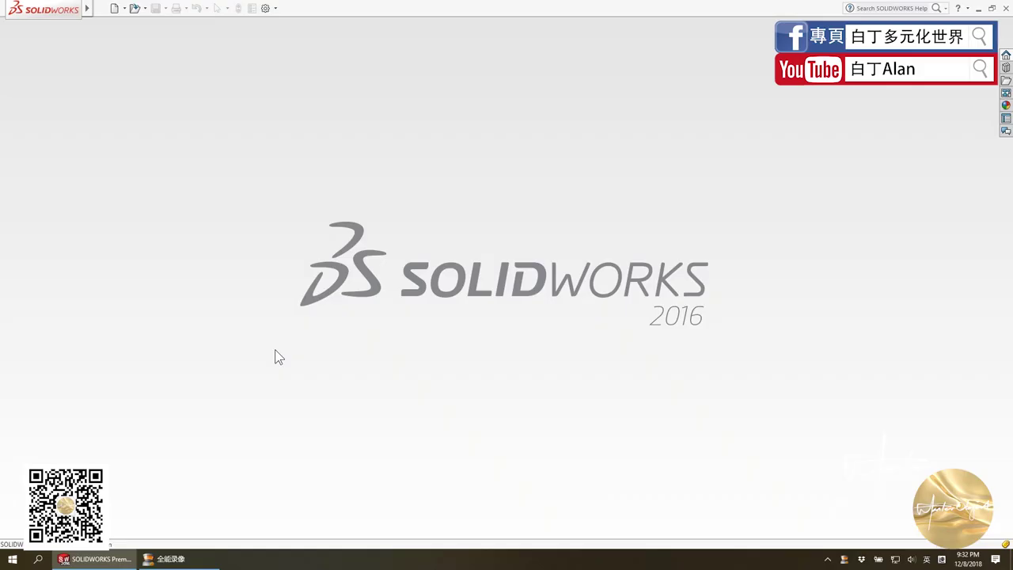
# Review the part's reference photos on the desktop, then return to SOLIDWORKS.
pyautogui.click(103, 558)
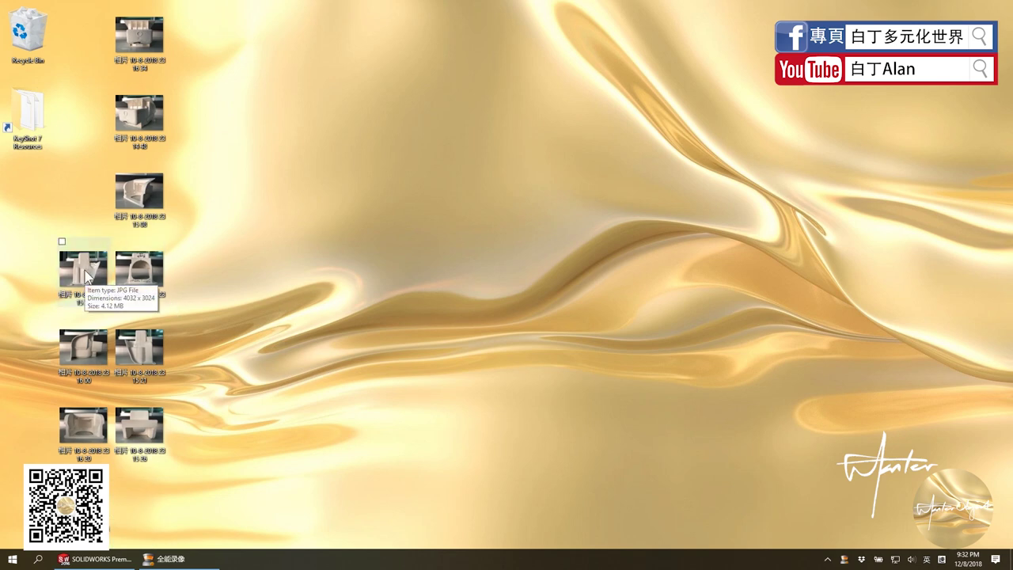
pyautogui.doubleClick(85, 273)
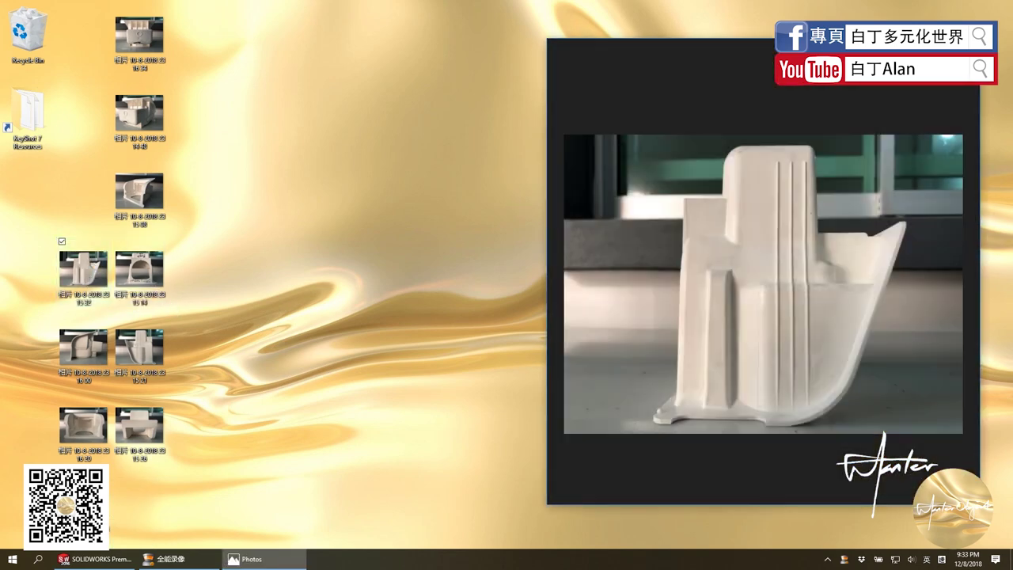
pyautogui.moveTo(669, 47); pyautogui.dragTo(536, 57)
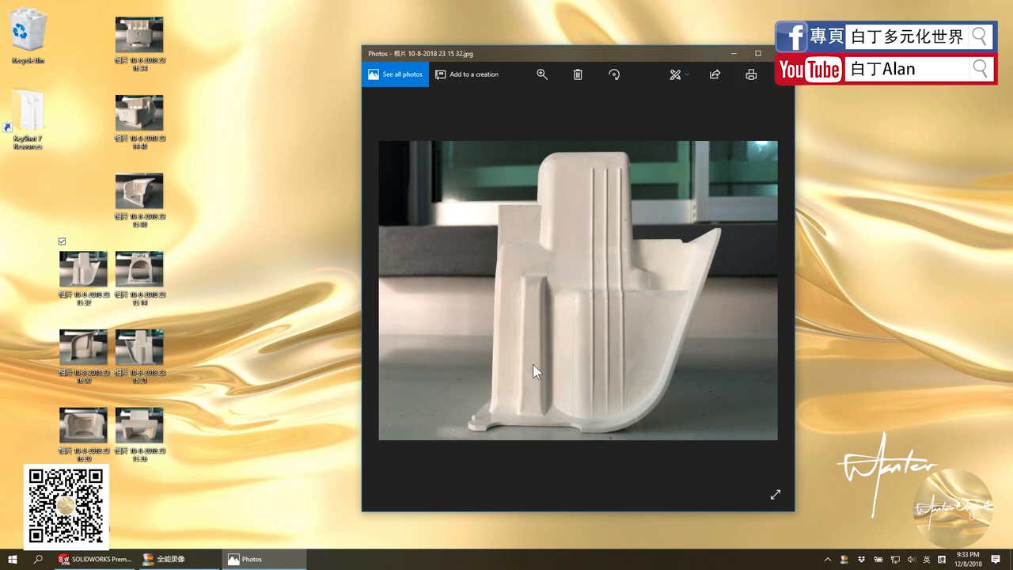
pyautogui.press('Right')
pyautogui.press('Right')
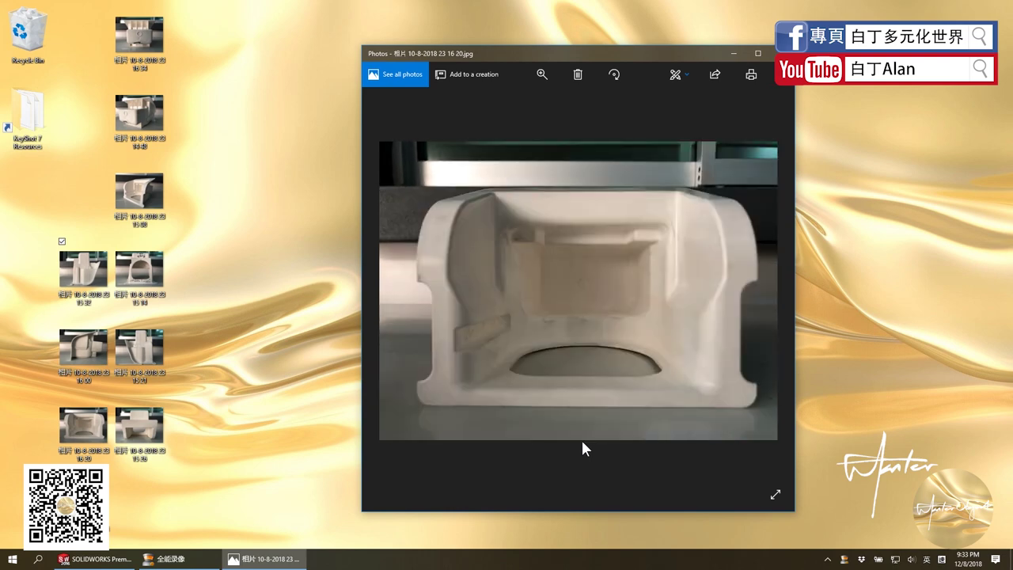
pyautogui.hotkey('alt', 'F4')
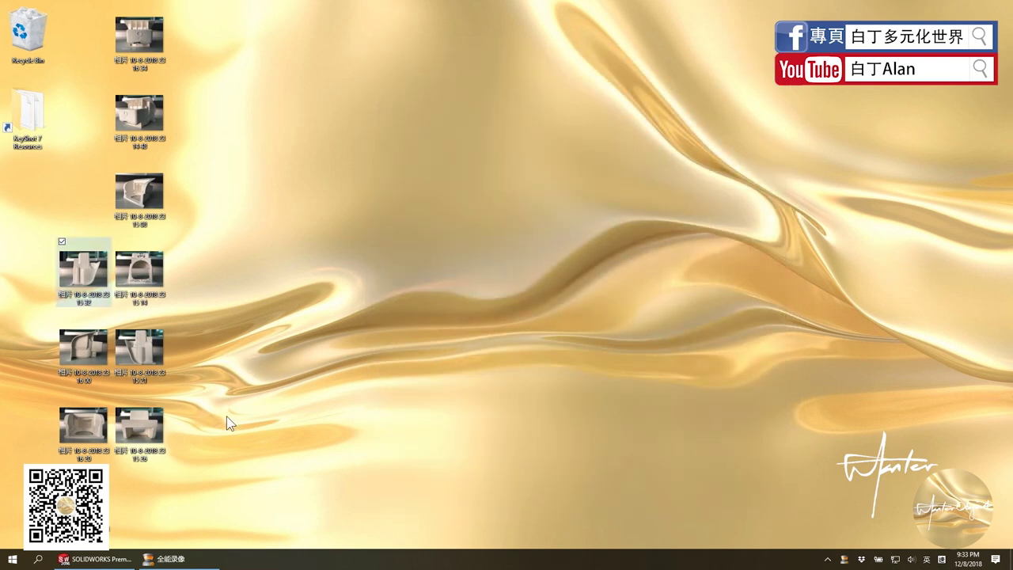
pyautogui.click(94, 558)
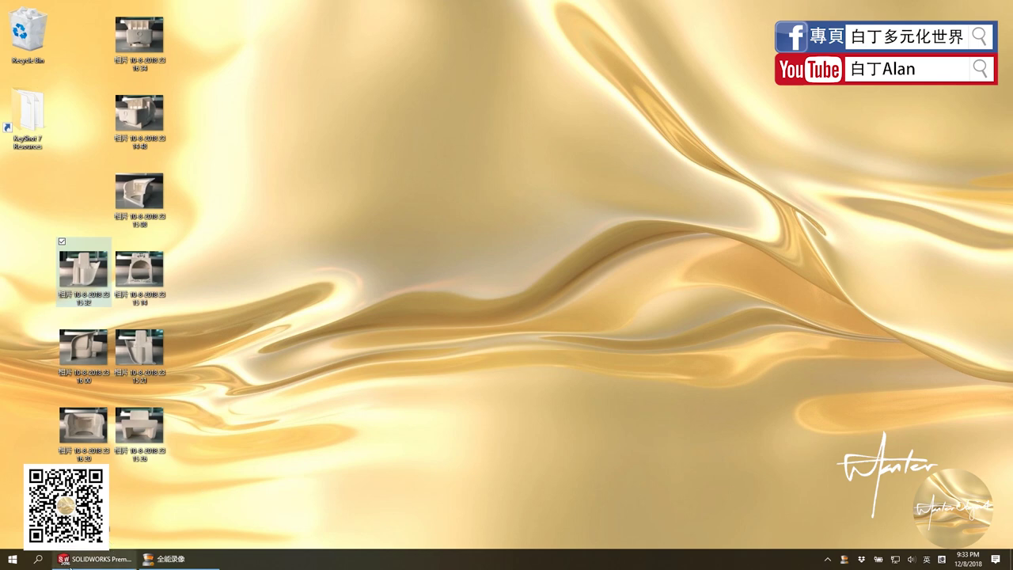
# Create a new part document and start a sketch on the Front Plane.
pyautogui.click(101, 8)
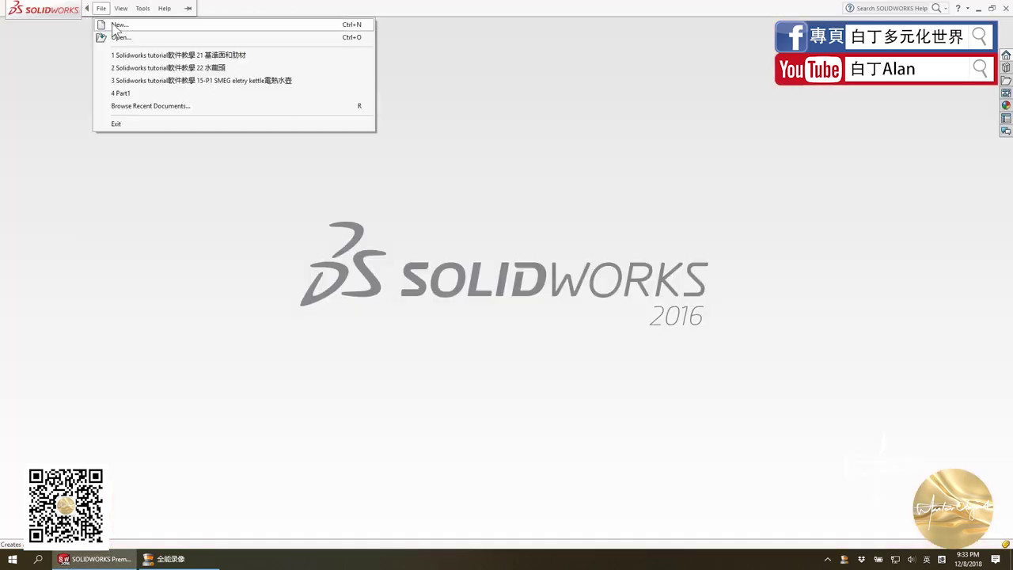
pyautogui.click(110, 24)
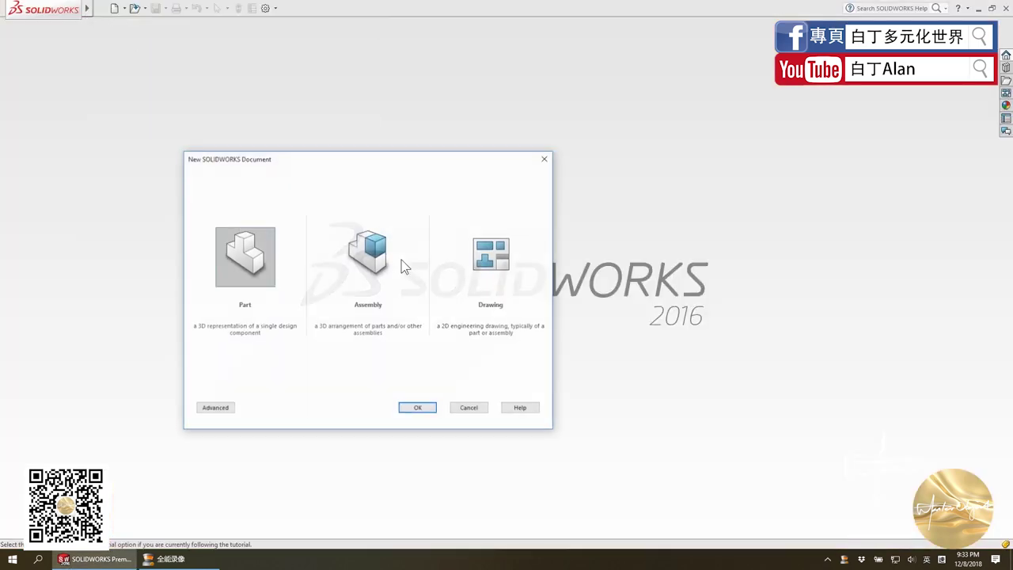
pyautogui.click(418, 409)
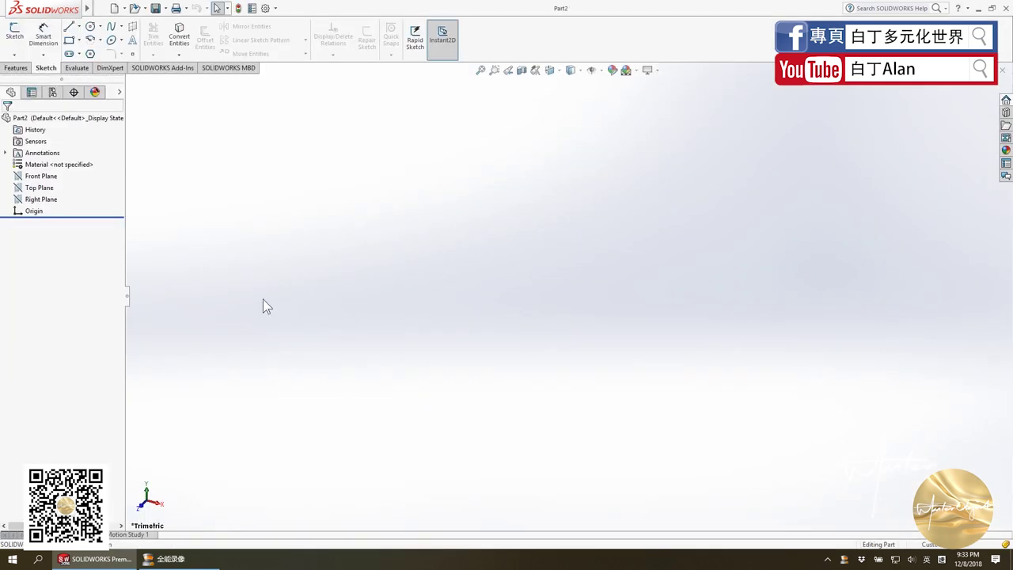
pyautogui.click(41, 176)
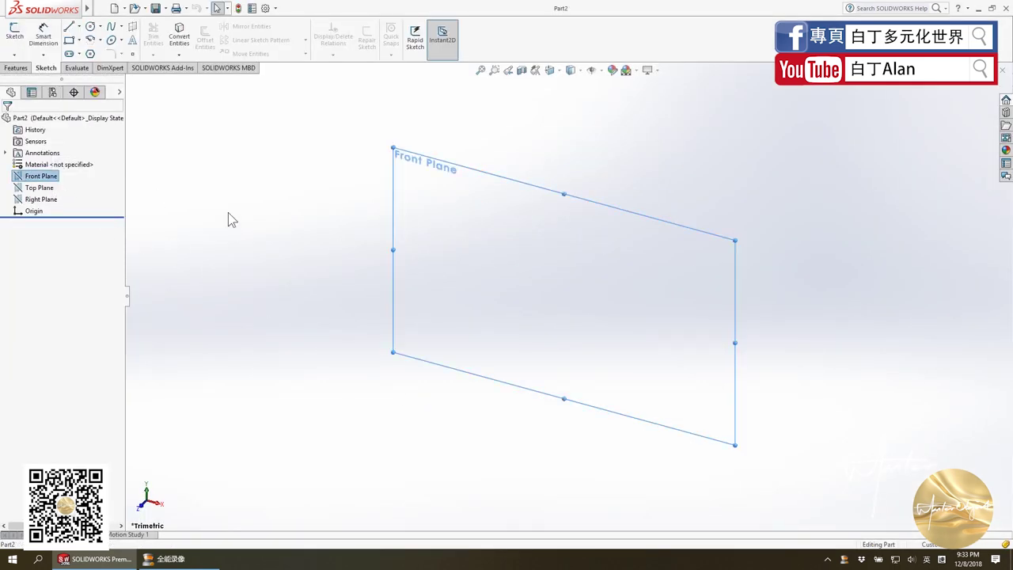
pyautogui.click(14, 36)
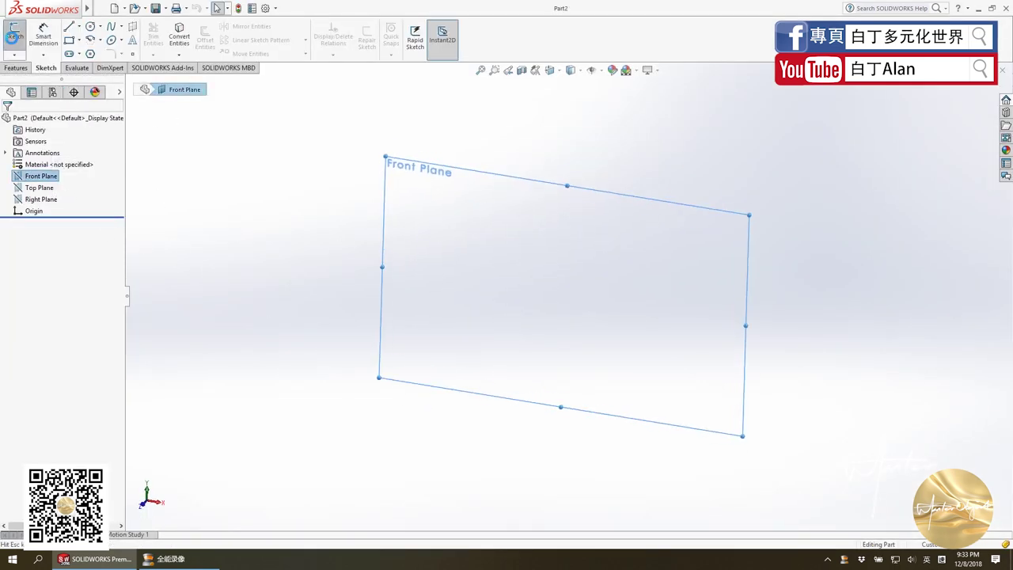
pyautogui.scroll(2, 605, 269)
pyautogui.scroll(-4, 613, 261)
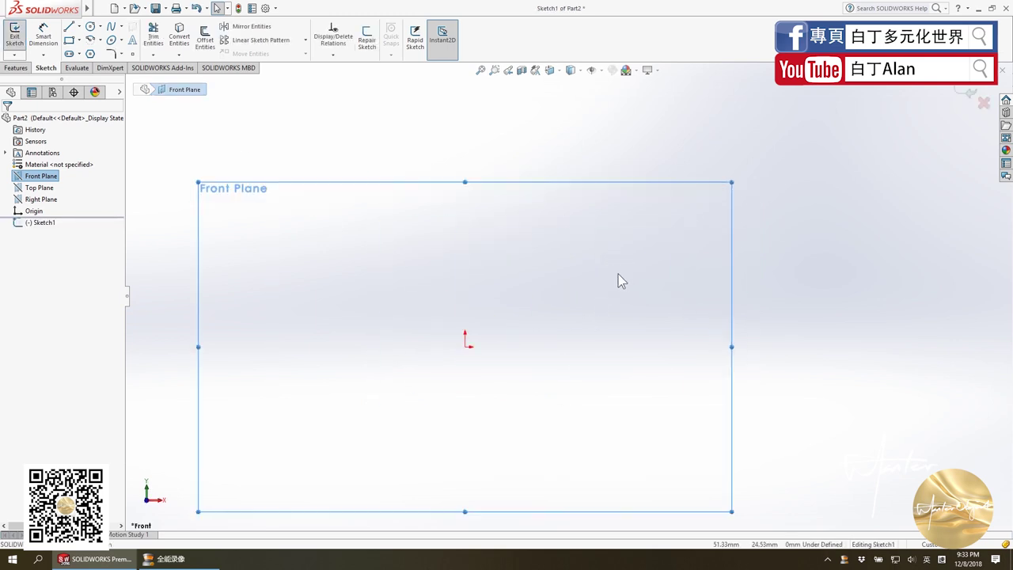
pyautogui.scroll(2, 511, 272)
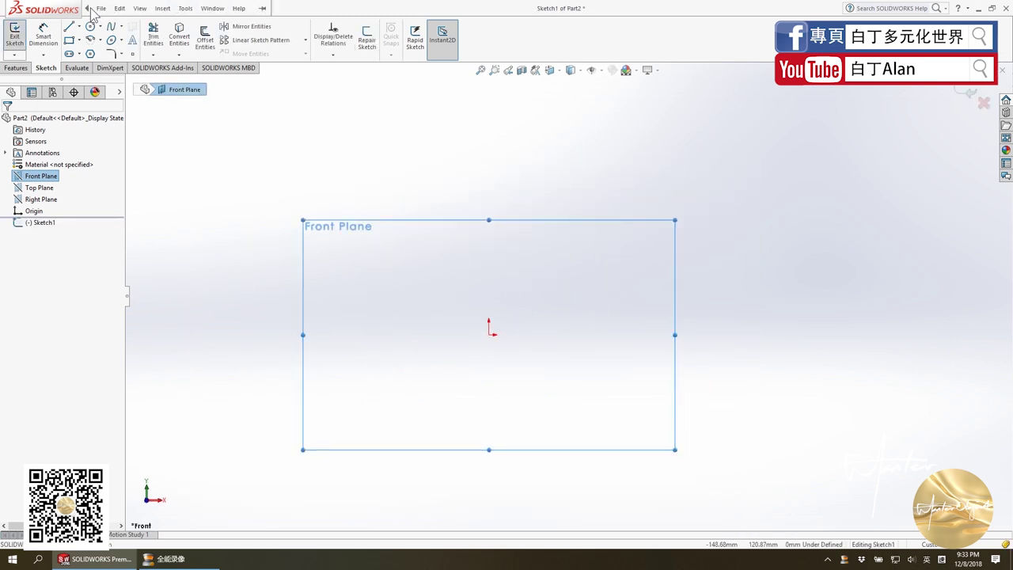
pyautogui.click(142, 9)
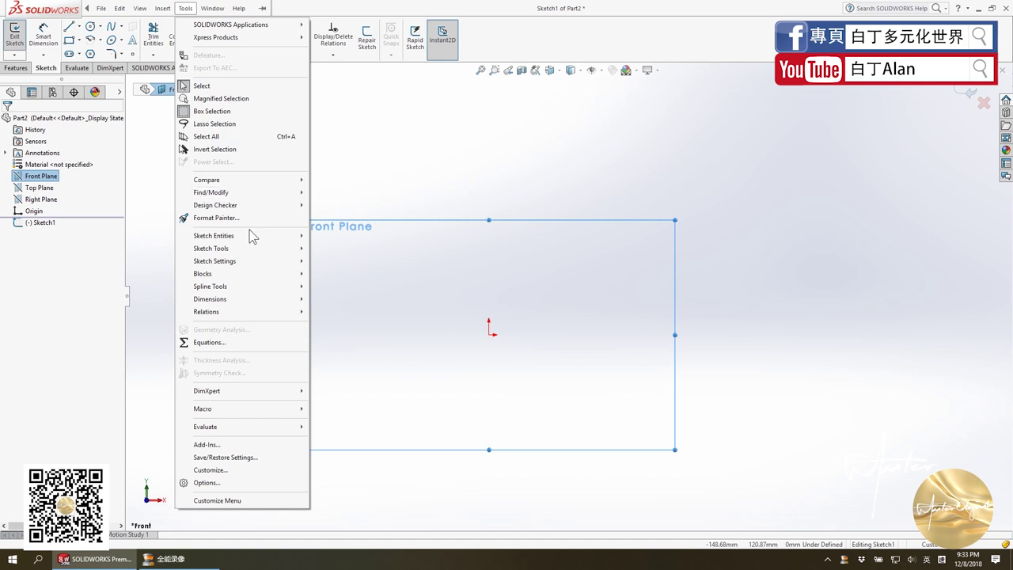
# Insert the side-view reference photo into Sketch1 as a sketch picture.
pyautogui.moveTo(185, 9)
pyautogui.click(185, 8)
pyautogui.click(158, 8)
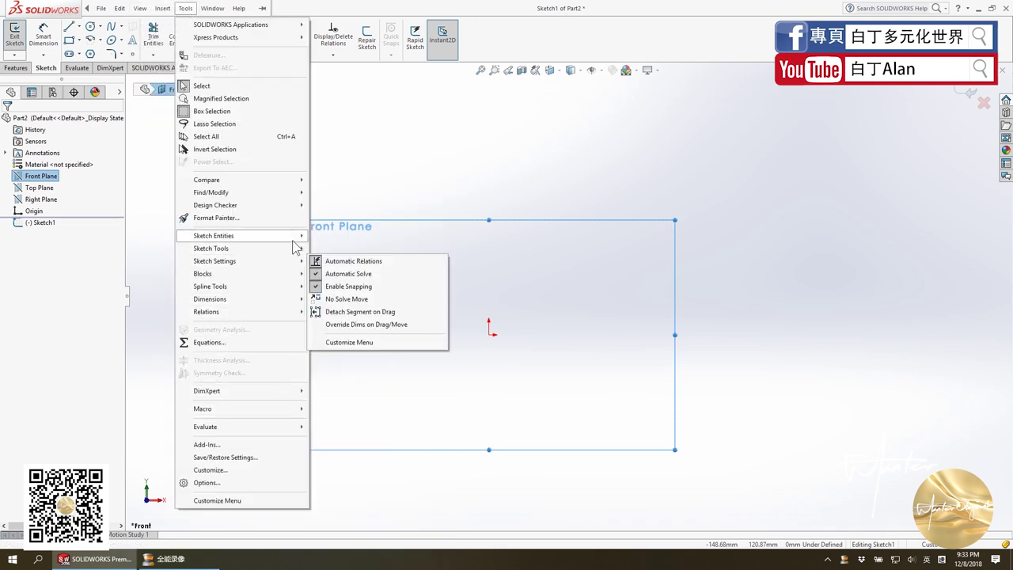
pyautogui.moveTo(212, 249)
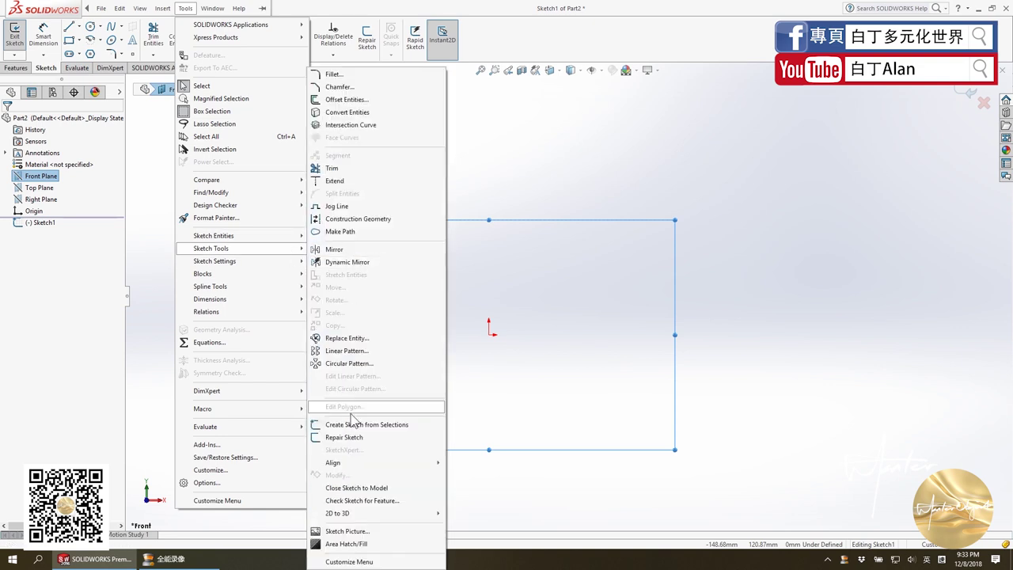
pyautogui.click(352, 532)
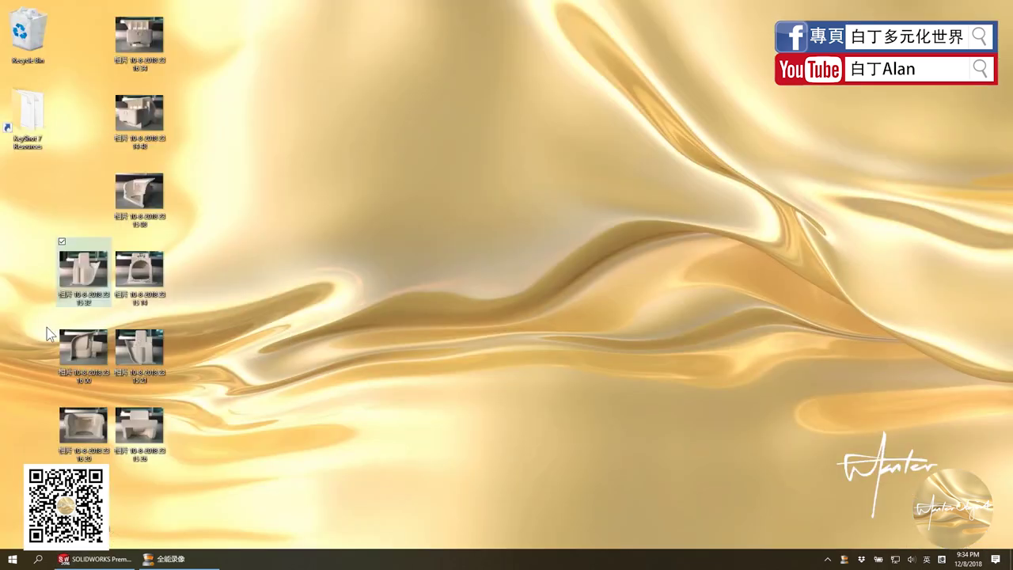
pyautogui.doubleClick(80, 270)
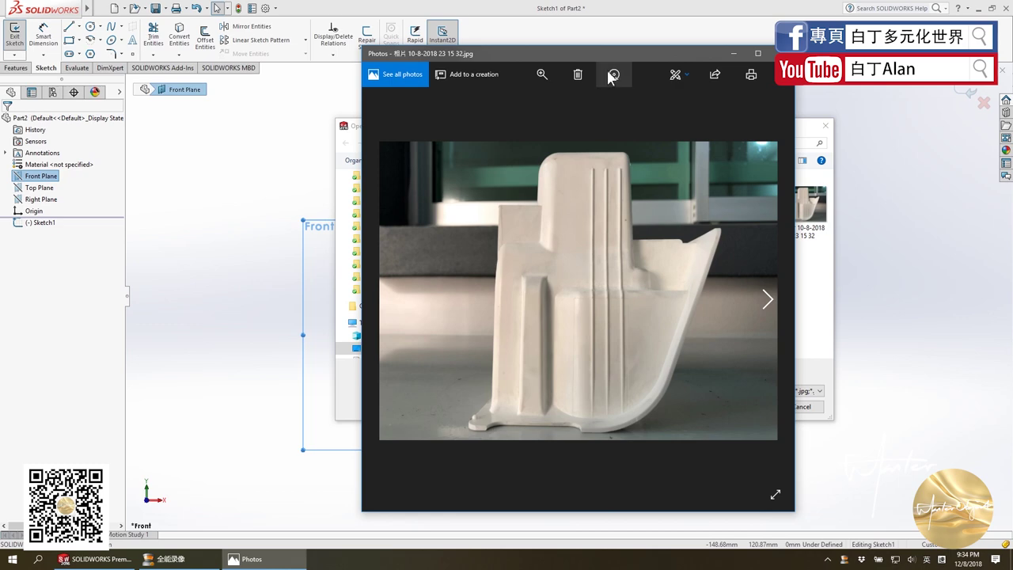
pyautogui.moveTo(614, 74)
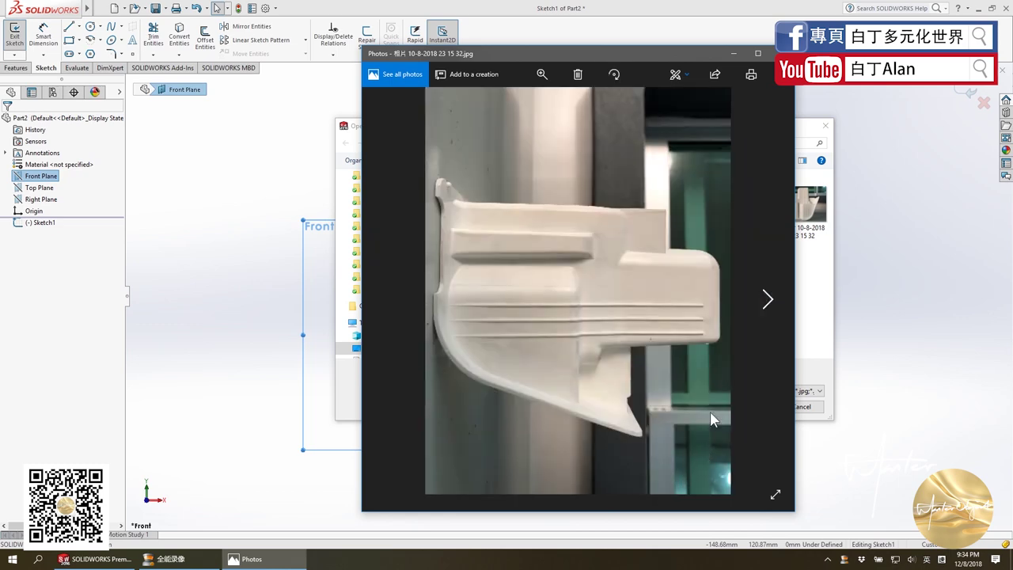
pyautogui.click(624, 70)
pyautogui.click(772, 53)
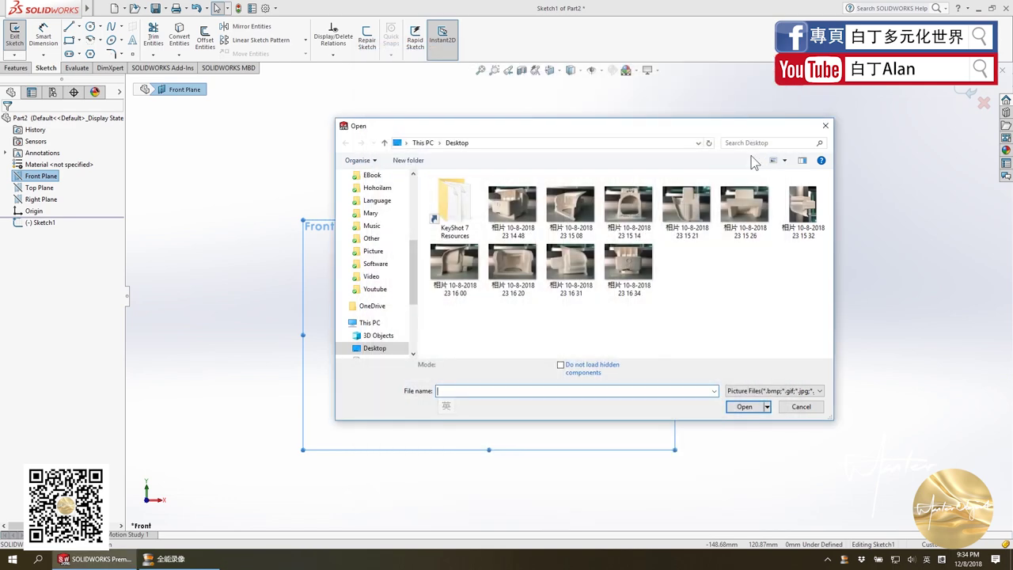
pyautogui.doubleClick(754, 207)
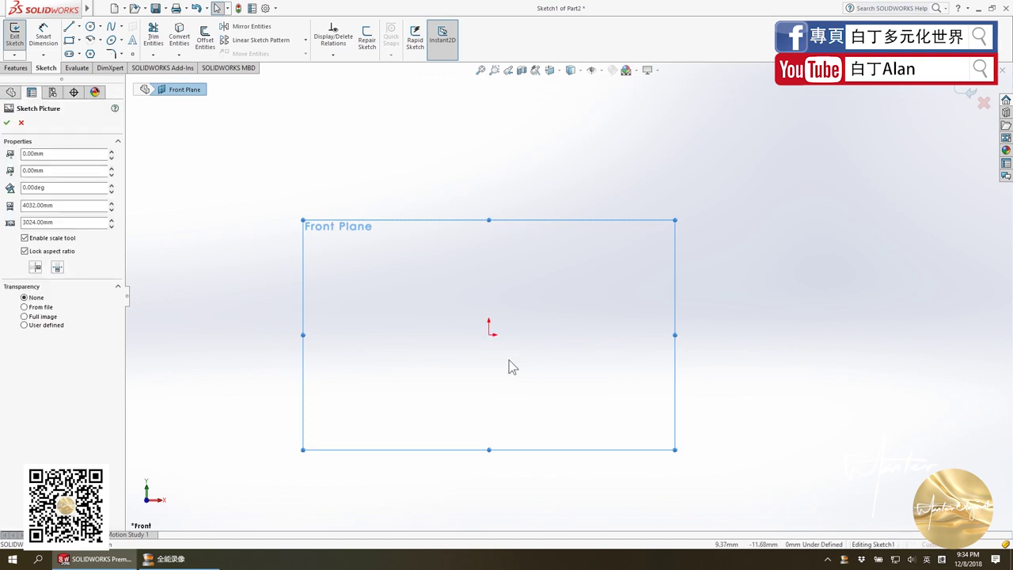
# Scale the photo to about 900 mm wide and move its base corner onto the origin.
pyautogui.scroll(-2, 398, 390)
pyautogui.scroll(5, 567, 284)
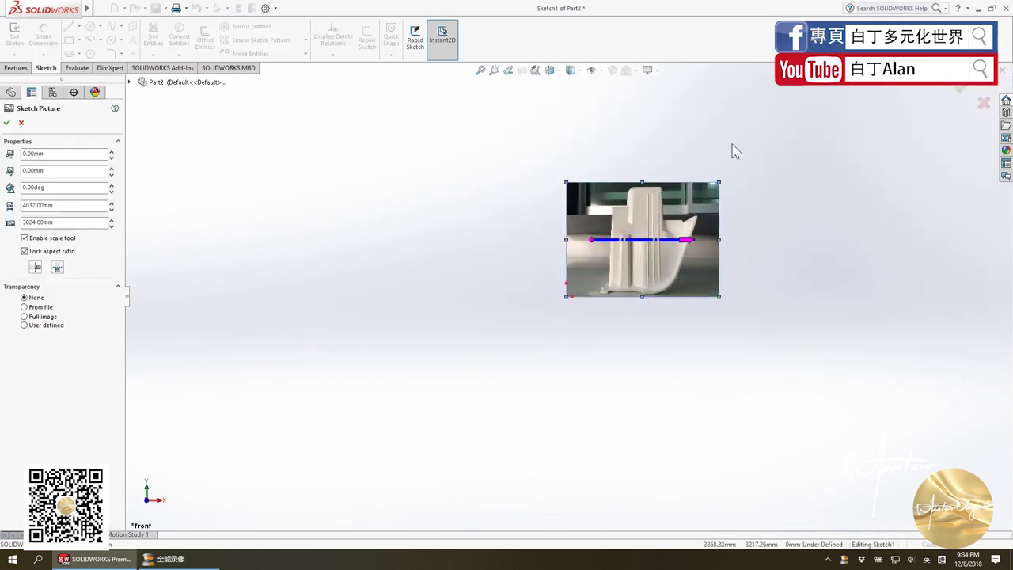
pyautogui.scroll(-4, 732, 144)
pyautogui.scroll(3, 598, 324)
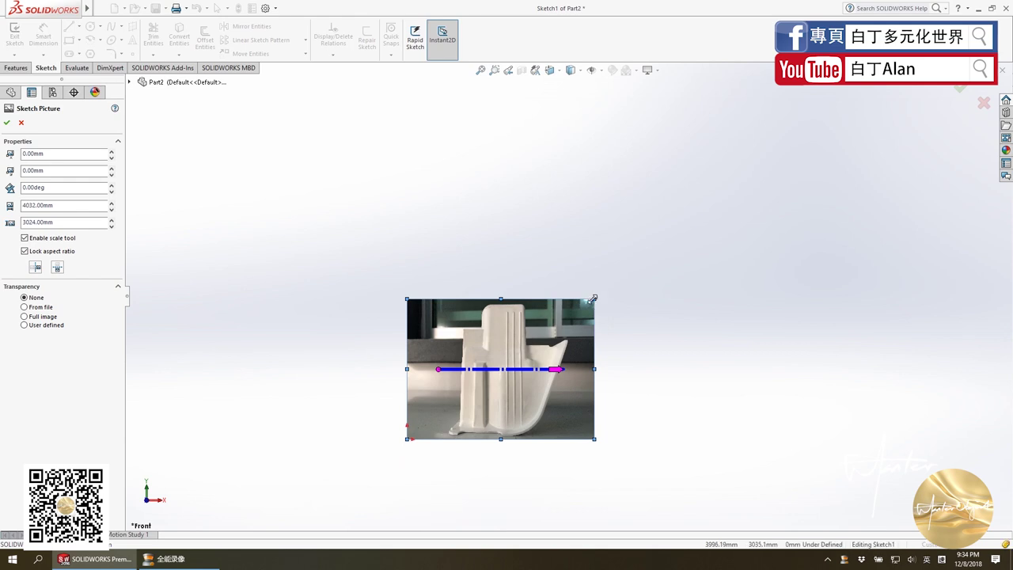
pyautogui.moveTo(594, 300); pyautogui.dragTo(441, 396)
pyautogui.scroll(-5, 440, 396)
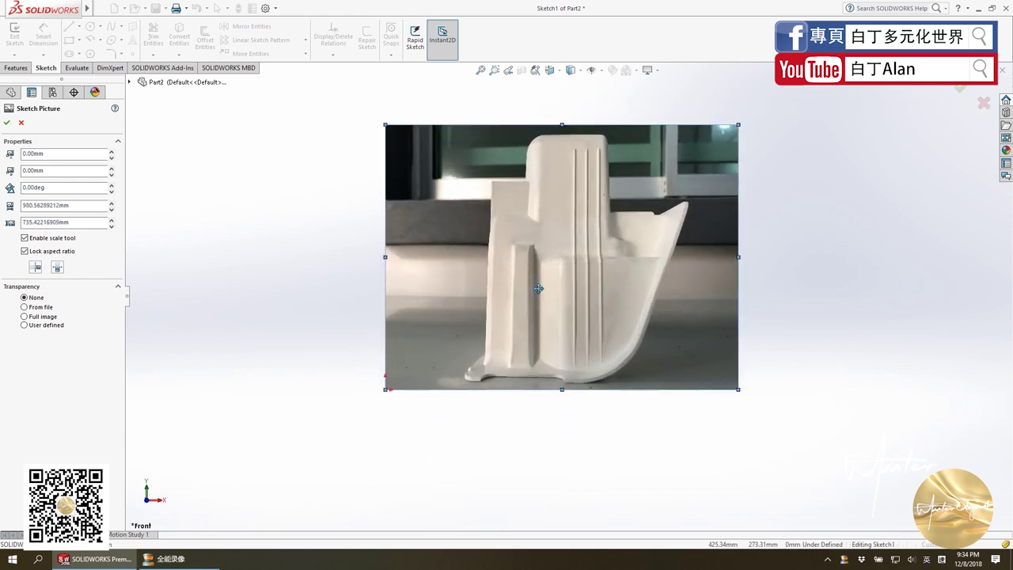
pyautogui.moveTo(719, 158); pyautogui.dragTo(676, 152)
pyautogui.moveTo(509, 305); pyautogui.dragTo(416, 314)
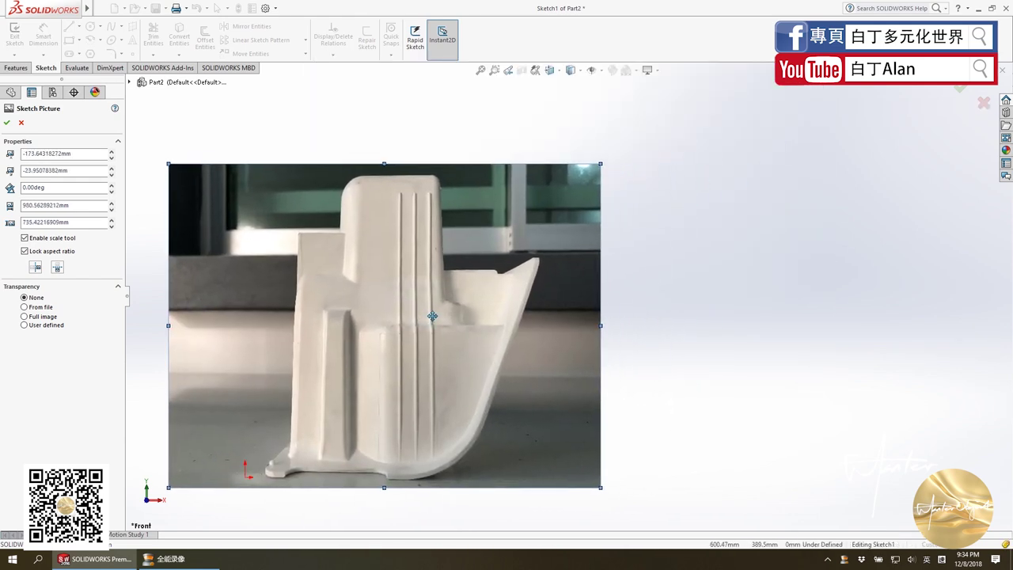
# Accept the photo, then trace a closed outline: base, slanted right edge, vertical, top and left side.
pyautogui.click(7, 123)
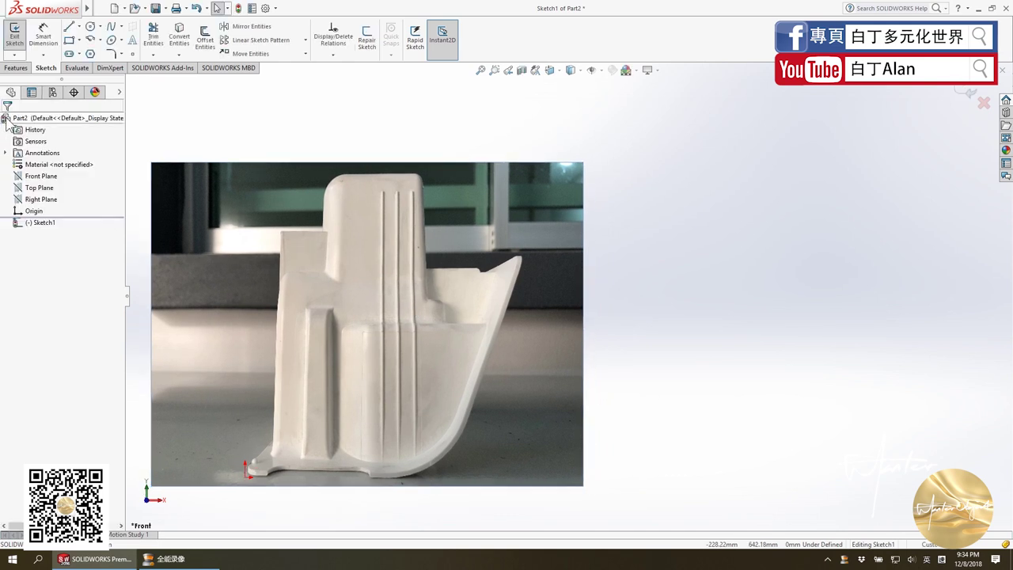
pyautogui.click(70, 29)
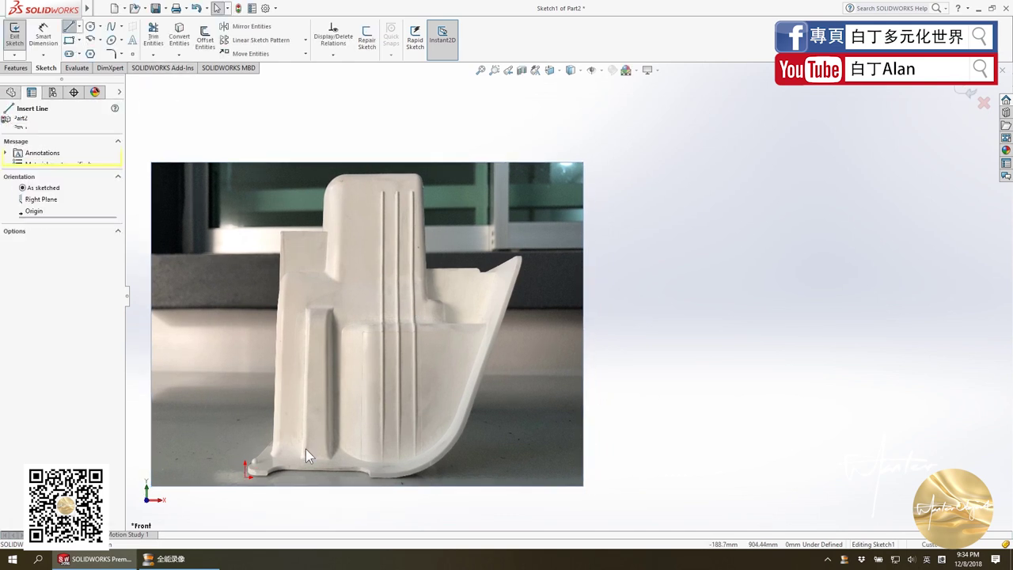
pyautogui.click(247, 476)
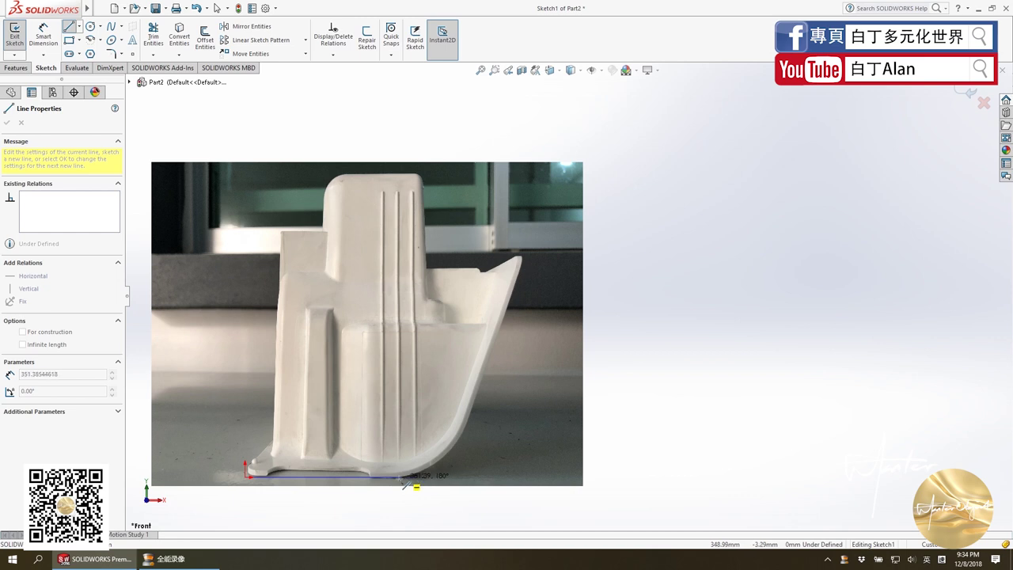
pyautogui.click(441, 476)
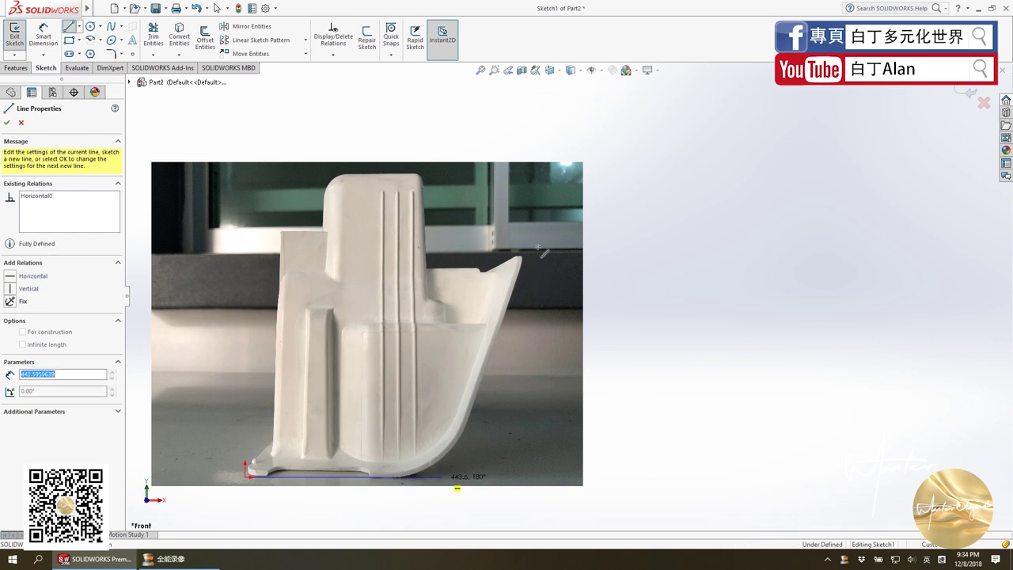
pyautogui.click(528, 256)
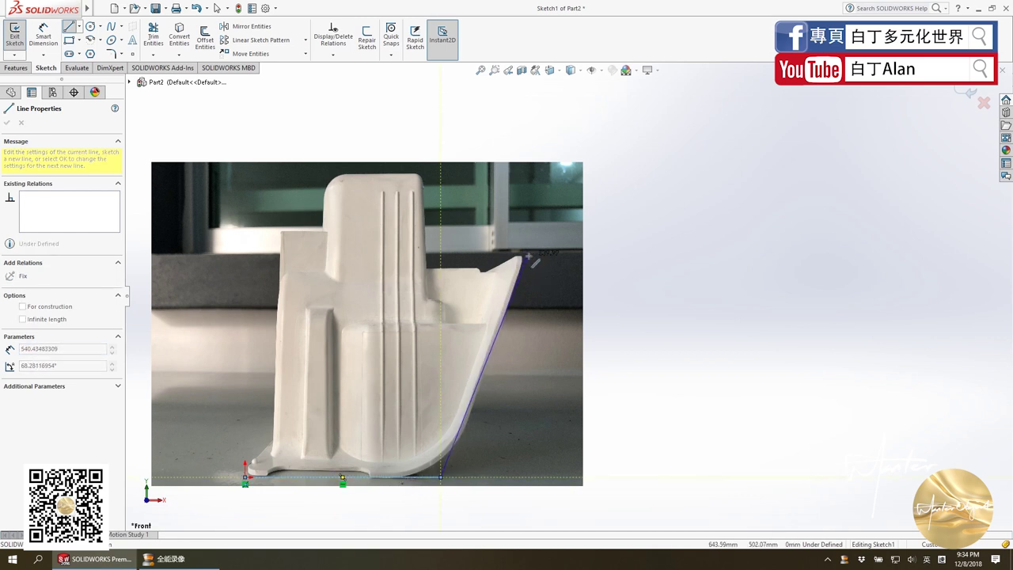
pyautogui.click(528, 171)
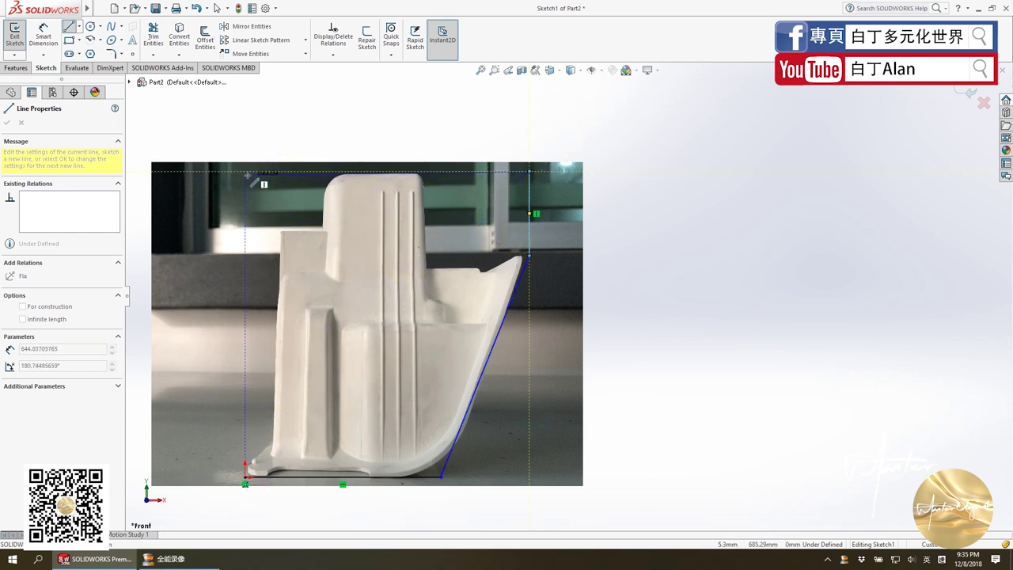
pyautogui.click(246, 171)
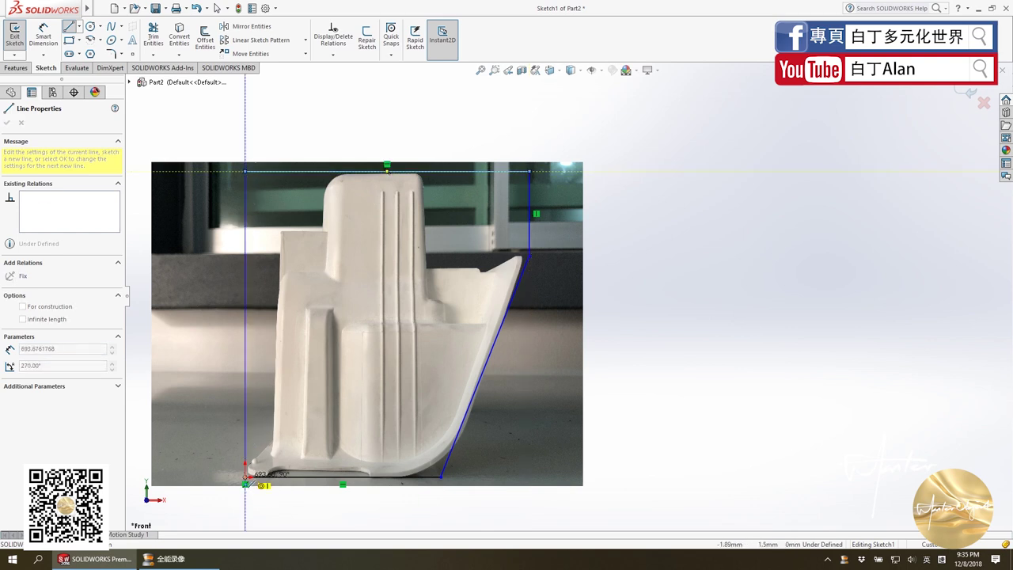
pyautogui.click(246, 478)
pyautogui.press('Escape')
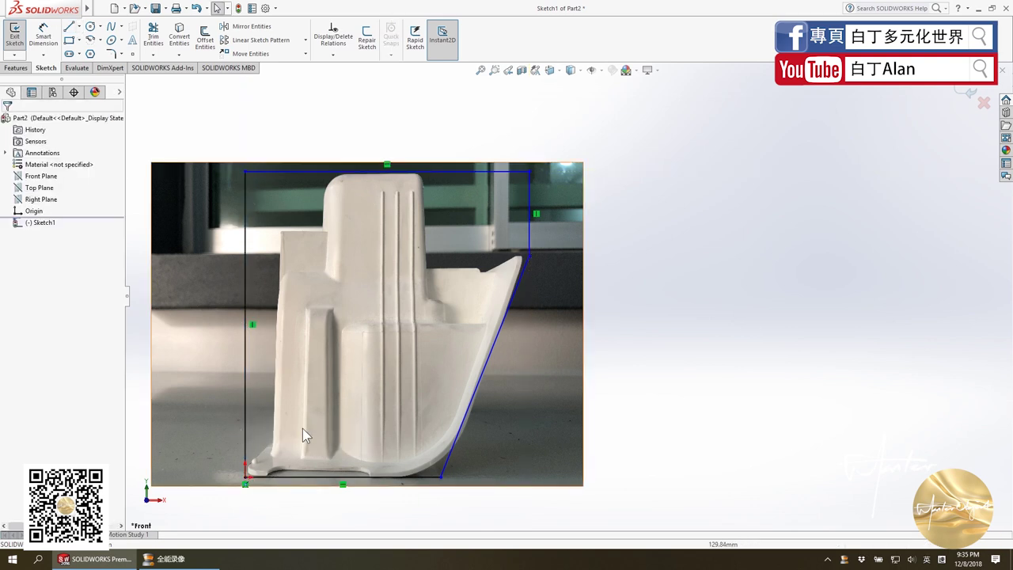
pyautogui.scroll(2, 370, 306)
pyautogui.scroll(-2, 477, 296)
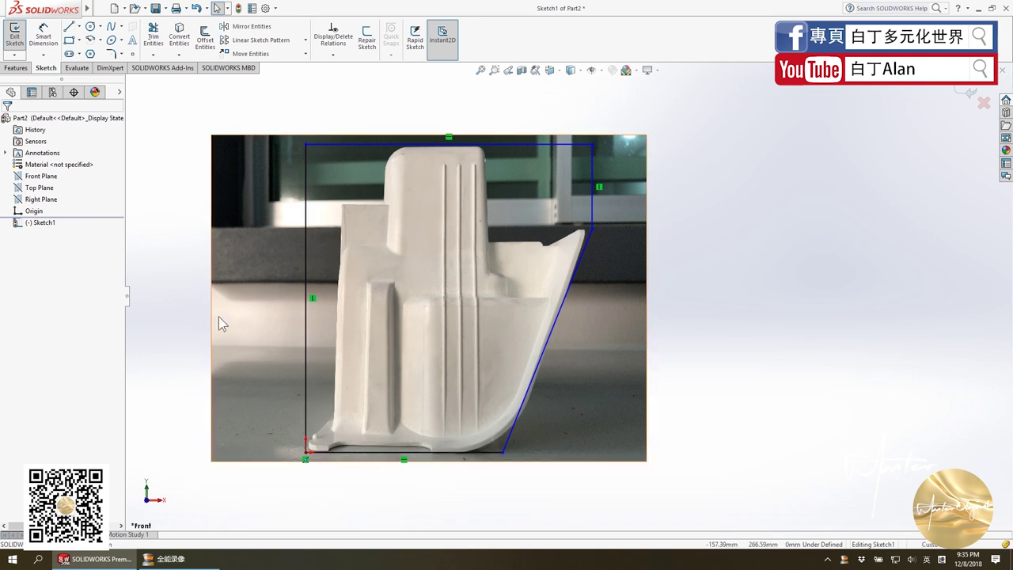
# Dimension the bottom line to 445 and the slanted-to-bottom angle to 110°.
pyautogui.click(44, 36)
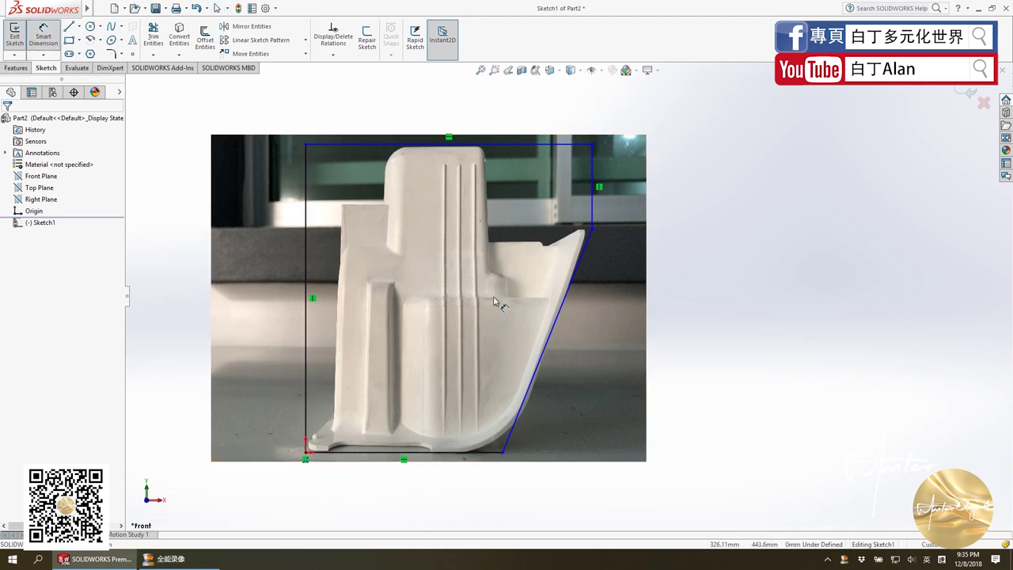
pyautogui.click(490, 453)
pyautogui.click(431, 491)
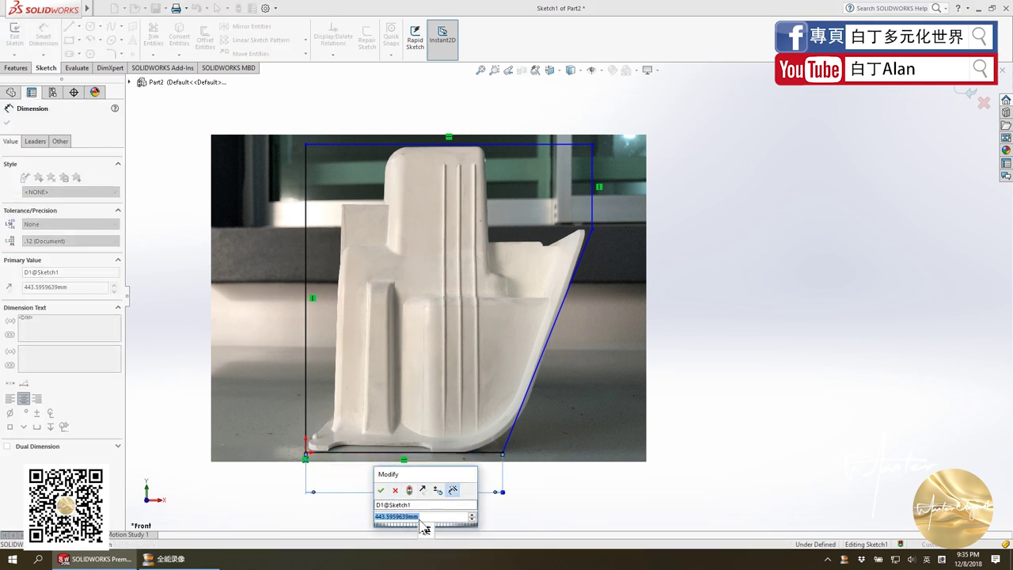
pyautogui.write('445')
pyautogui.press('Return')
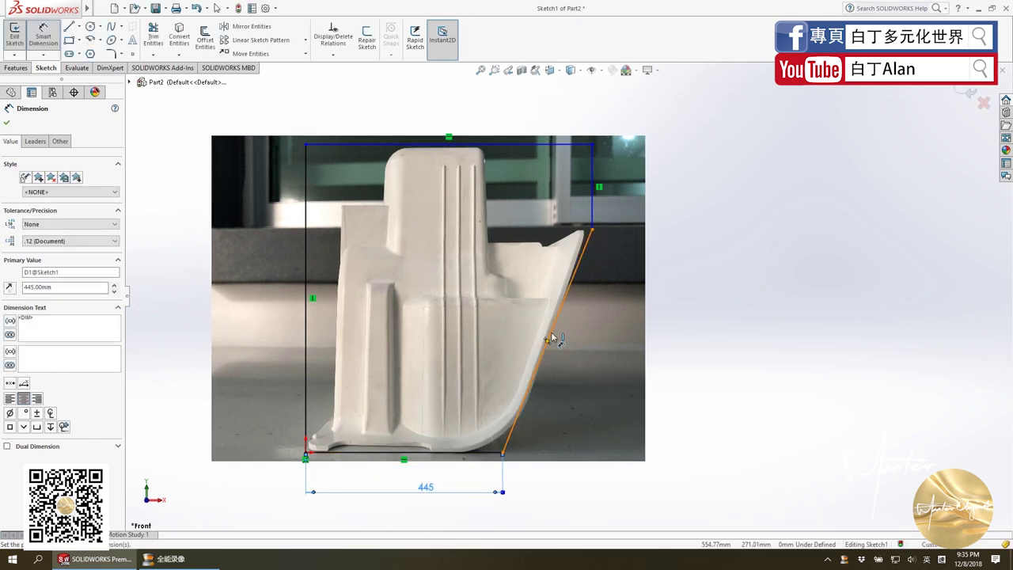
pyautogui.click(553, 339)
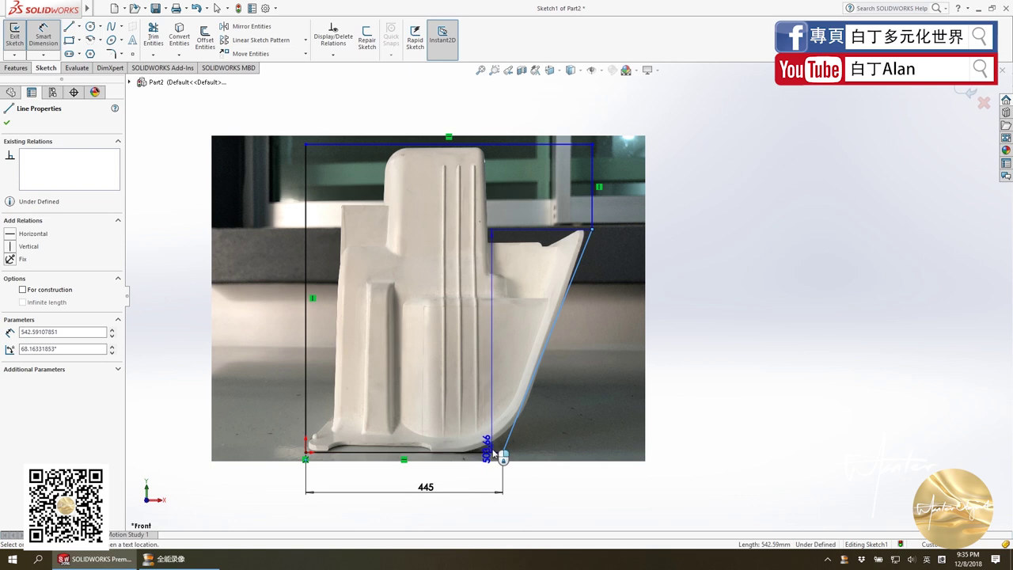
pyautogui.click(498, 455)
pyautogui.click(507, 427)
pyautogui.write('12')
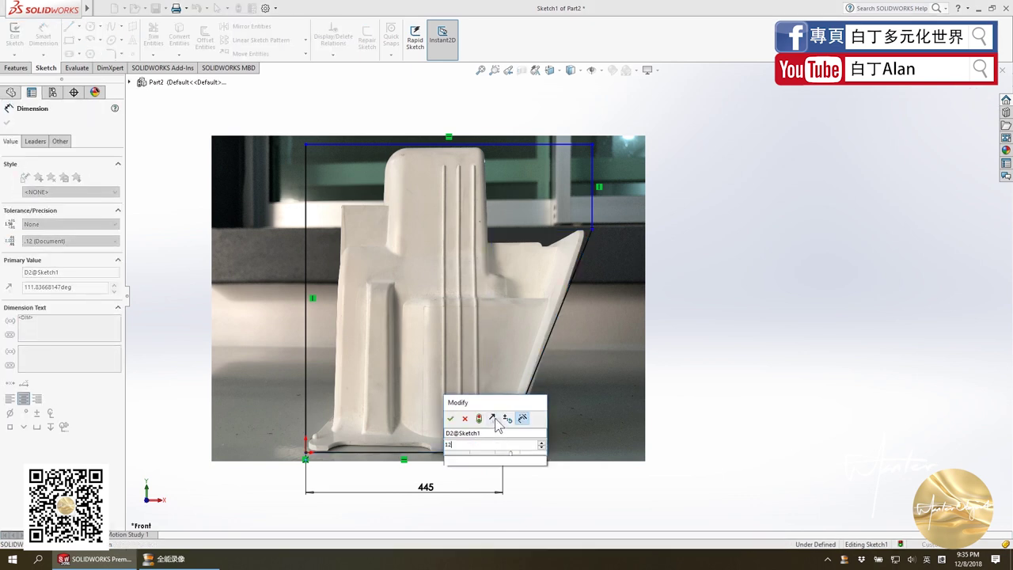
pyautogui.press('BackSpace')
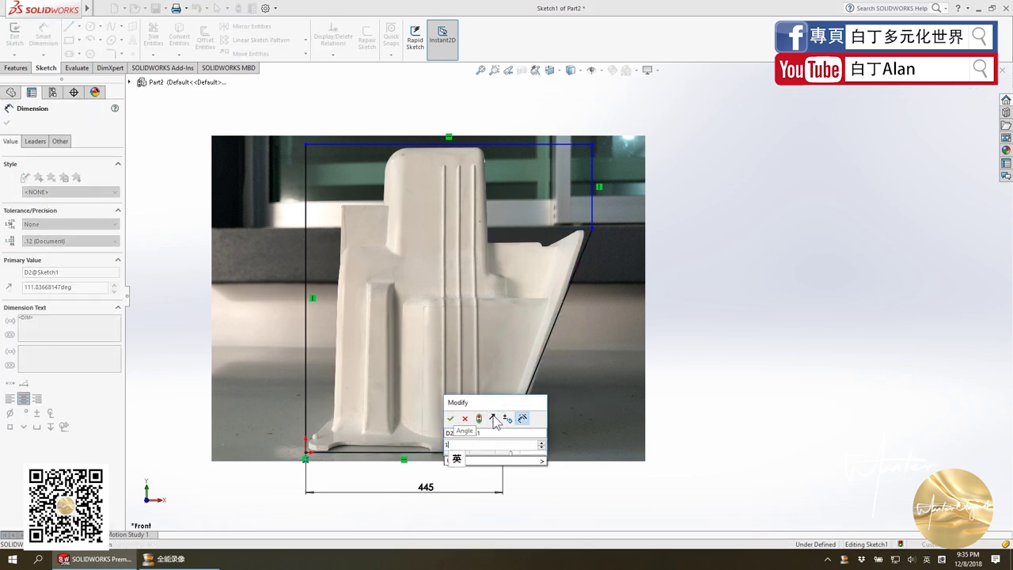
pyautogui.write('10')
pyautogui.press('Return')
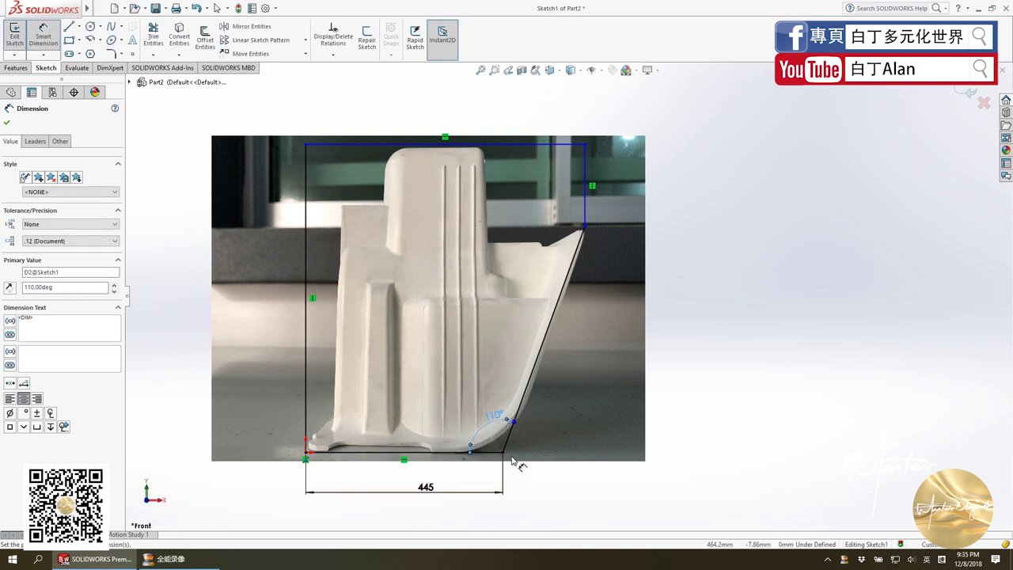
pyautogui.press('Escape')
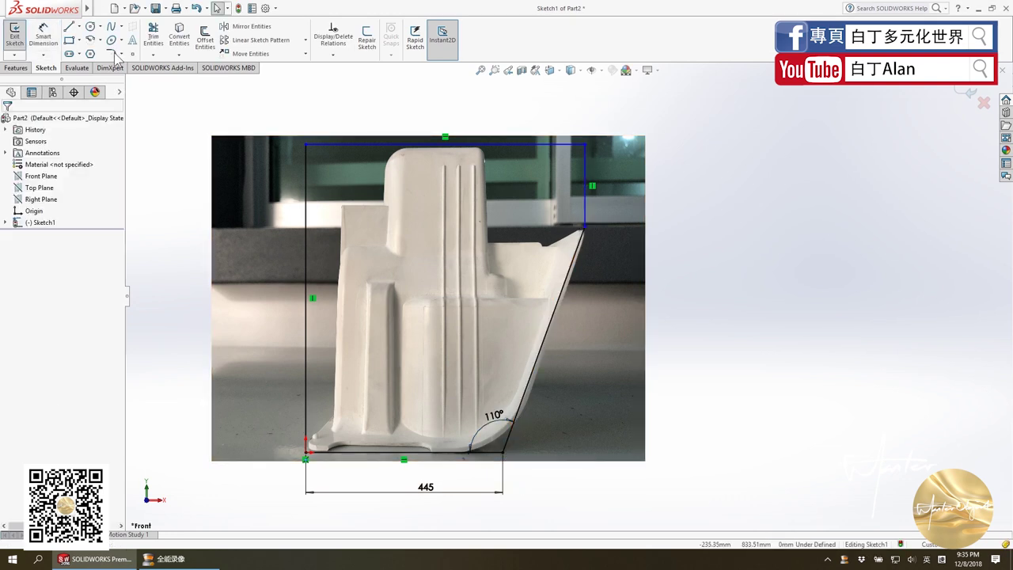
# Dimension the right vertical line to 185 and the top line to 630.
pyautogui.click(43, 35)
pyautogui.click(584, 186)
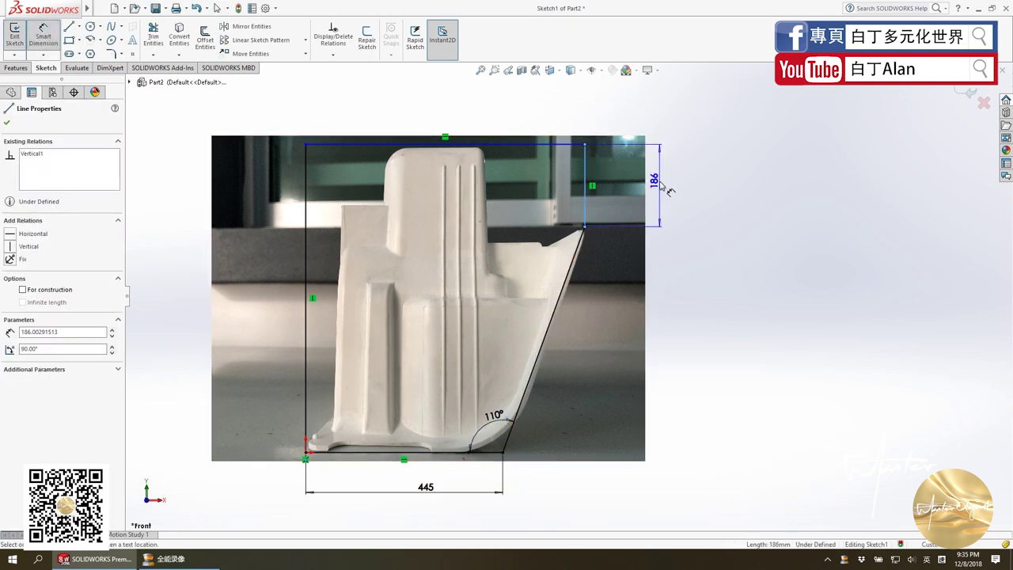
pyautogui.click(667, 190)
pyautogui.write('185')
pyautogui.press('Return')
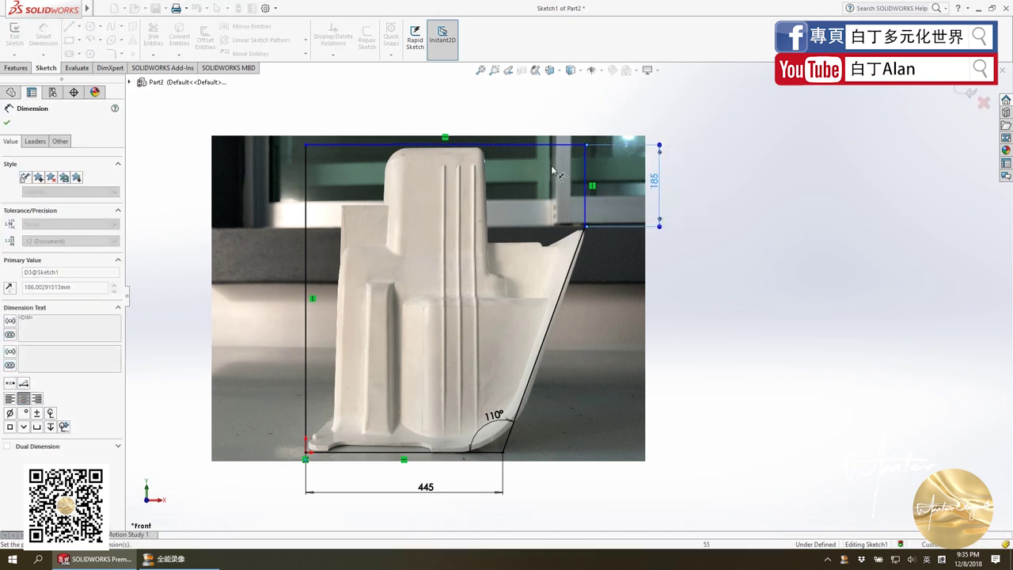
pyautogui.click(552, 144)
pyautogui.click(534, 110)
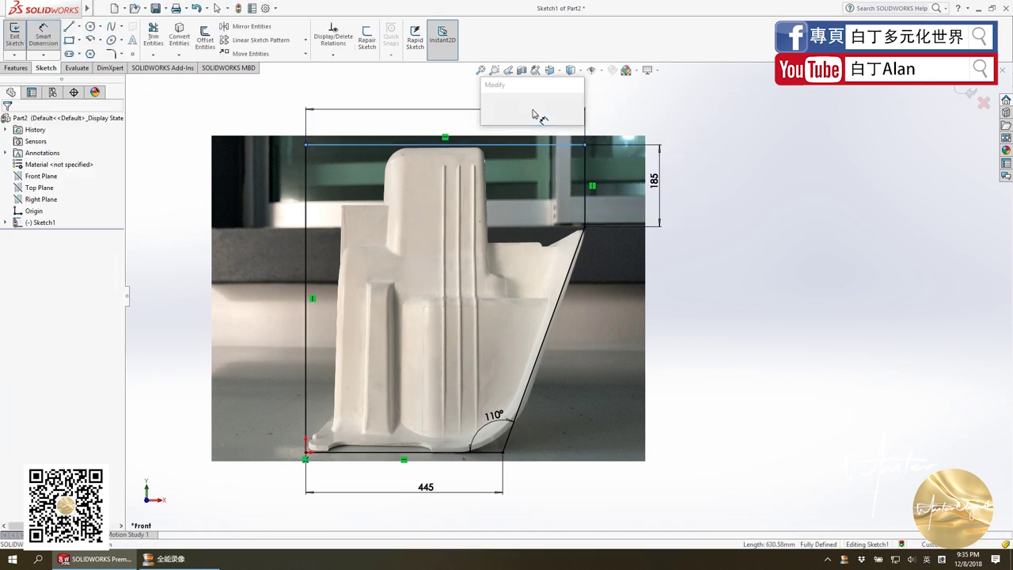
pyautogui.write('630')
pyautogui.press('Return')
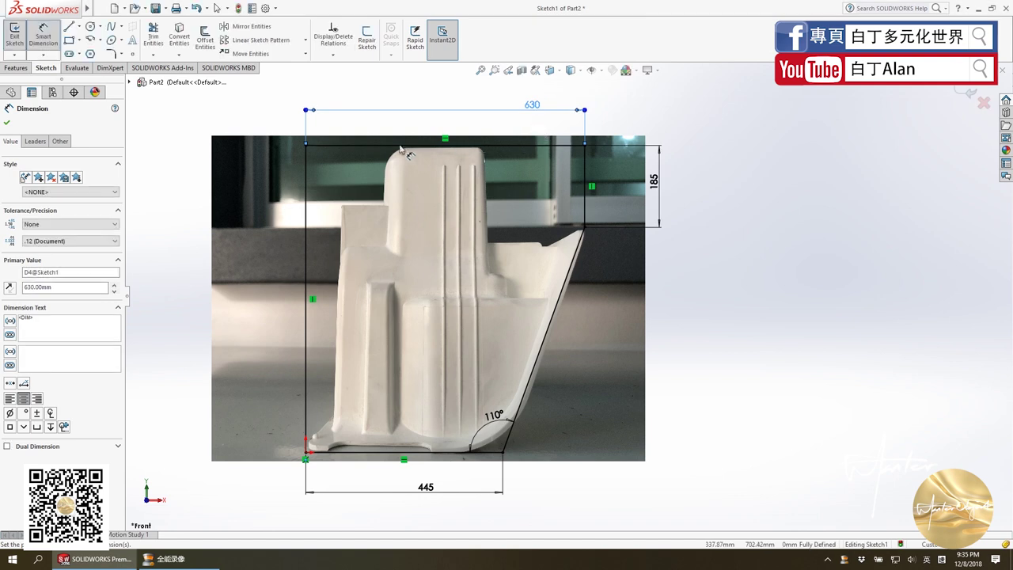
pyautogui.press('Escape')
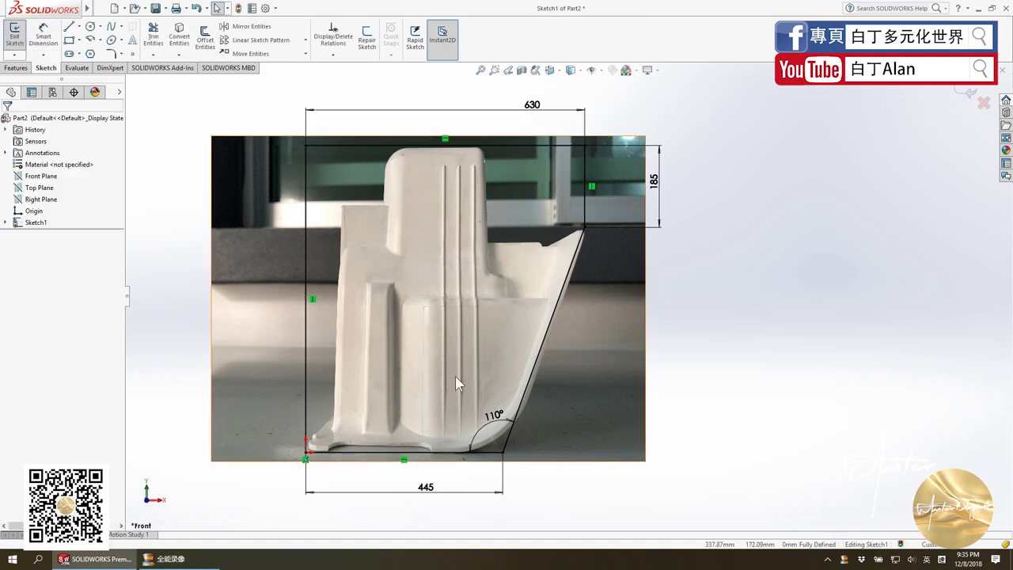
# Add an R150 sketch fillet between the bottom line and the slanted edge.
pyautogui.click(115, 54)
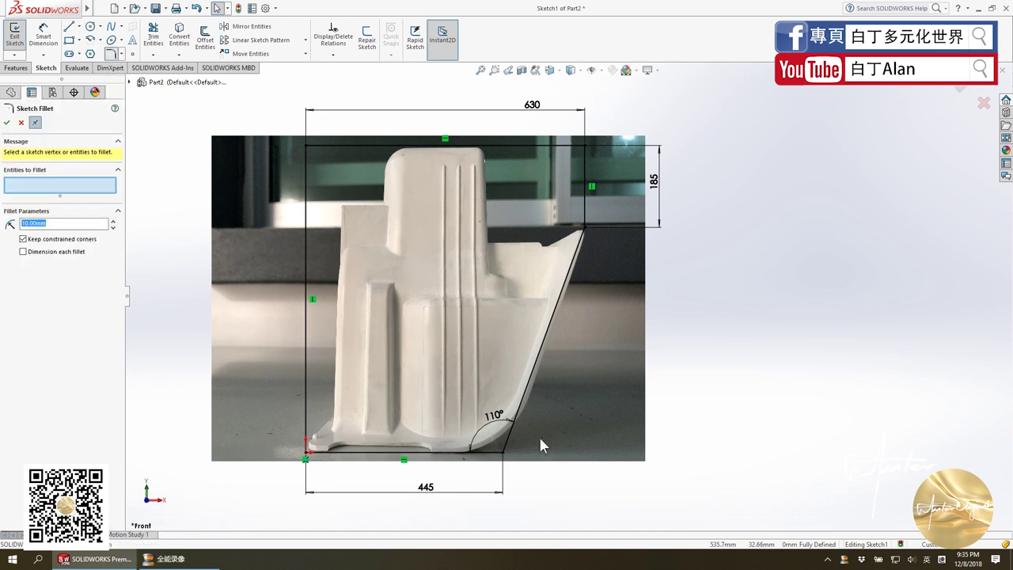
pyautogui.click(494, 452)
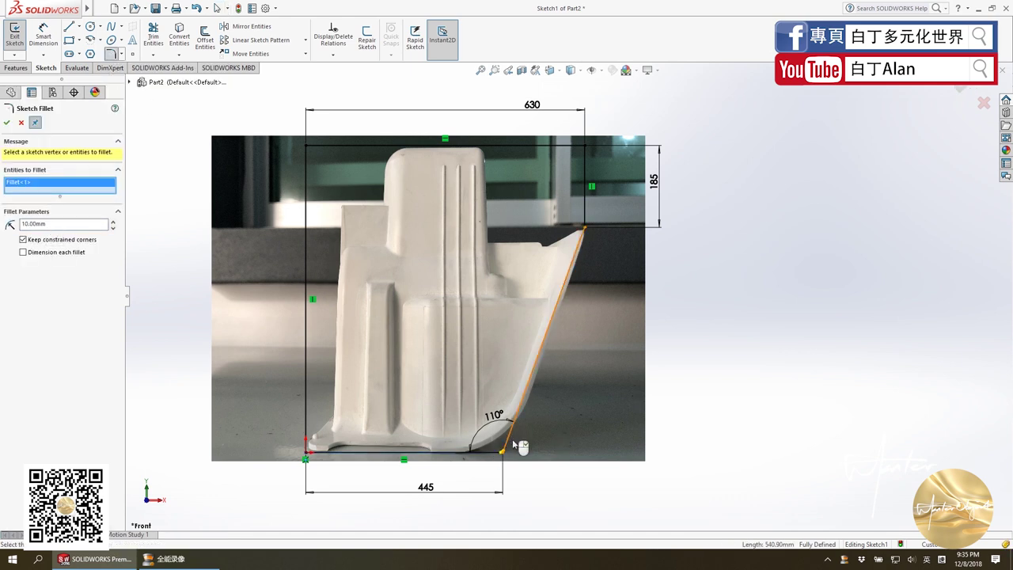
pyautogui.click(508, 440)
pyautogui.doubleClick(52, 223)
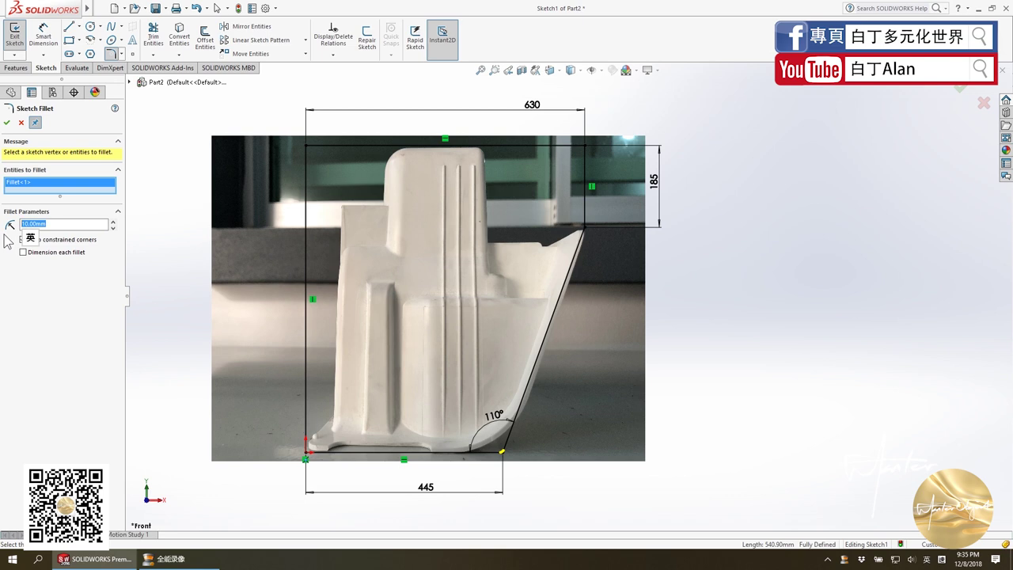
pyautogui.write('100')
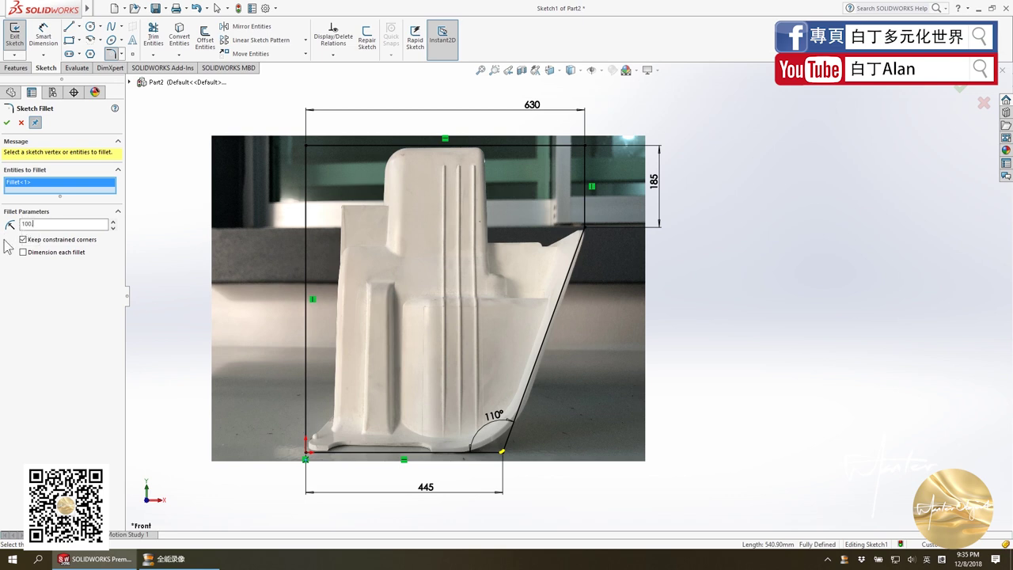
pyautogui.write('.')
pyautogui.press('Return')
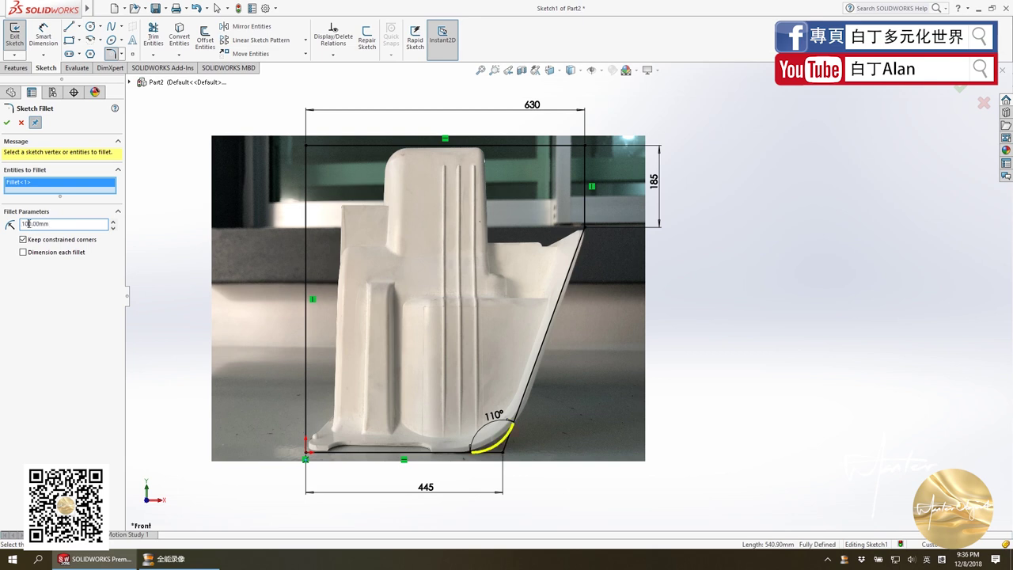
pyautogui.write('5')
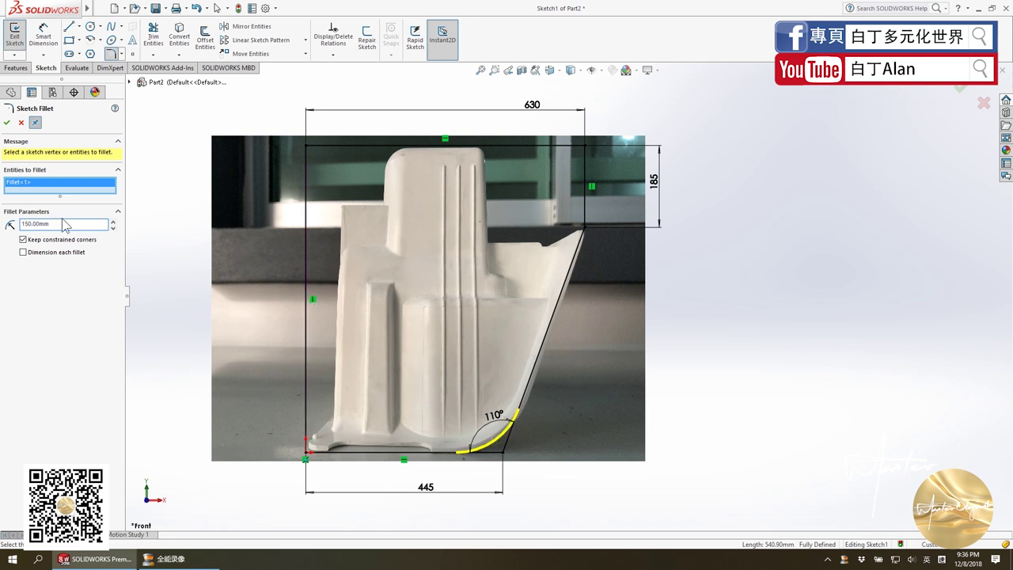
pyautogui.click(7, 123)
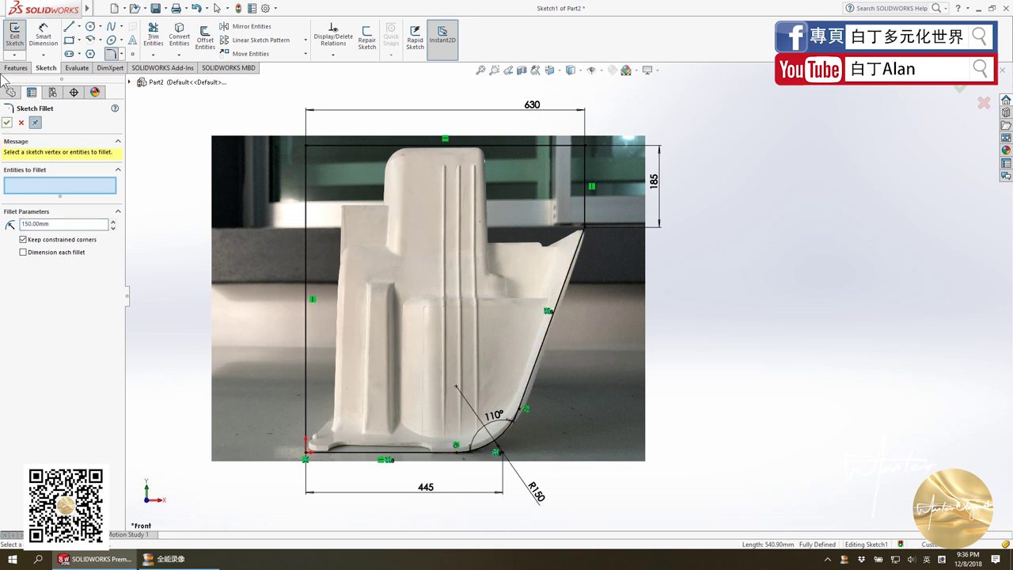
pyautogui.click(10, 125)
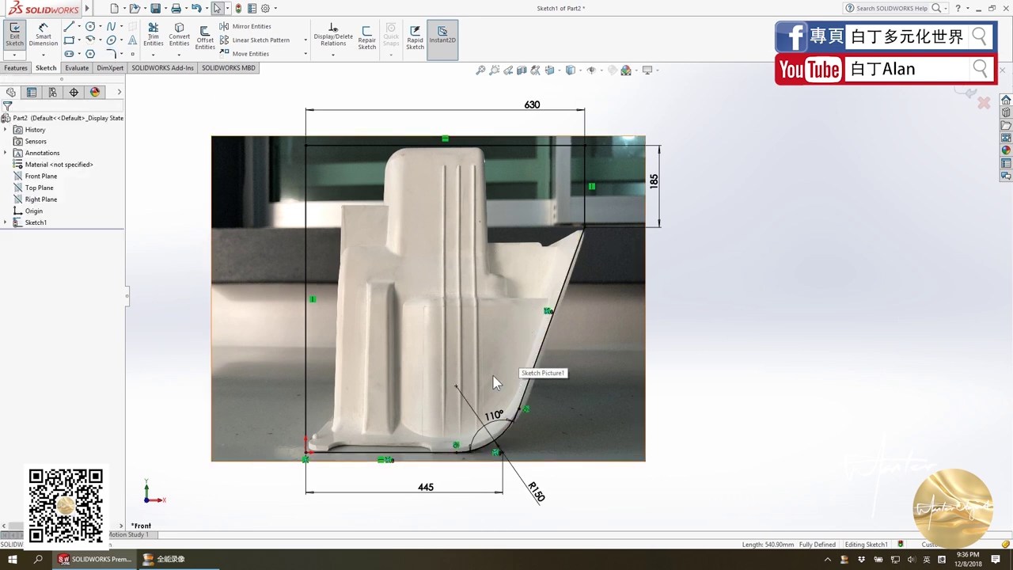
# Start a boss extrusion of the outline sketch and orbit to inspect the preview.
pyautogui.click(16, 69)
pyautogui.click(35, 40)
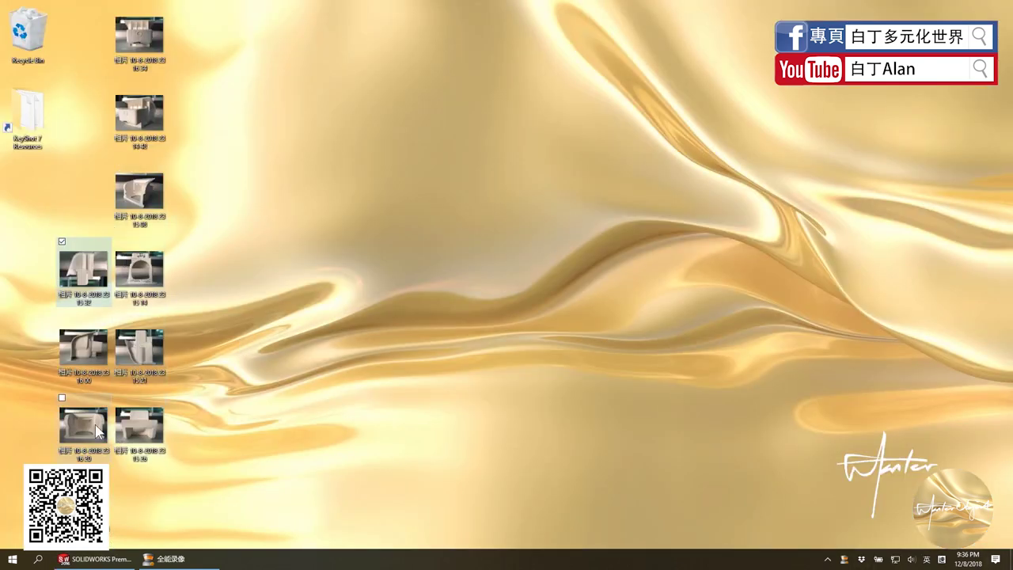
pyautogui.click(94, 559)
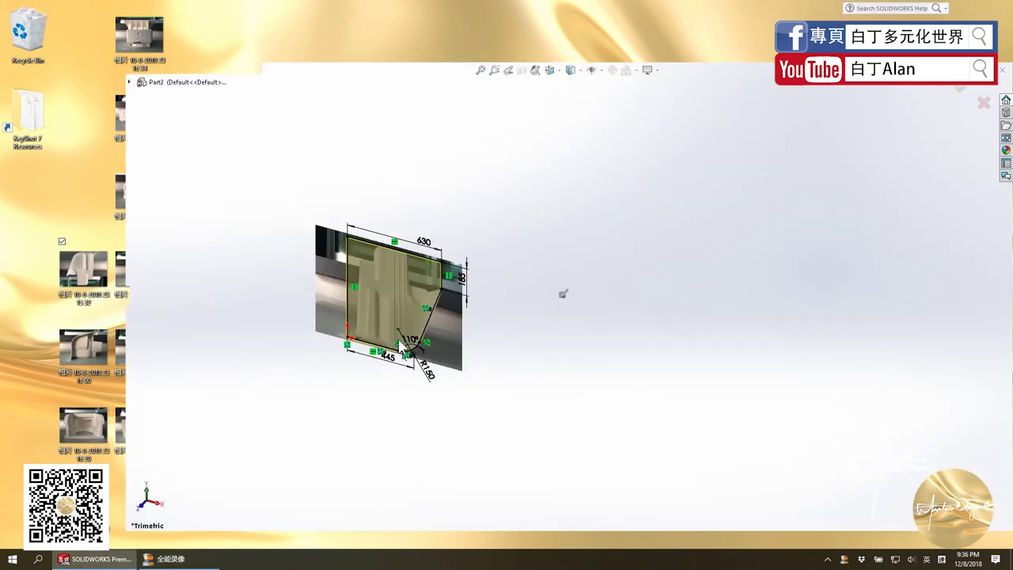
pyautogui.moveTo(407, 316); pyautogui.dragTo(450, 356, button='middle')
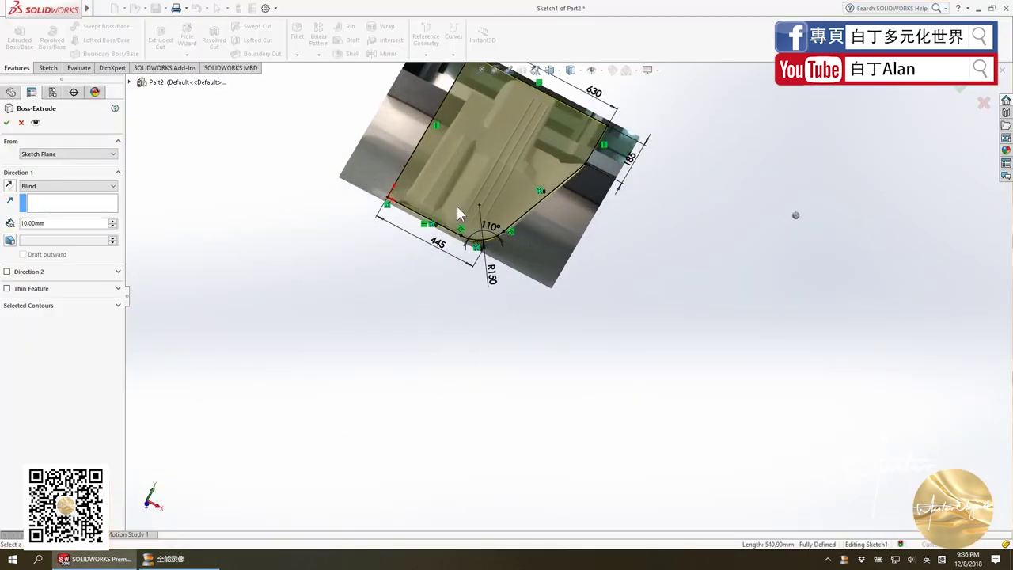
pyautogui.scroll(-5, 456, 206)
pyautogui.scroll(3, 464, 199)
pyautogui.scroll(3, 554, 198)
pyautogui.moveTo(601, 206); pyautogui.dragTo(643, 183, button='middle')
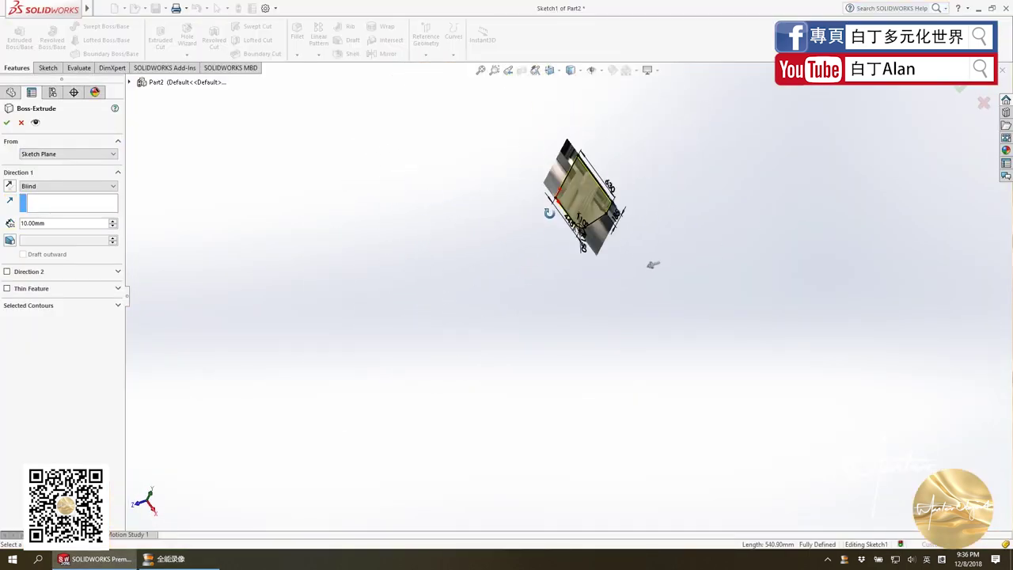
pyautogui.scroll(-2, 629, 202)
pyautogui.scroll(-3, 221, 332)
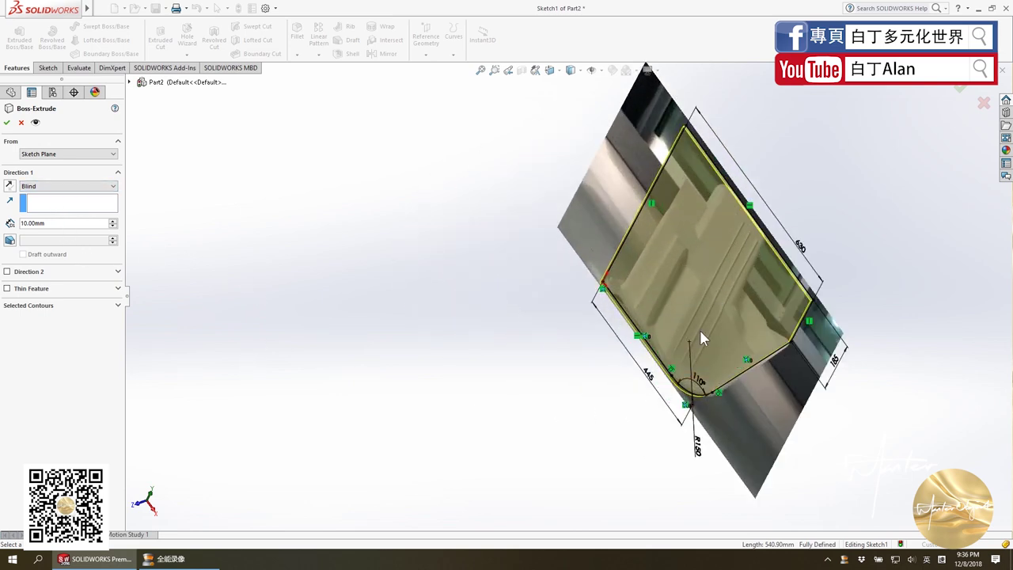
# Set the extrusion depth to 600 mm.
pyautogui.doubleClick(48, 223)
pyautogui.write('20')
pyautogui.press('Return')
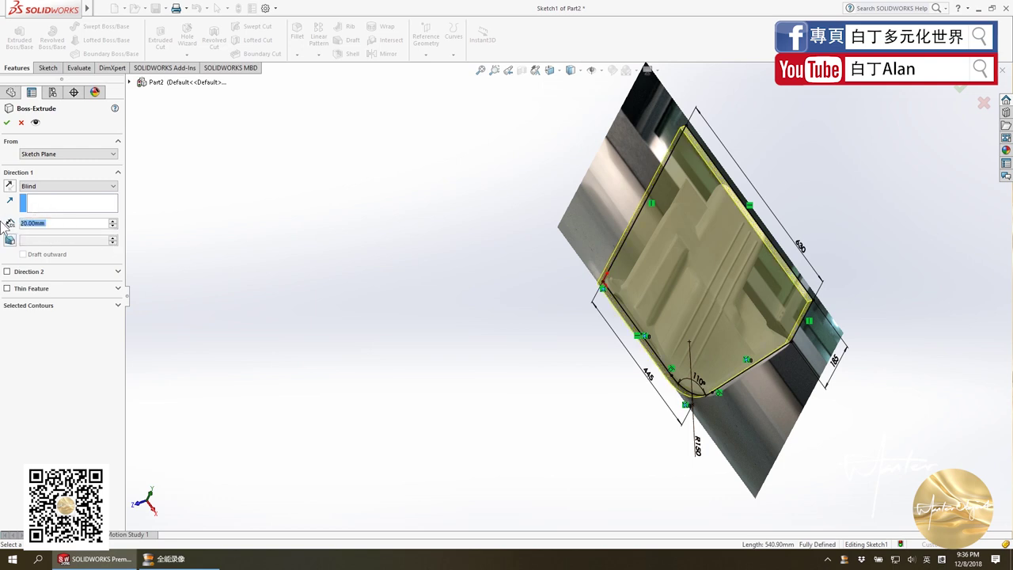
pyautogui.write('300')
pyautogui.press('Return')
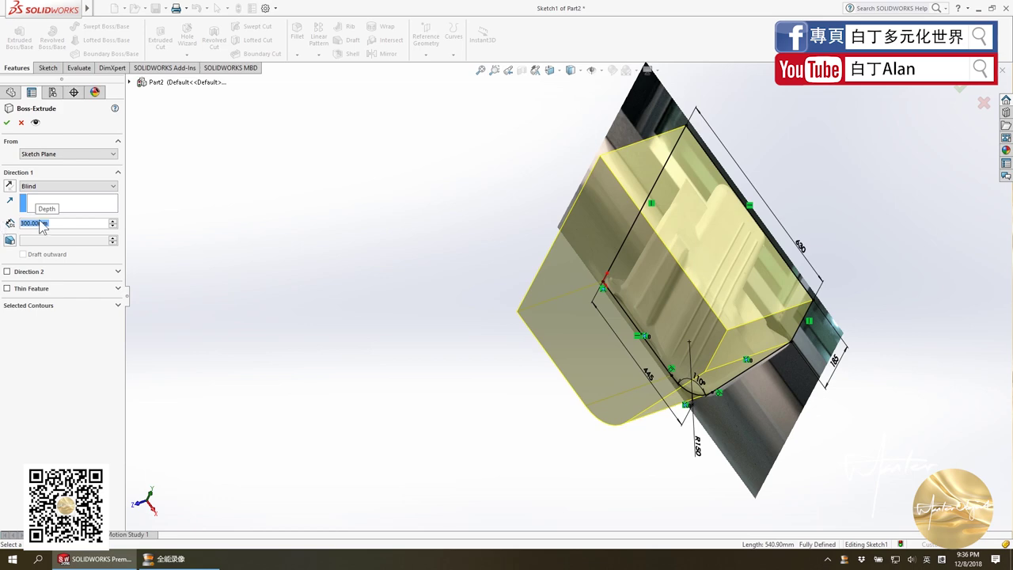
pyautogui.write('36')
pyautogui.write('0')
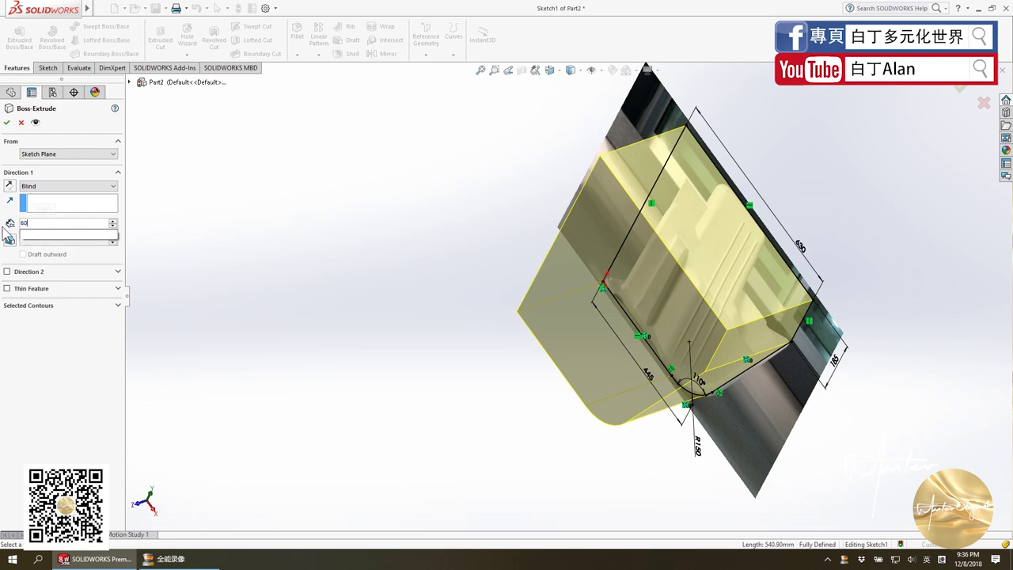
pyautogui.press('Return')
# Compare the preview with the front and angled reference photos, then confirm Boss-Extrude1.
pyautogui.moveTo(696, 237)
pyautogui.mouseDown(button='middle')
pyautogui.moveTo(744, 211)
pyautogui.moveTo(788, 236)
pyautogui.mouseUp(button='middle')
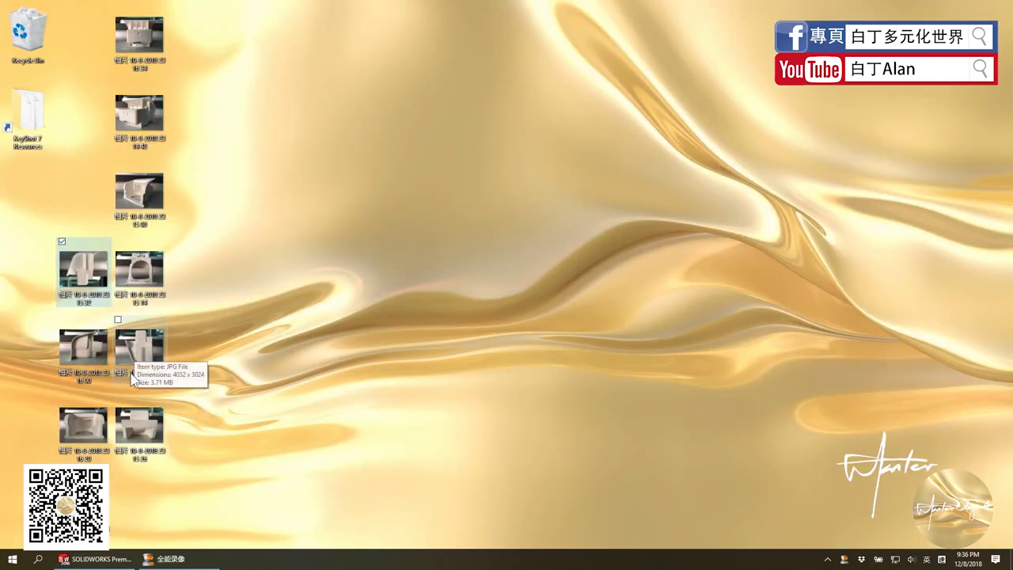
pyautogui.doubleClick(93, 434)
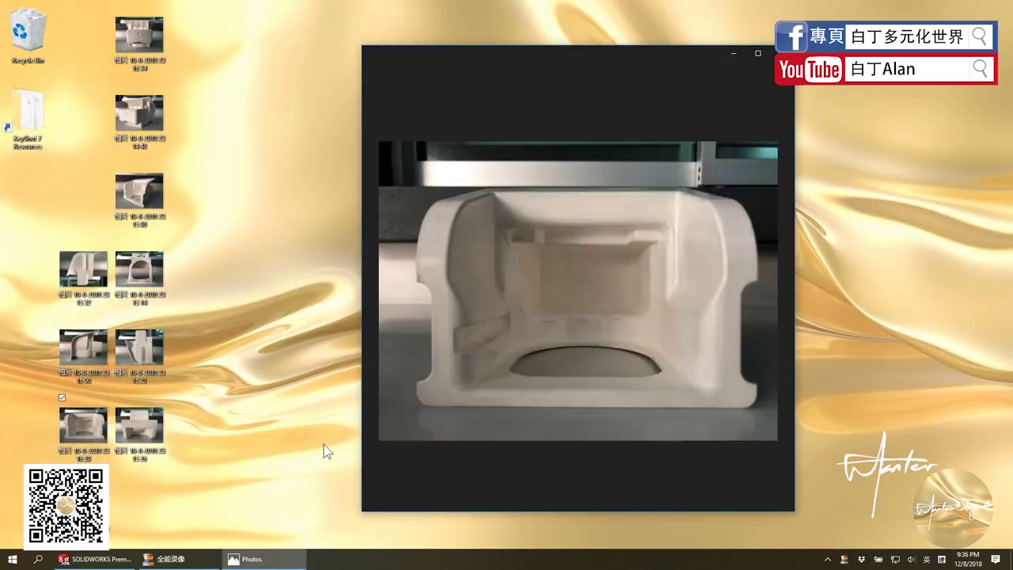
pyautogui.doubleClick(139, 190)
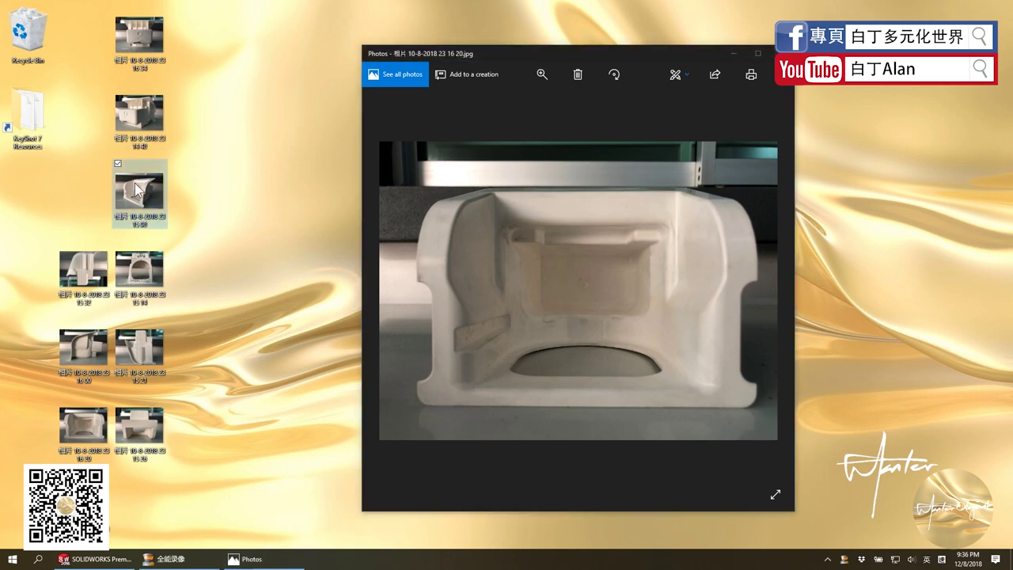
pyautogui.click(115, 561)
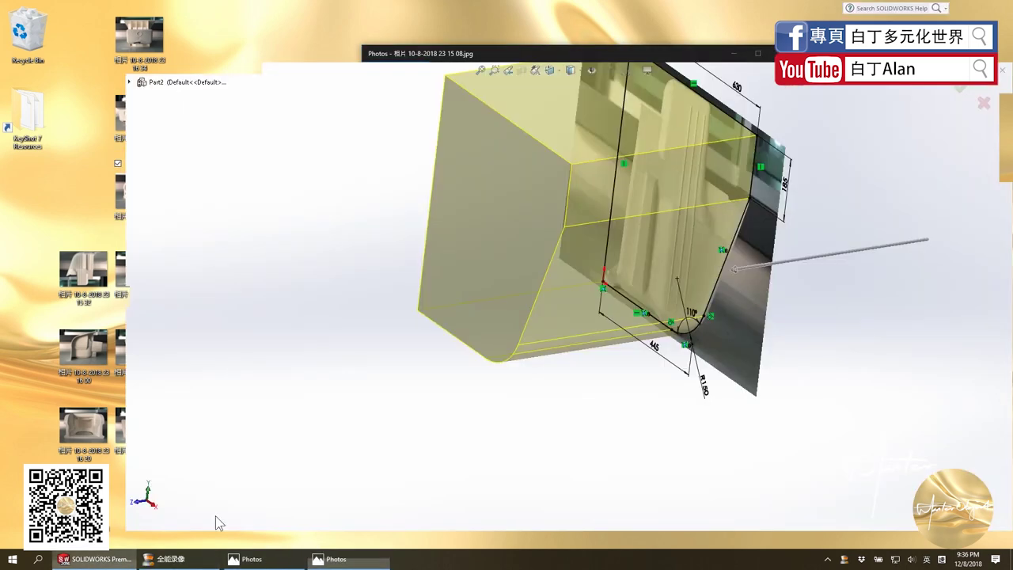
pyautogui.moveTo(378, 353); pyautogui.dragTo(352, 294, button='middle')
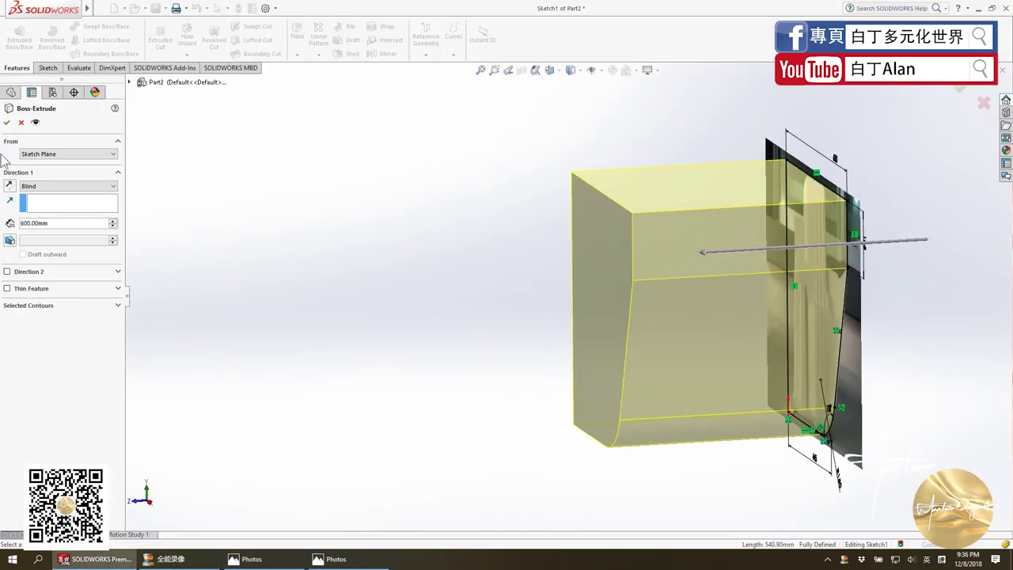
pyautogui.click(6, 123)
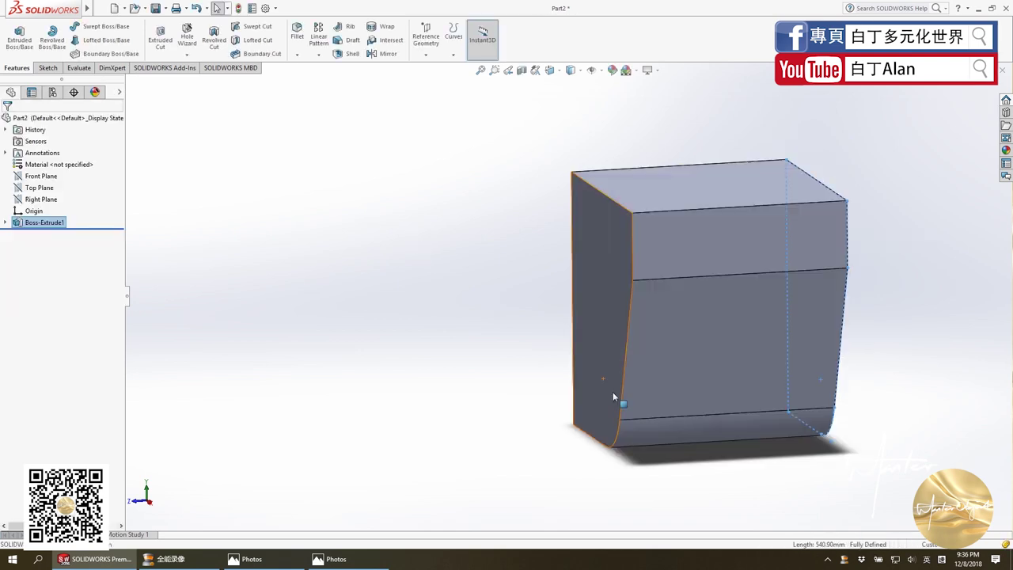
# Compare the angled and front-view photos and open the side-view photo from the desktop.
pyautogui.moveTo(612, 391)
pyautogui.mouseDown(button='middle')
pyautogui.moveTo(670, 353)
pyautogui.moveTo(509, 522)
pyautogui.mouseUp(button='middle')
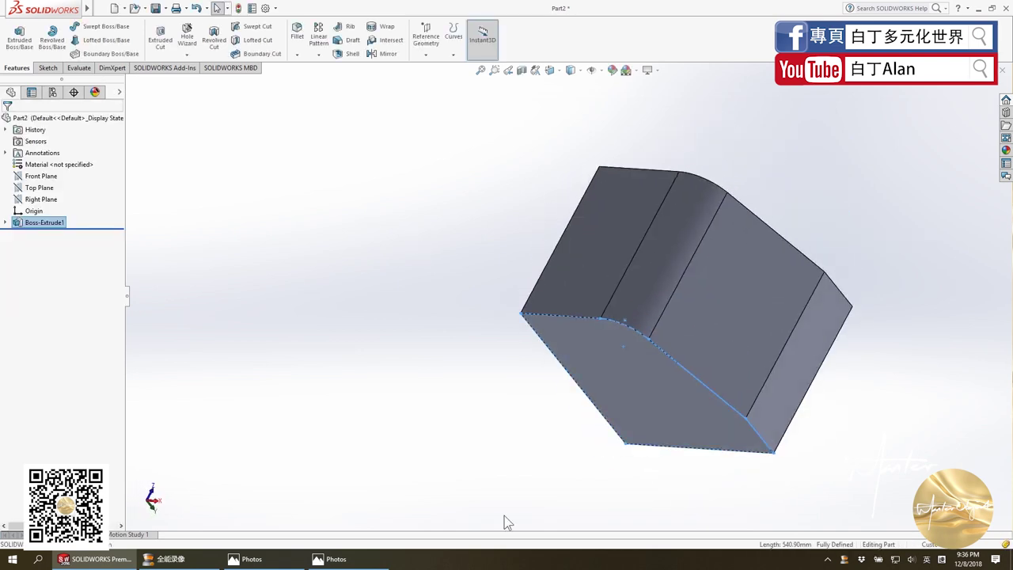
pyautogui.click(340, 560)
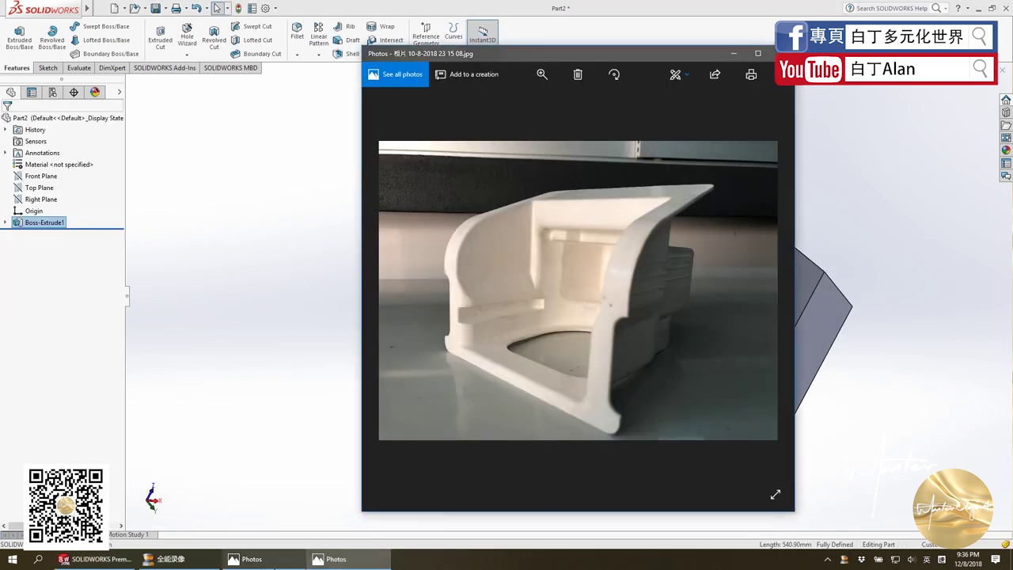
pyautogui.click(252, 559)
pyautogui.click(734, 55)
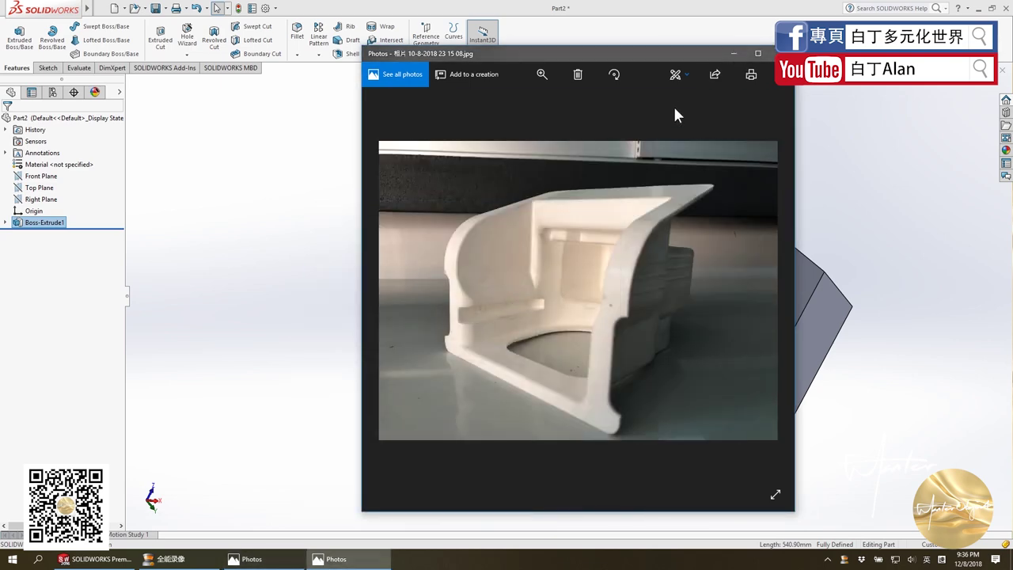
pyautogui.click(734, 54)
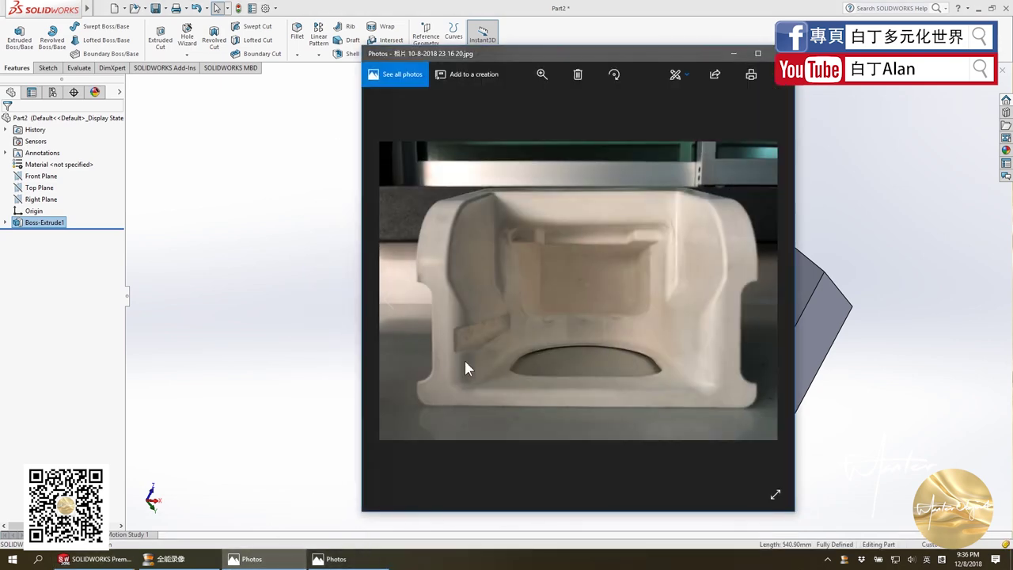
pyautogui.click(336, 559)
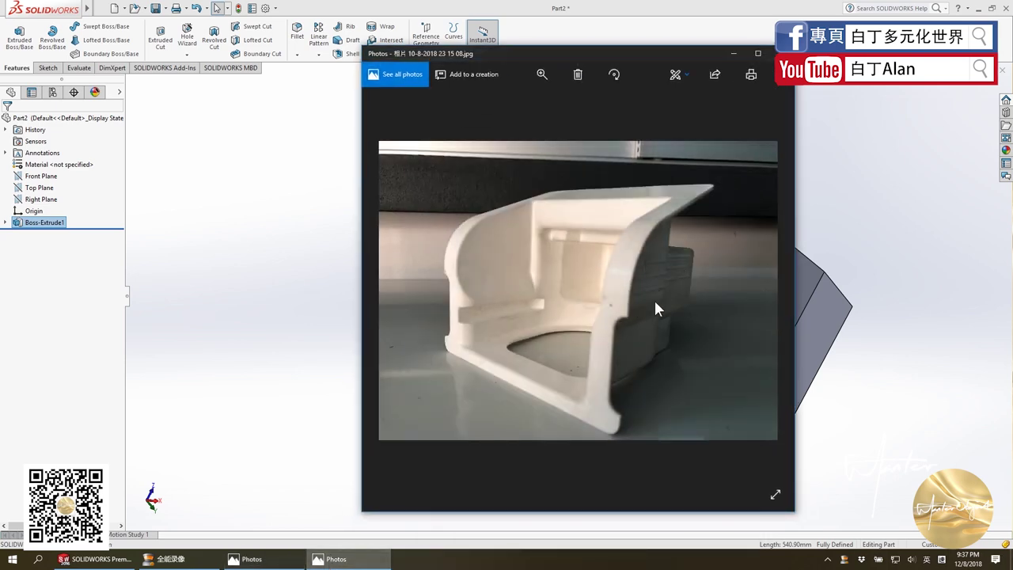
pyautogui.press('super+d')
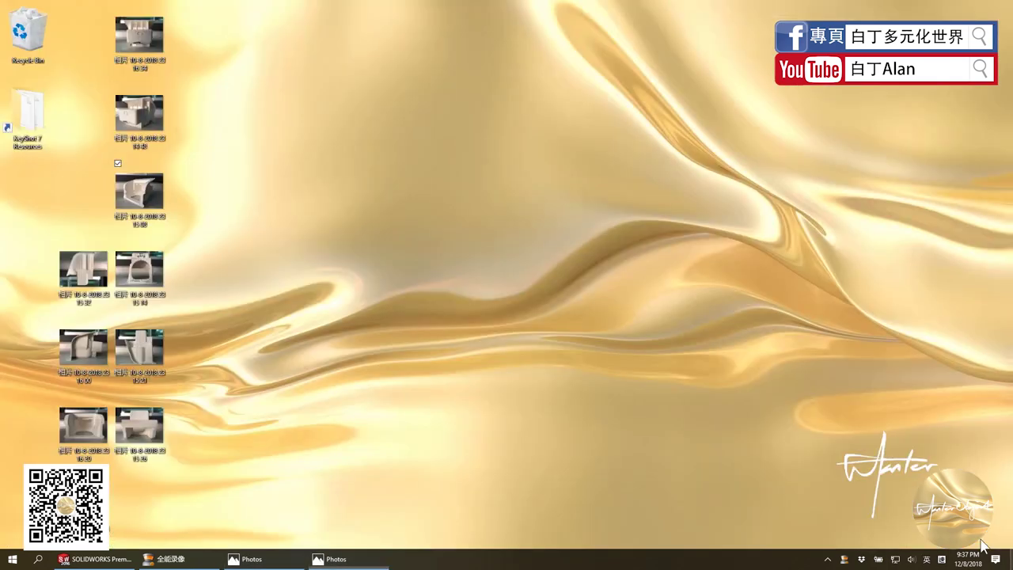
pyautogui.doubleClick(142, 345)
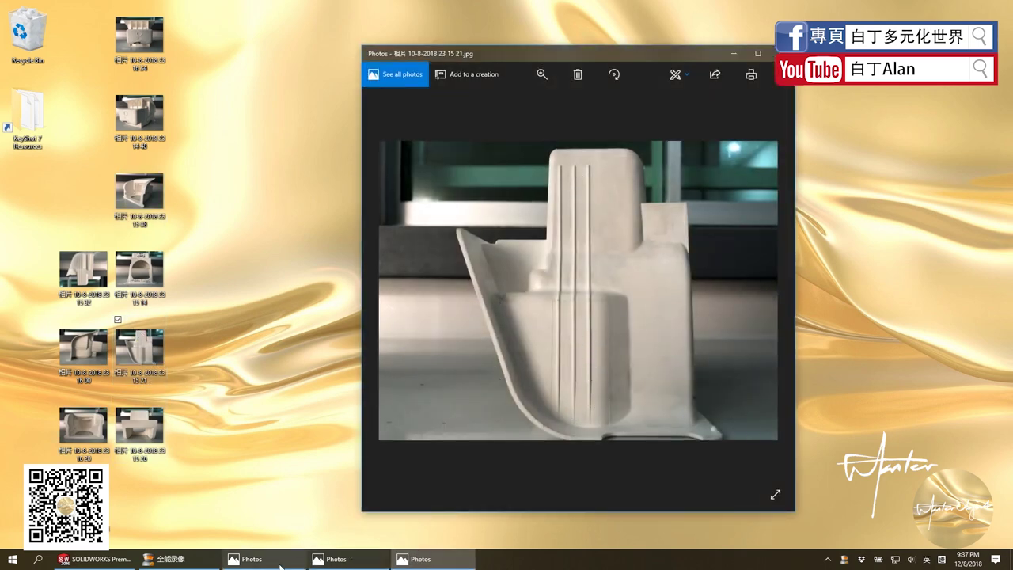
pyautogui.click(251, 558)
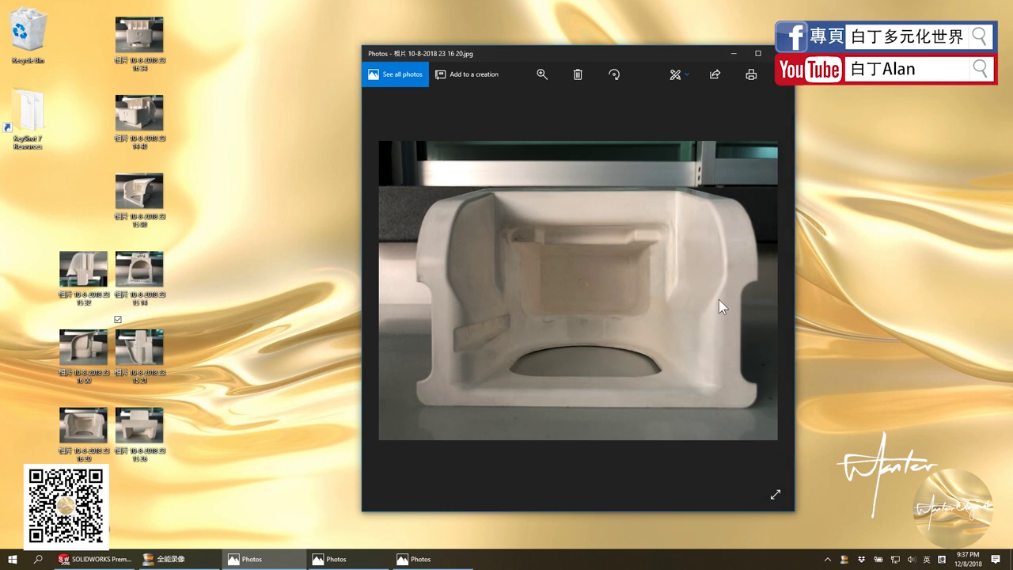
# Start Sketch2 on the block's flat face and view it Normal To (Ctrl+8).
pyautogui.click(95, 558)
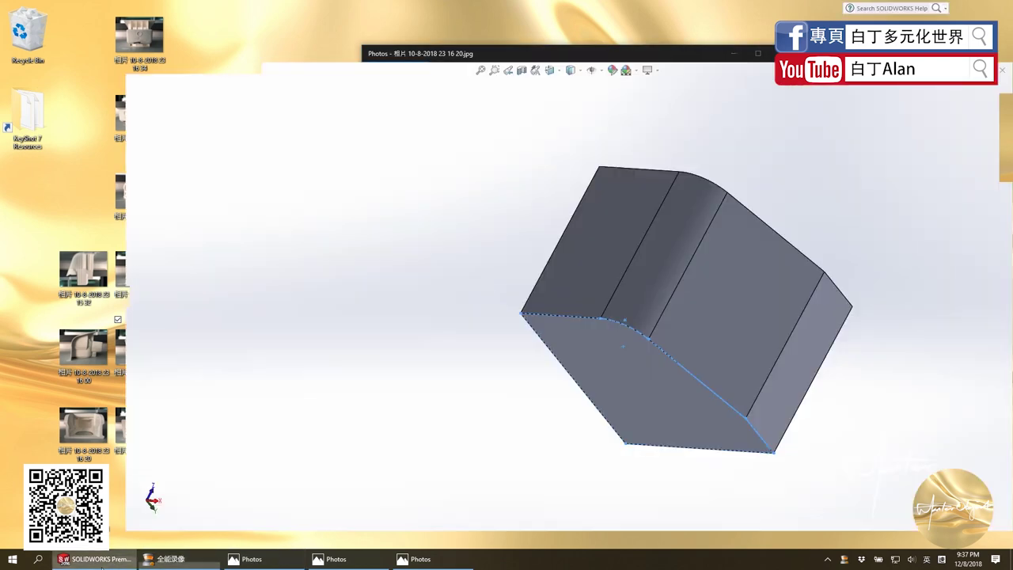
pyautogui.moveTo(475, 348)
pyautogui.mouseDown(button='middle')
pyautogui.moveTo(523, 343)
pyautogui.moveTo(653, 213)
pyautogui.mouseUp(button='middle')
pyautogui.click(653, 213)
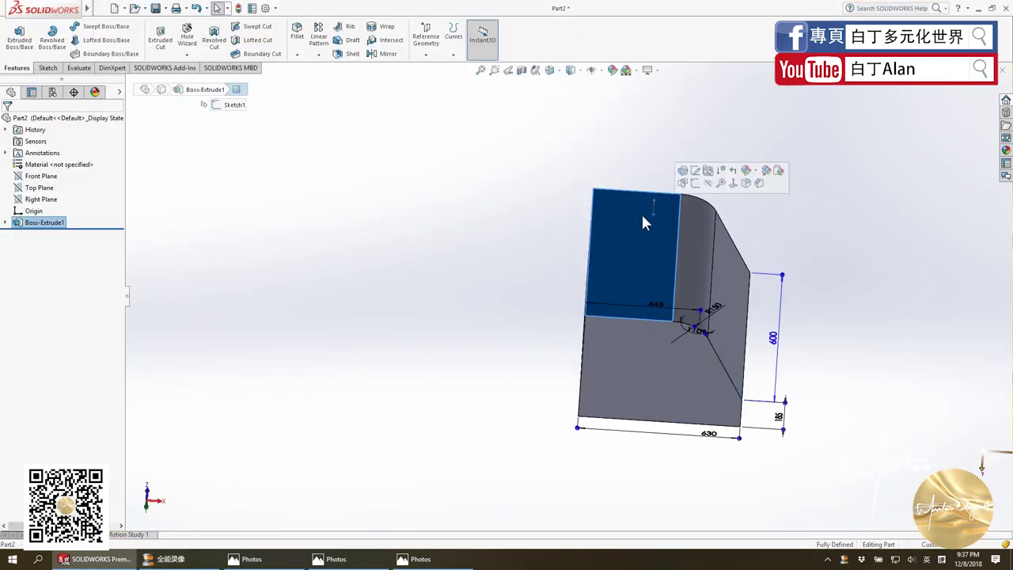
pyautogui.click(48, 68)
pyautogui.click(14, 35)
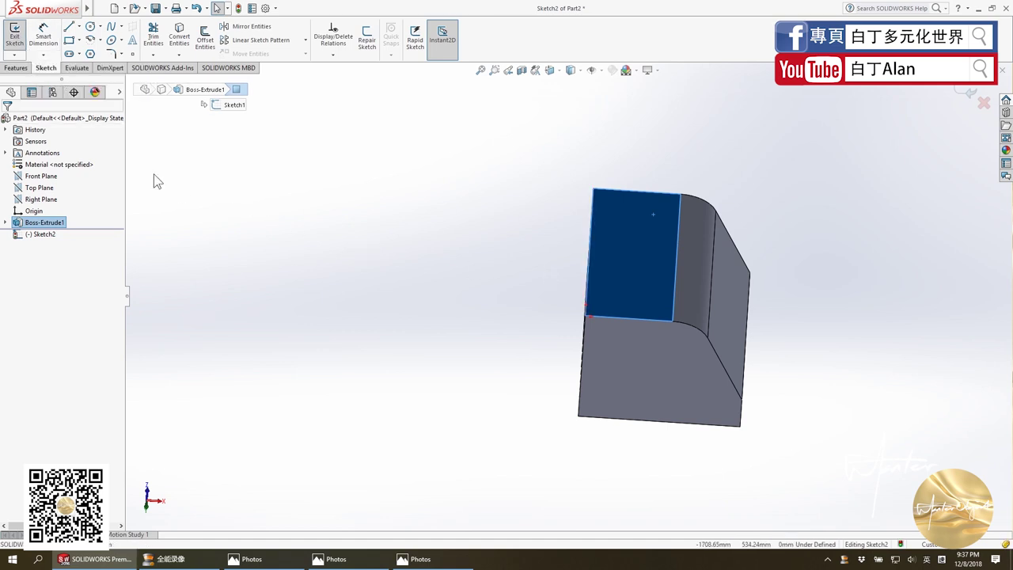
pyautogui.hotkey('ctrl', '8')
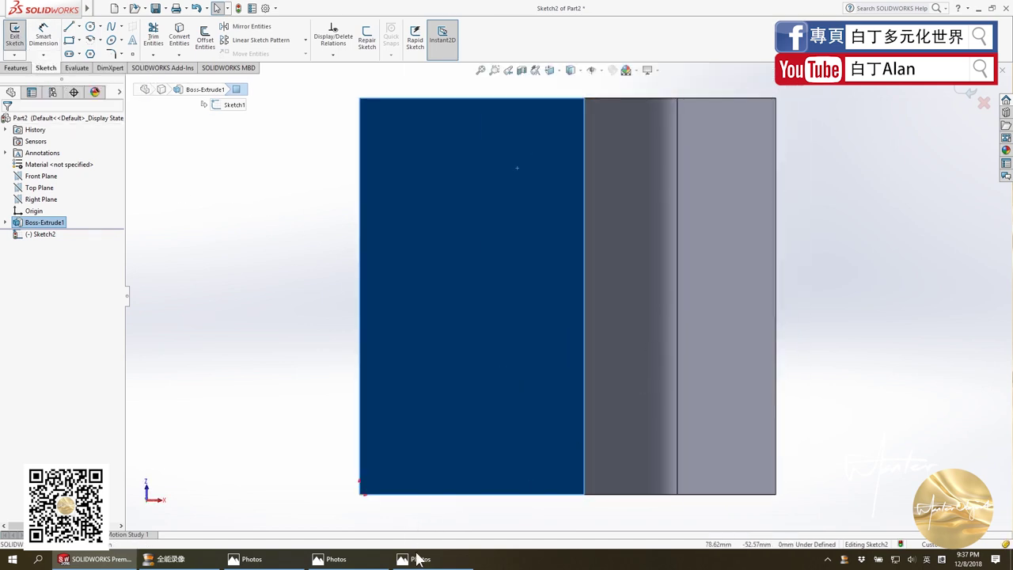
# Close the side-view photo window and compare the angled and front-view photos.
pyautogui.click(427, 564)
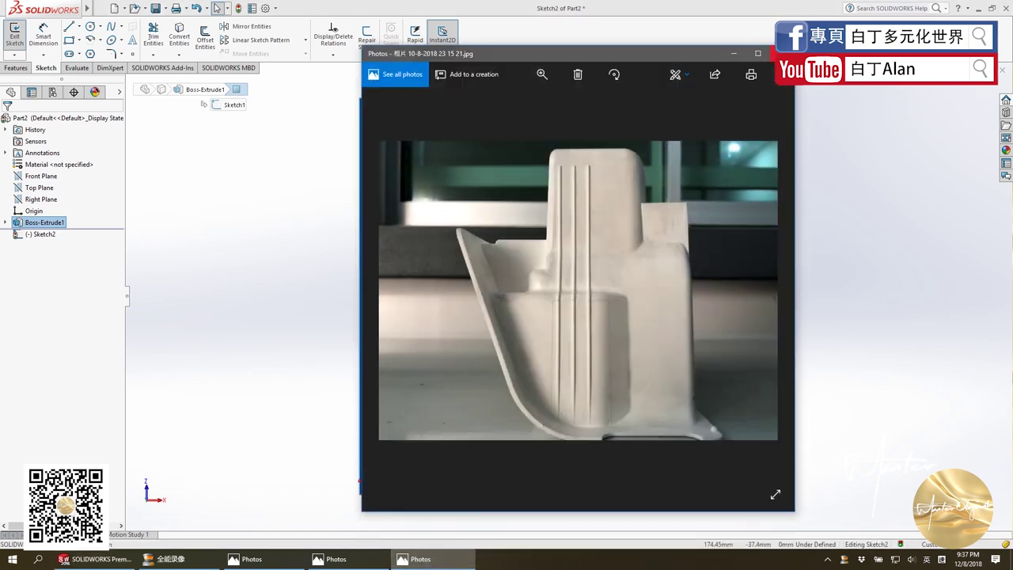
pyautogui.hotkey('alt', 'F4')
pyautogui.click(336, 558)
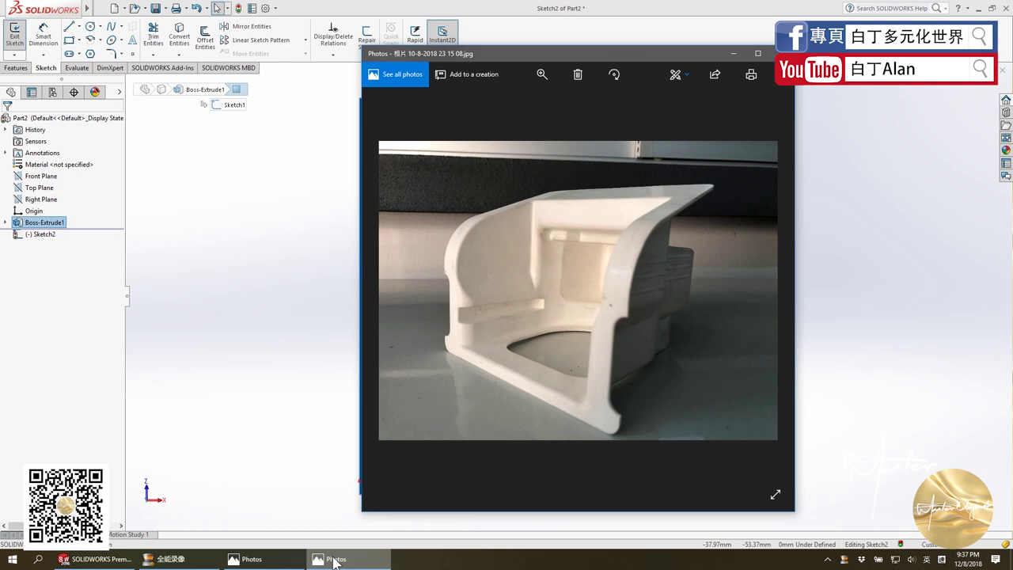
pyautogui.click(252, 559)
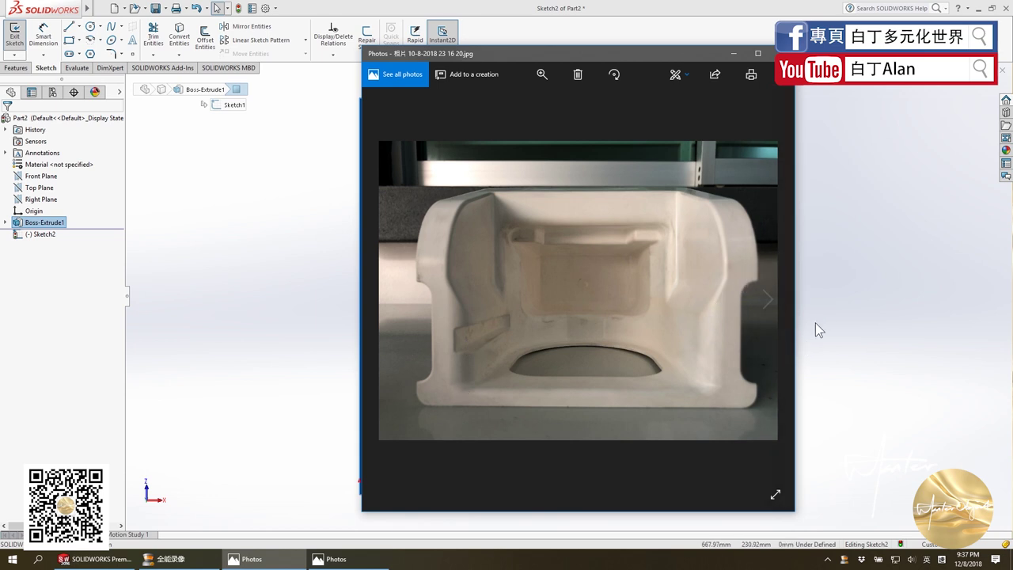
pyautogui.click(865, 335)
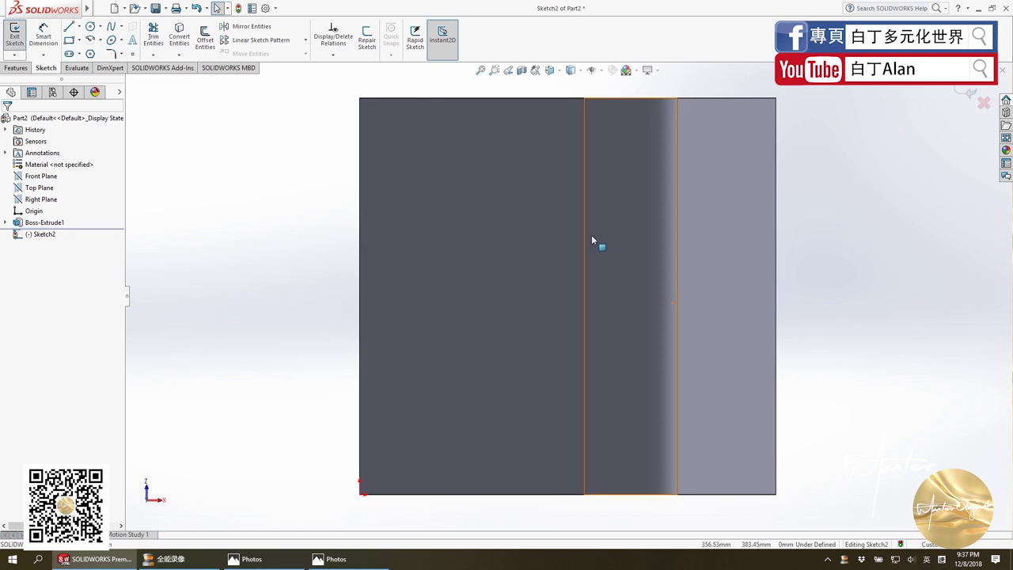
pyautogui.click(69, 27)
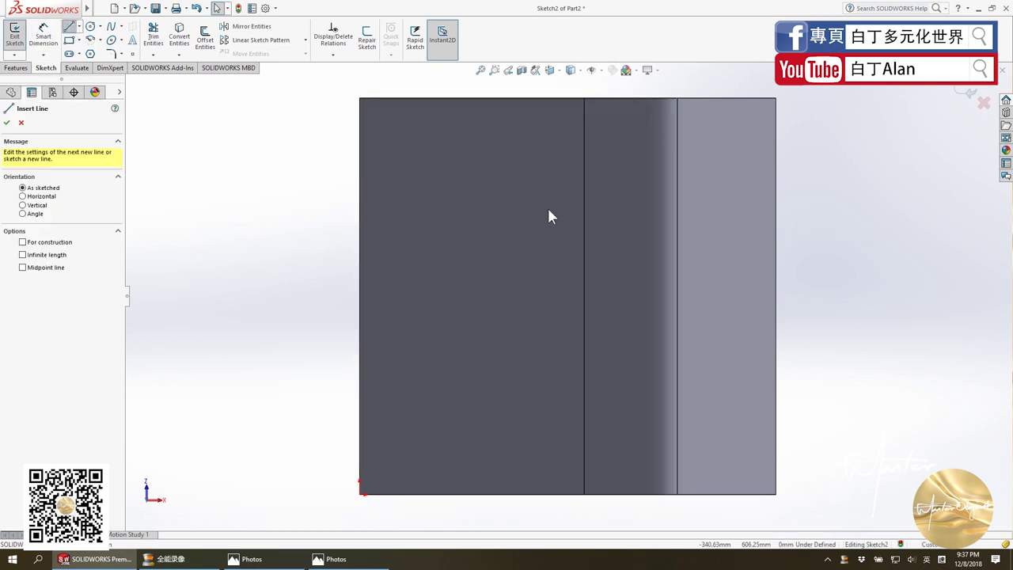
# Draw a horizontal centerline from the face's left edge at mid-height to past the right side.
pyautogui.click(79, 27)
pyautogui.click(89, 49)
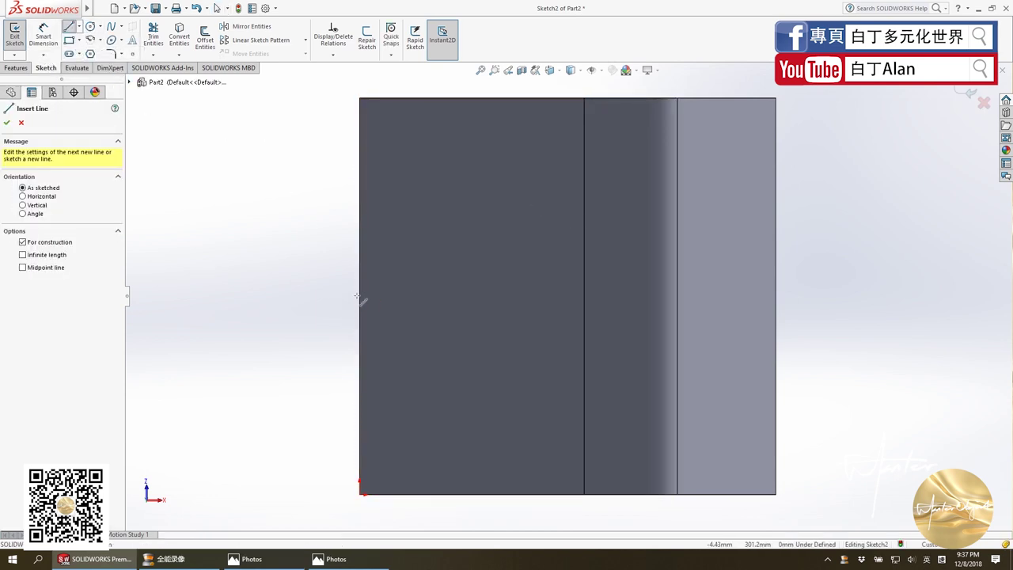
pyautogui.click(360, 296)
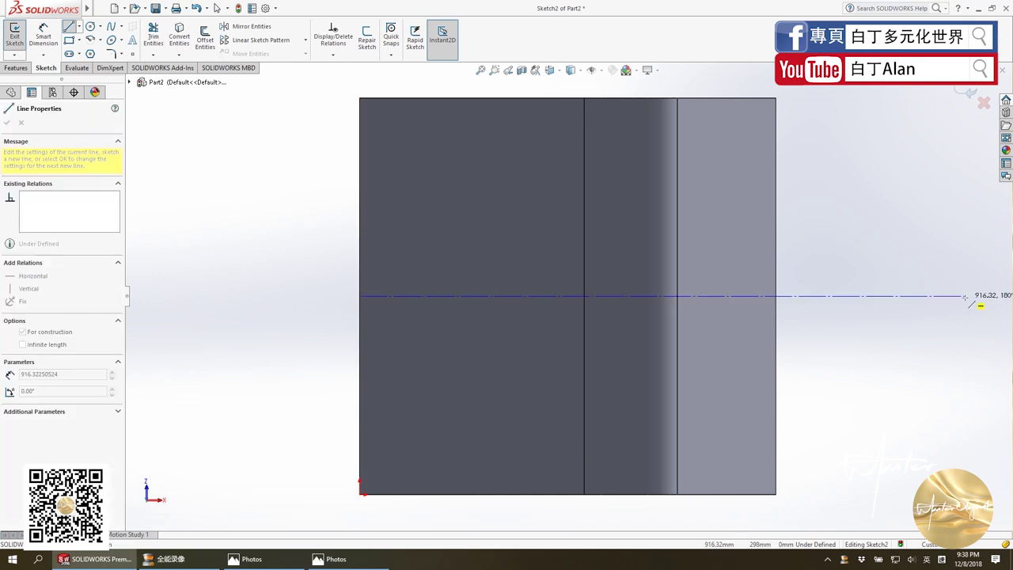
pyautogui.click(889, 296)
pyautogui.press('Escape')
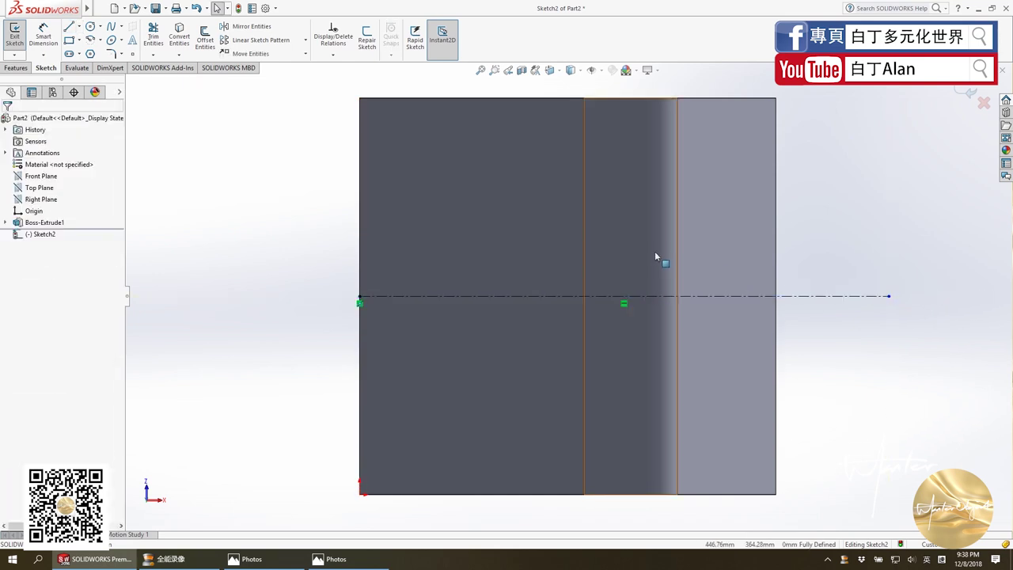
pyautogui.click(68, 27)
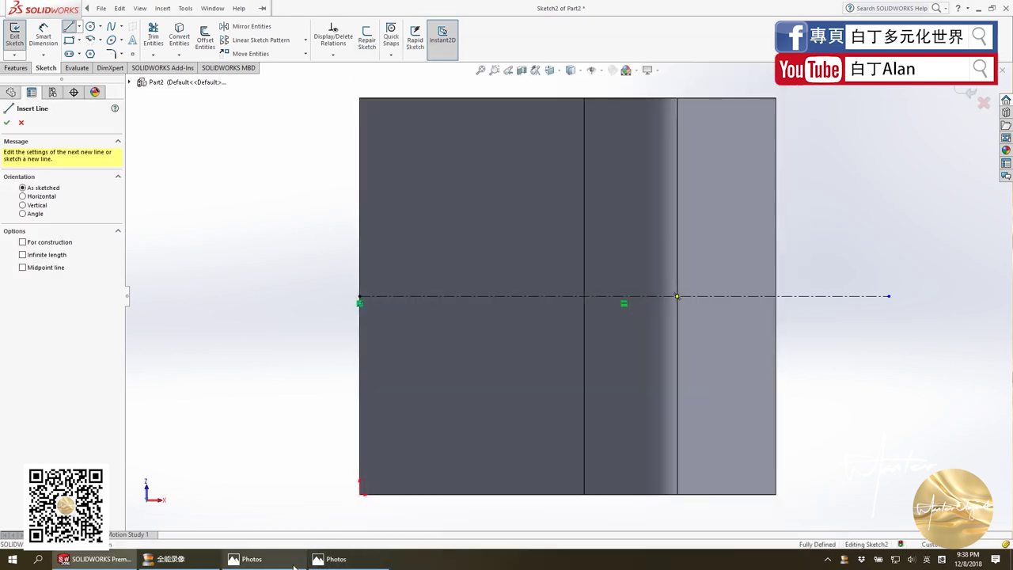
pyautogui.click(294, 567)
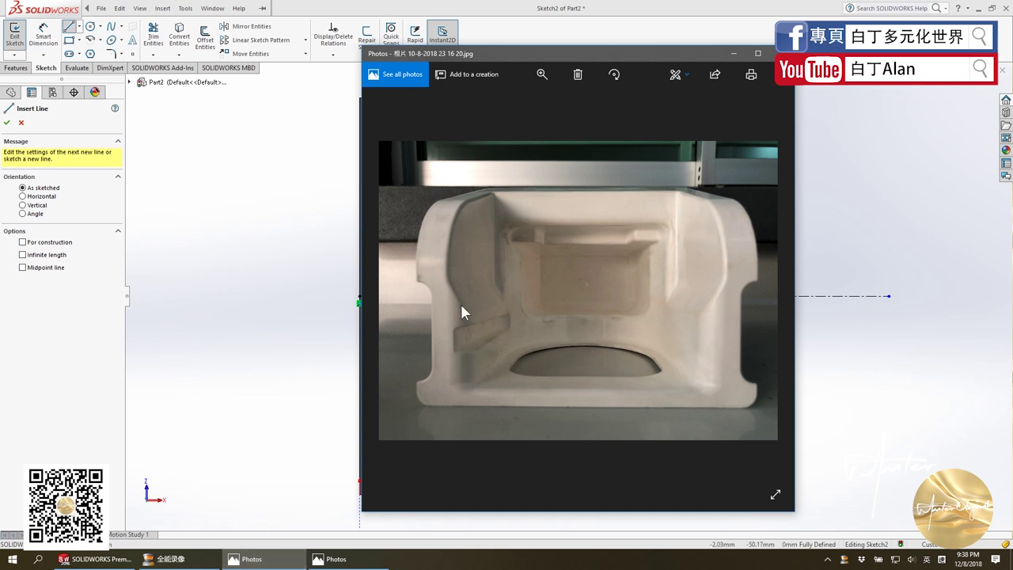
pyautogui.click(227, 328)
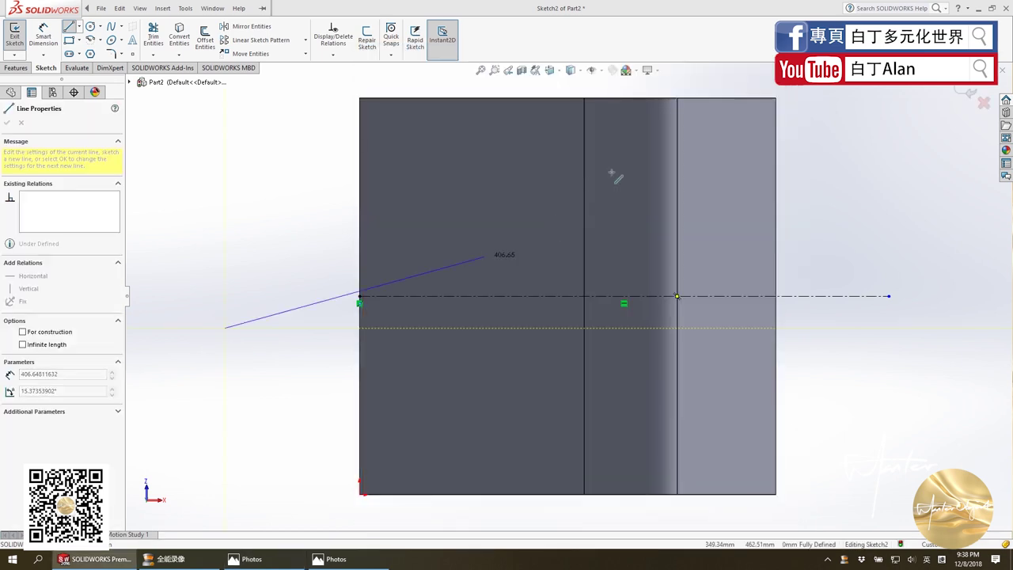
pyautogui.press('Escape')
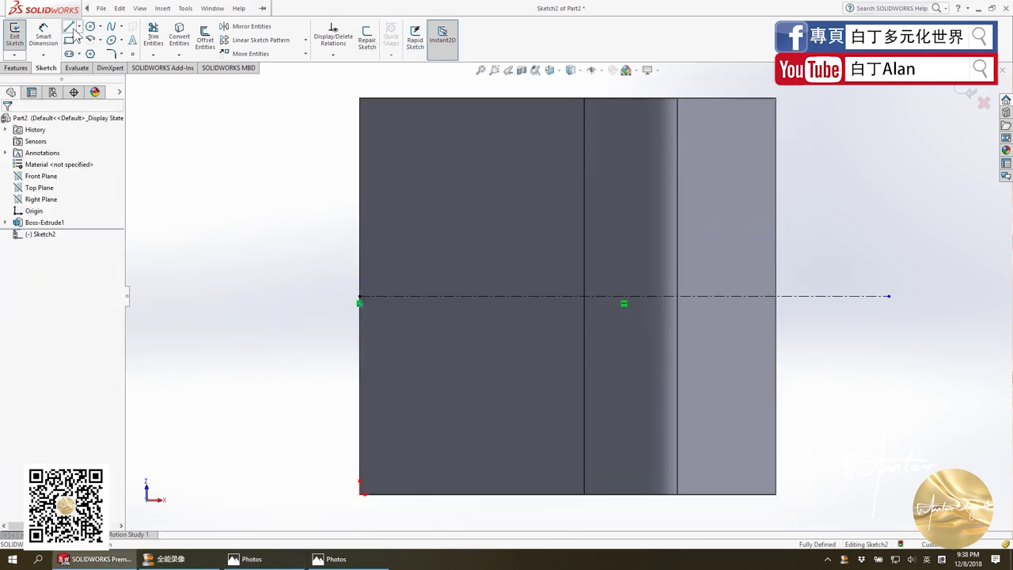
# Draw a stepped line chain ending on the centerline, and make its left side vertical.
pyautogui.click(70, 27)
pyautogui.click(707, 150)
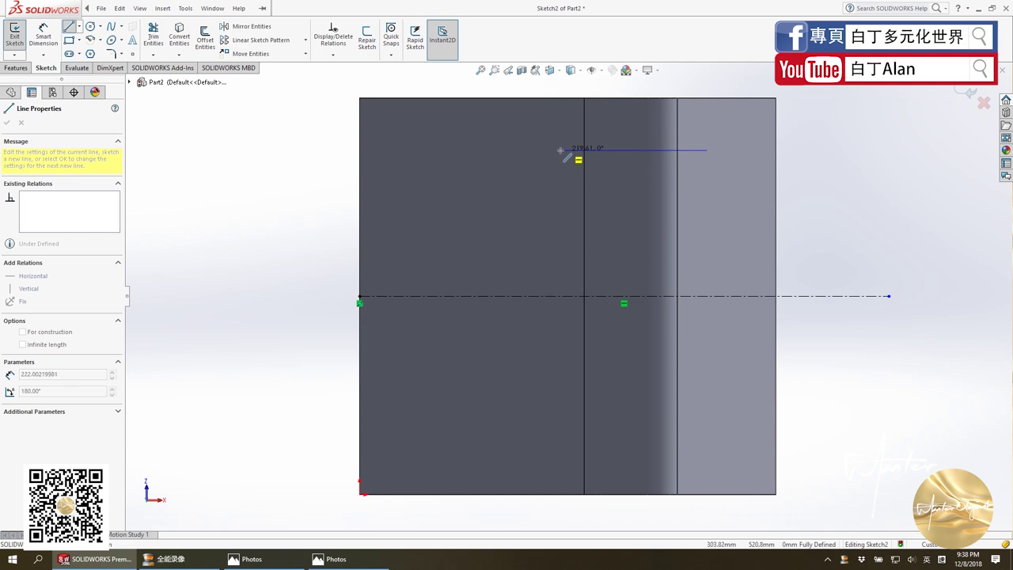
pyautogui.click(560, 150)
pyautogui.click(529, 174)
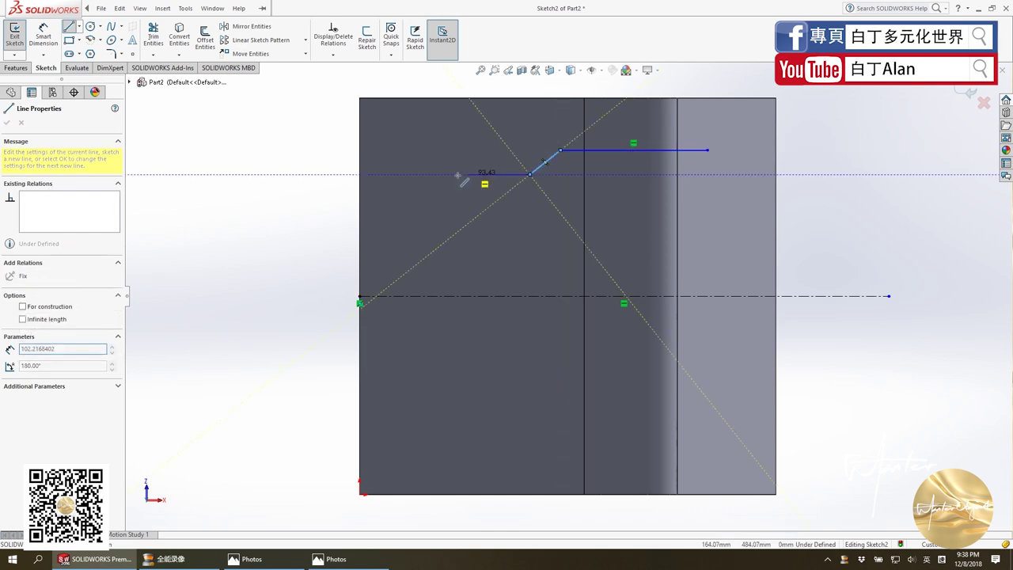
pyautogui.click(411, 174)
pyautogui.click(412, 296)
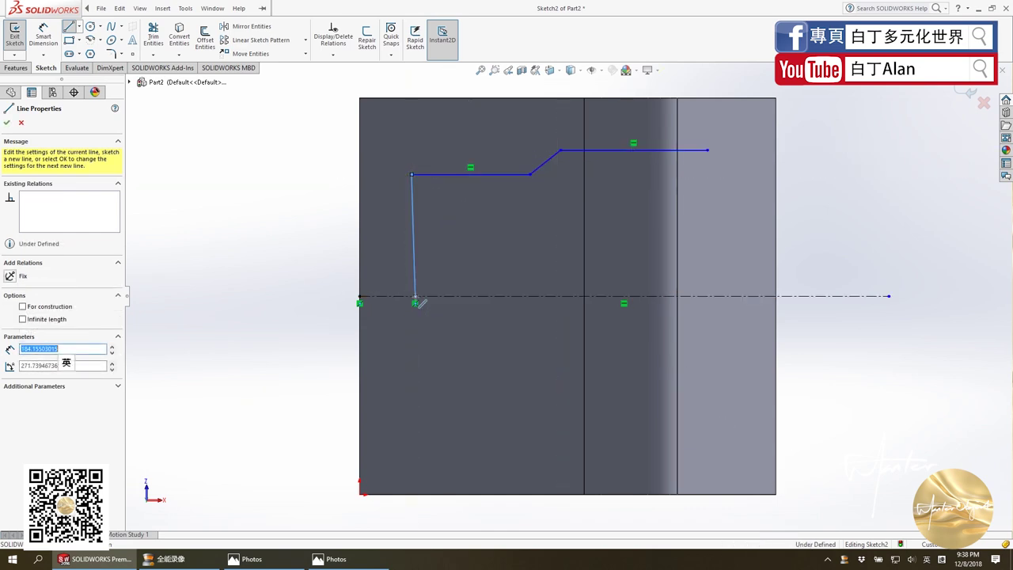
pyautogui.press('Escape')
pyautogui.click(412, 253)
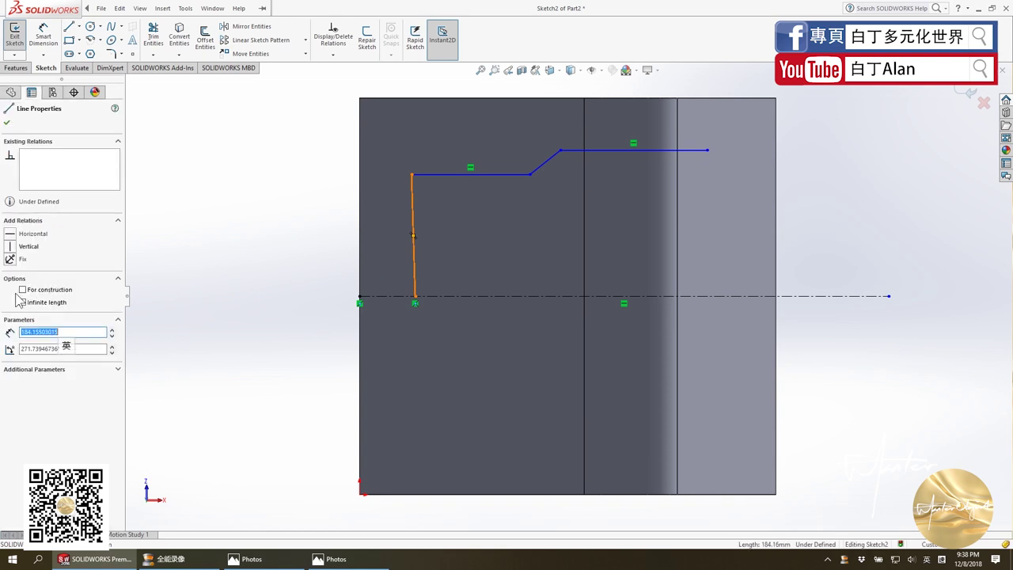
pyautogui.click(12, 250)
pyautogui.click(241, 358)
# Dimension the profile's left vertical line 50 mm from the block's left edge.
pyautogui.click(43, 35)
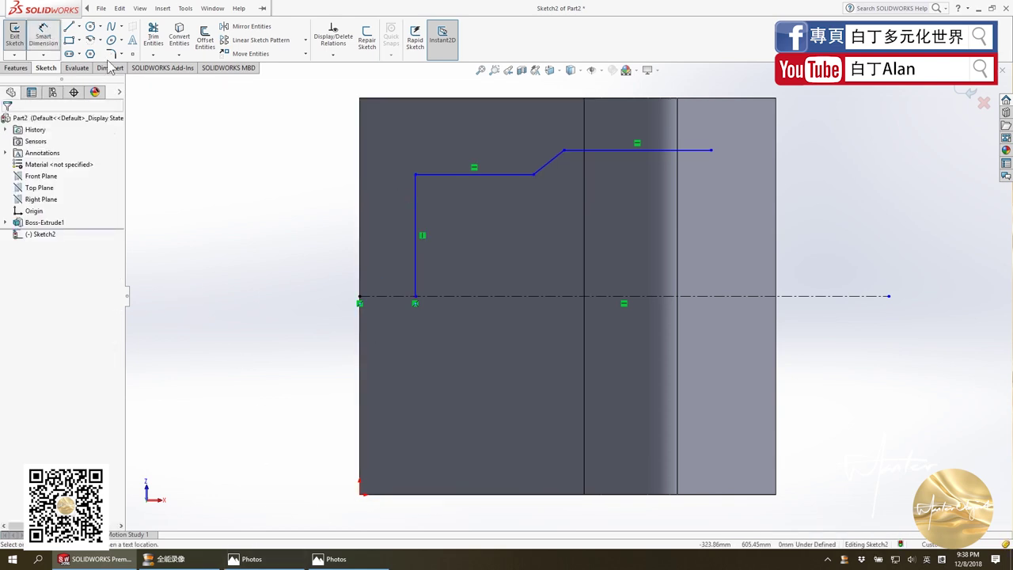
pyautogui.click(415, 209)
pyautogui.click(361, 215)
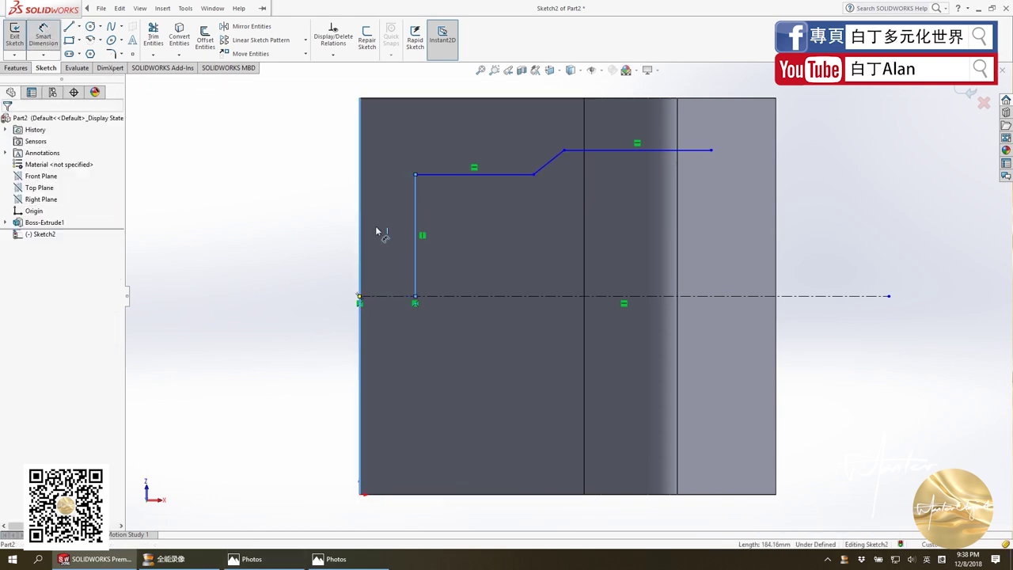
pyautogui.click(386, 253)
pyautogui.write('50')
pyautogui.press('Return')
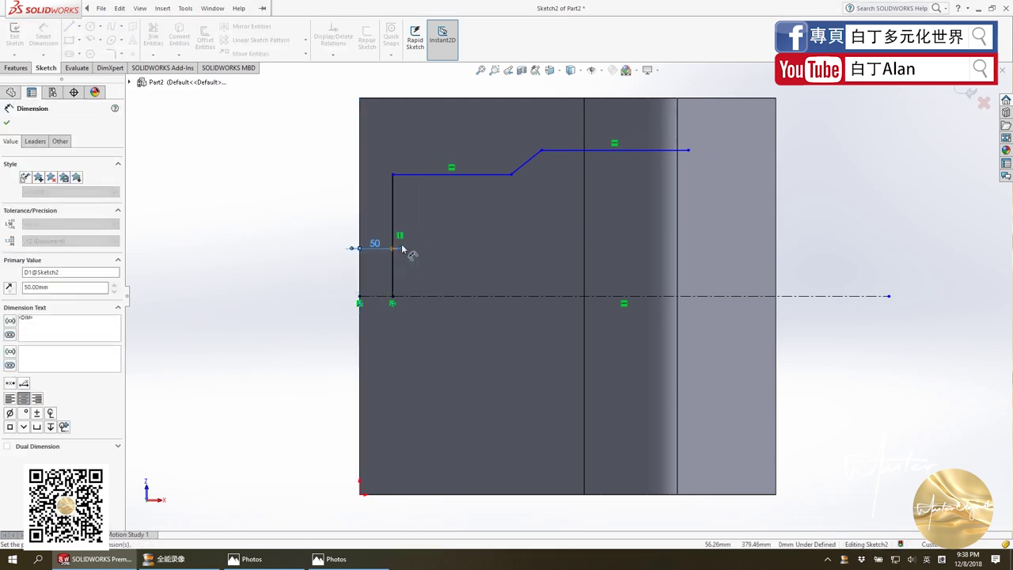
# Dimension the profile's top line 50 mm below the block's top edge.
pyautogui.click(606, 150)
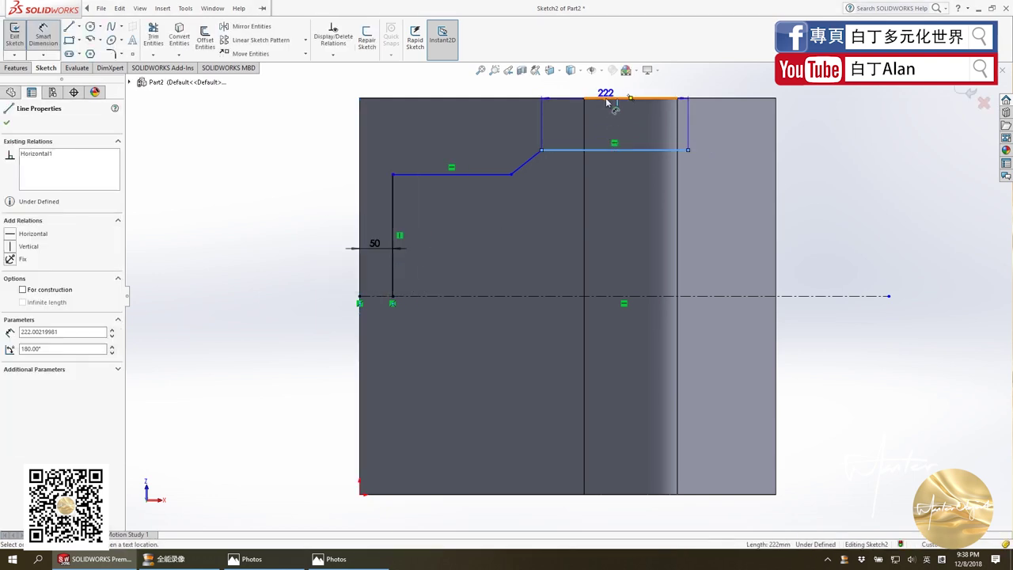
pyautogui.click(623, 115)
pyautogui.write('50')
pyautogui.press('Return')
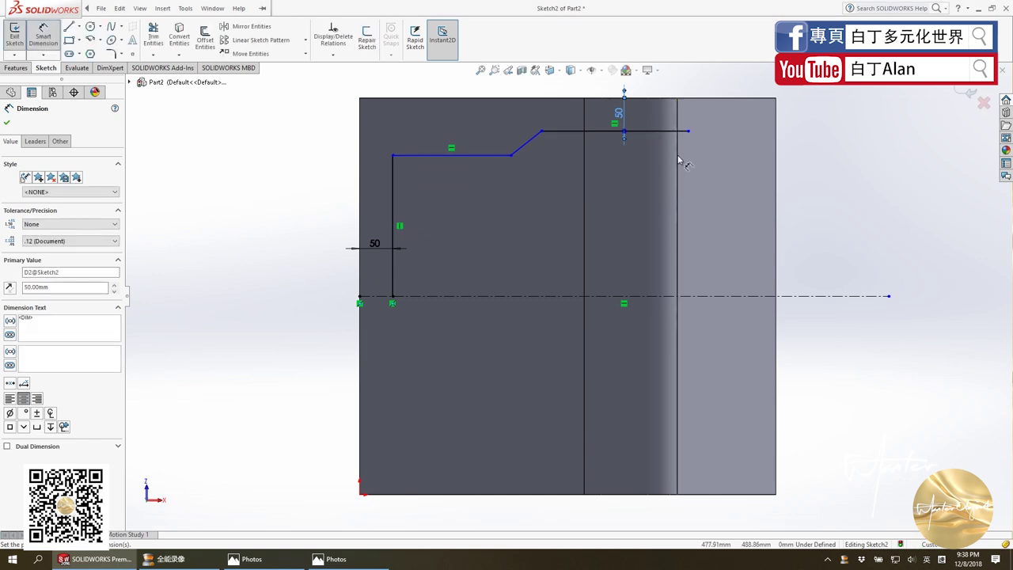
# Compare the sketch against the two reference photos.
pyautogui.click(273, 562)
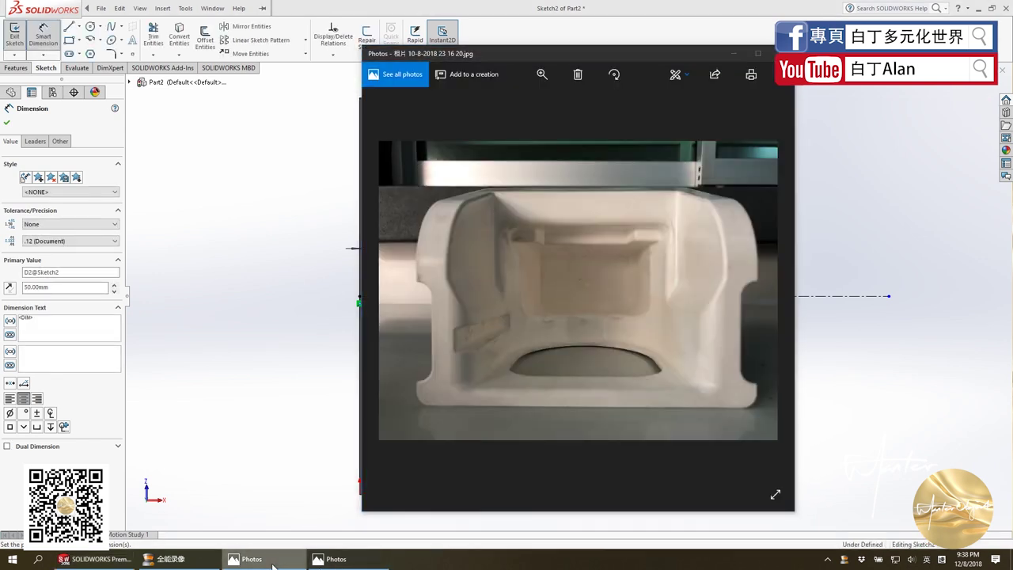
pyautogui.click(329, 562)
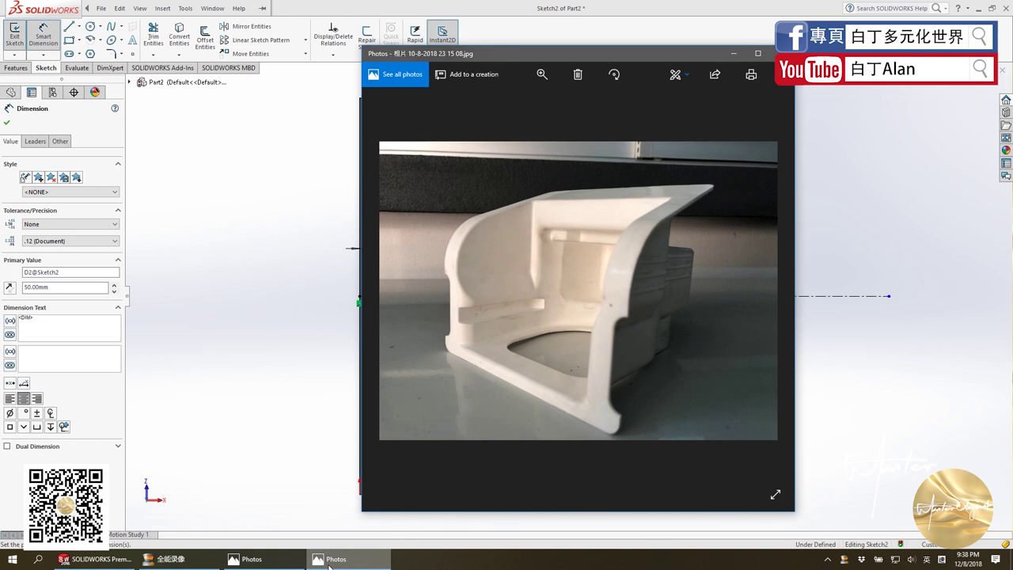
pyautogui.click(329, 564)
pyautogui.click(688, 131)
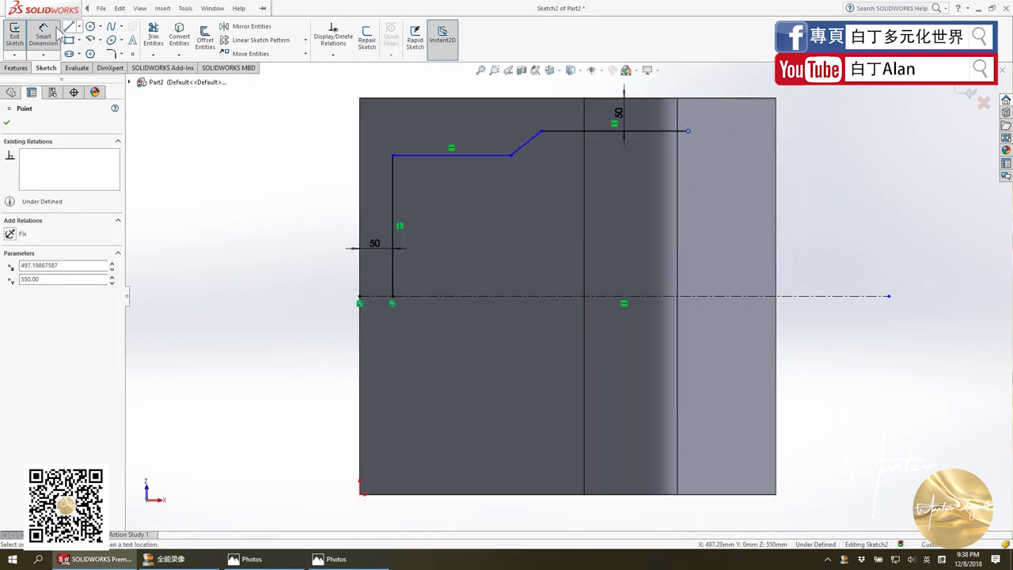
pyautogui.press('Escape')
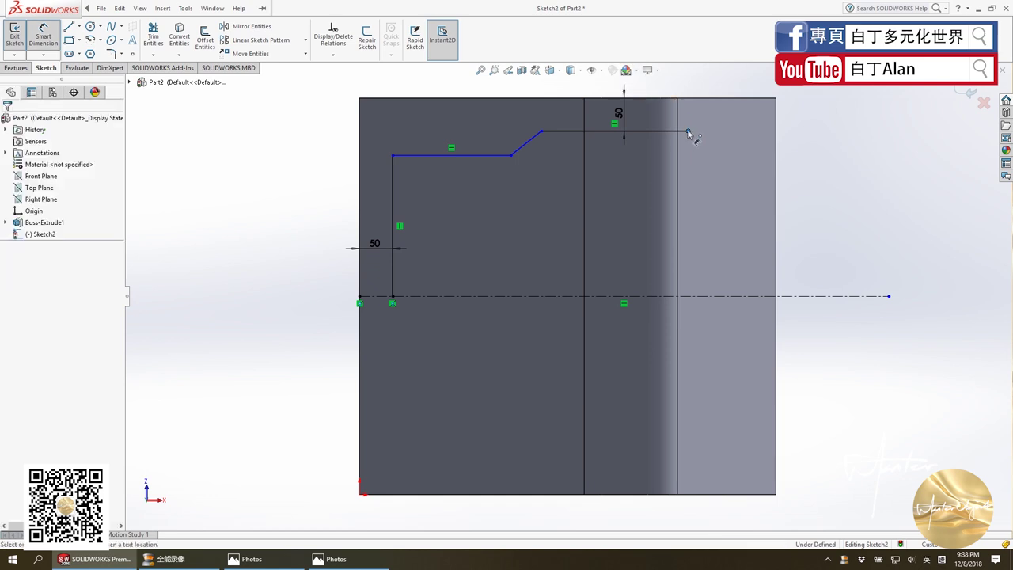
pyautogui.click(70, 27)
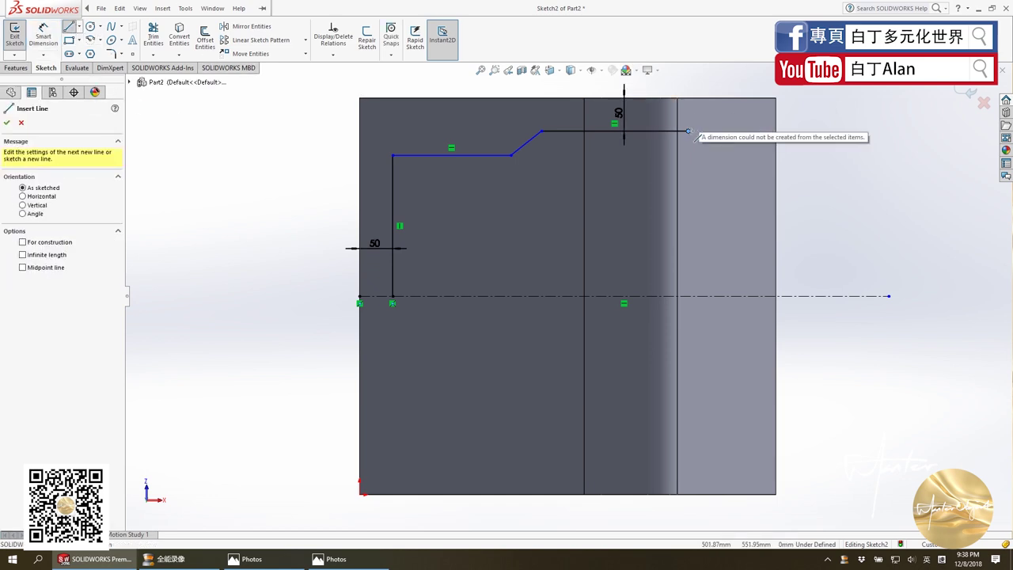
# Draw a vertical line from the top line's right endpoint down to the centreline.
pyautogui.click(688, 130)
pyautogui.click(689, 297)
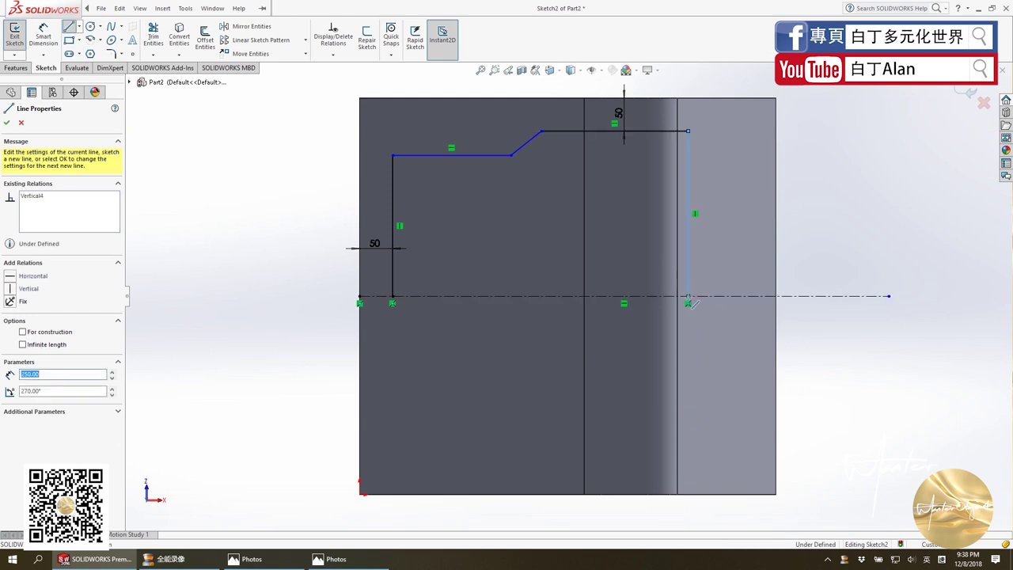
pyautogui.press('Escape')
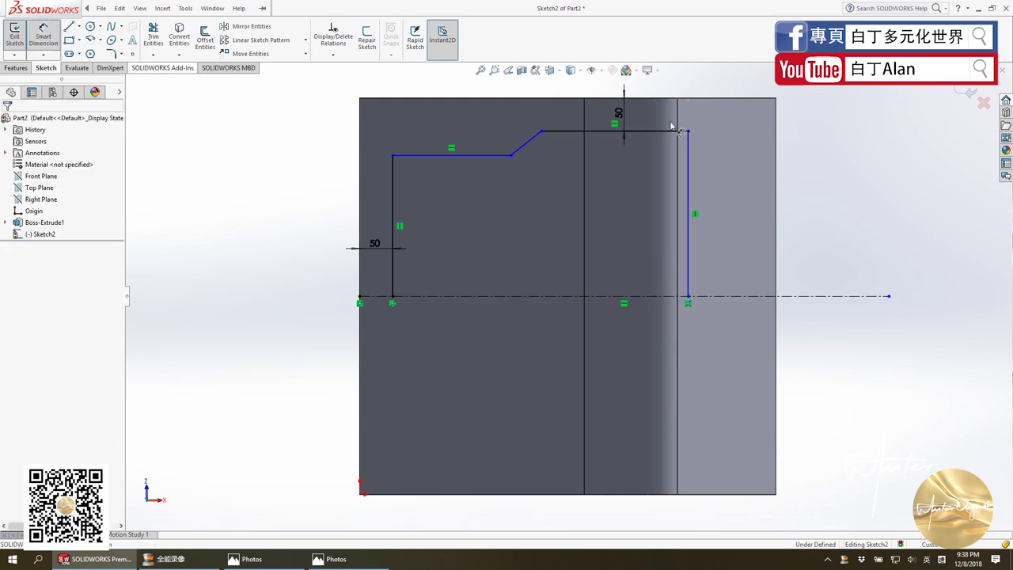
# Dimension the new right line from the block's right edge, then change the value to 10 mm.
pyautogui.click(688, 156)
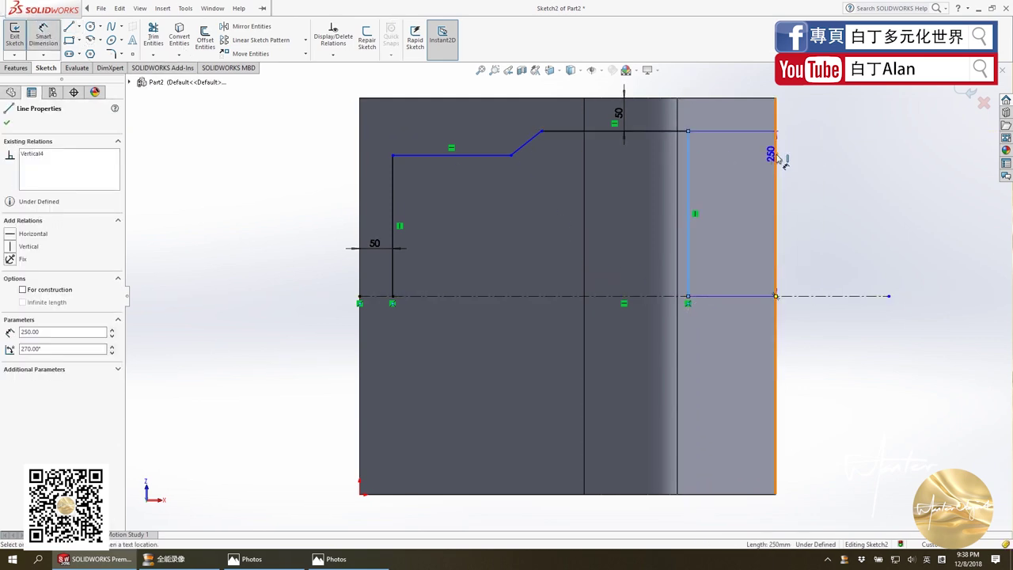
pyautogui.click(744, 84)
pyautogui.write('50')
pyautogui.press('Return')
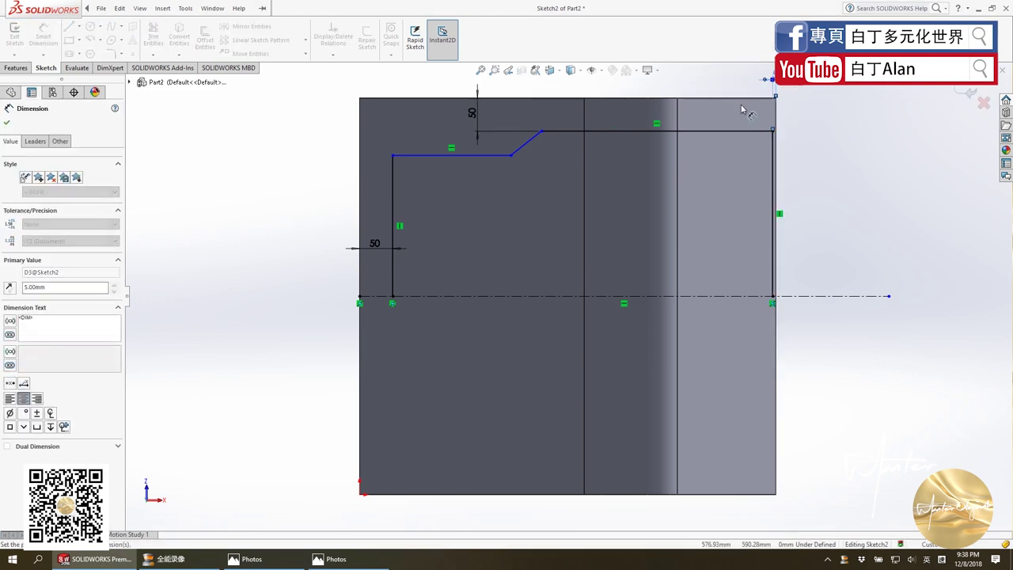
pyautogui.press('Escape')
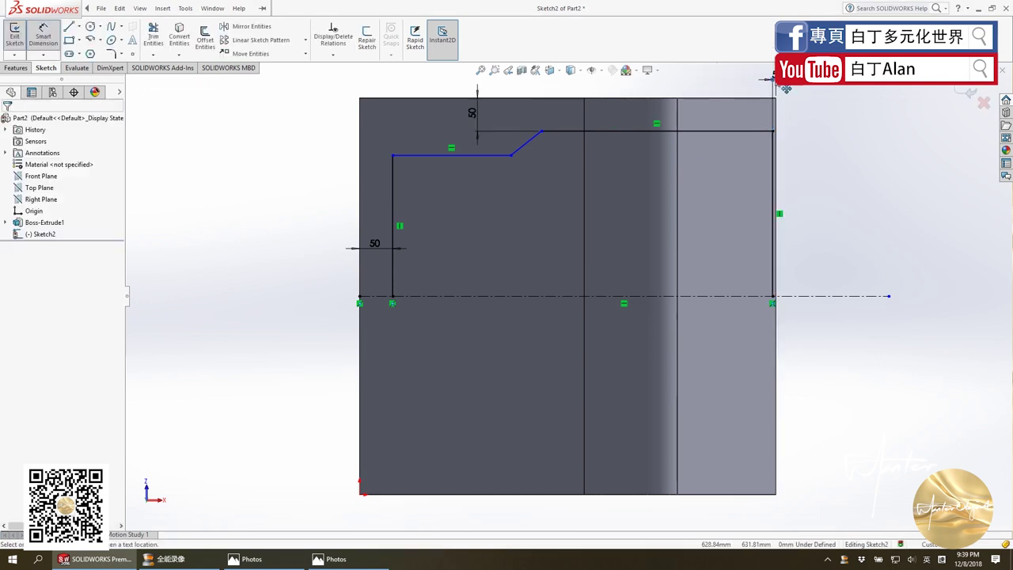
pyautogui.doubleClick(773, 79)
pyautogui.write('10')
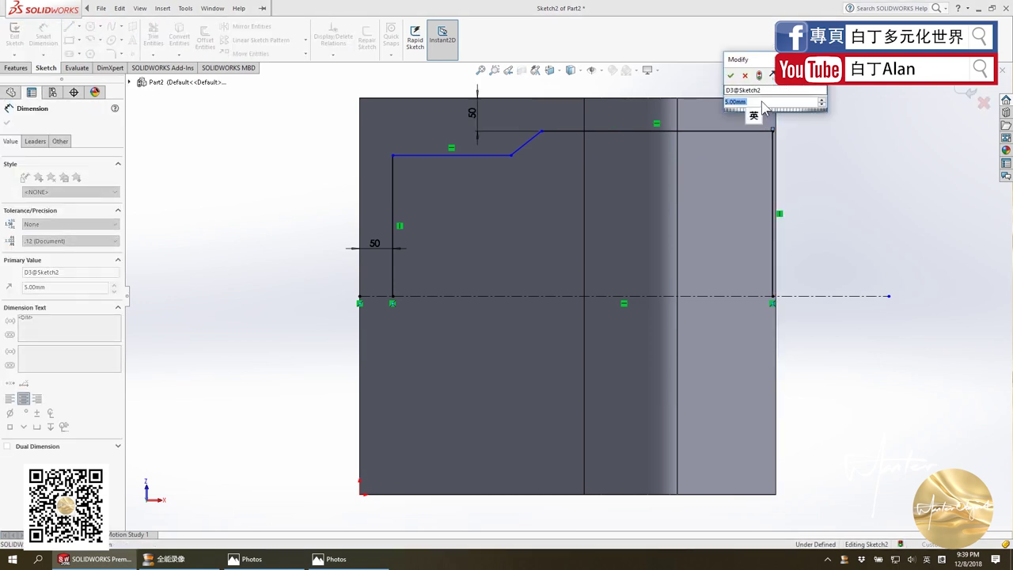
pyautogui.press('Return')
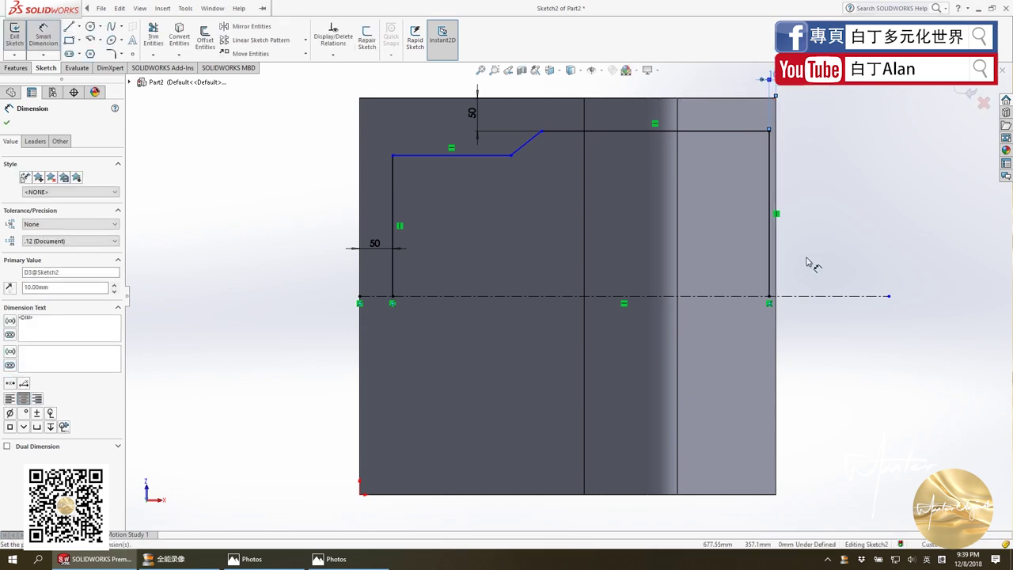
pyautogui.moveTo(807, 264); pyautogui.dragTo(807, 249, button='middle')
pyautogui.scroll(2, 723, 158)
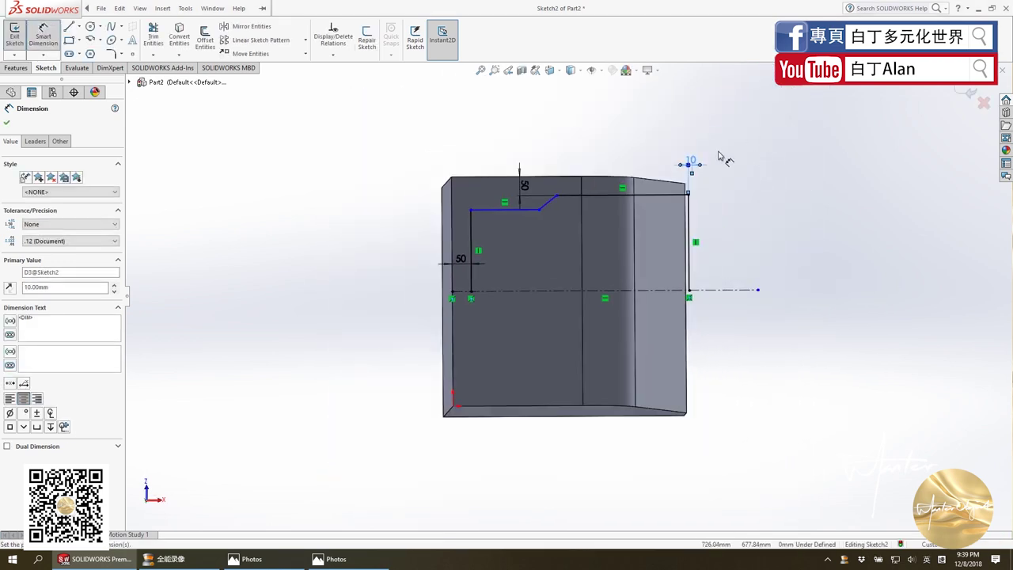
pyautogui.scroll(-2, 656, 197)
pyautogui.scroll(2, 610, 237)
pyautogui.scroll(-2, 567, 323)
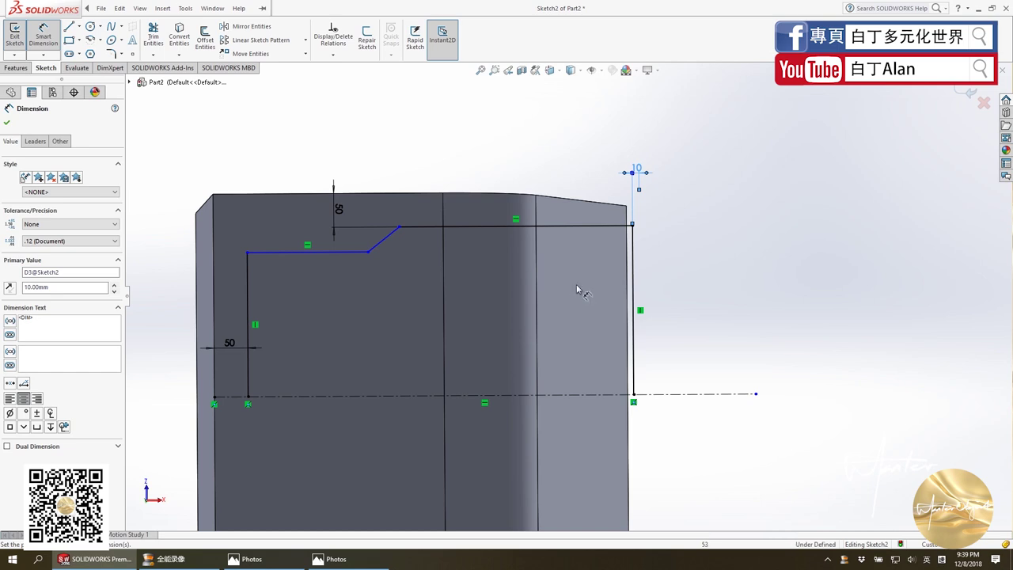
pyautogui.scroll(2, 476, 287)
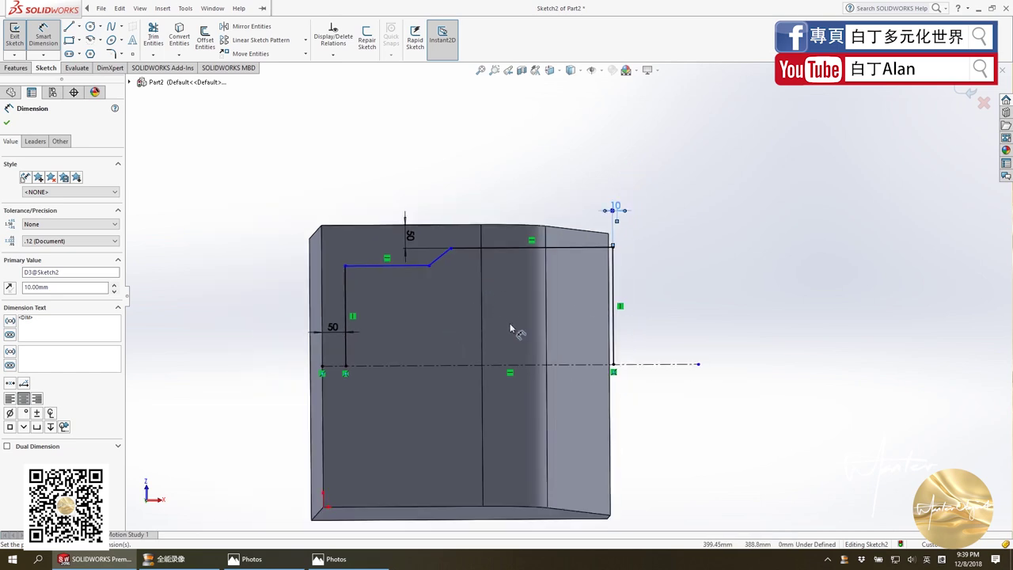
pyautogui.moveTo(515, 333); pyautogui.dragTo(596, 311, button='middle')
pyautogui.hotkey('ctrl', '8')
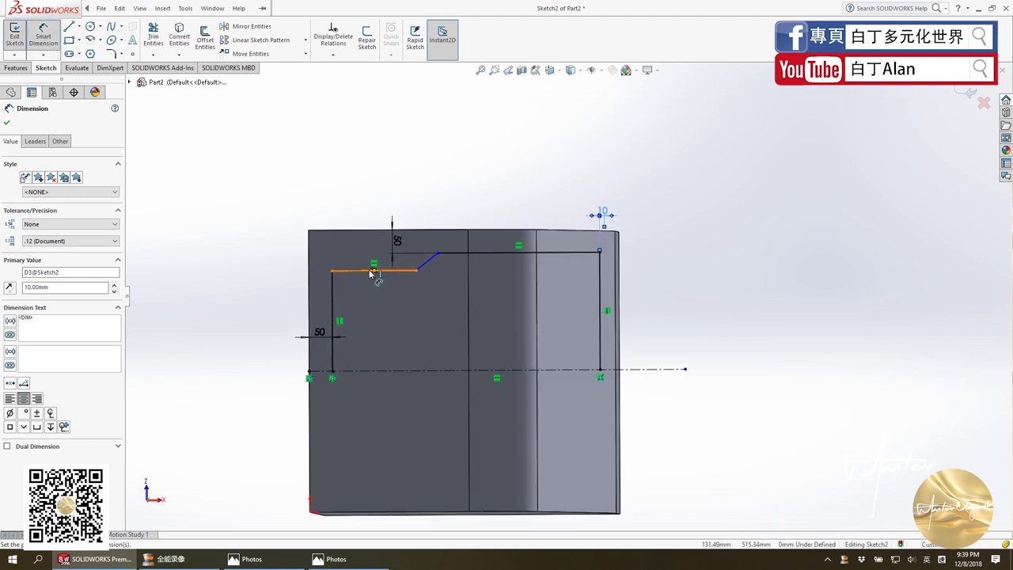
pyautogui.scroll(-3, 419, 301)
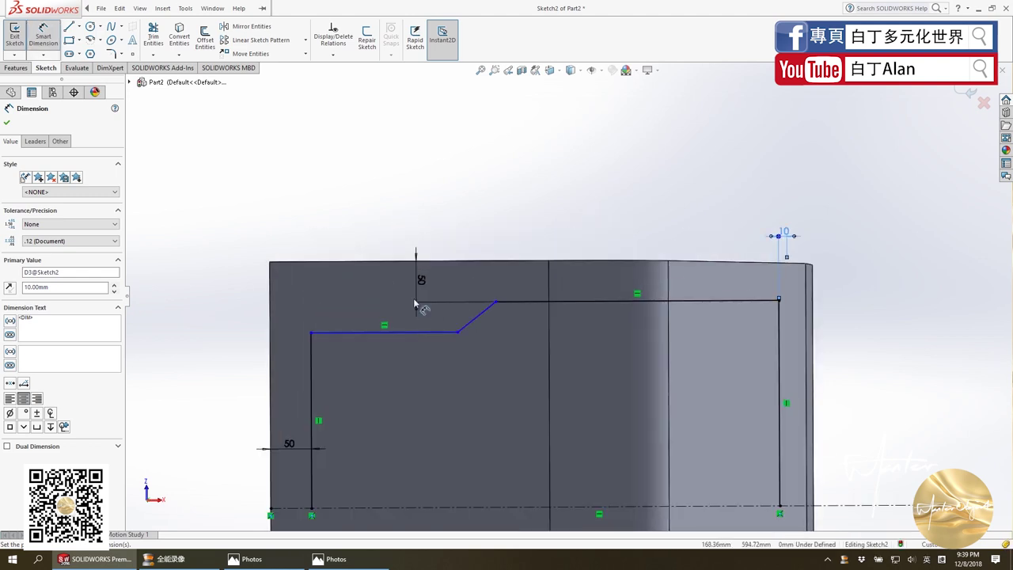
pyautogui.scroll(4, 536, 366)
pyautogui.scroll(-4, 640, 366)
pyautogui.moveTo(640, 367); pyautogui.dragTo(586, 301, button='middle')
pyautogui.press('Escape')
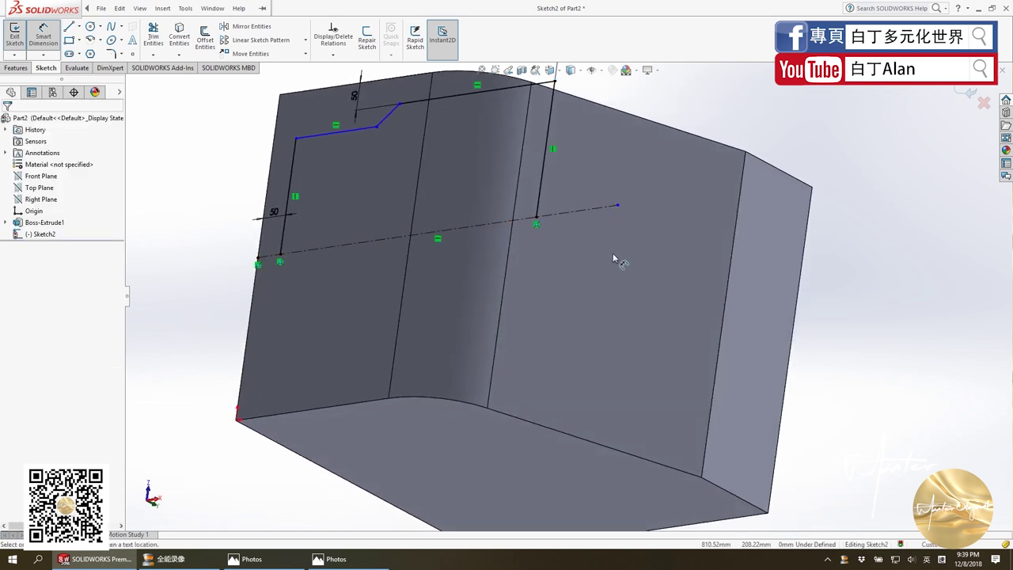
pyautogui.moveTo(612, 261); pyautogui.dragTo(578, 282, button='middle')
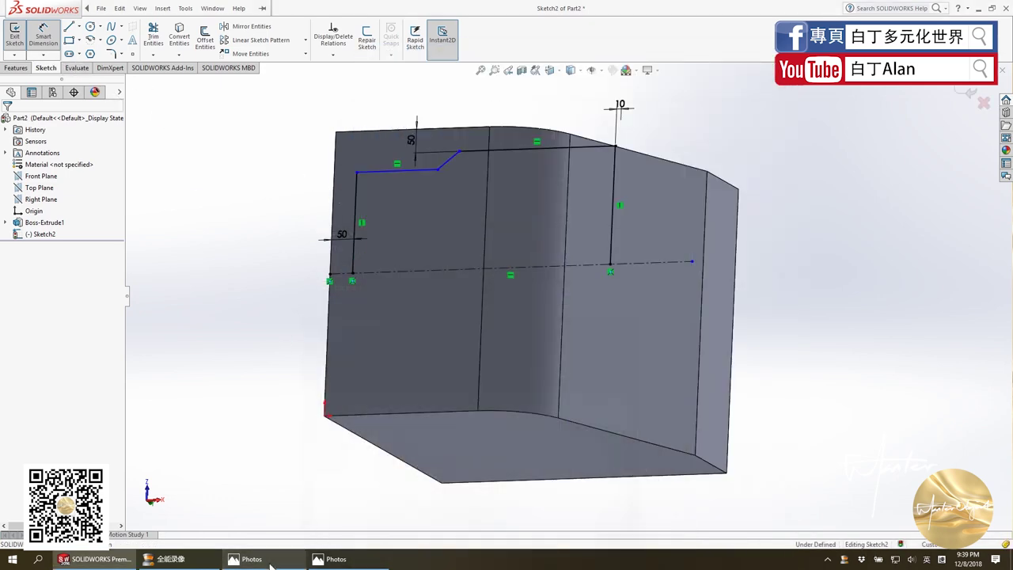
# After checking the reference photo, set a 145° angle between the short horizontal and sloped lines.
pyautogui.click(261, 559)
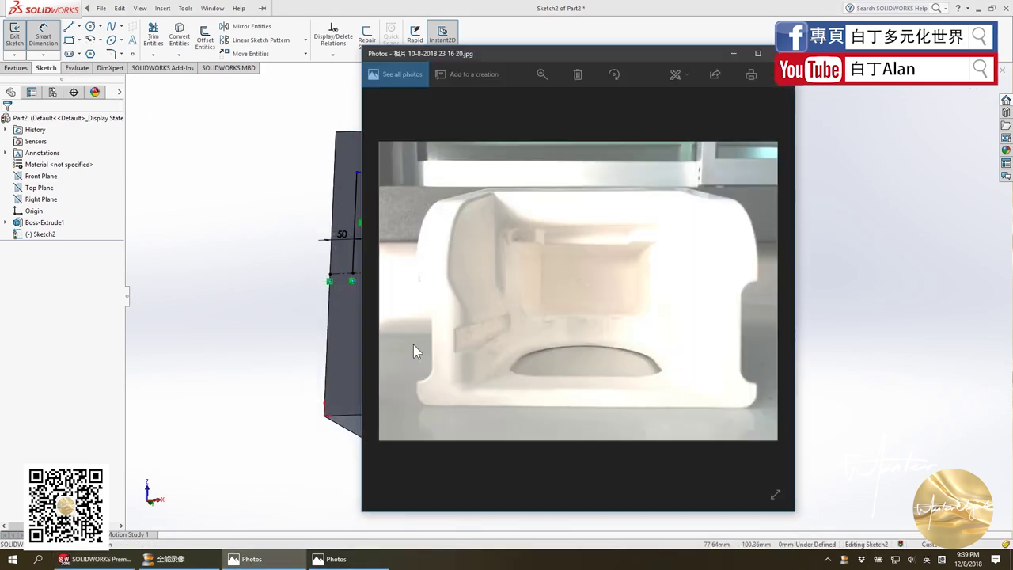
pyautogui.click(205, 287)
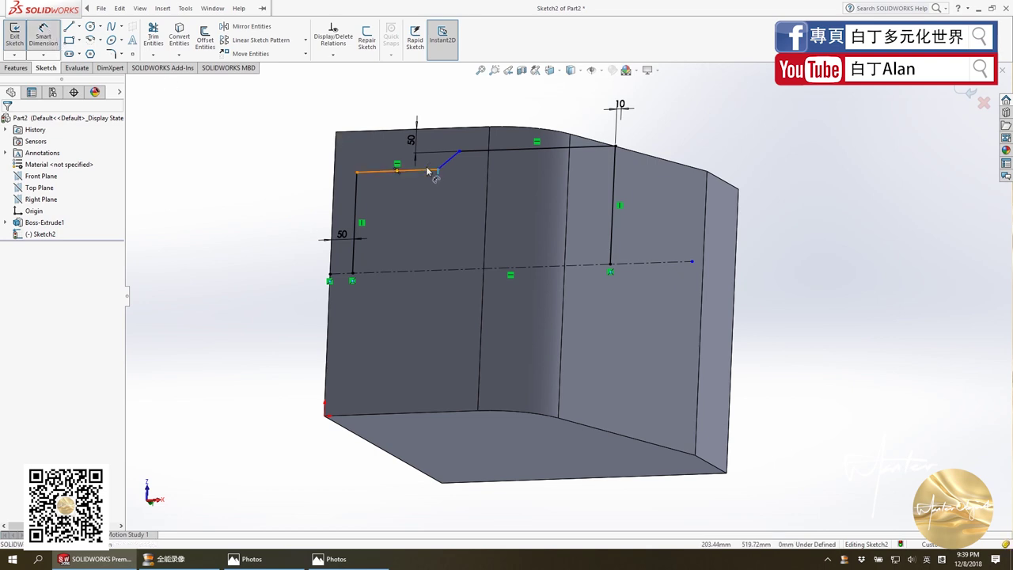
pyautogui.click(262, 558)
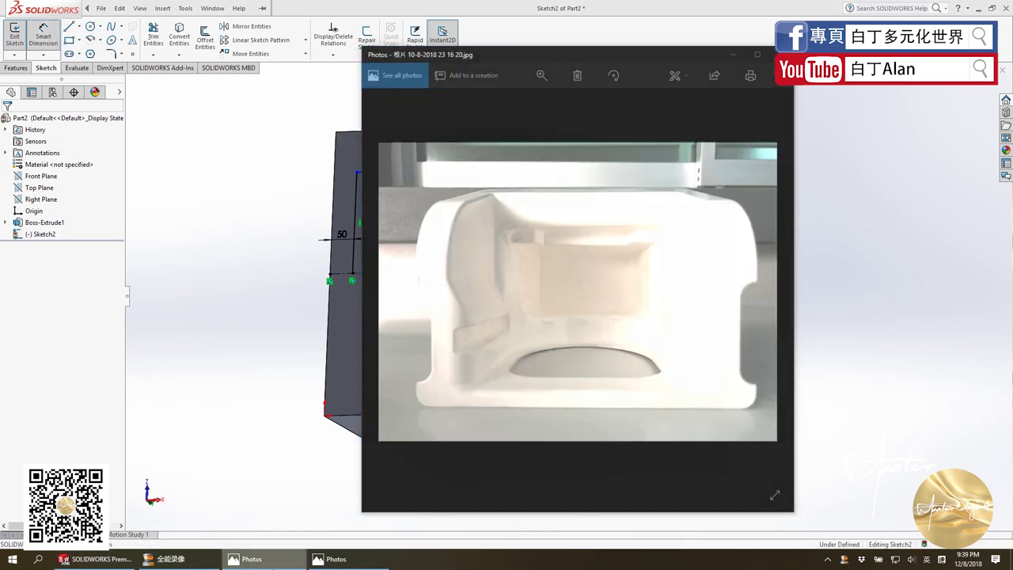
pyautogui.click(336, 195)
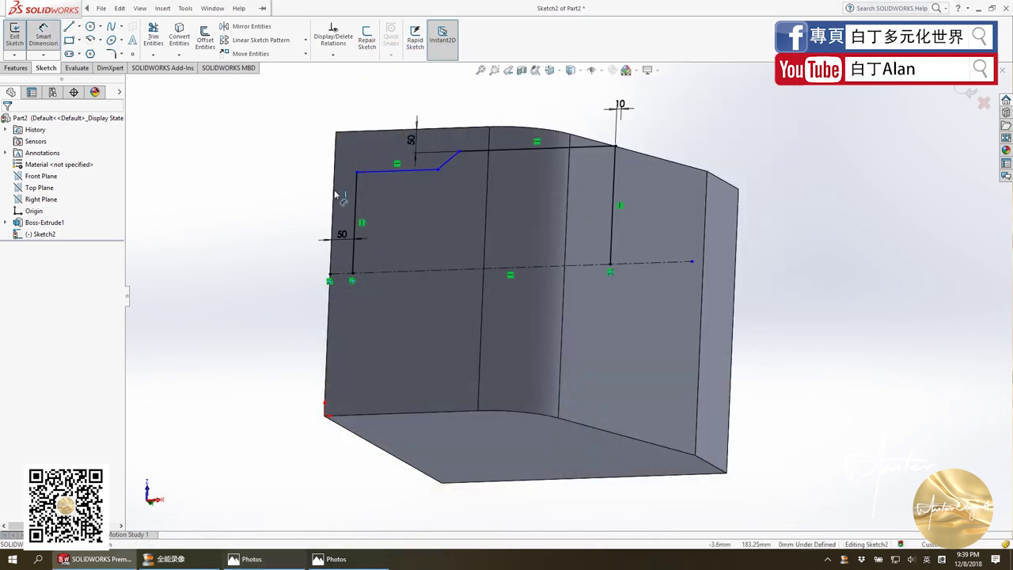
pyautogui.click(413, 172)
pyautogui.click(448, 163)
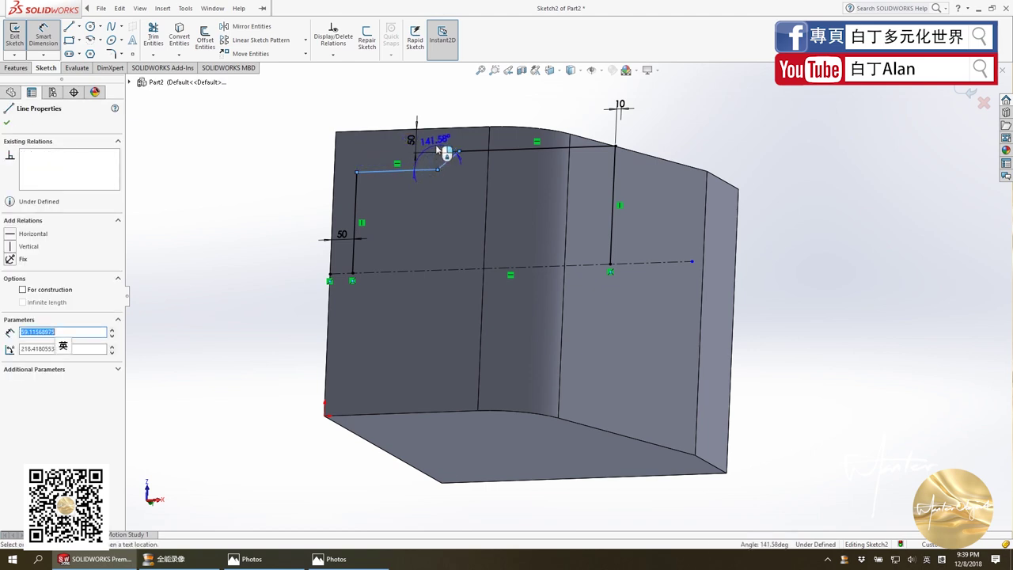
pyautogui.click(443, 152)
pyautogui.write('145')
pyautogui.press('Return')
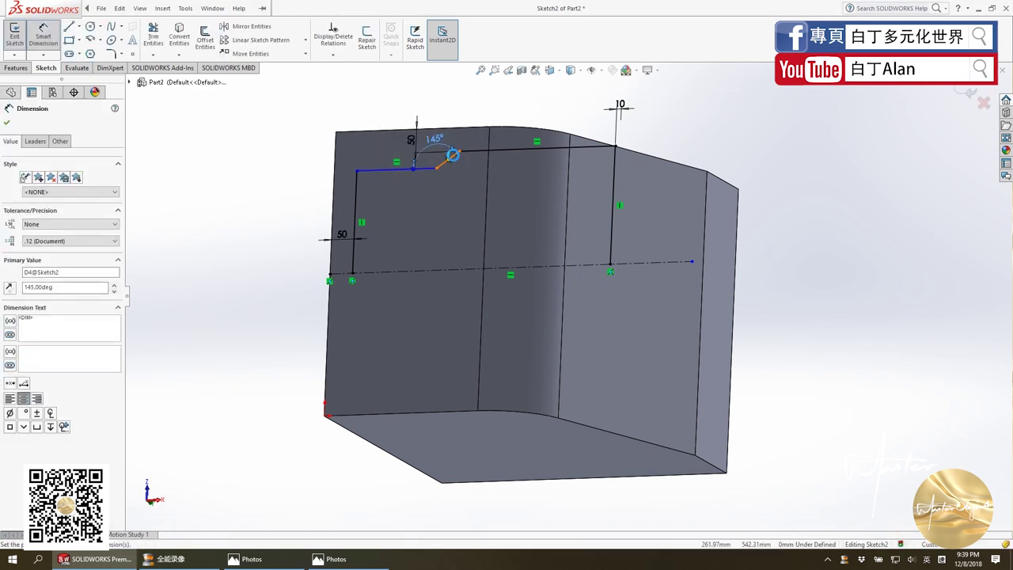
# In a flat view, dimension the angled step's offset 50 mm from the block edge.
pyautogui.click(475, 153)
pyautogui.press('Escape')
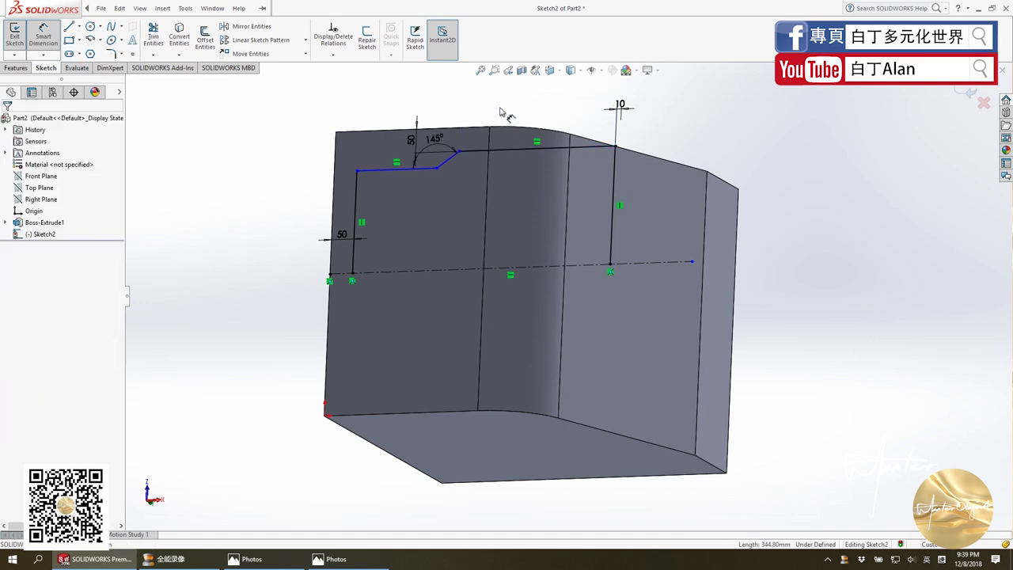
pyautogui.hotkey('ctrl', '6')
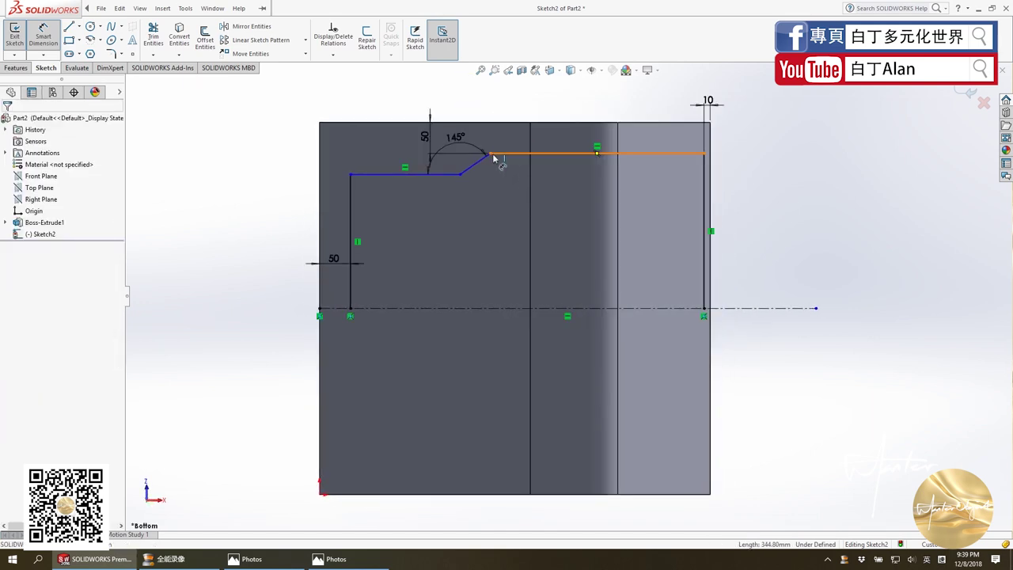
pyautogui.click(491, 155)
pyautogui.click(530, 172)
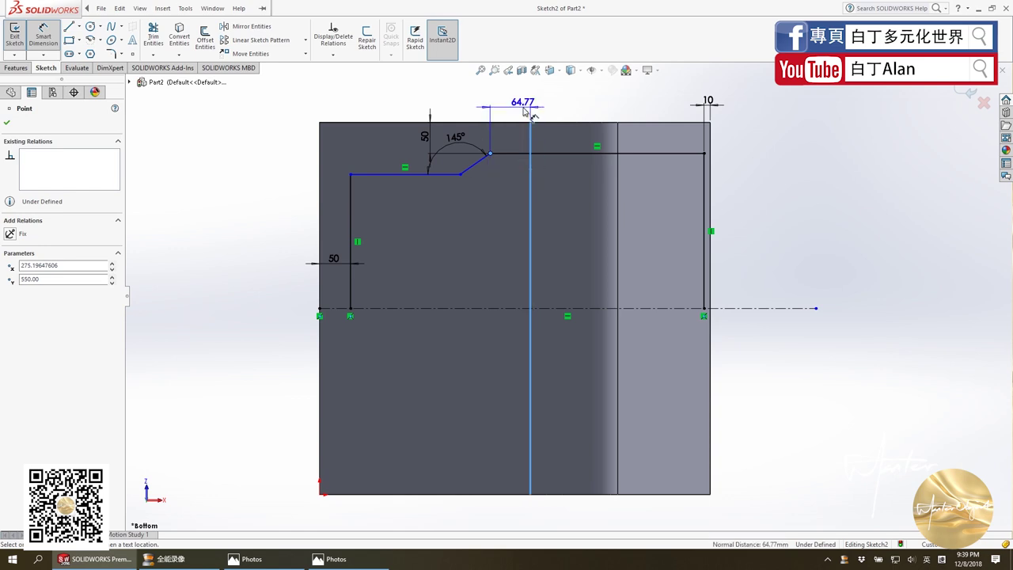
pyautogui.click(518, 103)
pyautogui.write('50')
pyautogui.press('Return')
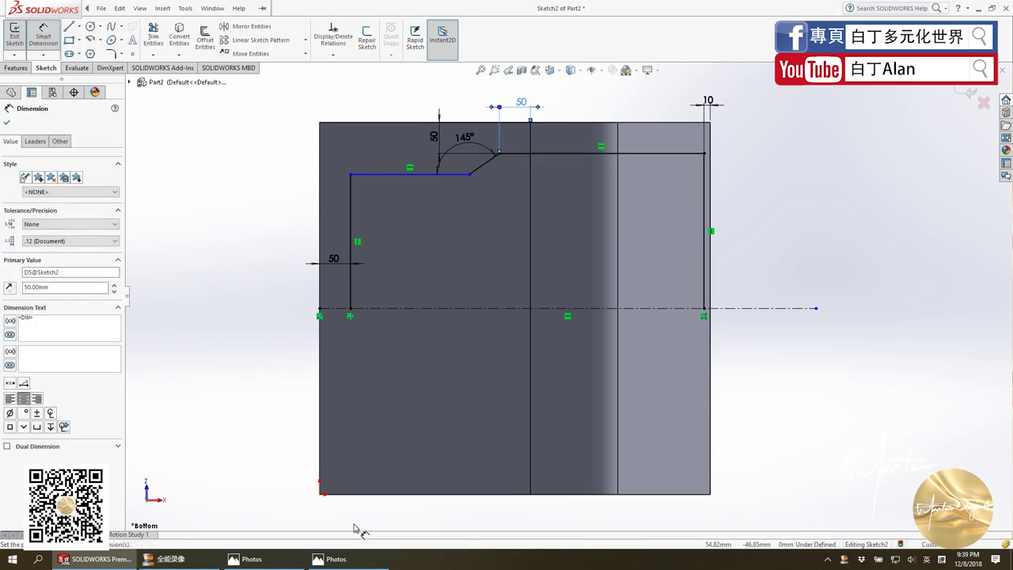
# Dimension the lower horizontal profile line 100 mm below the block's top edge.
pyautogui.click(263, 560)
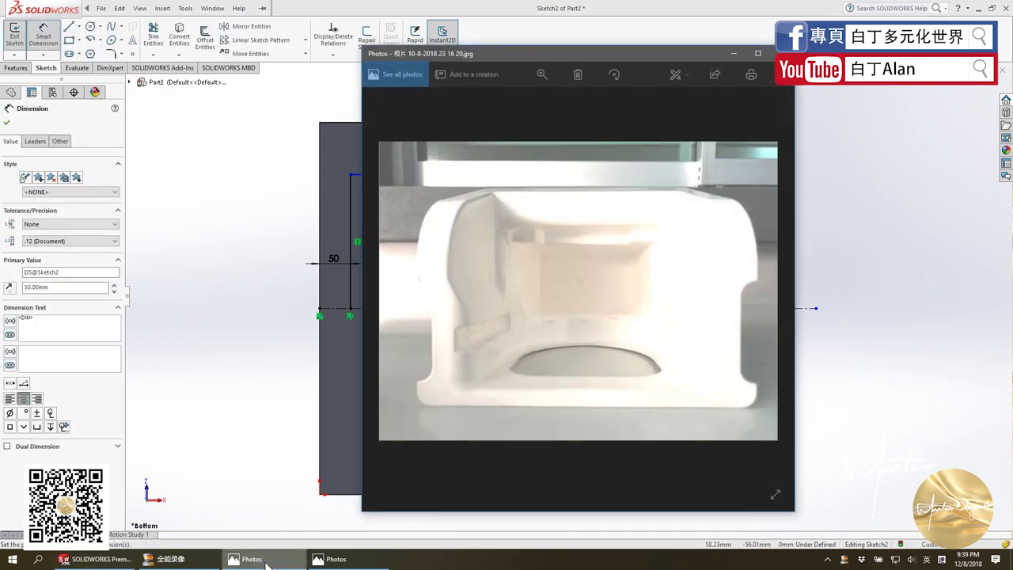
pyautogui.click(268, 563)
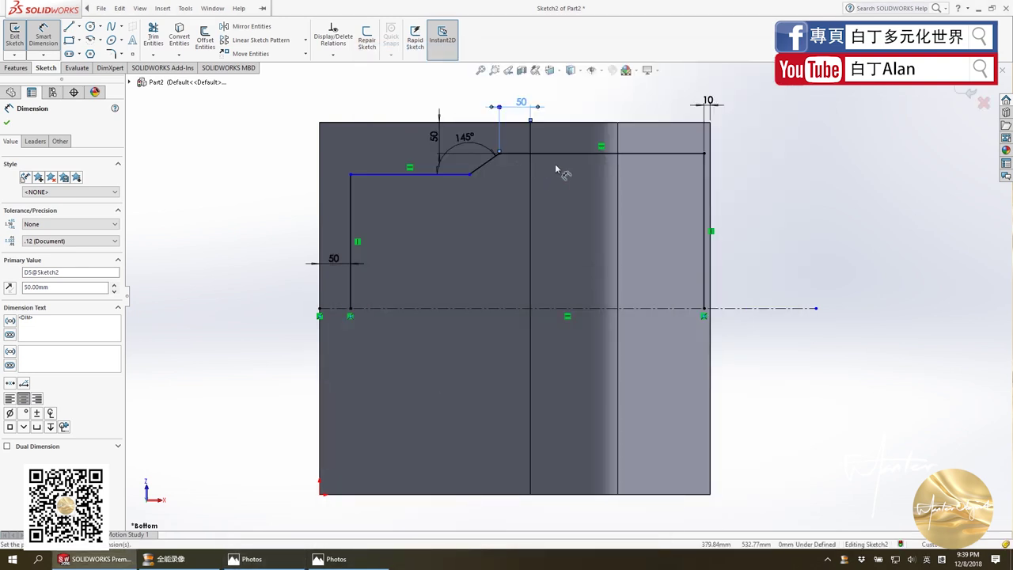
pyautogui.click(376, 180)
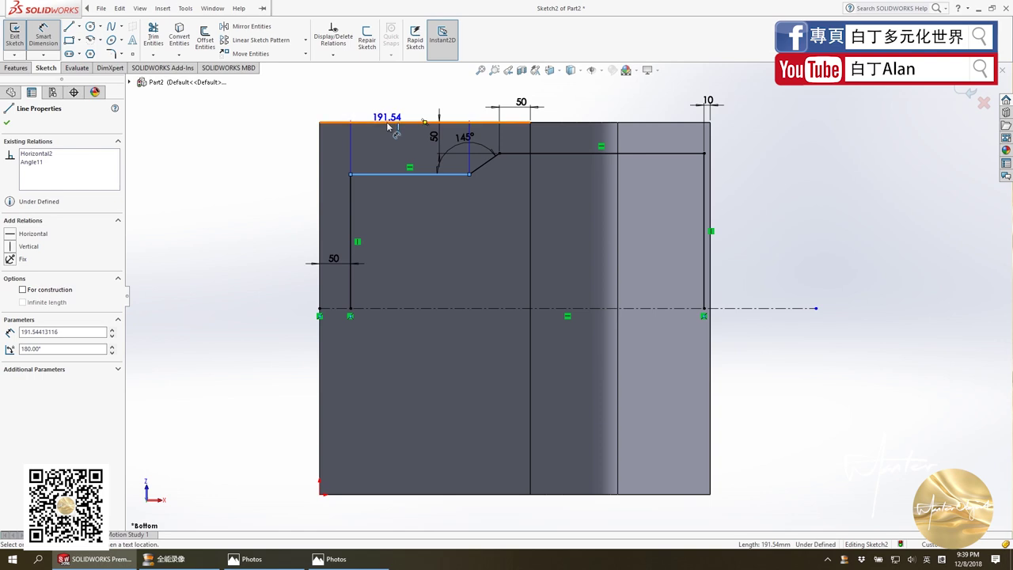
pyautogui.click(392, 122)
pyautogui.click(292, 154)
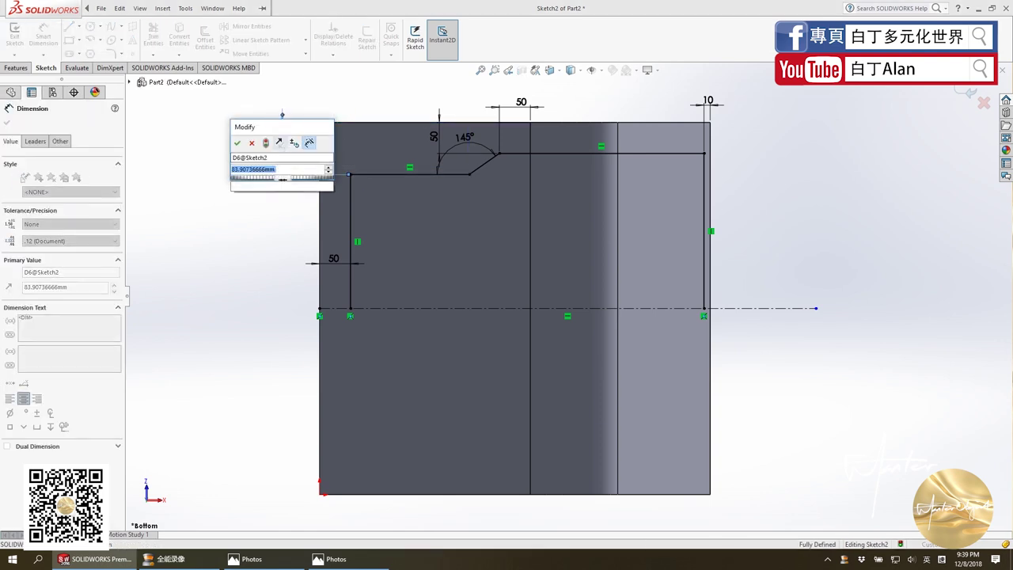
pyautogui.write('100')
pyautogui.press('Return')
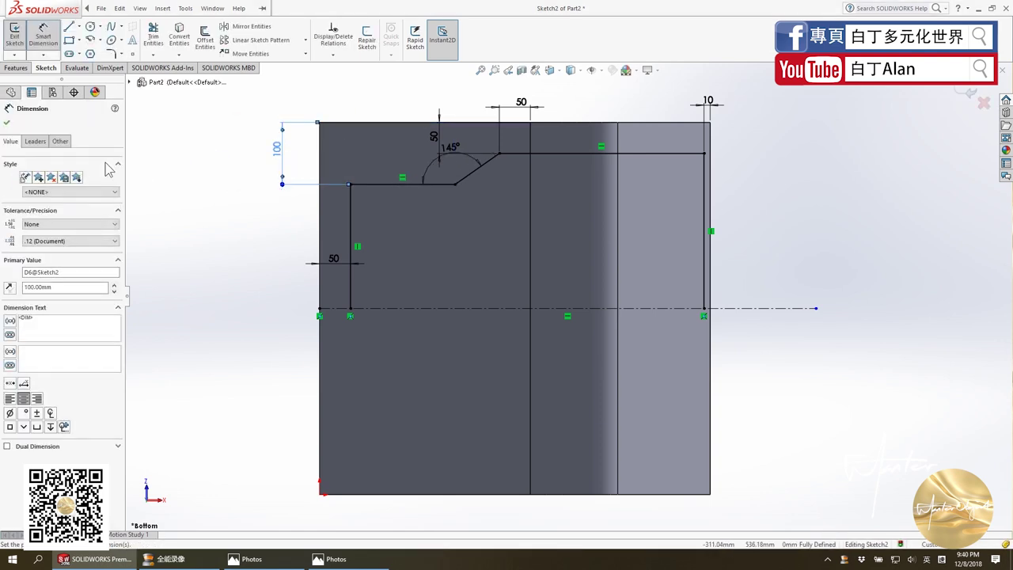
pyautogui.click(7, 124)
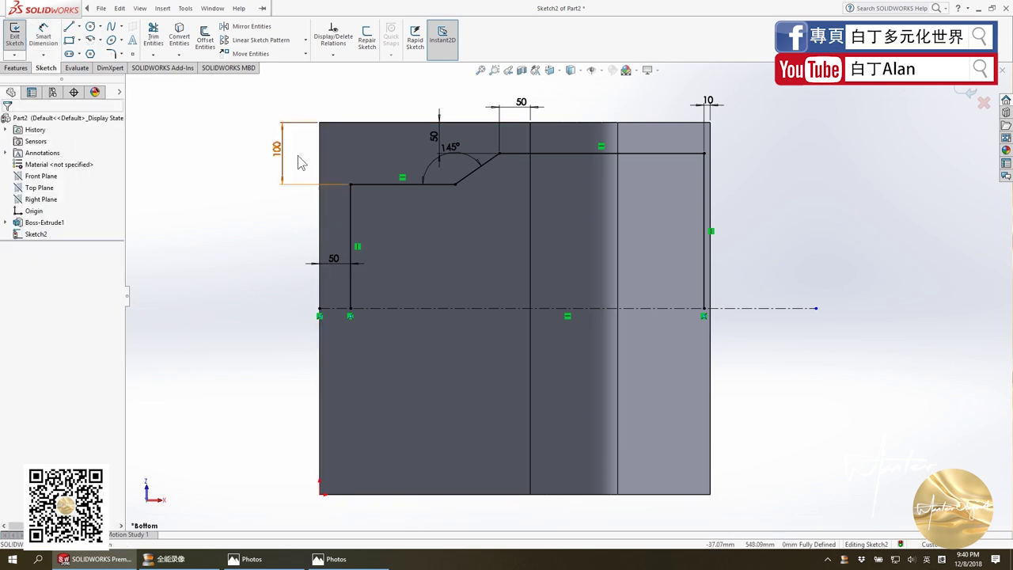
pyautogui.click(349, 215)
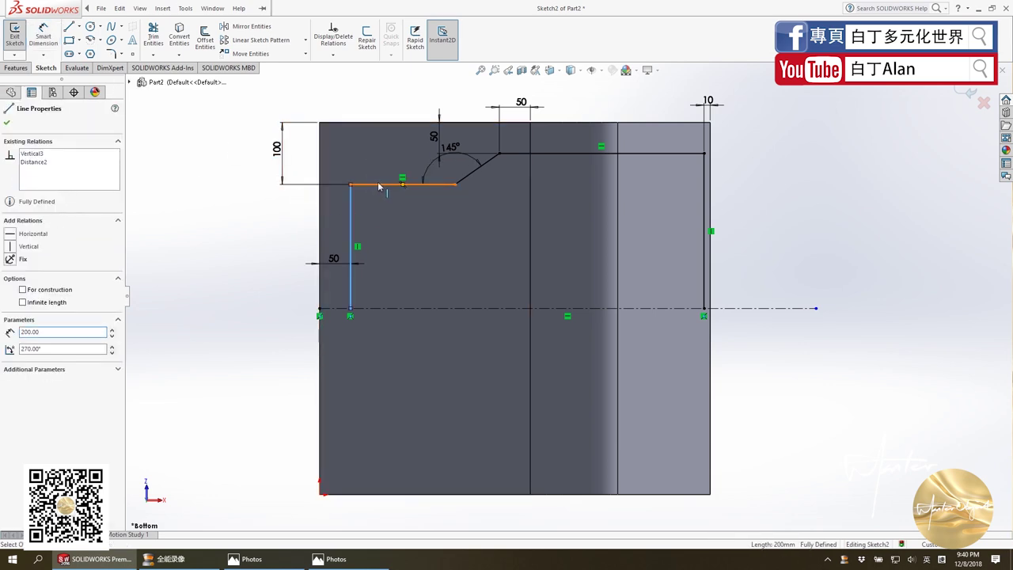
# Mirror the five selected profile lines about the centerline.
pyautogui.keyDown('ctrl'); pyautogui.click(385, 184); pyautogui.keyUp('ctrl')
pyautogui.keyDown('ctrl'); pyautogui.click(478, 175); pyautogui.keyUp('ctrl')
pyautogui.keyDown('ctrl'); pyautogui.click(570, 152); pyautogui.keyUp('ctrl')
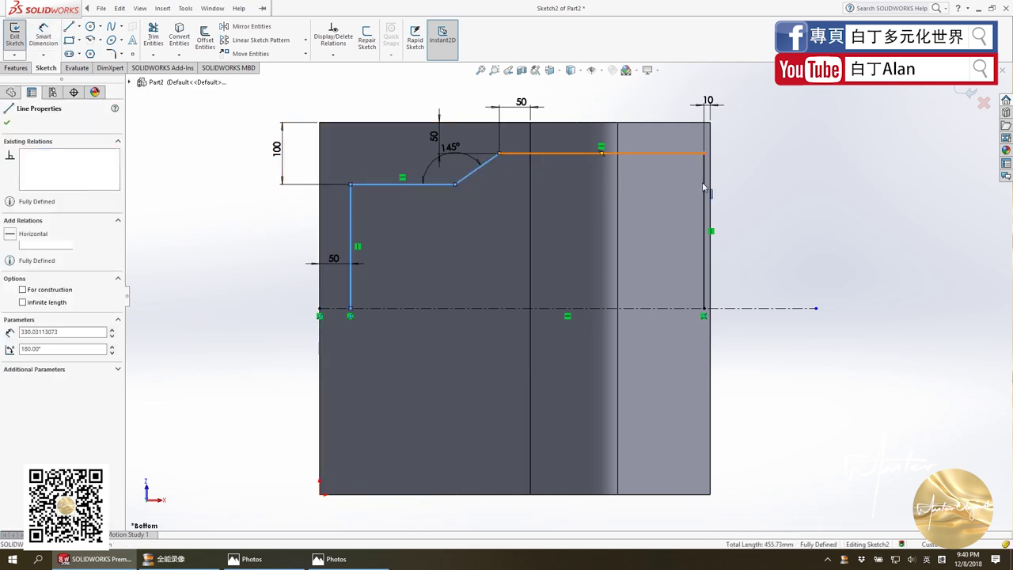
pyautogui.keyDown('ctrl'); pyautogui.click(703, 230); pyautogui.keyUp('ctrl')
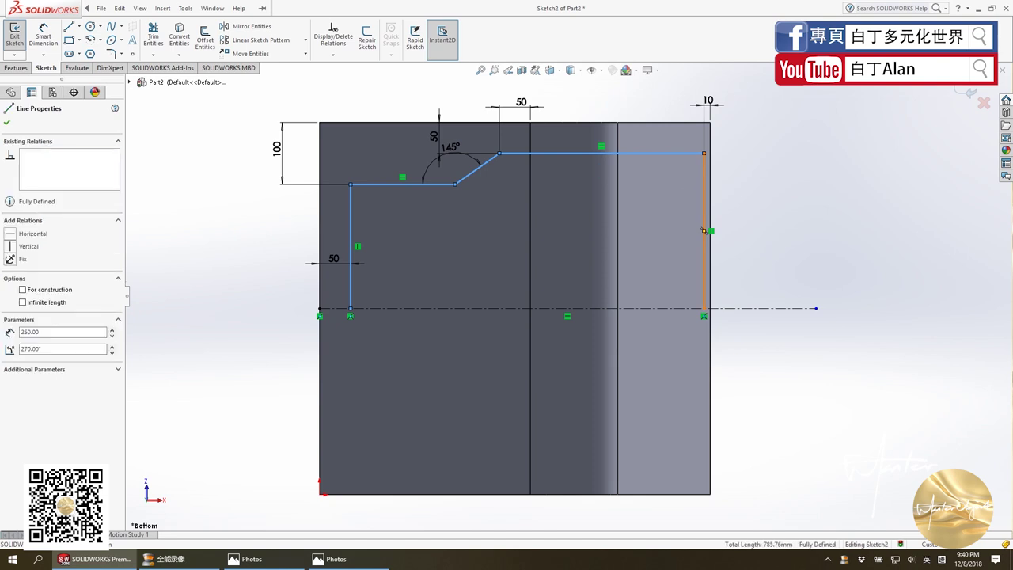
pyautogui.click(247, 26)
pyautogui.click(57, 275)
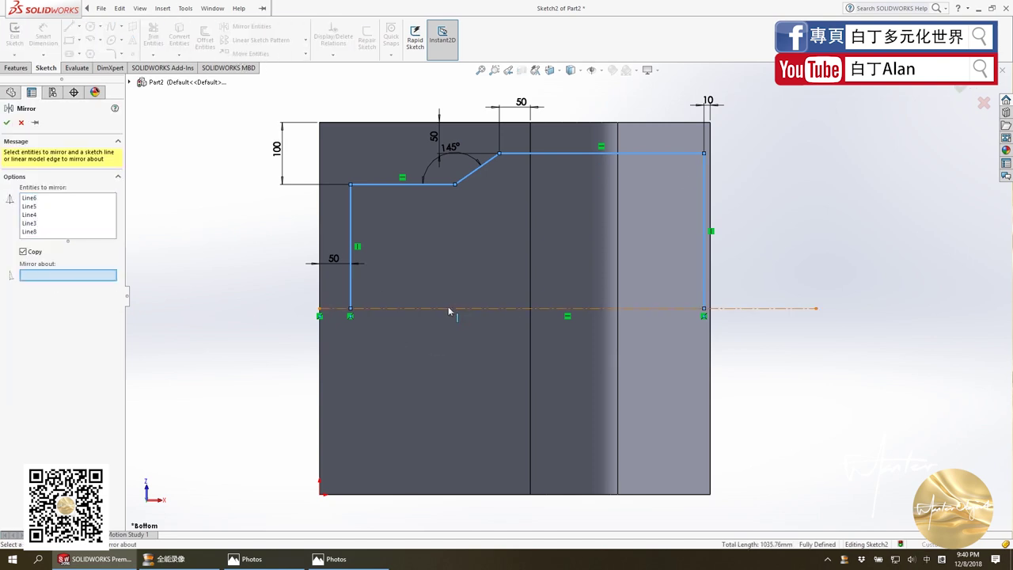
pyautogui.click(448, 309)
pyautogui.click(7, 122)
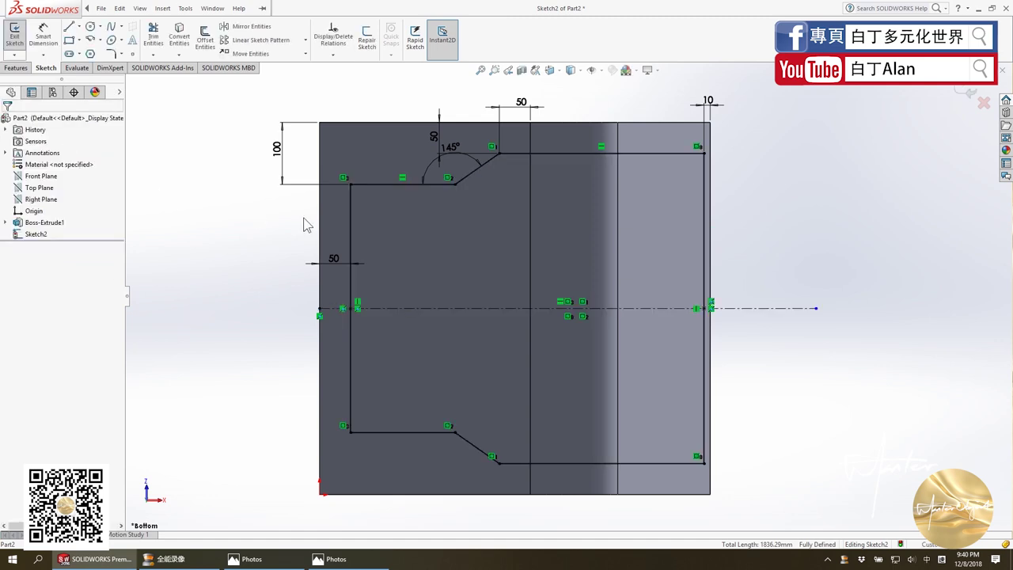
# Try an Extruded Boss on the sketch from an oblique view, then cancel it.
pyautogui.moveTo(305, 174); pyautogui.dragTo(591, 266, button='middle')
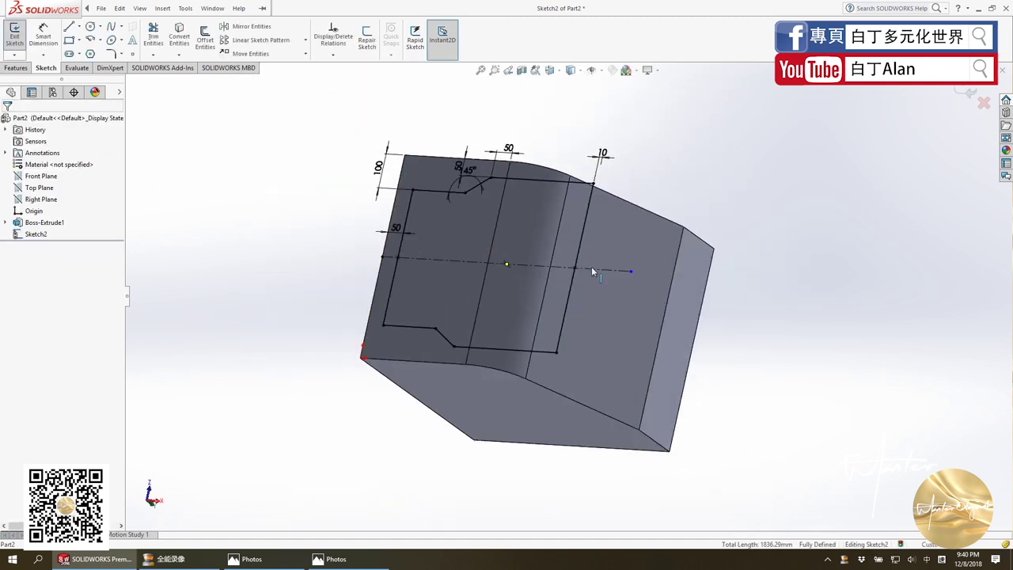
pyautogui.click(16, 68)
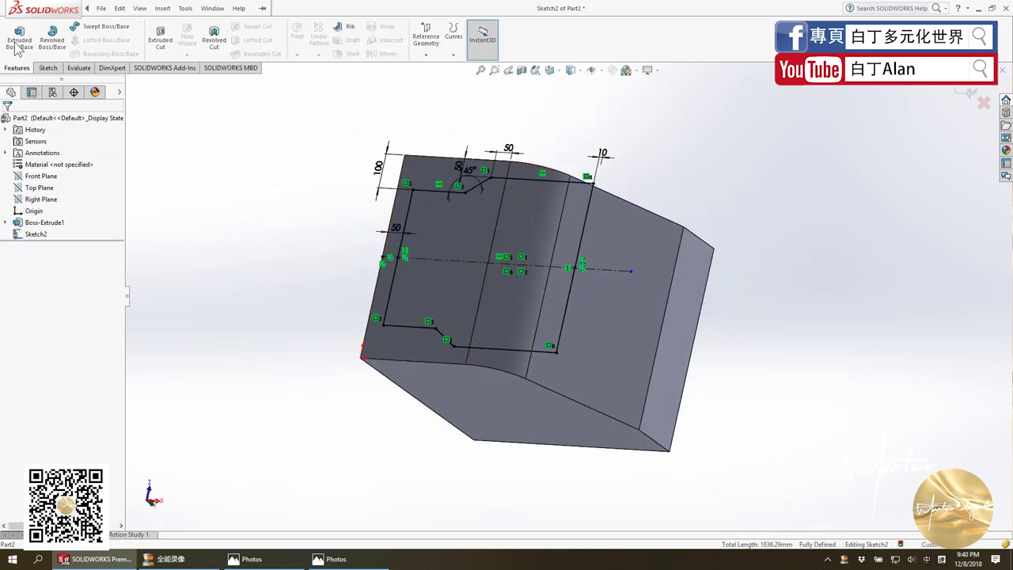
pyautogui.click(19, 36)
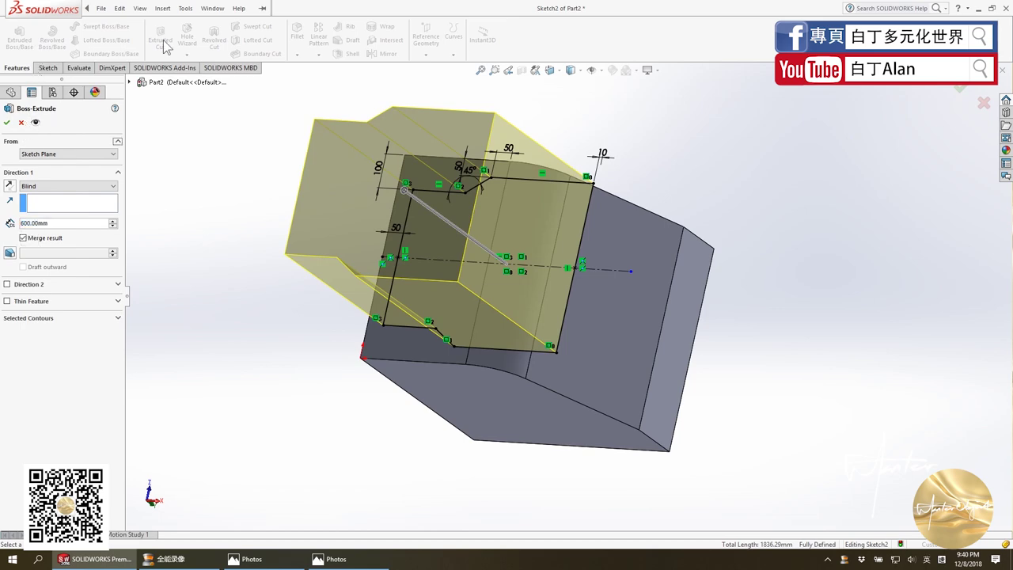
pyautogui.click(21, 122)
# Start an Extruded Cut with a Blind end condition and a 449 mm depth, checking the reference photos.
pyautogui.click(149, 55)
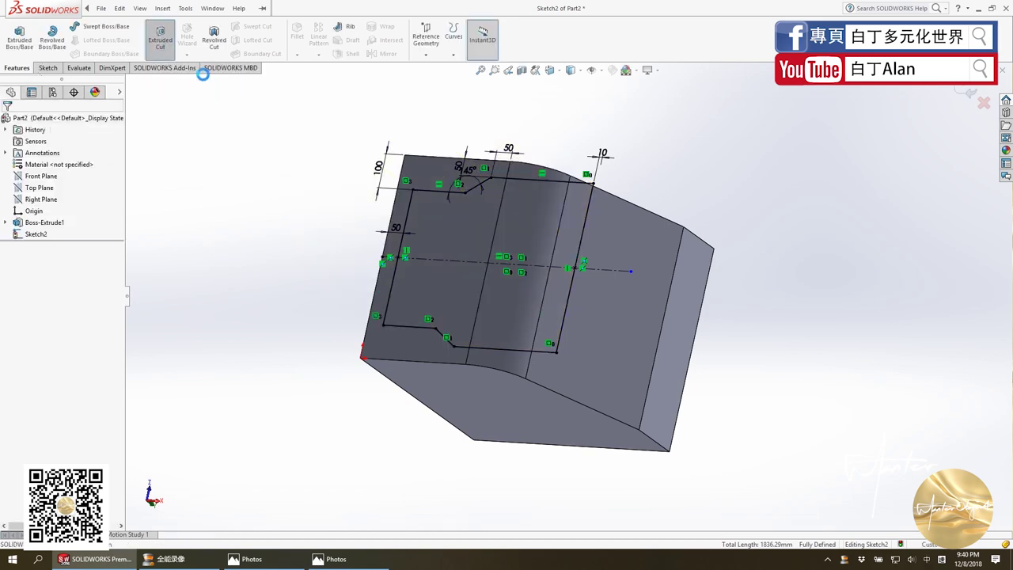
pyautogui.moveTo(561, 244); pyautogui.dragTo(650, 361, button='middle')
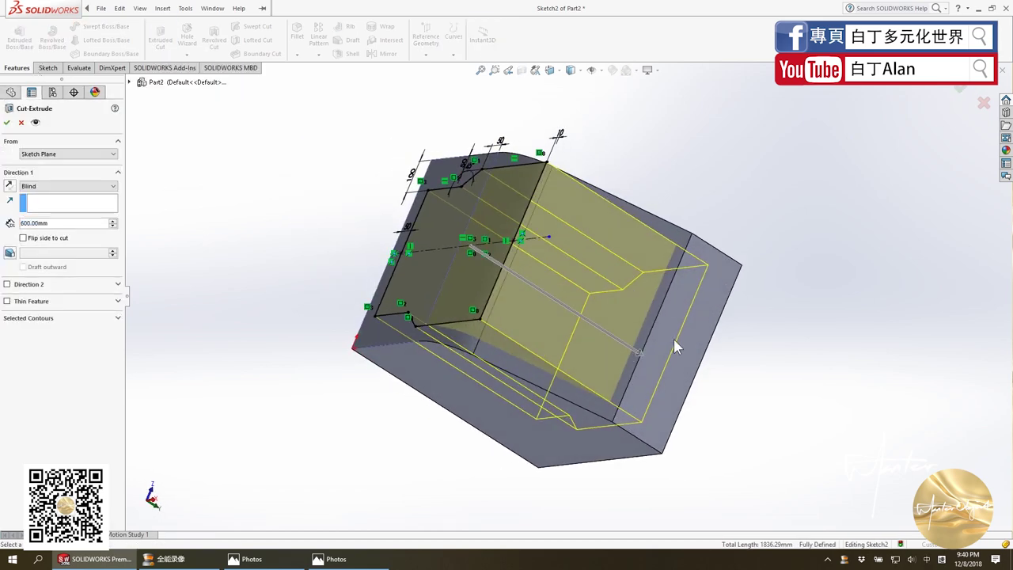
pyautogui.moveTo(648, 358); pyautogui.dragTo(599, 323)
pyautogui.moveTo(599, 324)
pyautogui.mouseDown(button='middle')
pyautogui.moveTo(656, 338)
pyautogui.moveTo(685, 295)
pyautogui.mouseUp(button='middle')
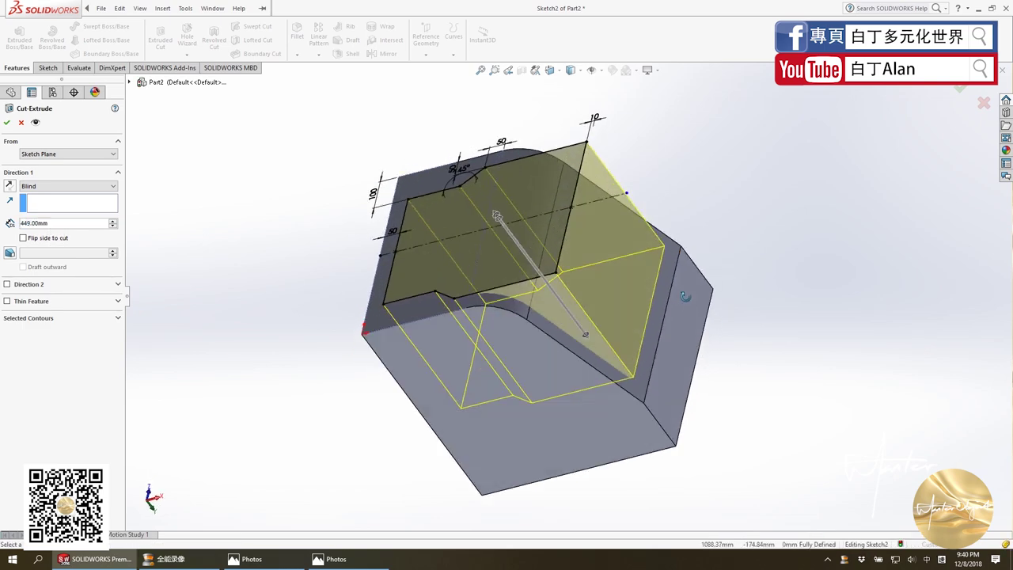
pyautogui.click(66, 185)
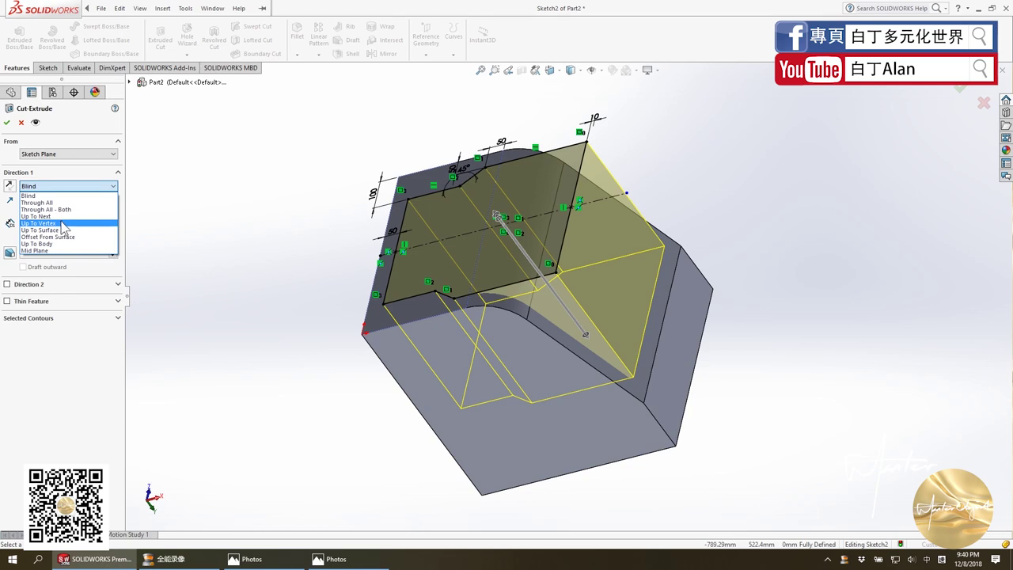
pyautogui.click(332, 558)
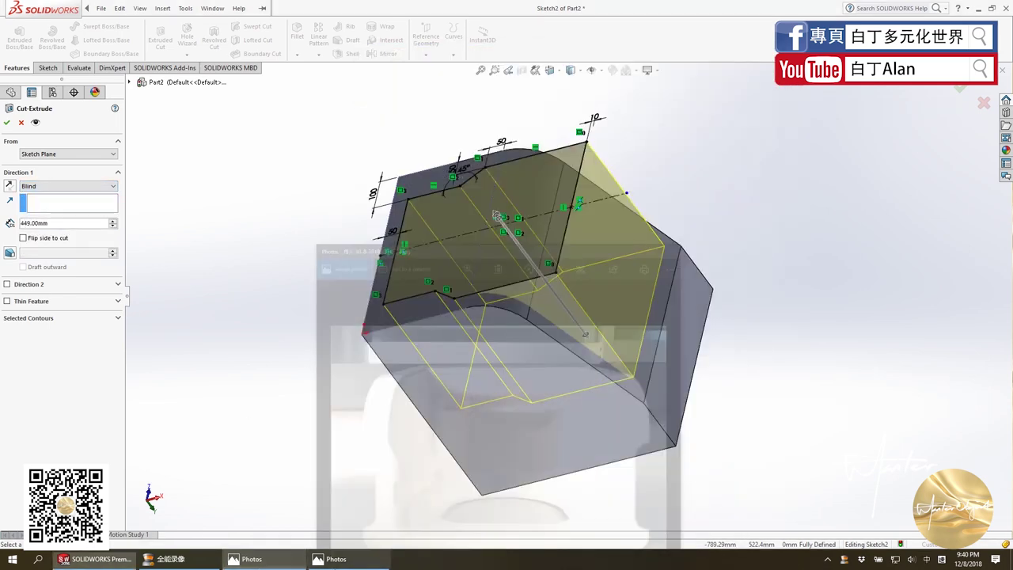
pyautogui.click(332, 558)
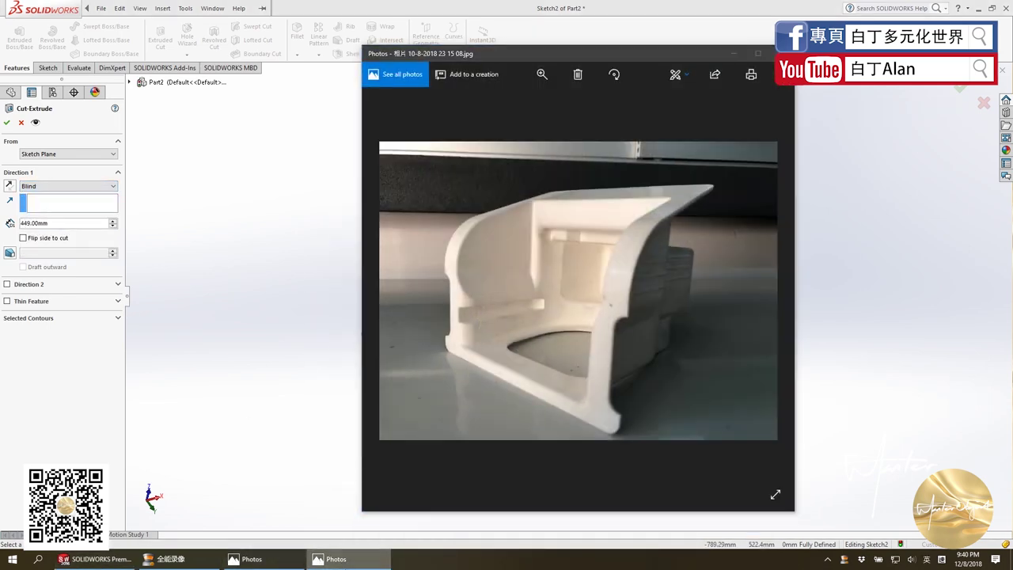
pyautogui.click(624, 309)
# Inspect the cut preview from several angles and accept the 449 mm pocket cut.
pyautogui.moveTo(624, 309); pyautogui.dragTo(664, 219, button='middle')
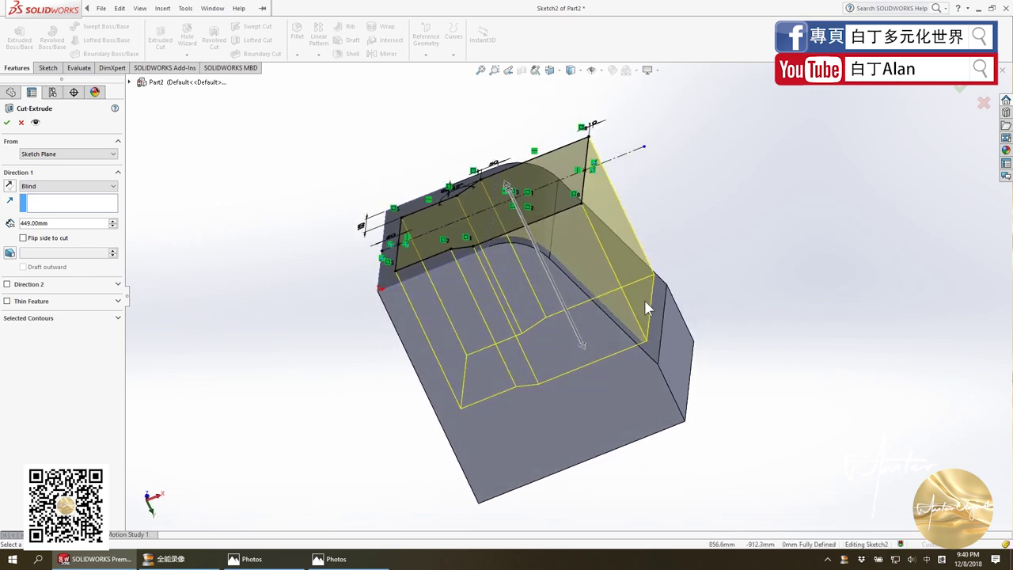
pyautogui.moveTo(645, 301); pyautogui.dragTo(651, 305, button='middle')
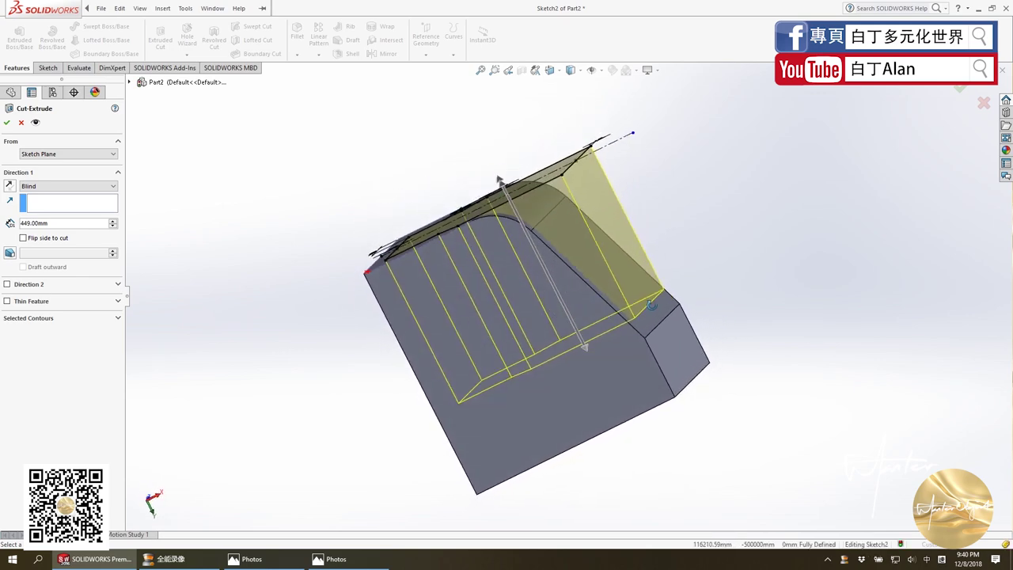
pyautogui.moveTo(650, 304)
pyautogui.mouseDown(button='middle')
pyautogui.moveTo(629, 353)
pyautogui.moveTo(582, 303)
pyautogui.mouseUp(button='middle')
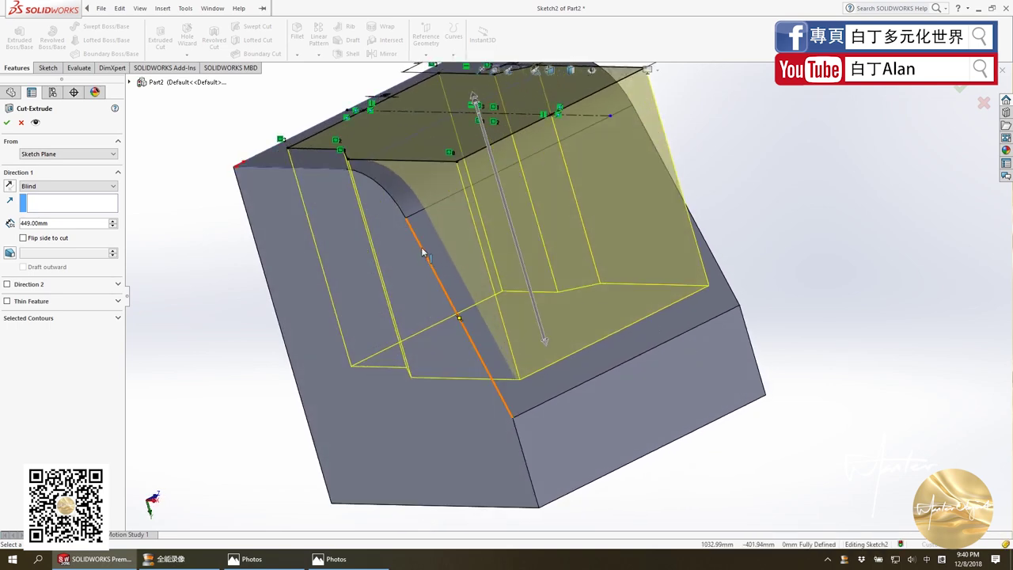
pyautogui.moveTo(424, 253); pyautogui.dragTo(224, 221, button='middle')
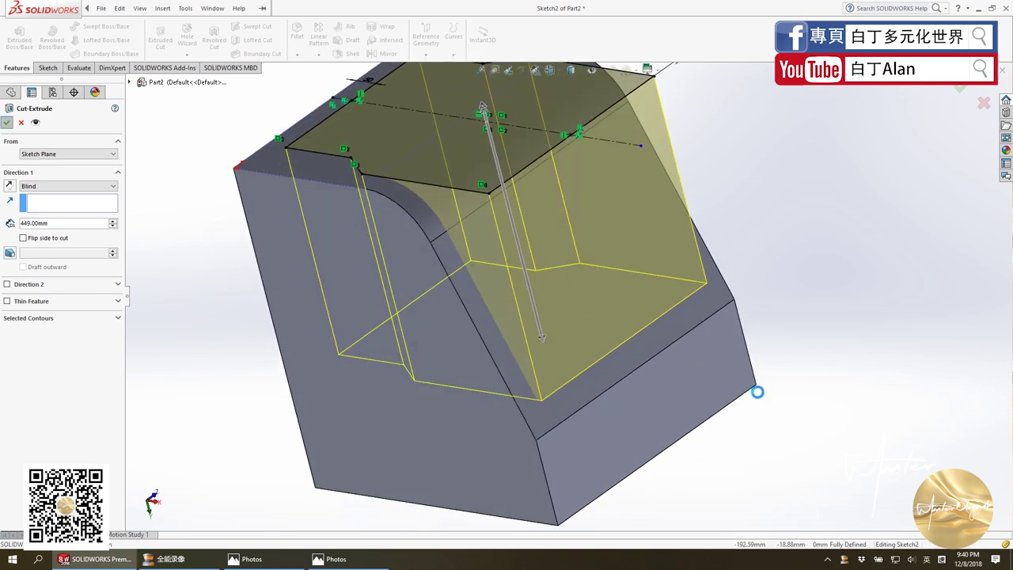
pyautogui.press('Return')
pyautogui.moveTo(762, 398)
pyautogui.mouseDown(button='middle')
pyautogui.moveTo(780, 369)
pyautogui.moveTo(610, 298)
pyautogui.moveTo(628, 339)
pyautogui.mouseUp(button='middle')
pyautogui.click(610, 298)
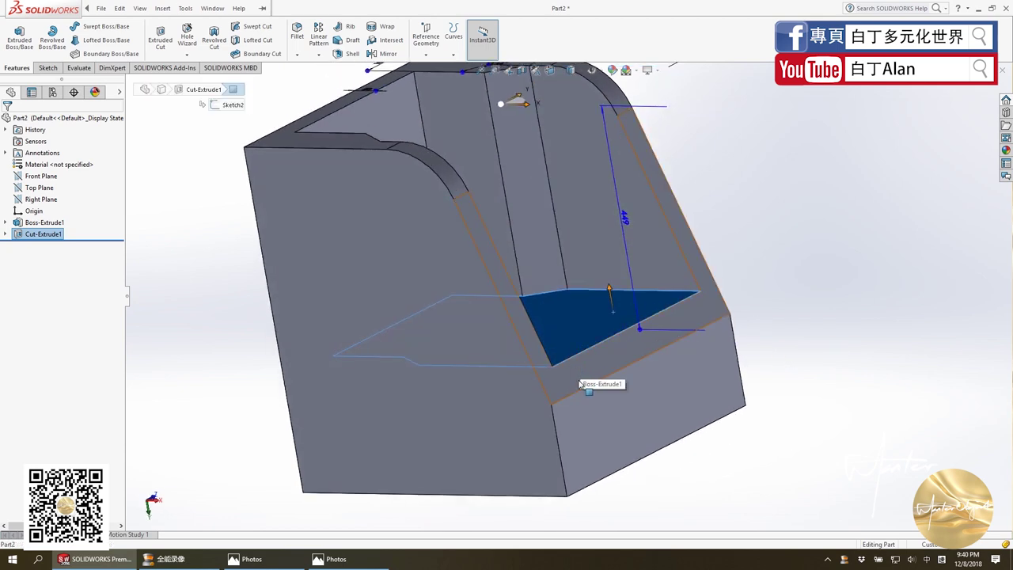
# Orbit to look into the stepped pocket and compare it with the front reference photo.
pyautogui.click(252, 559)
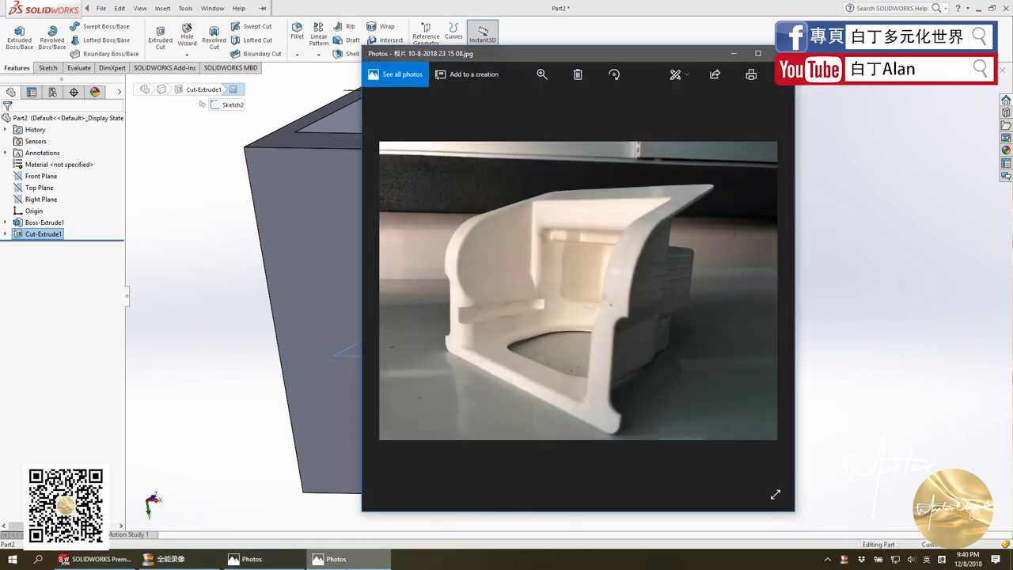
pyautogui.click(91, 559)
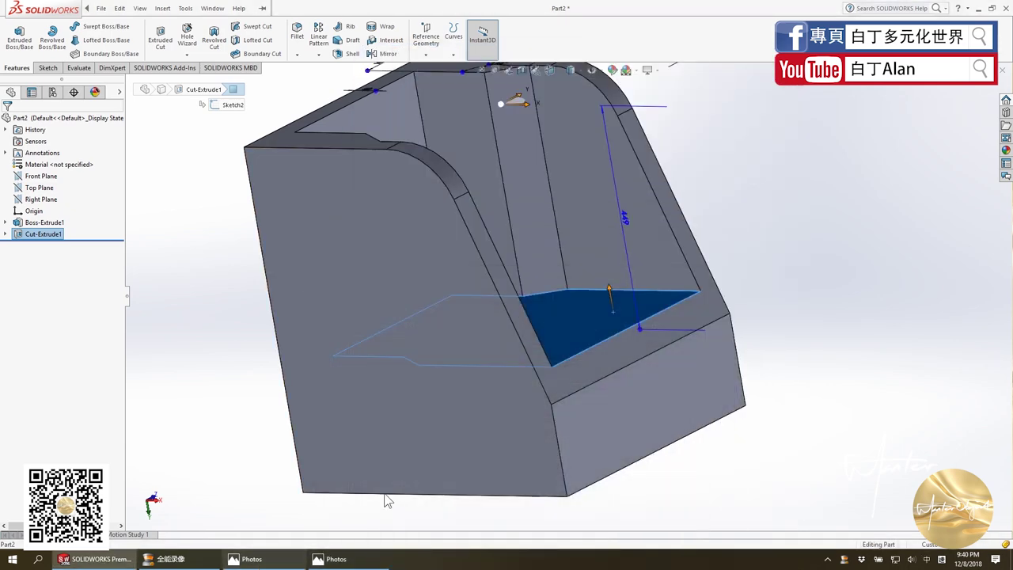
pyautogui.moveTo(388, 501)
pyautogui.mouseDown(button='middle')
pyautogui.moveTo(469, 404)
pyautogui.moveTo(524, 233)
pyautogui.mouseUp(button='middle')
pyautogui.scroll(-5, 503, 171)
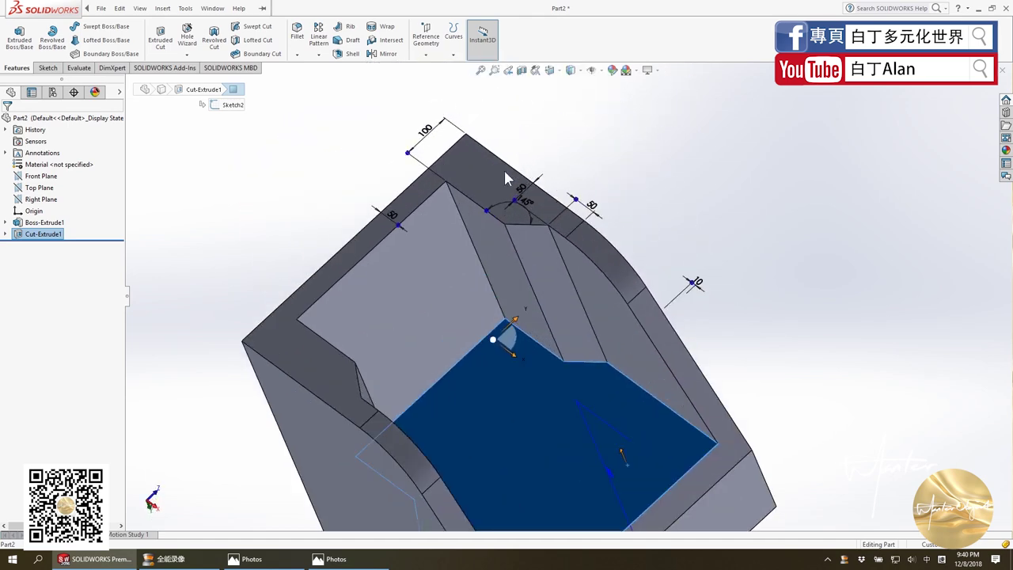
pyautogui.click(252, 558)
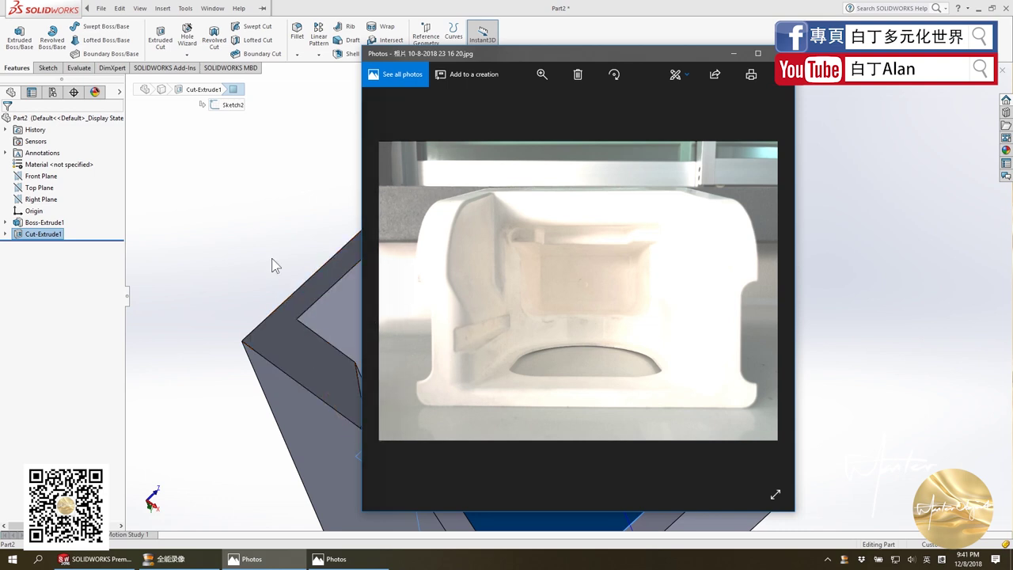
pyautogui.click(242, 237)
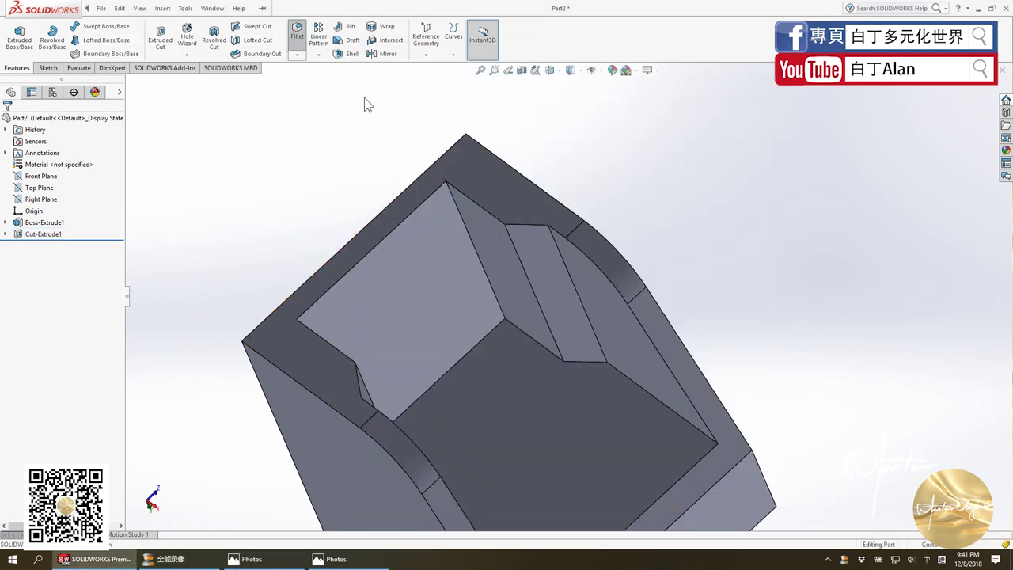
# Fillet the pocket's top edge with a 50 mm radius.
pyautogui.click(486, 210)
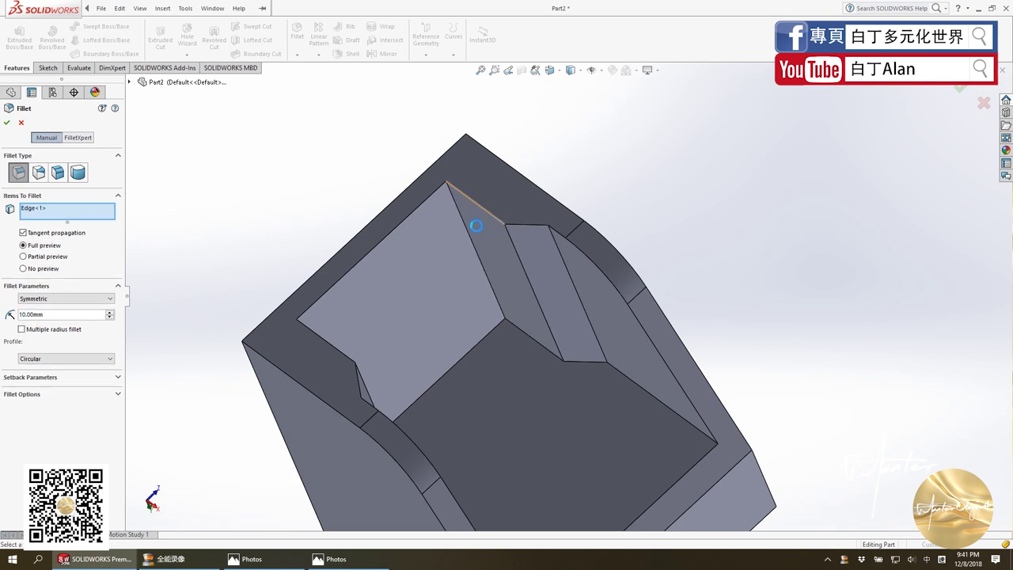
pyautogui.write('50')
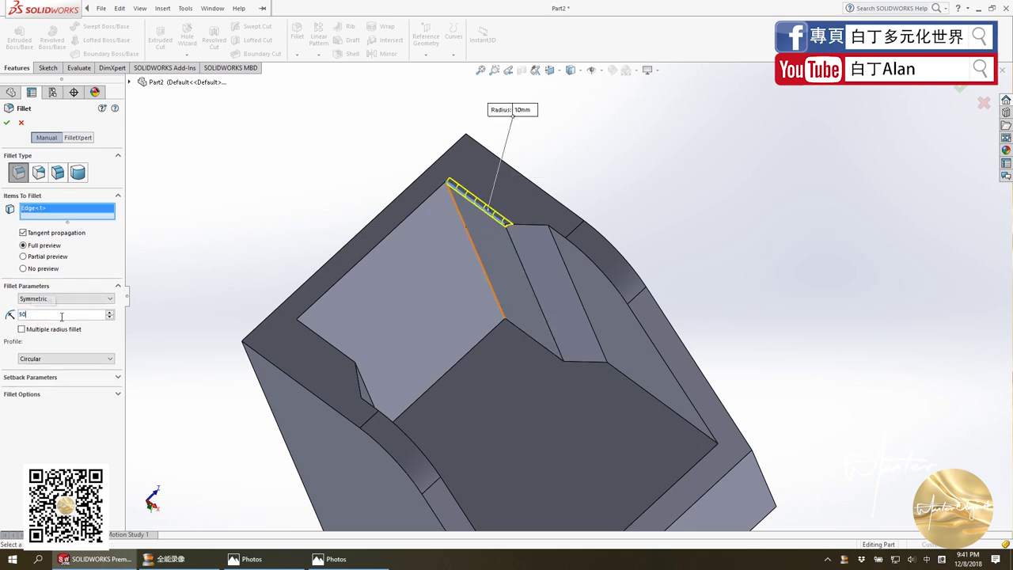
pyautogui.press('Return')
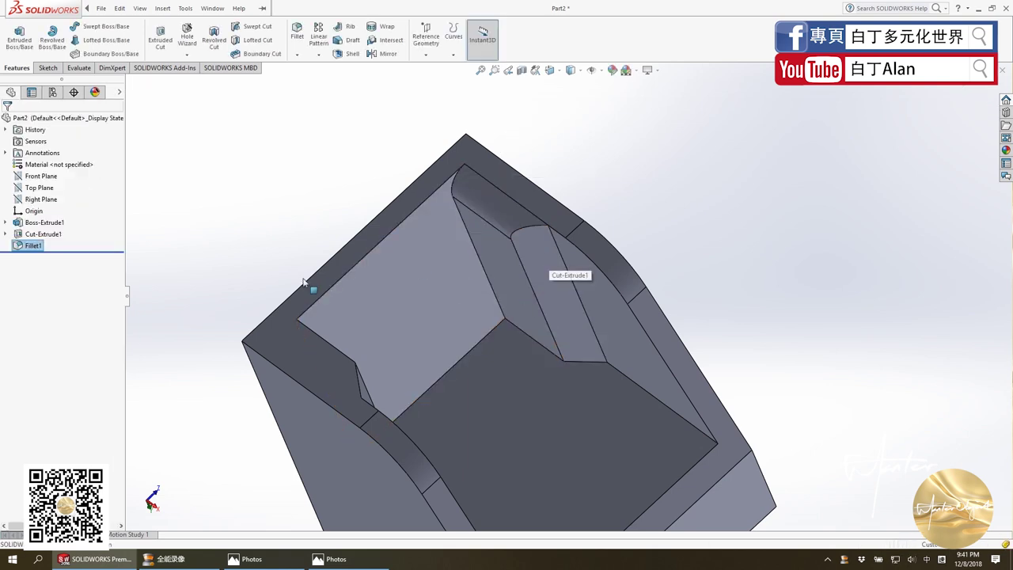
# Edit Fillet1 to include the second pocket edge, then compare with the front photo.
pyautogui.rightClick(28, 249)
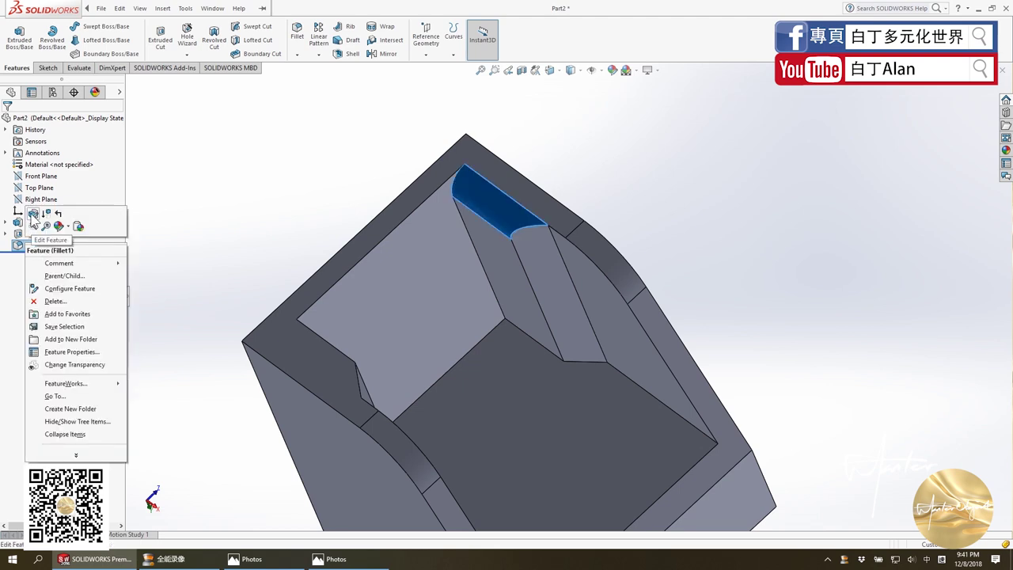
pyautogui.click(30, 221)
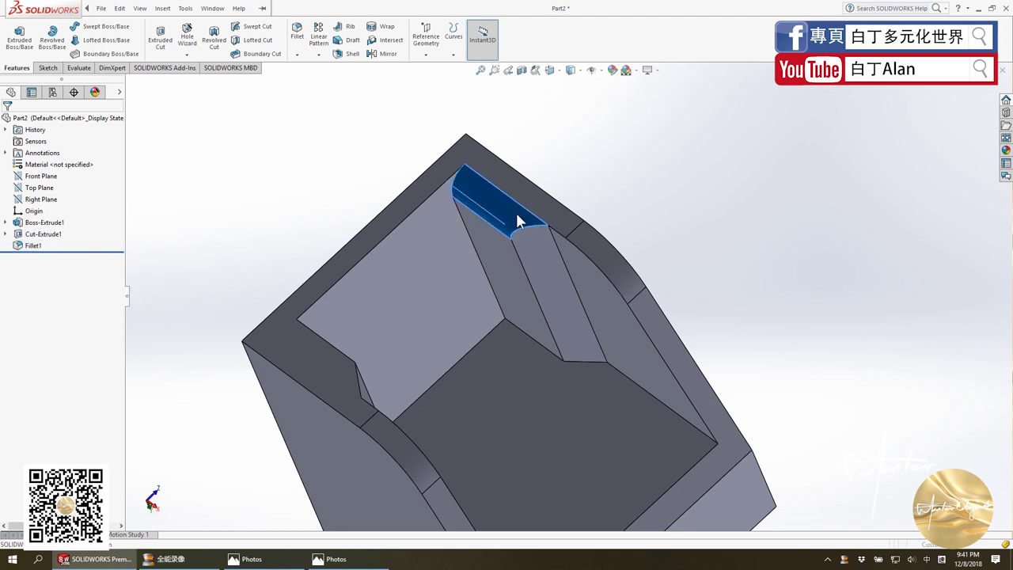
pyautogui.click(339, 357)
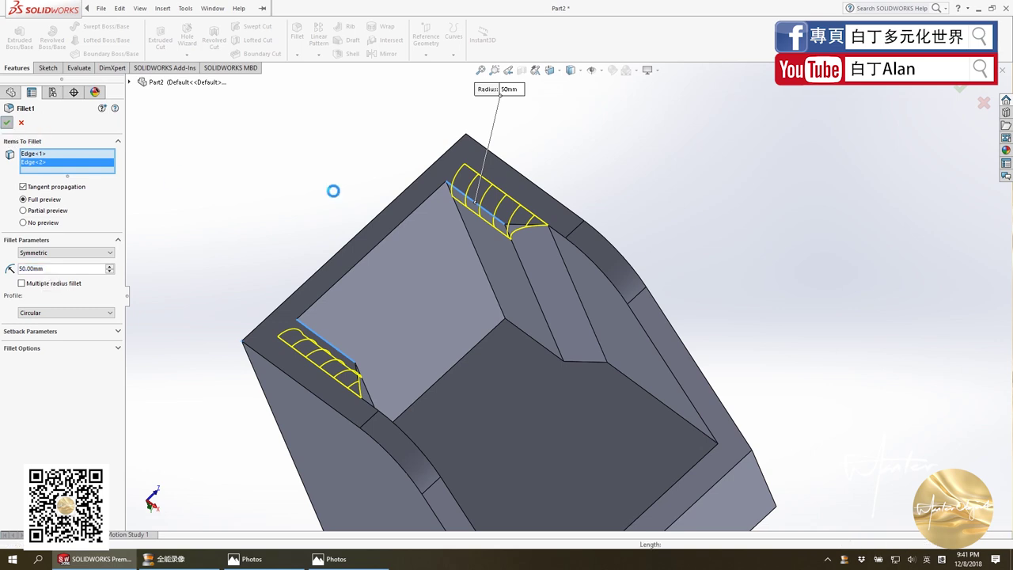
pyautogui.press('Return')
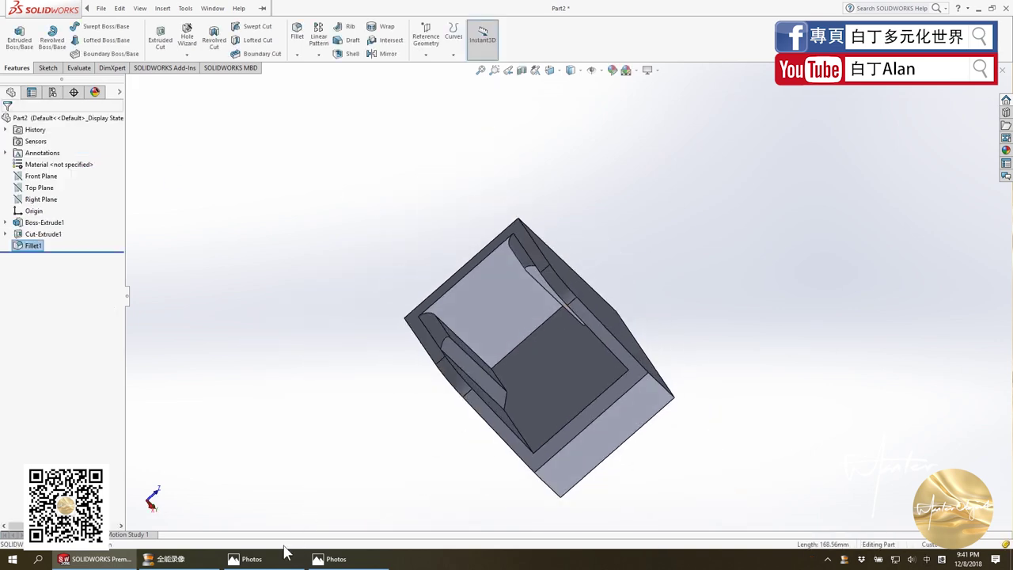
pyautogui.click(269, 558)
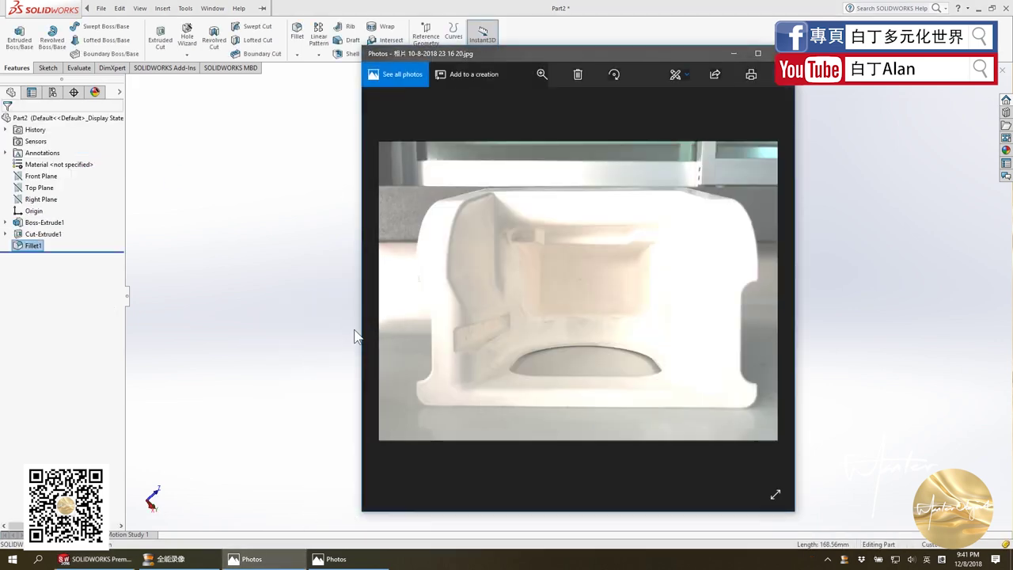
pyautogui.click(346, 288)
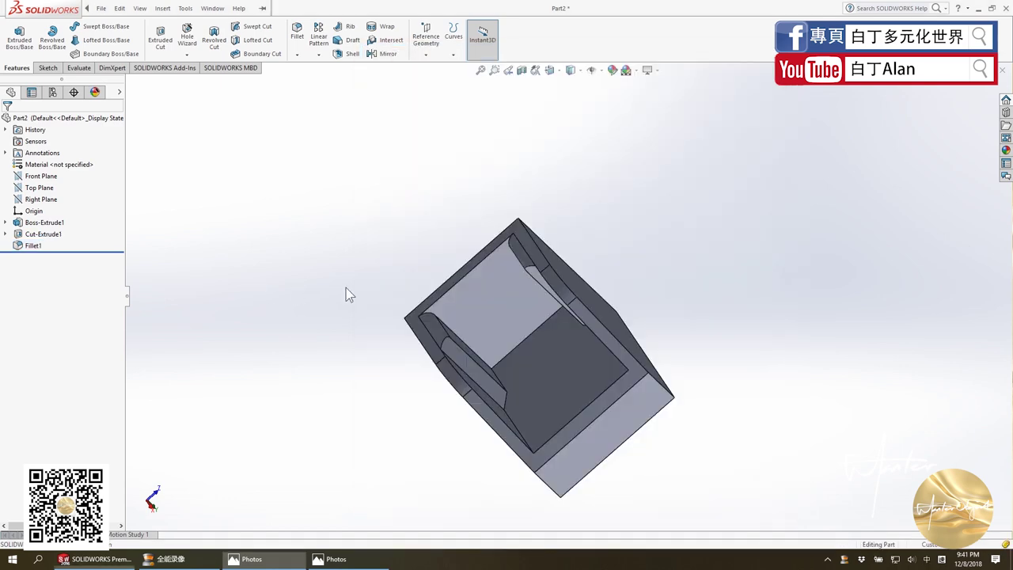
pyautogui.scroll(-3, 636, 373)
pyautogui.scroll(3, 636, 373)
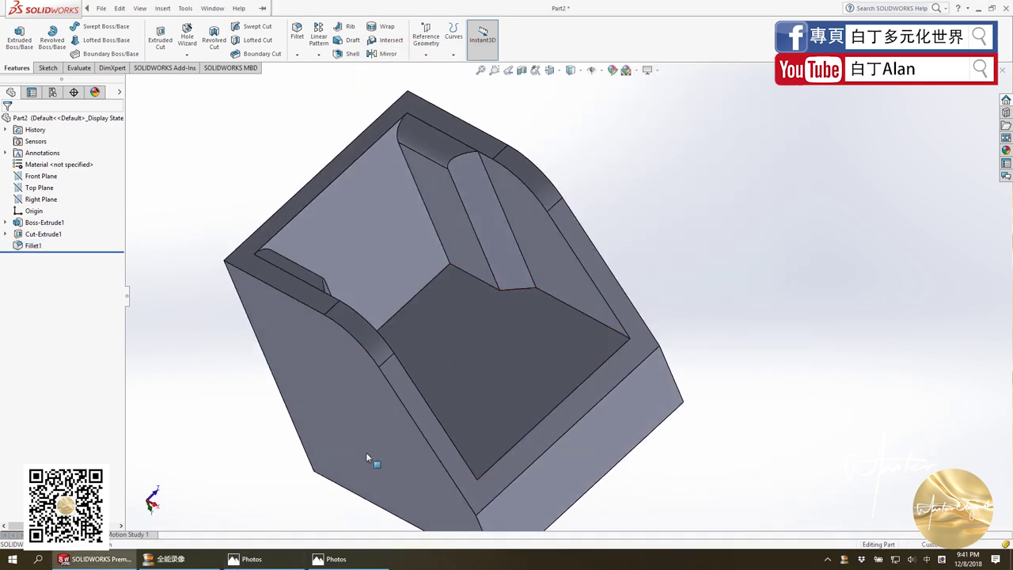
pyautogui.click(252, 559)
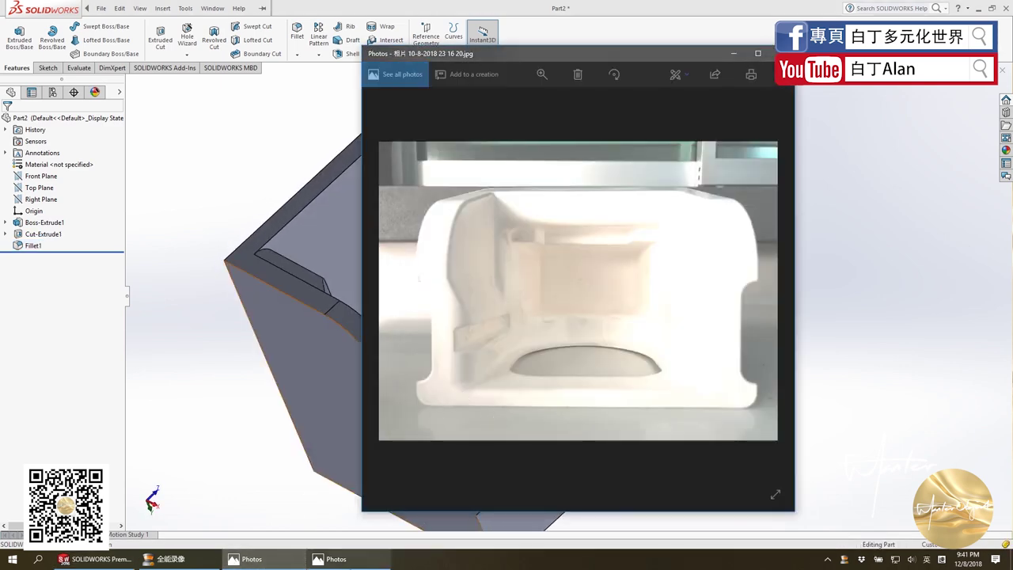
pyautogui.press('super+d')
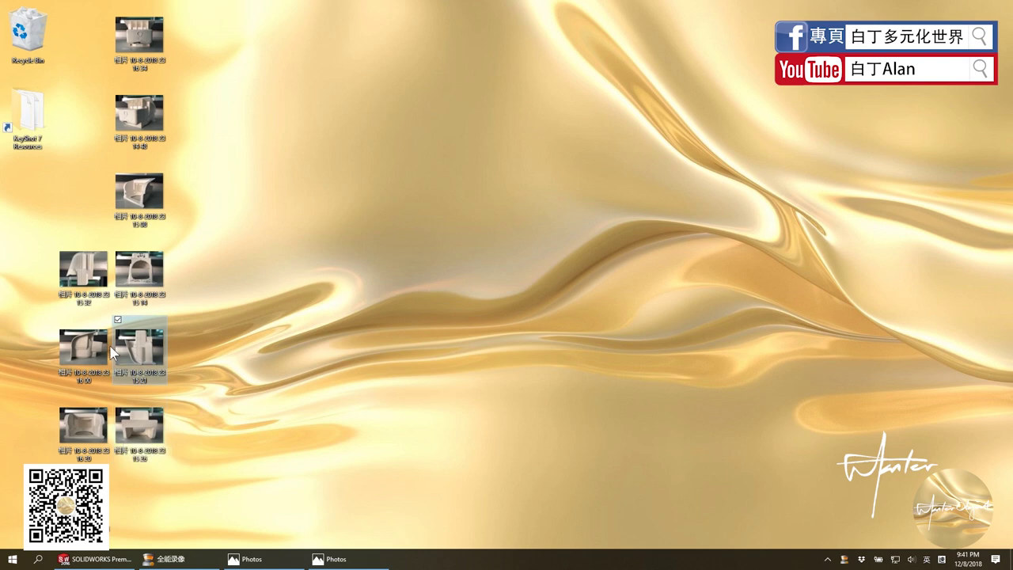
pyautogui.doubleClick(132, 205)
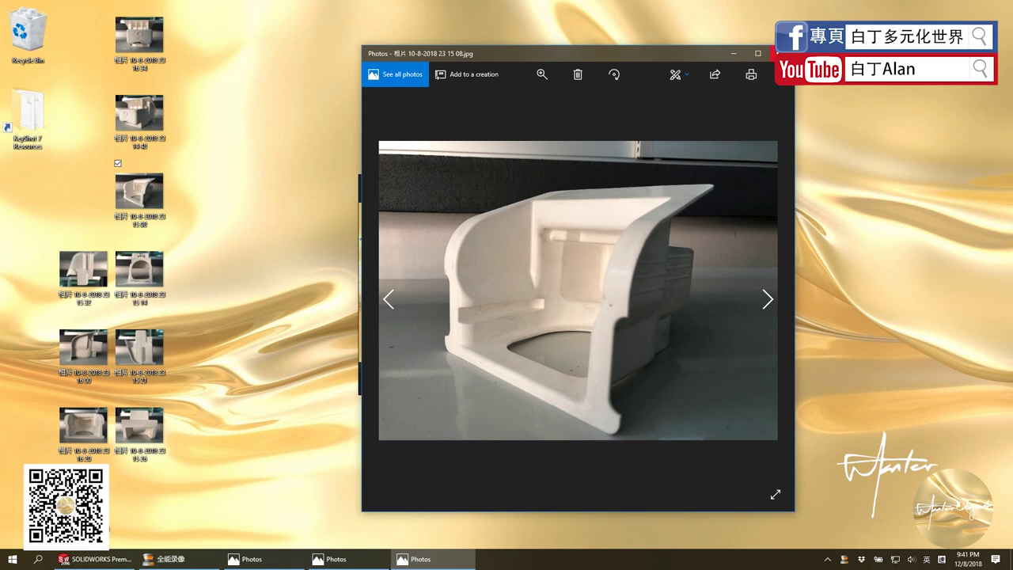
pyautogui.click(781, 53)
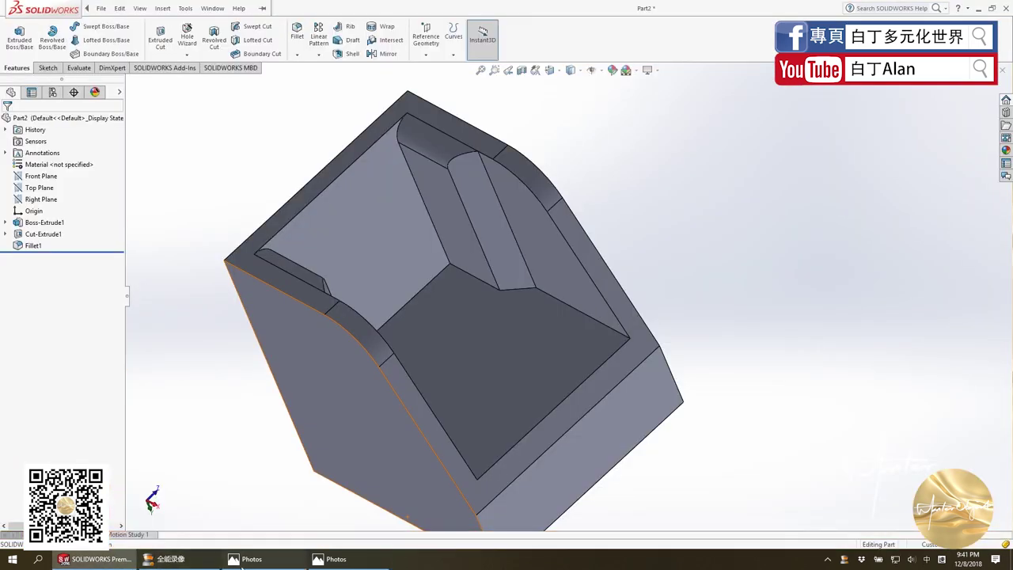
pyautogui.click(251, 559)
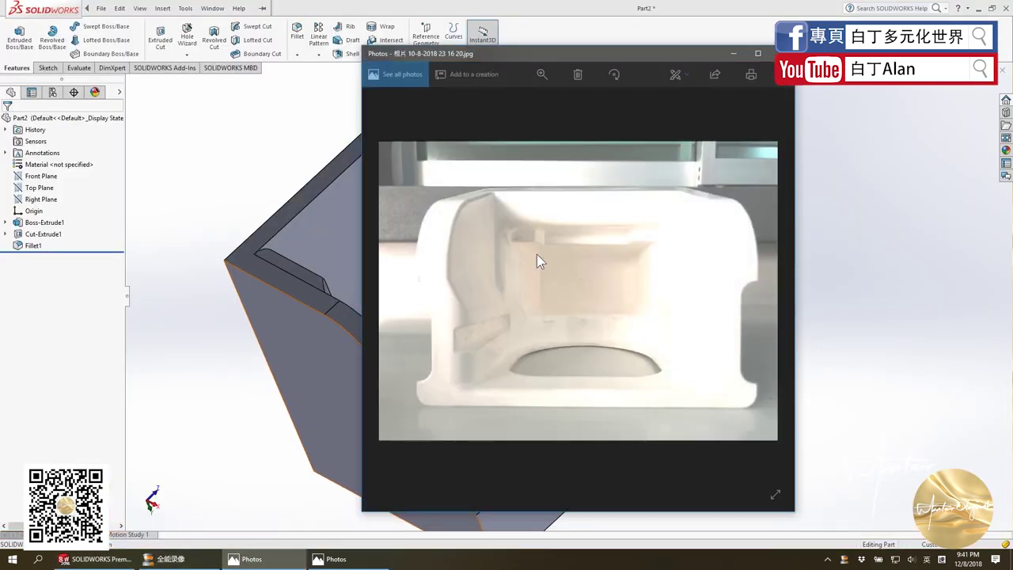
pyautogui.click(336, 558)
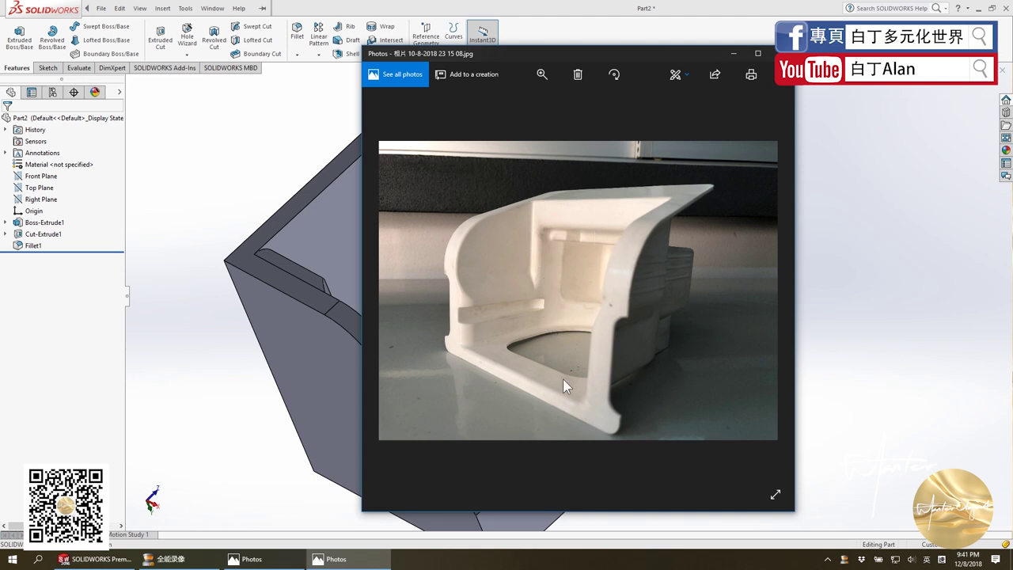
pyautogui.click(245, 558)
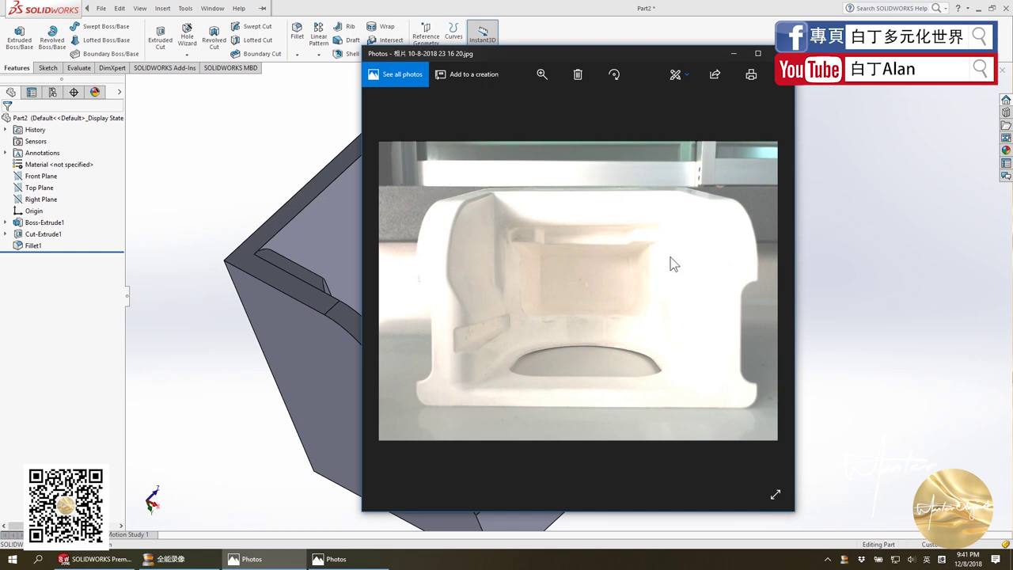
pyautogui.click(132, 343)
pyautogui.click(478, 346)
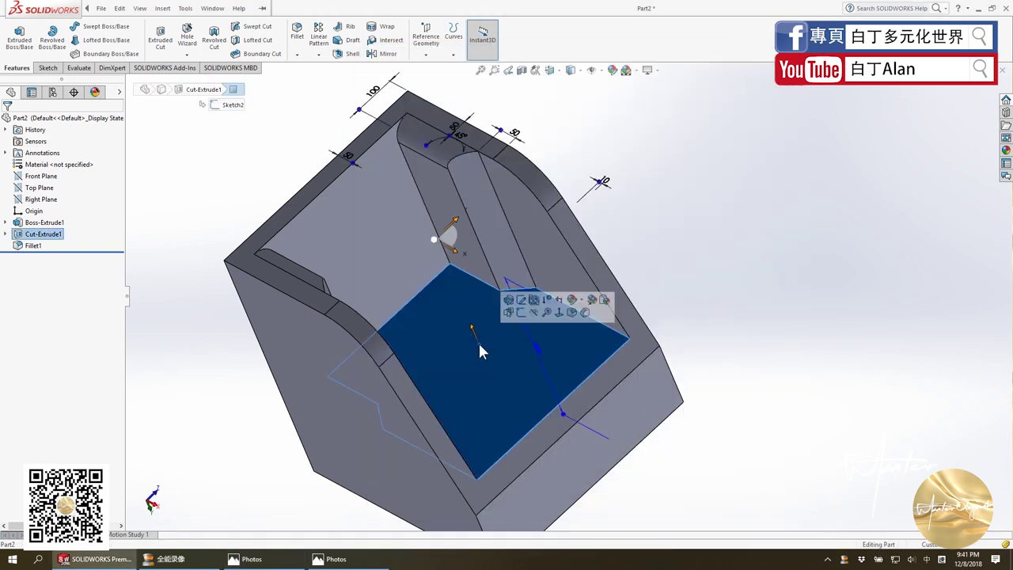
# View the pocket floor Normal To (Ctrl+8), compare both photos, and begin a new sketch.
pyautogui.hotkey('ctrl', '8')
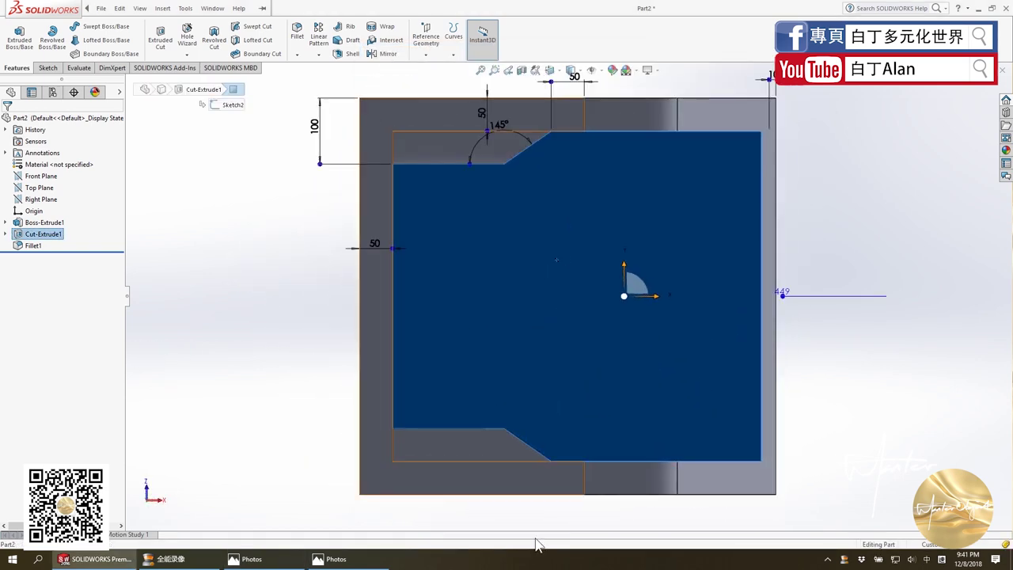
pyautogui.click(261, 562)
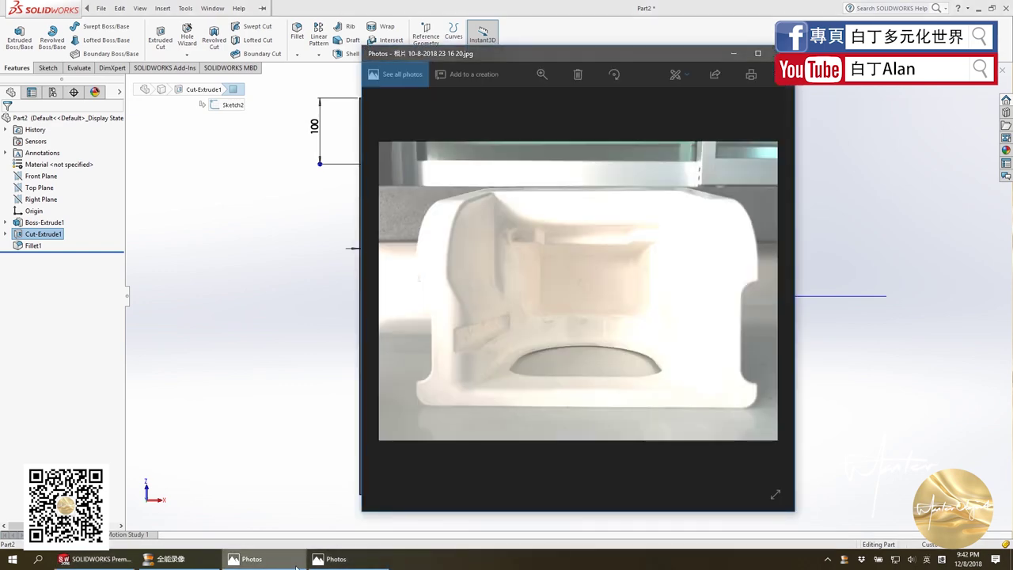
pyautogui.click(324, 560)
pyautogui.click(254, 296)
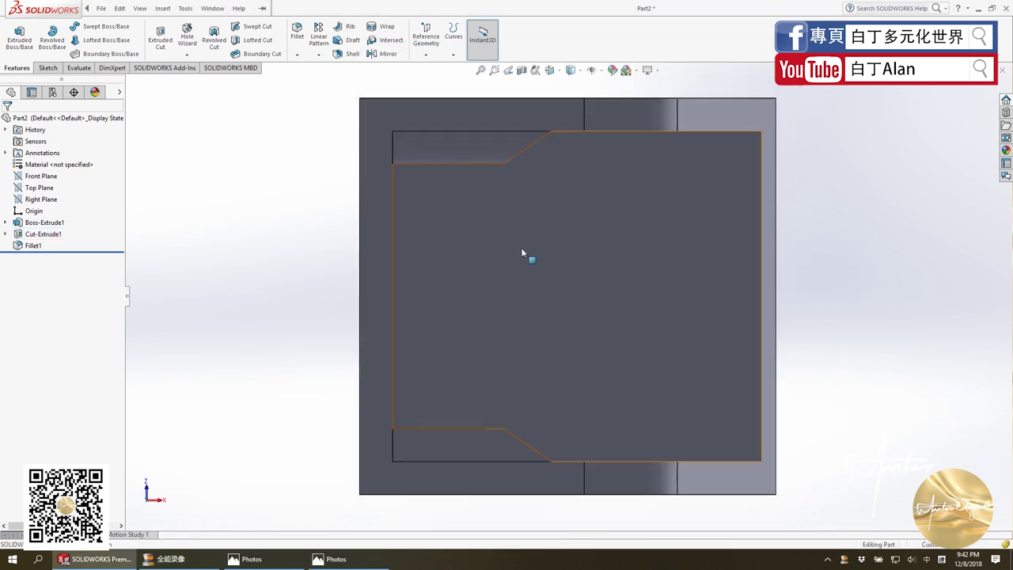
pyautogui.click(47, 68)
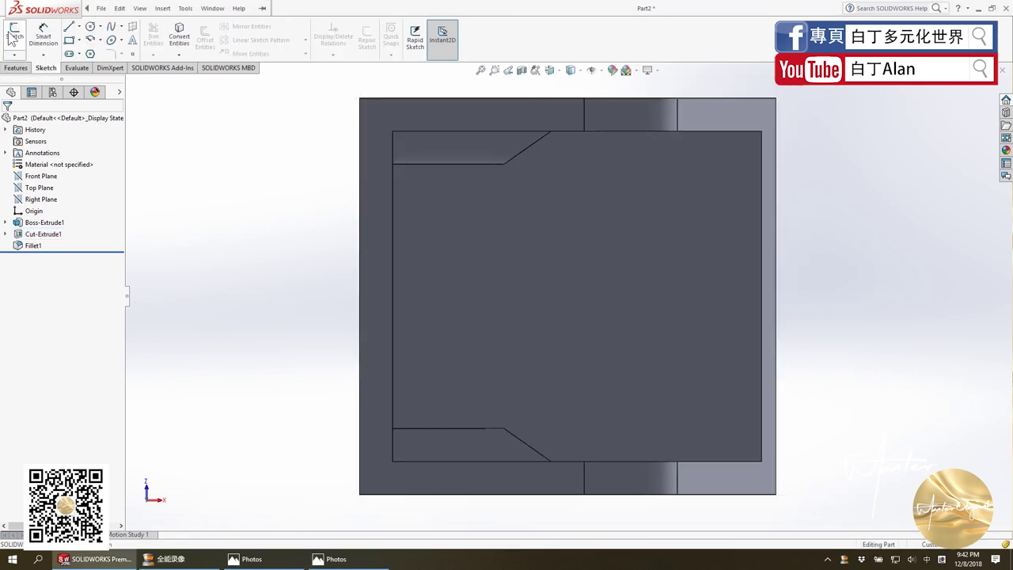
pyautogui.click(20, 36)
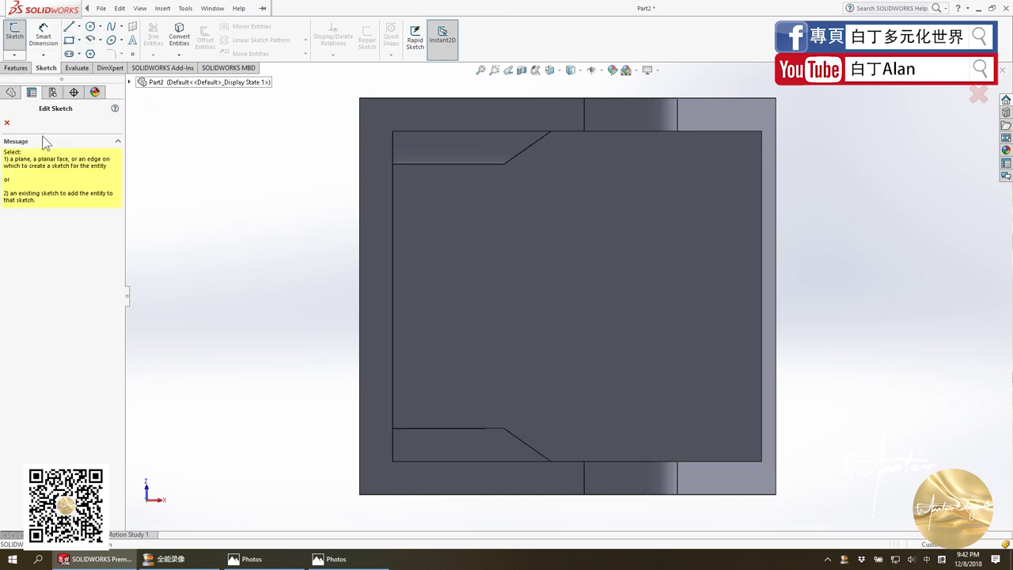
# Sketch a corner rectangle across the pocket floor face.
pyautogui.click(7, 123)
pyautogui.click(14, 36)
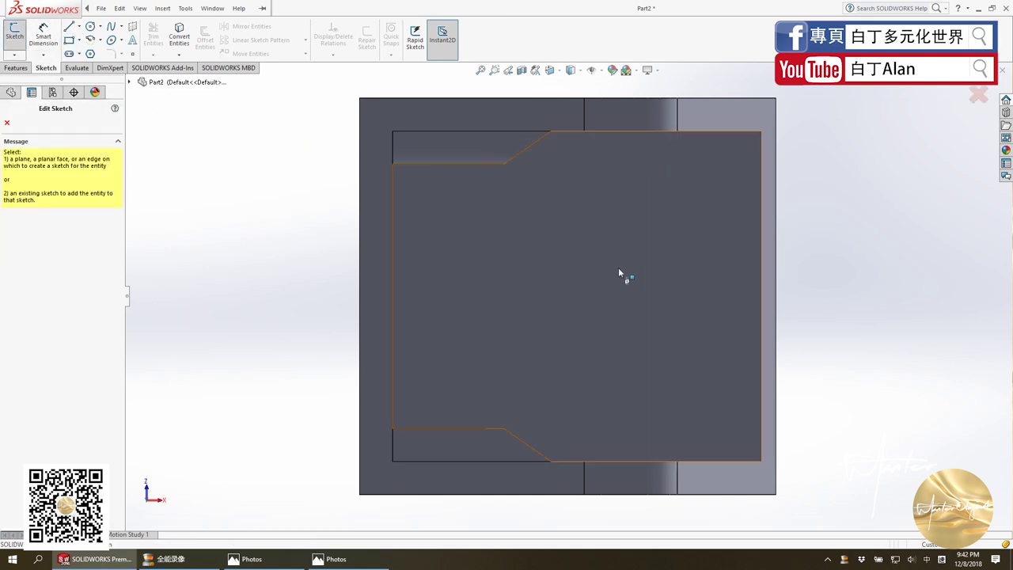
pyautogui.click(609, 273)
pyautogui.click(69, 41)
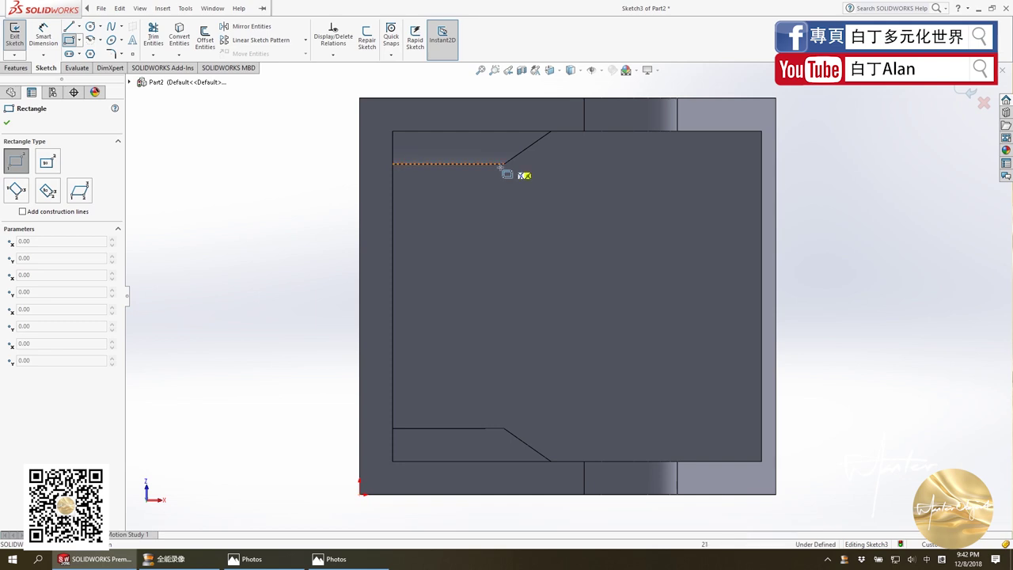
pyautogui.click(428, 164)
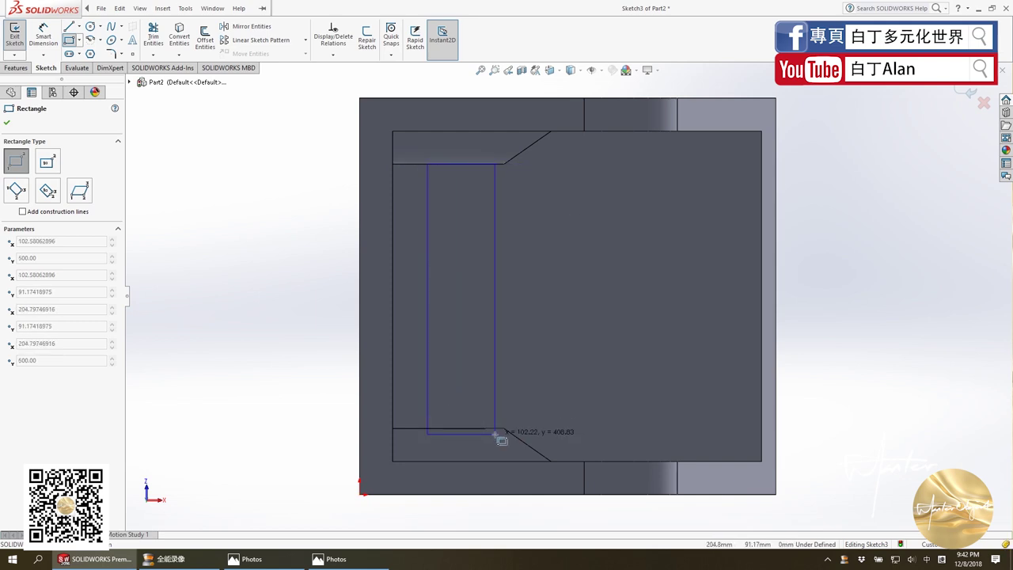
pyautogui.click(640, 390)
pyautogui.press('Escape')
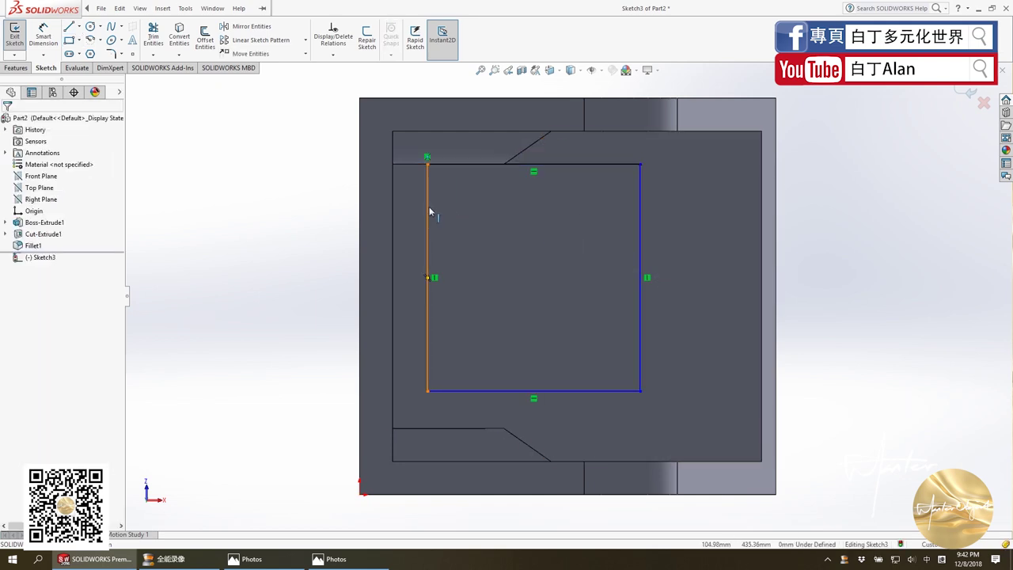
# Make the rectangle's left and bottom sides collinear with the pocket edges and stretch its right side.
pyautogui.click(428, 210)
pyautogui.keyDown('ctrl'); pyautogui.click(393, 212); pyautogui.keyUp('ctrl')
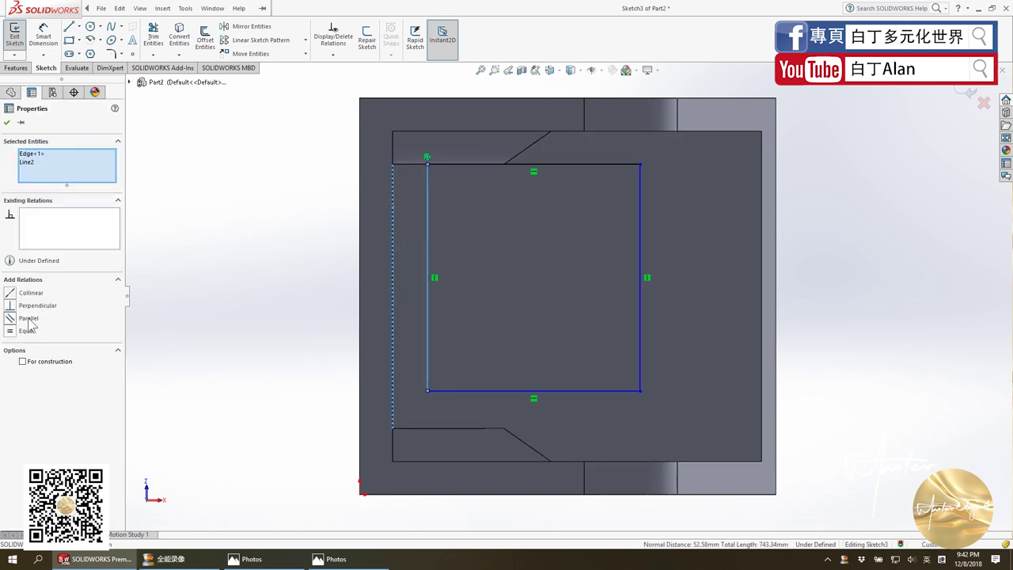
pyautogui.click(9, 293)
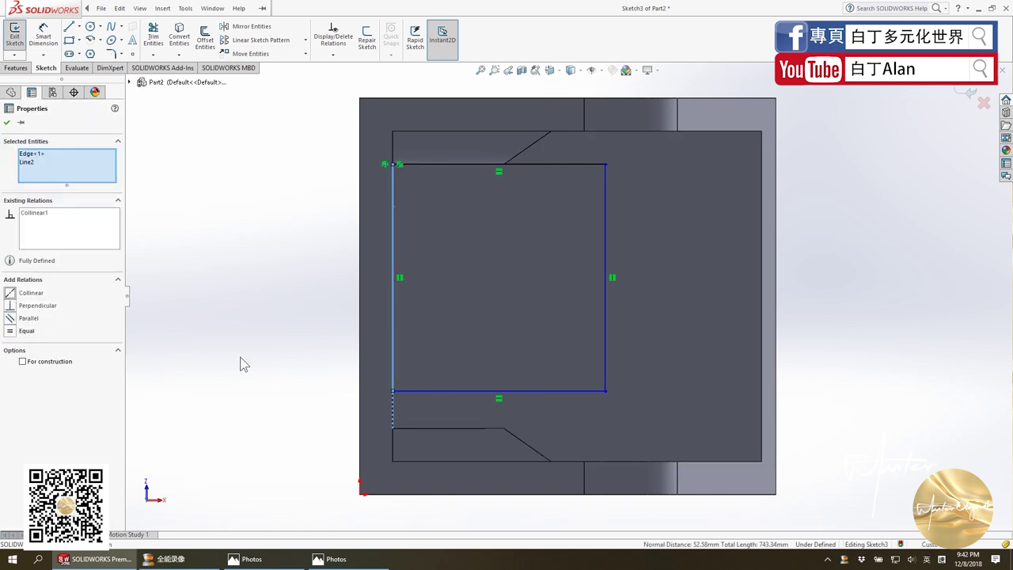
pyautogui.click(460, 390)
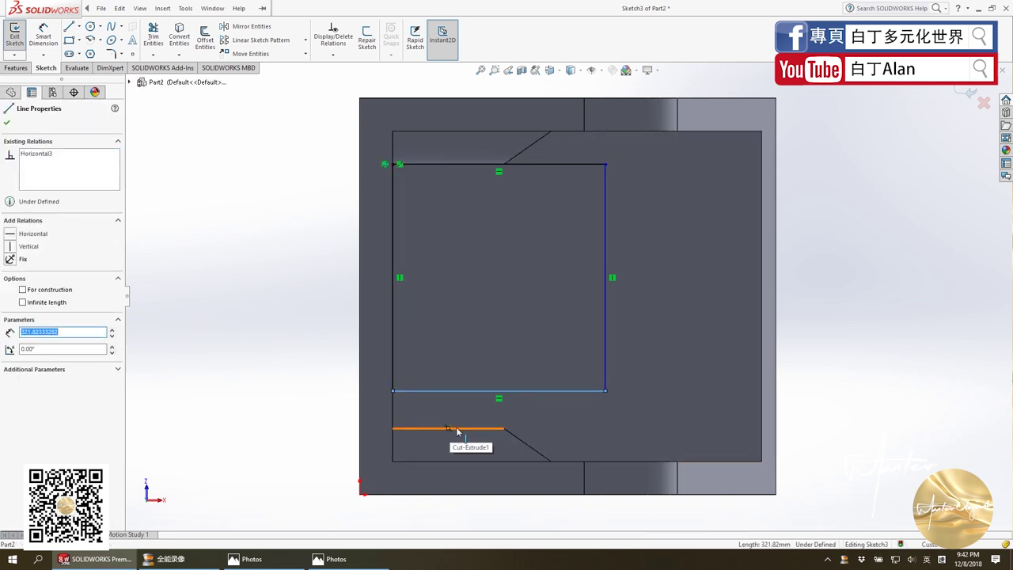
pyautogui.keyDown('ctrl'); pyautogui.click(455, 428); pyautogui.keyUp('ctrl')
pyautogui.click(10, 292)
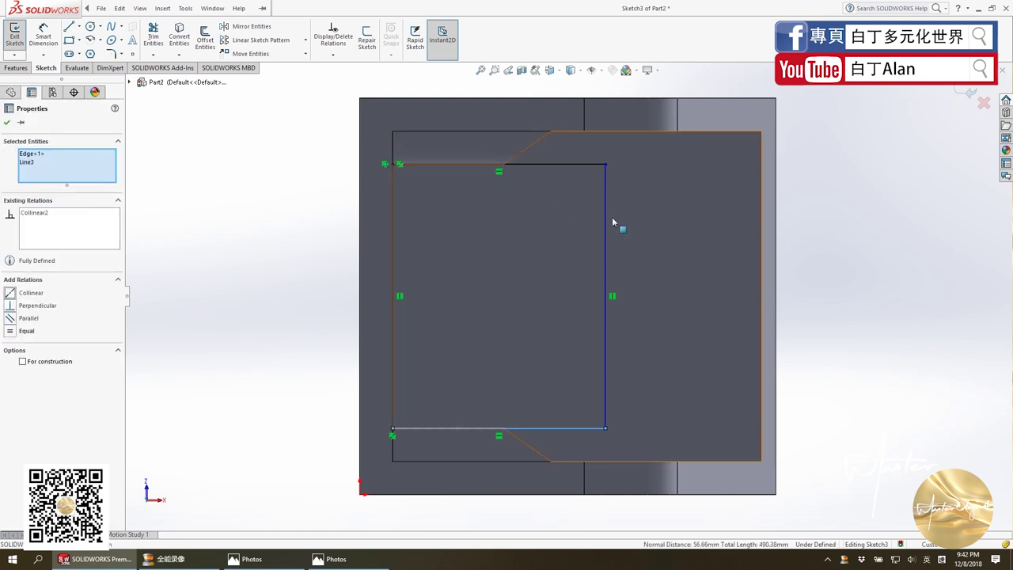
pyautogui.moveTo(604, 215); pyautogui.dragTo(690, 215)
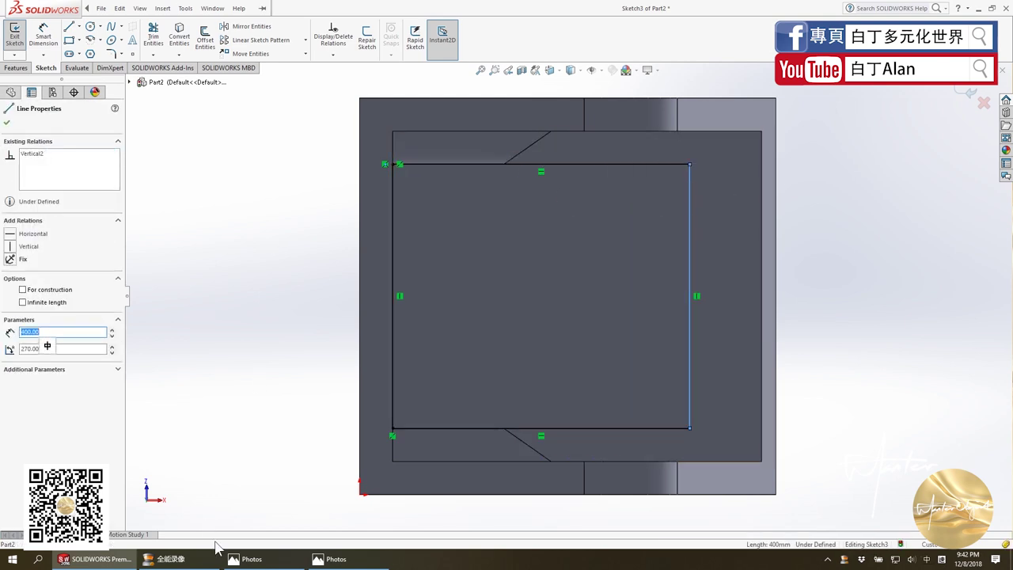
# After checking the reference photo, dimension the rectangle's right side 50 mm from the part's right edge.
pyautogui.click(267, 567)
pyautogui.click(267, 565)
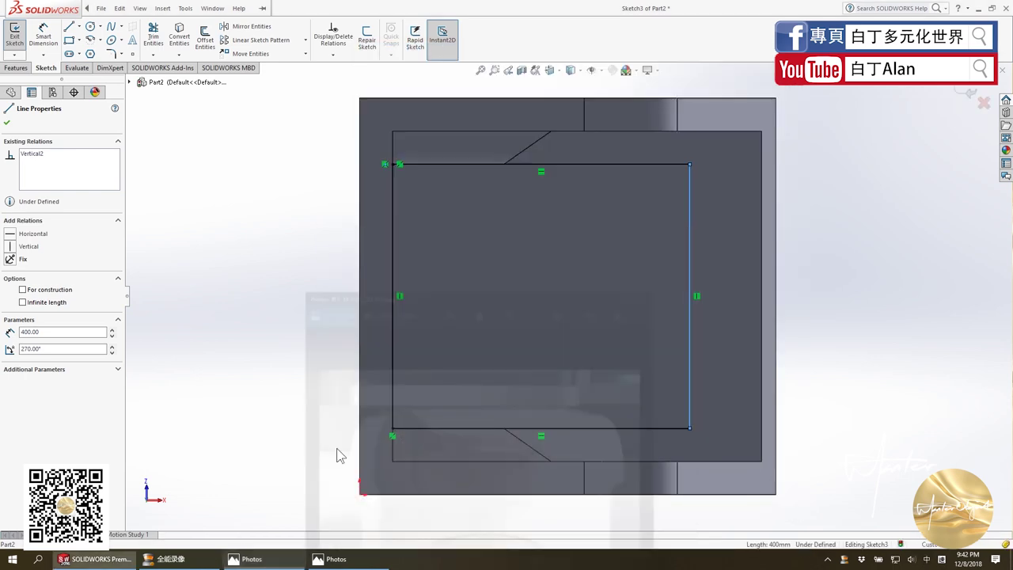
pyautogui.click(243, 335)
pyautogui.hotkey('alt', 'Tab')
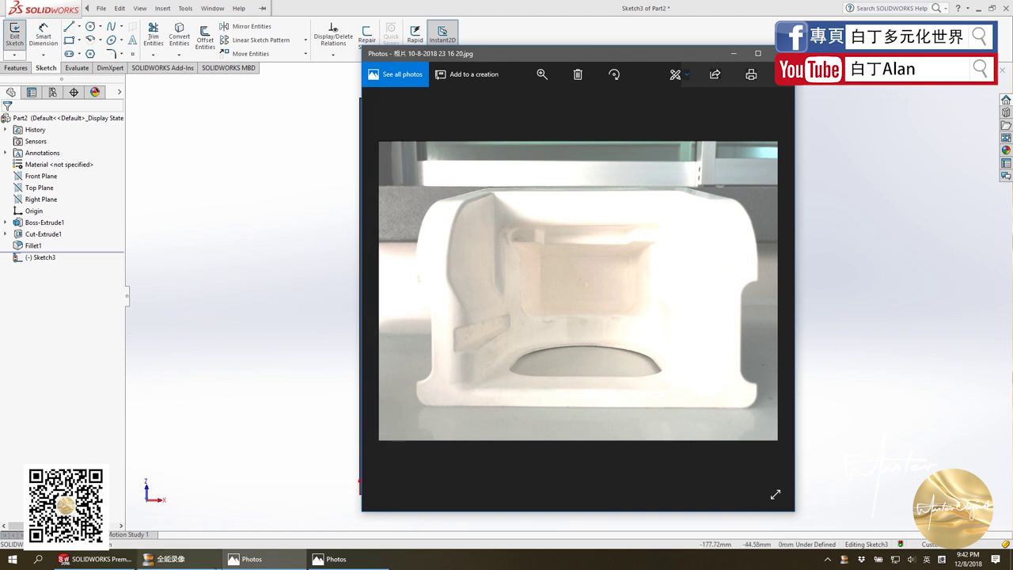
pyautogui.click(103, 559)
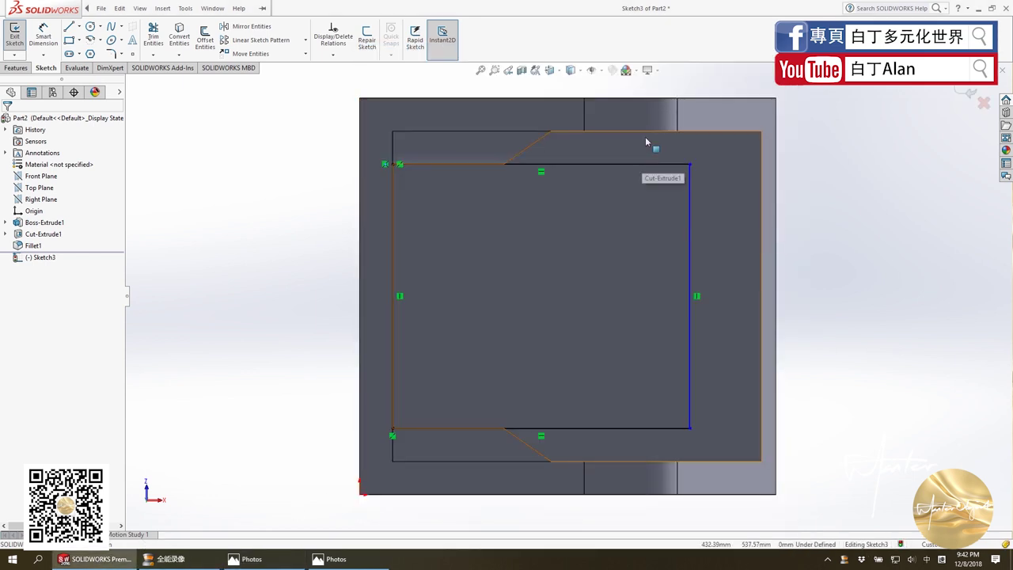
pyautogui.press('d')
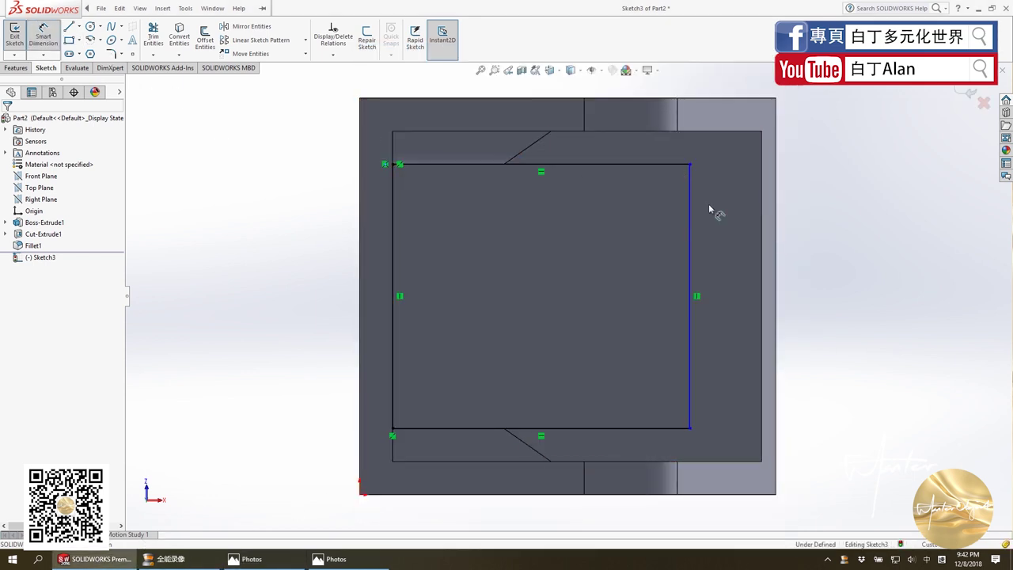
pyautogui.click(690, 210)
pyautogui.click(761, 203)
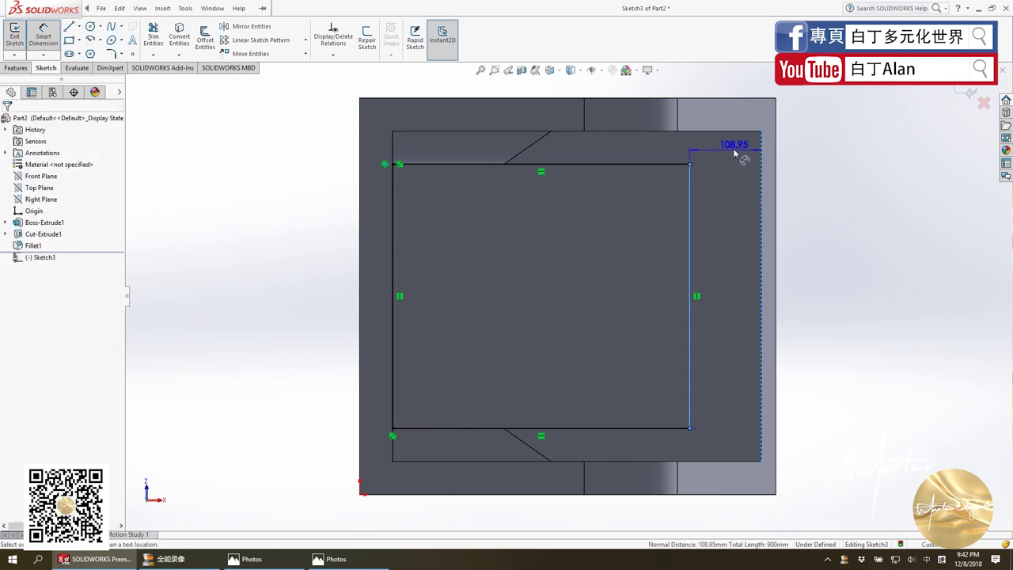
pyautogui.click(737, 153)
pyautogui.write('50')
pyautogui.press('Return')
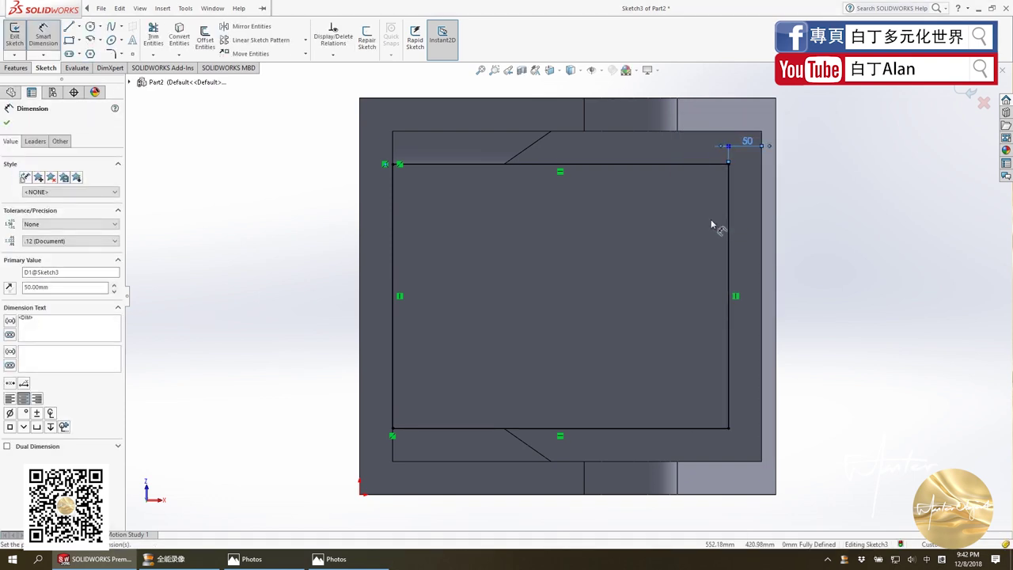
pyautogui.click(16, 67)
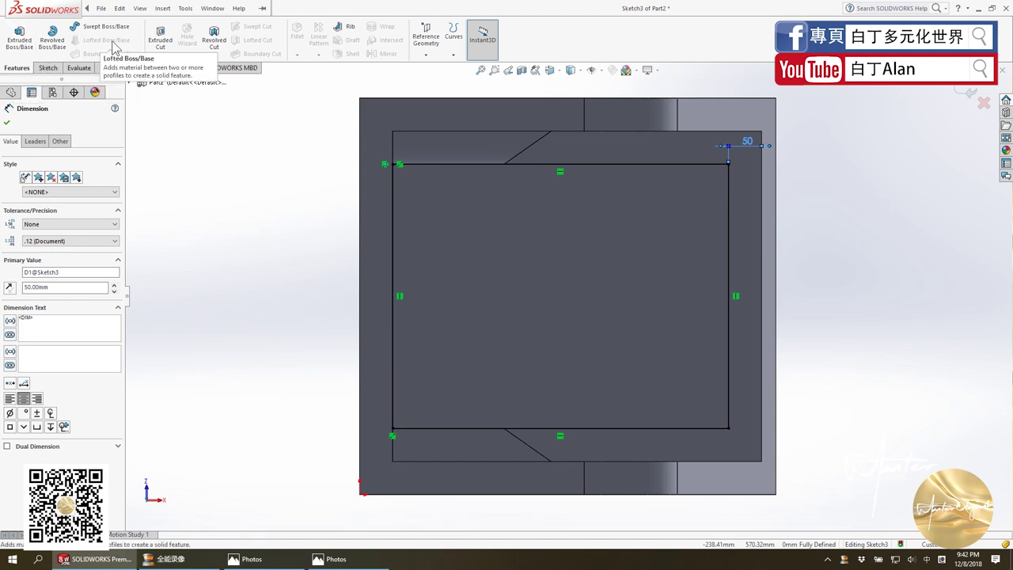
# Extrude-cut the rectangle into the pocket floor with a depth of 10.
pyautogui.click(170, 48)
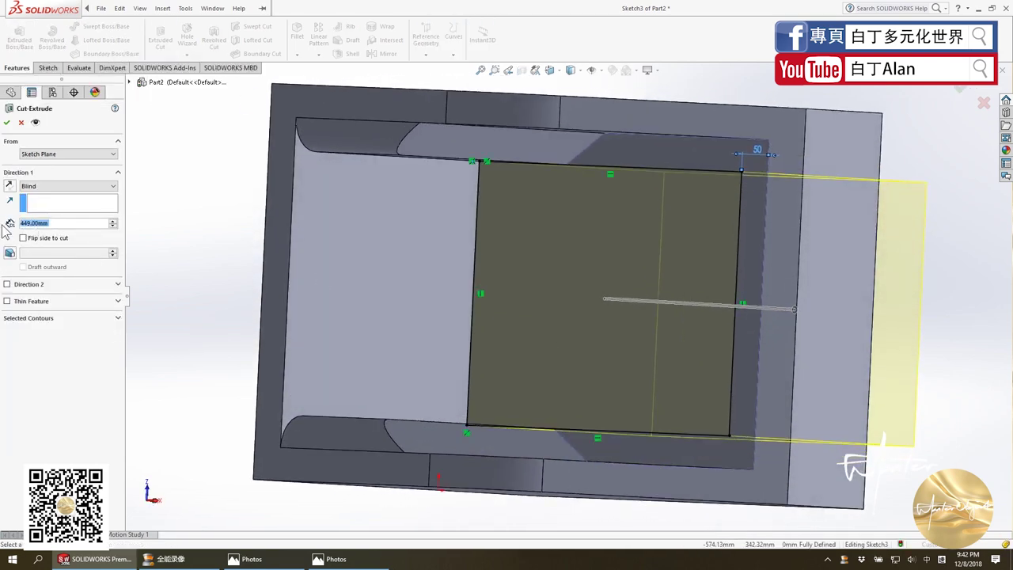
pyautogui.write('10')
pyautogui.press('Return')
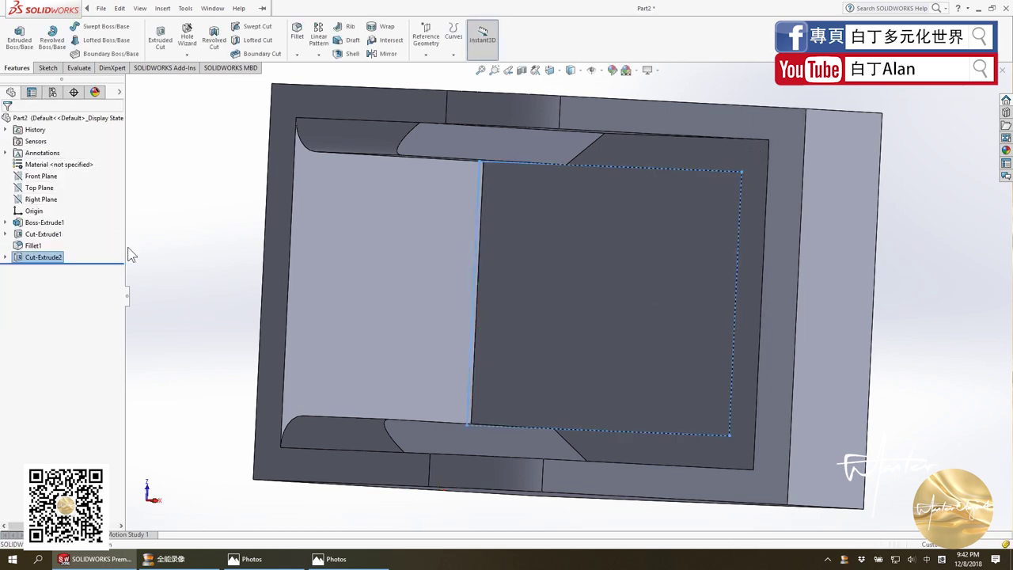
pyautogui.scroll(-5, 130, 255)
pyautogui.moveTo(130, 255); pyautogui.dragTo(72, 278, button='middle')
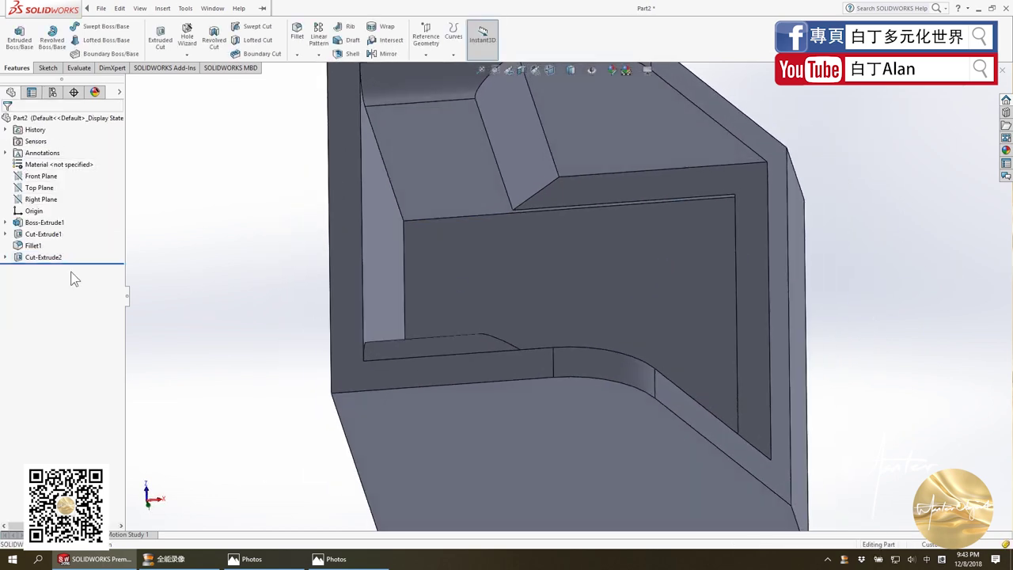
# Edit Cut-Extrude2 to a 50 mm depth and bring up the front reference photo.
pyautogui.rightClick(44, 257)
pyautogui.click(55, 225)
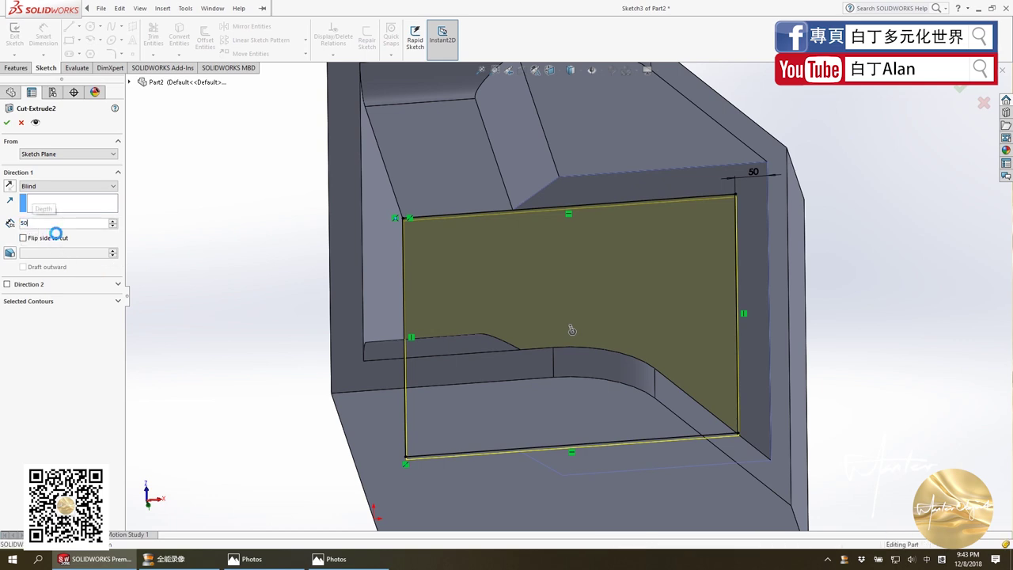
pyautogui.press('Return')
pyautogui.click(277, 566)
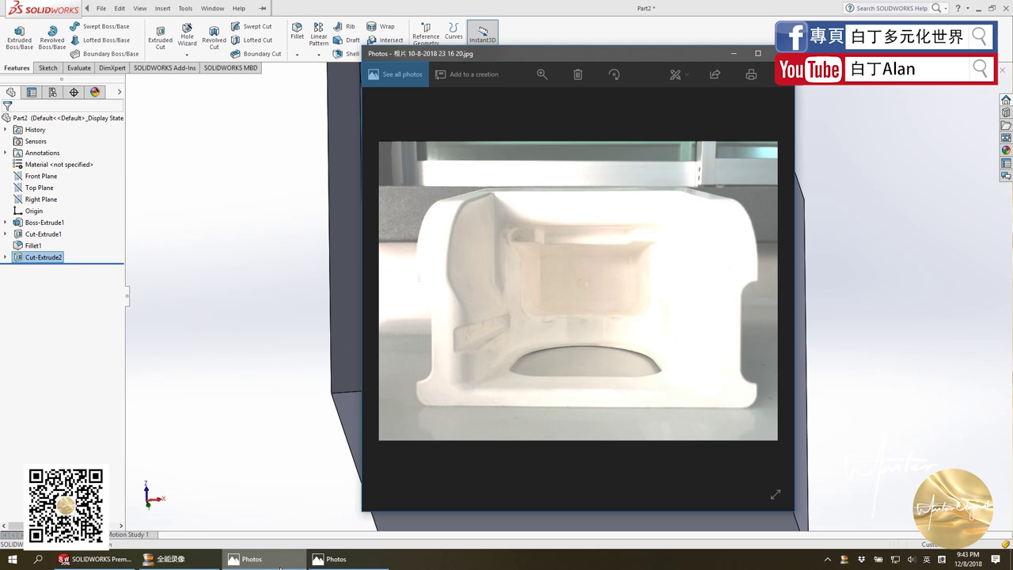
# Open the front reference photo from the desktop next to the angled photo, closing the duplicate window.
pyautogui.click(336, 562)
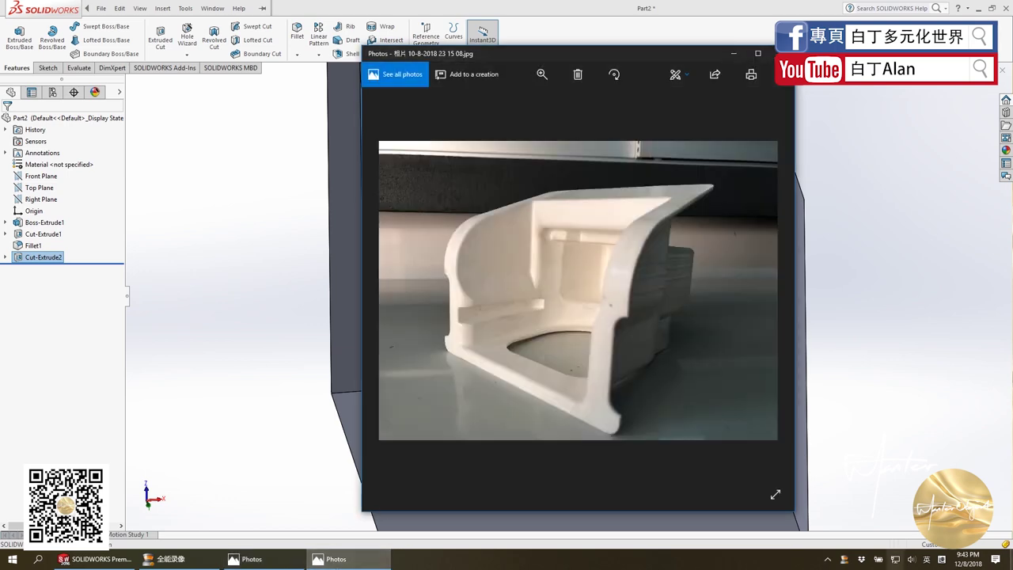
pyautogui.press('super+d')
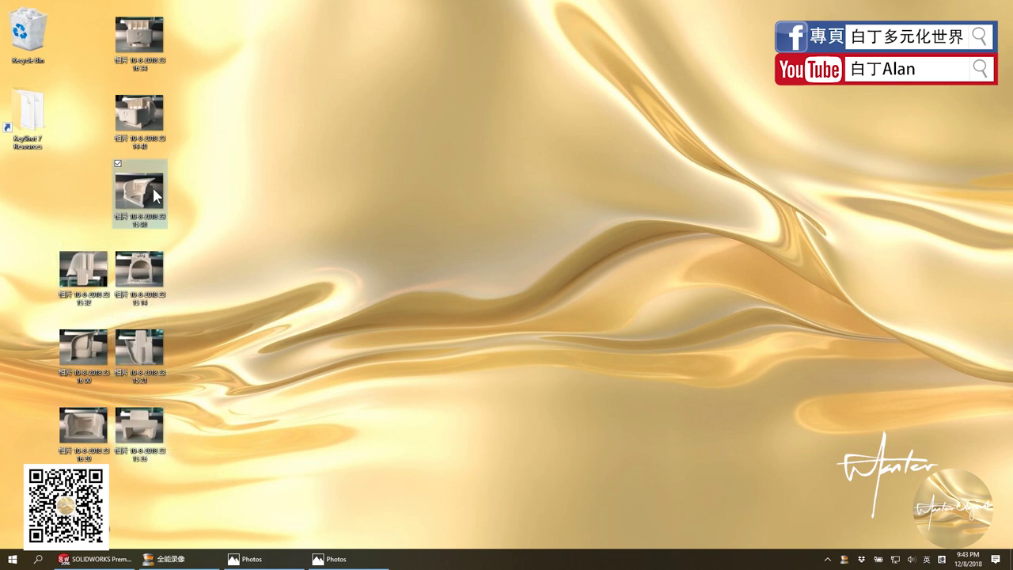
pyautogui.doubleClick(83, 427)
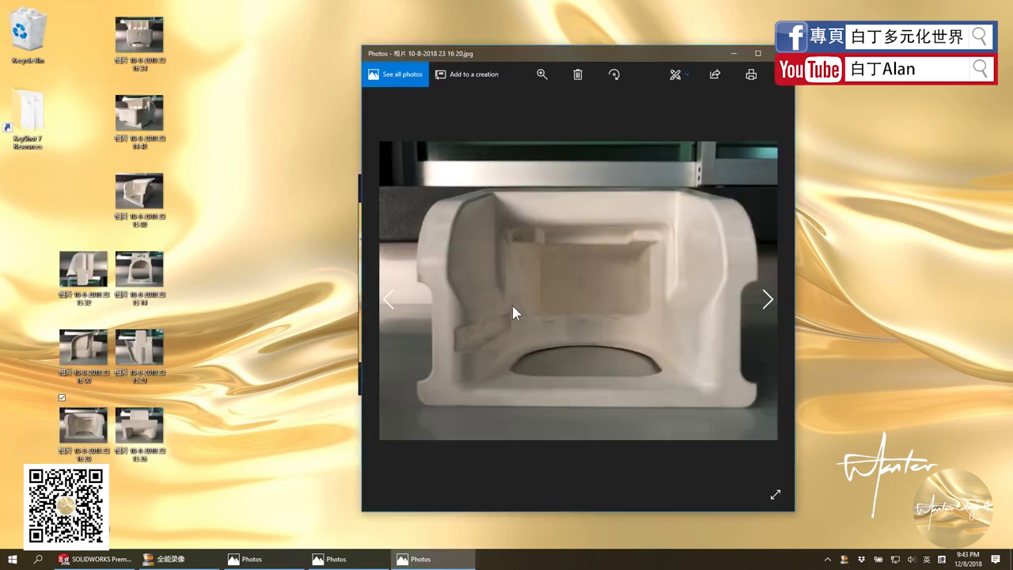
pyautogui.click(252, 559)
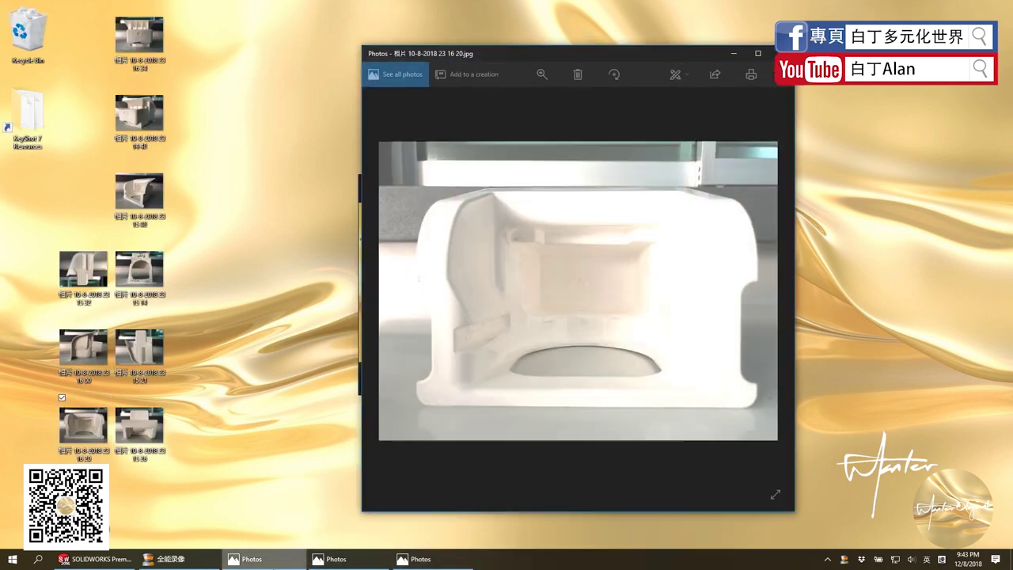
pyautogui.click(773, 52)
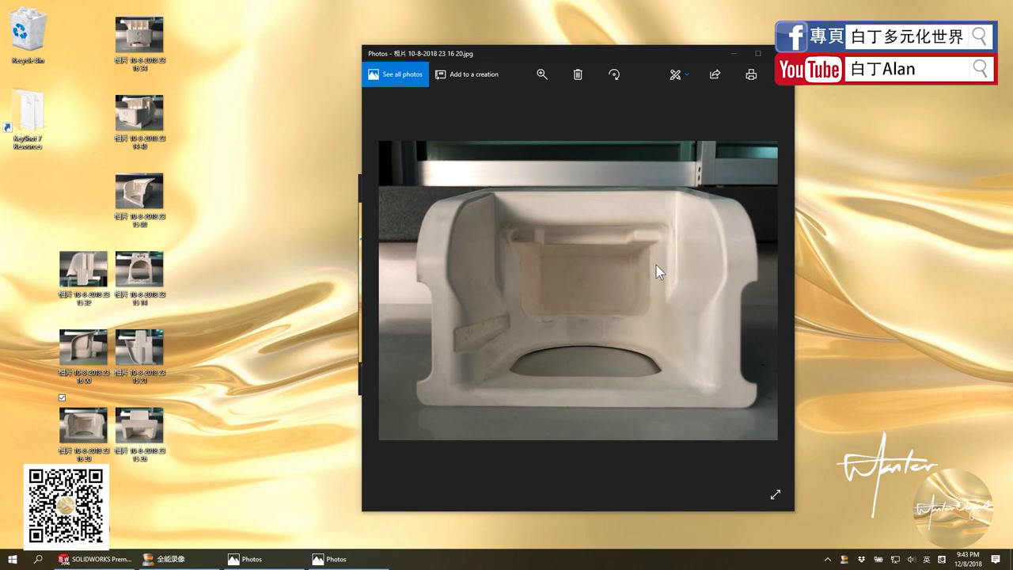
# Move the angled photo to the left side, then select the face exposed by the cut in SOLIDWORKS.
pyautogui.click(268, 560)
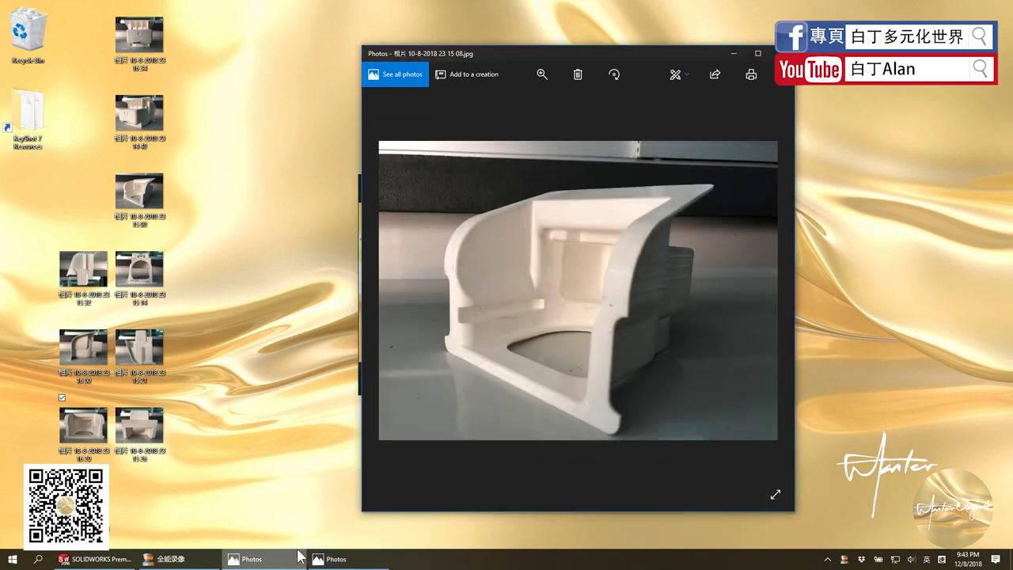
pyautogui.moveTo(555, 48); pyautogui.dragTo(209, 45)
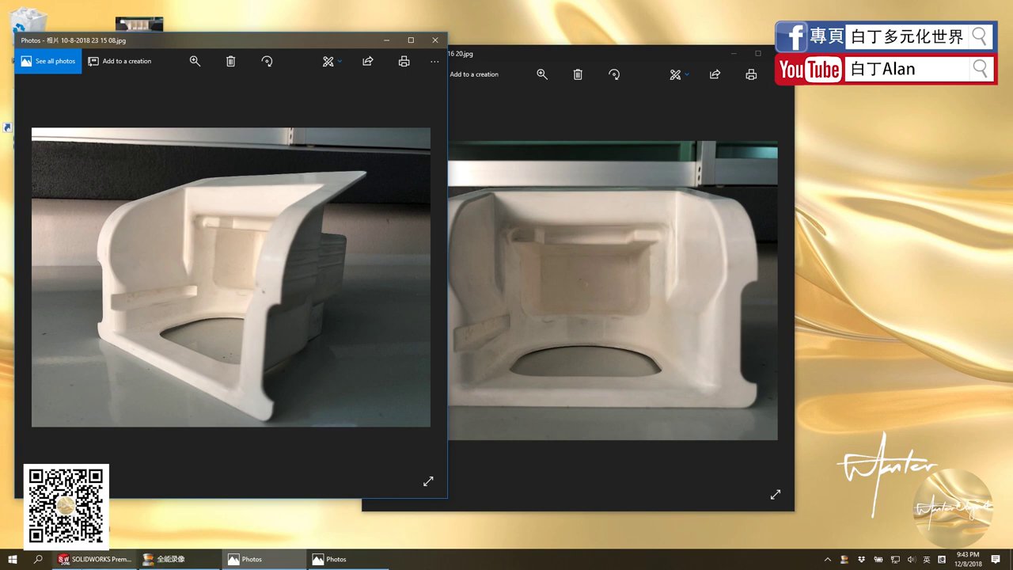
pyautogui.click(93, 558)
pyautogui.click(519, 284)
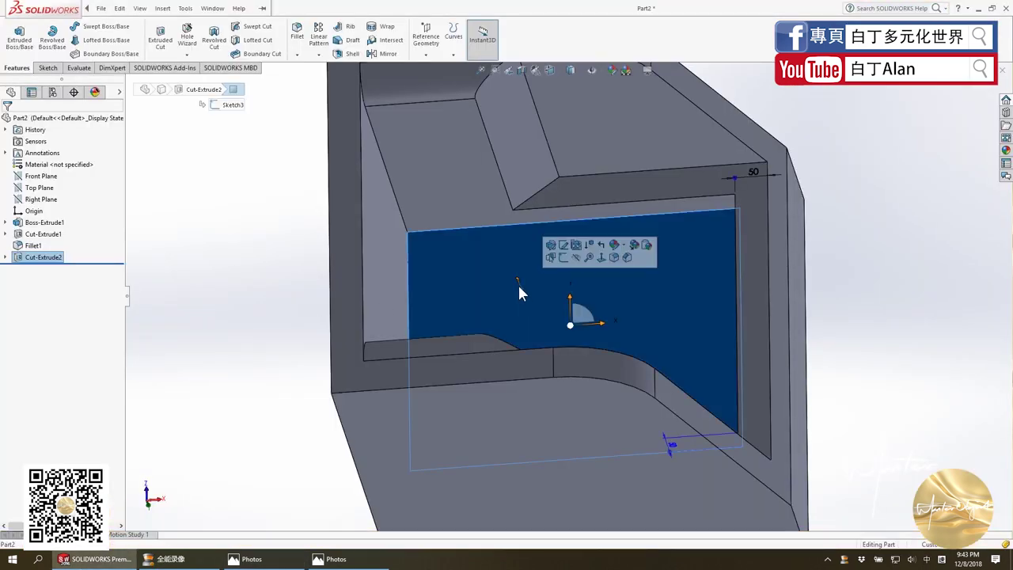
# Sketch a rectangle on the pocket-floor face, viewed normal to it, checking it against the front reference photo.
pyautogui.click(48, 67)
pyautogui.click(16, 36)
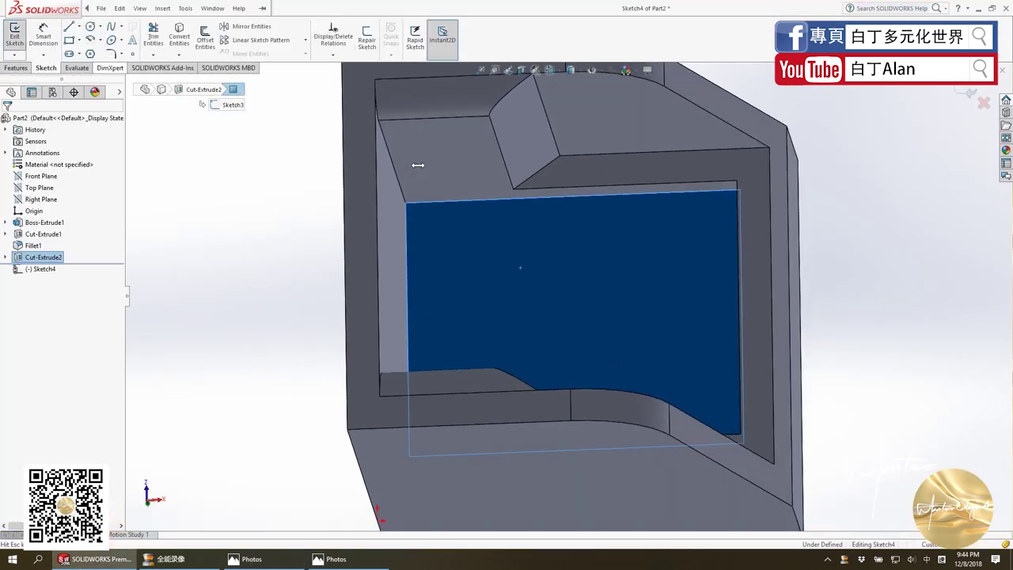
pyautogui.click(70, 40)
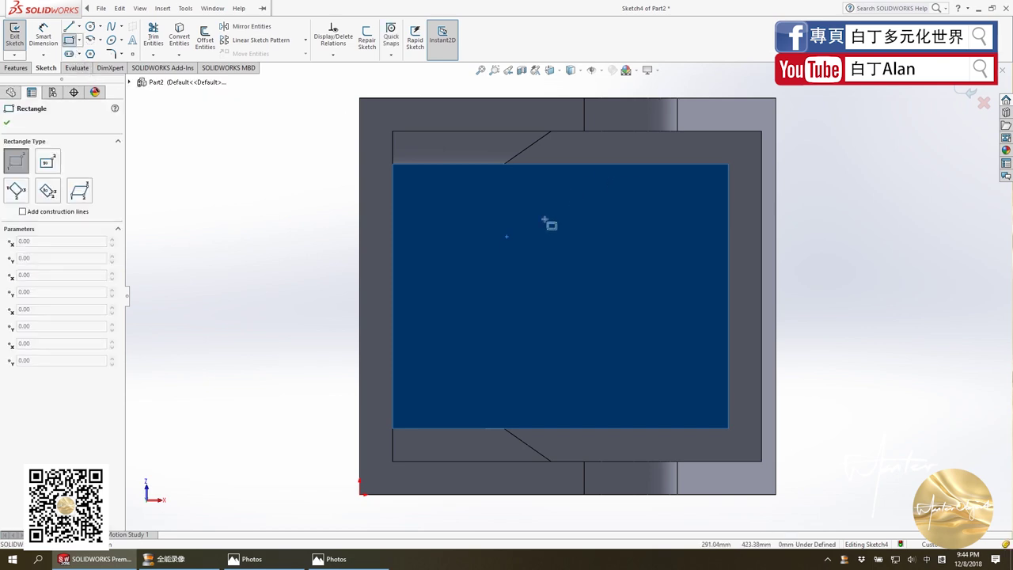
pyautogui.click(521, 226)
pyautogui.click(661, 365)
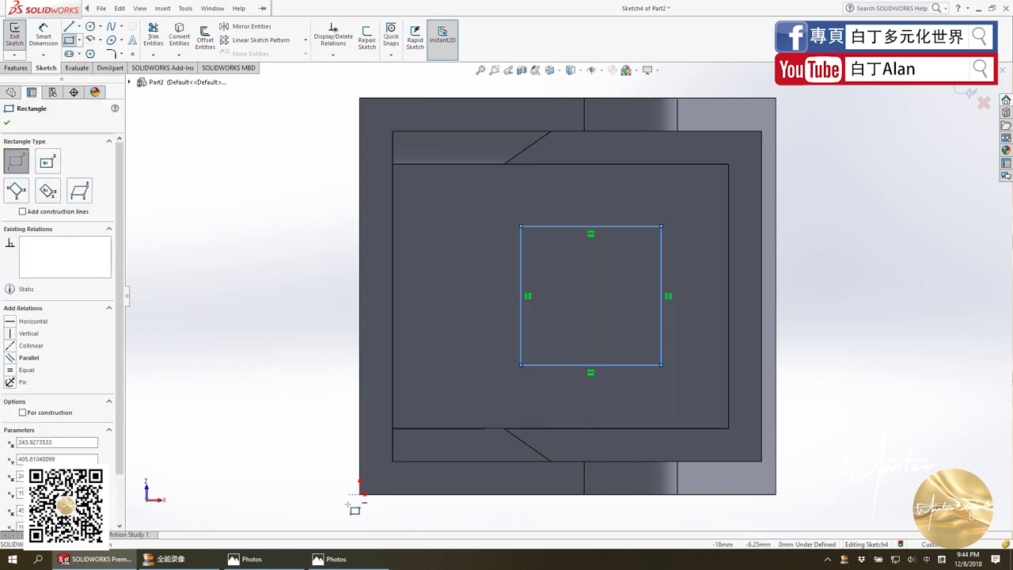
pyautogui.click(252, 559)
pyautogui.click(252, 559)
pyautogui.click(336, 558)
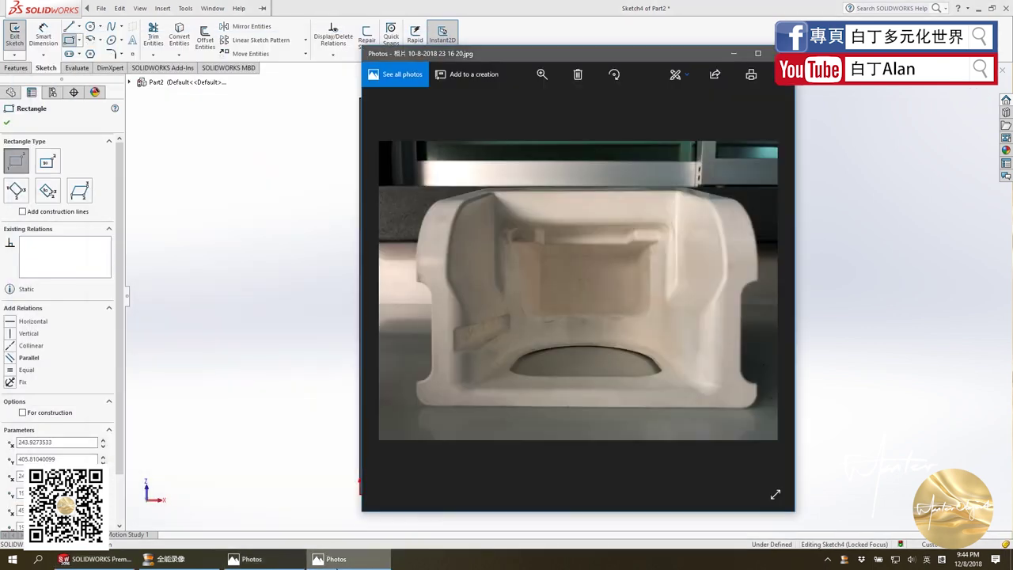
pyautogui.click(354, 552)
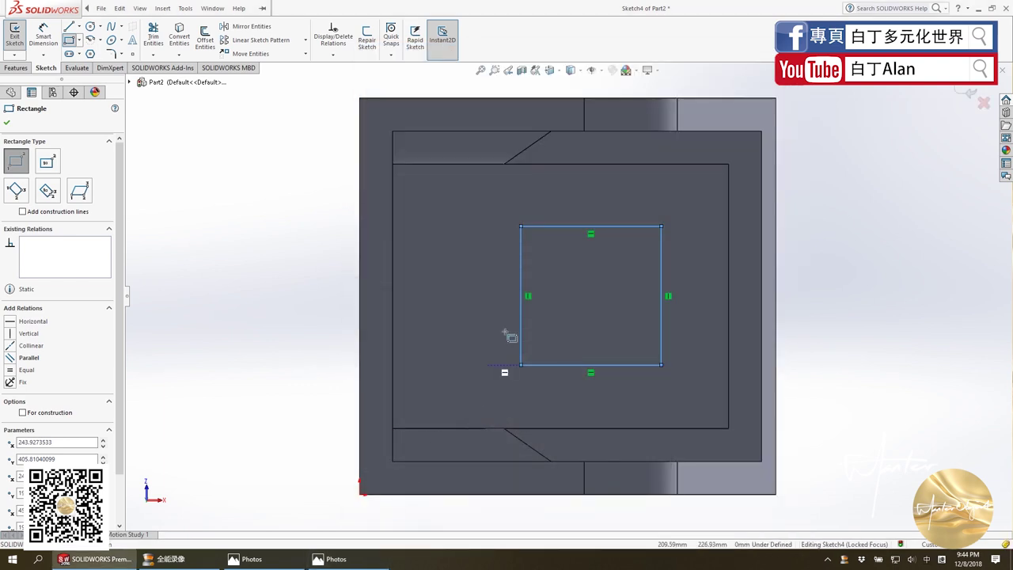
pyautogui.press('Escape')
pyautogui.press('Escape')
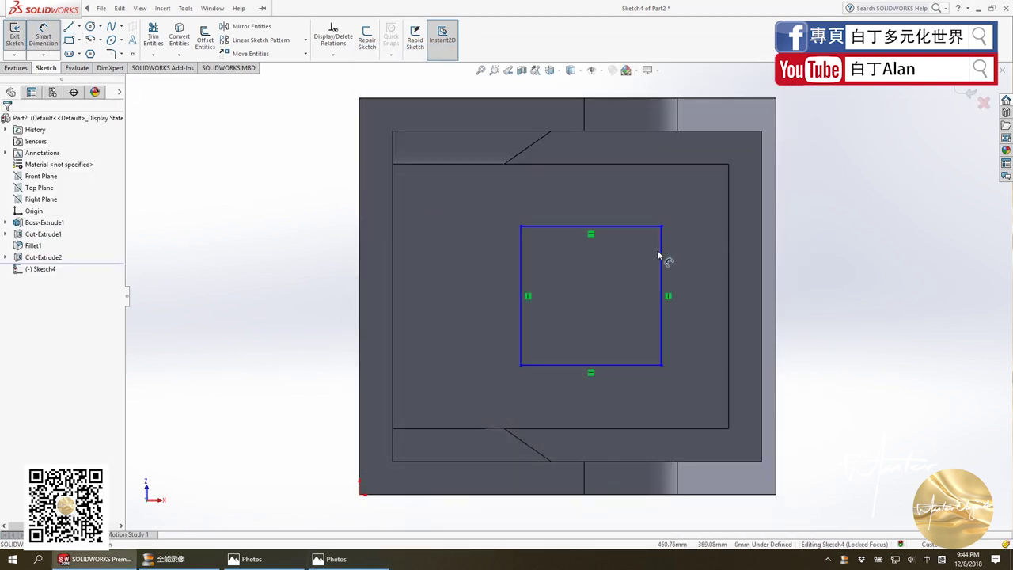
# Dimension the rectangle's right and top edges to the pocket edges: 100 and 90.
pyautogui.click(661, 255)
pyautogui.click(728, 250)
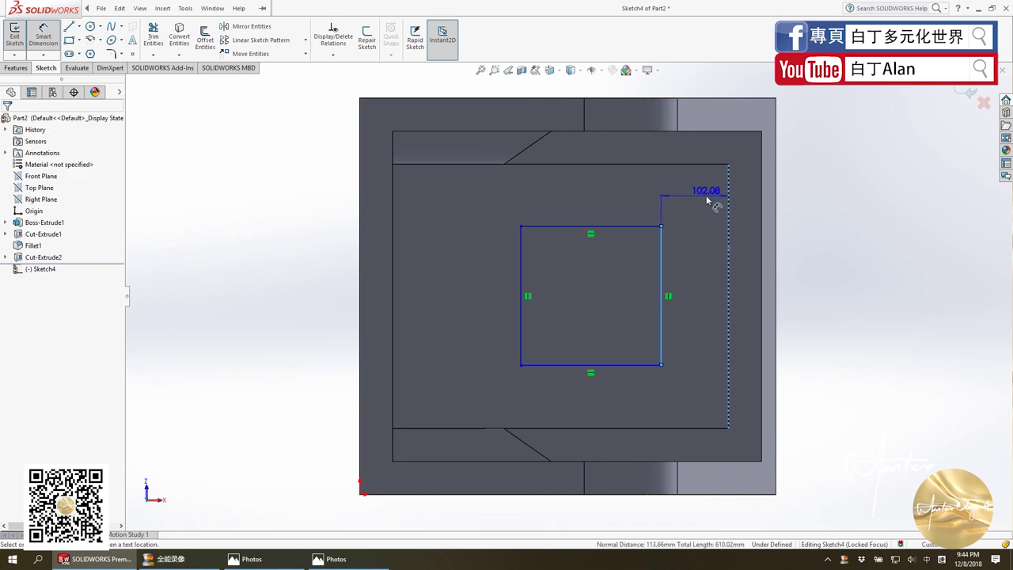
pyautogui.click(708, 201)
pyautogui.click(665, 195)
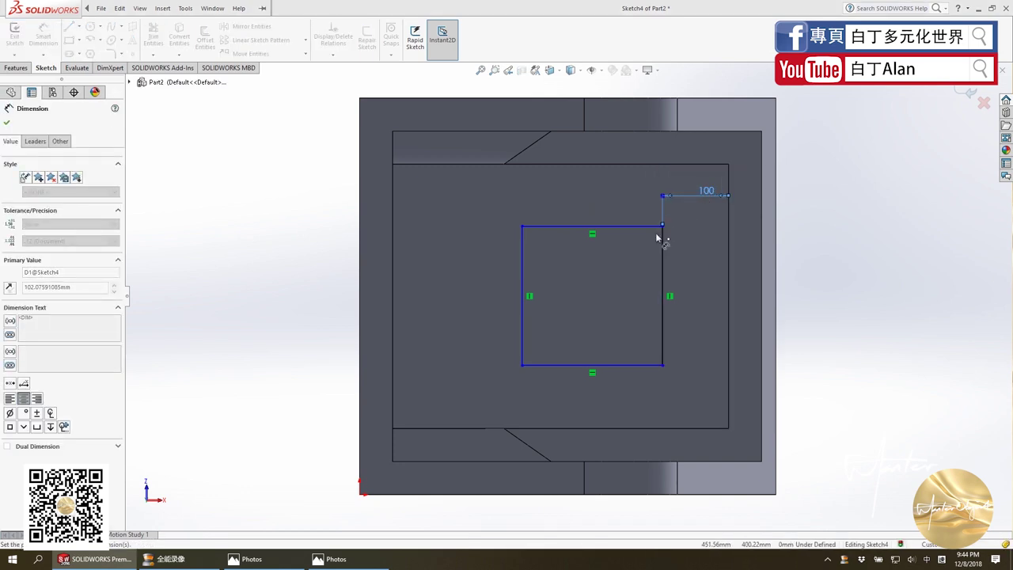
pyautogui.click(635, 229)
pyautogui.click(625, 164)
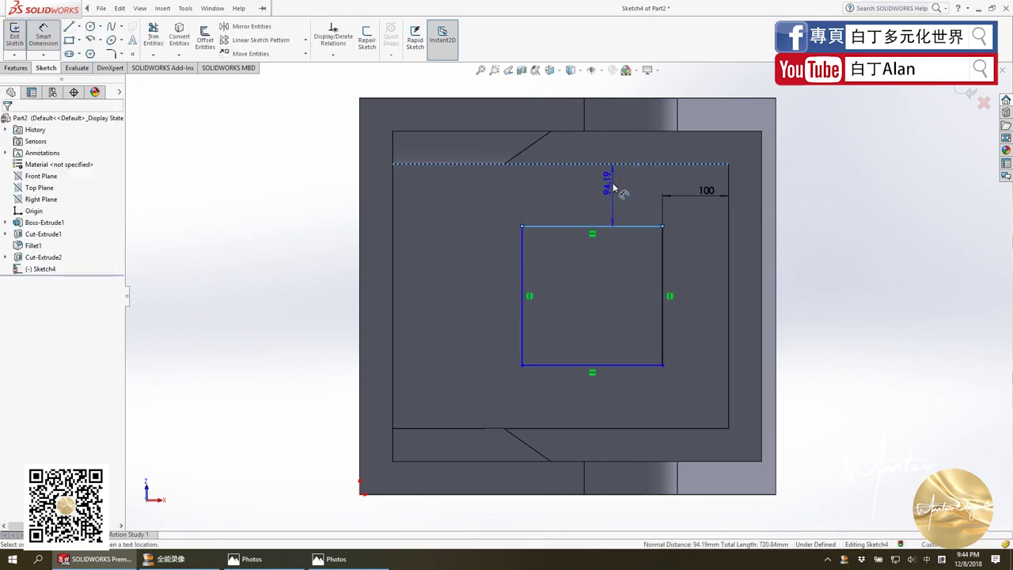
pyautogui.click(614, 188)
pyautogui.write('90.00mm')
pyautogui.press('Return')
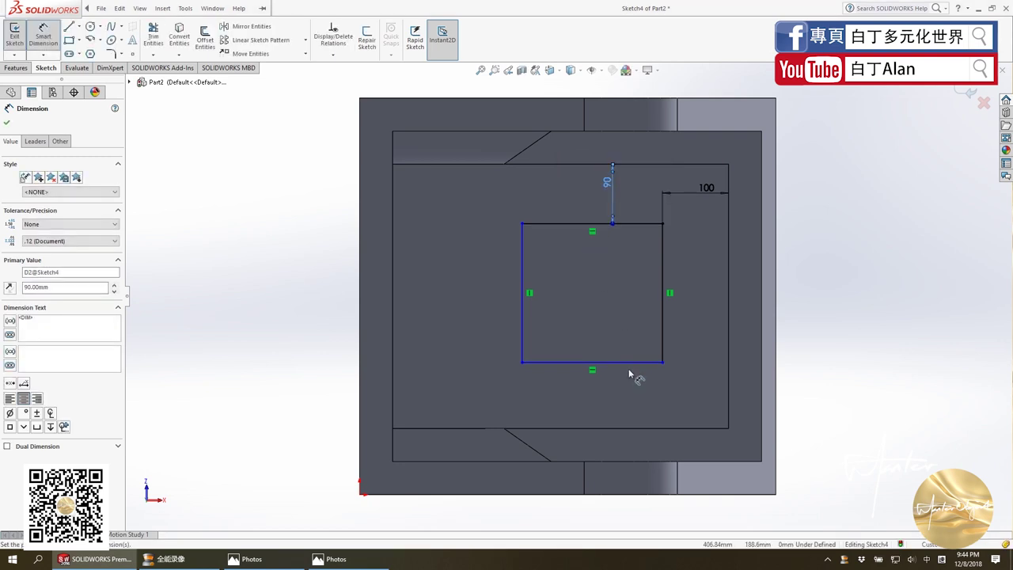
# Dimension the bottom edge 90 from the pocket edge, and discard an unneeded left-edge length dimension.
pyautogui.click(629, 362)
pyautogui.click(636, 427)
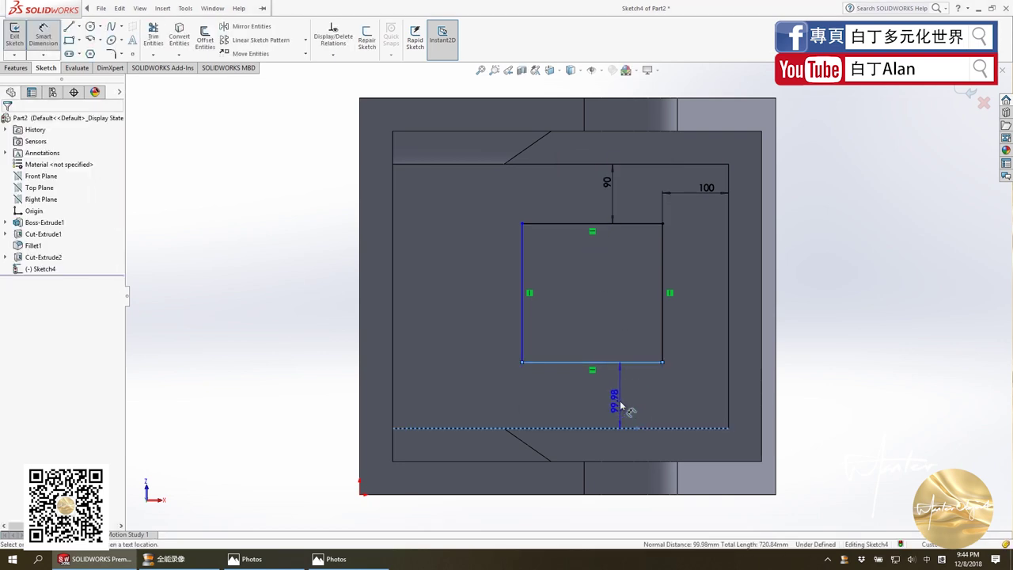
pyautogui.click(622, 405)
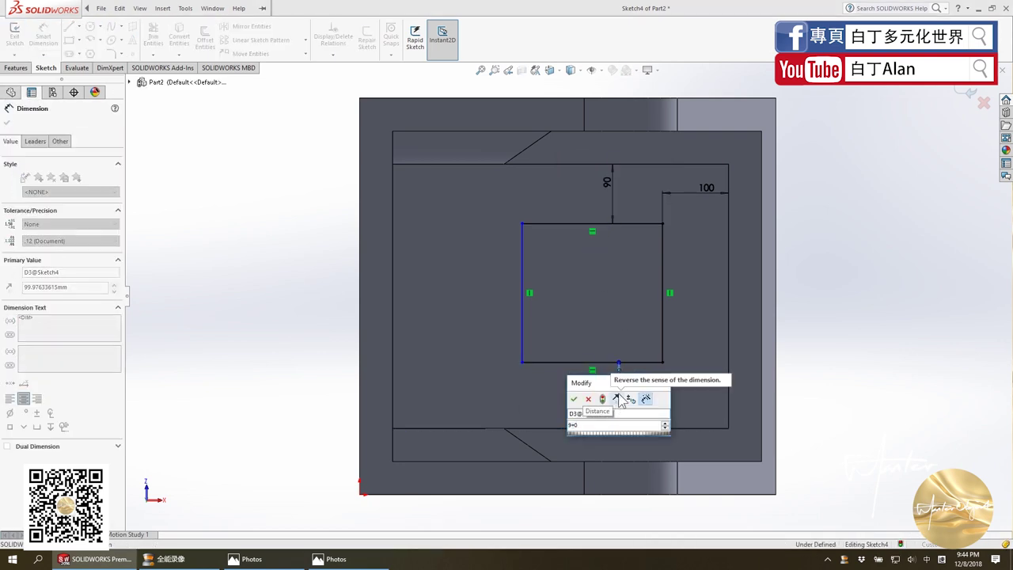
pyautogui.write('90')
pyautogui.press('Return')
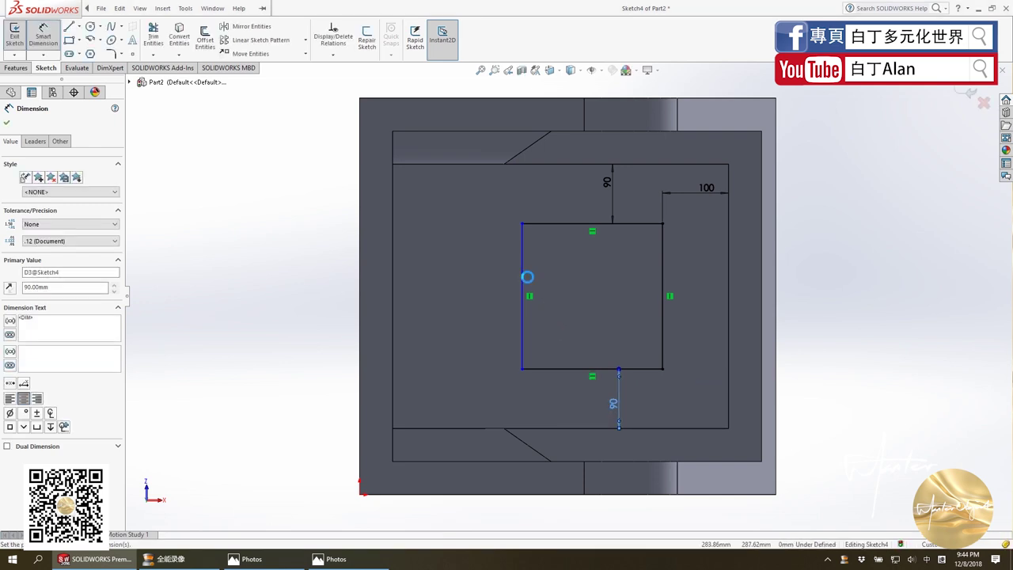
pyautogui.click(525, 276)
pyautogui.click(477, 263)
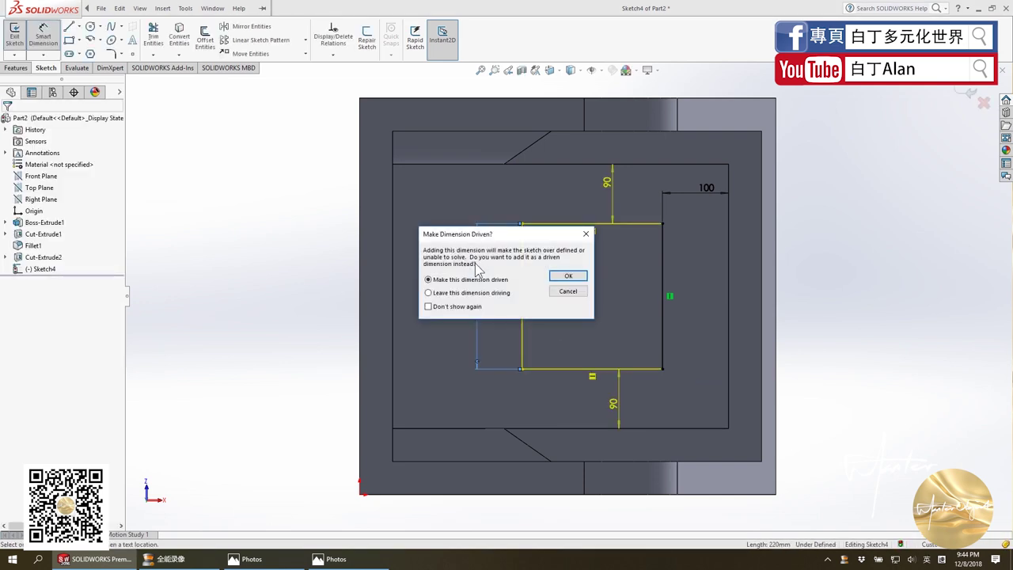
pyautogui.click(567, 291)
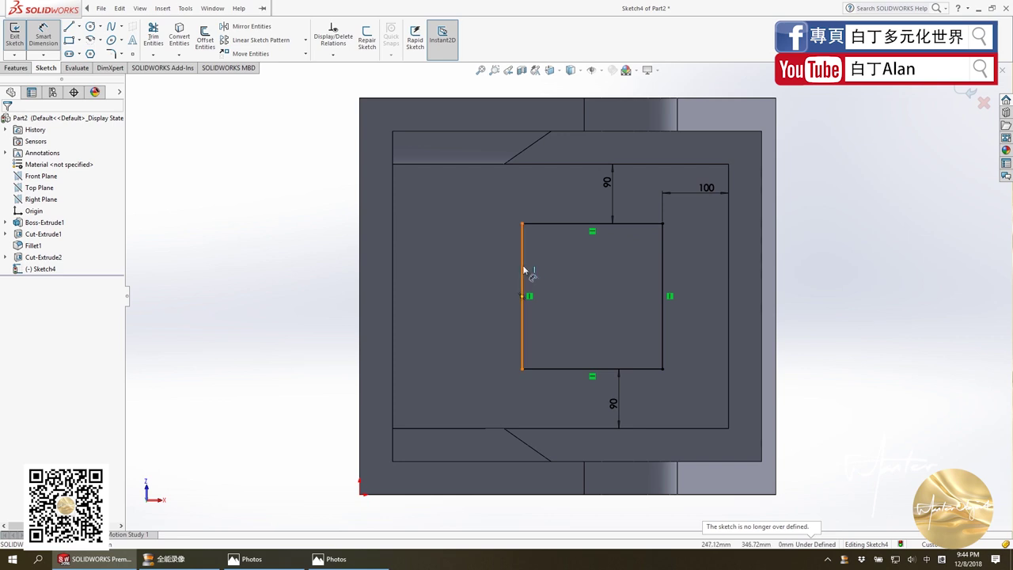
# Dimension the left edge 190 from the pocket edge to fully define the sketch.
pyautogui.click(523, 272)
pyautogui.click(393, 267)
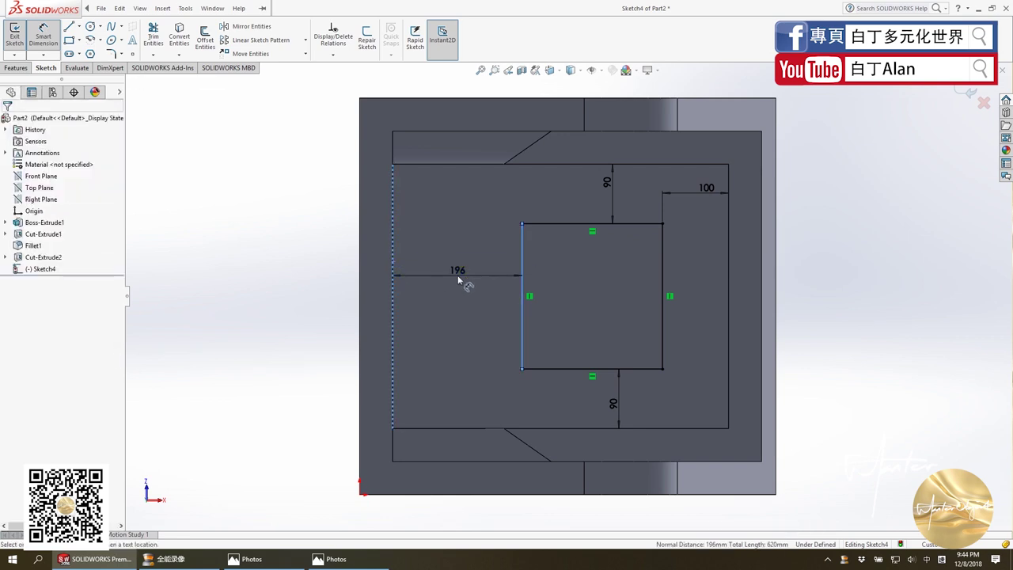
pyautogui.click(457, 275)
pyautogui.write('190')
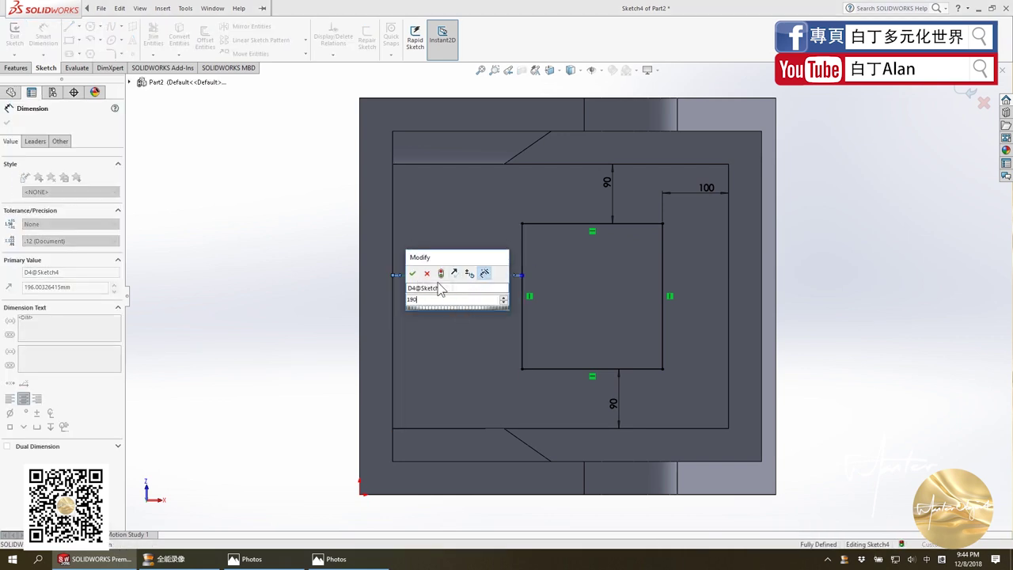
pyautogui.press('Return')
pyautogui.click(6, 124)
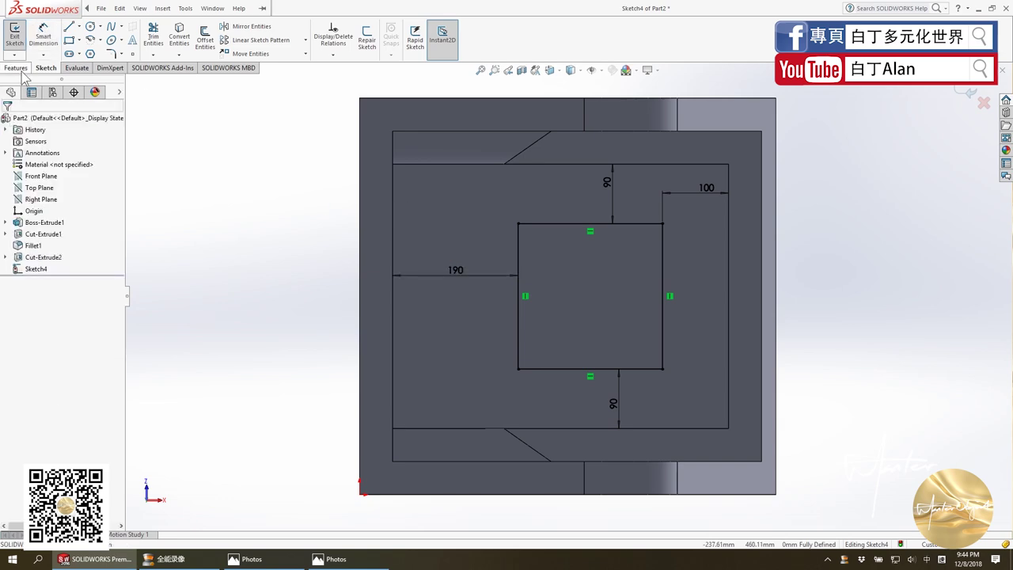
pyautogui.click(15, 67)
# Cut the sketched rectangle 180 mm deep as a blind extruded cut.
pyautogui.click(170, 44)
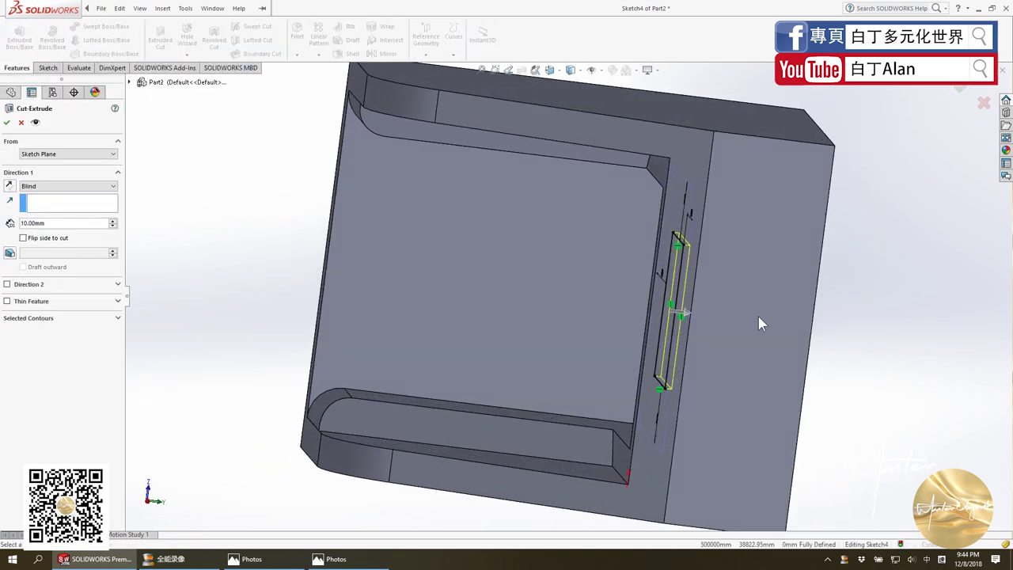
pyautogui.moveTo(687, 311); pyautogui.dragTo(746, 317)
pyautogui.moveTo(746, 317); pyautogui.dragTo(780, 309, button='middle')
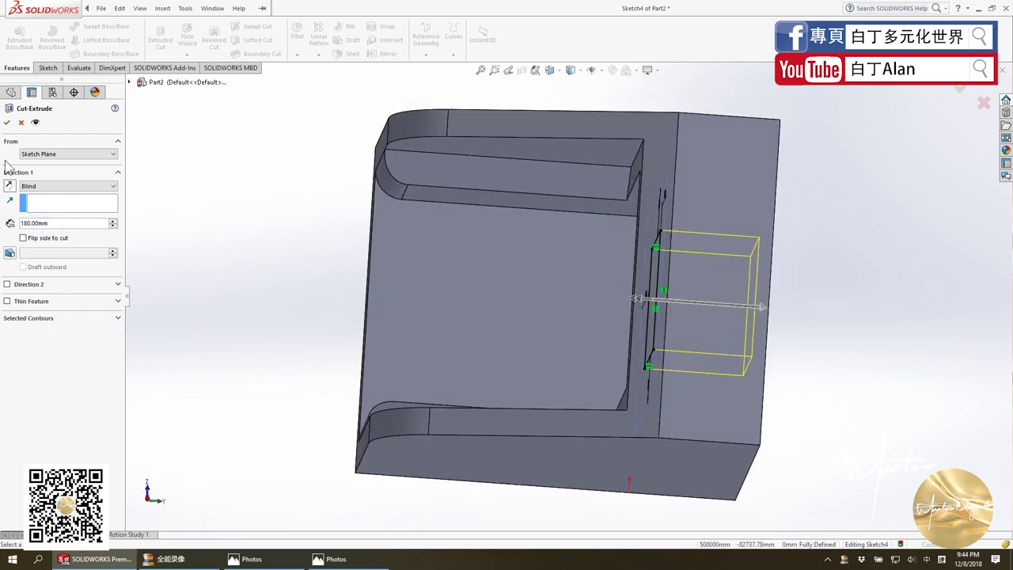
pyautogui.click(7, 124)
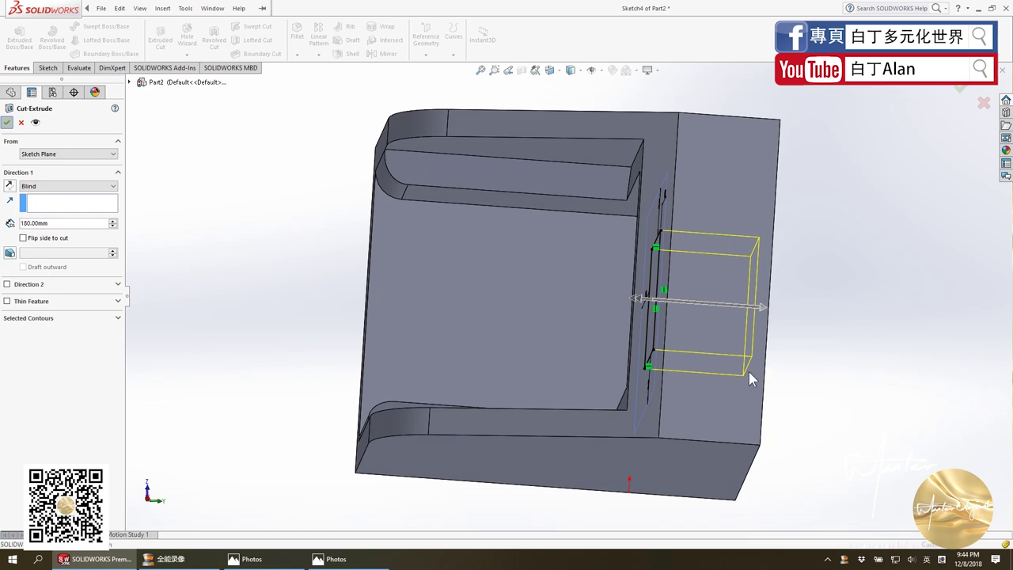
pyautogui.moveTo(729, 357); pyautogui.dragTo(715, 371, button='middle')
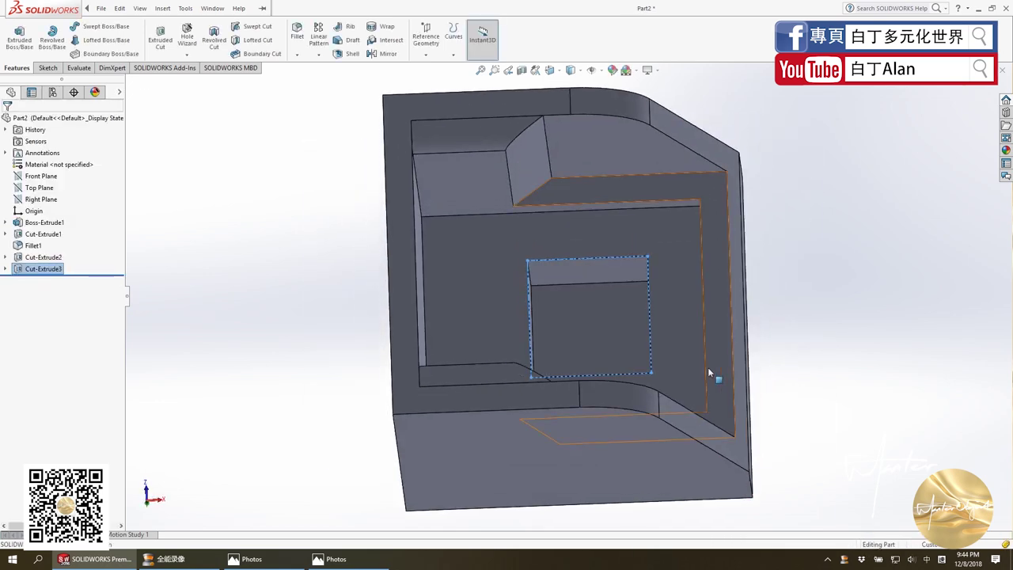
# Compare the model with both reference photos, then reopen Sketch4 under Cut-Extrude3 for editing.
pyautogui.click(261, 560)
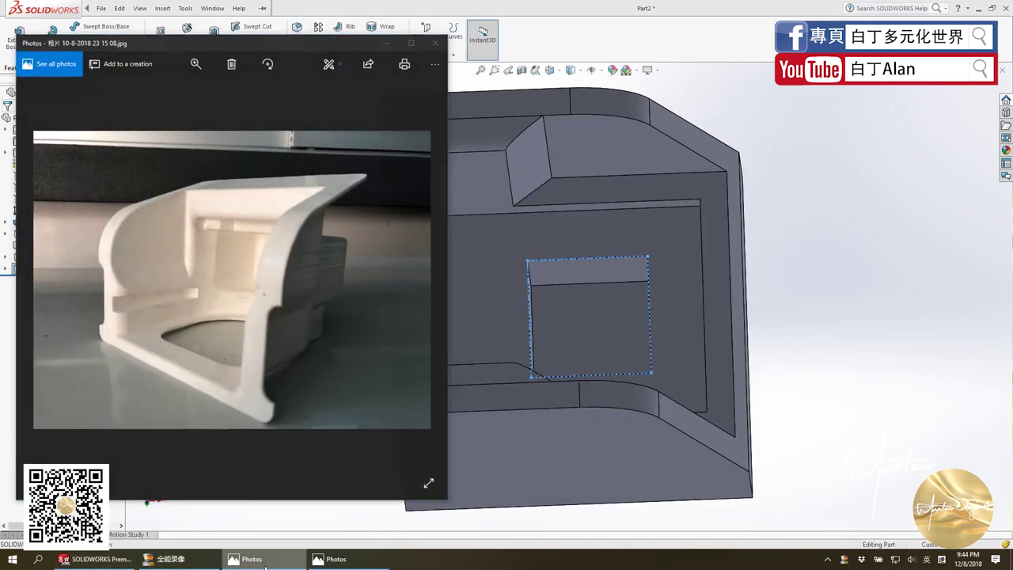
pyautogui.click(266, 562)
pyautogui.click(349, 562)
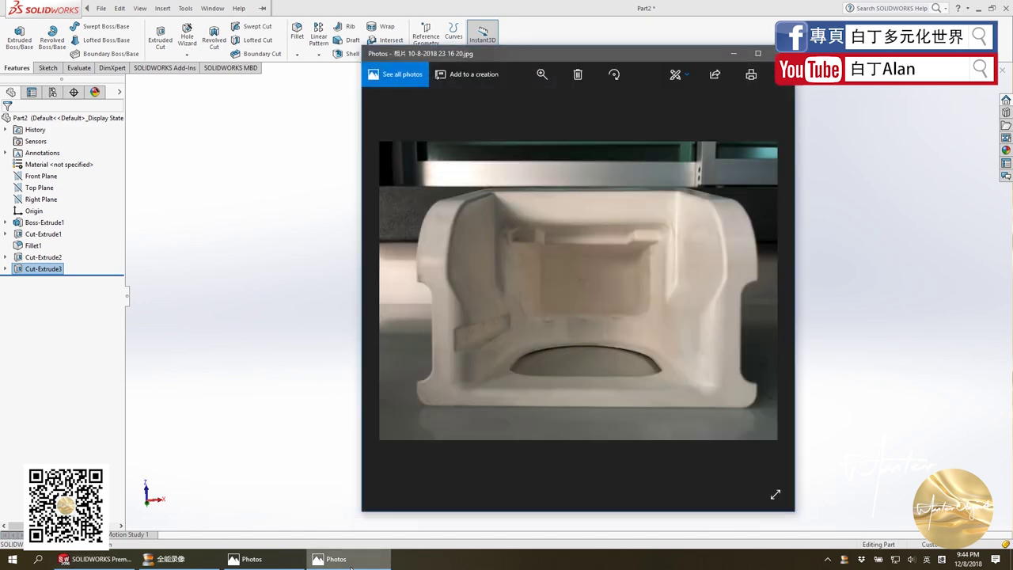
pyautogui.click(350, 563)
pyautogui.click(6, 269)
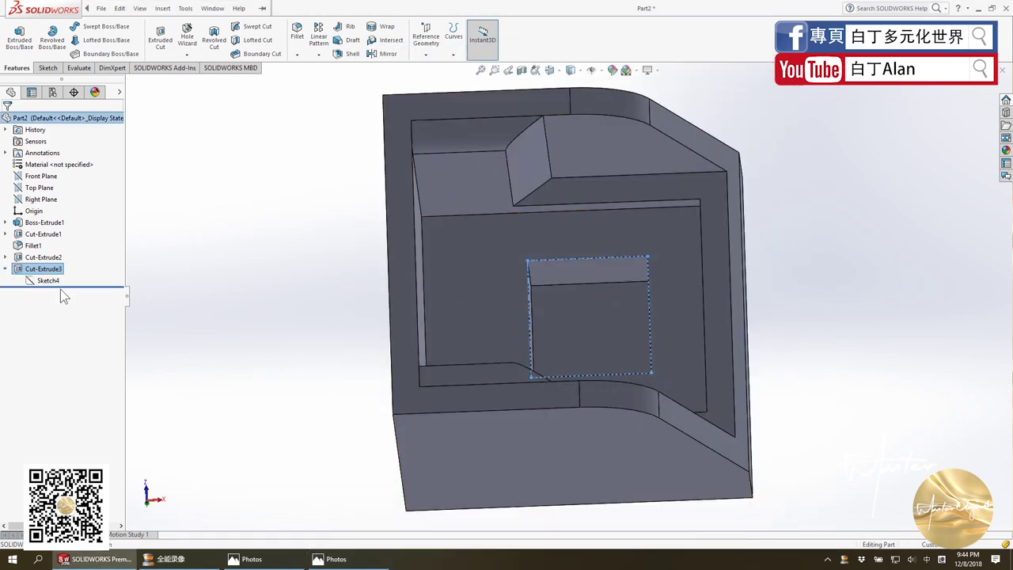
pyautogui.click(48, 281)
pyautogui.rightClick(47, 280)
pyautogui.click(62, 252)
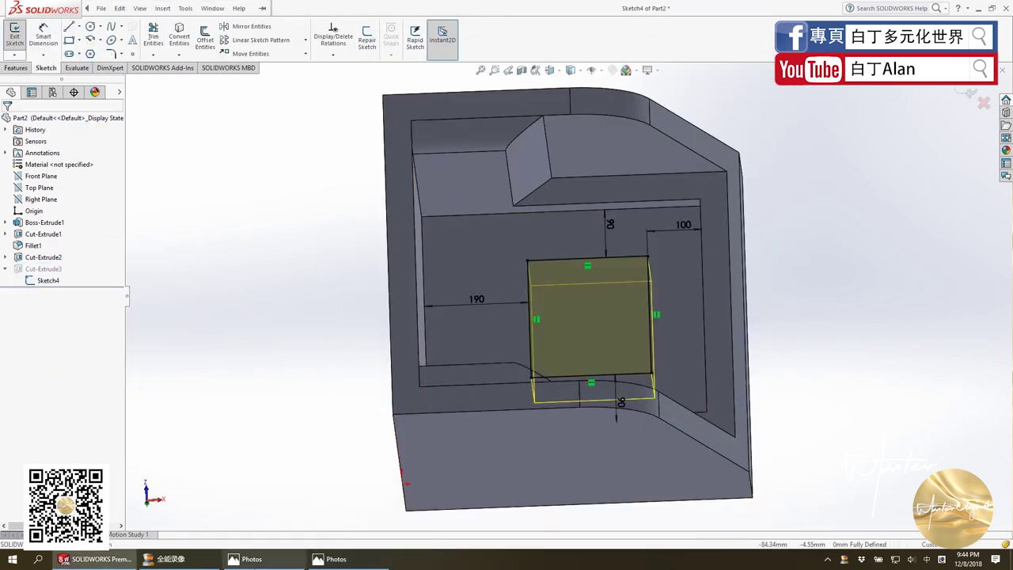
# Check the front reference photo, then change the rectangle's top offset from 90 to 30.
pyautogui.click(348, 559)
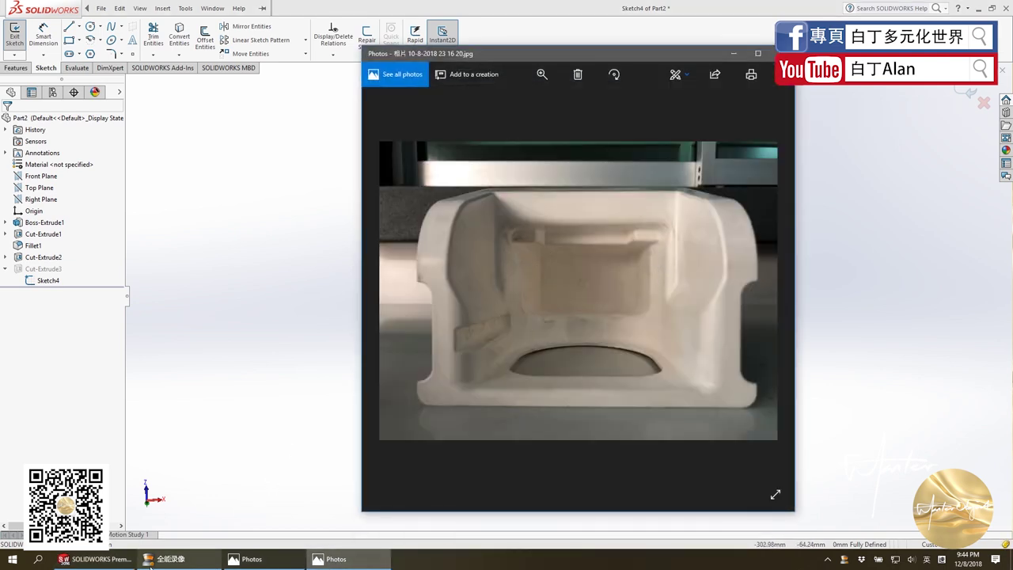
pyautogui.click(114, 560)
pyautogui.moveTo(579, 360); pyautogui.dragTo(674, 290, button='middle')
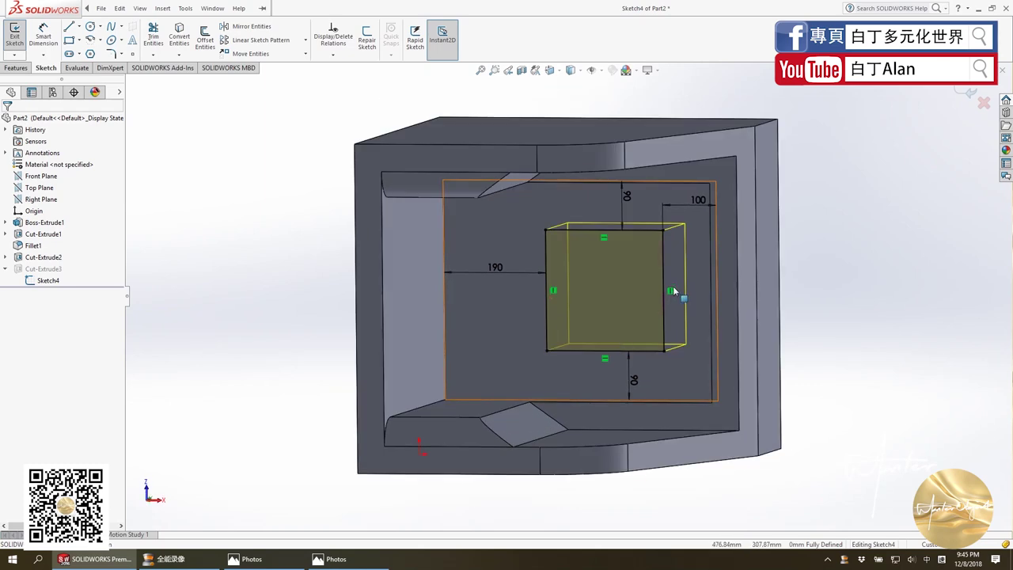
pyautogui.scroll(-3, 673, 289)
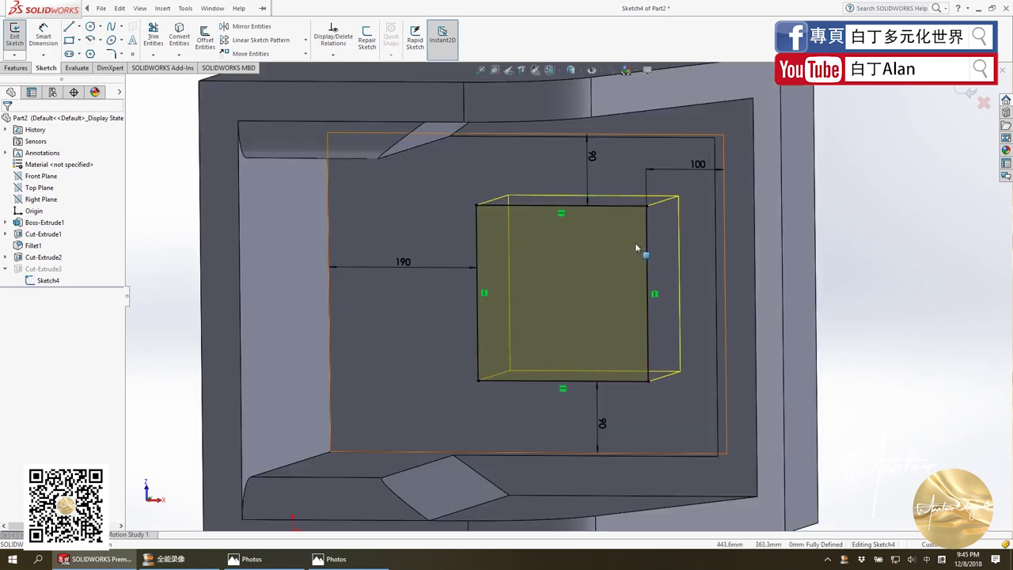
pyautogui.doubleClick(592, 158)
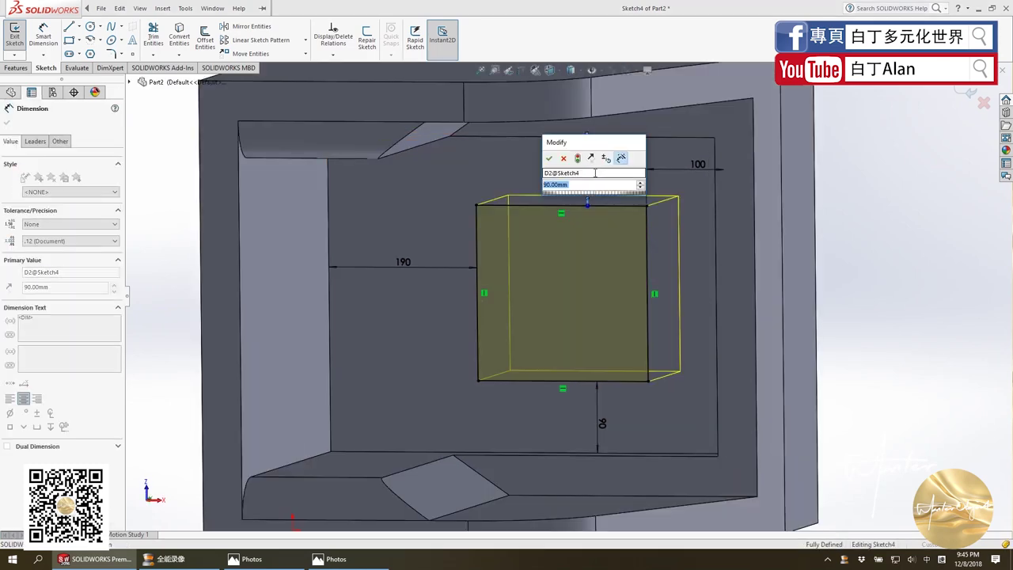
pyautogui.press('Return')
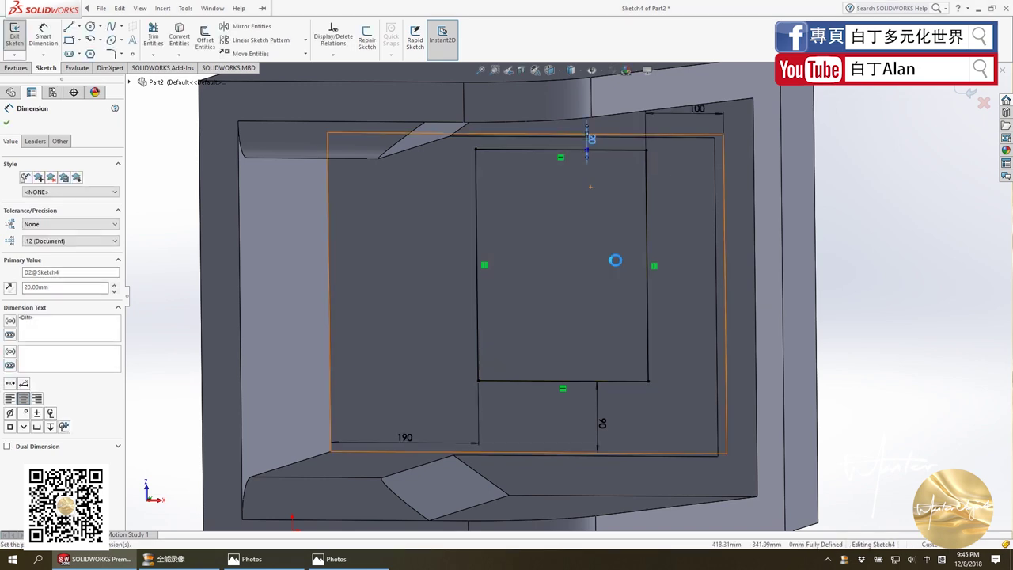
pyautogui.doubleClick(587, 156)
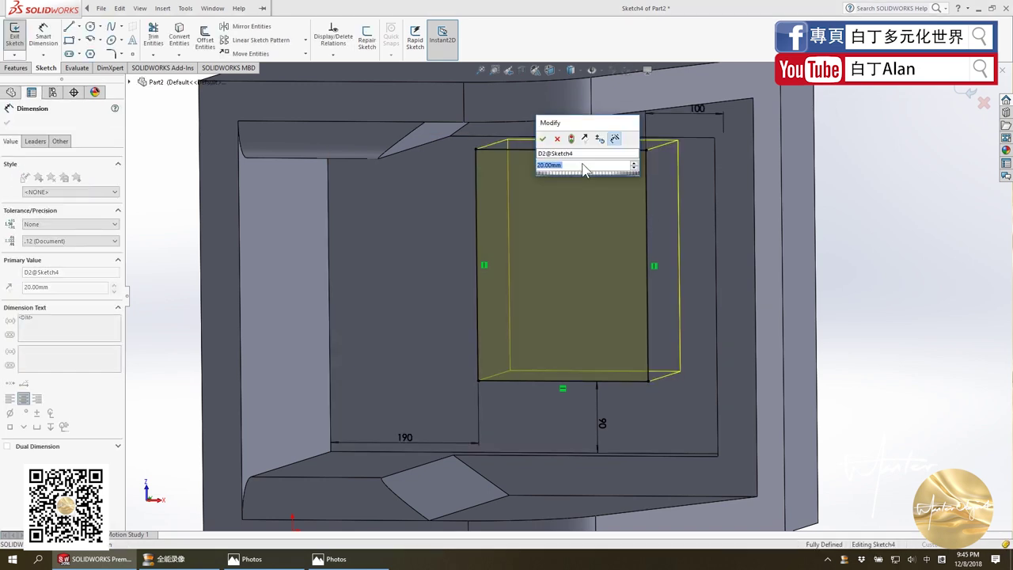
pyautogui.write('30')
pyautogui.press('Return')
# Set the bottom offset to 30 and the right offset to 50, rebuild the cut, and show the side photo.
pyautogui.doubleClick(599, 419)
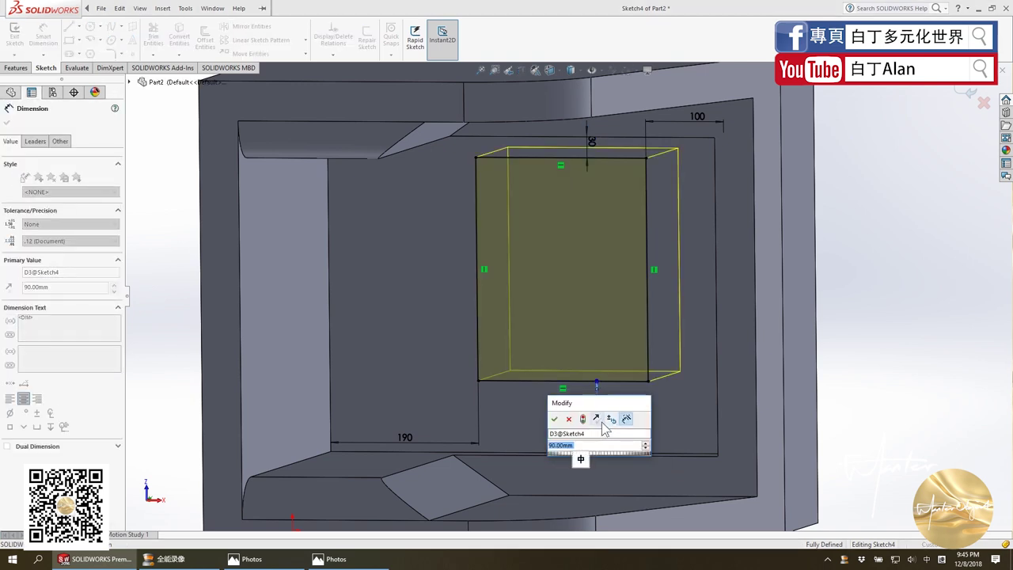
pyautogui.write('30')
pyautogui.press('Return')
pyautogui.doubleClick(697, 119)
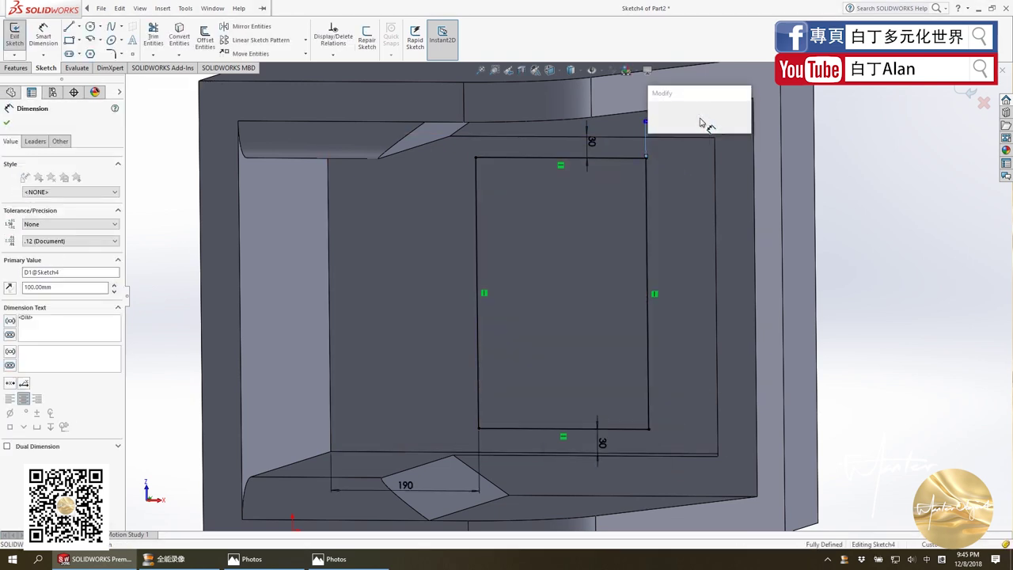
pyautogui.write('50')
pyautogui.press('Return')
pyautogui.click(702, 204)
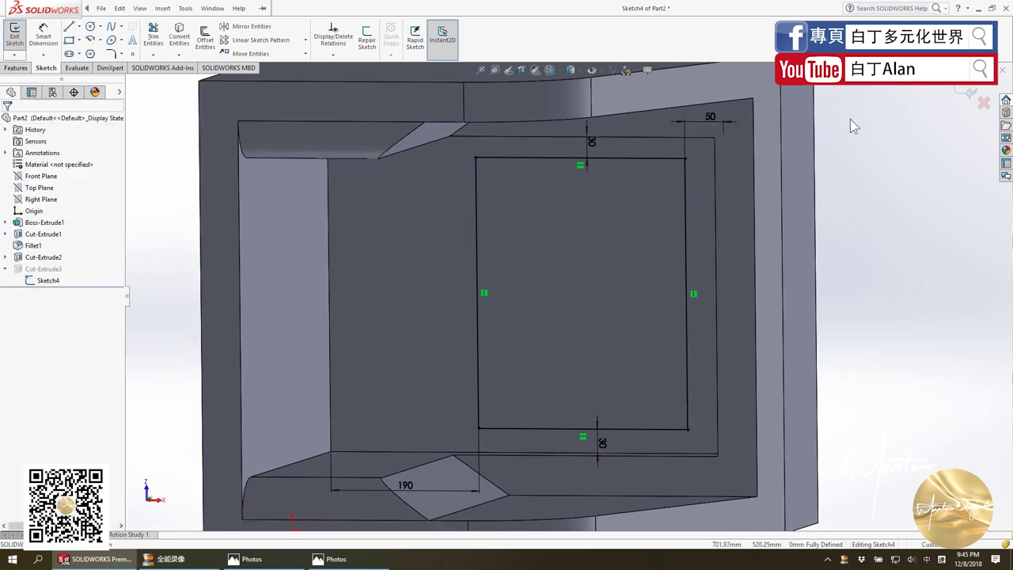
pyautogui.click(968, 93)
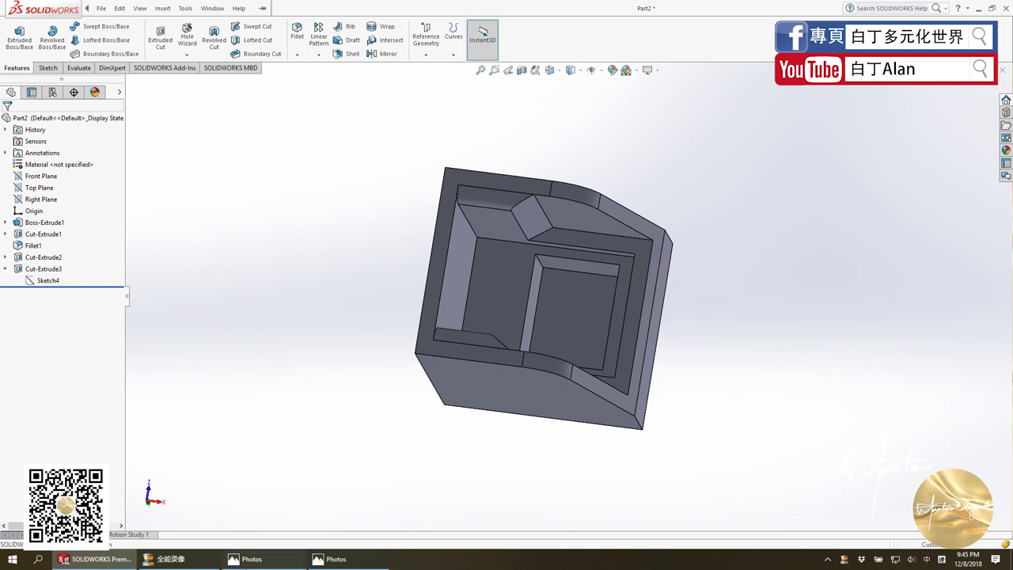
pyautogui.click(251, 564)
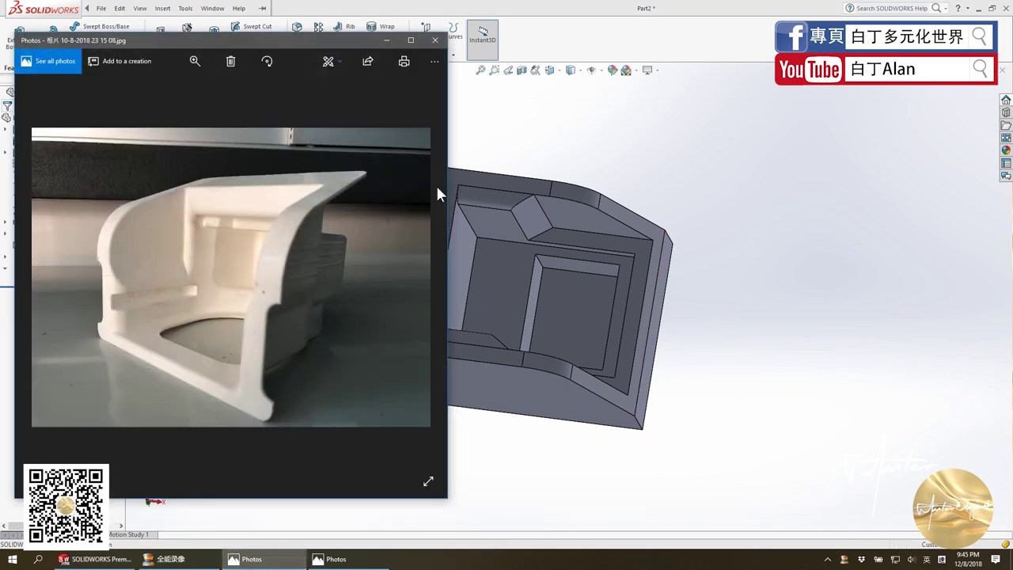
# Start a fillet on the top inner edge, then cancel it without applying.
pyautogui.click(608, 142)
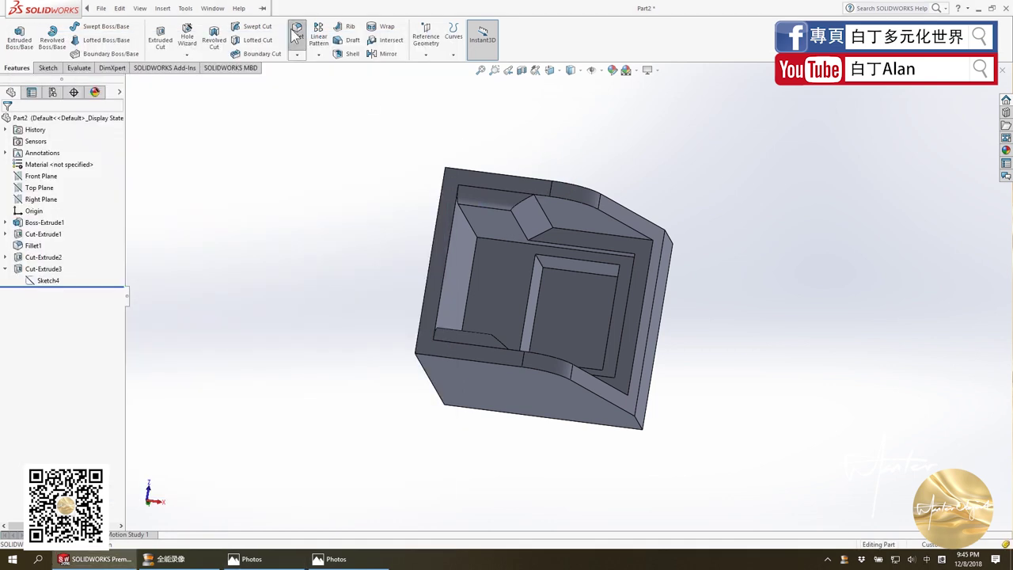
pyautogui.click(296, 34)
pyautogui.click(603, 254)
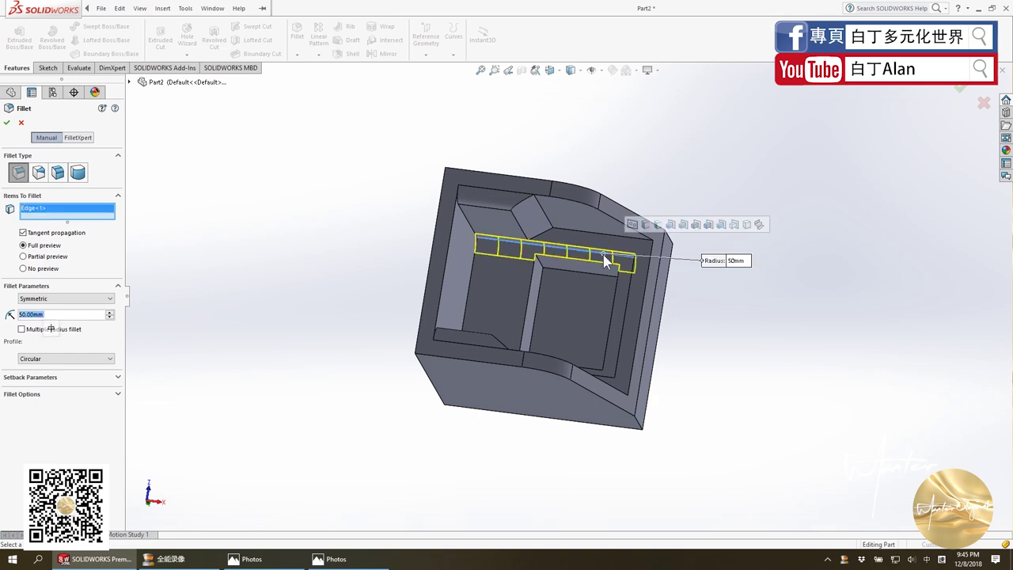
pyautogui.click(21, 122)
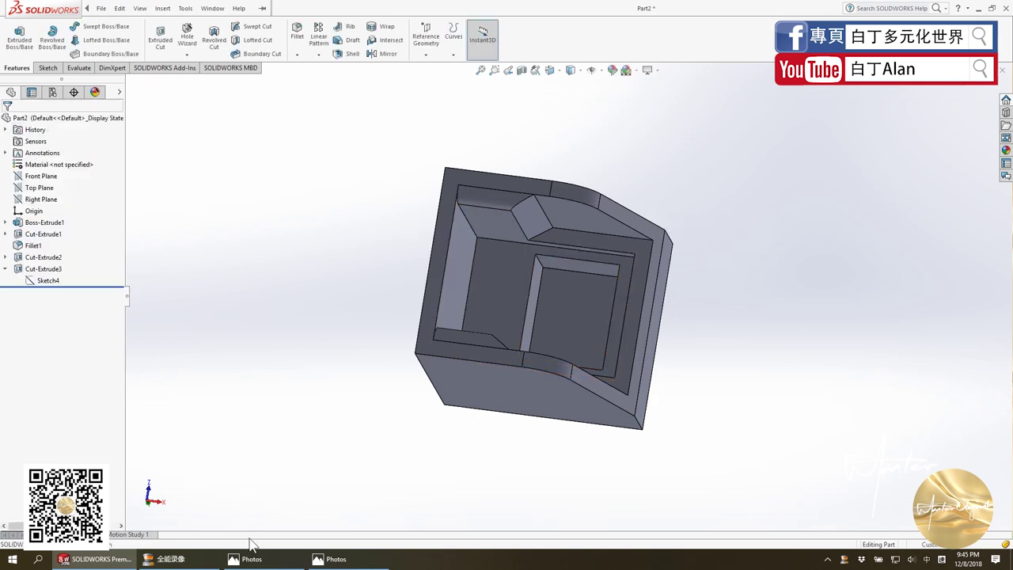
# Compare the side-view and front-view photos of the holder, then return to the model.
pyautogui.click(252, 558)
pyautogui.click(251, 558)
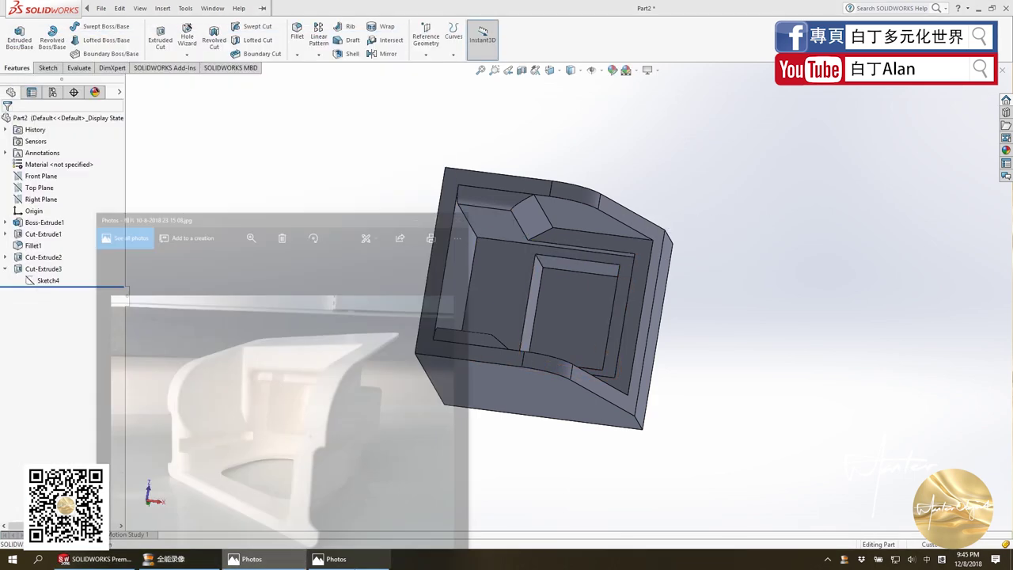
pyautogui.click(336, 559)
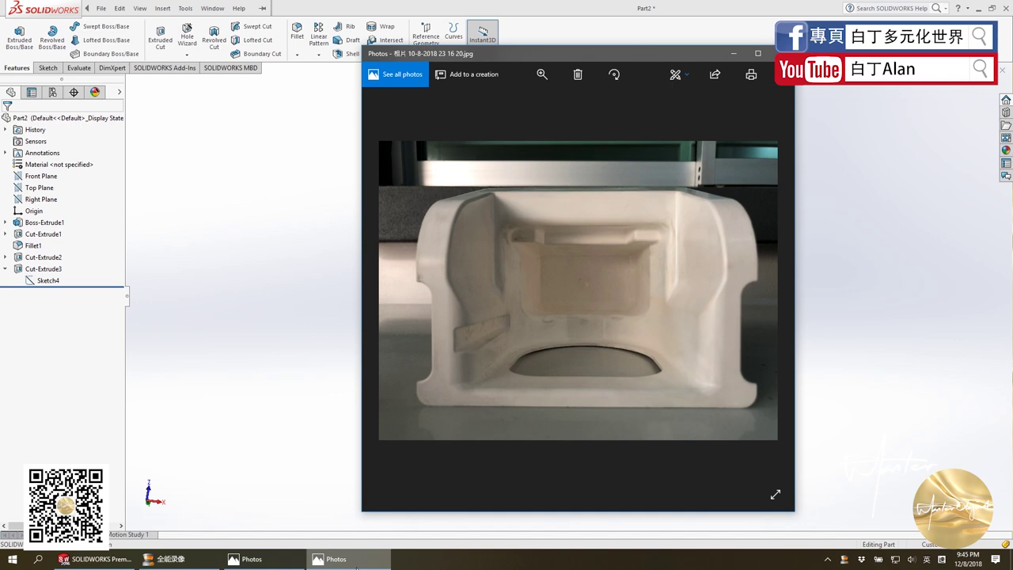
pyautogui.click(356, 567)
pyautogui.click(356, 567)
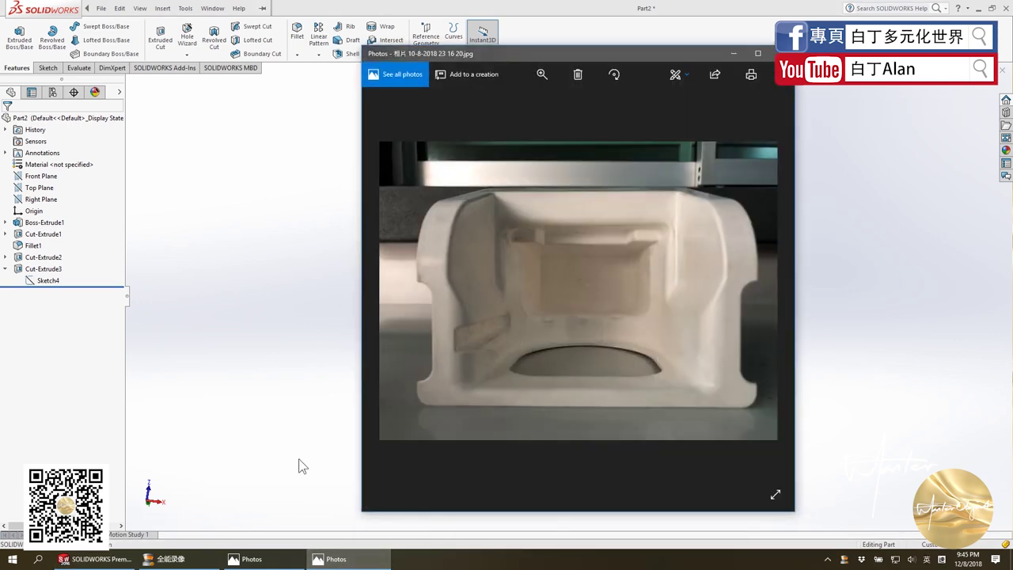
pyautogui.click(251, 559)
pyautogui.click(231, 516)
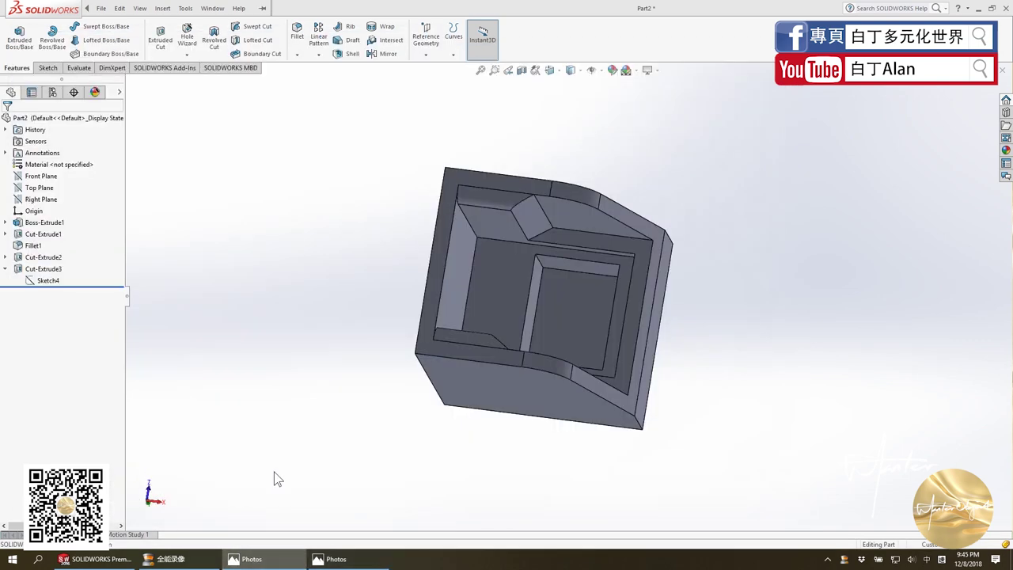
# Edit Cut-Extrude1 and set its depth to 400 mm.
pyautogui.moveTo(479, 304); pyautogui.dragTo(452, 269, button='middle')
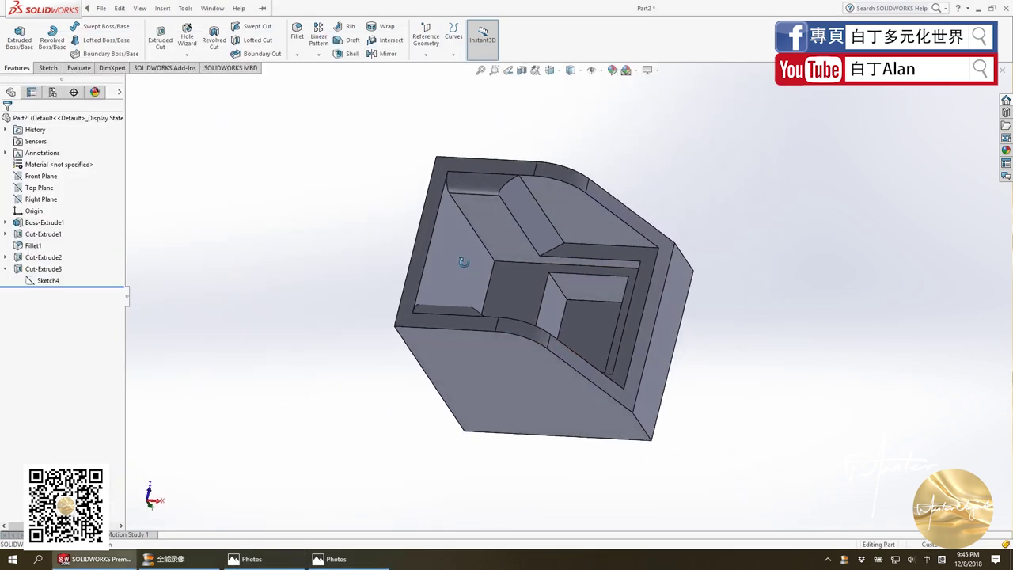
pyautogui.doubleClick(519, 238)
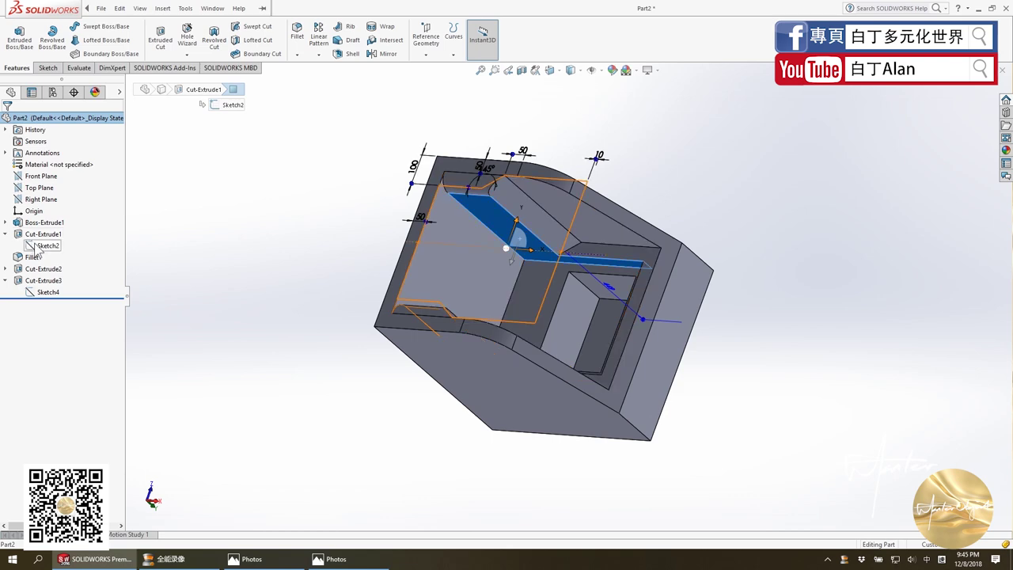
pyautogui.click(32, 234)
pyautogui.rightClick(36, 235)
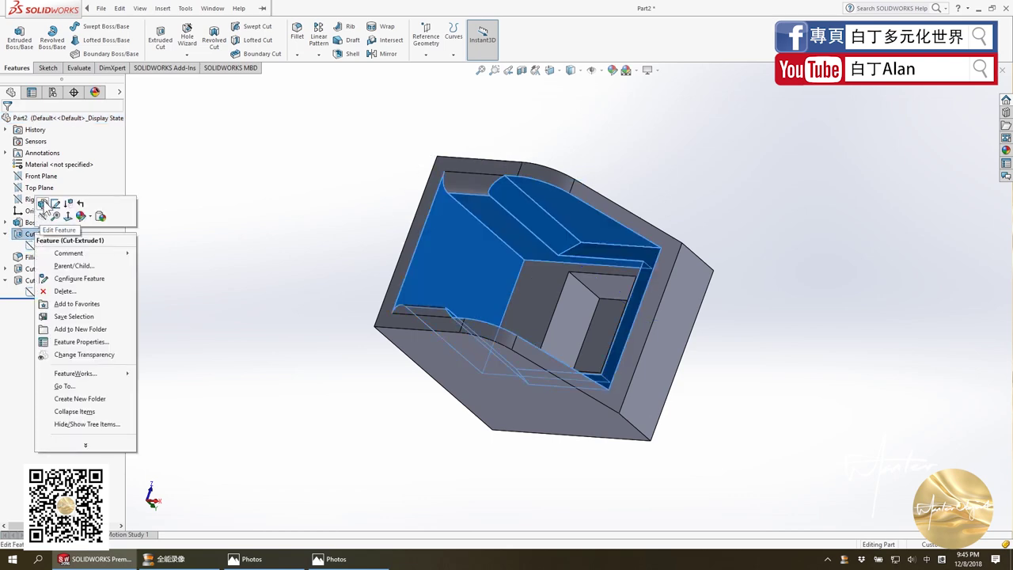
pyautogui.click(44, 204)
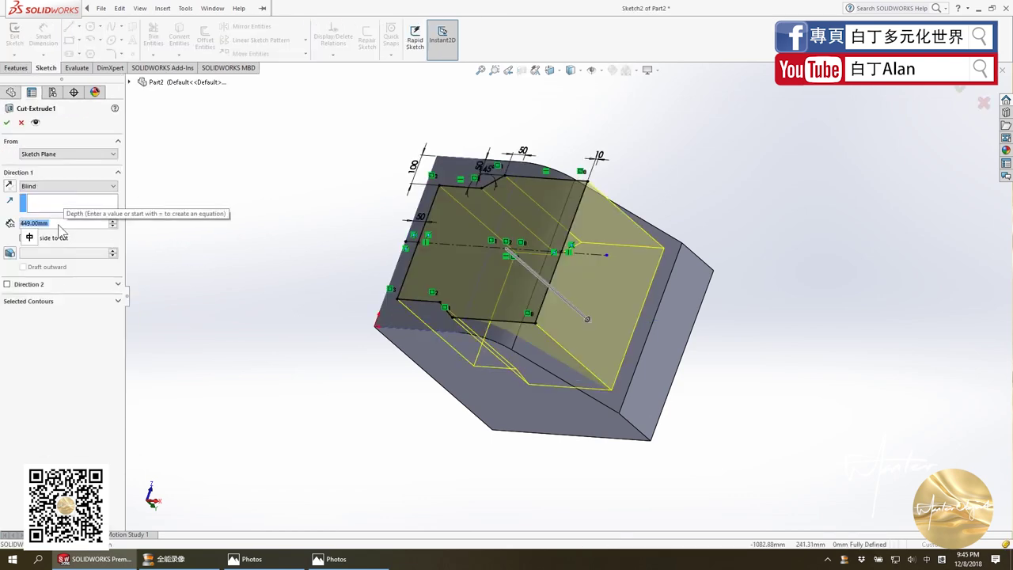
pyautogui.write('400')
pyautogui.press('Return')
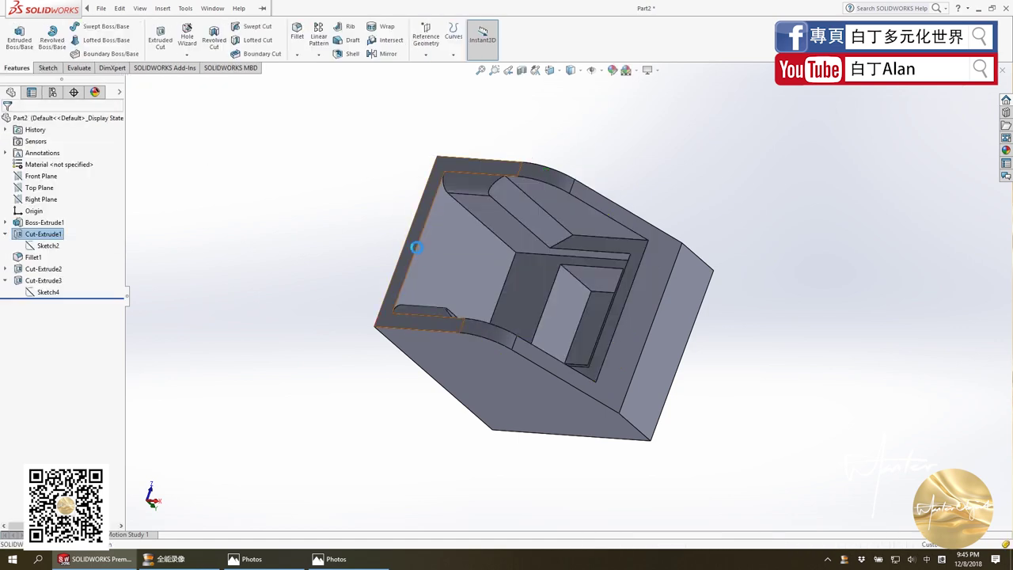
# Edit Cut-Extrude2 and deepen the inner rectangular cut to 150 mm.
pyautogui.click(598, 255)
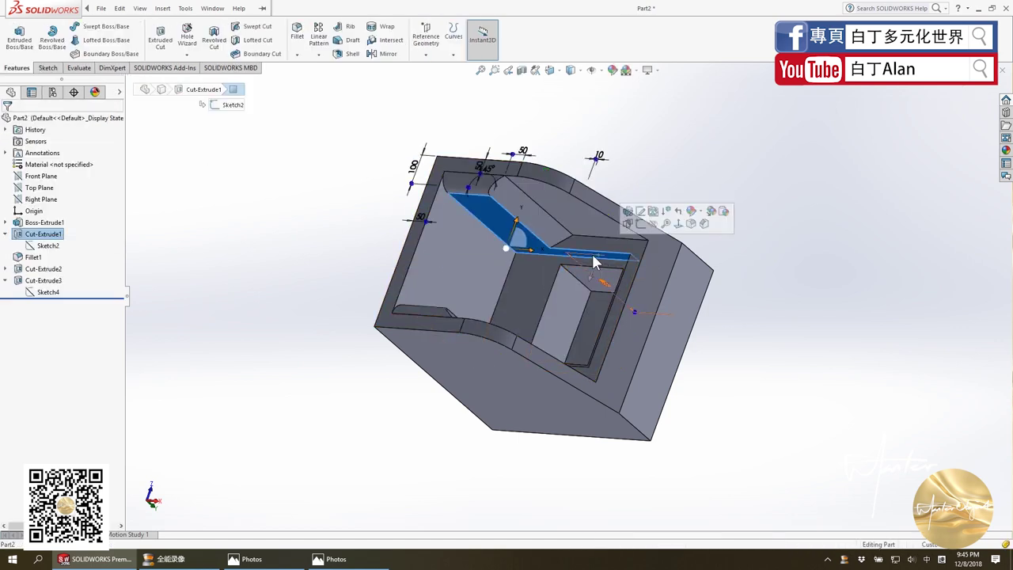
pyautogui.click(31, 270)
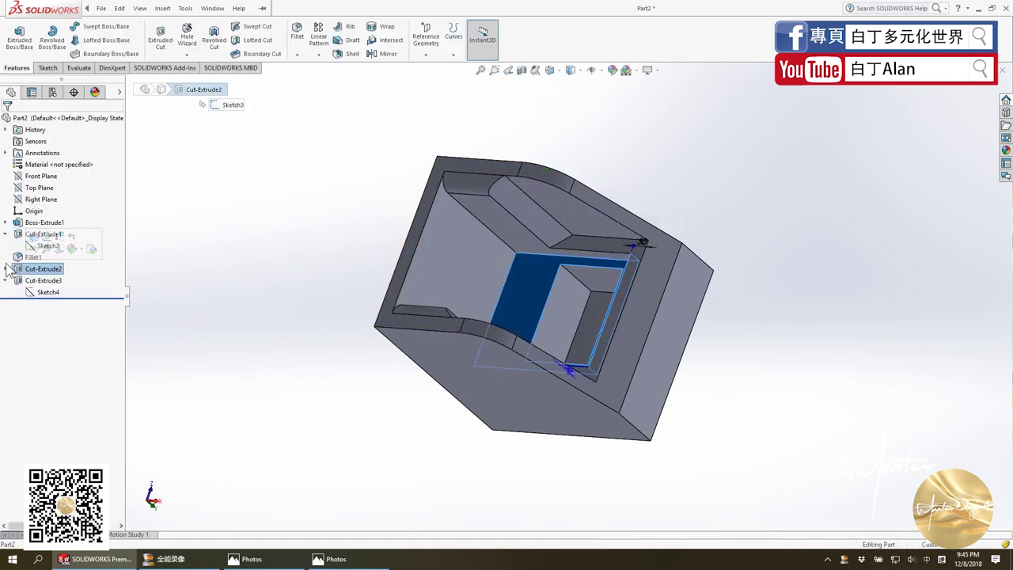
pyautogui.click(6, 268)
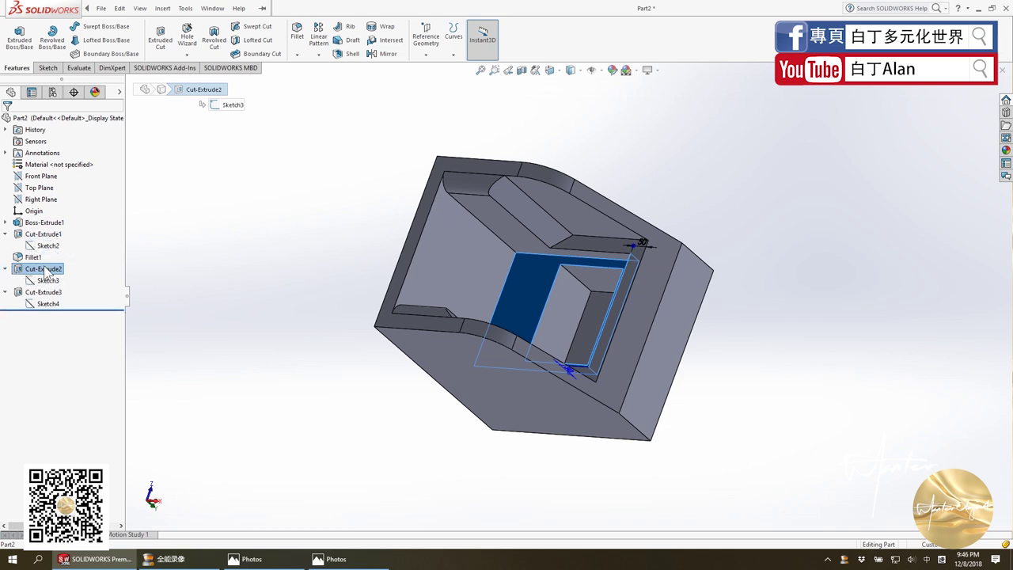
pyautogui.rightClick(47, 273)
pyautogui.click(64, 241)
pyautogui.write('100')
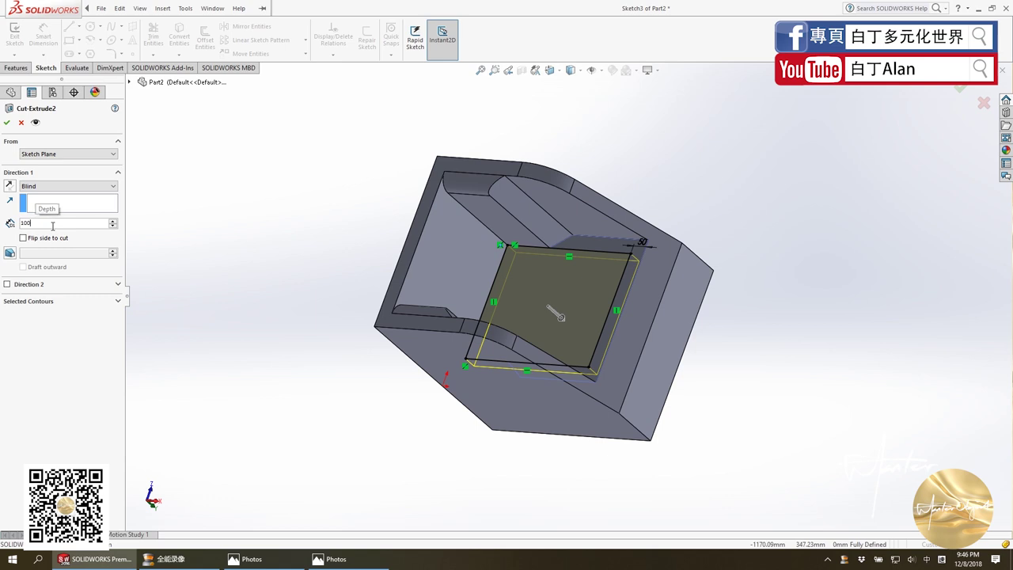
pyautogui.press('Return')
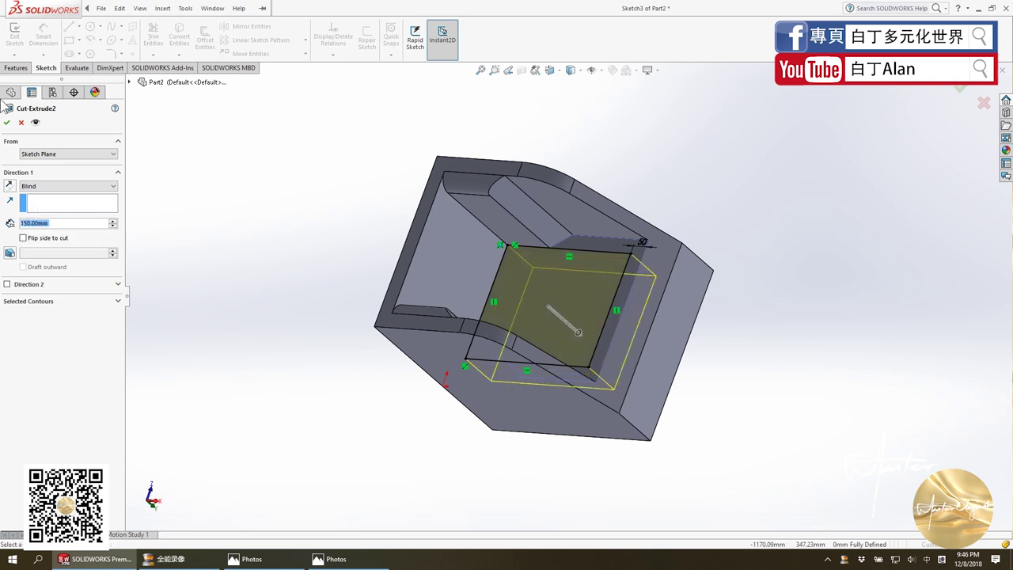
pyautogui.click(7, 121)
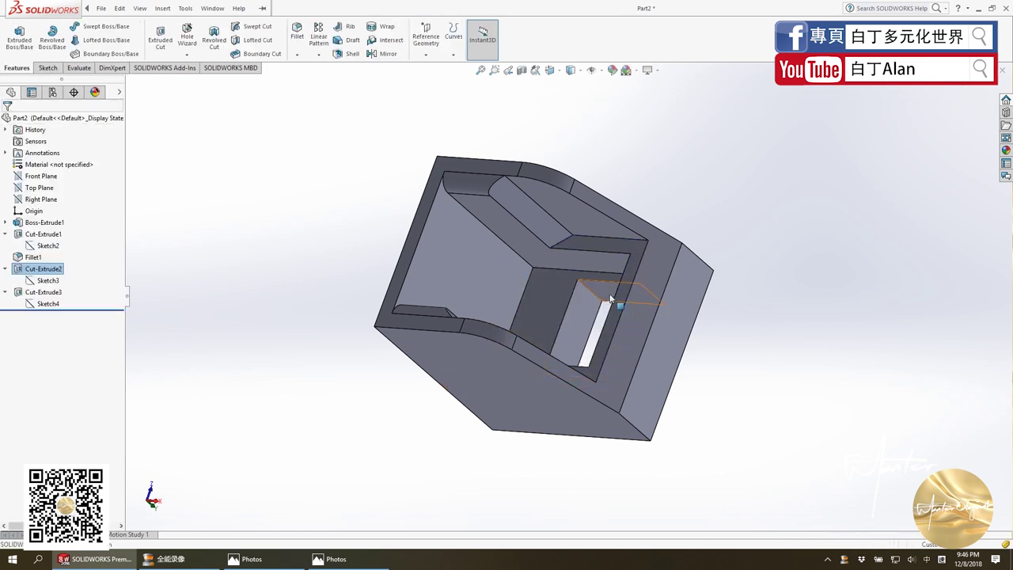
# Re-edit Cut-Extrude1 and reduce its depth to about 380 mm.
pyautogui.click(43, 233)
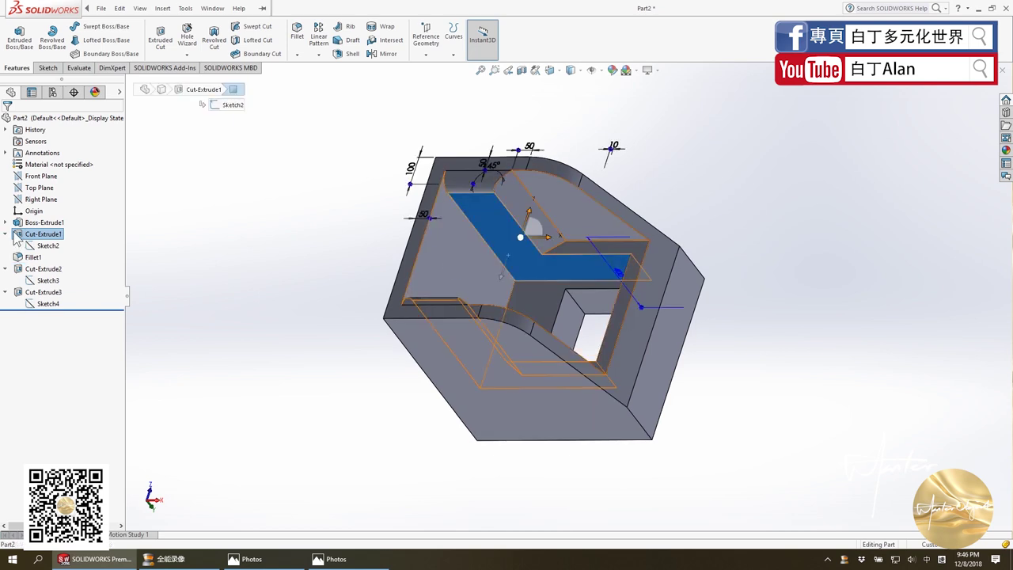
pyautogui.rightClick(22, 233)
pyautogui.click(22, 202)
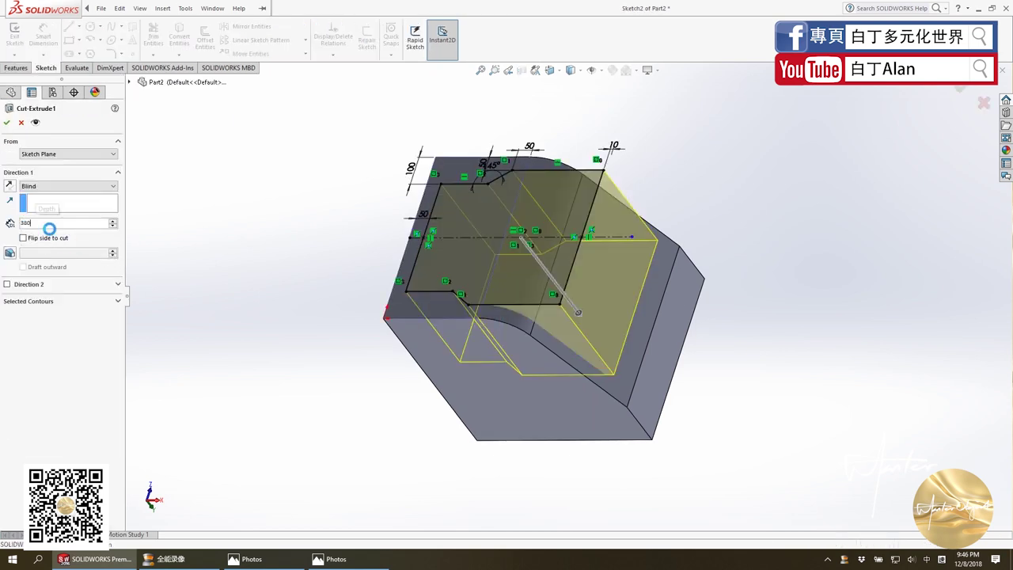
pyautogui.press('Return')
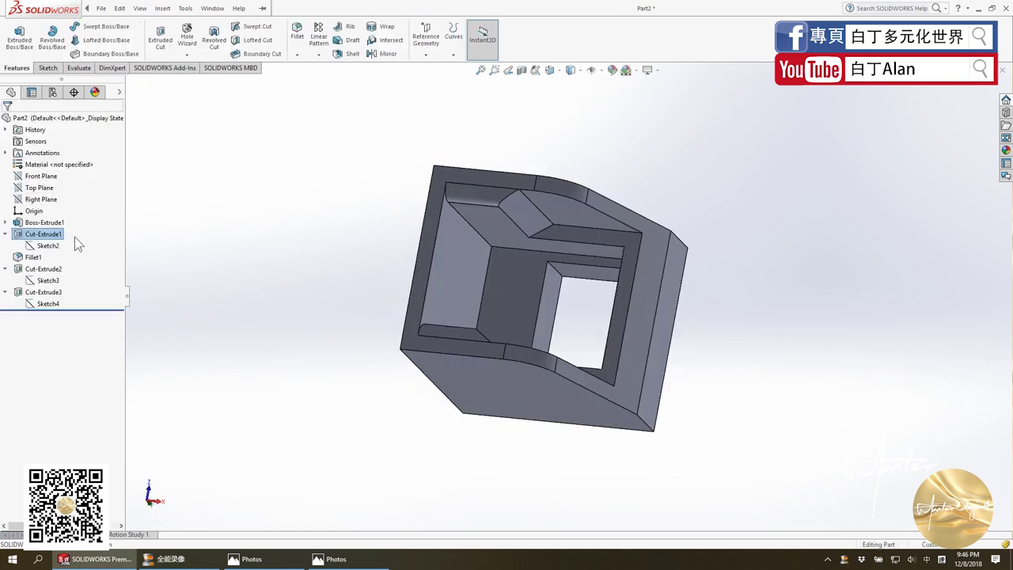
pyautogui.rightClick(53, 231)
pyautogui.click(59, 201)
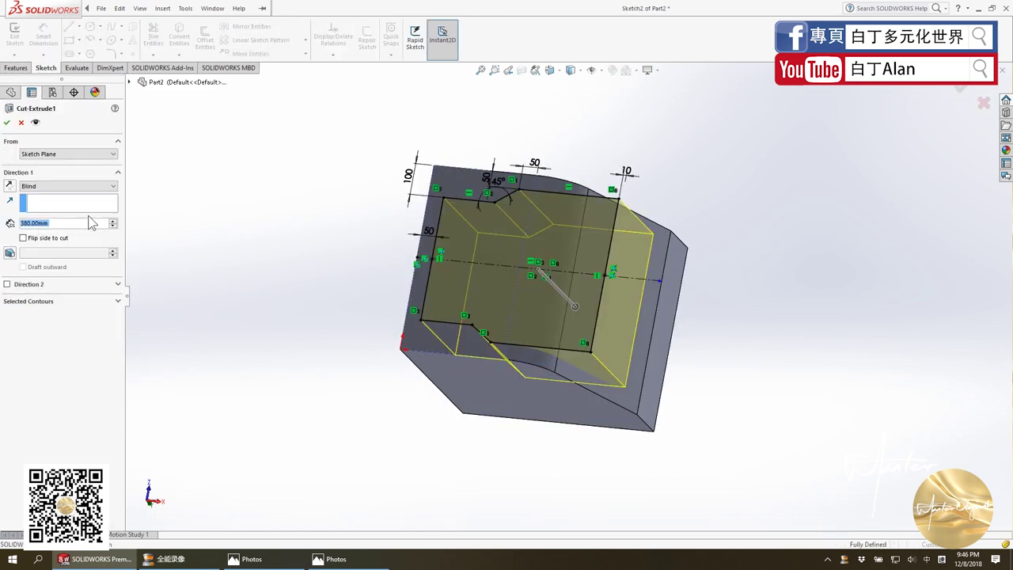
pyautogui.press('Return')
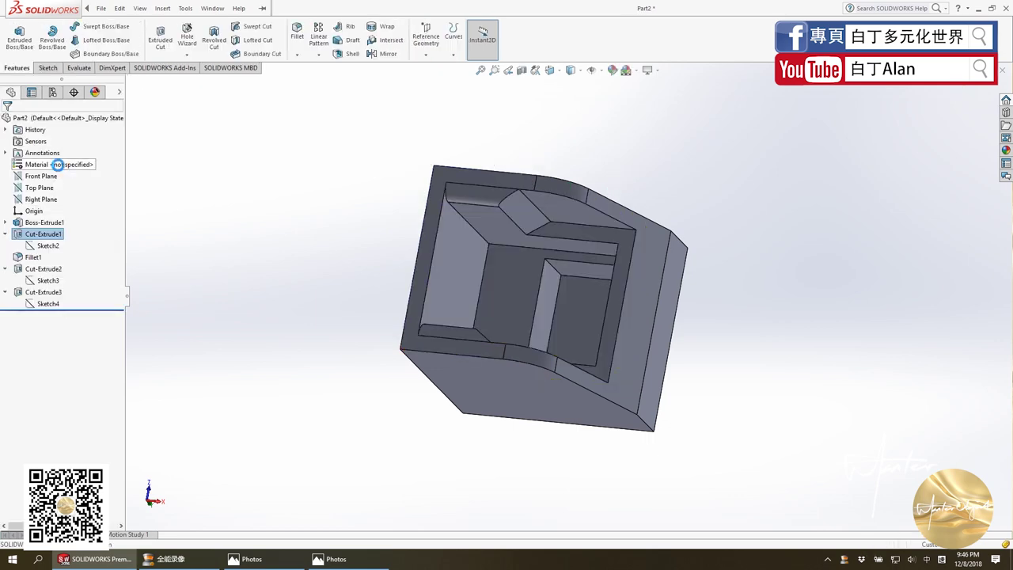
pyautogui.scroll(-3, 566, 364)
pyautogui.moveTo(565, 362)
pyautogui.mouseDown(button='middle')
pyautogui.moveTo(580, 334)
pyautogui.moveTo(512, 300)
pyautogui.mouseUp(button='middle')
pyautogui.click(534, 302)
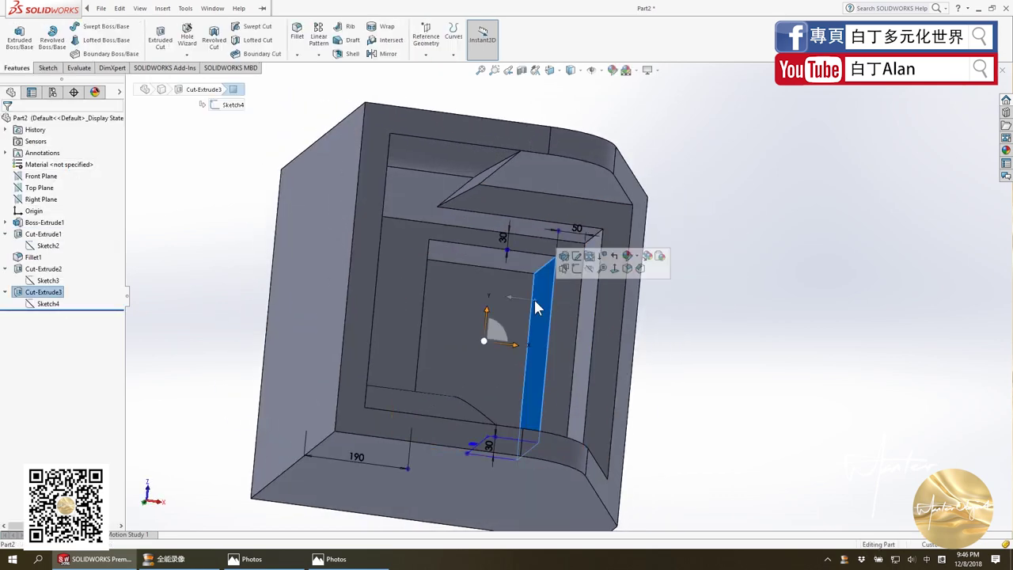
pyautogui.click(251, 559)
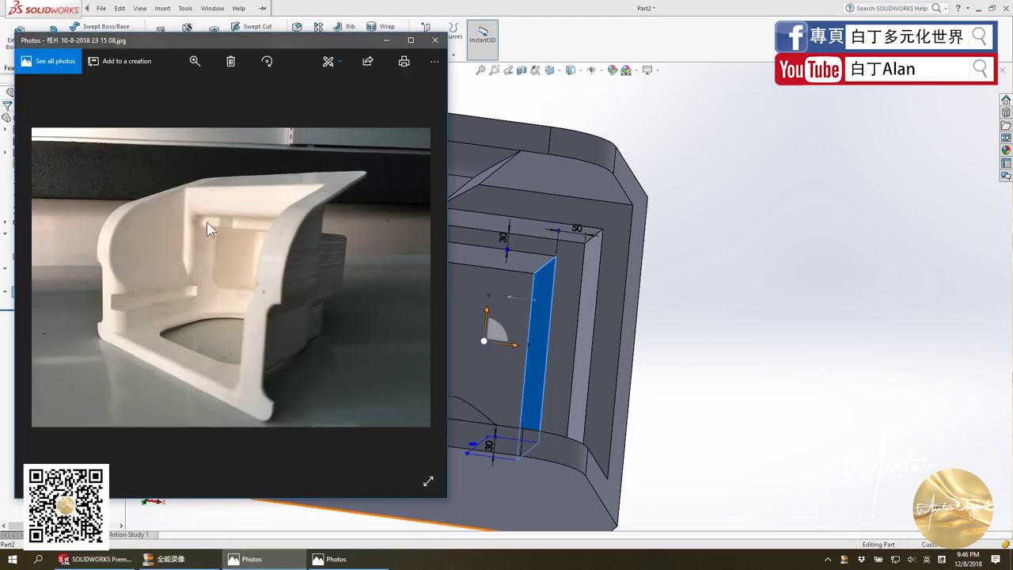
pyautogui.click(336, 559)
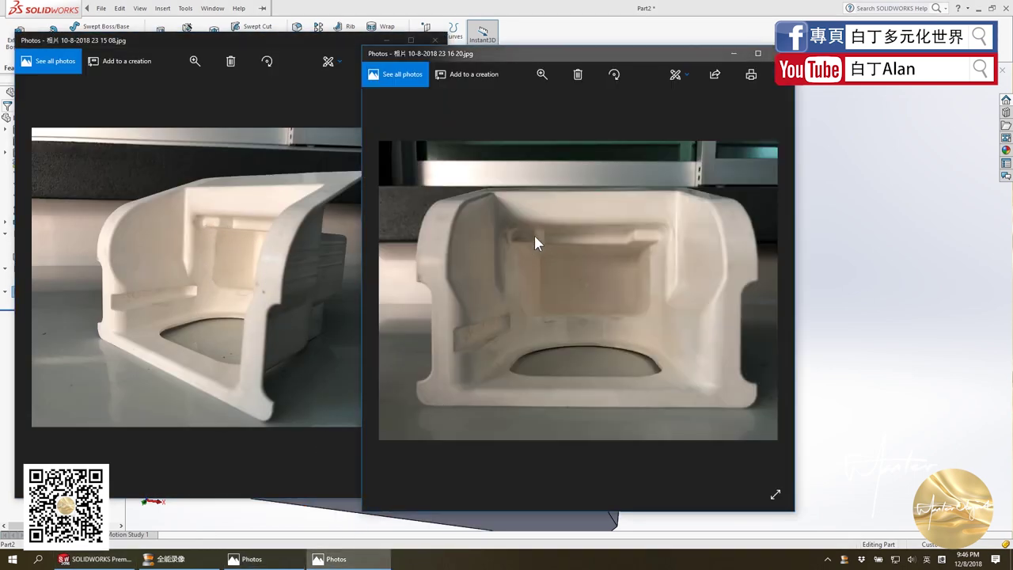
pyautogui.click(830, 286)
pyautogui.click(543, 286)
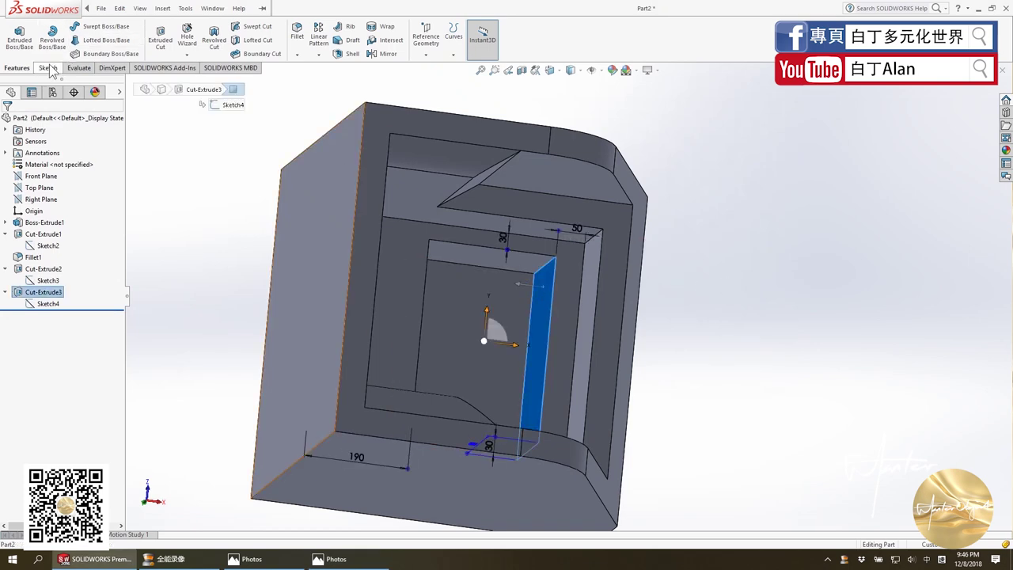
pyautogui.click(333, 561)
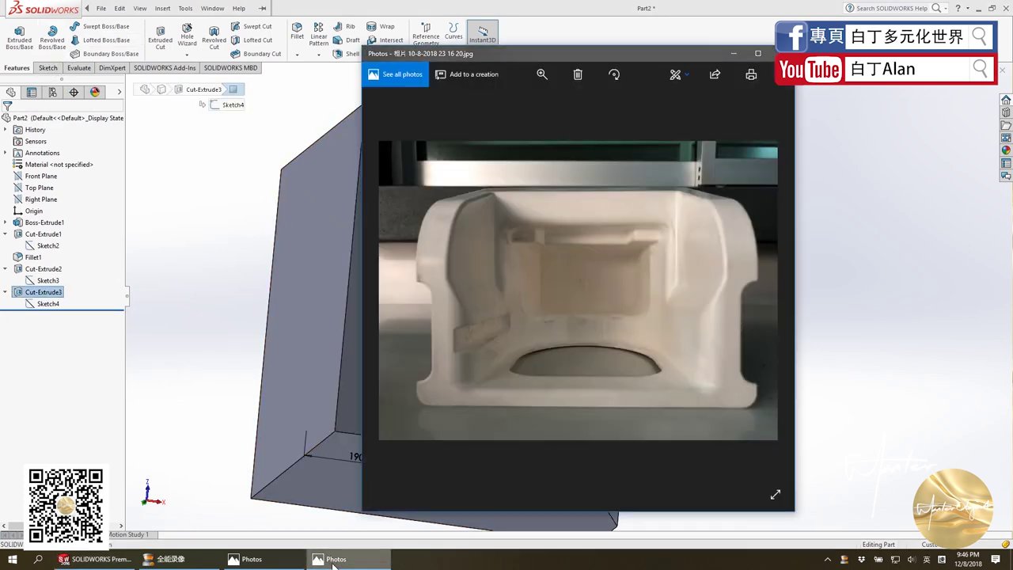
pyautogui.click(333, 562)
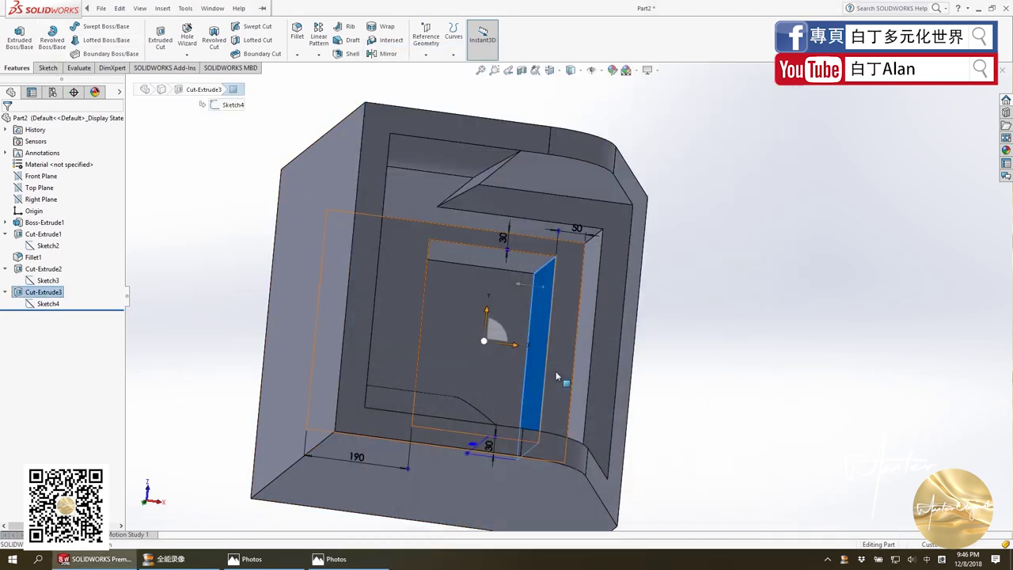
pyautogui.click(570, 271)
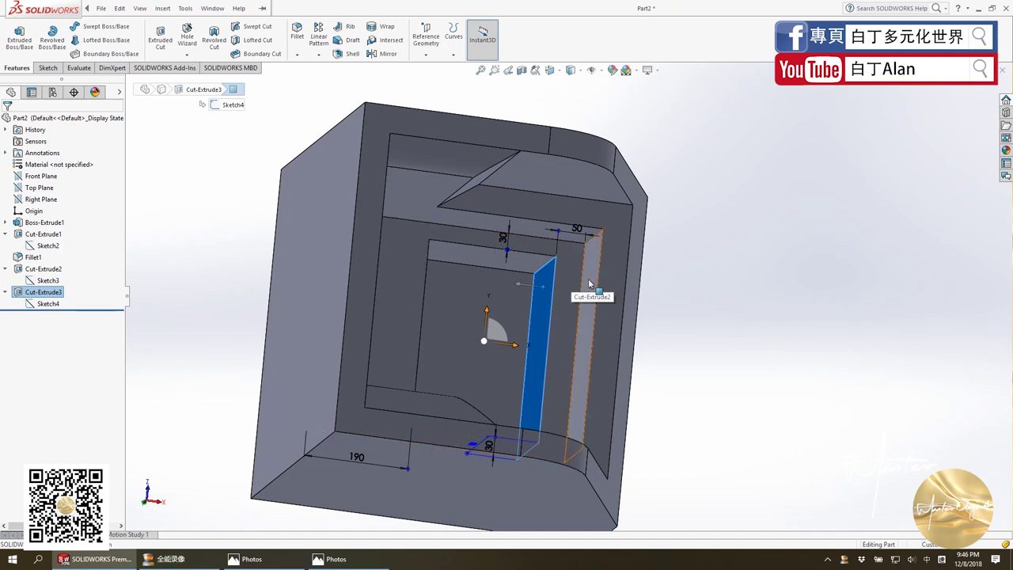
# Start a sketch on the selected face, viewed Normal To with Hidden Lines Visible.
pyautogui.click(48, 67)
pyautogui.click(14, 36)
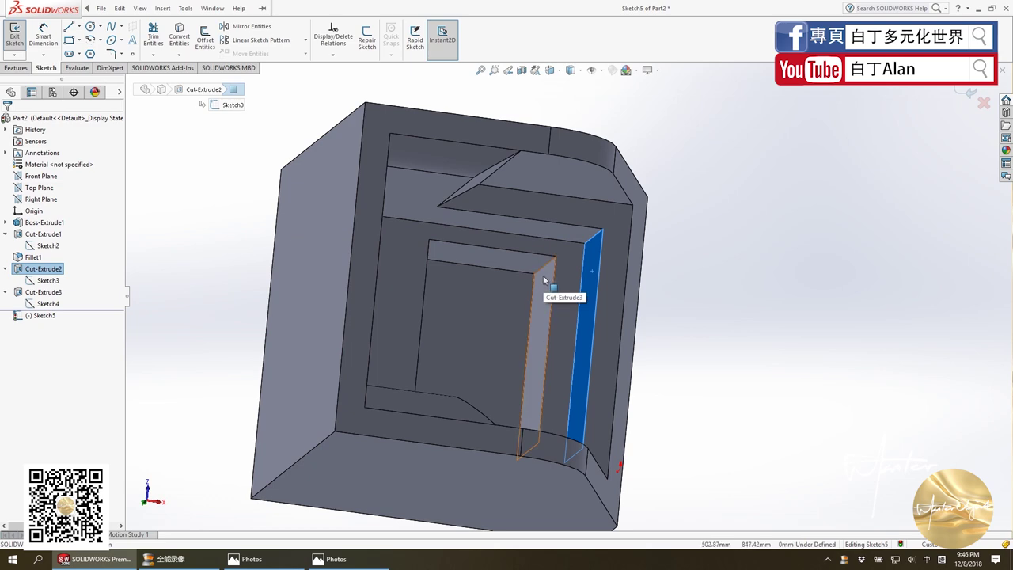
pyautogui.hotkey('ctrl', '8')
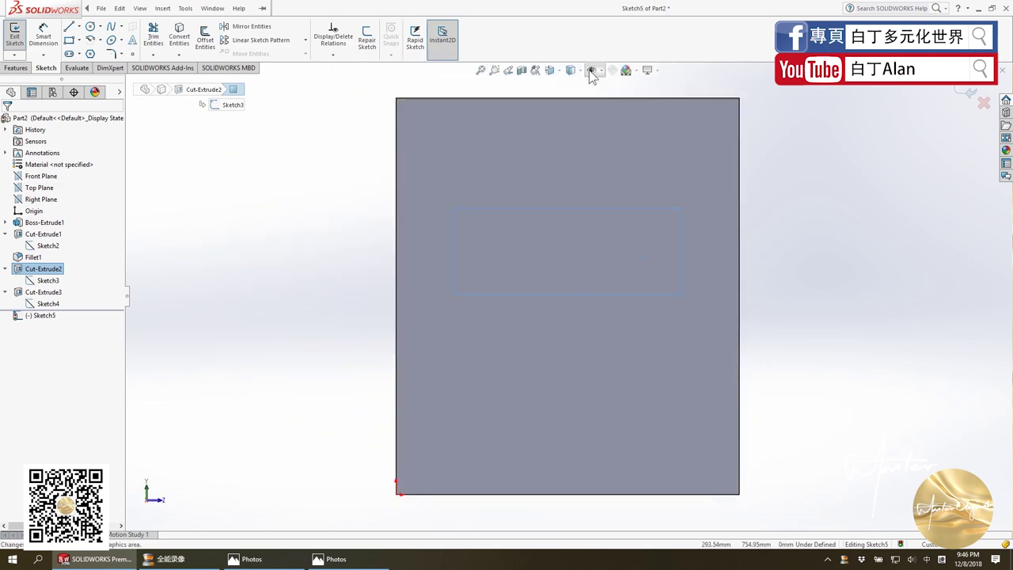
pyautogui.click(590, 71)
pyautogui.click(573, 126)
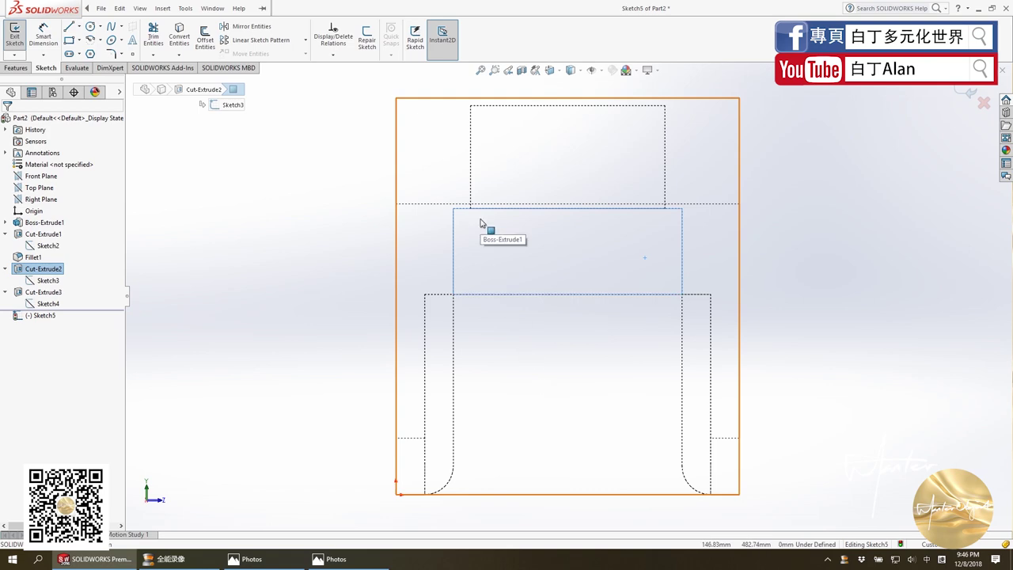
pyautogui.hotkey('ctrl', '8')
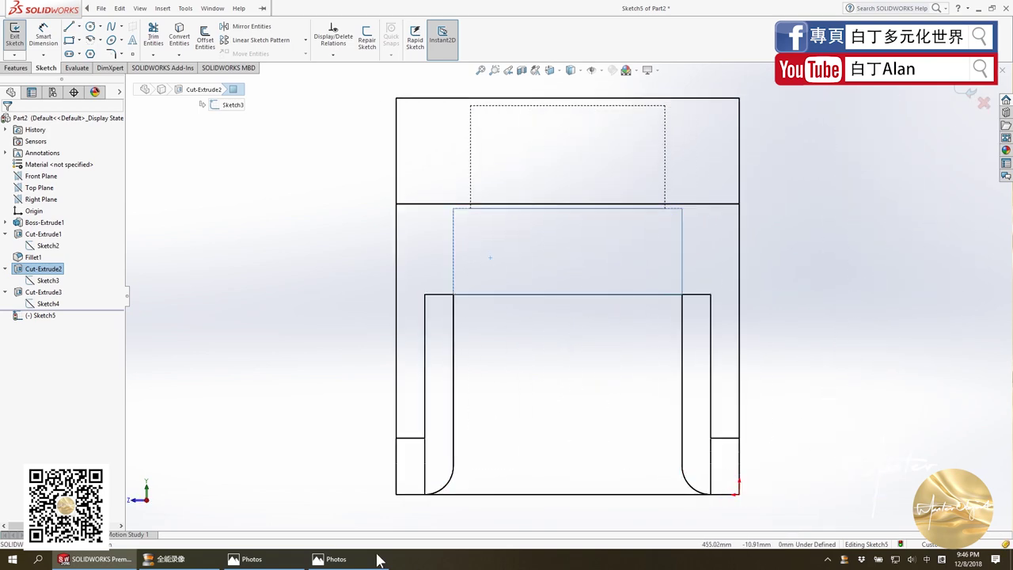
# Check the reference photo of the holder, then put it away.
pyautogui.click(377, 560)
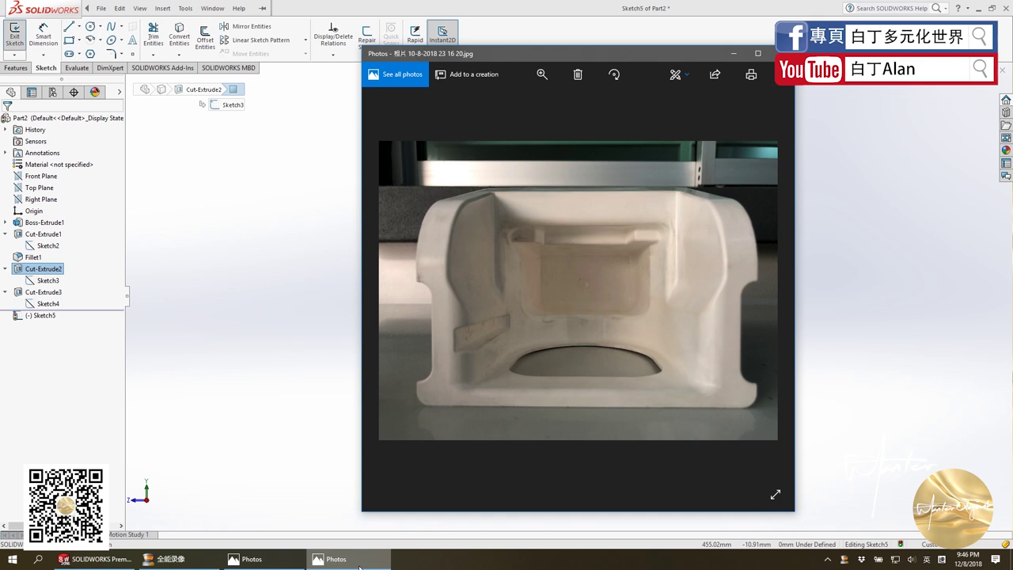
pyautogui.click(359, 563)
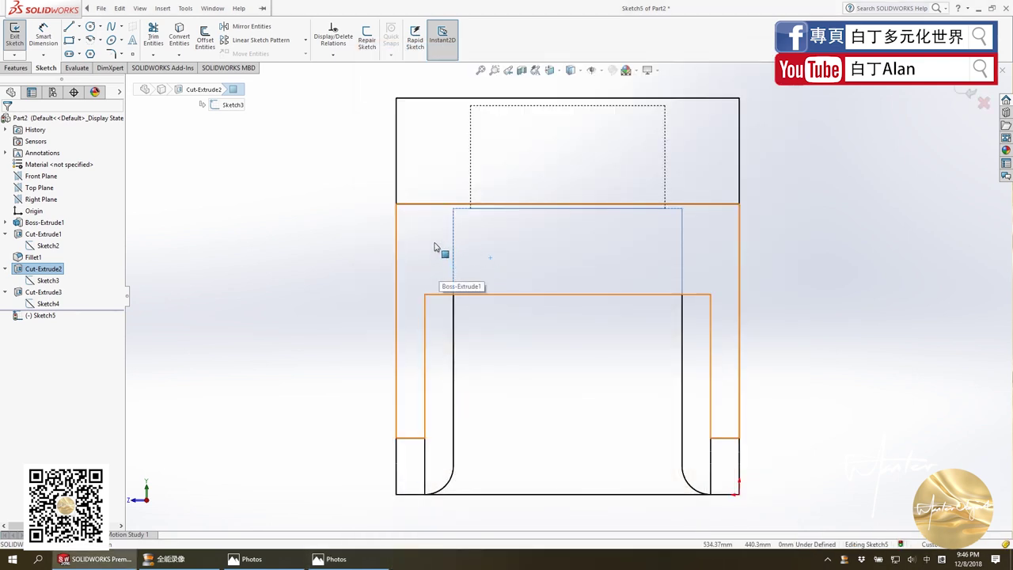
pyautogui.click(356, 562)
pyautogui.click(348, 560)
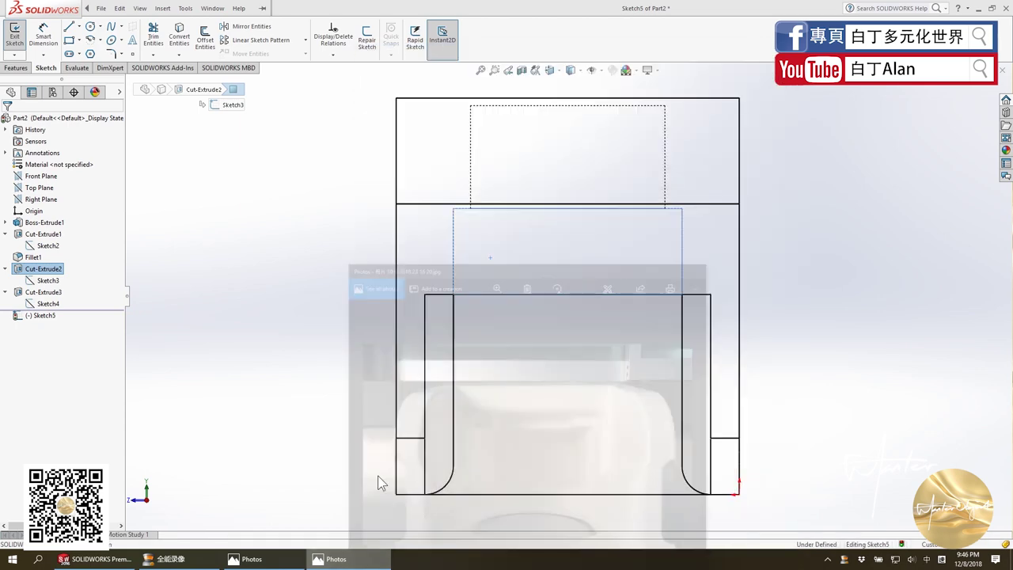
# Draw a corner rectangle spanning the upper part of the pocket.
pyautogui.click(69, 41)
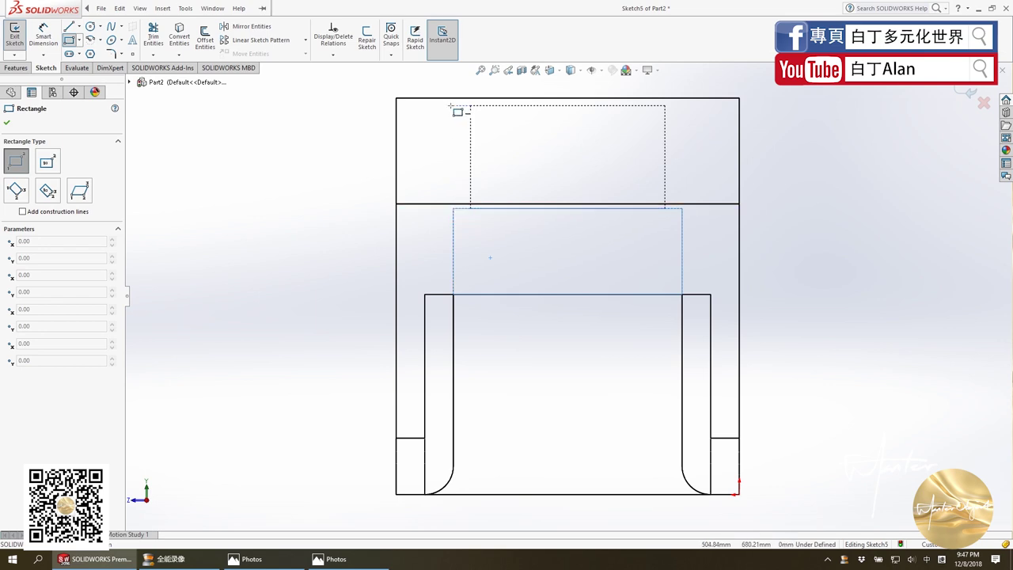
pyautogui.click(451, 105)
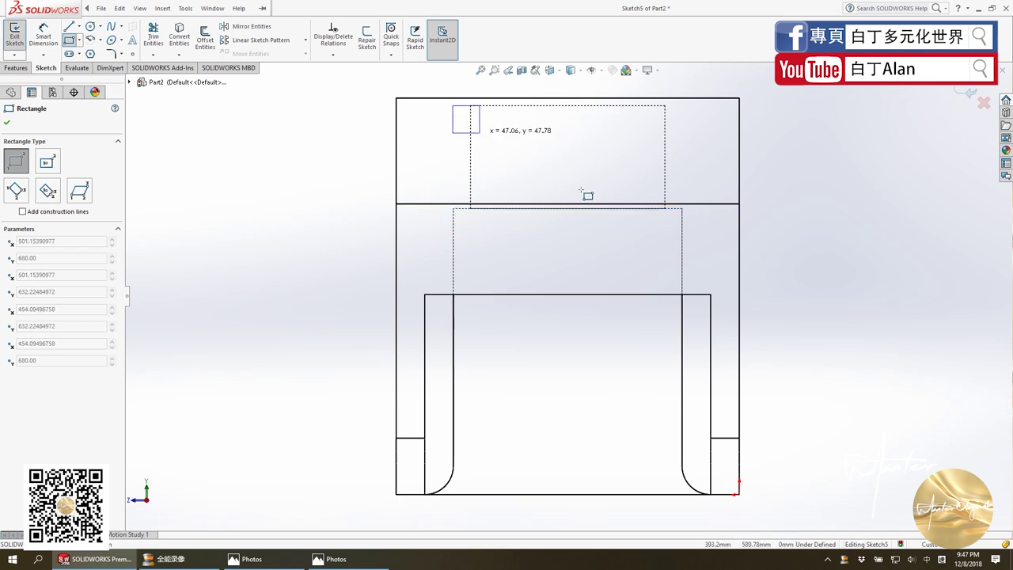
pyautogui.click(684, 237)
pyautogui.press('Escape')
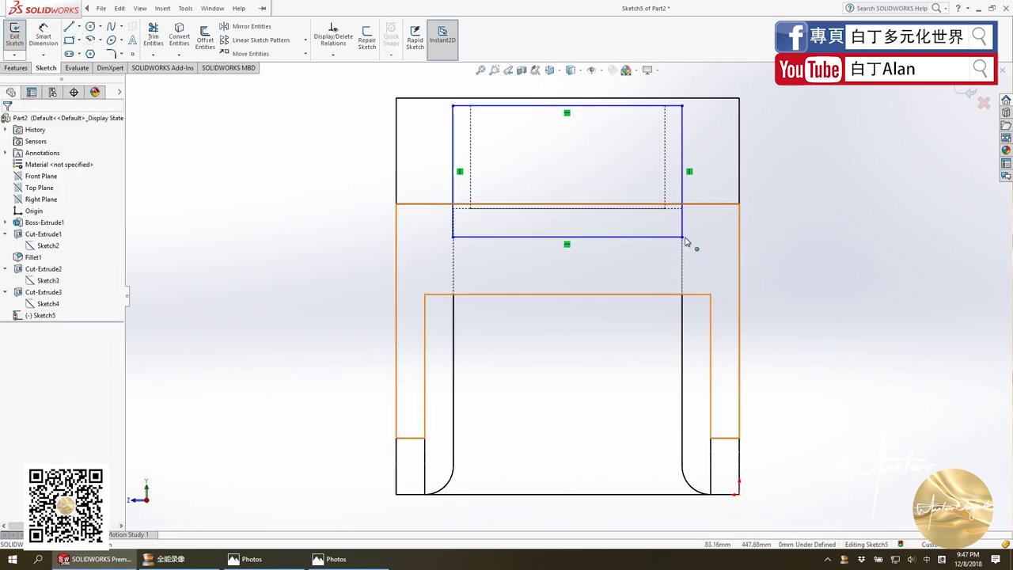
# Make the rectangle's right, left and top sides collinear with the matching model edges.
pyautogui.moveTo(683, 235); pyautogui.dragTo(667, 235)
pyautogui.click(682, 226)
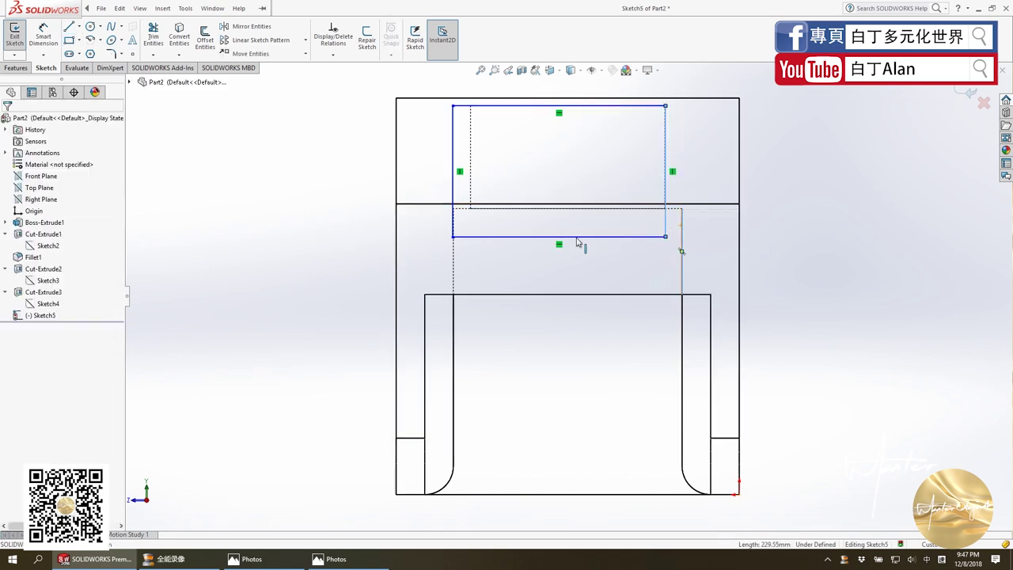
pyautogui.keyDown('ctrl'); pyautogui.click(665, 222); pyautogui.keyUp('ctrl')
pyautogui.click(28, 292)
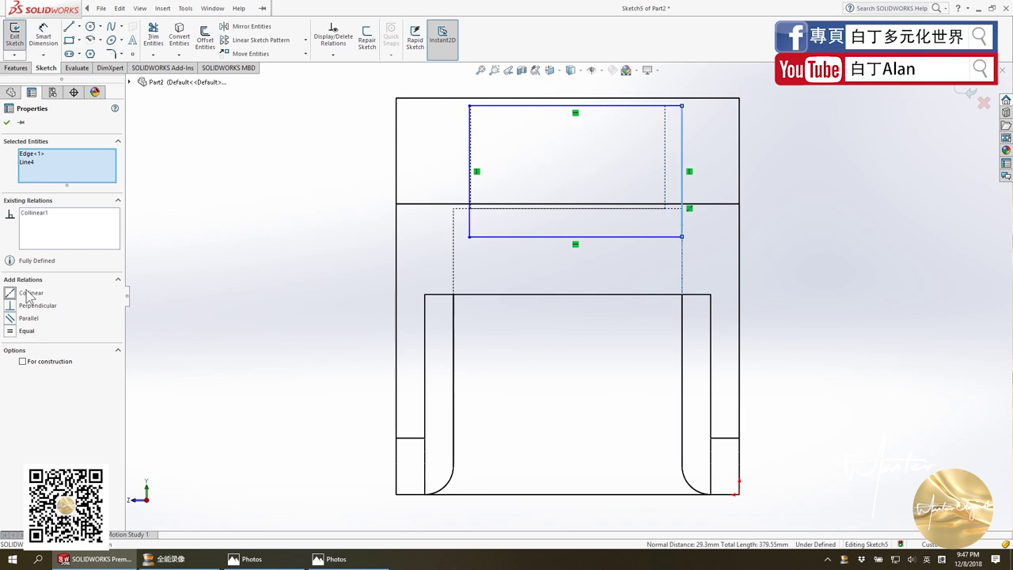
pyautogui.click(469, 215)
pyautogui.keyDown('ctrl'); pyautogui.click(457, 225); pyautogui.keyUp('ctrl')
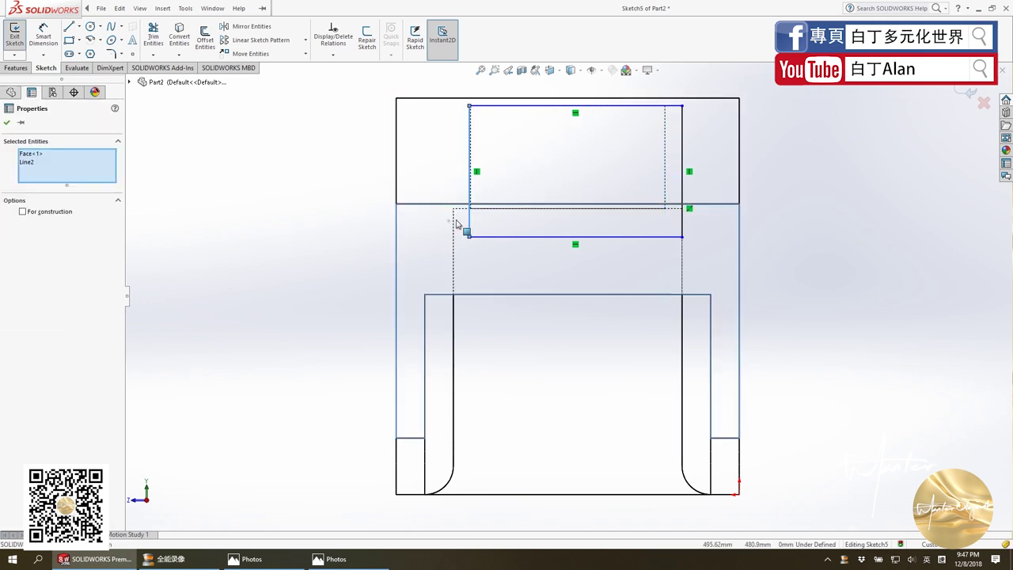
pyautogui.press('Escape')
pyautogui.click(470, 227)
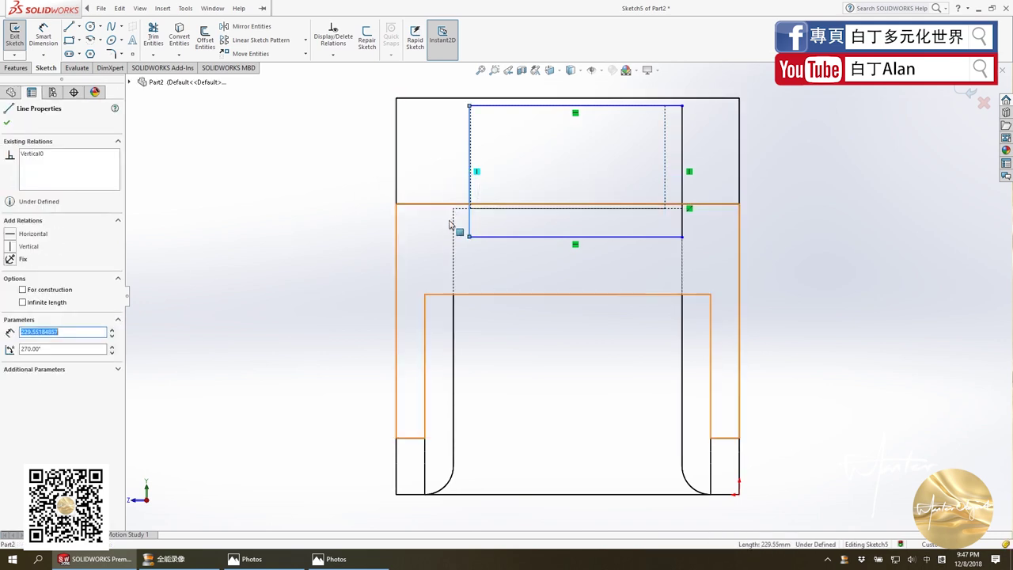
pyautogui.keyDown('ctrl'); pyautogui.click(452, 226); pyautogui.keyUp('ctrl')
pyautogui.click(11, 293)
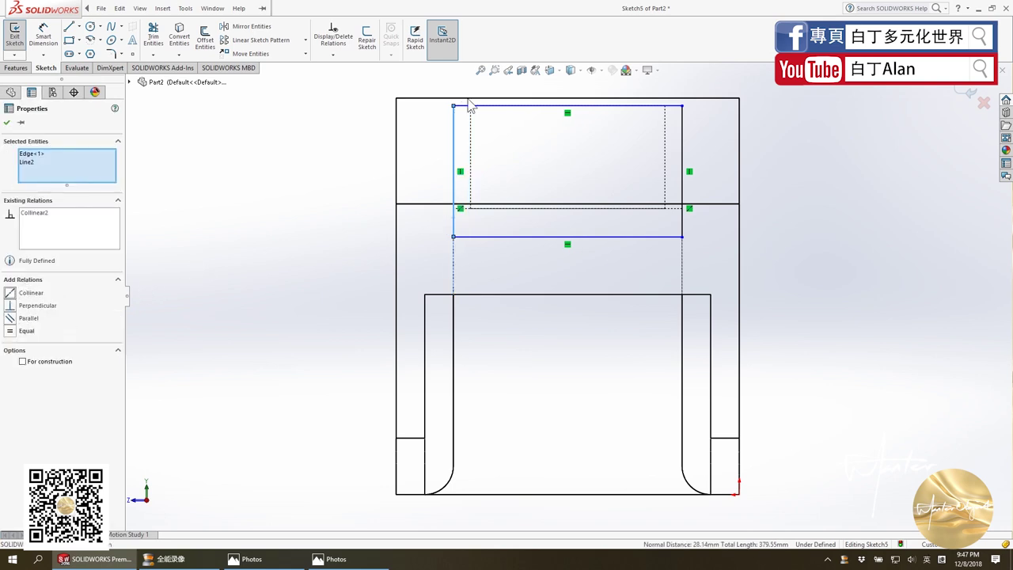
pyautogui.click(484, 107)
pyautogui.keyDown('ctrl'); pyautogui.click(489, 111); pyautogui.keyUp('ctrl')
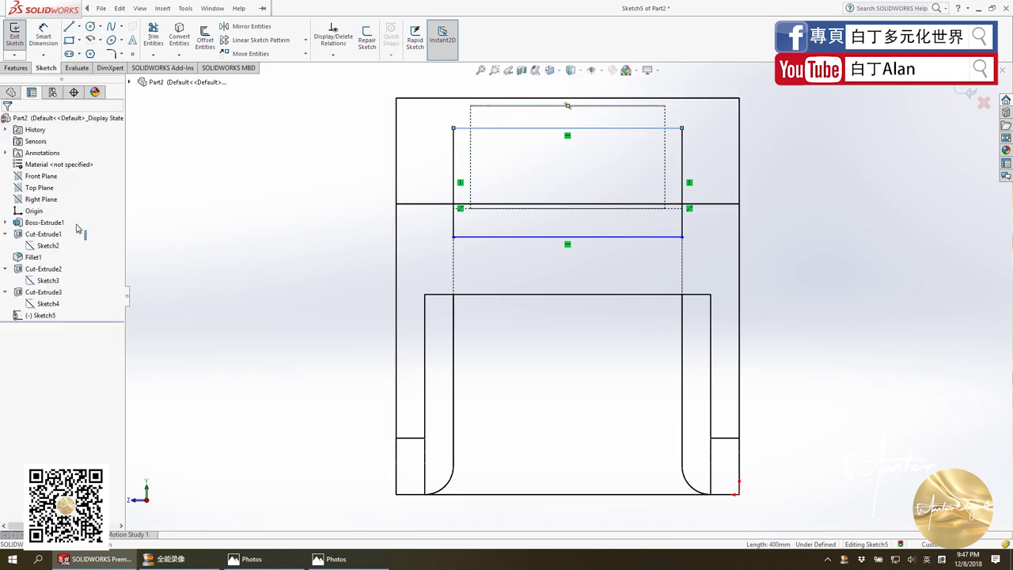
pyautogui.click(14, 294)
pyautogui.click(477, 245)
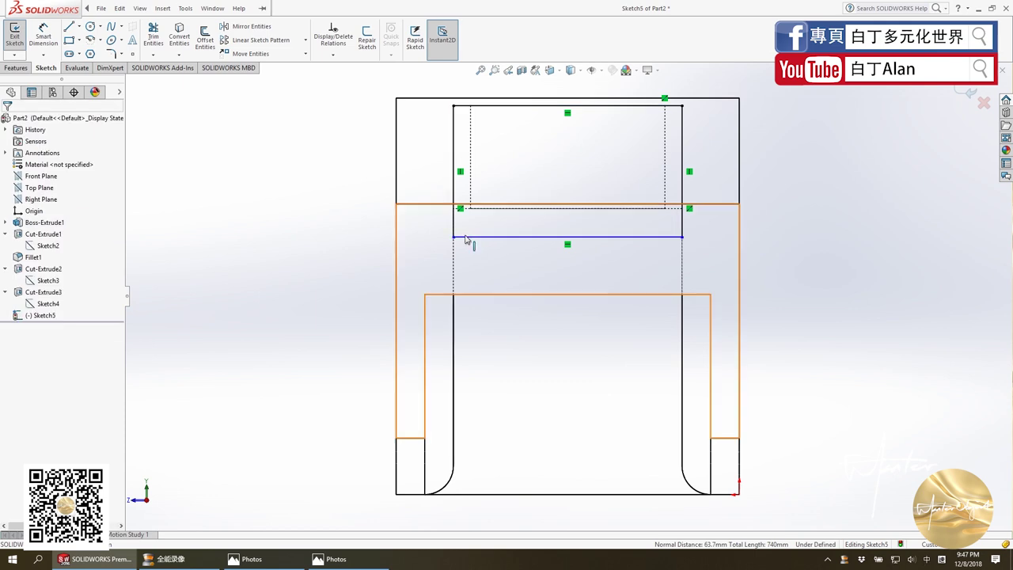
# Trim a small rectangular notch into the bottom line and make its two side segments equal.
pyautogui.click(68, 40)
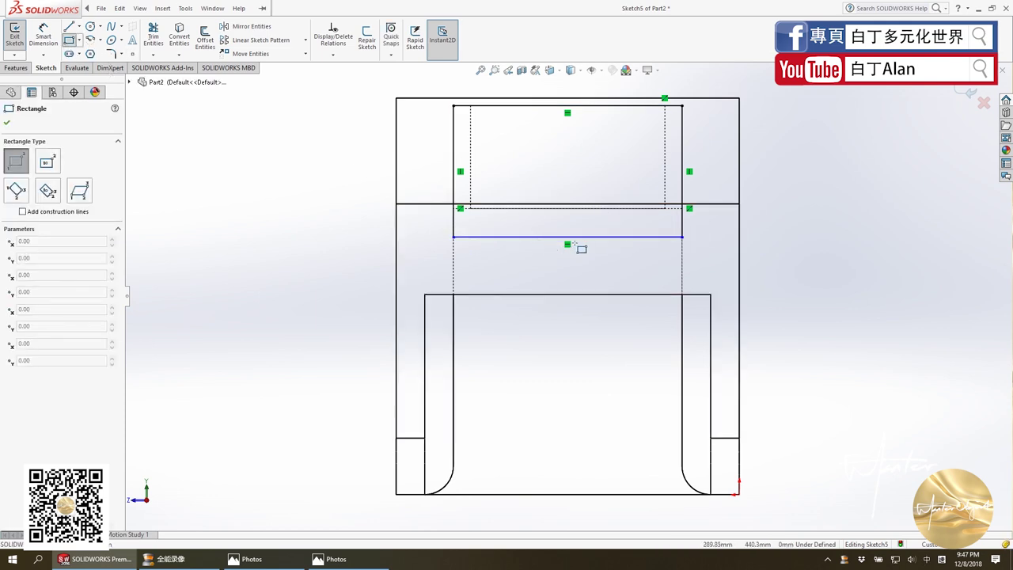
pyautogui.click(542, 236)
pyautogui.click(596, 218)
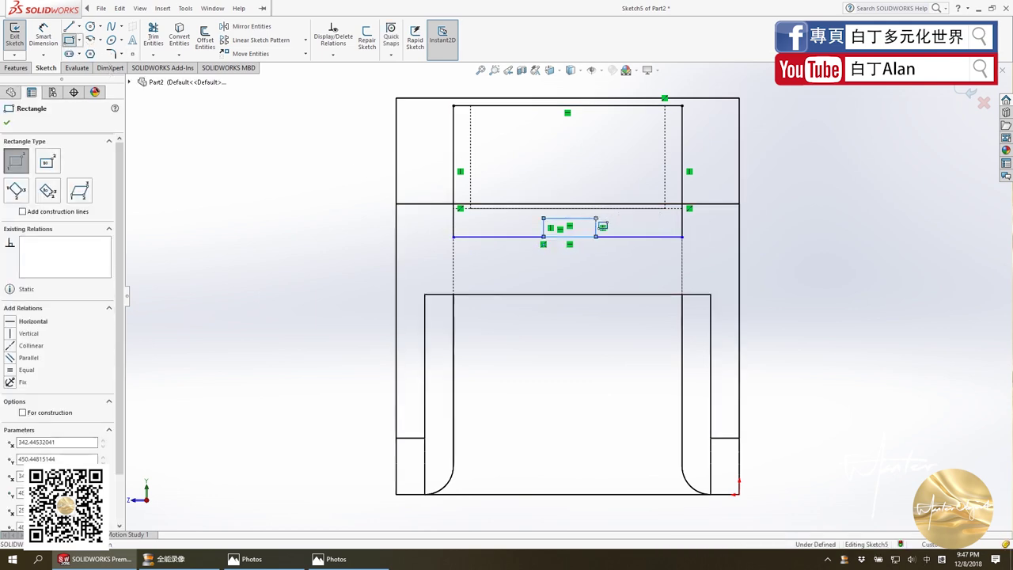
pyautogui.press('Escape')
pyautogui.click(153, 35)
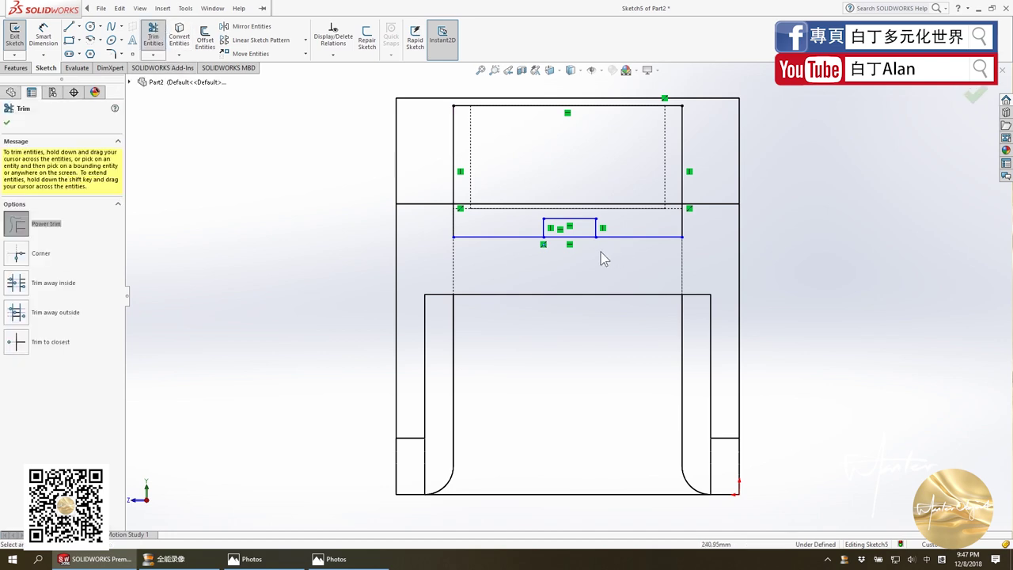
pyautogui.press('Escape')
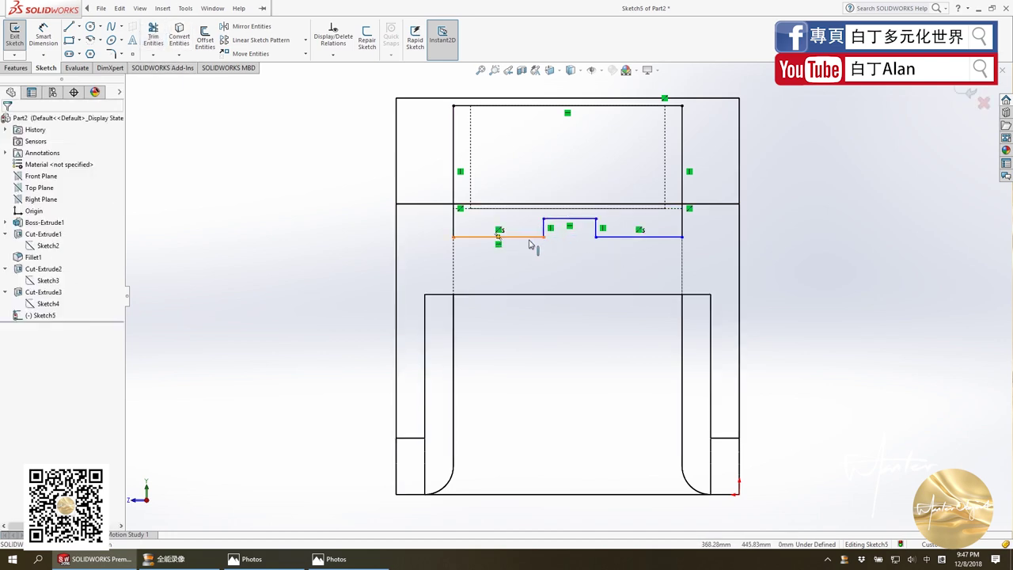
pyautogui.click(533, 238)
pyautogui.keyDown('ctrl'); pyautogui.click(635, 238); pyautogui.keyUp('ctrl')
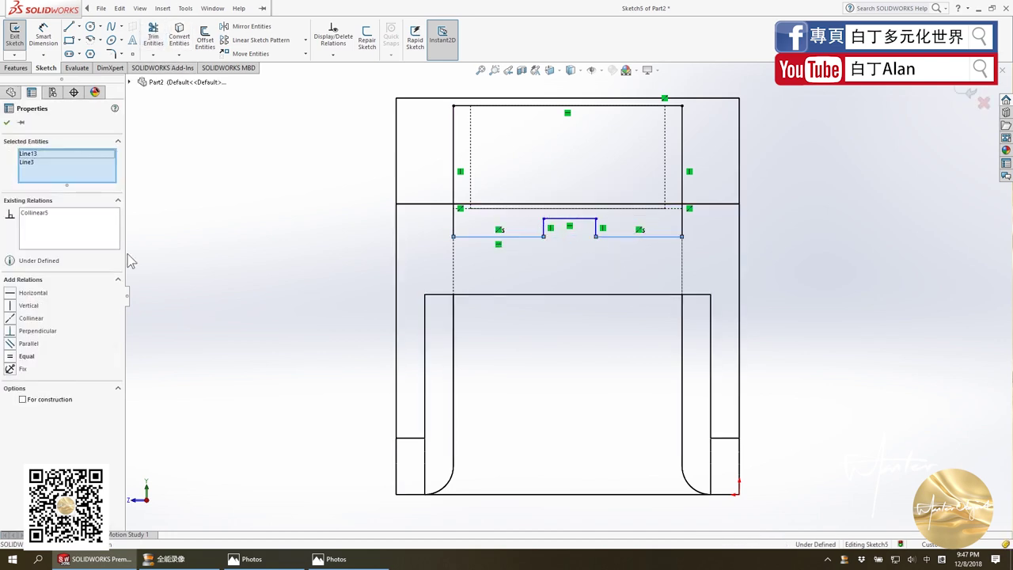
pyautogui.click(11, 358)
pyautogui.press('Escape')
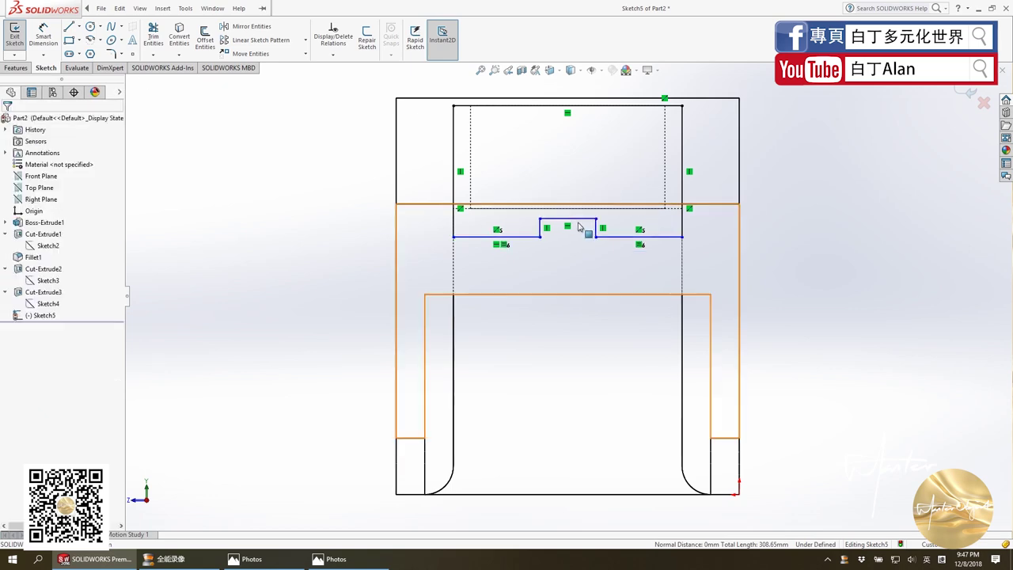
pyautogui.click(252, 559)
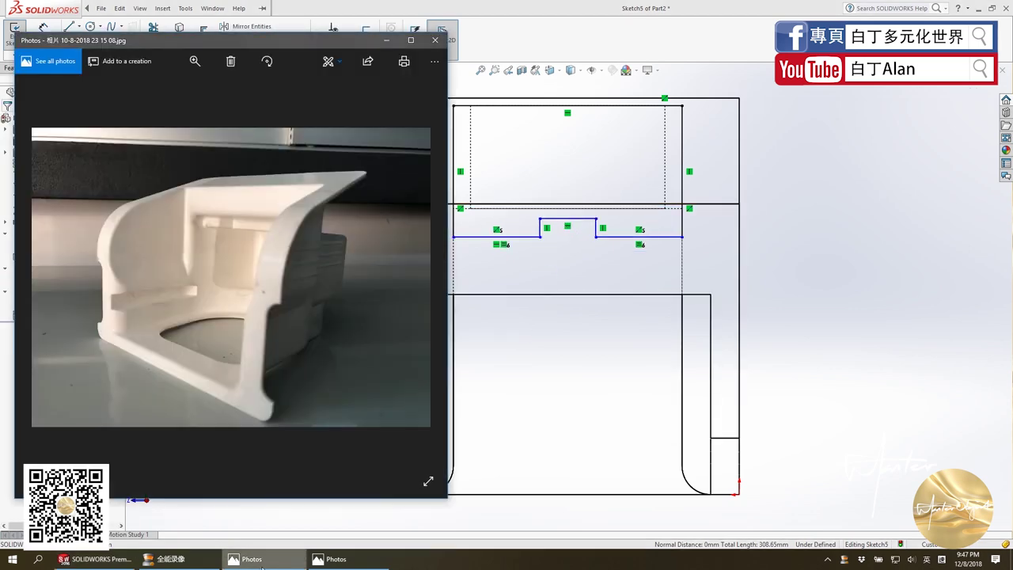
# Dimension the left step segment and the step's offset, both at 50 mm.
pyautogui.click(252, 558)
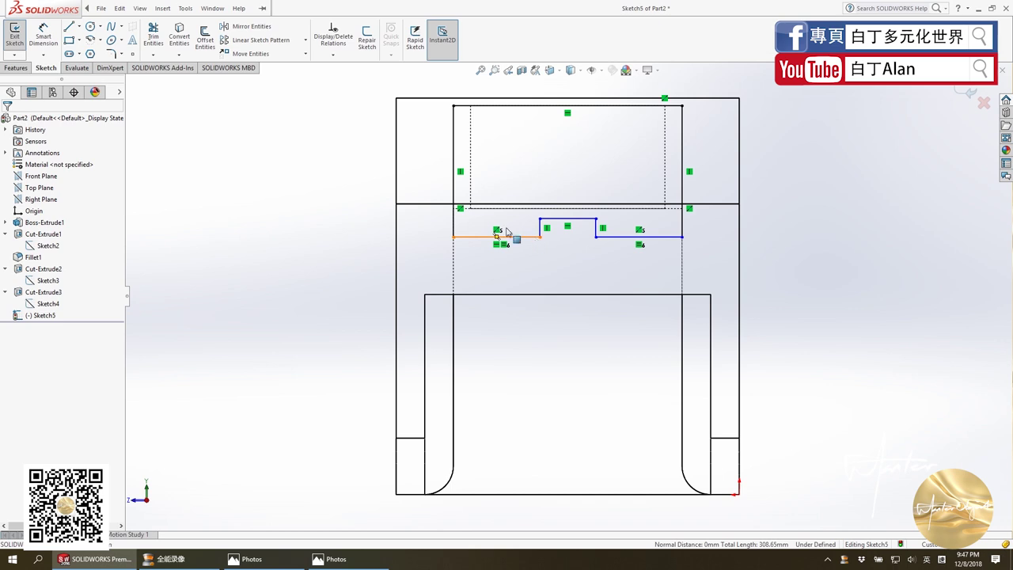
pyautogui.click(44, 35)
pyautogui.click(525, 237)
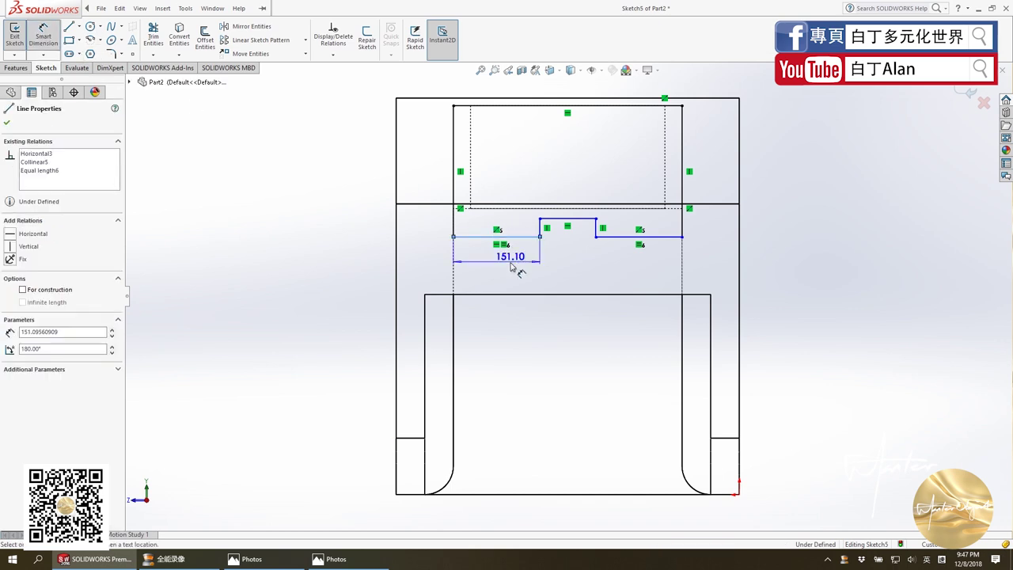
pyautogui.click(516, 270)
pyautogui.write('50')
pyautogui.press('Return')
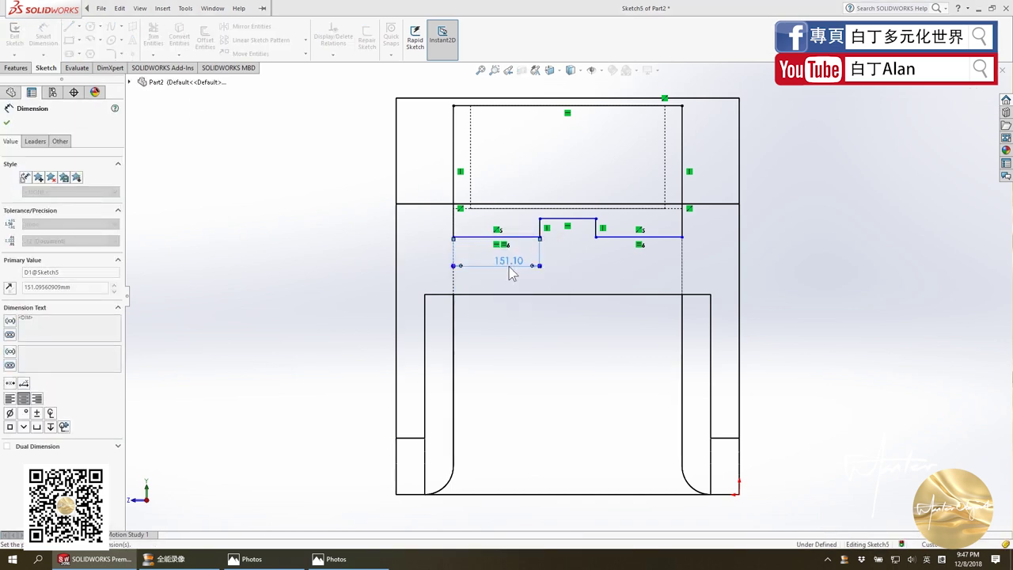
pyautogui.click(509, 283)
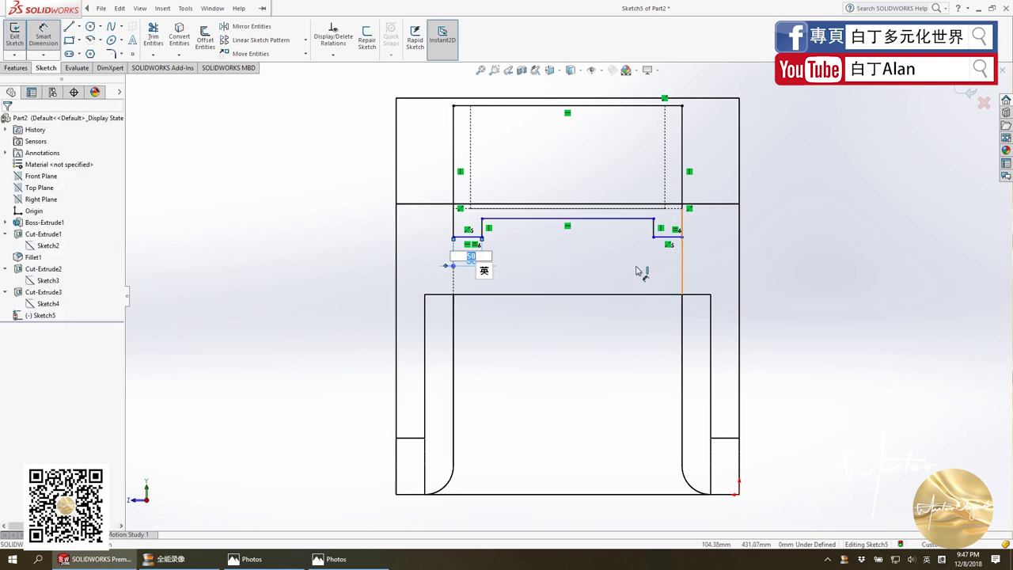
pyautogui.click(601, 274)
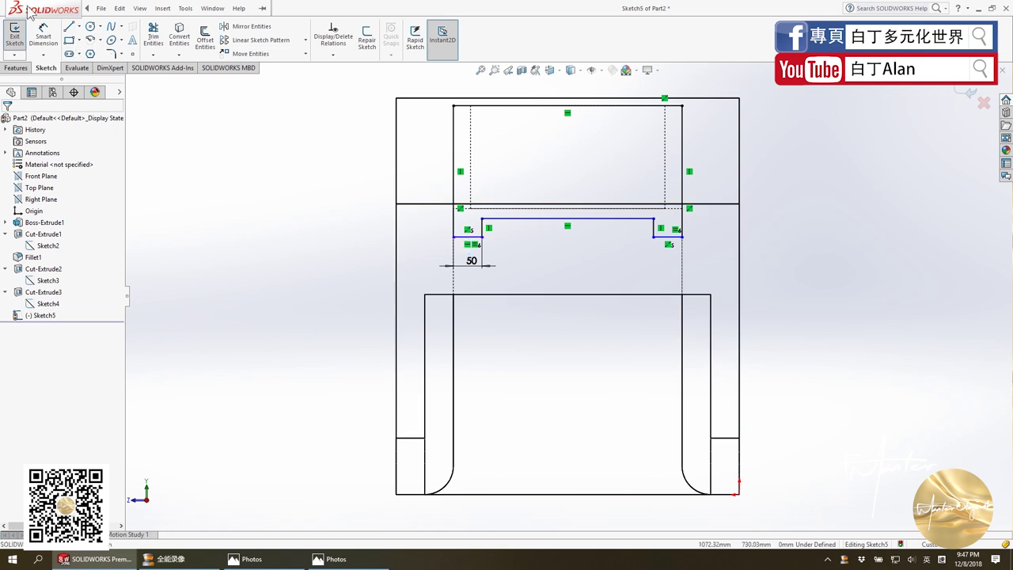
pyautogui.click(43, 35)
pyautogui.click(529, 209)
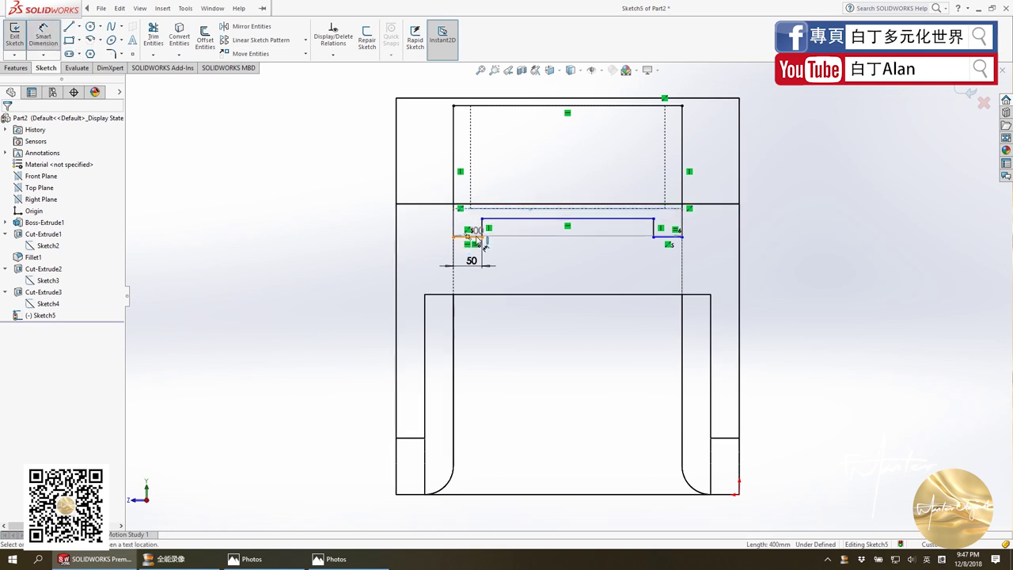
pyautogui.click(473, 236)
pyautogui.click(429, 231)
pyautogui.press('Return')
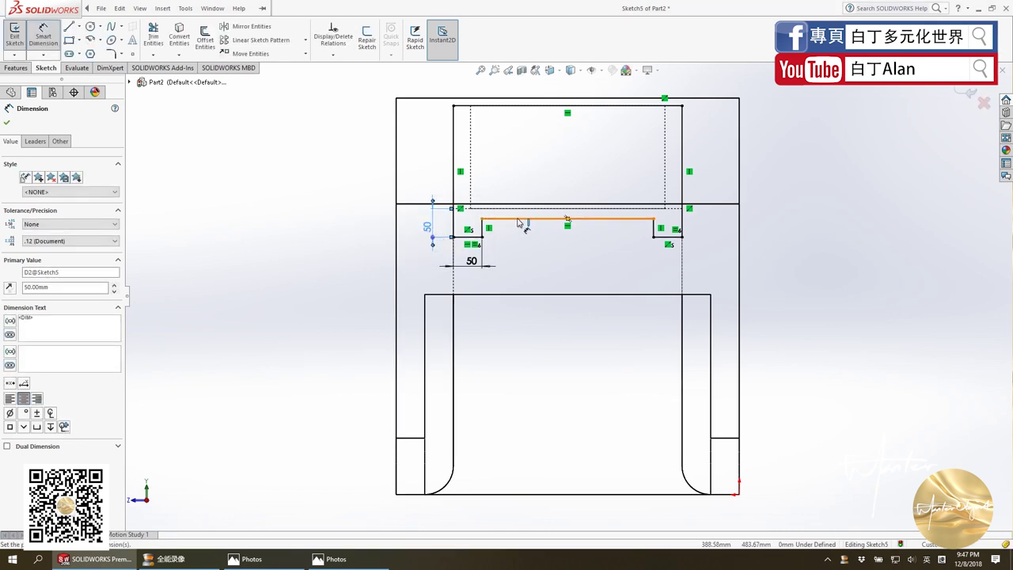
pyautogui.press('Escape')
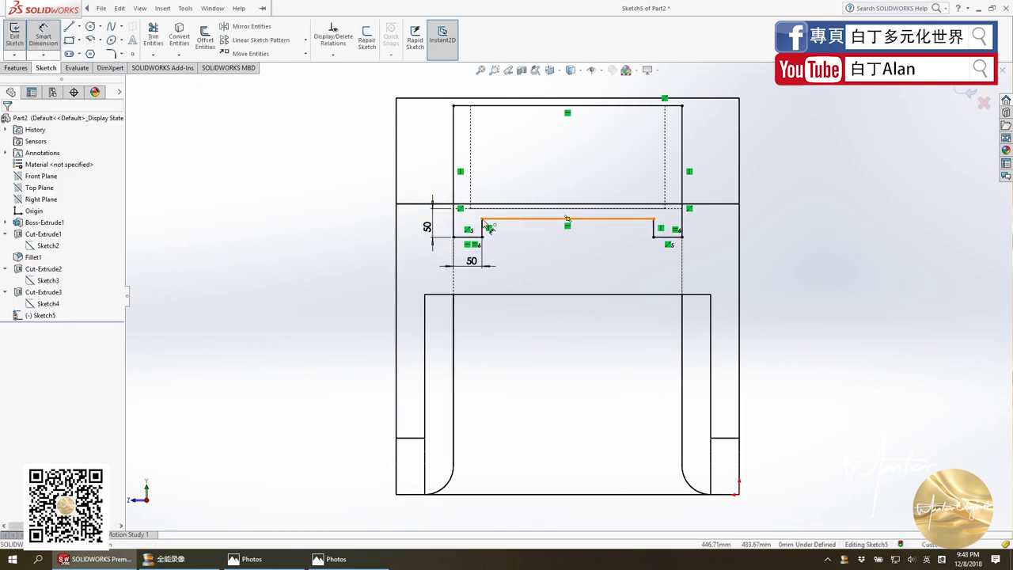
# Add the 30 mm step height dimension and exit the sketch.
pyautogui.click(484, 221)
pyautogui.click(483, 228)
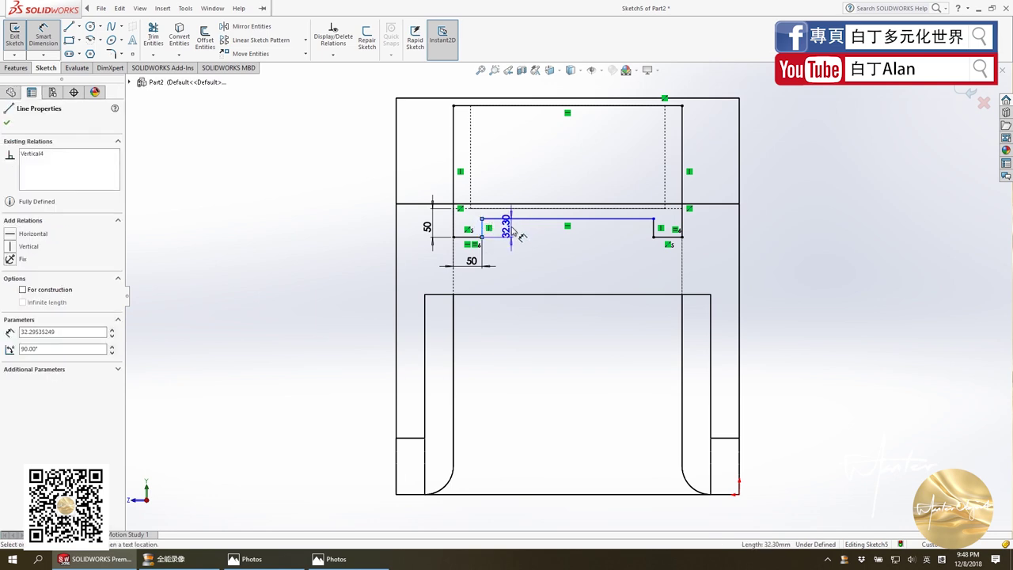
pyautogui.click(515, 229)
pyautogui.write('30')
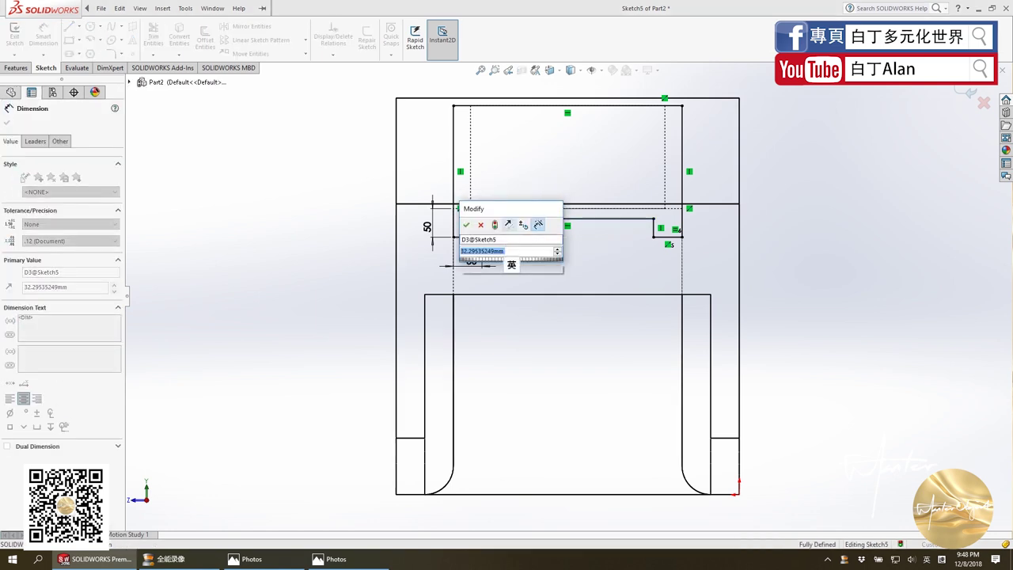
pyautogui.press('Return')
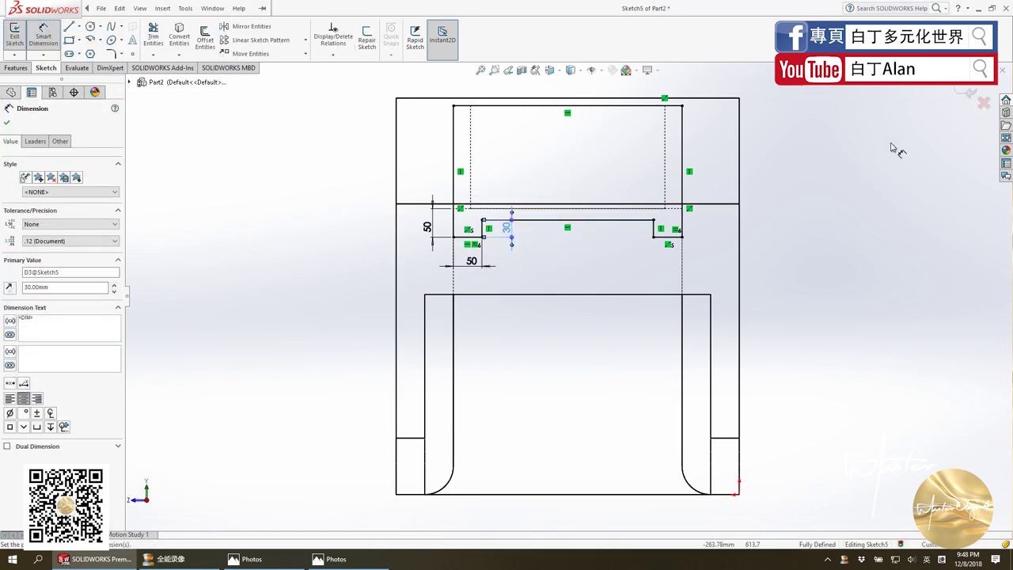
pyautogui.click(966, 90)
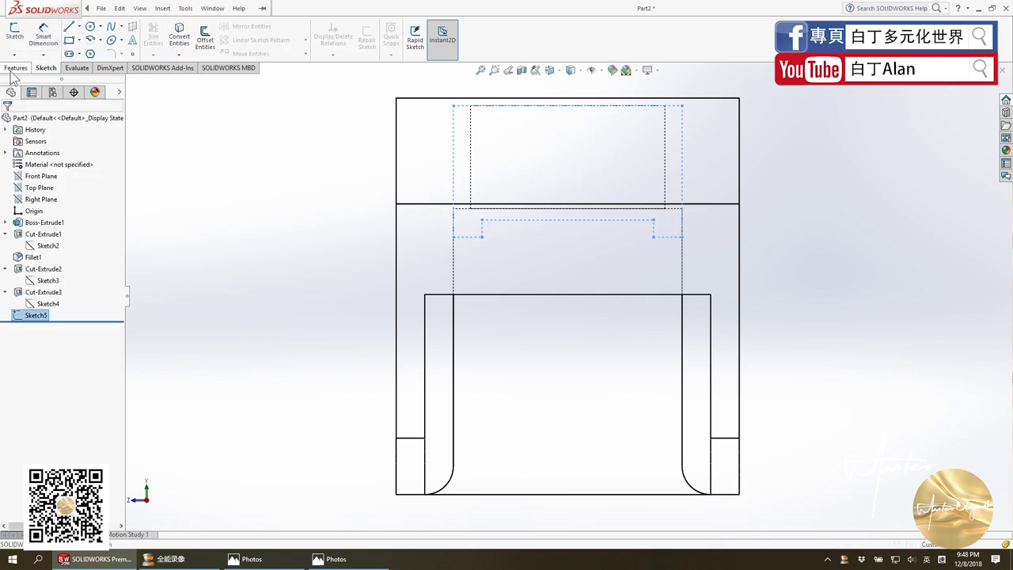
# Extrude Sketch5 as an 80 mm blind boss, then view the side photo.
pyautogui.click(15, 68)
pyautogui.click(570, 89)
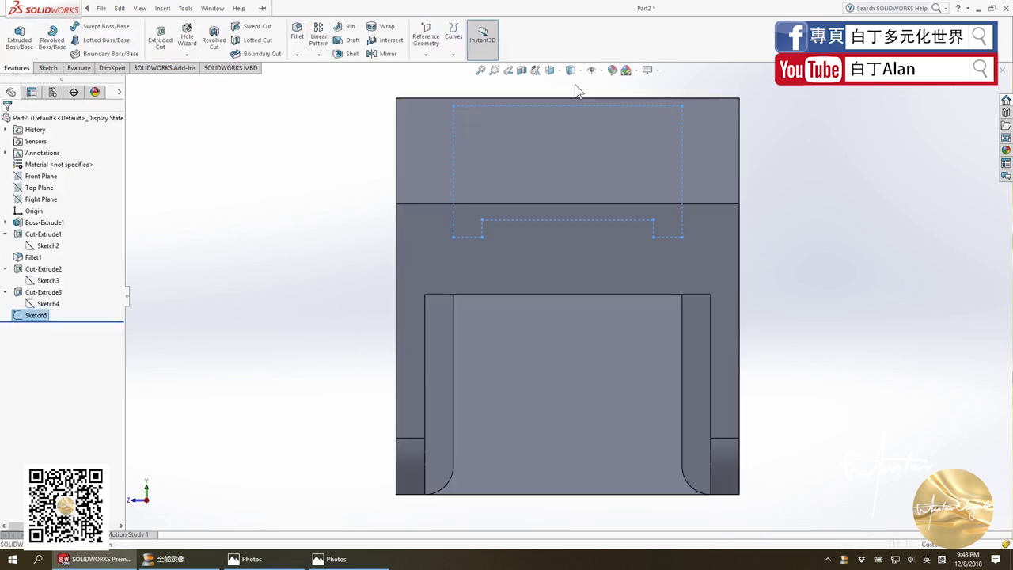
pyautogui.click(19, 35)
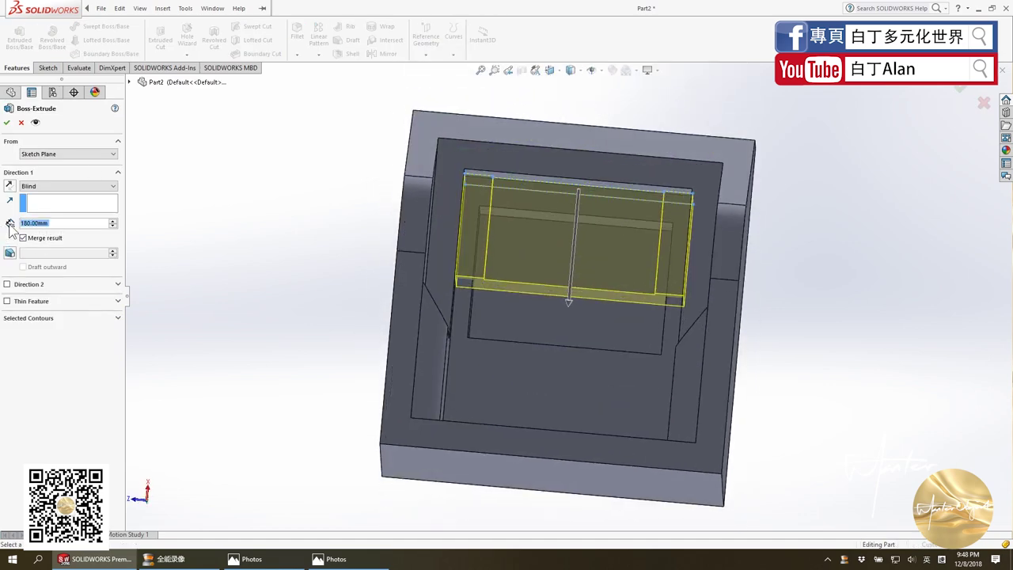
pyautogui.write('10')
pyautogui.press('Return')
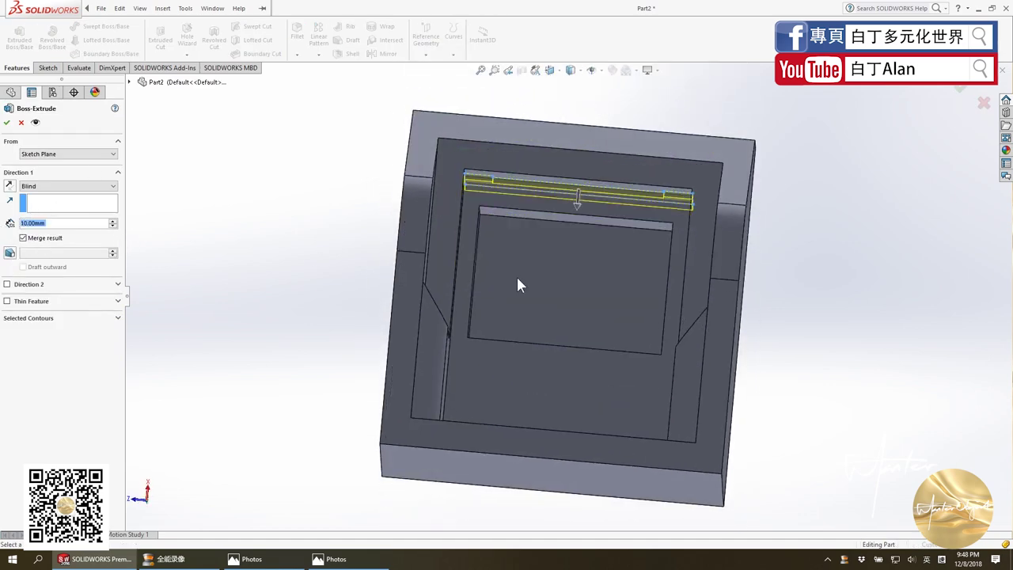
pyautogui.moveTo(518, 285); pyautogui.dragTo(554, 237, button='middle')
pyautogui.moveTo(595, 207); pyautogui.dragTo(617, 277)
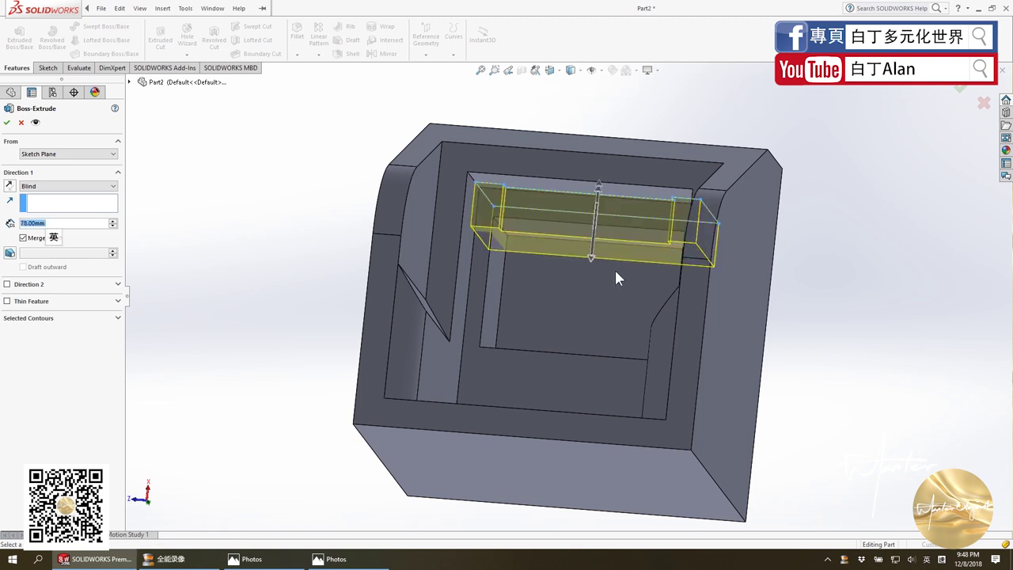
pyautogui.moveTo(617, 277); pyautogui.dragTo(625, 245, button='middle')
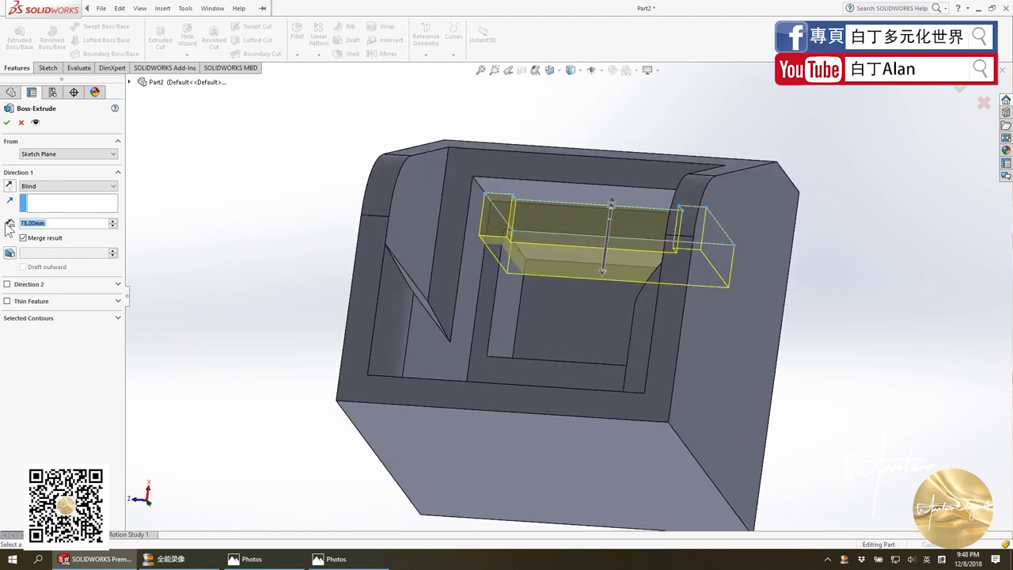
pyautogui.write('80')
pyautogui.press('Return')
pyautogui.click(8, 122)
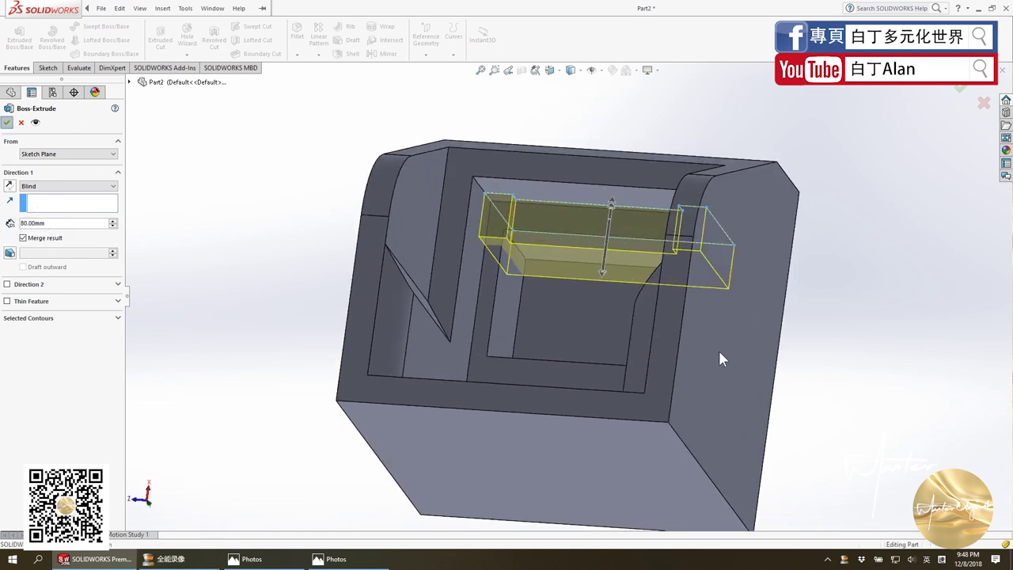
pyautogui.moveTo(707, 369); pyautogui.dragTo(395, 514, button='middle')
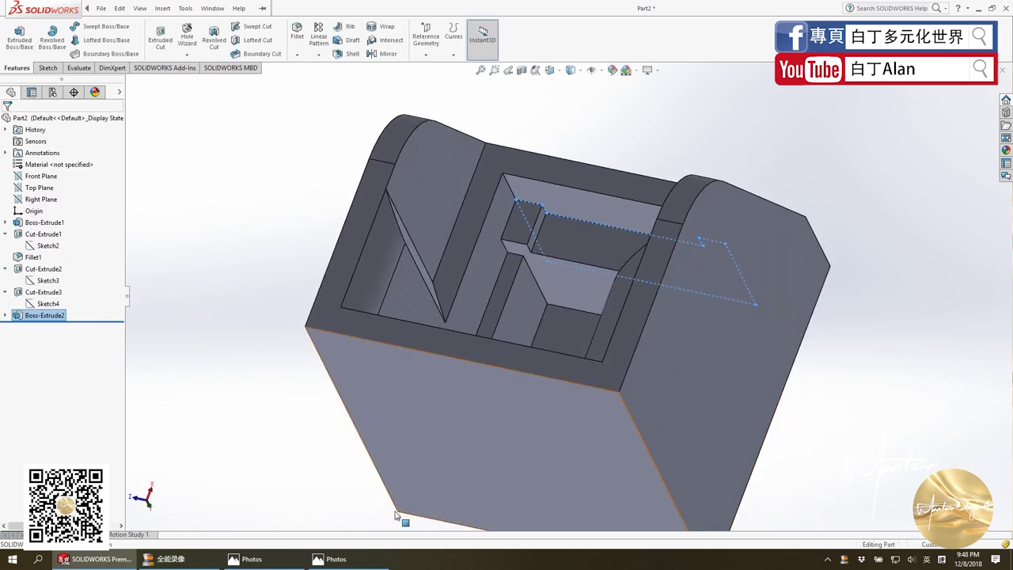
pyautogui.click(252, 559)
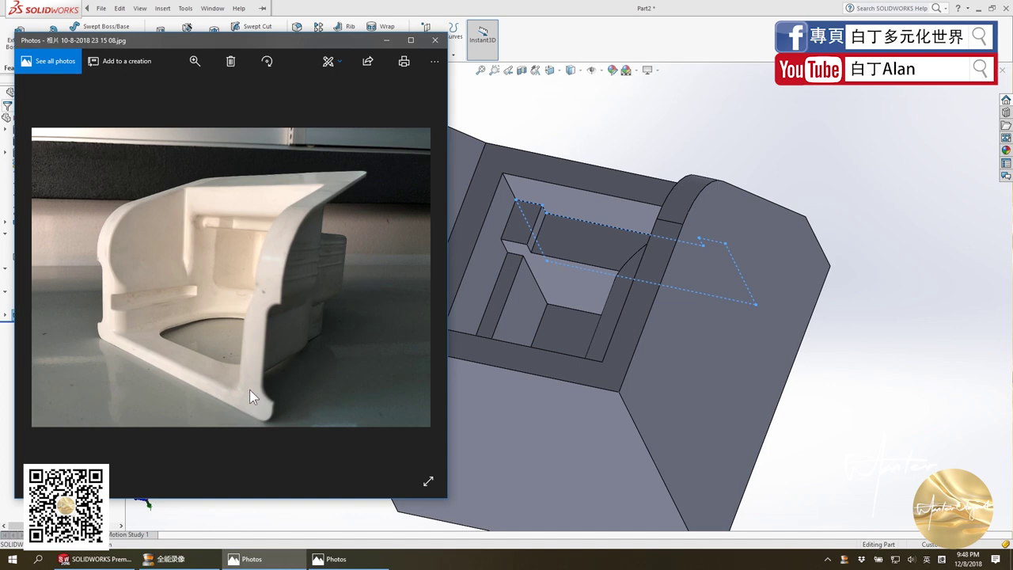
# Compare the front and side photos, close the side one, and select the L-shaped face.
pyautogui.click(336, 559)
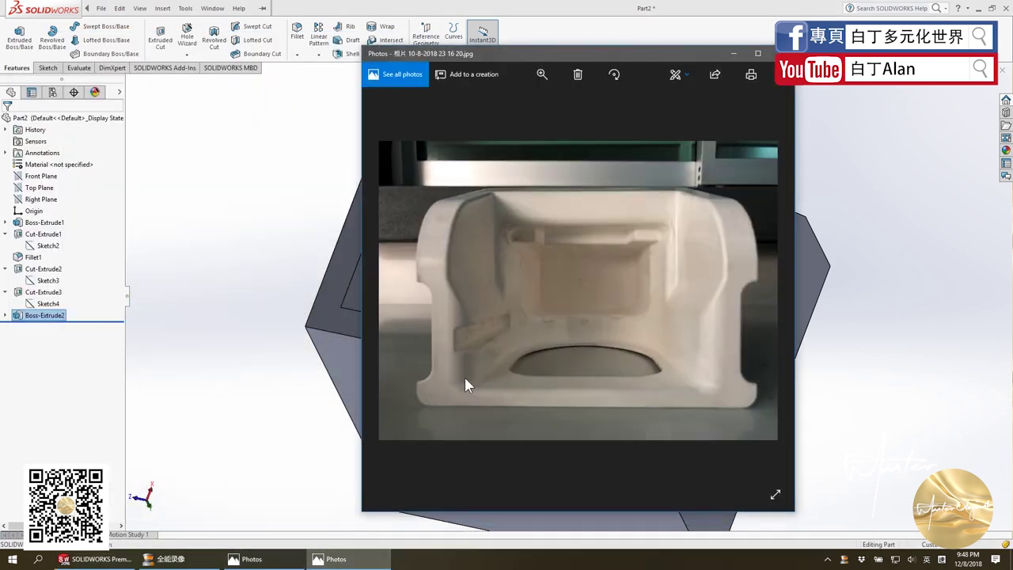
pyautogui.press('super+d')
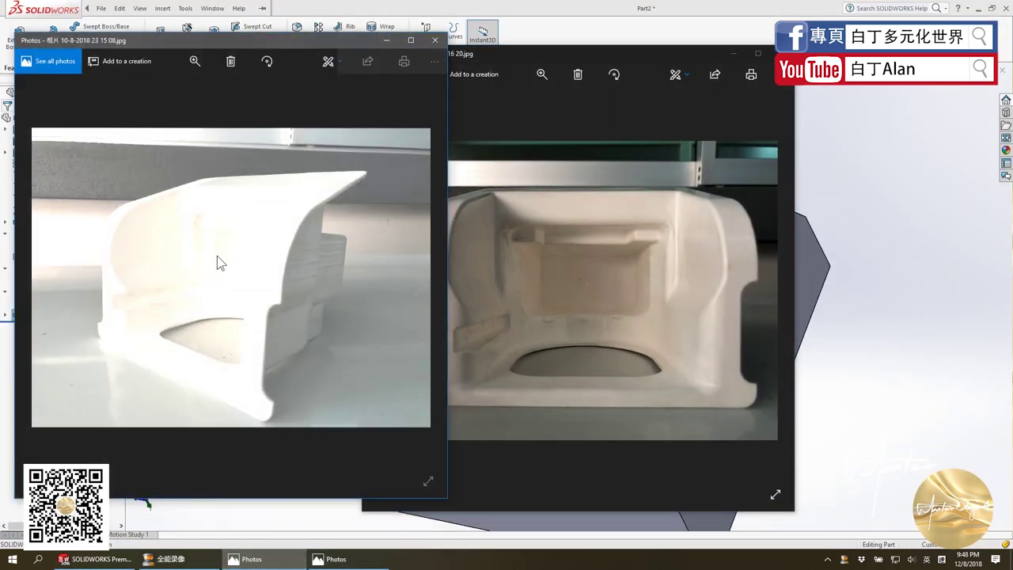
pyautogui.click(434, 39)
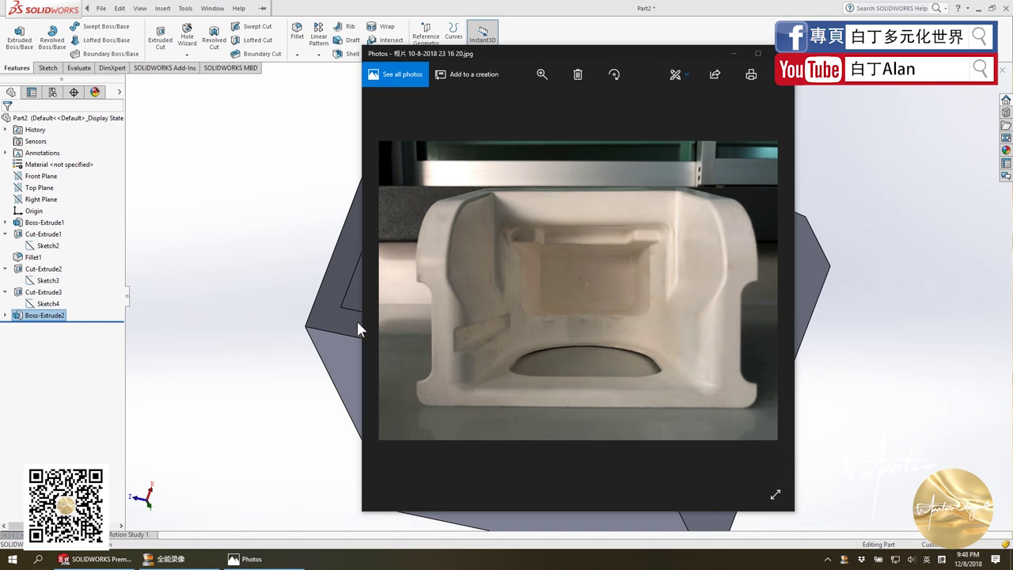
pyautogui.click(213, 311)
pyautogui.moveTo(213, 311); pyautogui.dragTo(357, 515, button='middle')
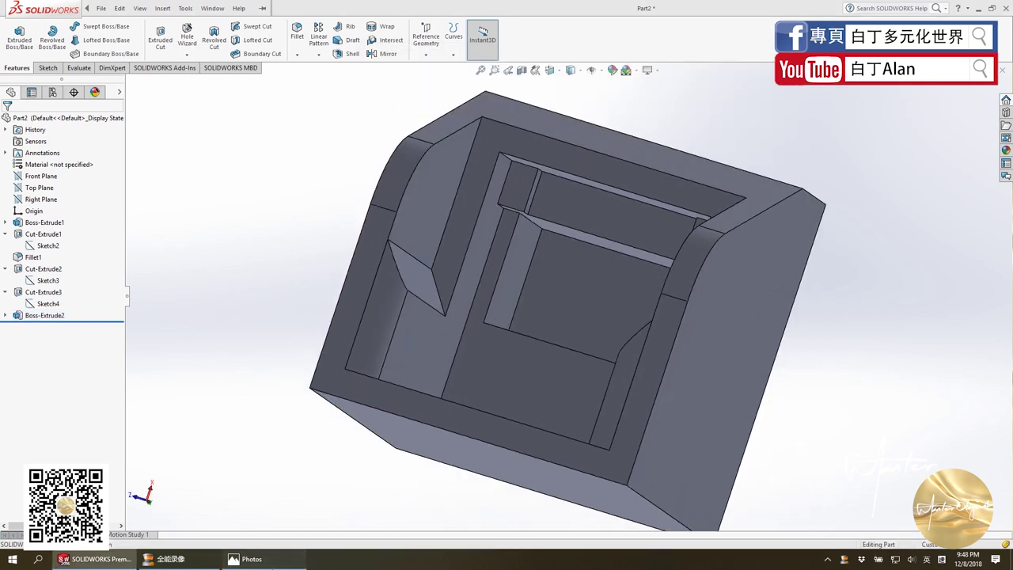
pyautogui.hotkey('alt', 'Tab')
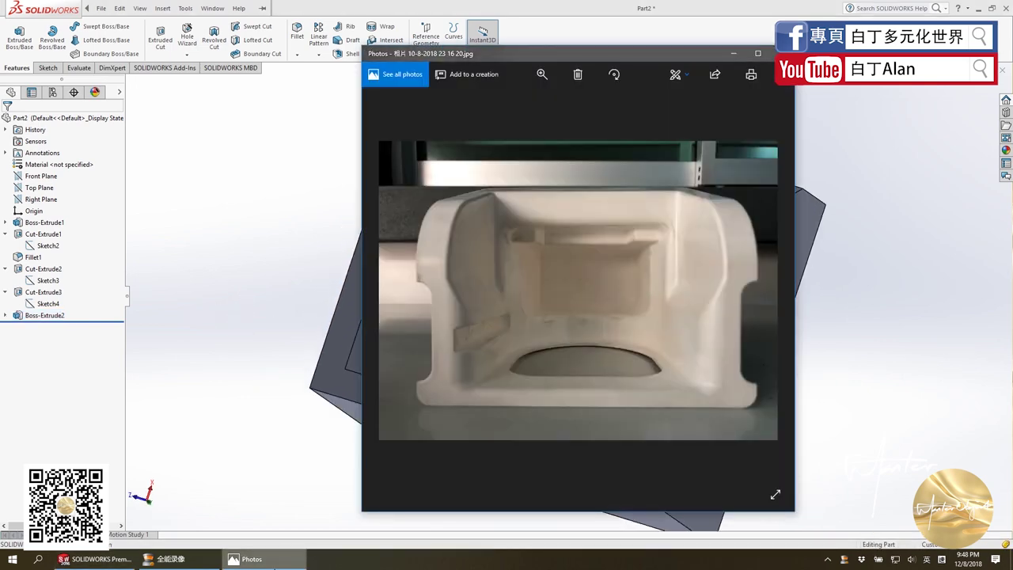
pyautogui.hotkey('alt', 'Tab')
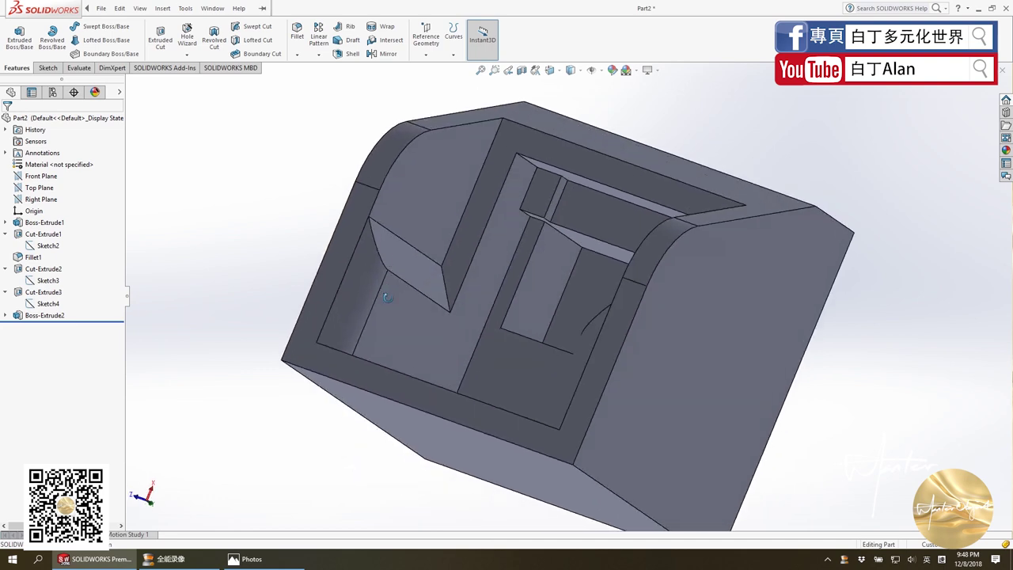
pyautogui.moveTo(387, 297); pyautogui.dragTo(367, 307, button='middle')
pyautogui.click(368, 308)
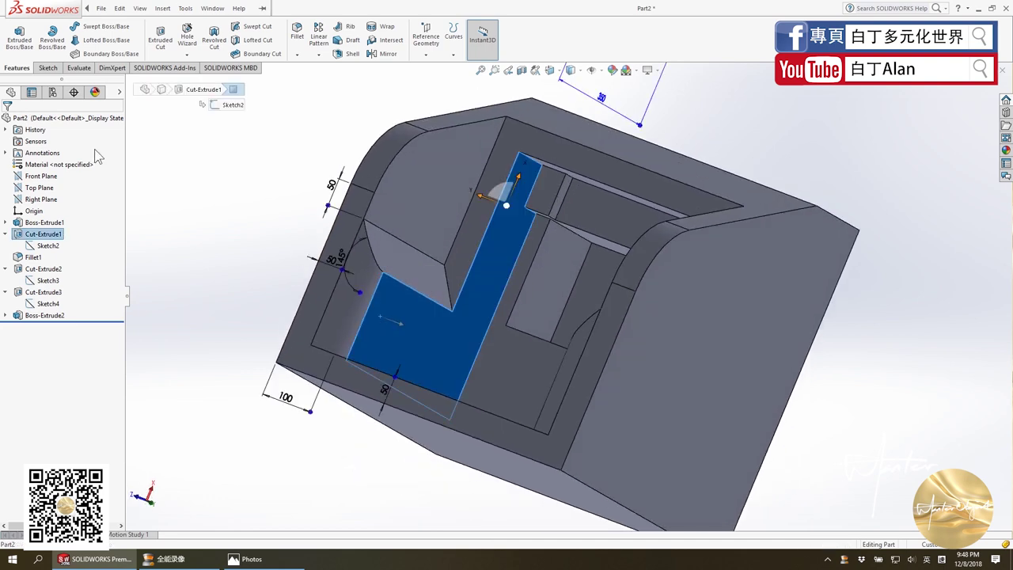
# Start a sketch on the L-shaped face with hidden lines visible and draw a tall narrow rectangle.
pyautogui.click(45, 67)
pyautogui.click(14, 35)
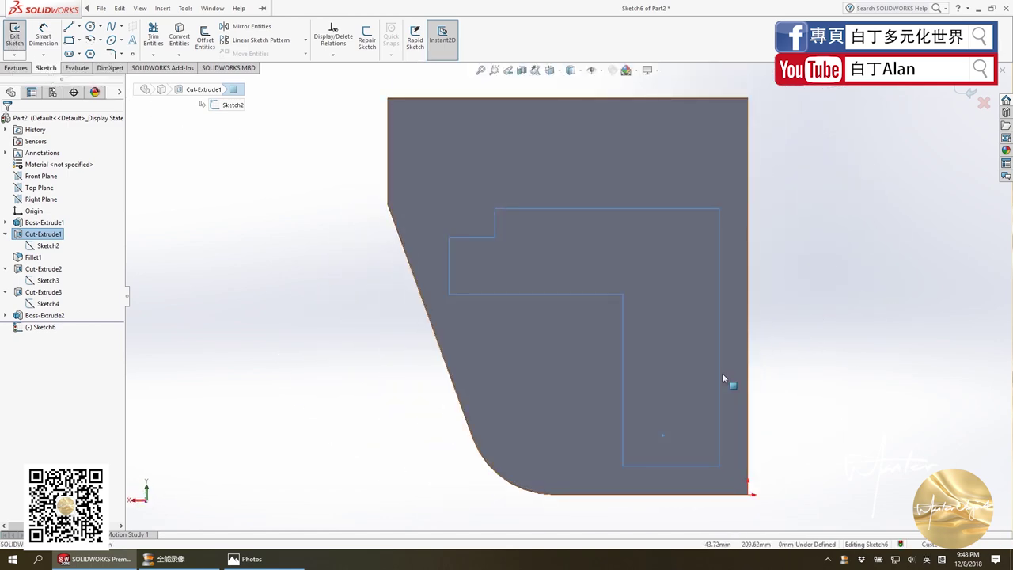
pyautogui.click(69, 41)
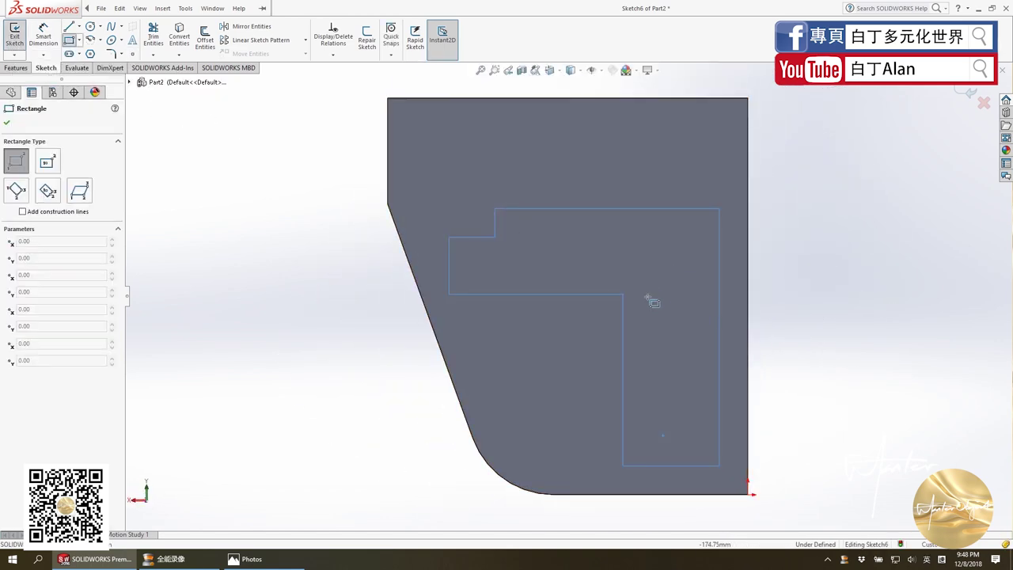
pyautogui.click(245, 559)
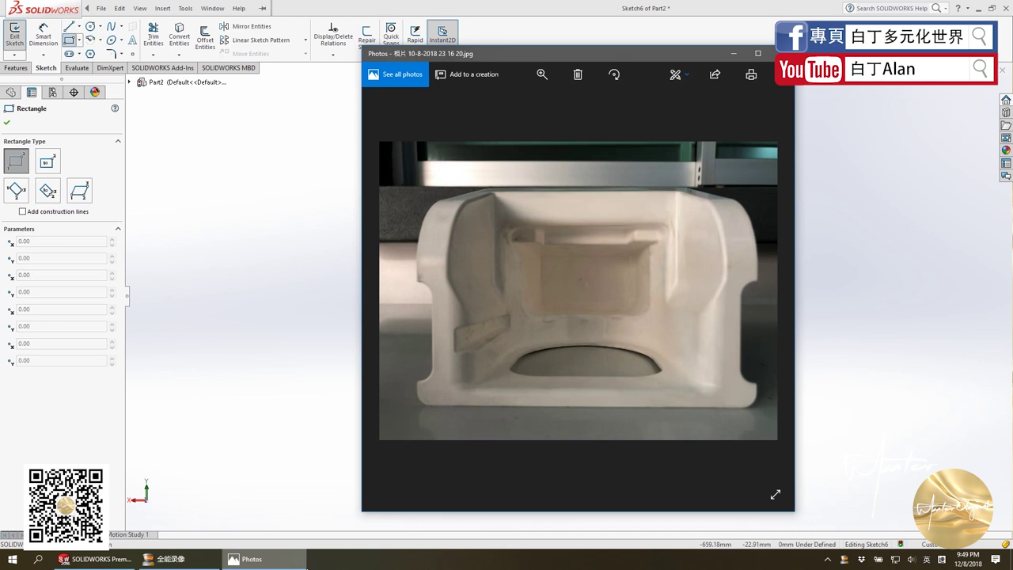
pyautogui.click(245, 559)
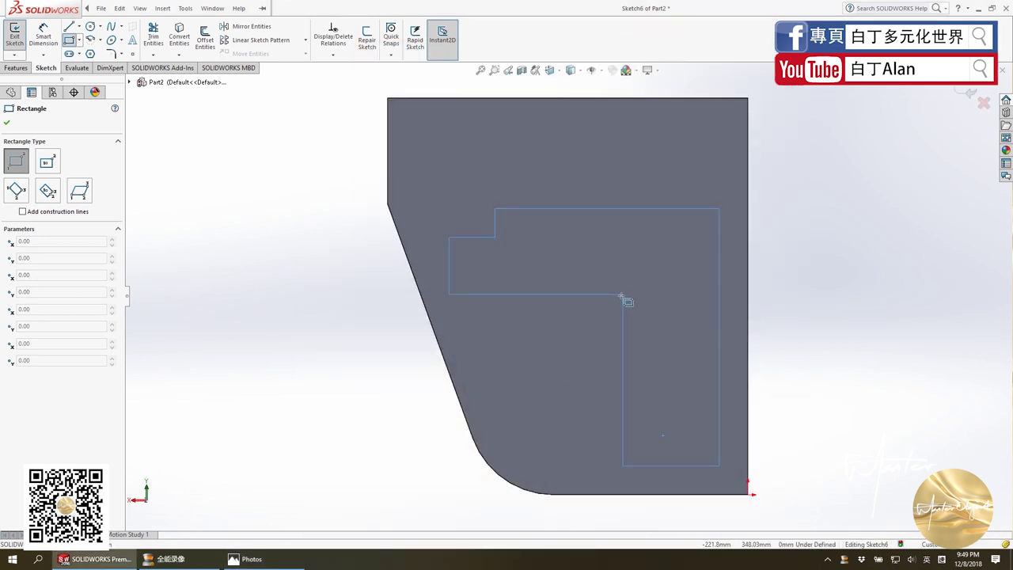
pyautogui.click(573, 69)
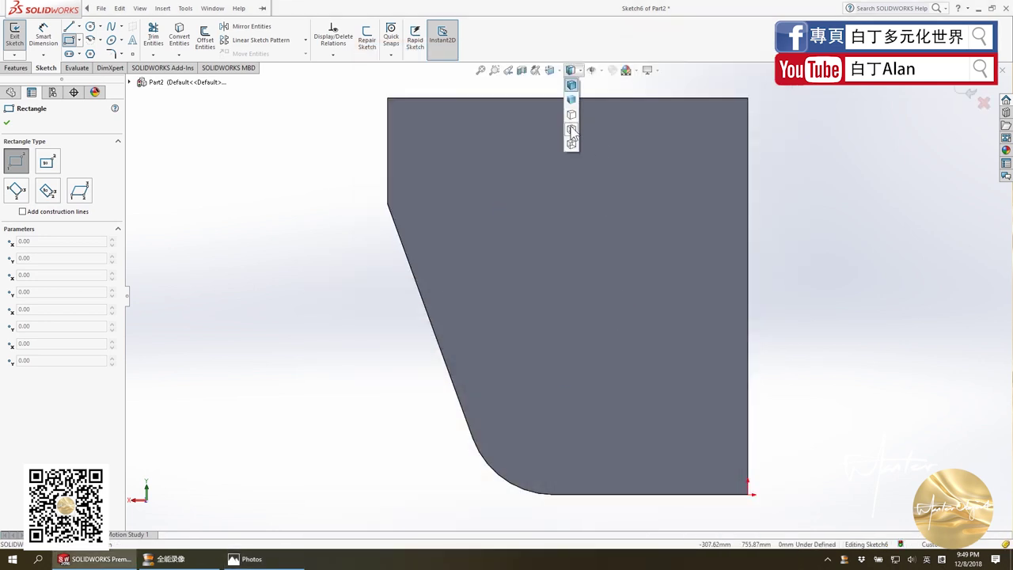
pyautogui.click(571, 130)
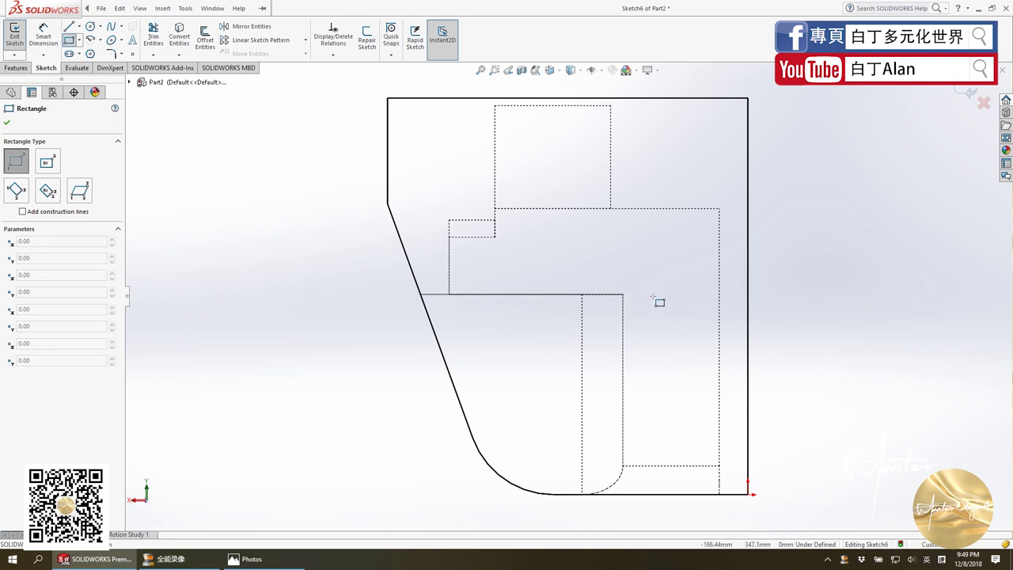
pyautogui.moveTo(653, 296); pyautogui.dragTo(690, 495)
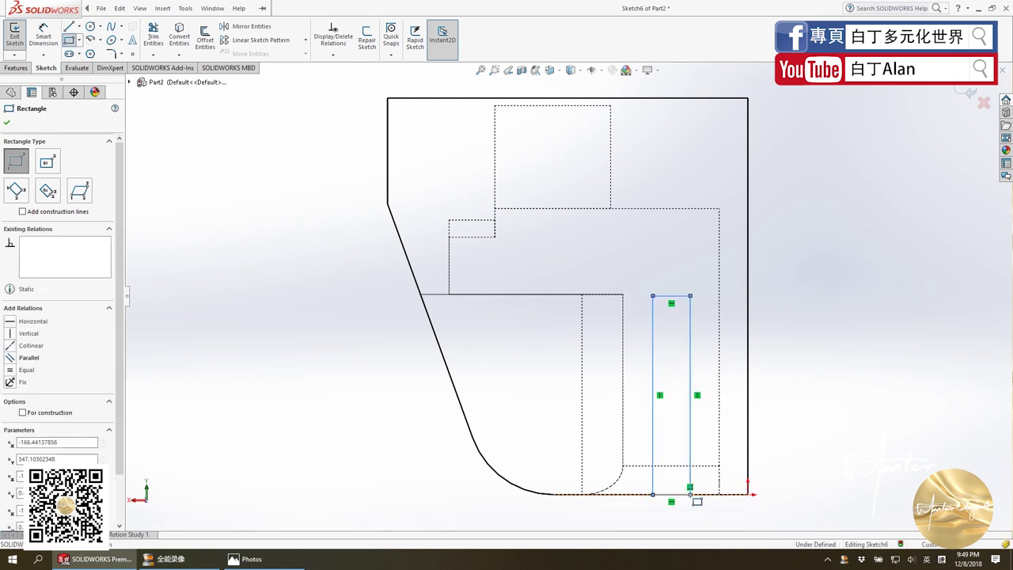
pyautogui.press('Escape')
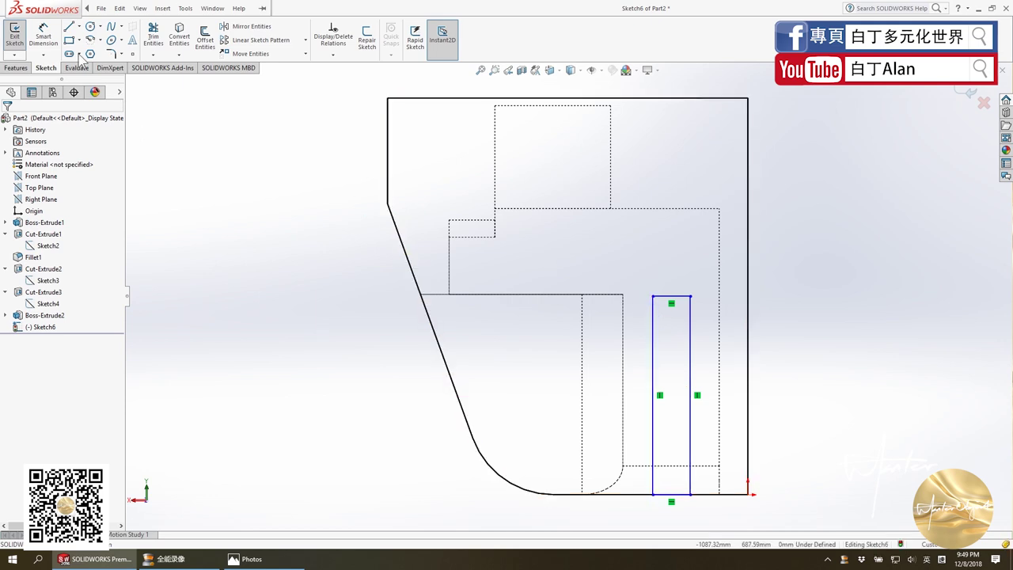
# Dimension the slot's left and right offsets at 50 mm each.
pyautogui.press('d')
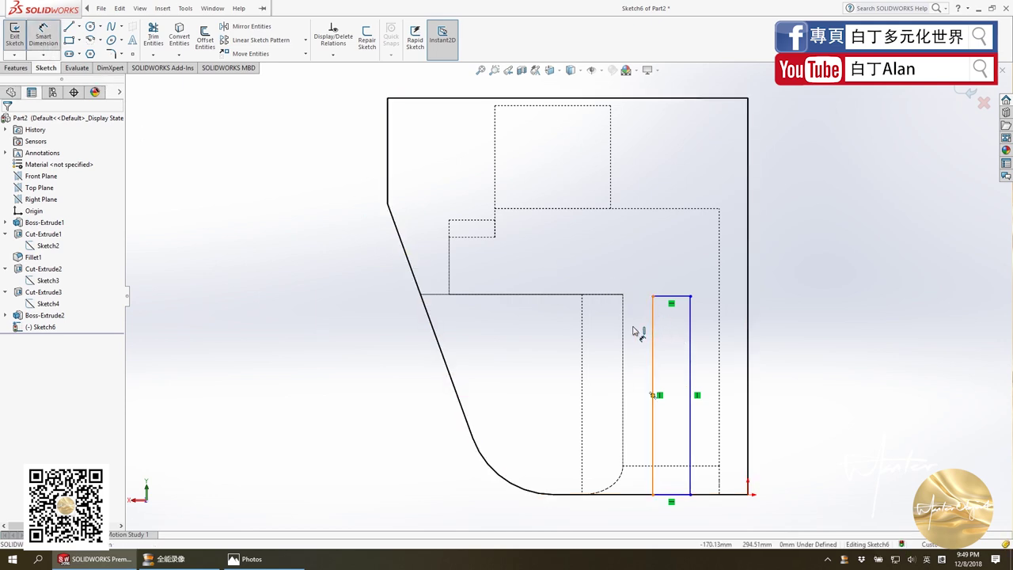
pyautogui.click(652, 332)
pyautogui.click(622, 316)
pyautogui.click(640, 285)
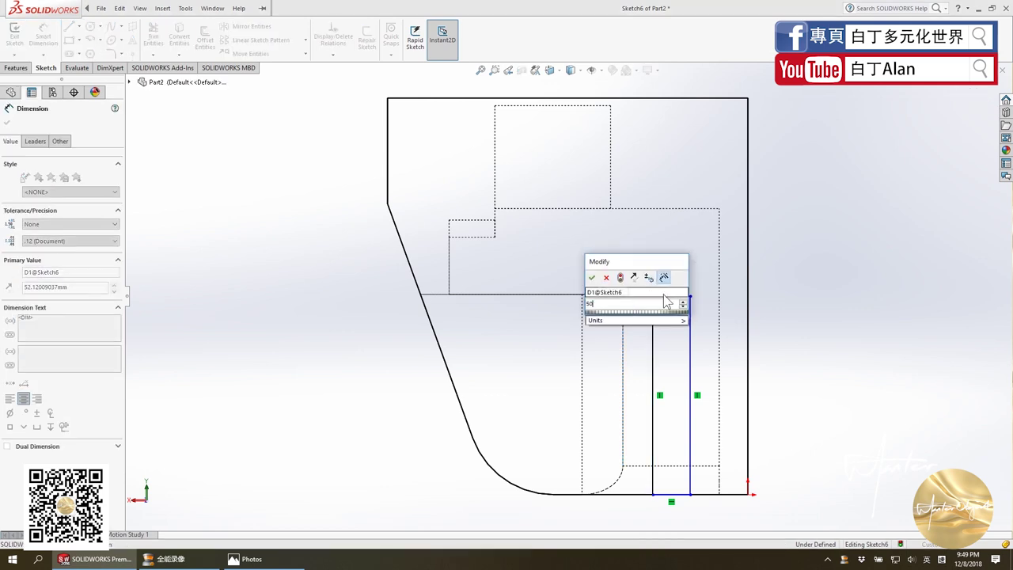
pyautogui.write('50')
pyautogui.press('Return')
pyautogui.click(689, 321)
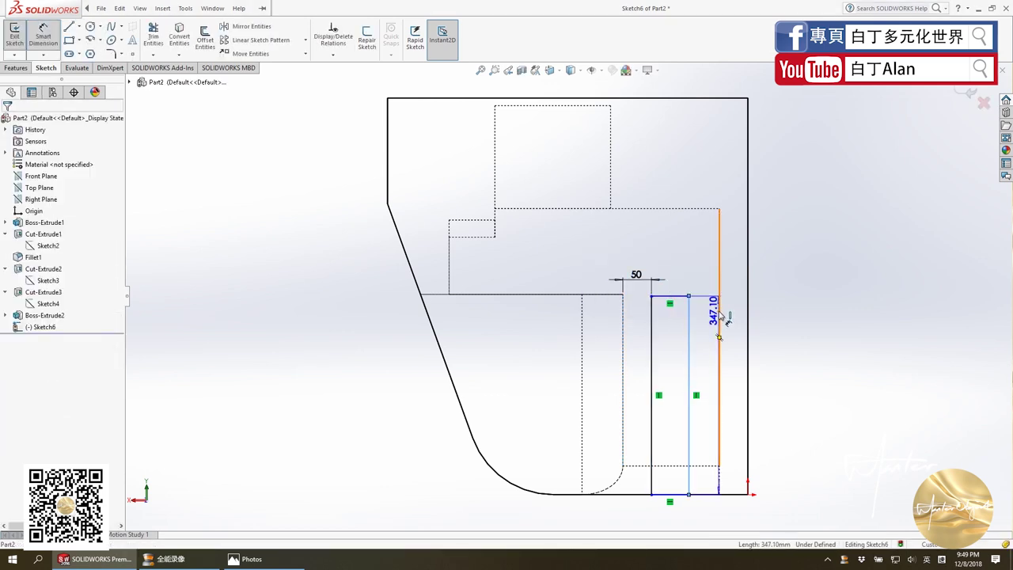
pyautogui.click(719, 316)
pyautogui.click(706, 278)
pyautogui.press('Return')
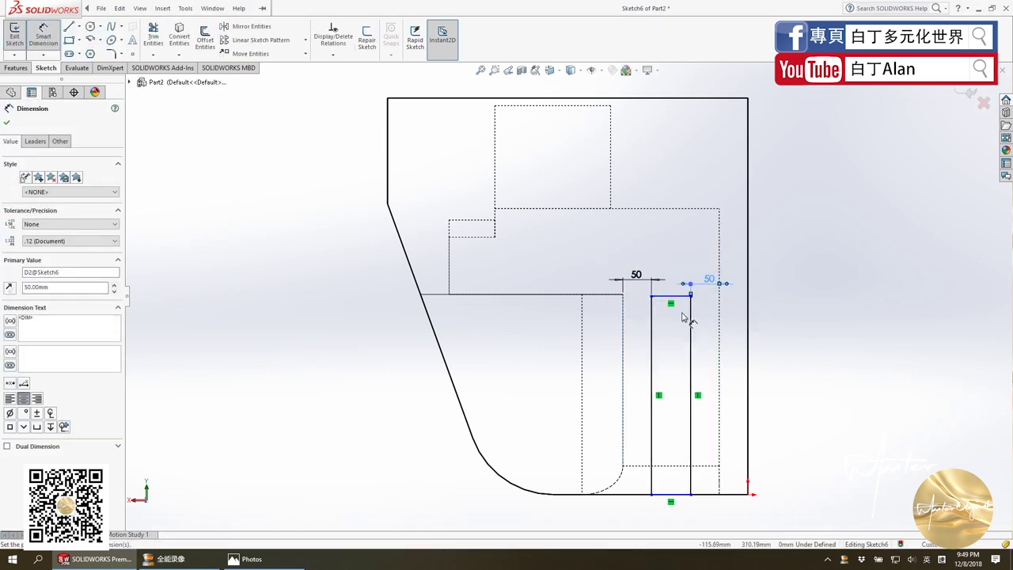
pyautogui.press('Escape')
# Make the slot's top and bottom edges collinear with the part's edges.
pyautogui.click(600, 295)
pyautogui.keyDown('ctrl'); pyautogui.click(602, 295); pyautogui.keyUp('ctrl')
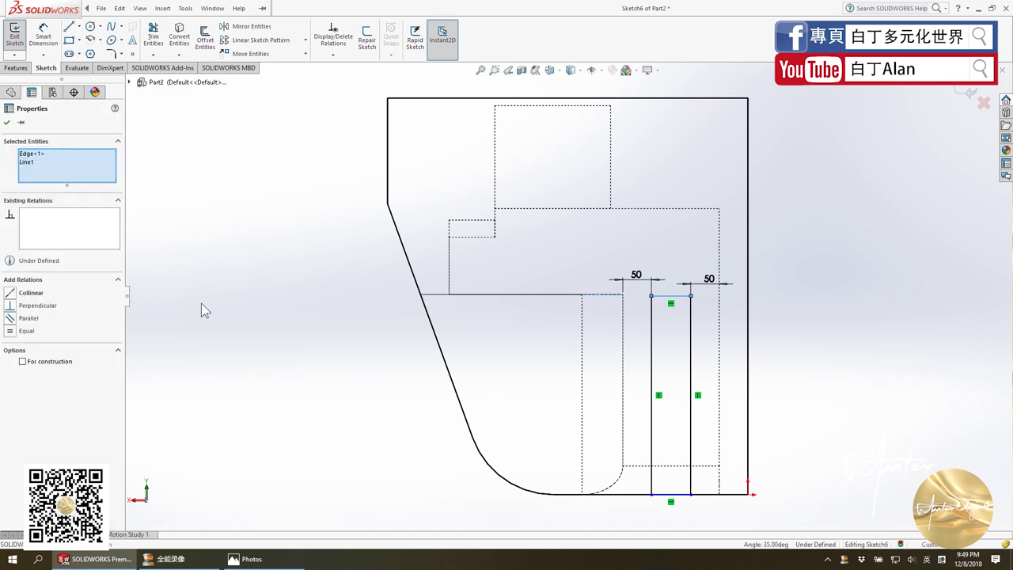
pyautogui.click(23, 293)
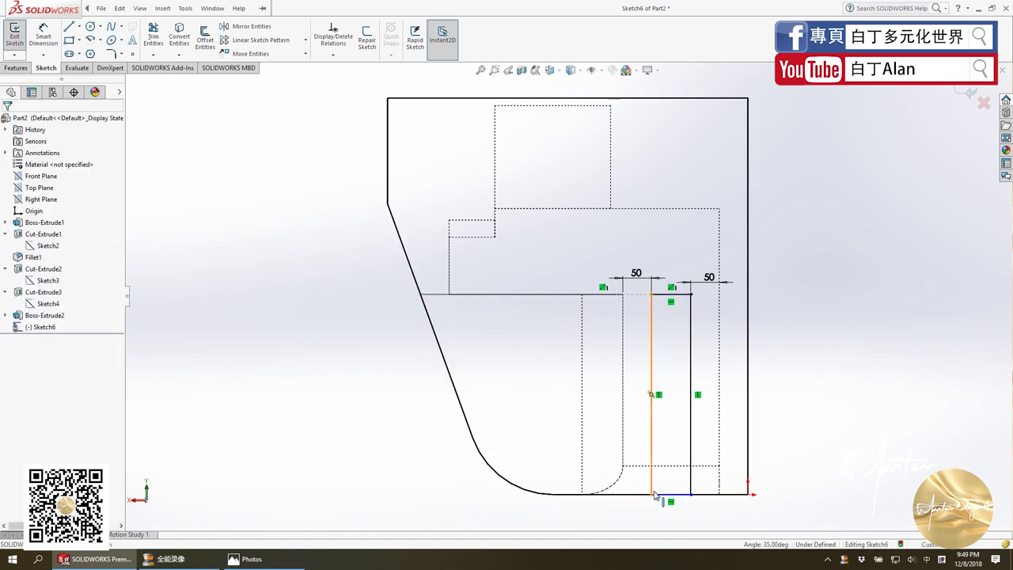
pyautogui.moveTo(651, 490); pyautogui.dragTo(670, 451)
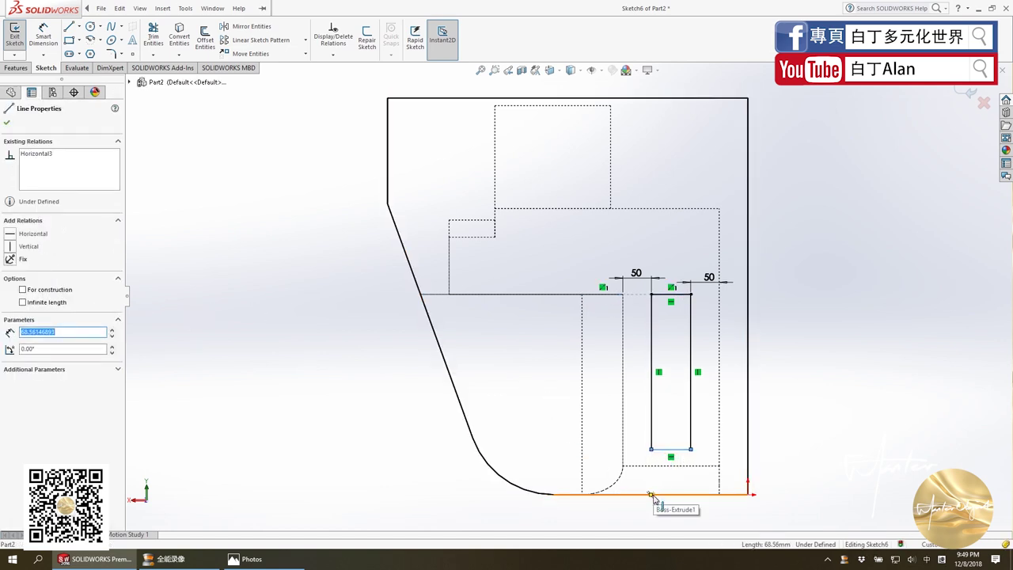
pyautogui.keyDown('ctrl'); pyautogui.click(657, 494); pyautogui.keyUp('ctrl')
pyautogui.click(14, 293)
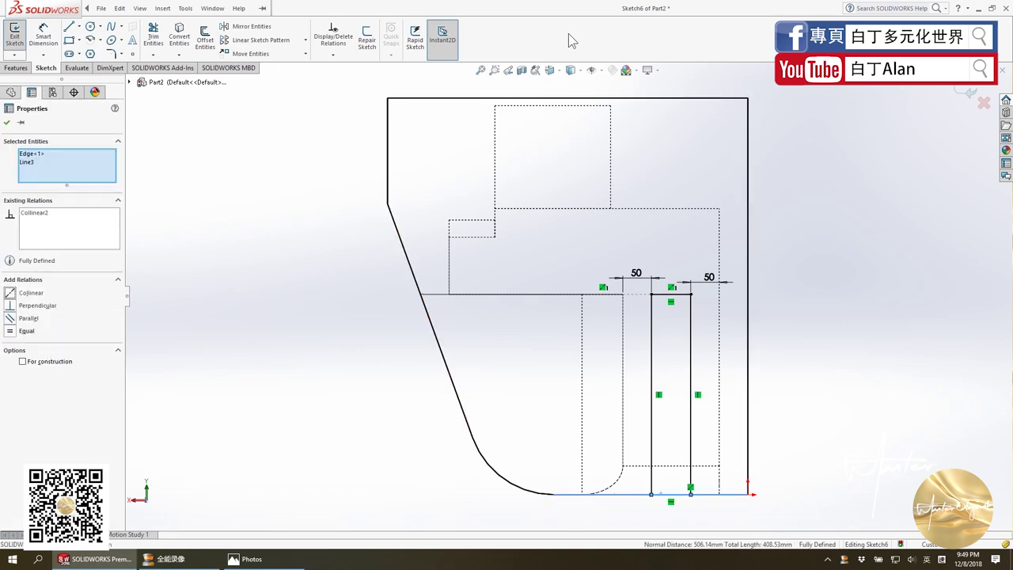
pyautogui.moveTo(570, 151)
pyautogui.mouseDown(button='middle')
pyautogui.moveTo(724, 286)
pyautogui.moveTo(683, 321)
pyautogui.moveTo(691, 446)
pyautogui.moveTo(559, 411)
pyautogui.mouseUp(button='middle')
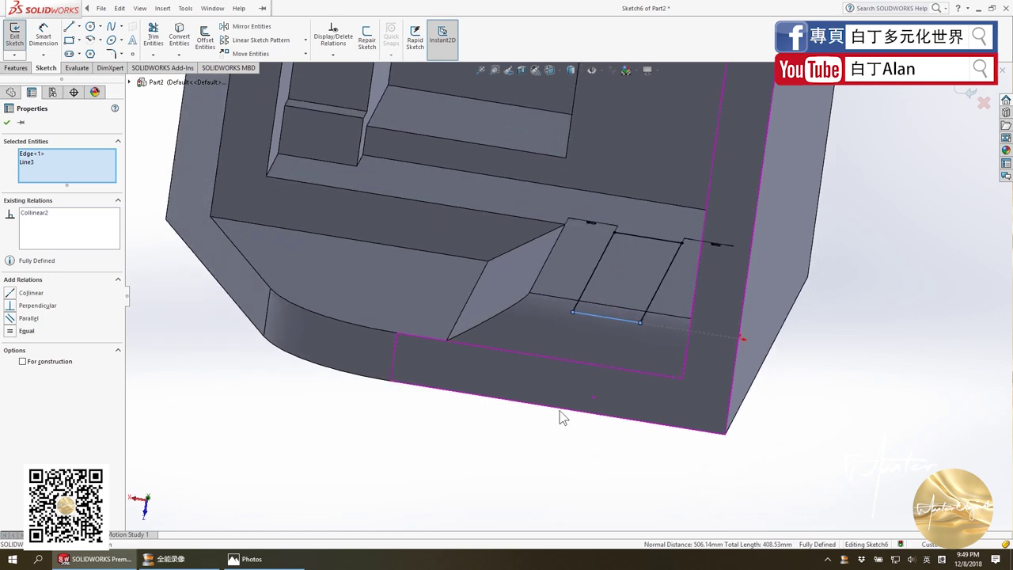
# Cut the slot rectangle up to the selected face, creating Cut-Extrude4.
pyautogui.click(16, 68)
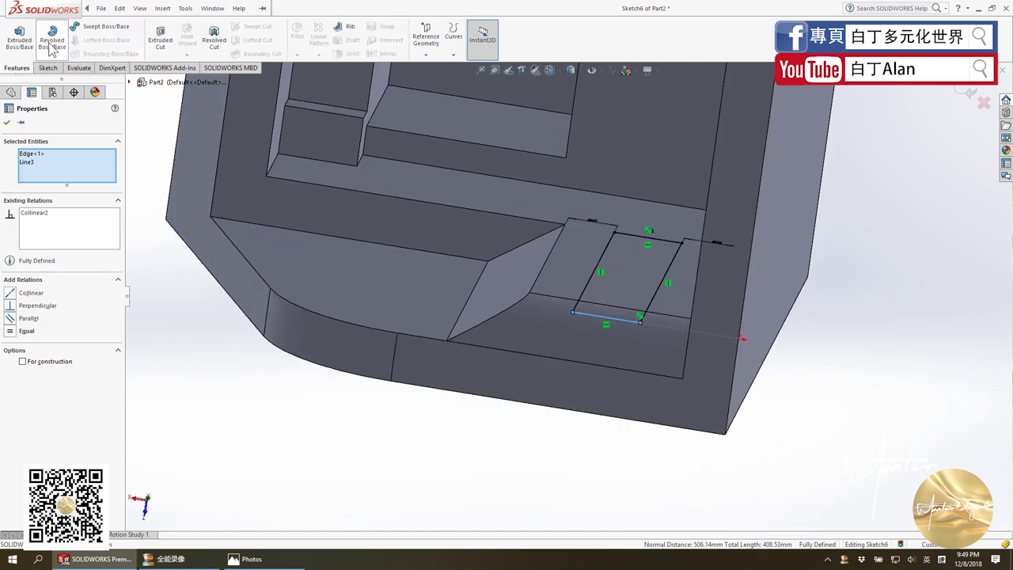
pyautogui.click(161, 41)
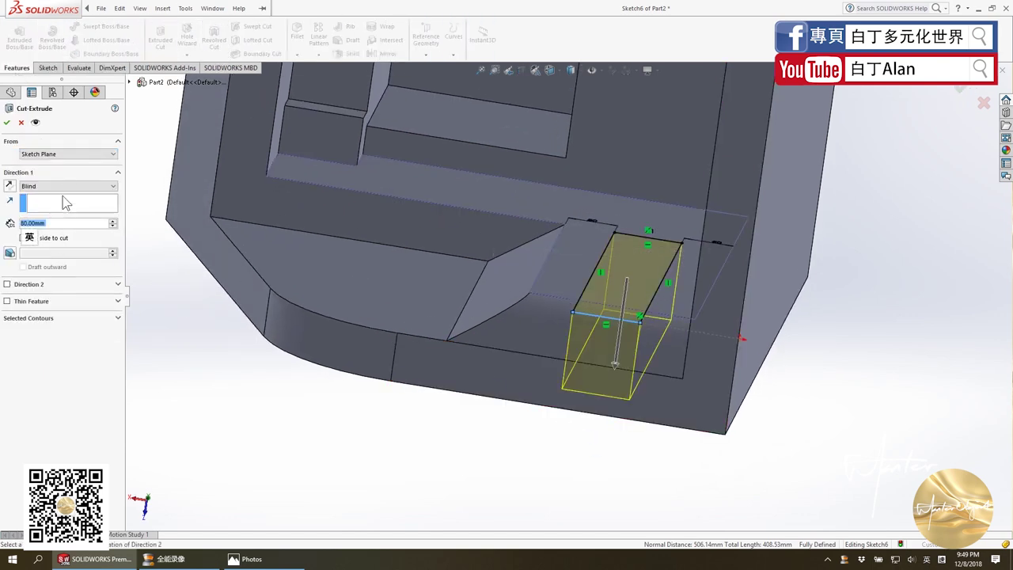
pyautogui.click(67, 186)
pyautogui.click(44, 229)
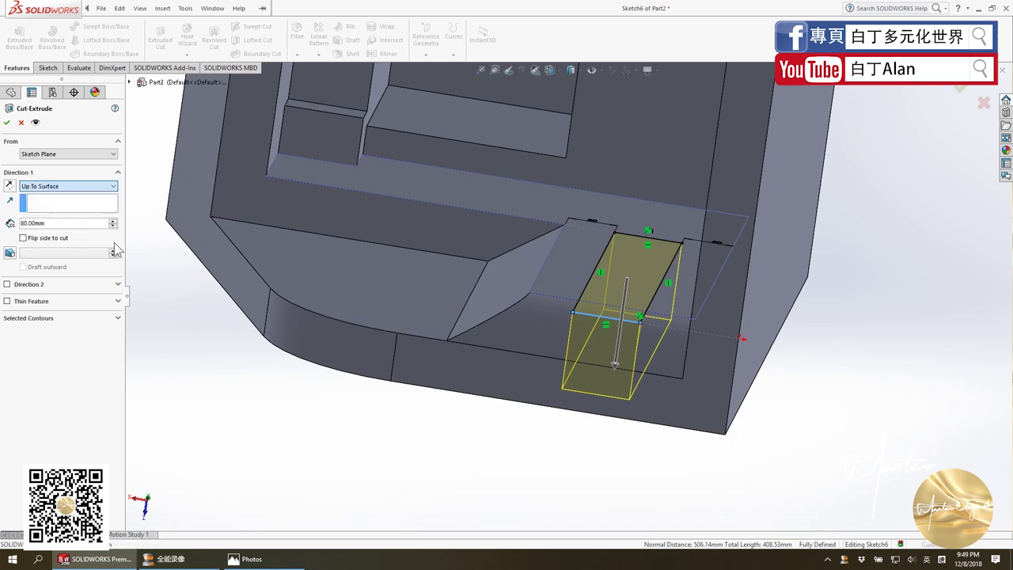
pyautogui.click(393, 295)
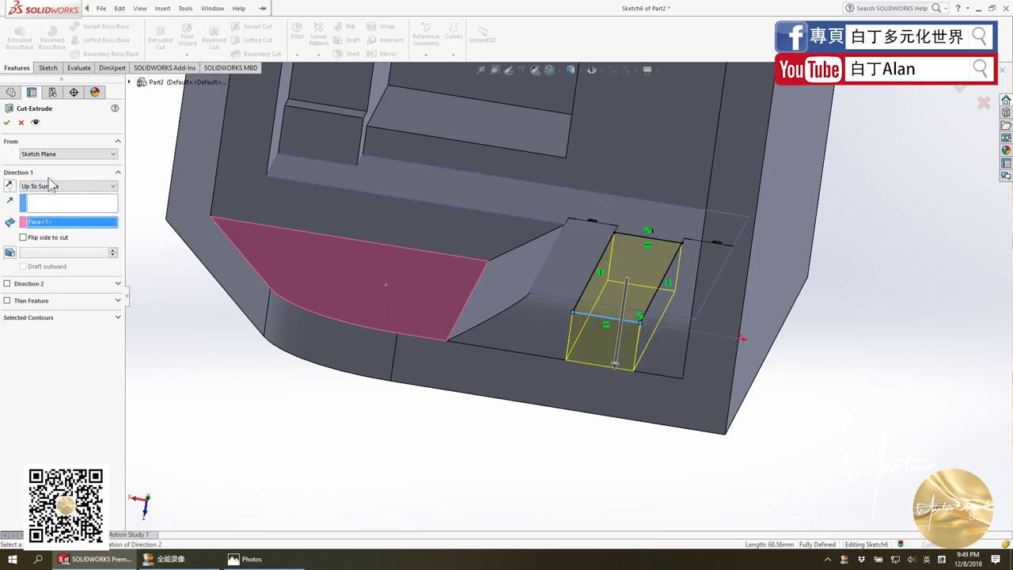
pyautogui.click(6, 122)
# Inspect the new slot cut from another angle, then bring up the holder's reference photo.
pyautogui.moveTo(562, 384); pyautogui.dragTo(554, 345, button='middle')
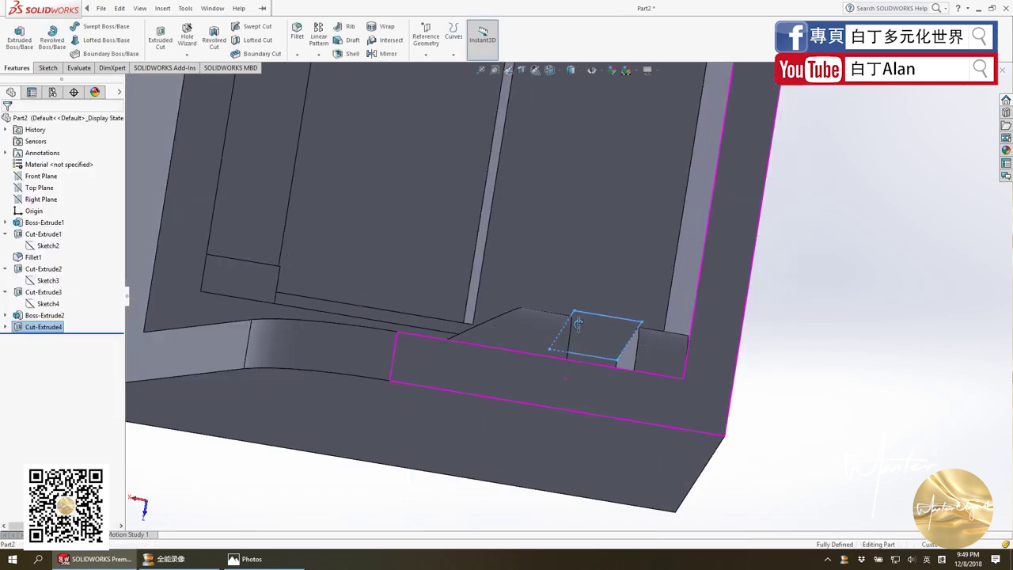
pyautogui.scroll(5, 554, 345)
pyautogui.moveTo(616, 247)
pyautogui.mouseDown(button='middle')
pyautogui.moveTo(608, 377)
pyautogui.moveTo(568, 376)
pyautogui.mouseUp(button='middle')
pyautogui.click(261, 559)
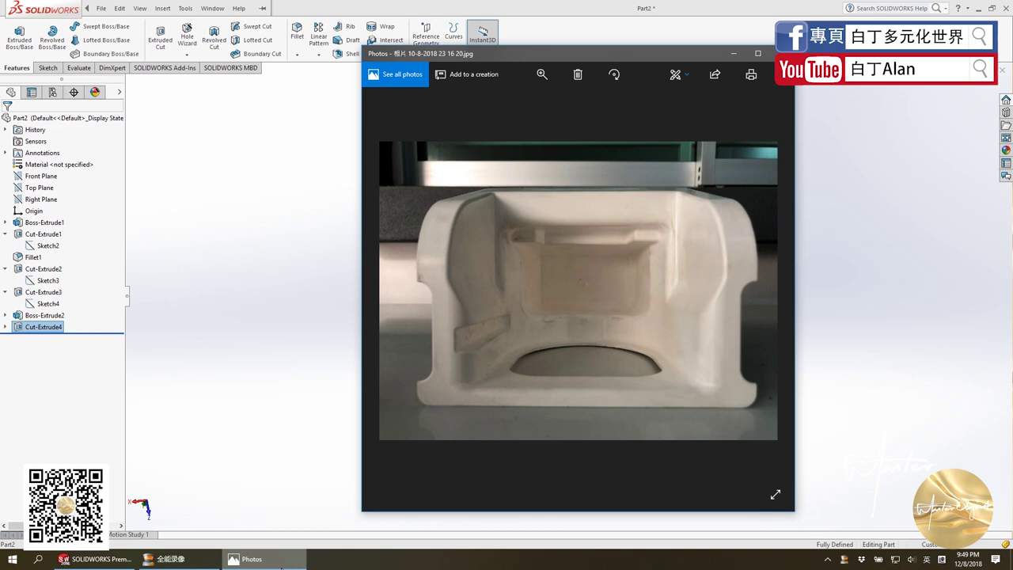
# Start a fillet on the part while comparing it with the holder photo.
pyautogui.click(281, 563)
pyautogui.scroll(-3, 543, 316)
pyautogui.scroll(-3, 543, 316)
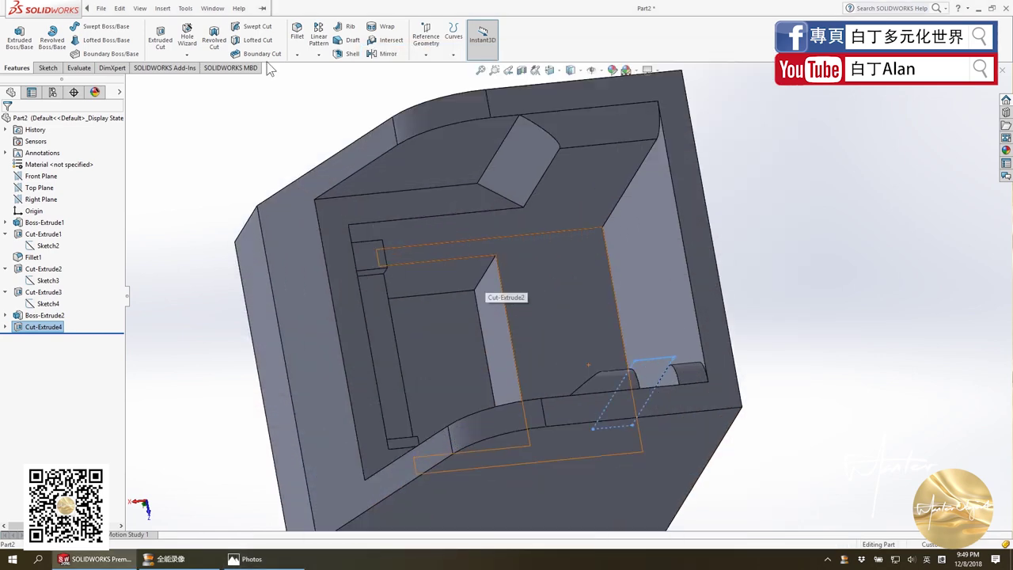
pyautogui.click(295, 33)
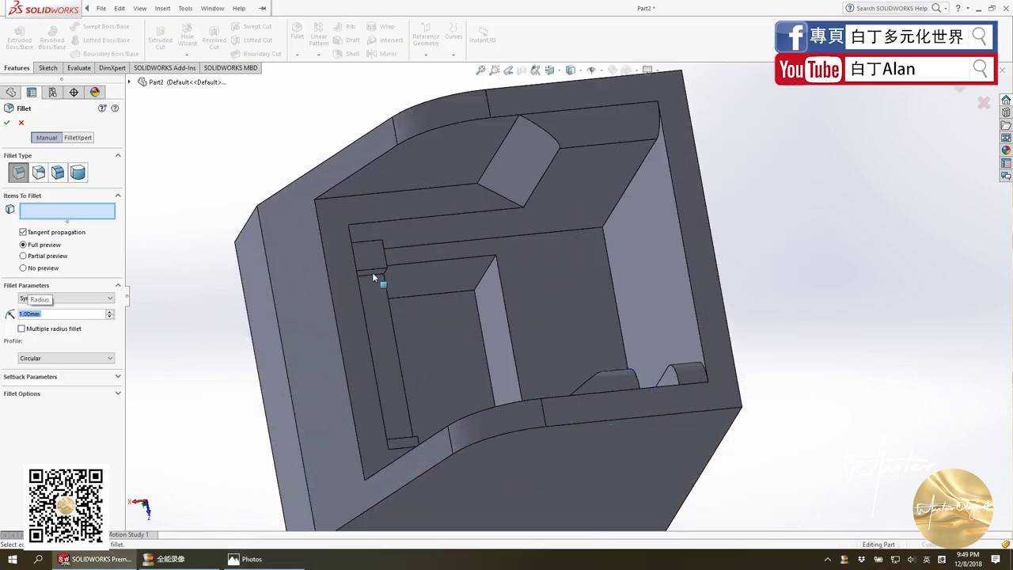
pyautogui.click(246, 558)
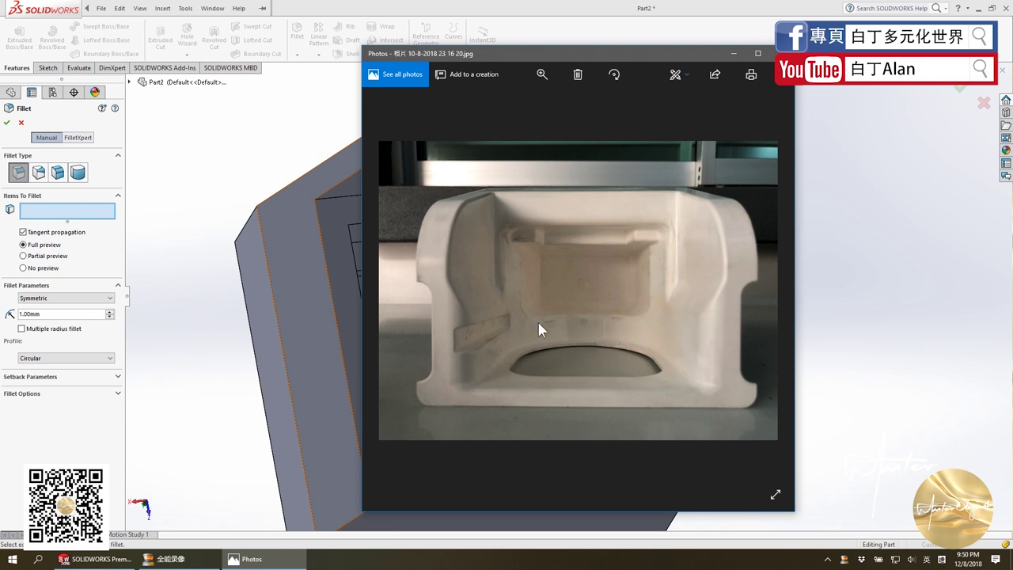
pyautogui.hotkey('alt', 'Tab')
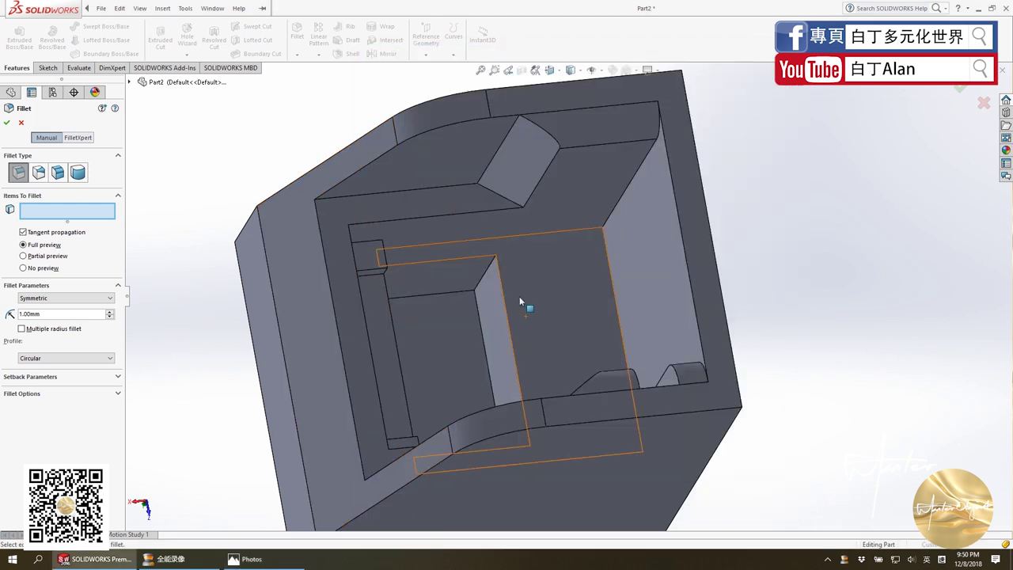
# Select the long interior pocket edge and try fillet radii of 30, 50, 60 and 100 mm.
pyautogui.click(546, 231)
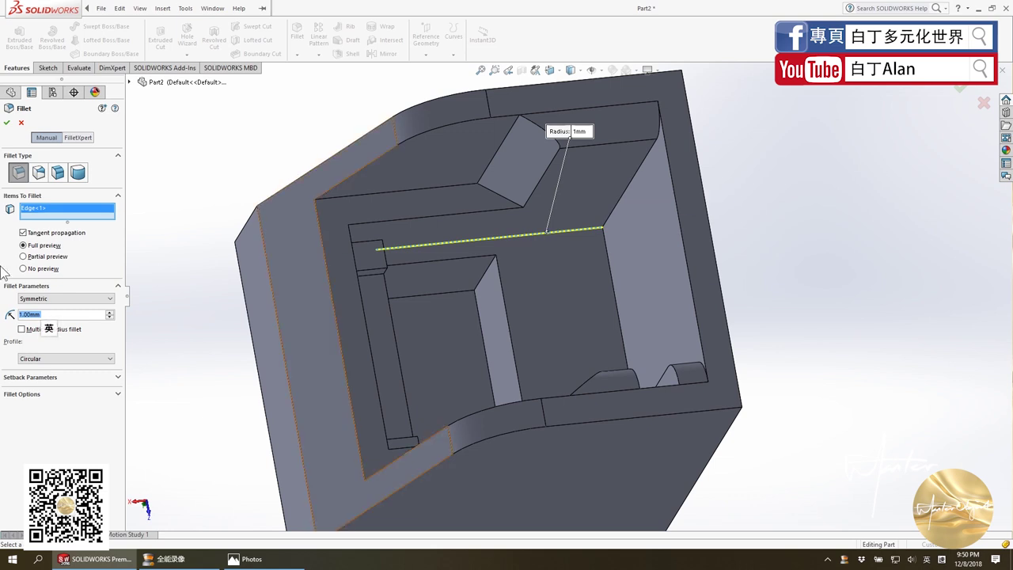
pyautogui.write('30')
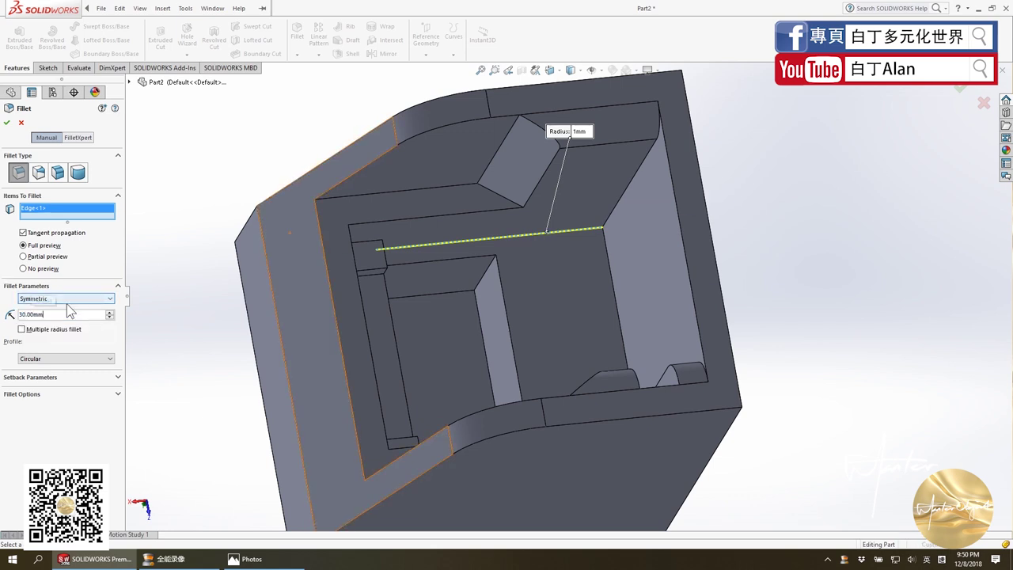
pyautogui.press('Return')
pyautogui.write('50')
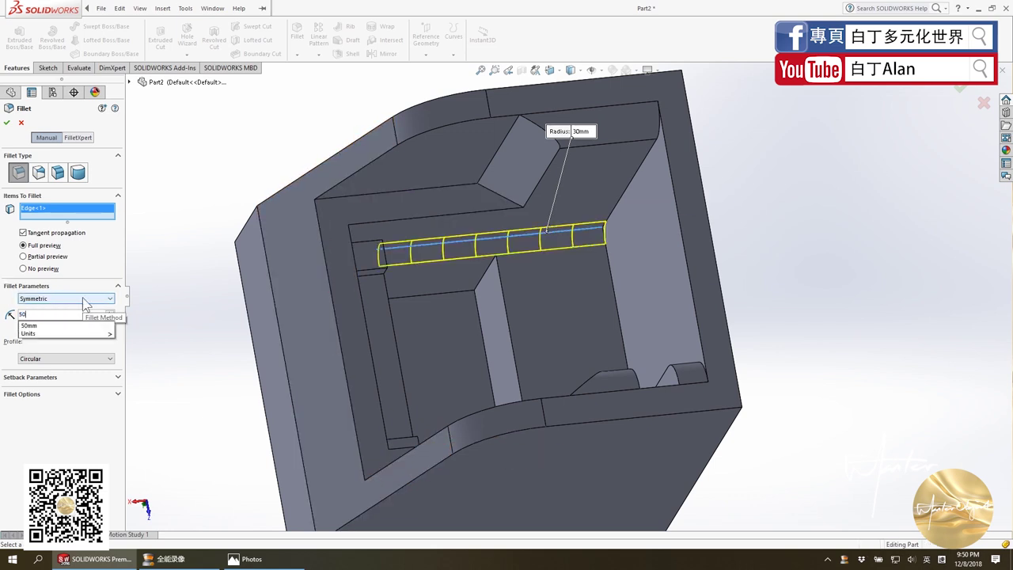
pyautogui.press('Return')
pyautogui.write('60.00mm')
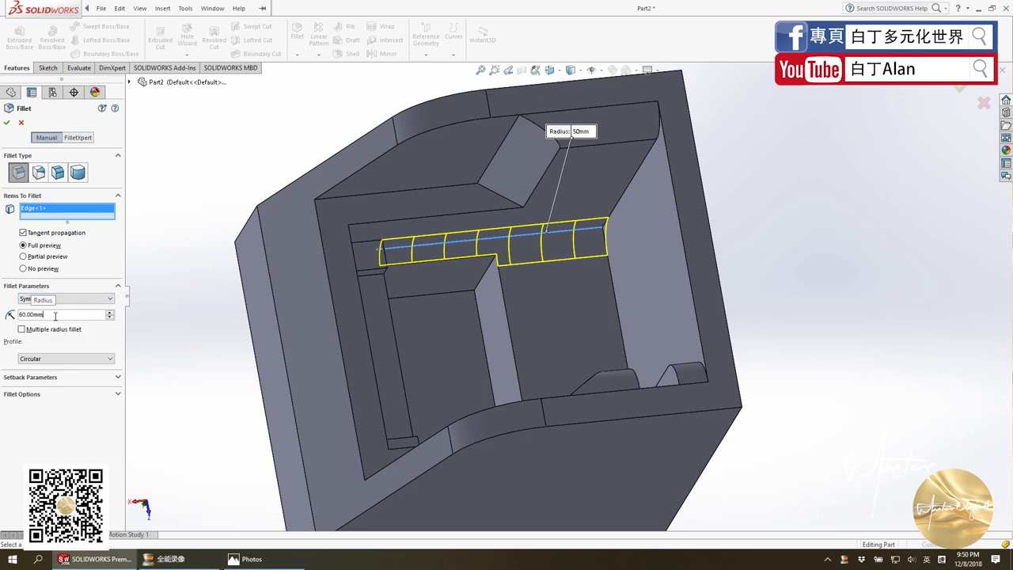
pyautogui.press('Return')
pyautogui.moveTo(504, 316); pyautogui.dragTo(470, 286, button='middle')
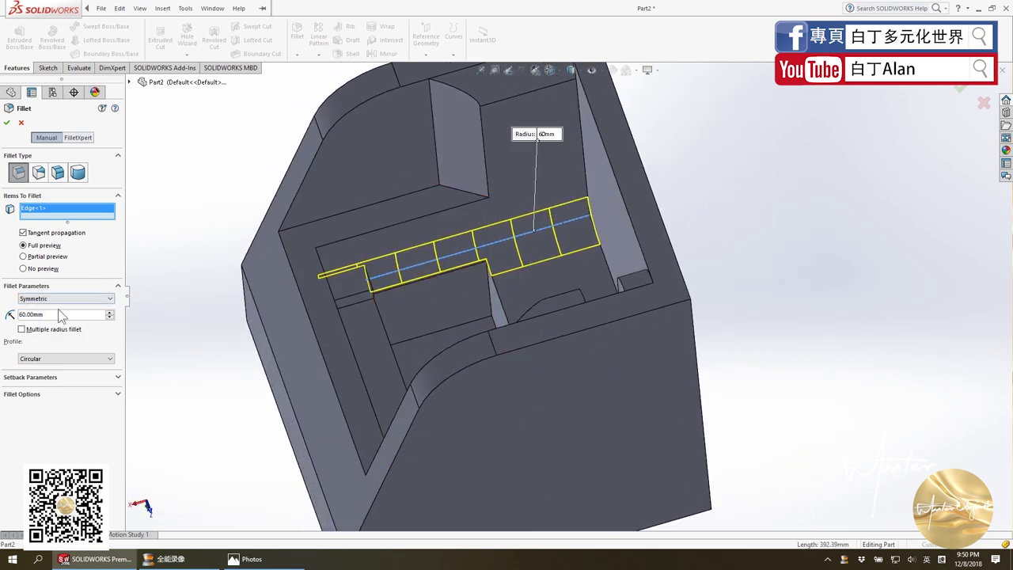
pyautogui.write('70')
pyautogui.write('100')
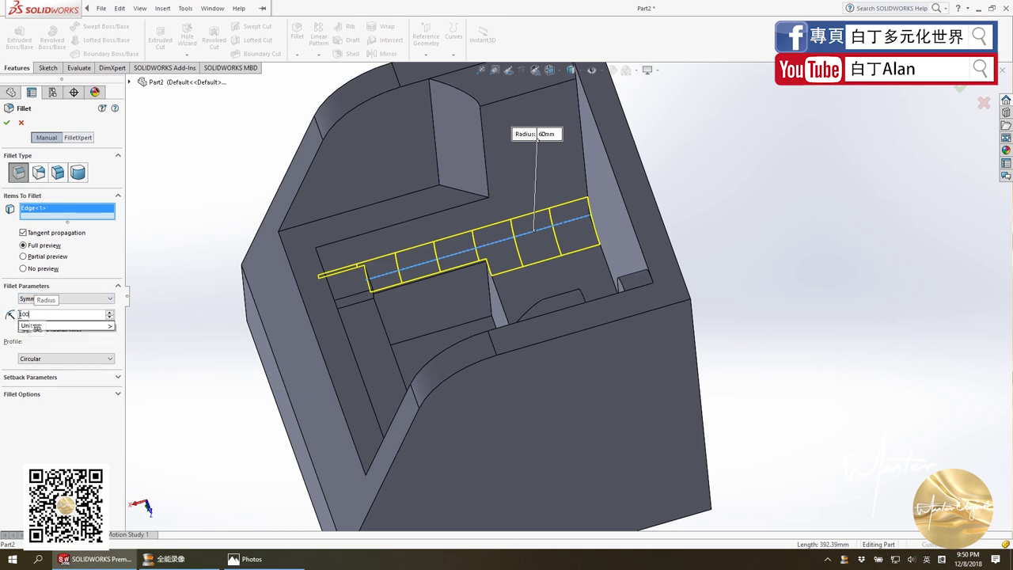
pyautogui.press('Return')
# Add the opposite bottom edge and apply the fillet at 120 mm after trying 150 mm.
pyautogui.moveTo(576, 317)
pyautogui.mouseDown(button='middle')
pyautogui.moveTo(608, 374)
pyautogui.moveTo(445, 277)
pyautogui.mouseUp(button='middle')
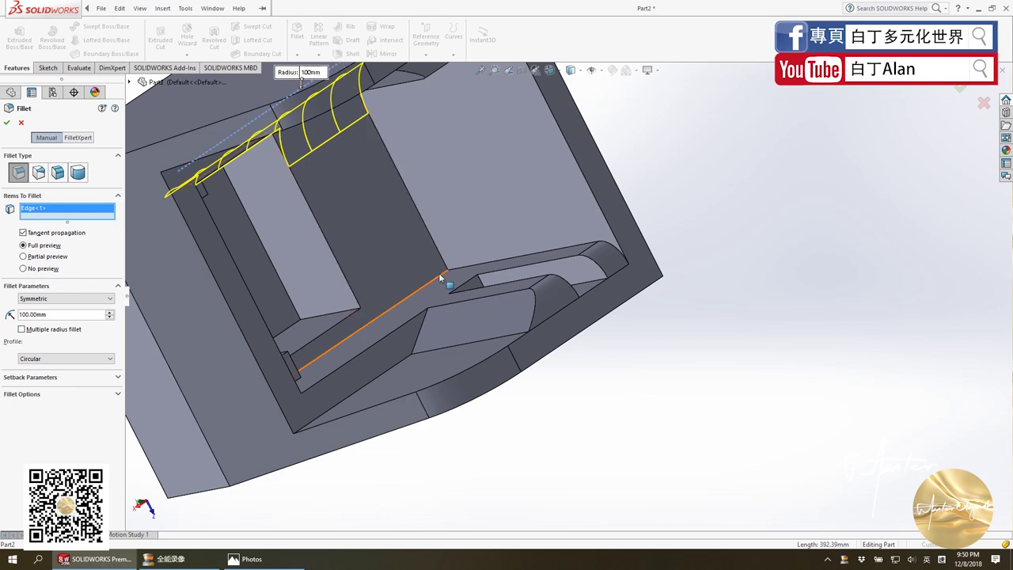
pyautogui.click(441, 273)
pyautogui.click(426, 265)
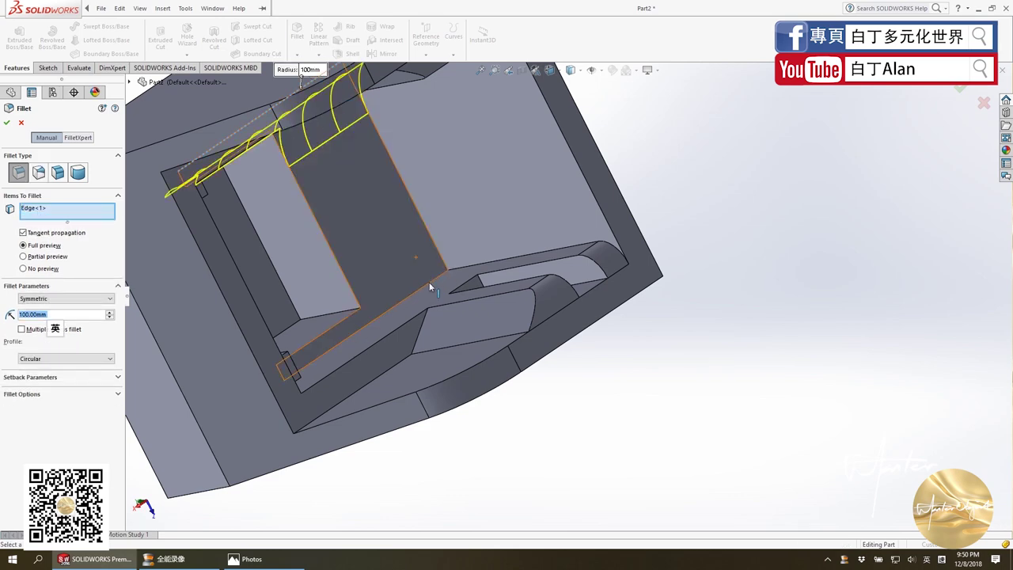
pyautogui.click(423, 283)
pyautogui.moveTo(420, 276); pyautogui.dragTo(14, 259, button='middle')
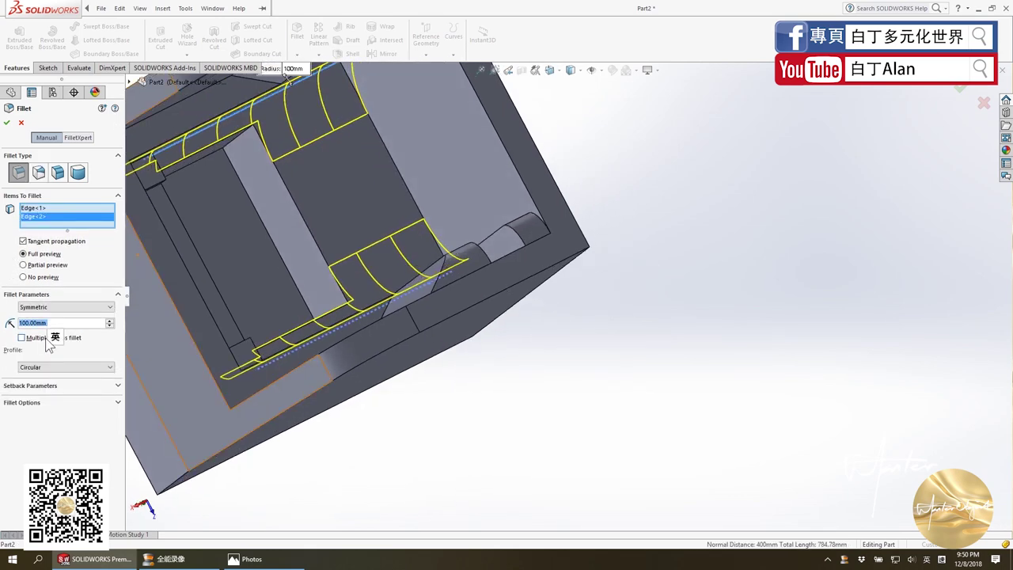
pyautogui.write('150')
pyautogui.press('Return')
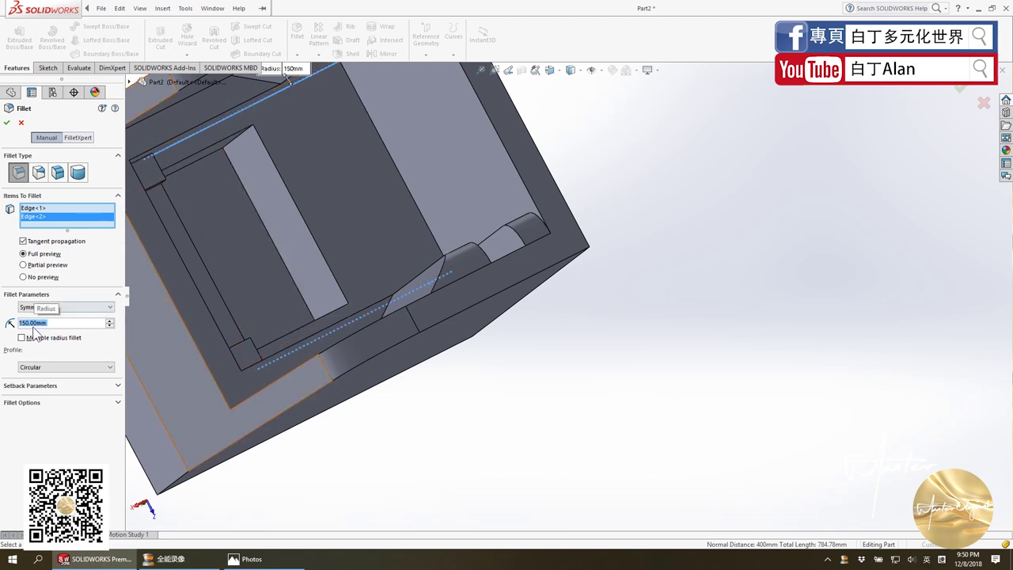
pyautogui.write('120')
pyautogui.press('Return')
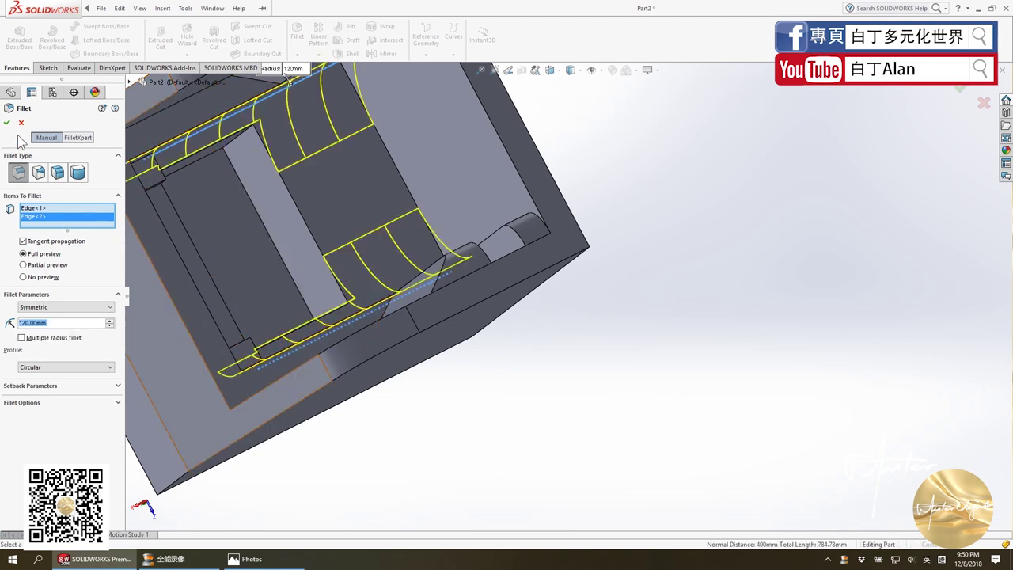
pyautogui.click(6, 123)
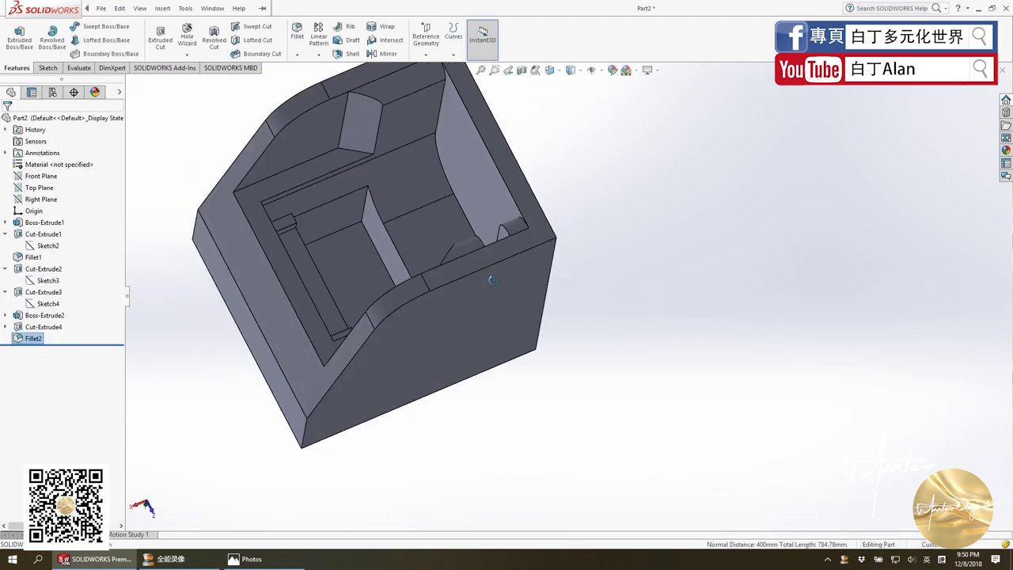
# Orbit the part and check it twice against the real holder photo, then start a new fillet.
pyautogui.moveTo(492, 280); pyautogui.dragTo(380, 517, button='middle')
pyautogui.click(246, 558)
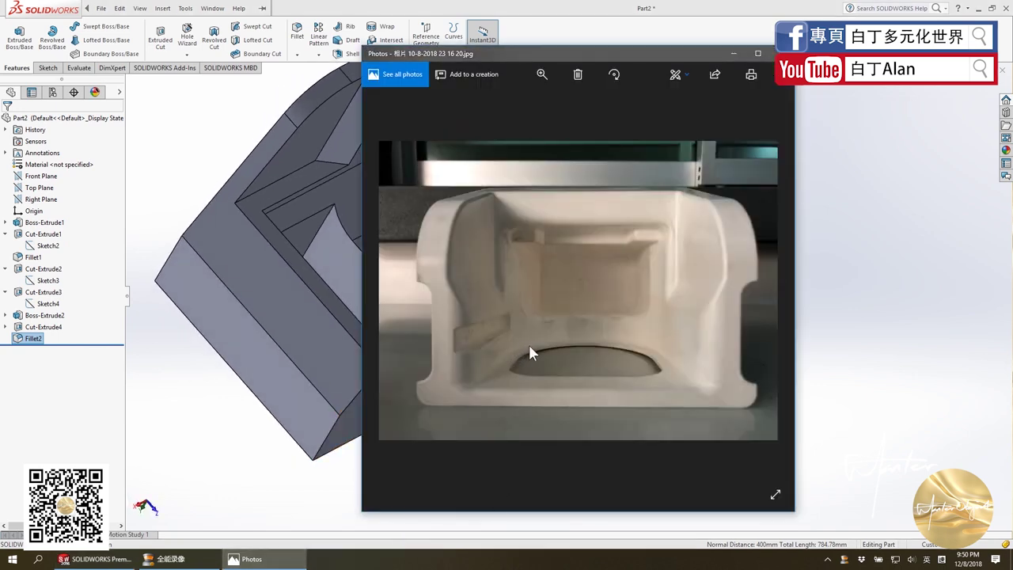
pyautogui.moveTo(348, 348)
pyautogui.mouseDown(button='middle')
pyautogui.moveTo(278, 351)
pyautogui.moveTo(565, 211)
pyautogui.moveTo(214, 214)
pyautogui.mouseUp(button='middle')
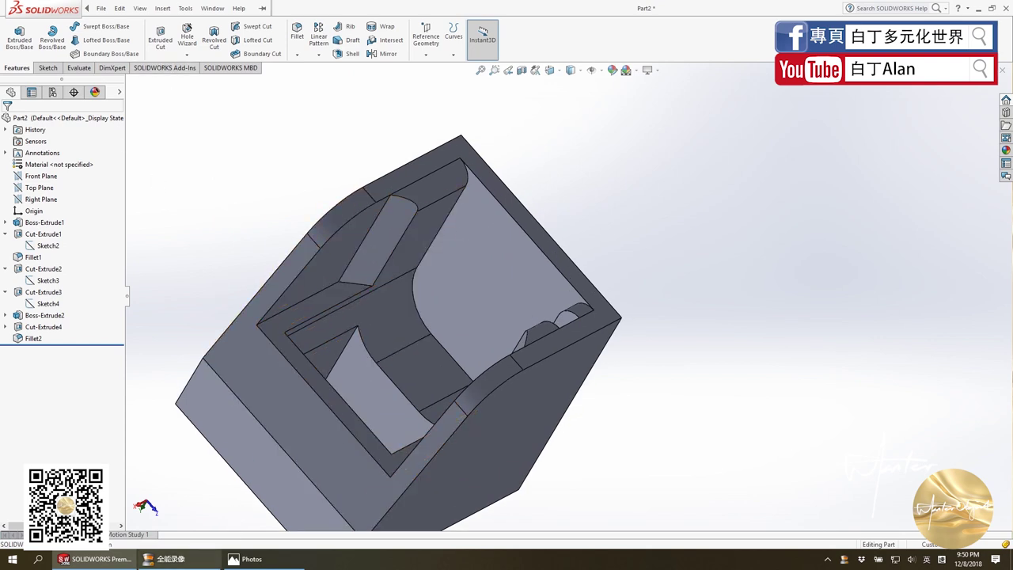
pyautogui.click(245, 558)
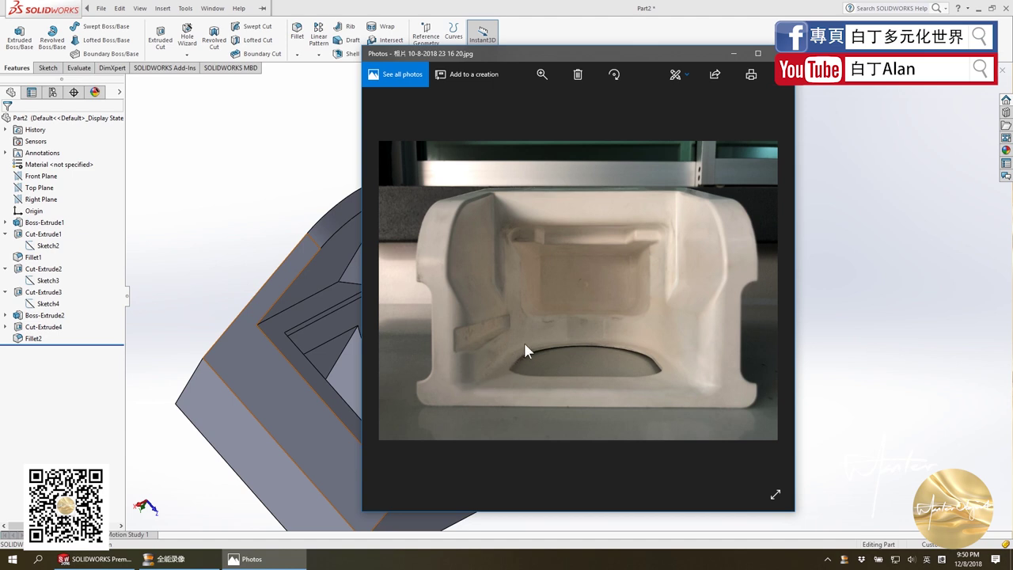
pyautogui.click(226, 193)
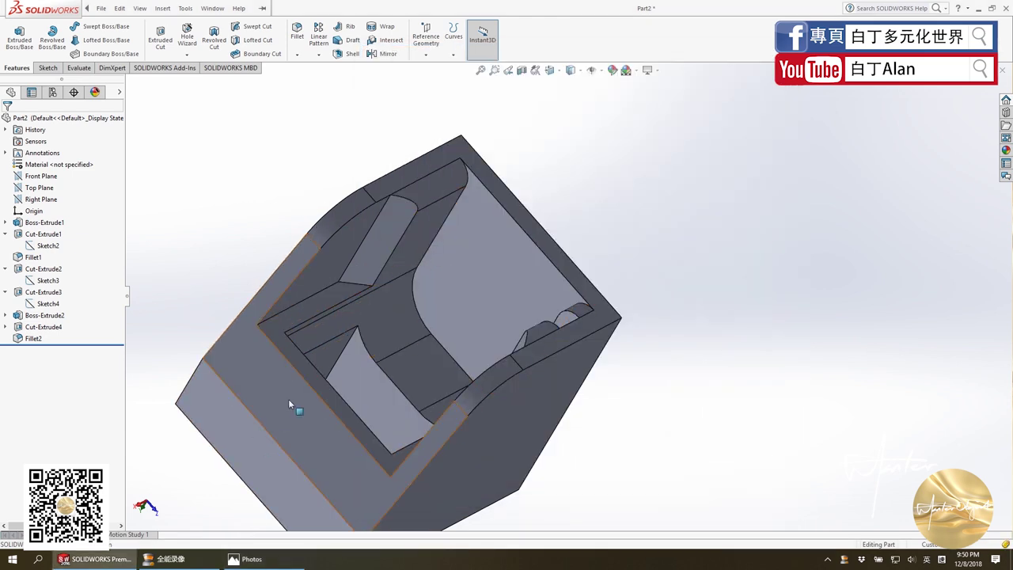
pyautogui.moveTo(288, 398); pyautogui.dragTo(261, 408, button='middle')
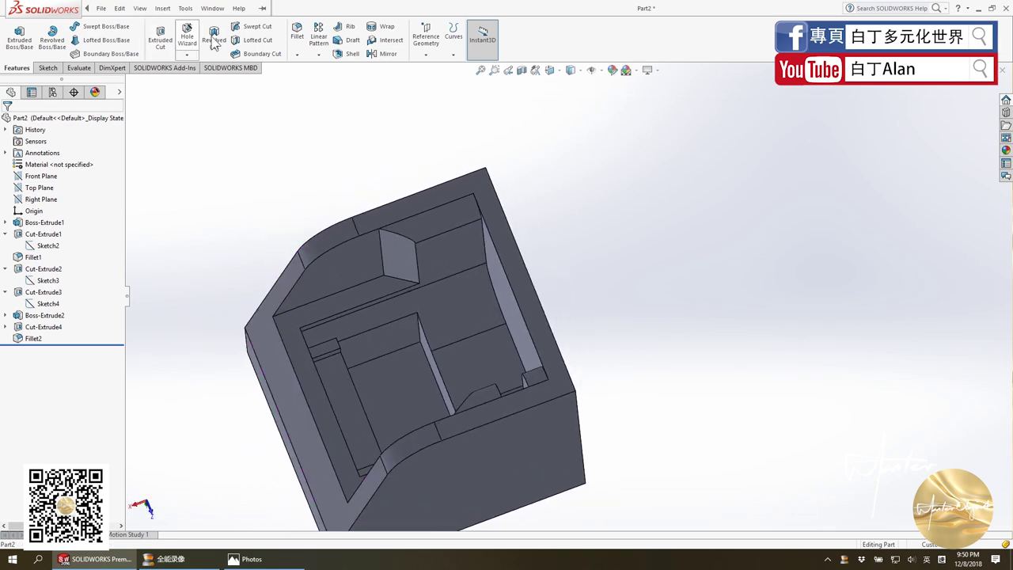
pyautogui.click(297, 31)
# Fillet the pocket block's inner edge and lower inner edge at 50 mm, after trying 5 and 10 mm.
pyautogui.moveTo(337, 311); pyautogui.dragTo(332, 332, button='middle')
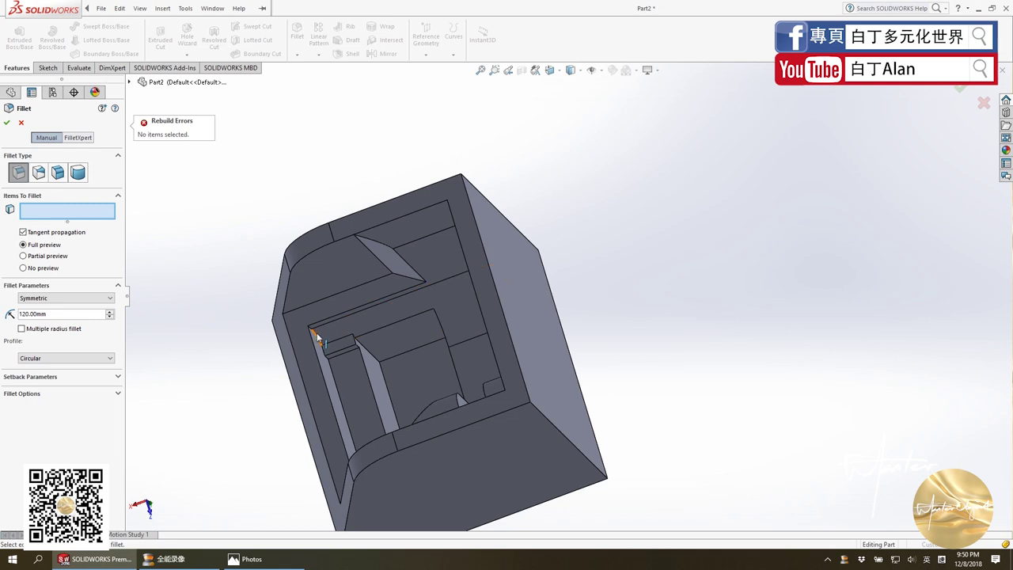
pyautogui.click(318, 334)
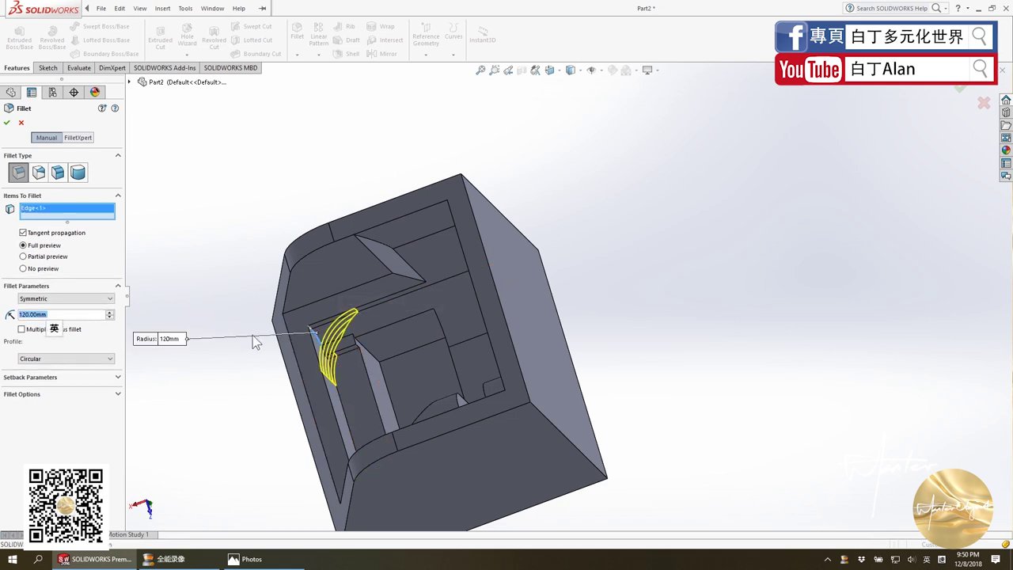
pyautogui.write('5')
pyautogui.press('Return')
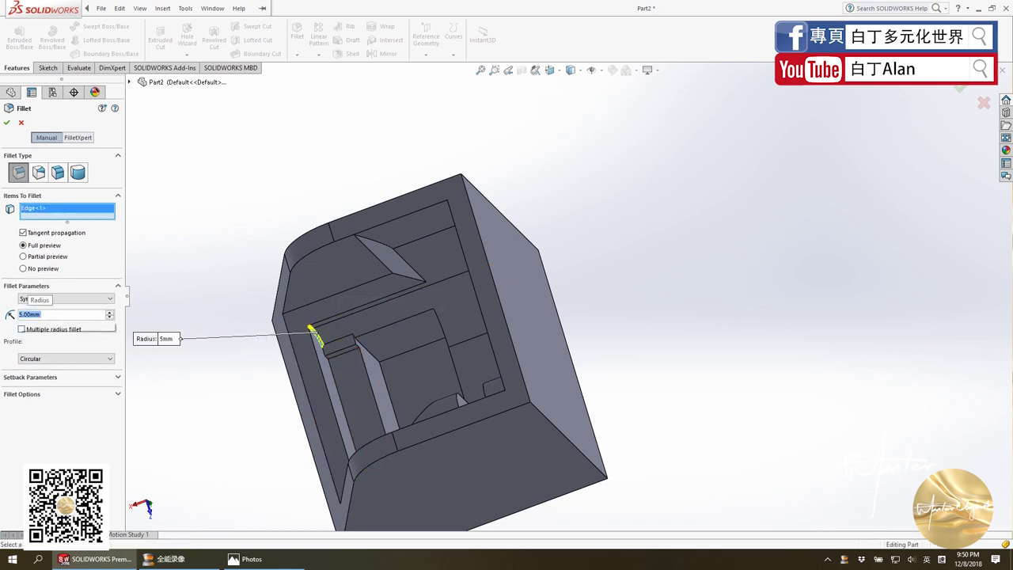
pyautogui.write('10')
pyautogui.press('Return')
pyautogui.write('50')
pyautogui.press('Return')
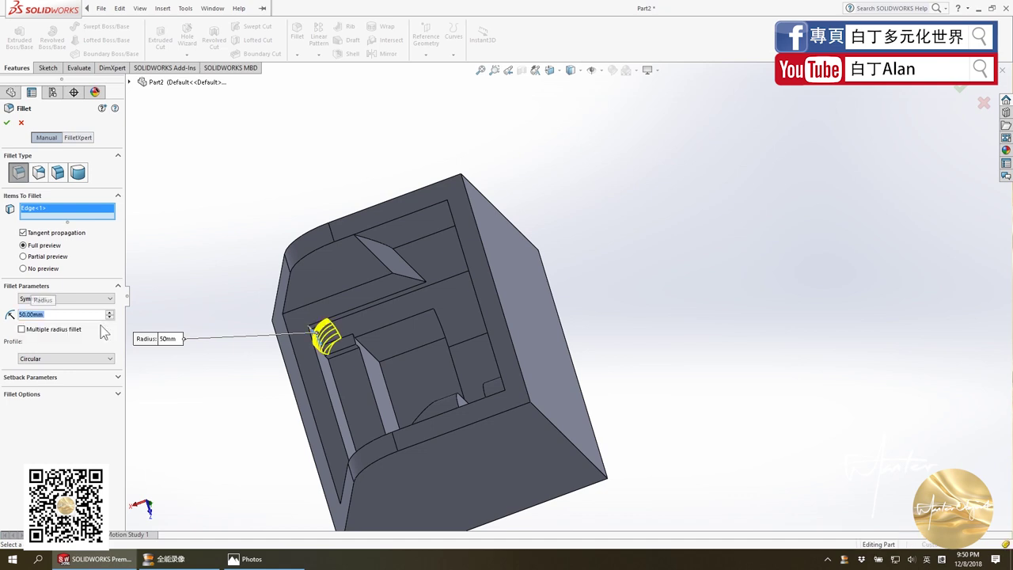
pyautogui.moveTo(339, 391); pyautogui.dragTo(351, 462, button='middle')
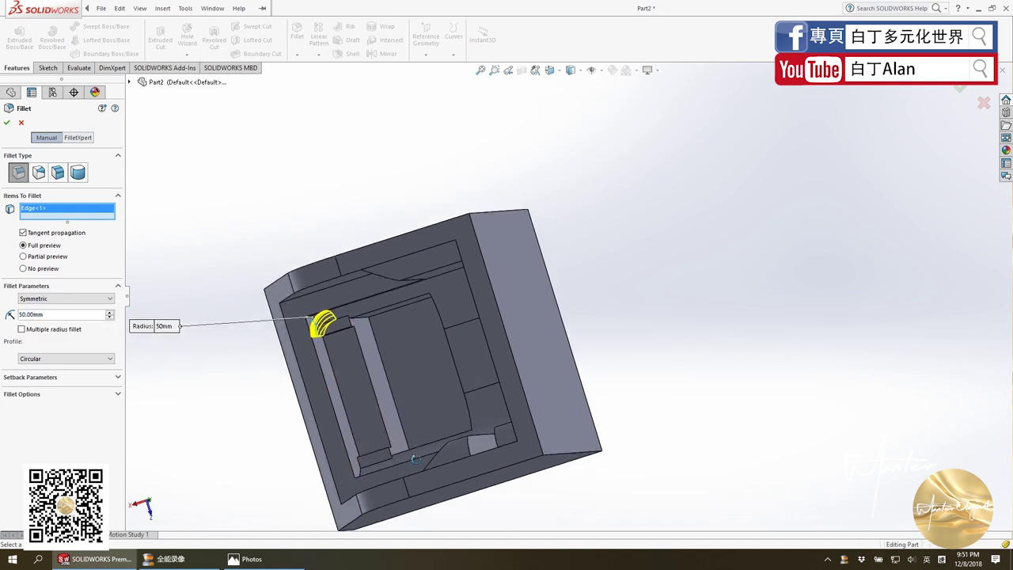
pyautogui.click(360, 467)
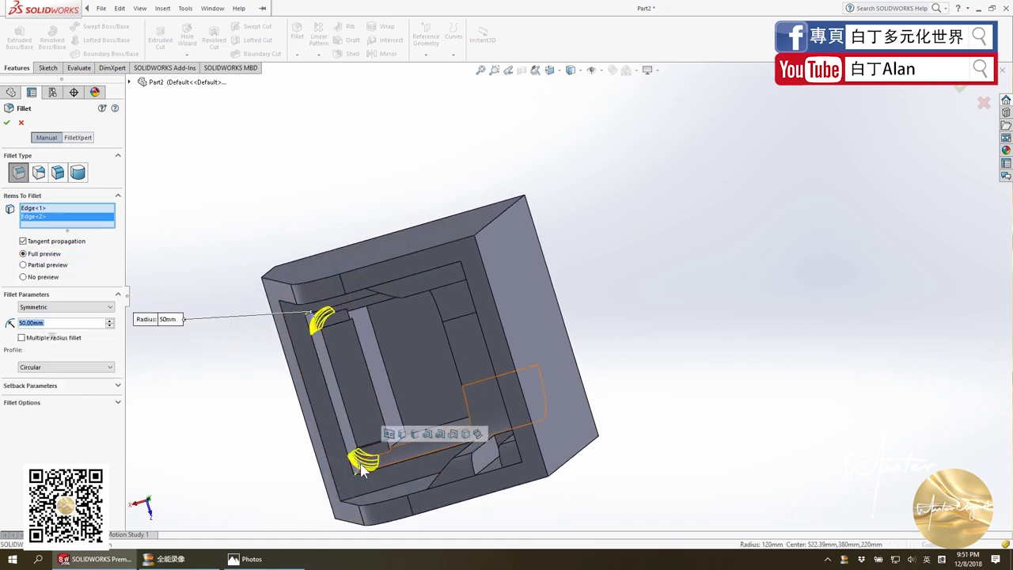
pyautogui.click(6, 124)
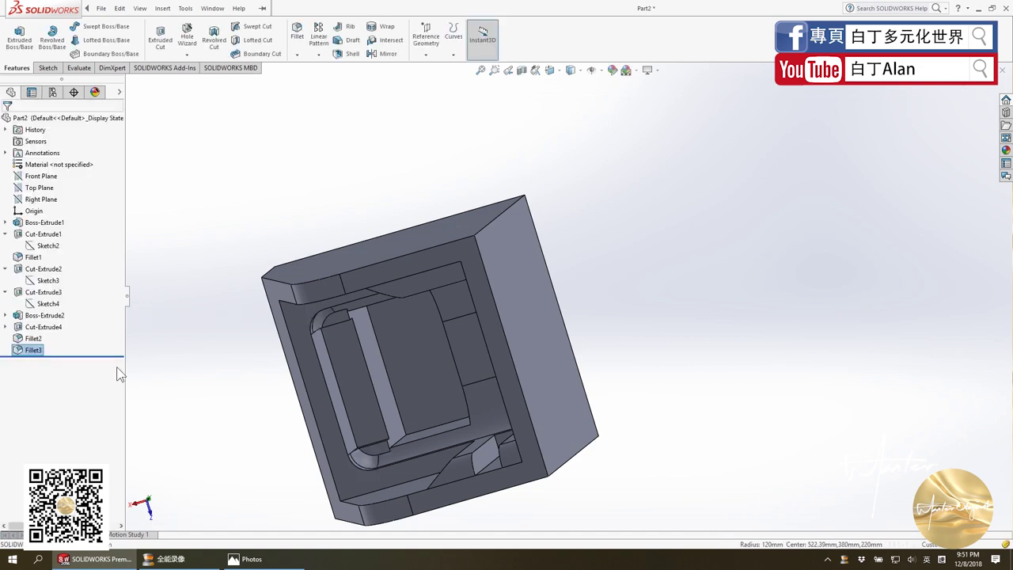
pyautogui.hotkey('alt', 'Tab')
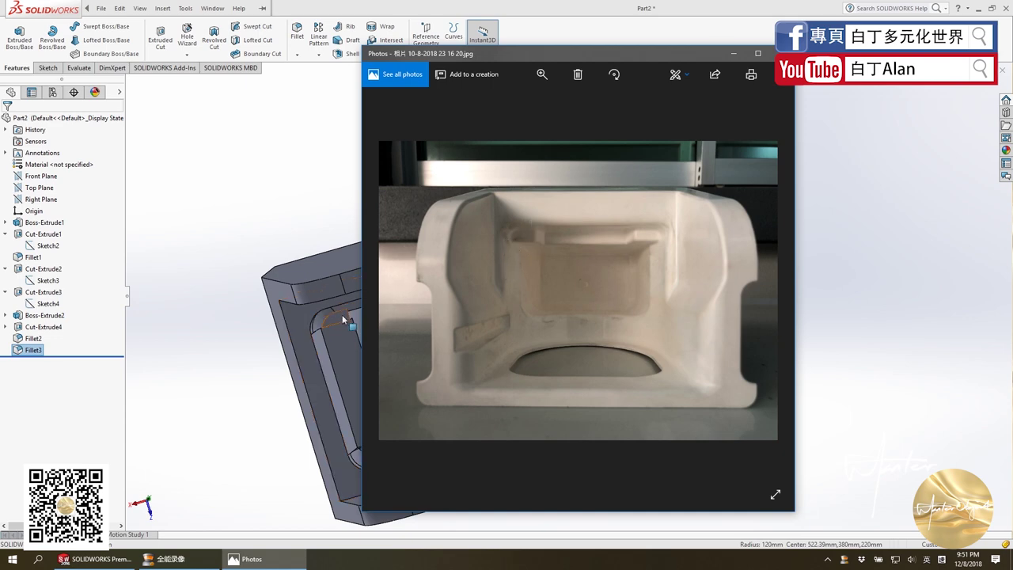
pyautogui.hotkey('alt', 'Tab')
pyautogui.moveTo(348, 321); pyautogui.dragTo(343, 360, button='middle')
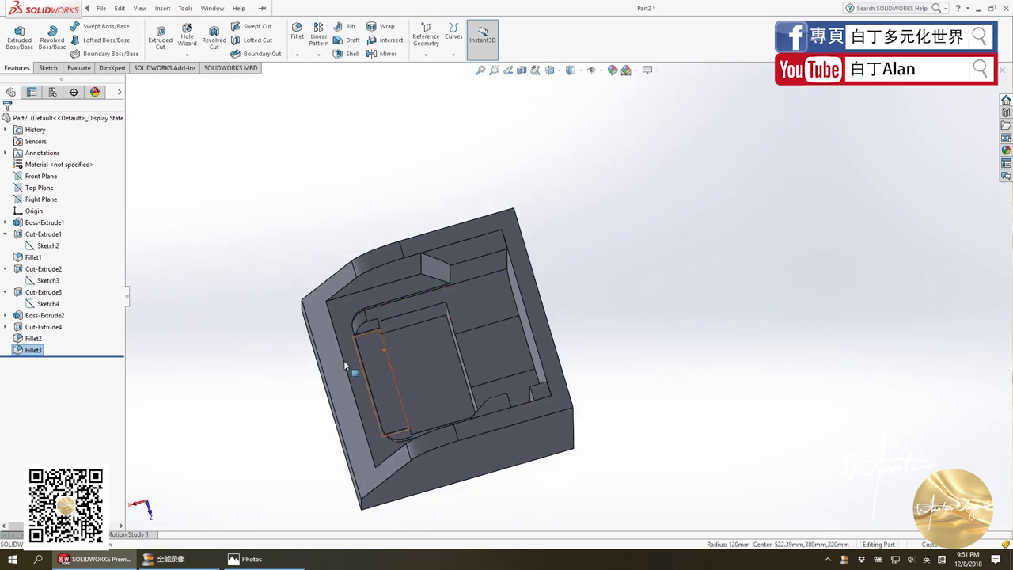
pyautogui.scroll(-5, 391, 339)
pyautogui.hotkey('alt', 'Tab')
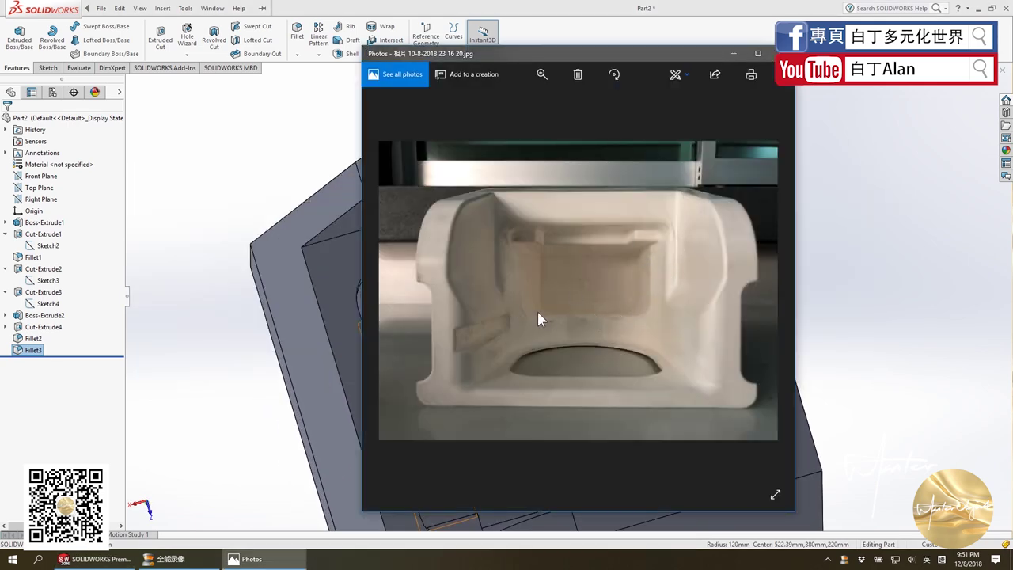
pyautogui.hotkey('alt', 'Tab')
pyautogui.moveTo(525, 323); pyautogui.dragTo(490, 285, button='middle')
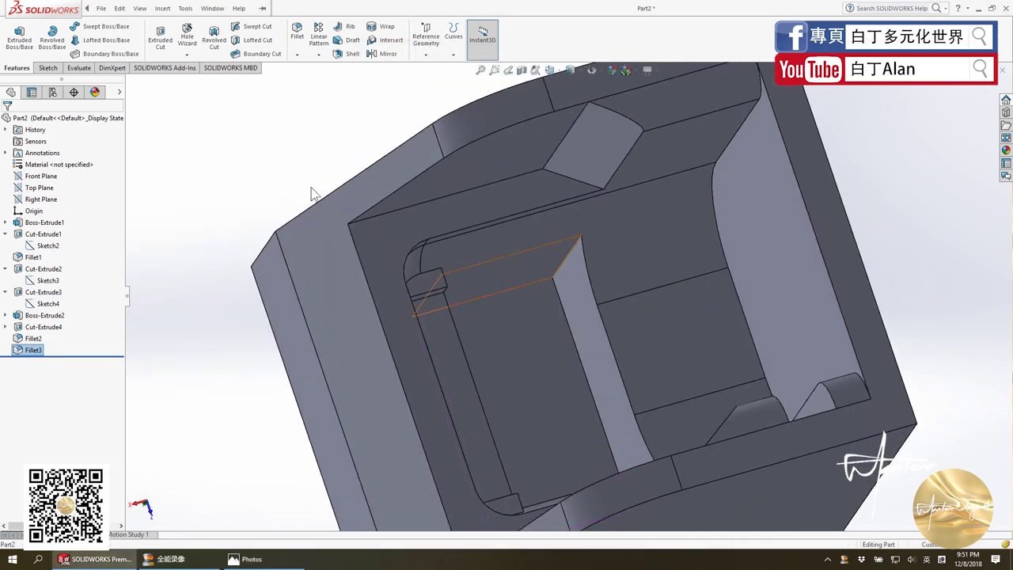
# Fillet two more edges of the inner block at the 50 mm radius.
pyautogui.click(298, 40)
pyautogui.click(571, 263)
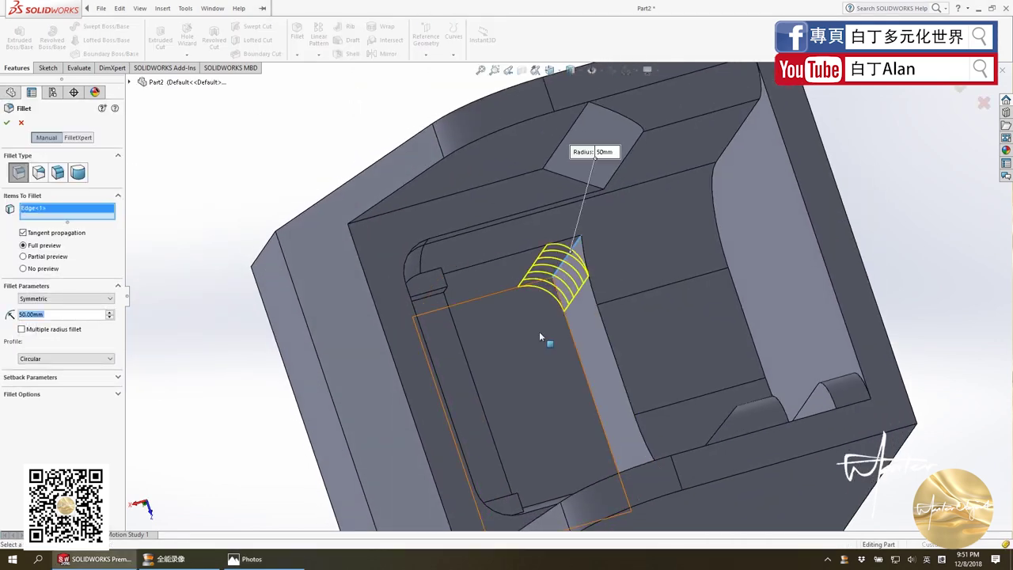
pyautogui.moveTo(539, 331); pyautogui.dragTo(631, 474, button='middle')
pyautogui.click(634, 473)
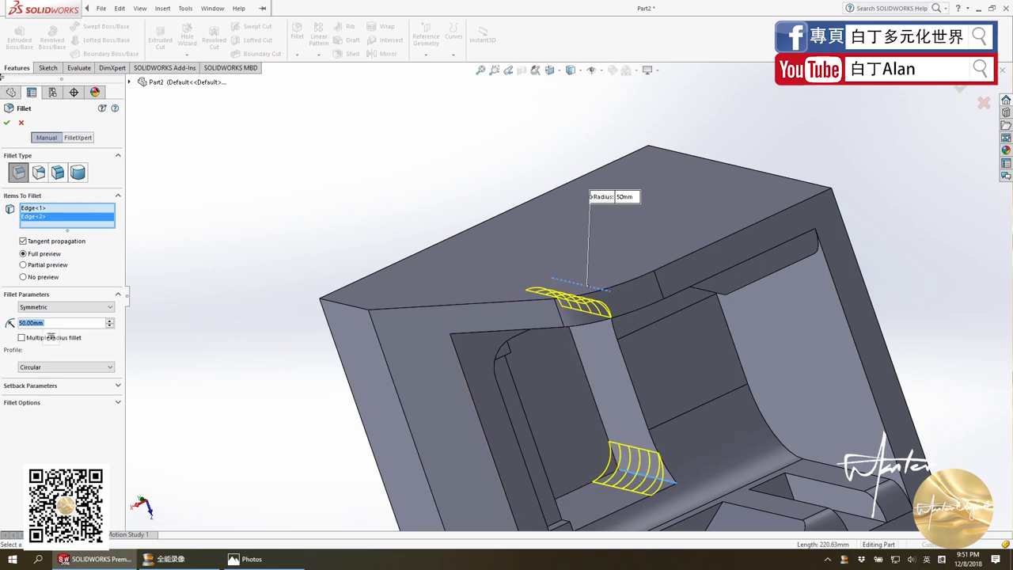
pyautogui.click(7, 122)
# Fit the whole part in view, then orbit and zoom to look into the pocket.
pyautogui.press('f')
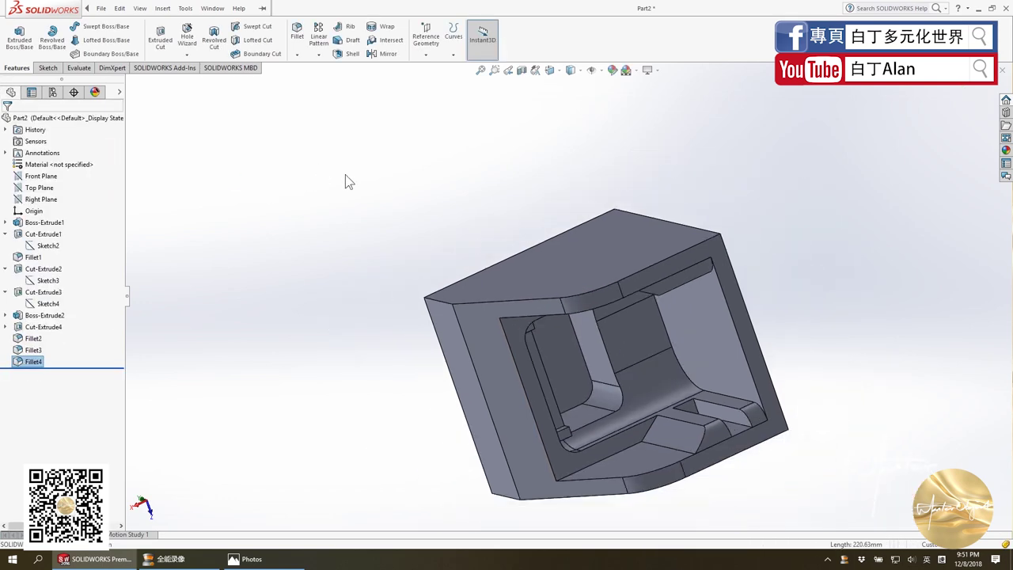
pyautogui.moveTo(345, 175)
pyautogui.mouseDown(button='middle')
pyautogui.moveTo(633, 348)
pyautogui.moveTo(601, 377)
pyautogui.moveTo(572, 347)
pyautogui.mouseUp(button='middle')
pyautogui.scroll(-3, 656, 364)
pyautogui.scroll(-3, 602, 376)
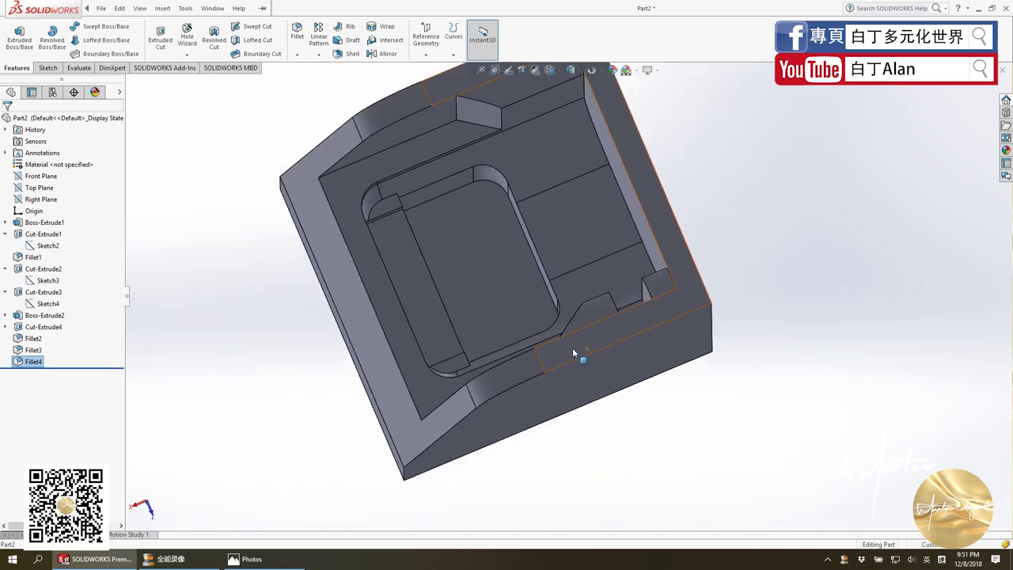
pyautogui.scroll(-2, 518, 225)
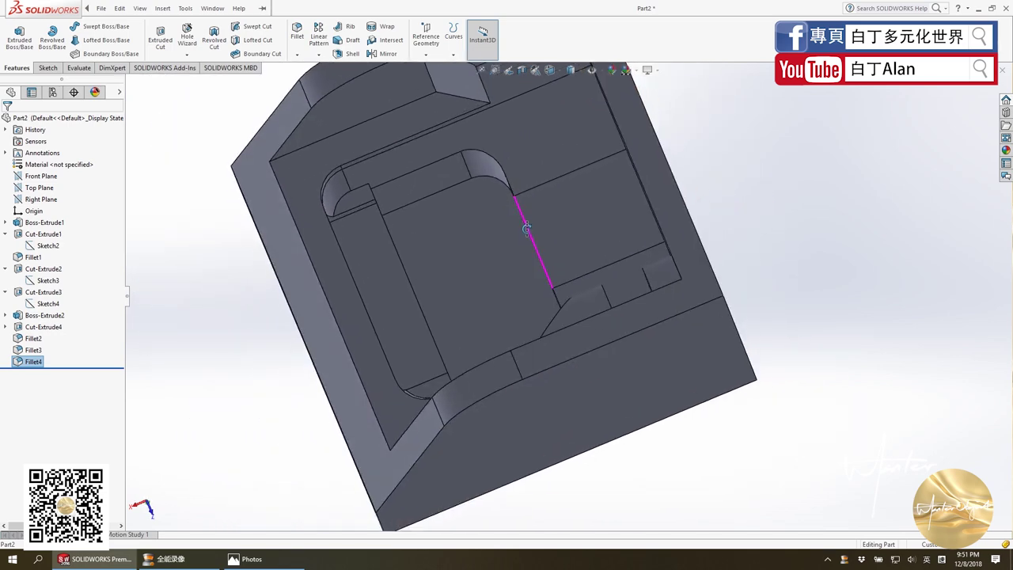
# In DraftXpert, draft the pocket side wall 5° with the pocket floor as neutral face.
pyautogui.click(349, 43)
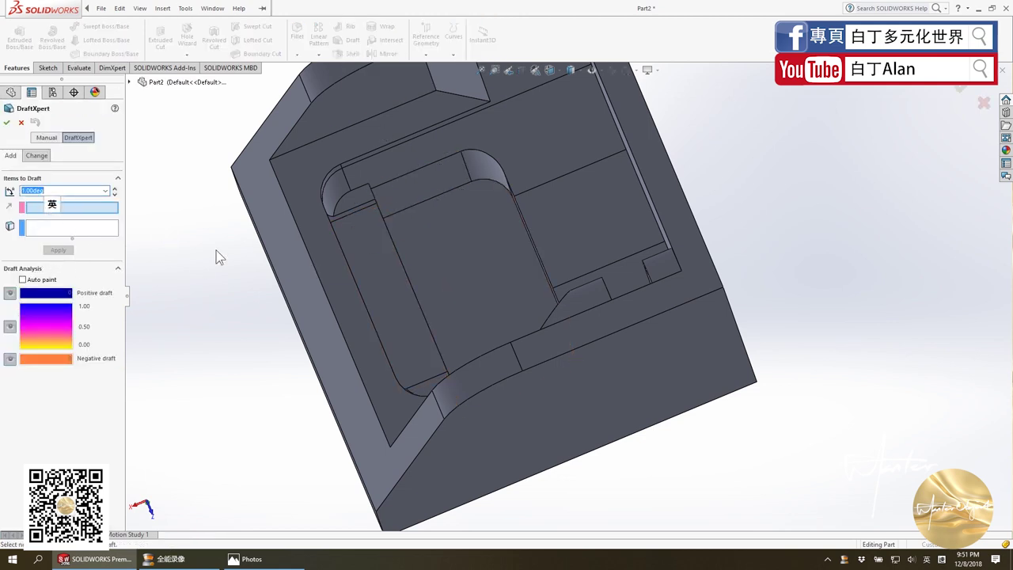
pyautogui.scroll(2, 534, 318)
pyautogui.moveTo(535, 318); pyautogui.dragTo(57, 238, button='middle')
pyautogui.click(62, 191)
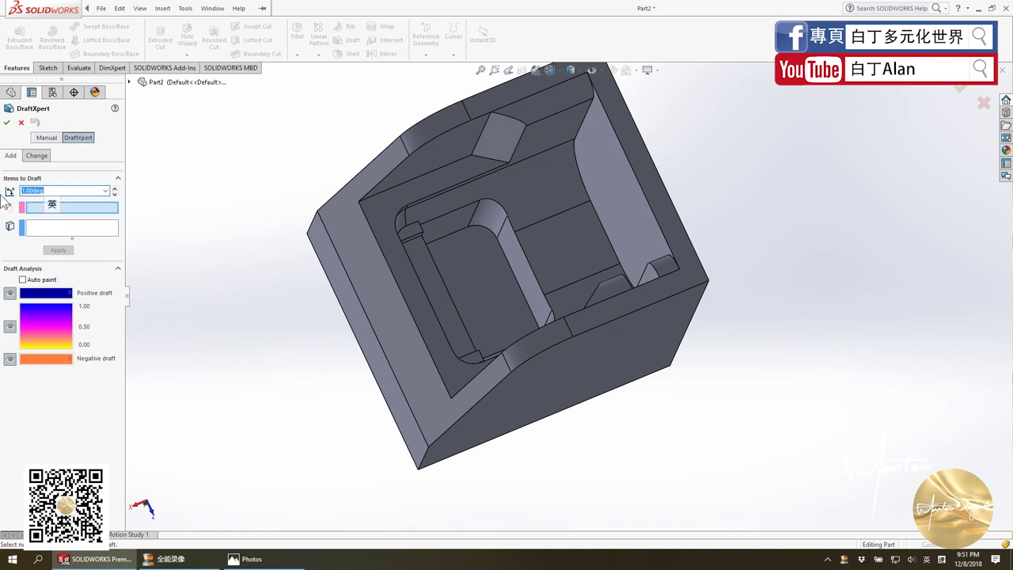
pyautogui.write('5')
pyautogui.click(488, 281)
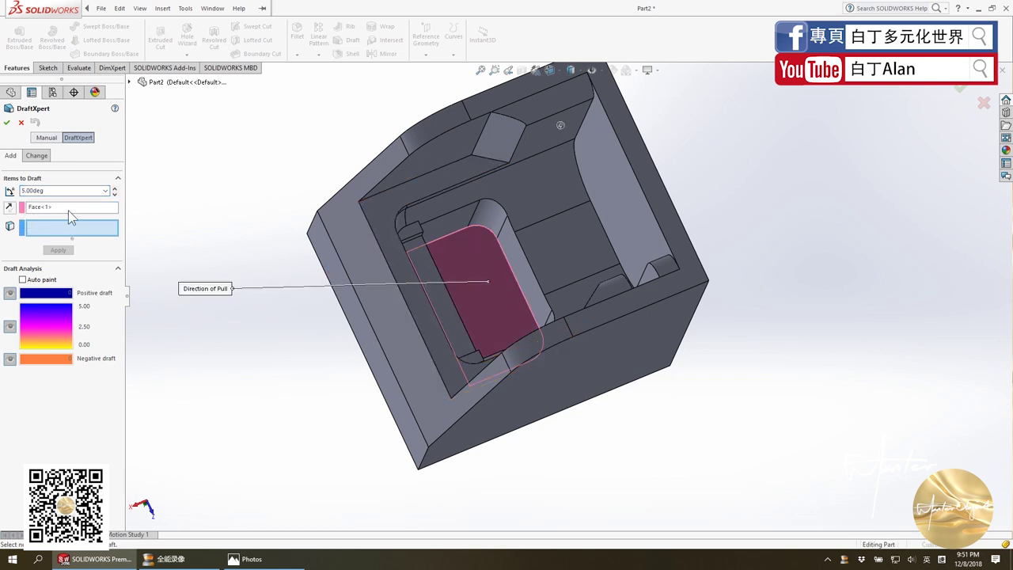
pyautogui.click(515, 273)
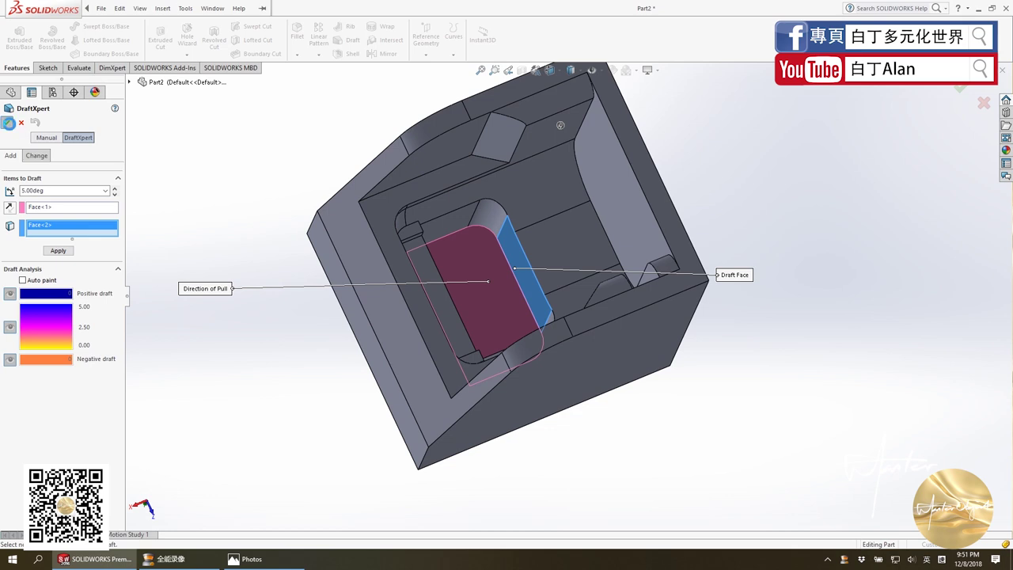
pyautogui.click(8, 123)
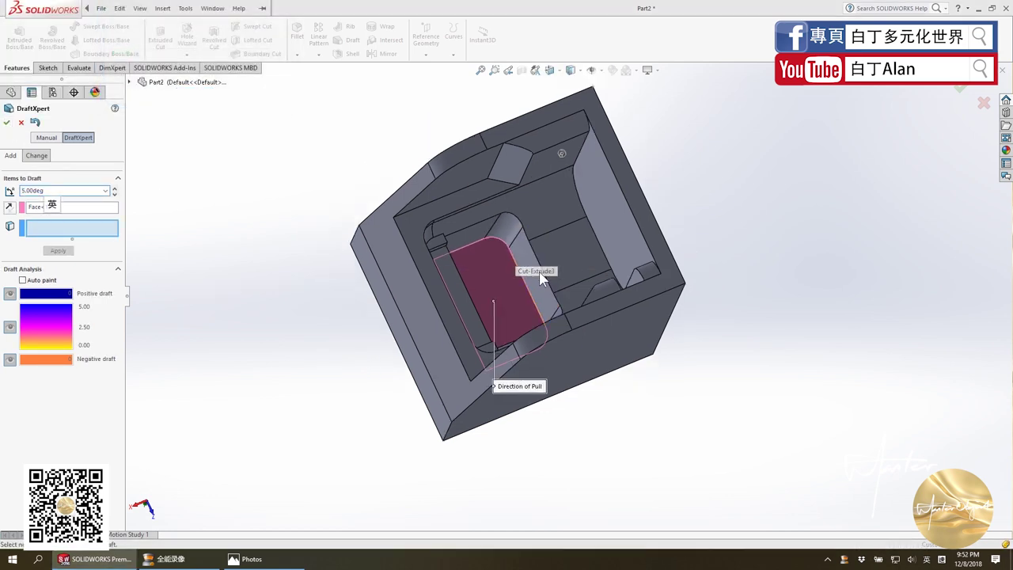
# Add the upper, lower and left pocket walls to the 5° draft and apply it.
pyautogui.moveTo(541, 289); pyautogui.dragTo(493, 255, button='middle')
pyautogui.scroll(-3, 492, 255)
pyautogui.scroll(-2, 492, 255)
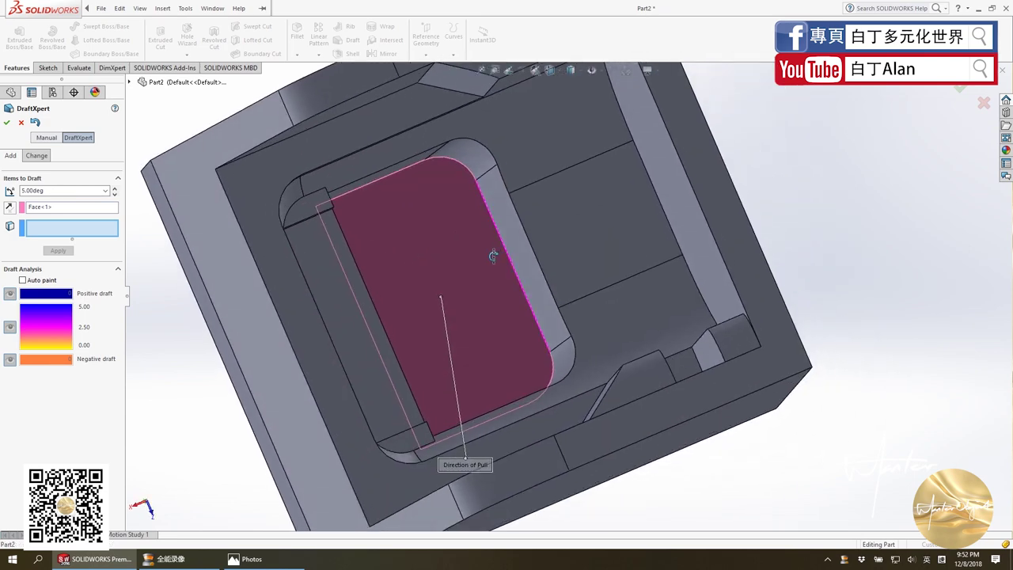
pyautogui.scroll(3, 471, 252)
pyautogui.scroll(-5, 464, 273)
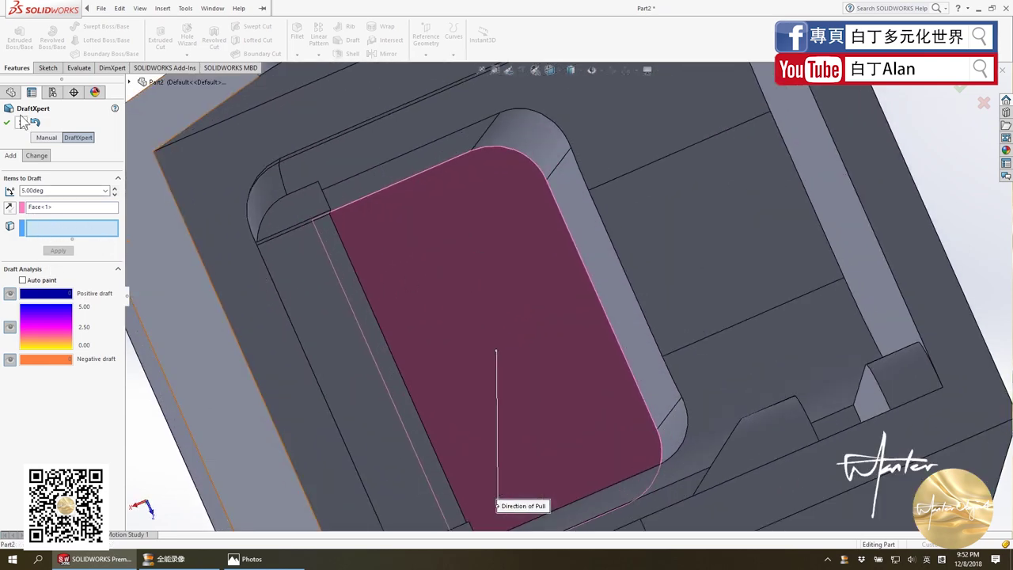
pyautogui.click(412, 167)
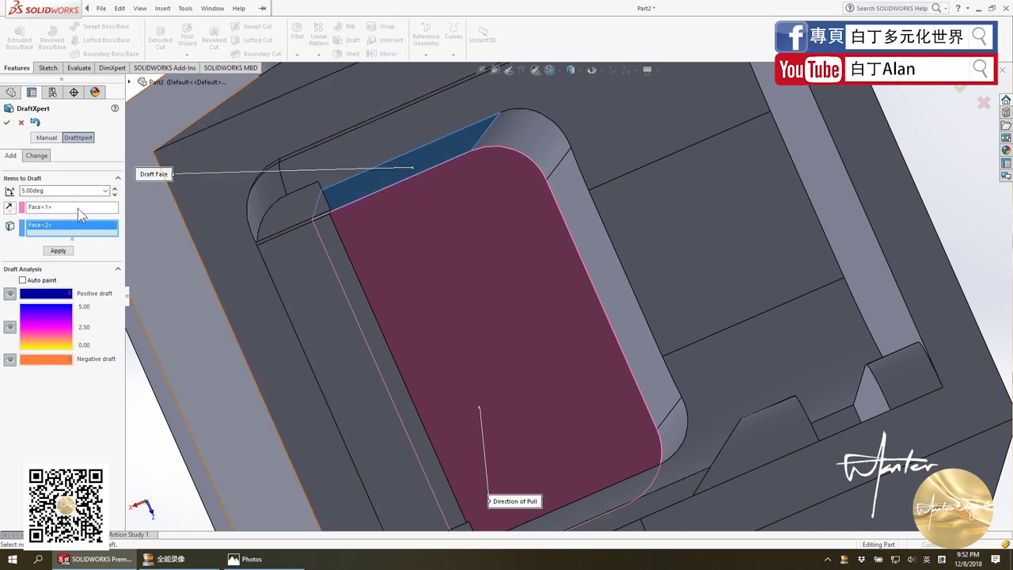
pyautogui.moveTo(525, 303)
pyautogui.mouseDown(button='middle')
pyautogui.moveTo(626, 476)
pyautogui.moveTo(458, 354)
pyautogui.mouseUp(button='middle')
pyautogui.click(629, 478)
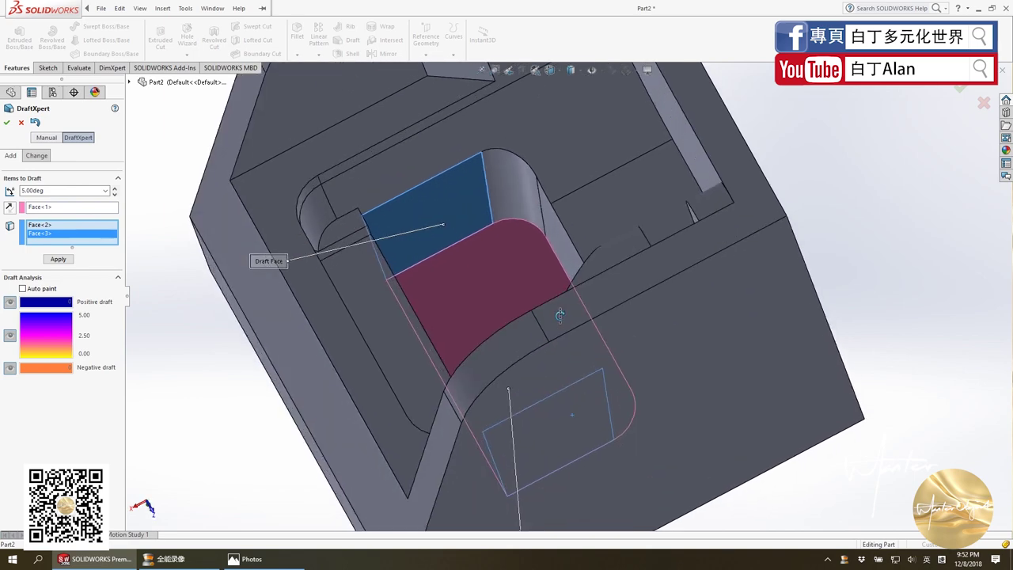
pyautogui.click(415, 342)
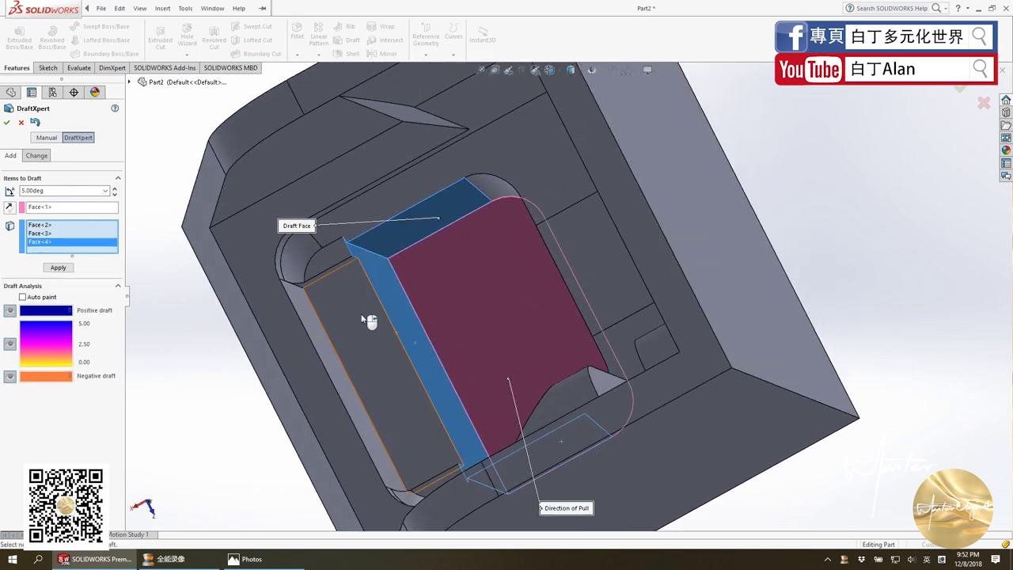
pyautogui.click(8, 123)
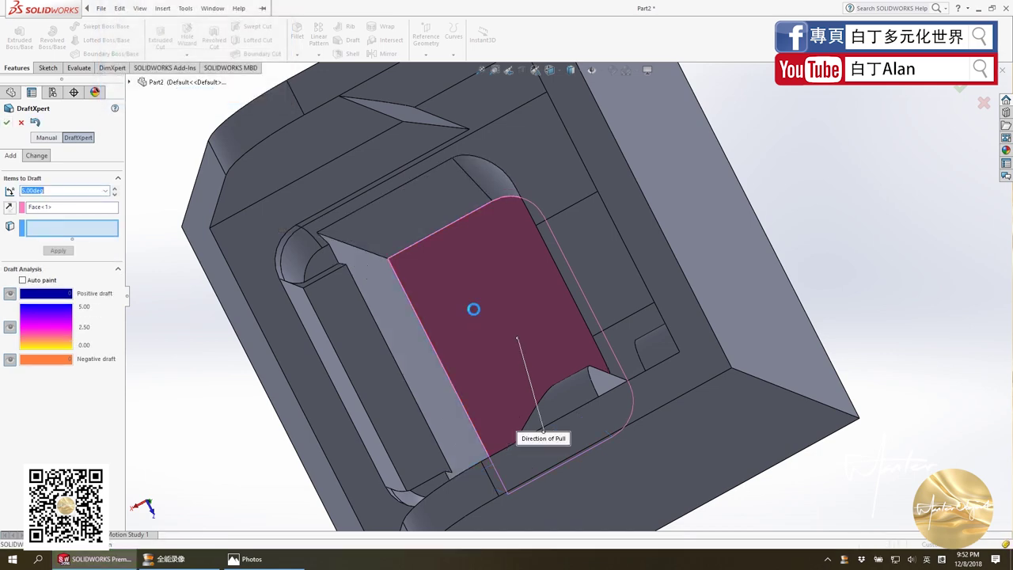
# Orbit the drafted pocket and compare it against the holder reference photo.
pyautogui.moveTo(472, 308)
pyautogui.mouseDown(button='middle')
pyautogui.moveTo(494, 257)
pyautogui.moveTo(530, 279)
pyautogui.moveTo(545, 325)
pyautogui.mouseUp(button='middle')
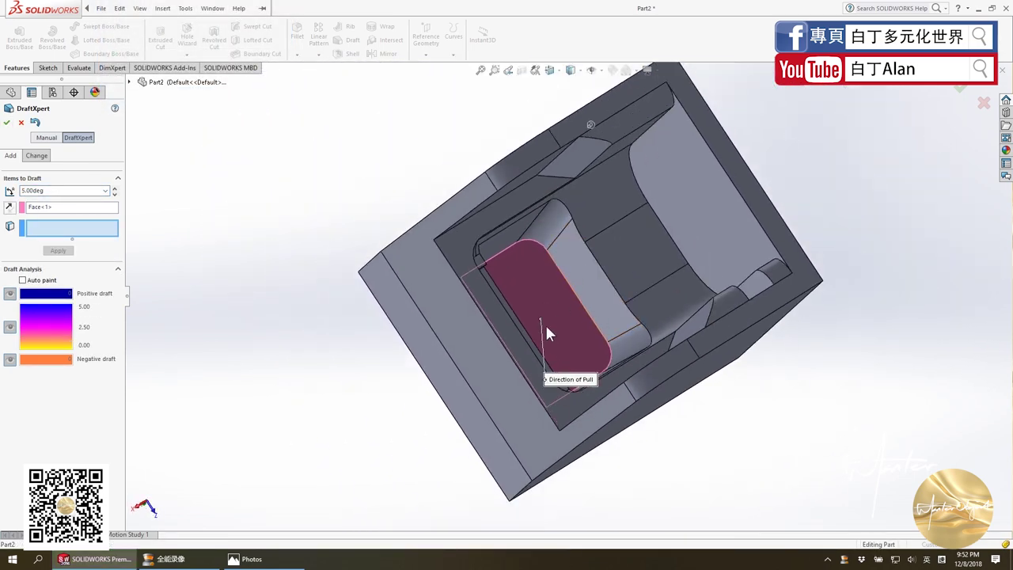
pyautogui.hotkey('alt', 'Tab')
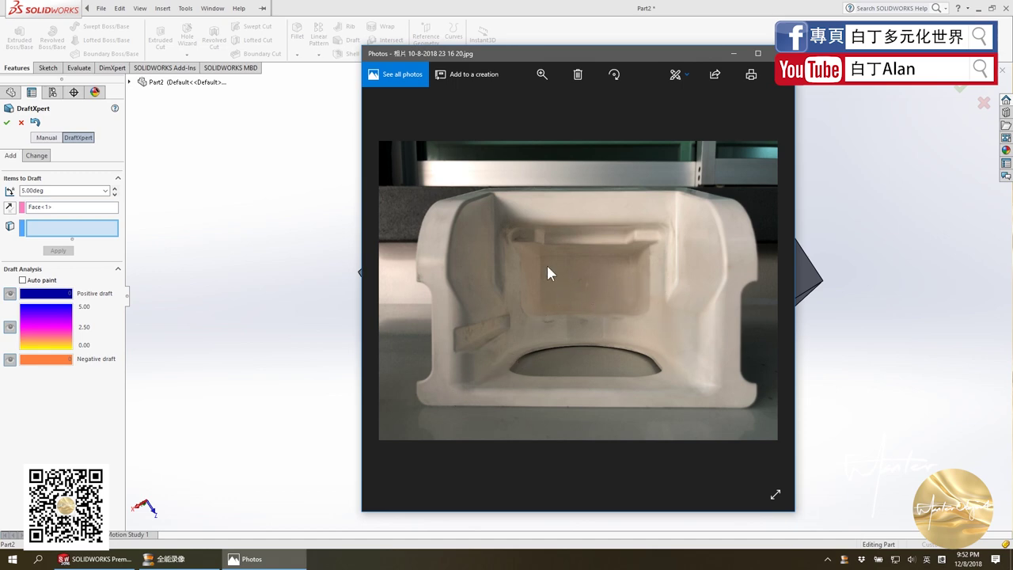
pyautogui.click(277, 319)
pyautogui.moveTo(277, 318)
pyautogui.mouseDown(button='middle')
pyautogui.moveTo(704, 189)
pyautogui.moveTo(582, 264)
pyautogui.moveTo(614, 251)
pyautogui.mouseUp(button='middle')
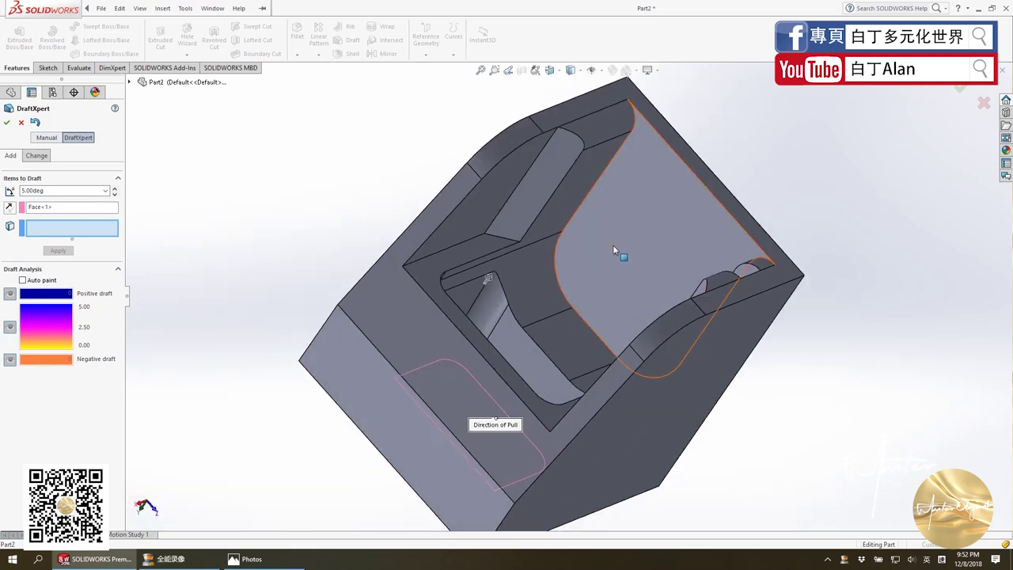
# Finish the previous draft, start another, and clear the mistaken pull-direction and face selections.
pyautogui.click(6, 124)
pyautogui.click(353, 41)
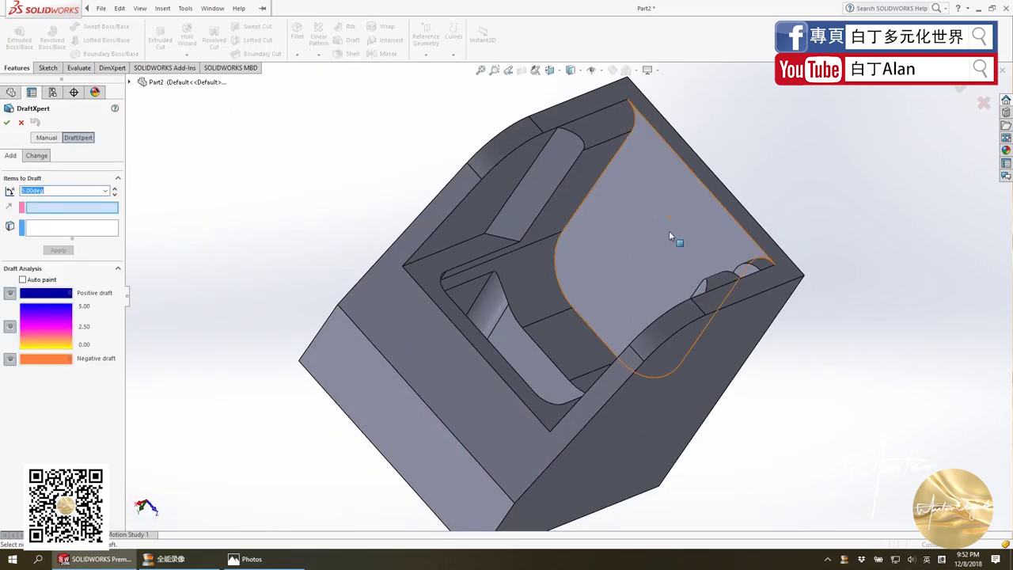
pyautogui.click(668, 235)
pyautogui.click(554, 336)
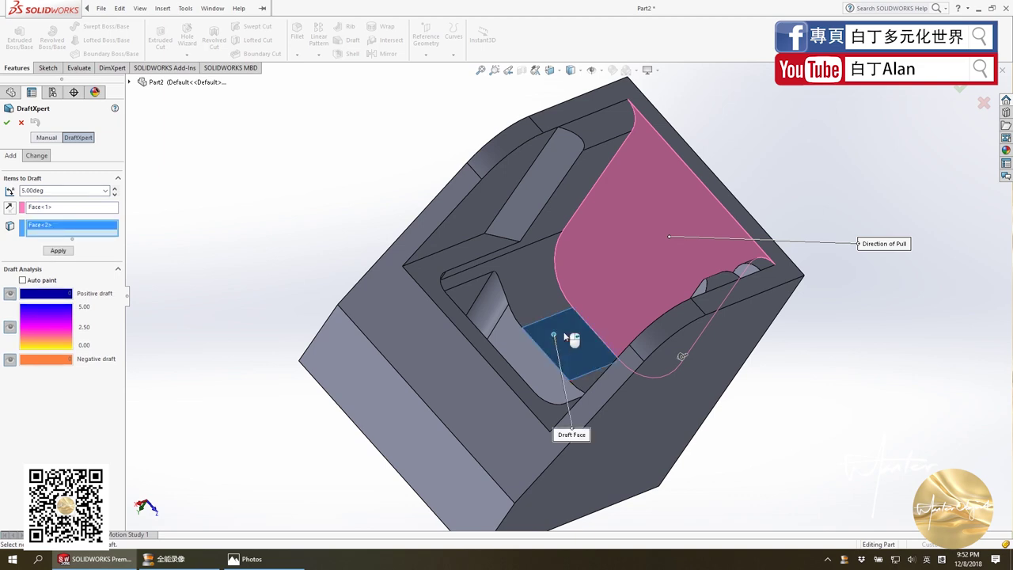
pyautogui.rightClick(51, 207)
pyautogui.click(64, 215)
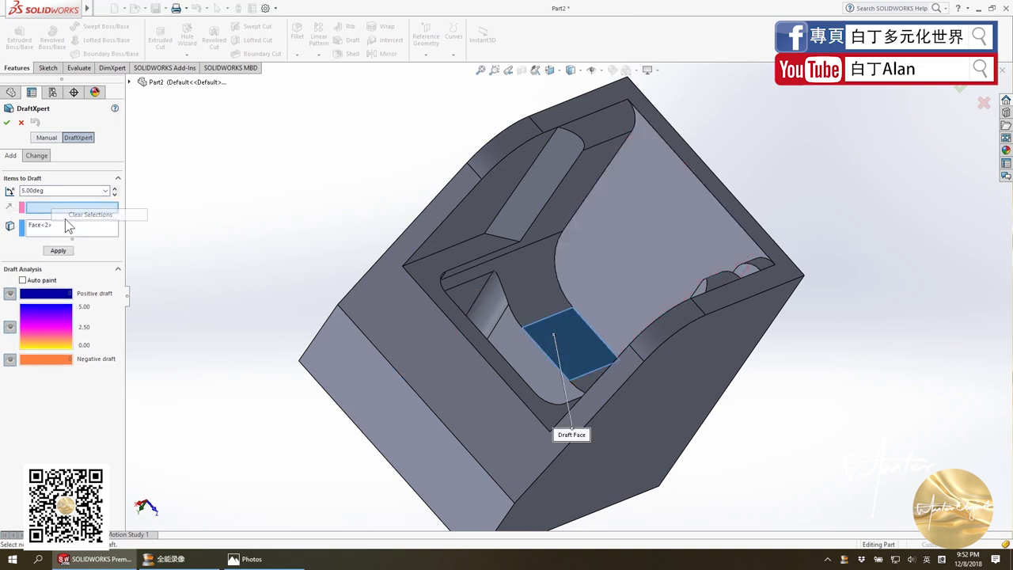
pyautogui.rightClick(55, 230)
pyautogui.click(79, 231)
# Draft the large curved wall 5° from the small floor face, creating Draft3.
pyautogui.click(563, 332)
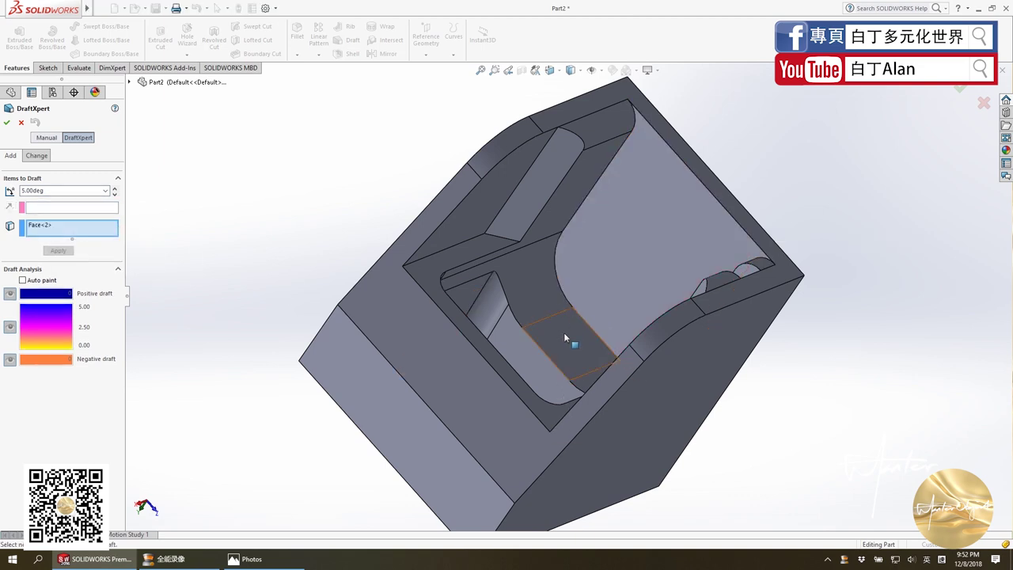
pyautogui.rightClick(47, 232)
pyautogui.click(79, 232)
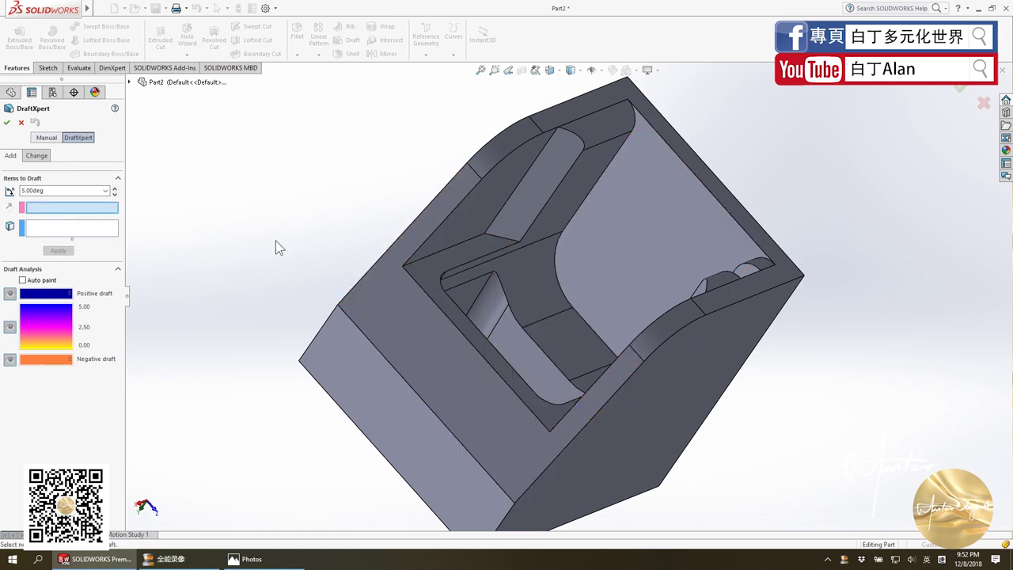
pyautogui.click(573, 352)
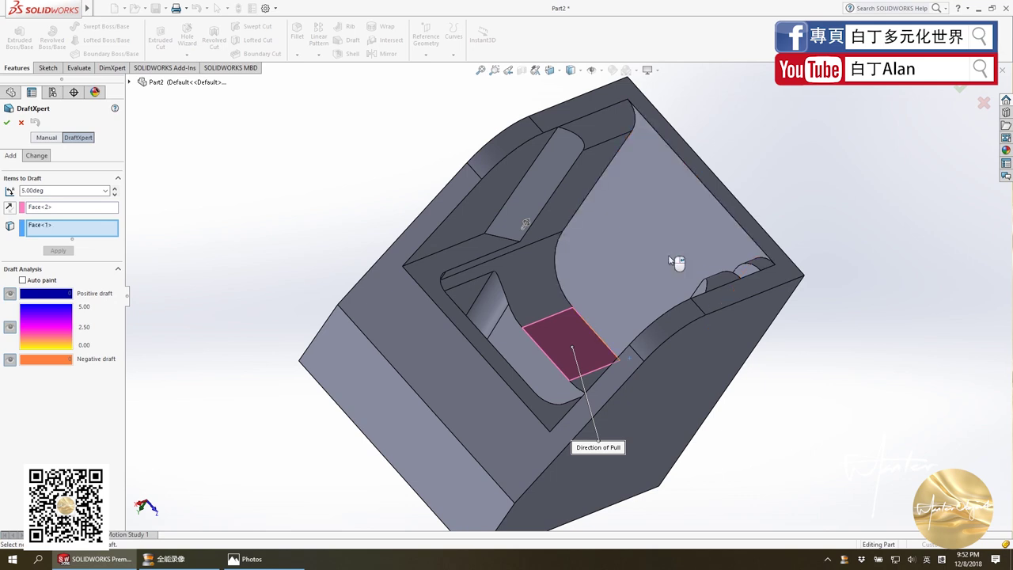
pyautogui.click(669, 255)
pyautogui.moveTo(532, 334); pyautogui.dragTo(570, 332, button='middle')
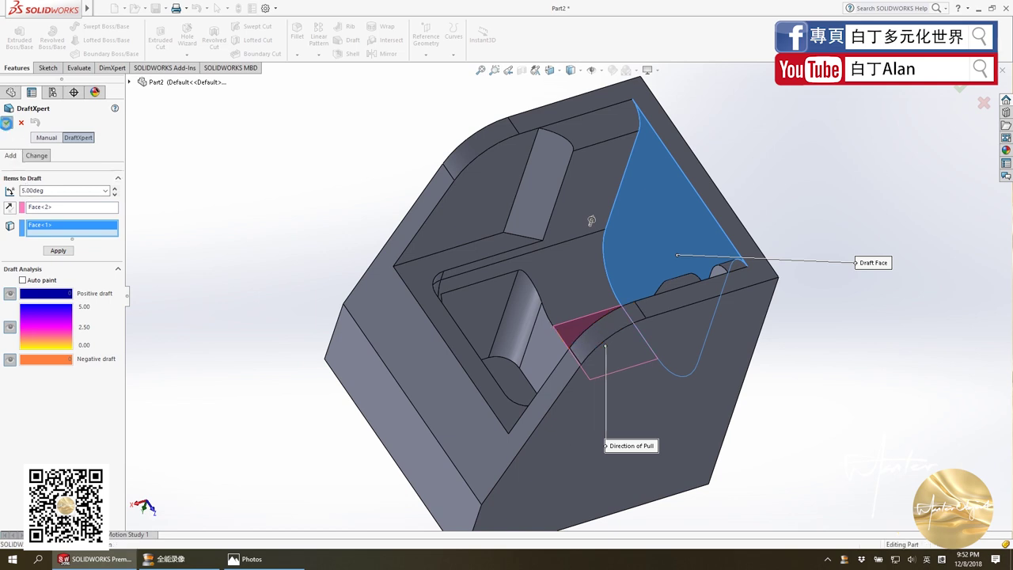
pyautogui.click(7, 122)
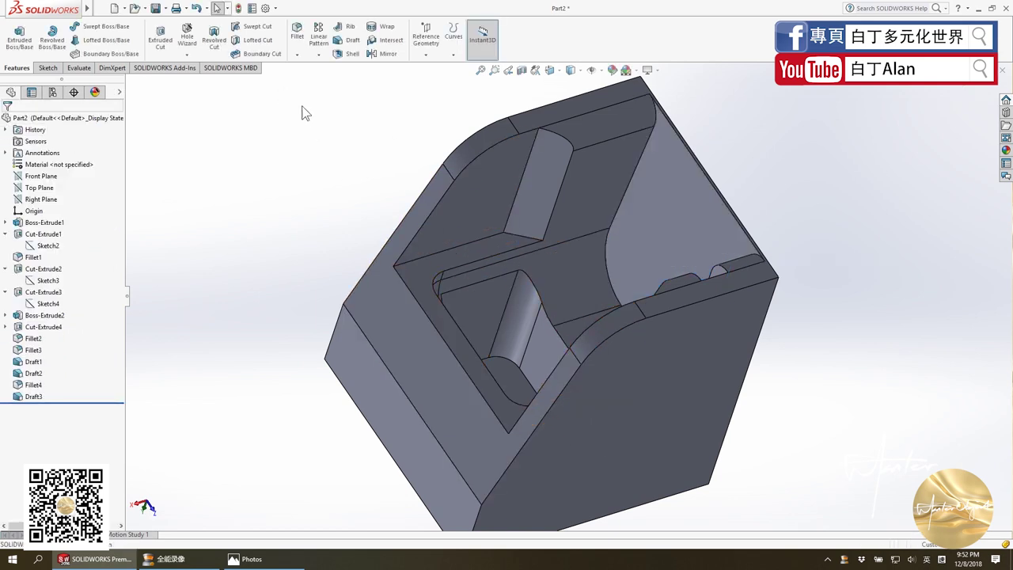
# Edit Cut-Extrude1's Sketch2, change its 50 mm dimension to 100 mm, and rebuild.
pyautogui.moveTo(546, 274)
pyautogui.mouseDown(button='middle')
pyautogui.moveTo(522, 294)
pyautogui.moveTo(559, 270)
pyautogui.moveTo(635, 246)
pyautogui.moveTo(660, 187)
pyautogui.mouseUp(button='middle')
pyautogui.click(660, 186)
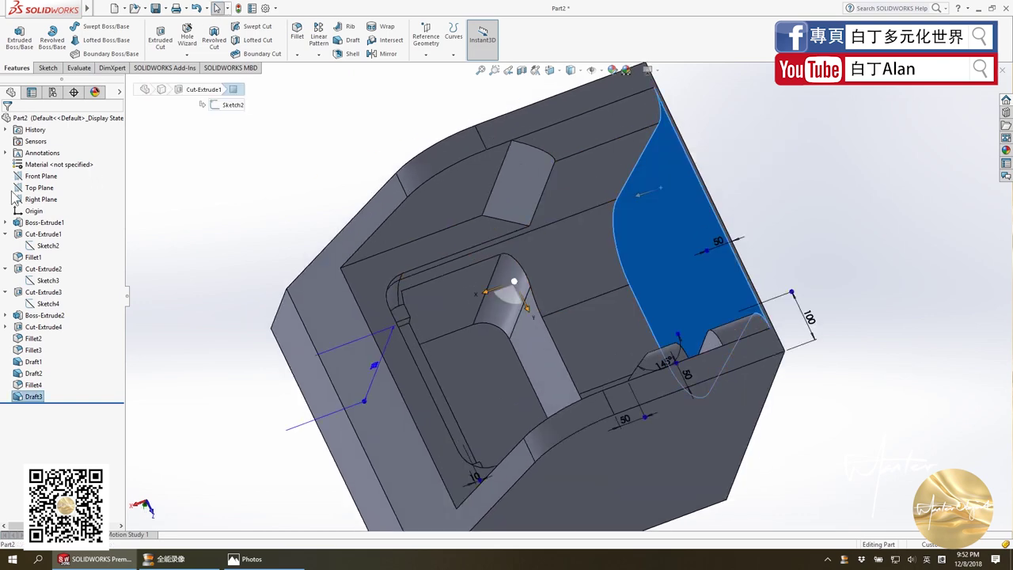
pyautogui.click(6, 223)
pyautogui.click(44, 234)
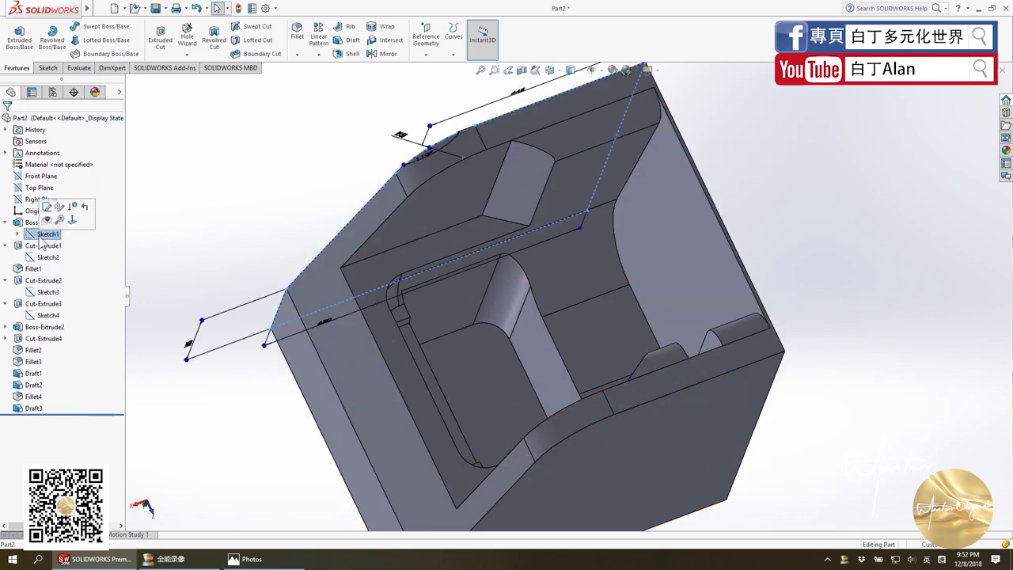
pyautogui.click(675, 214)
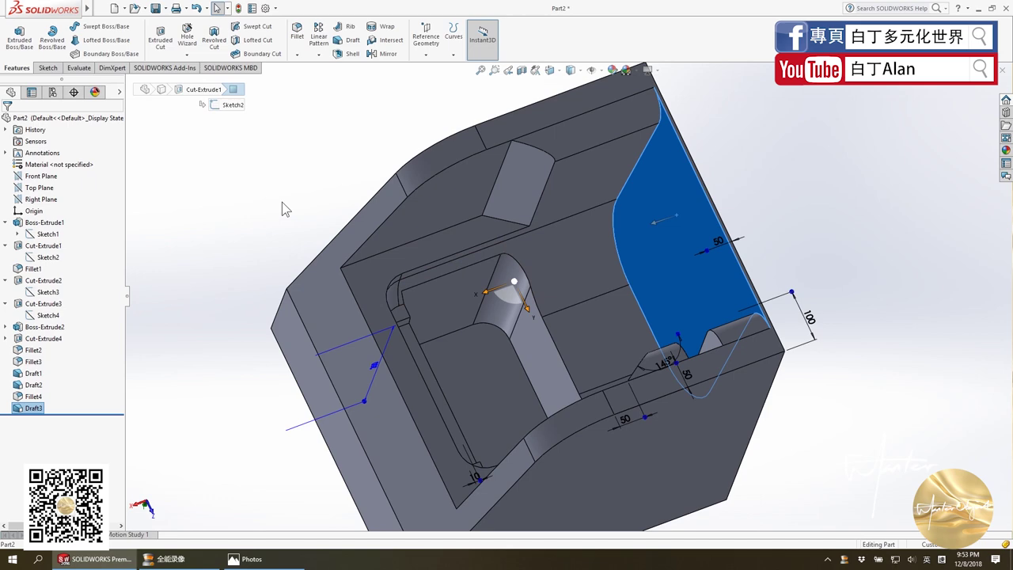
pyautogui.click(44, 258)
pyautogui.rightClick(45, 257)
pyautogui.click(38, 226)
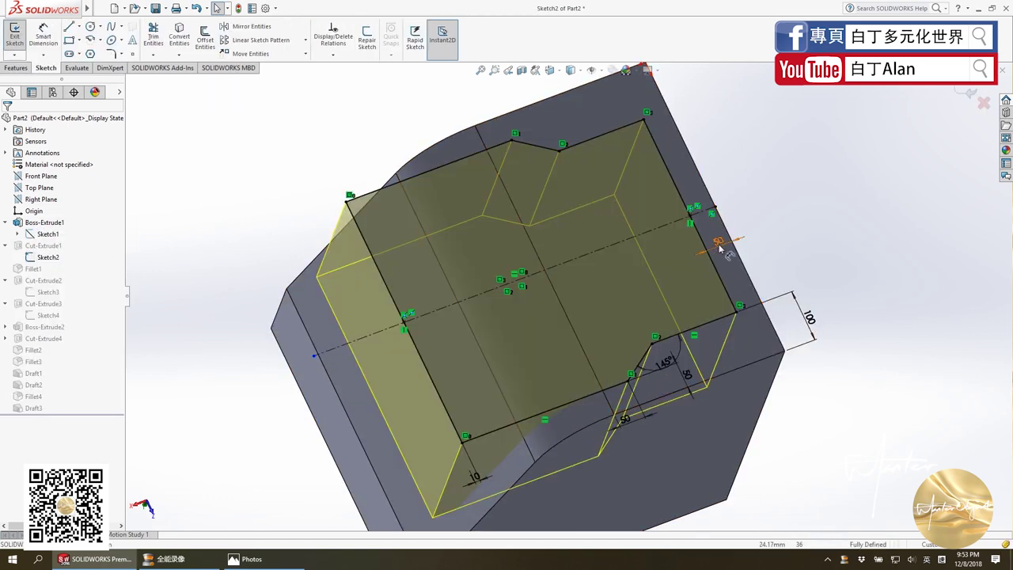
pyautogui.doubleClick(701, 251)
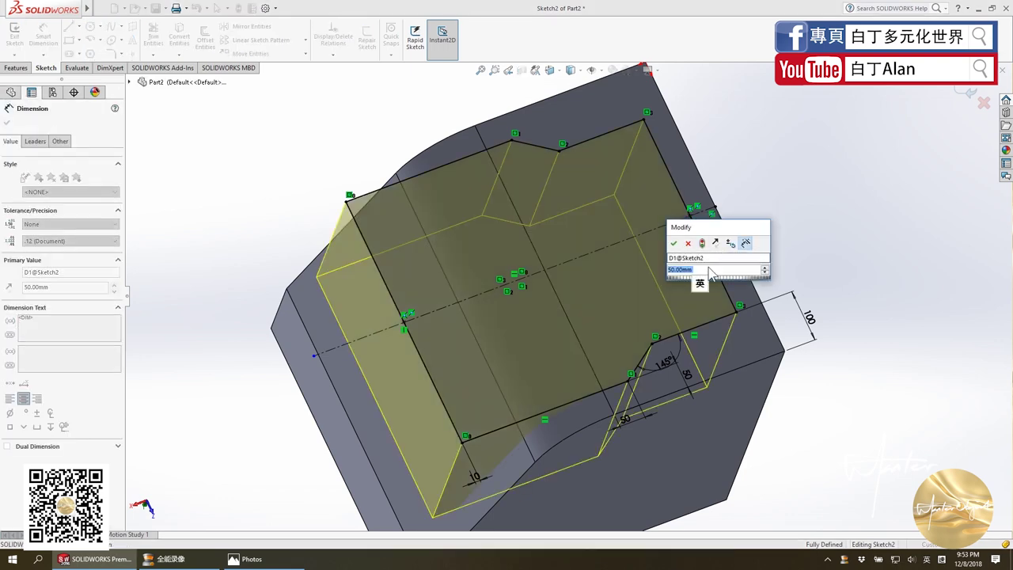
pyautogui.write('100')
pyautogui.click(673, 242)
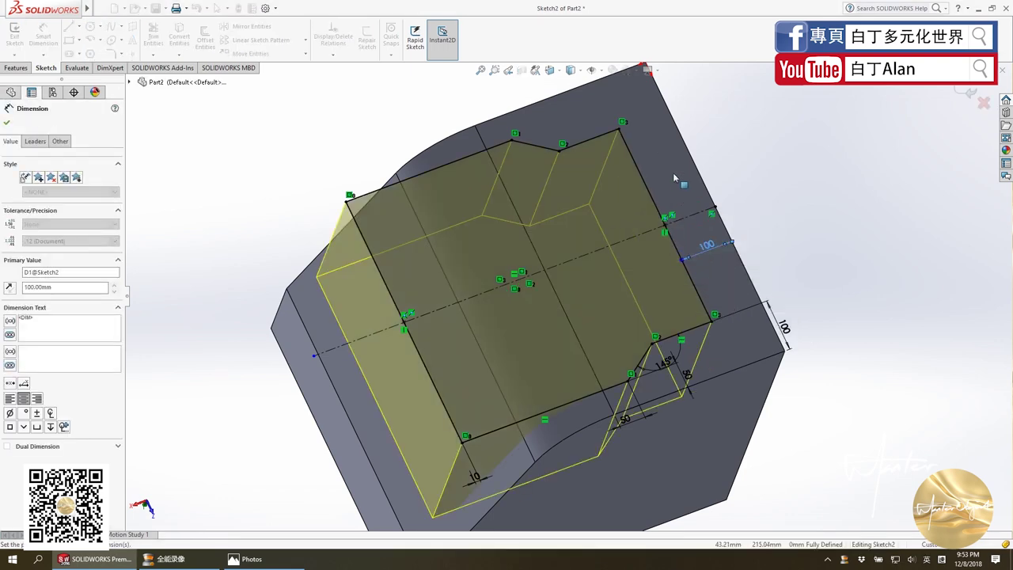
pyautogui.click(970, 93)
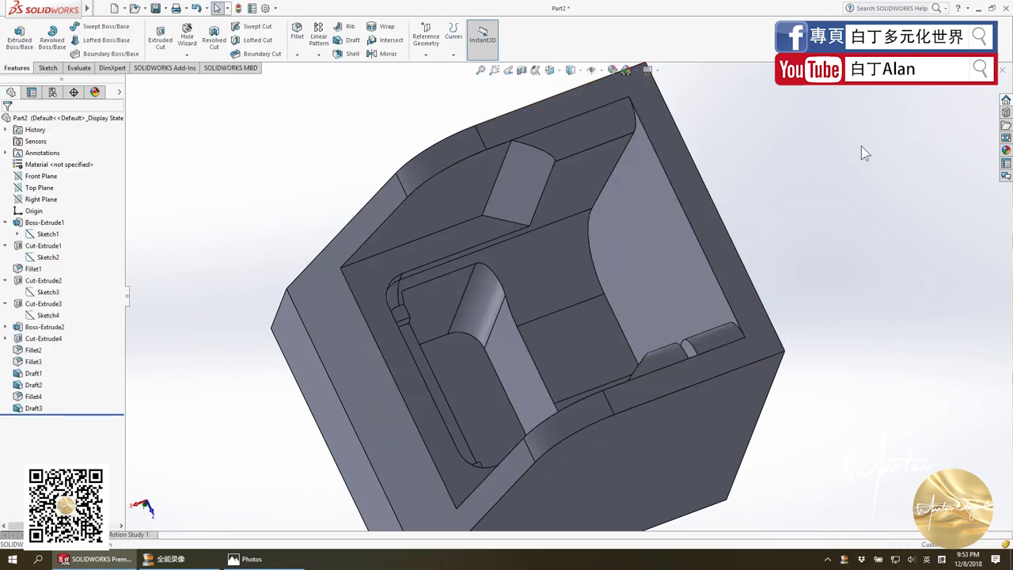
# Zoom the model and flip between it and the holder photo, leaving the photo in front.
pyautogui.scroll(-1, 674, 245)
pyautogui.scroll(2, 674, 245)
pyautogui.scroll(-4, 660, 309)
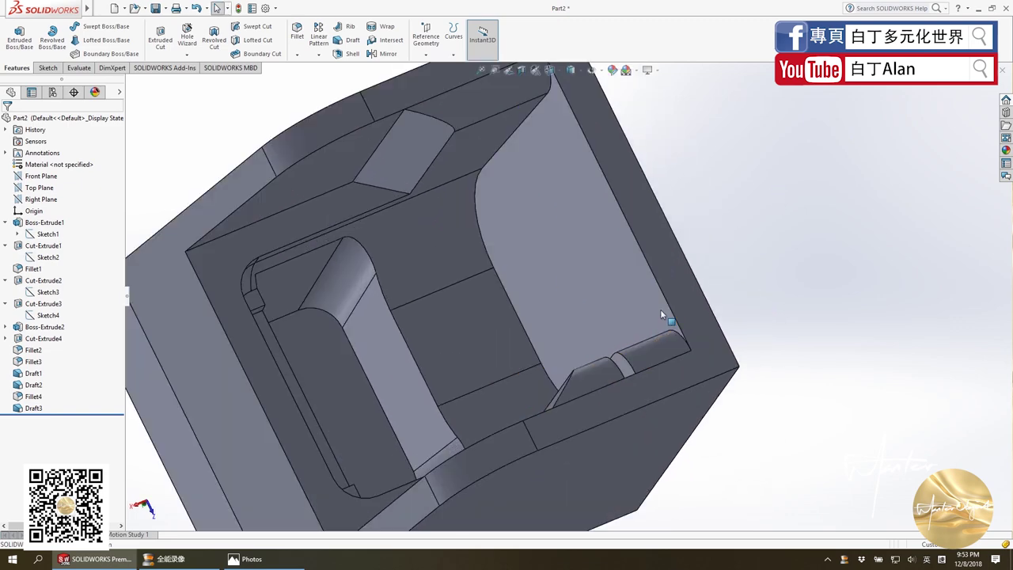
pyautogui.scroll(2, 655, 301)
pyautogui.scroll(3, 486, 353)
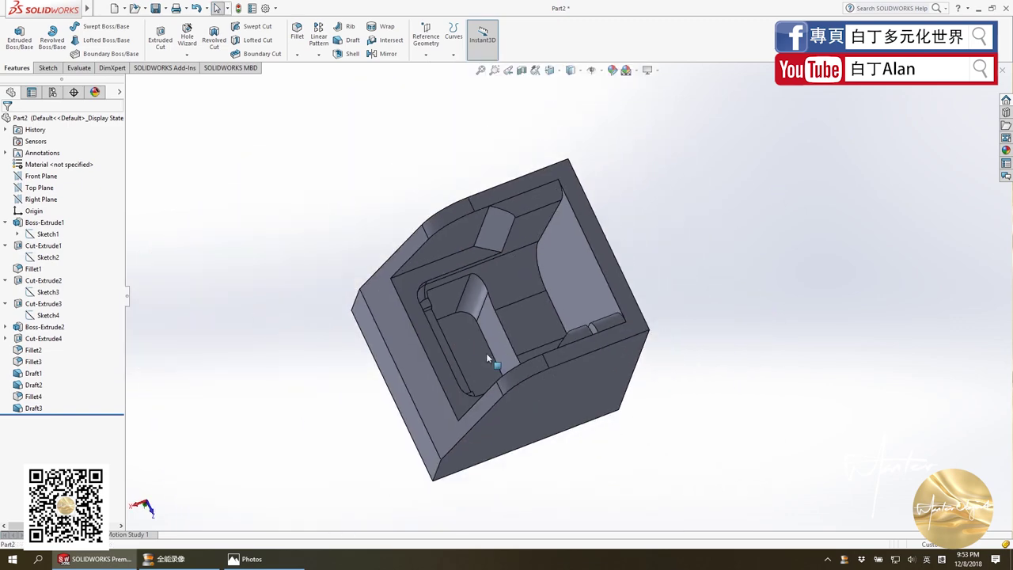
pyautogui.scroll(-2, 498, 400)
pyautogui.hotkey('alt', 'Tab')
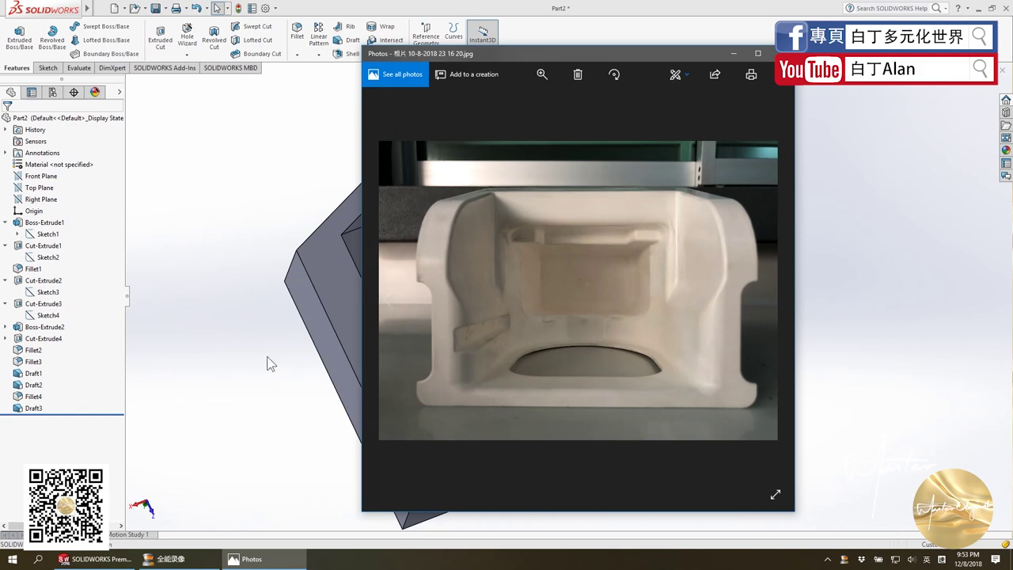
pyautogui.hotkey('alt', 'Tab')
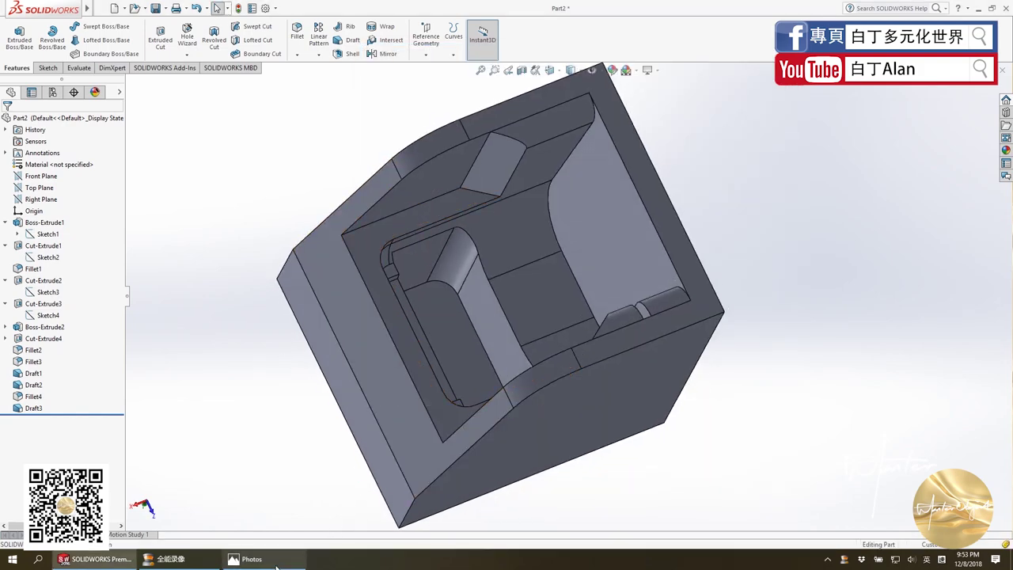
pyautogui.click(276, 565)
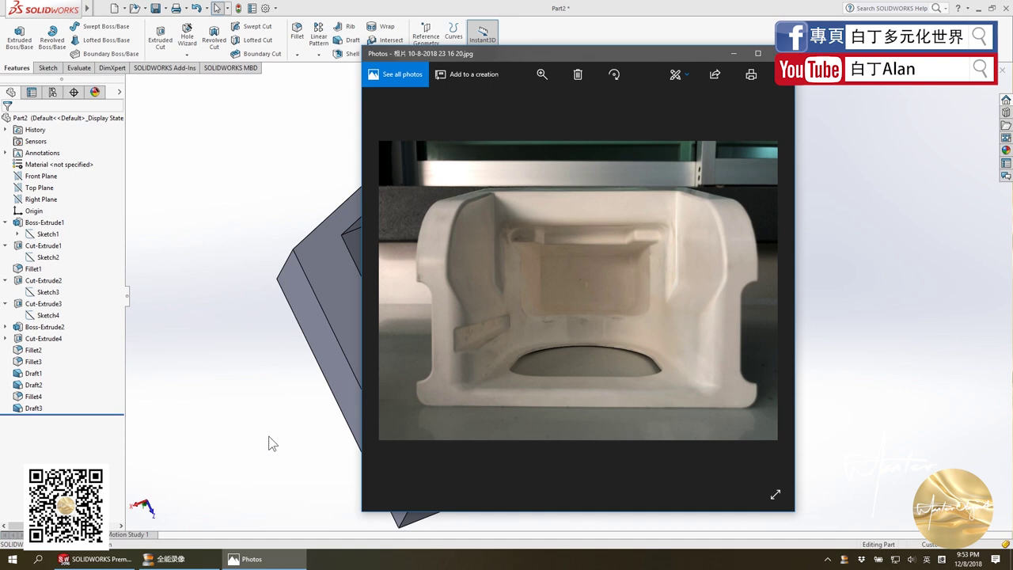
pyautogui.hotkey('alt', 'Tab')
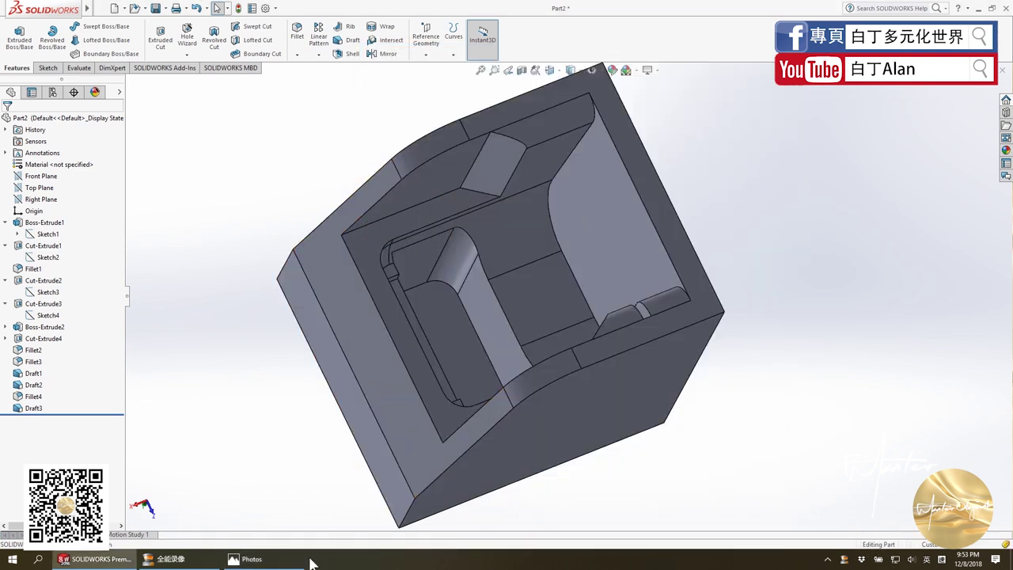
pyautogui.hotkey('alt', 'Tab')
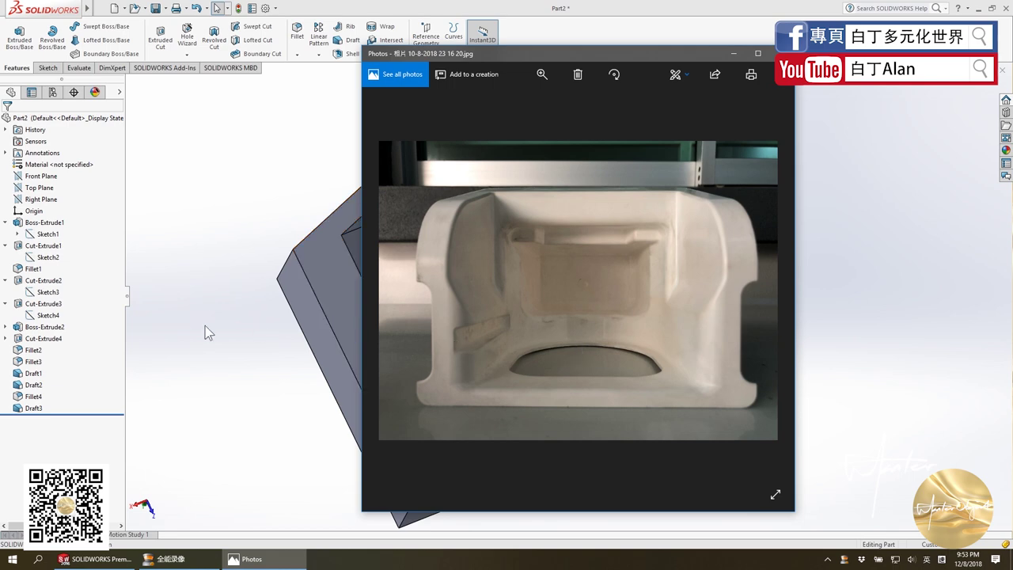
pyautogui.click(261, 340)
pyautogui.click(245, 558)
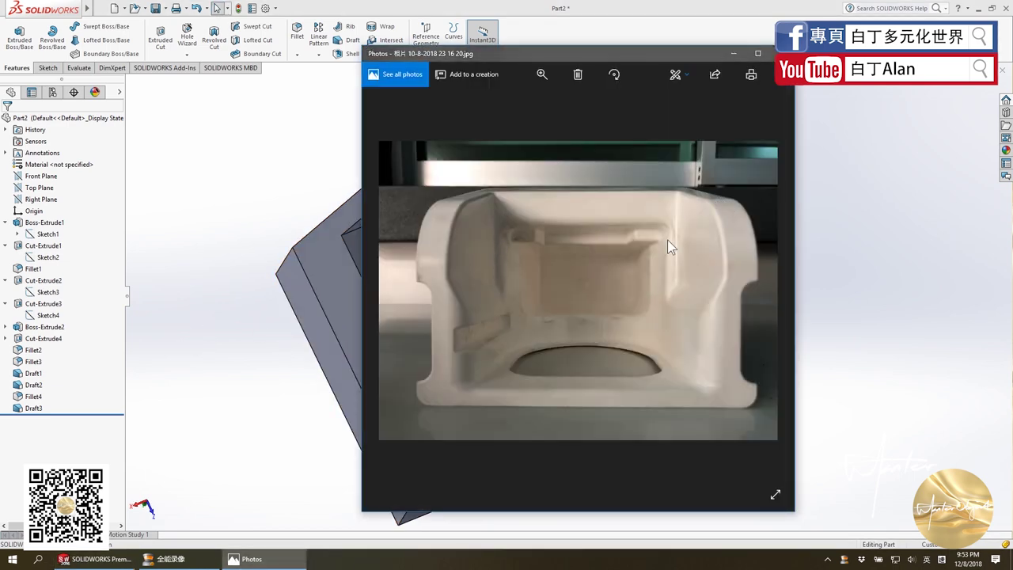
# Fillet the inner pocket's rim edge chain at 10 mm, then briefly check the holder photo.
pyautogui.click(260, 338)
pyautogui.moveTo(408, 251); pyautogui.dragTo(431, 229, button='middle')
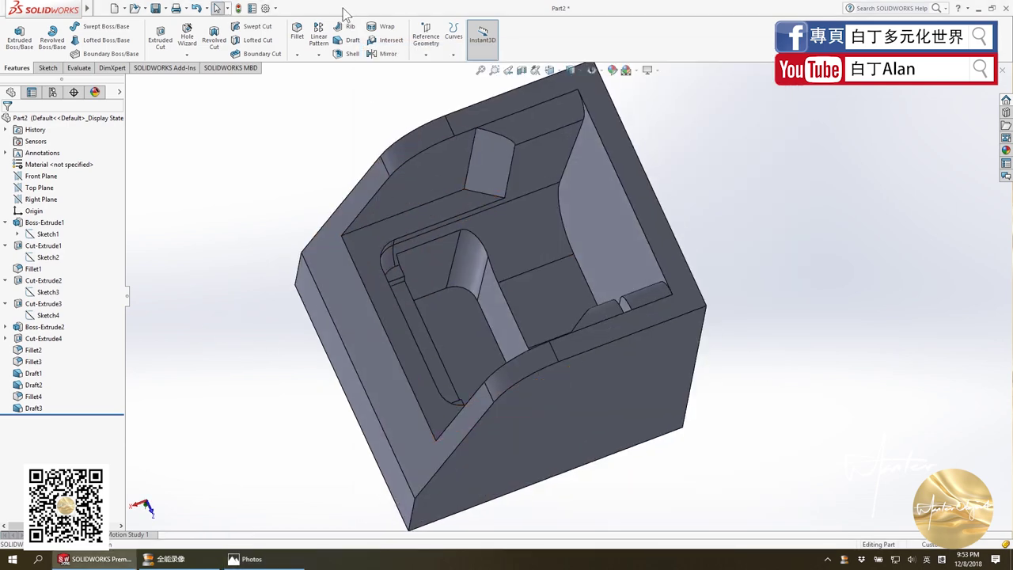
pyautogui.click(297, 36)
pyautogui.click(447, 218)
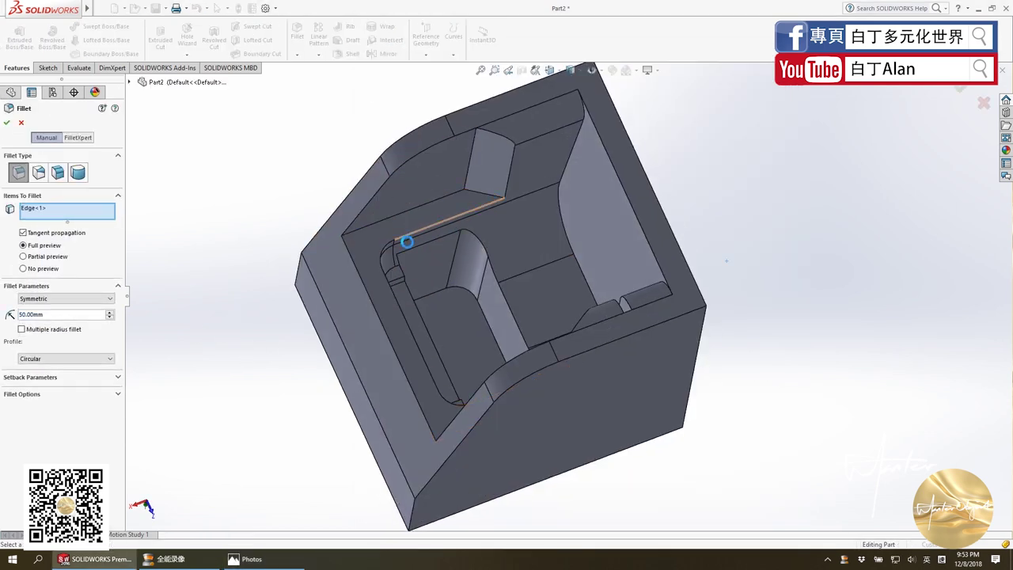
pyautogui.write('10')
pyautogui.press('Return')
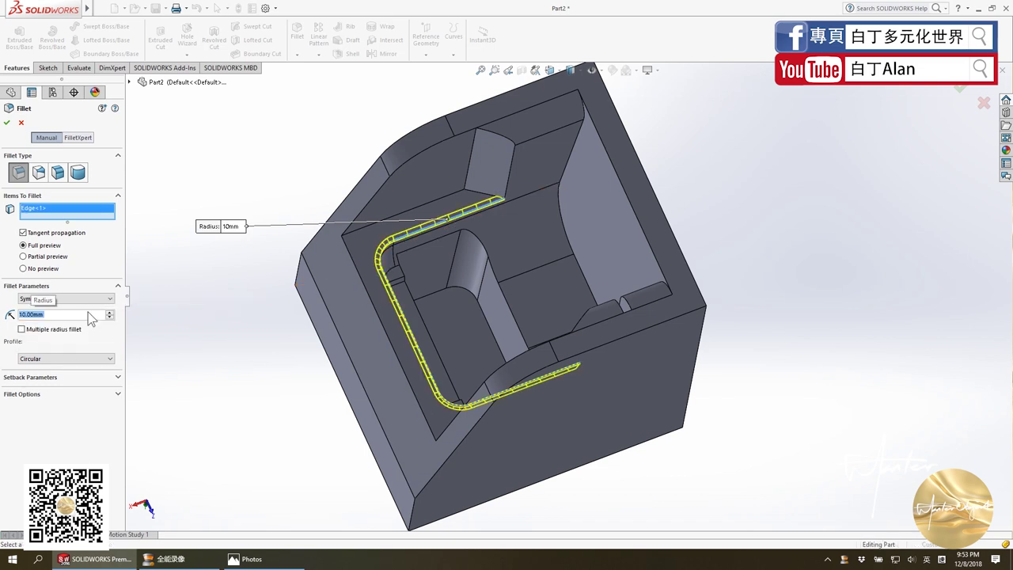
pyautogui.click(6, 122)
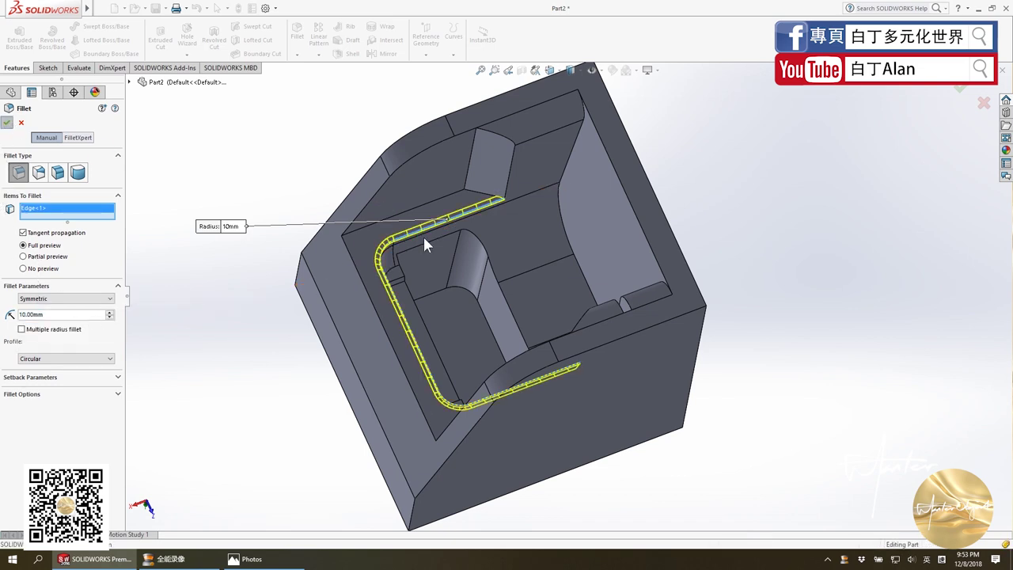
pyautogui.click(245, 559)
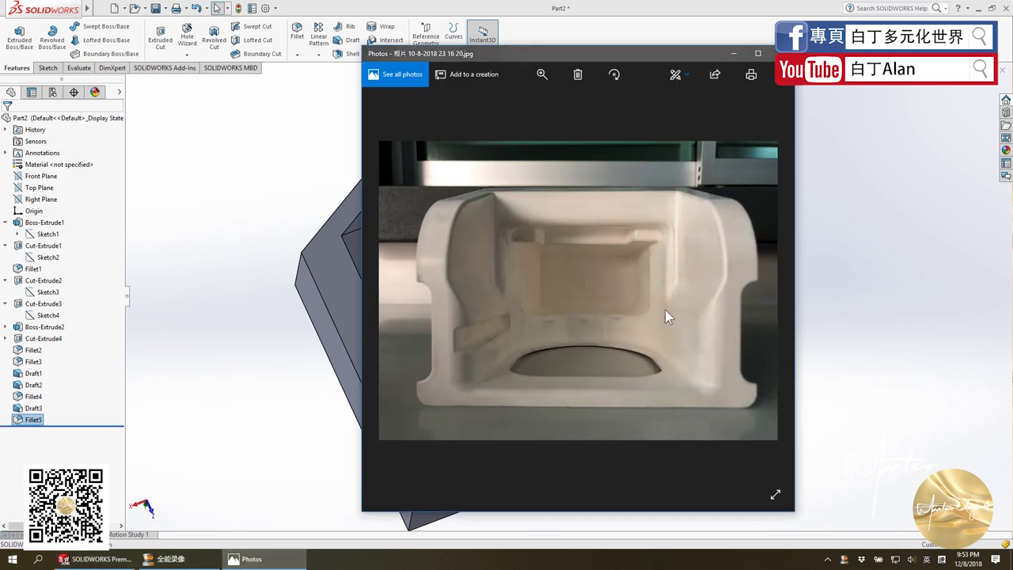
pyautogui.click(174, 341)
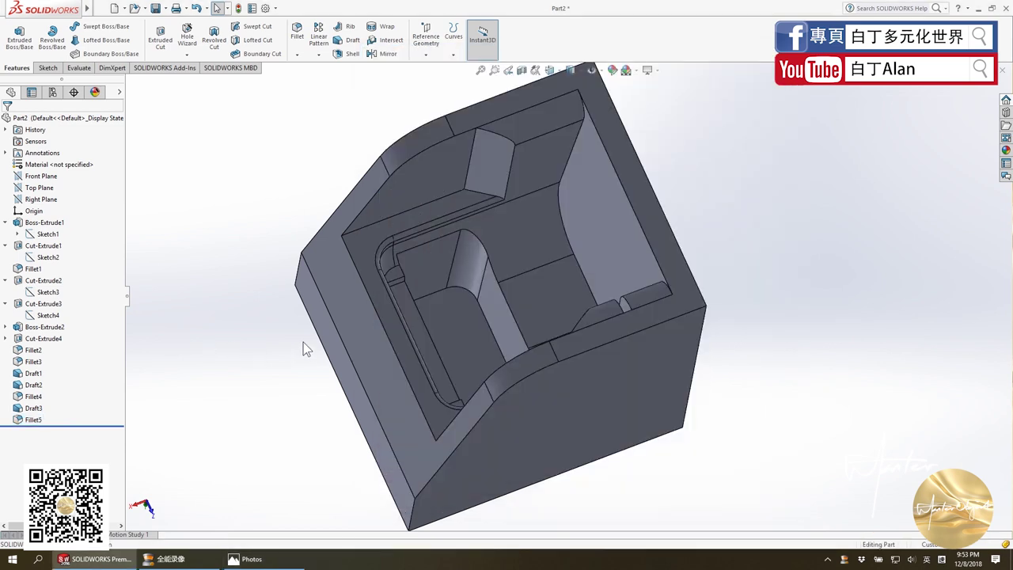
# Start a 5 mm fillet on the right pocket wall, ramp block top and a lower ledge edge.
pyautogui.click(297, 33)
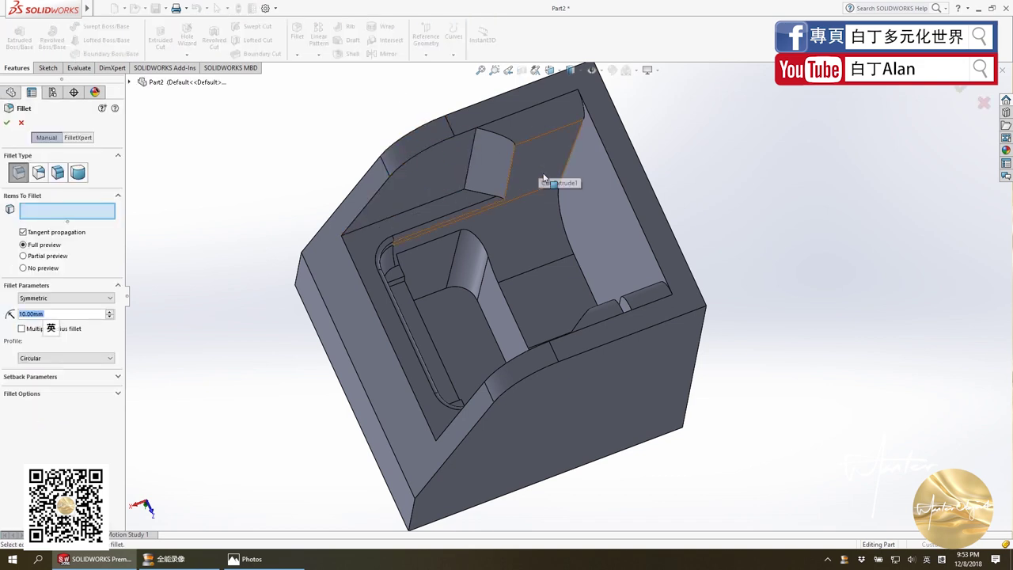
pyautogui.write('5')
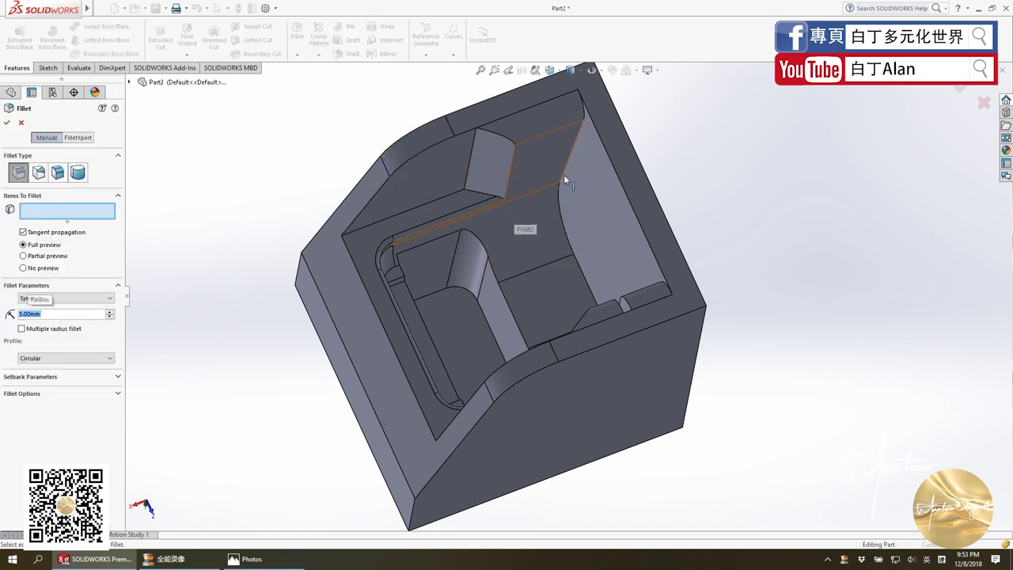
pyautogui.click(565, 185)
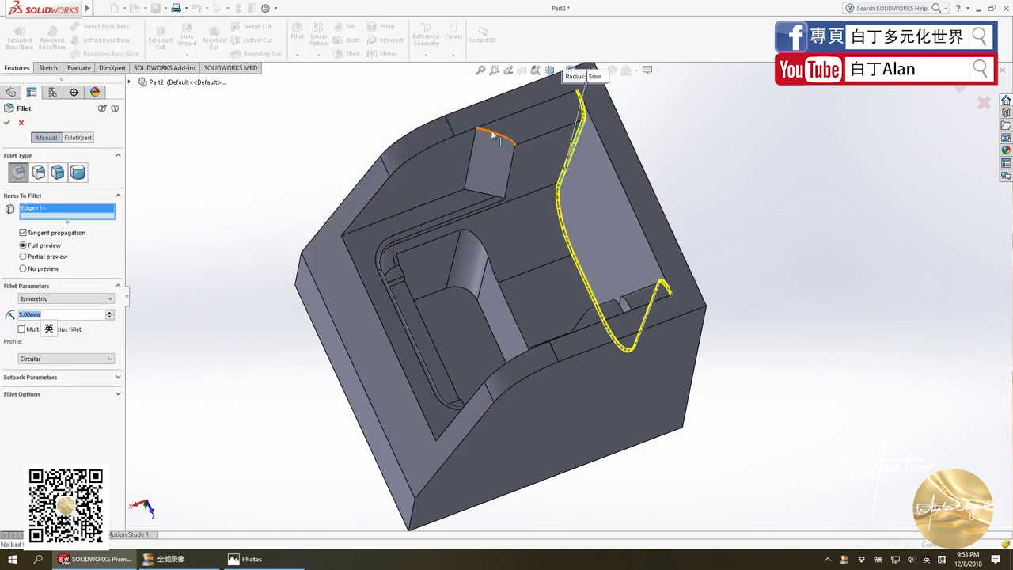
pyautogui.click(513, 156)
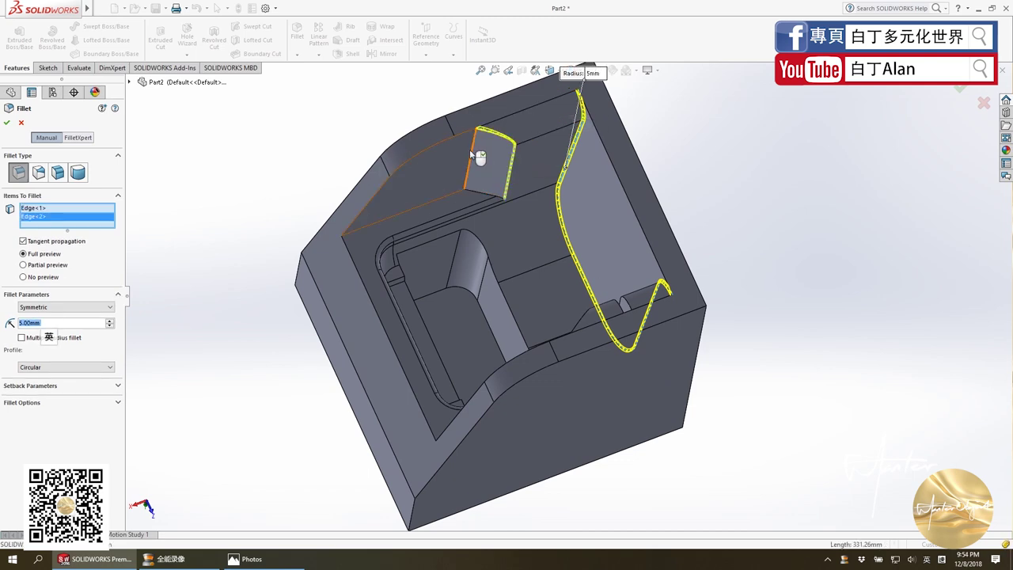
pyautogui.moveTo(553, 356); pyautogui.dragTo(617, 352, button='middle')
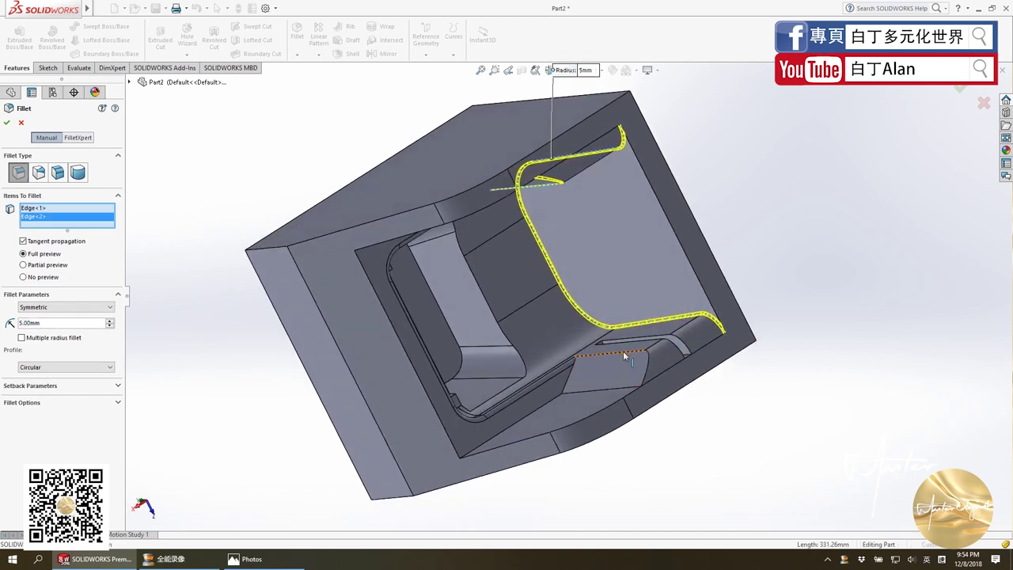
pyautogui.click(624, 354)
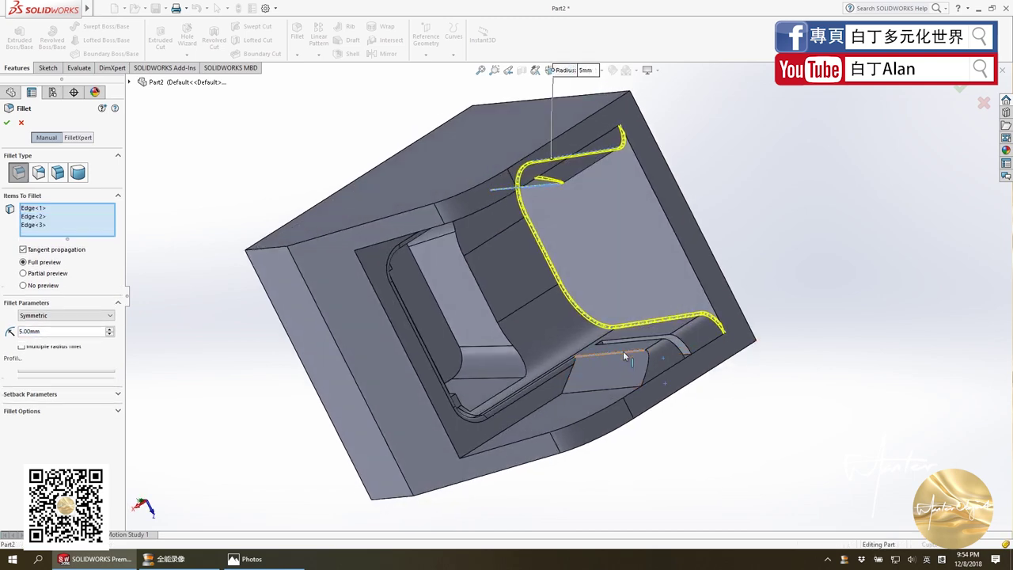
pyautogui.click(596, 393)
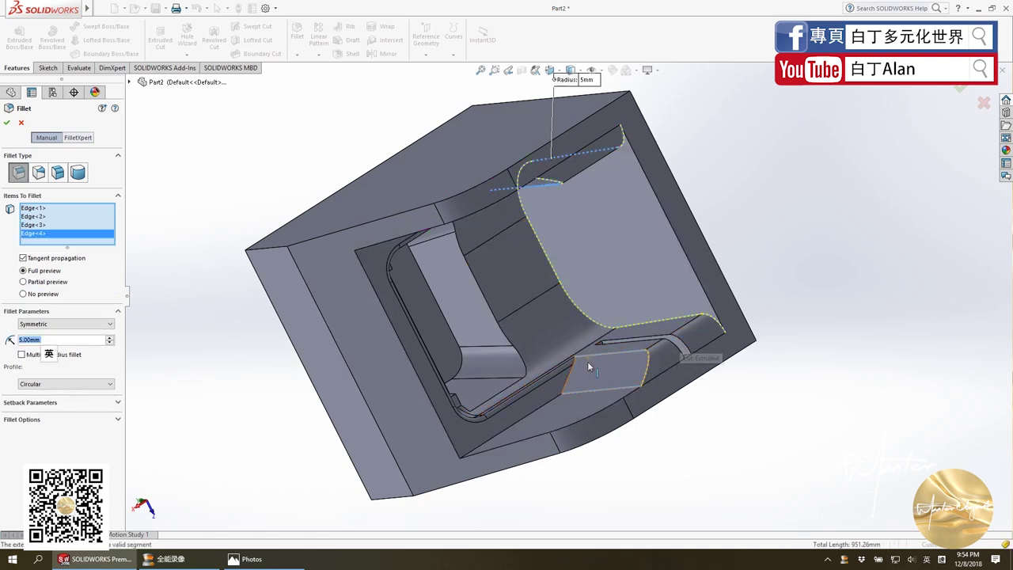
pyautogui.click(613, 390)
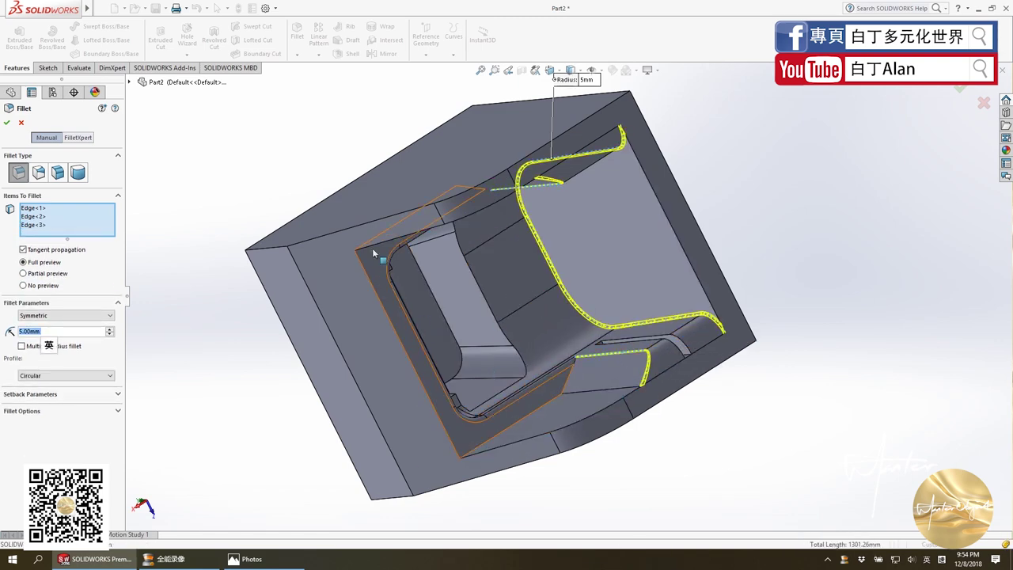
# Add the upper-left and bottom step edges and apply the 5 mm fillet.
pyautogui.moveTo(373, 251); pyautogui.dragTo(398, 212, button='middle')
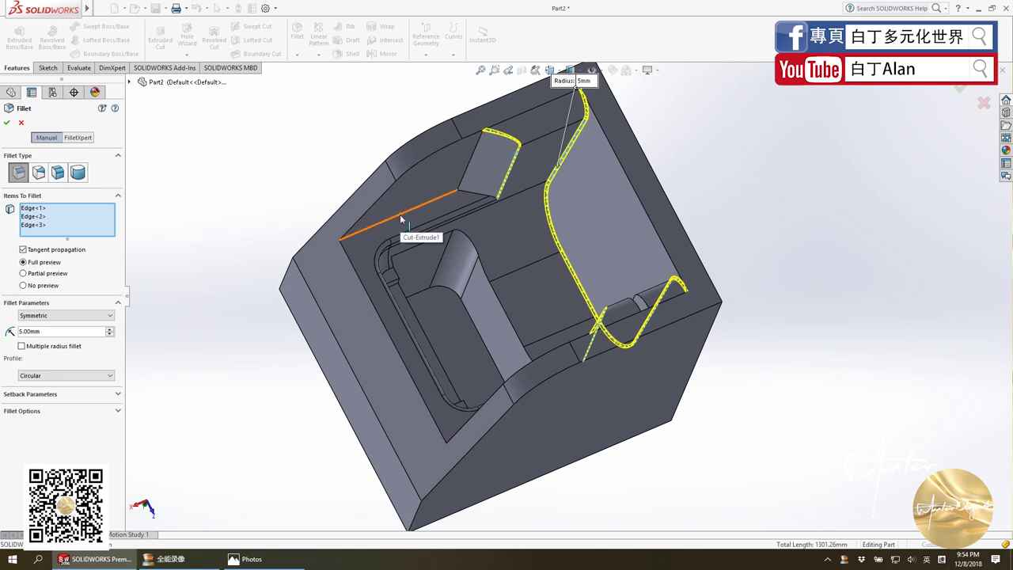
pyautogui.click(400, 219)
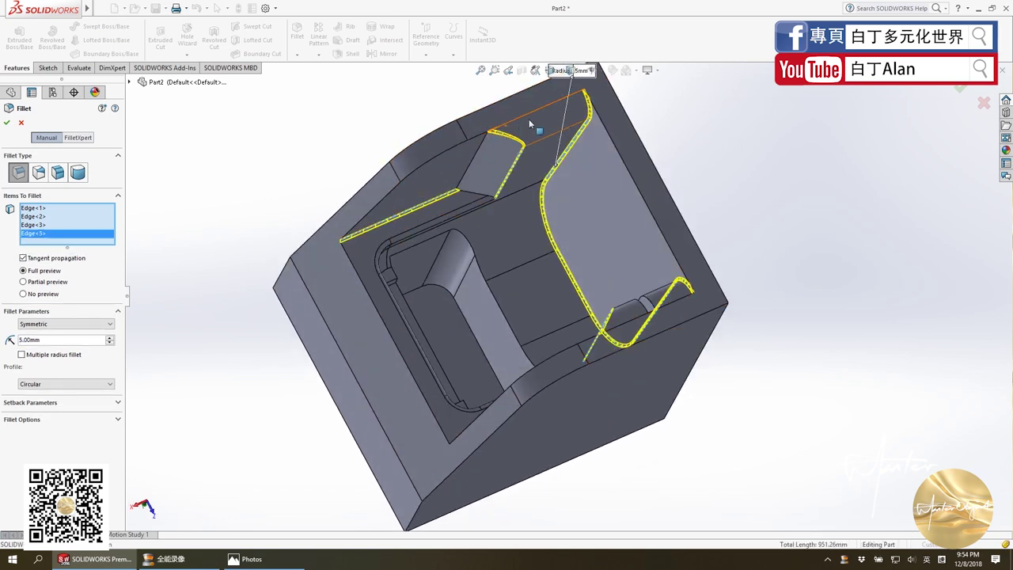
pyautogui.moveTo(399, 184); pyautogui.dragTo(496, 431, button='middle')
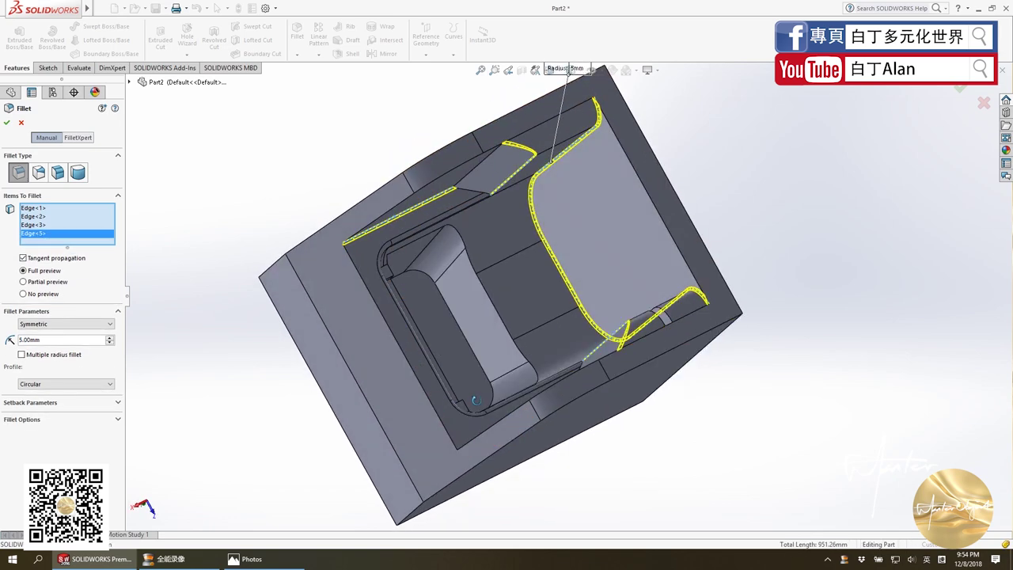
pyautogui.click(500, 432)
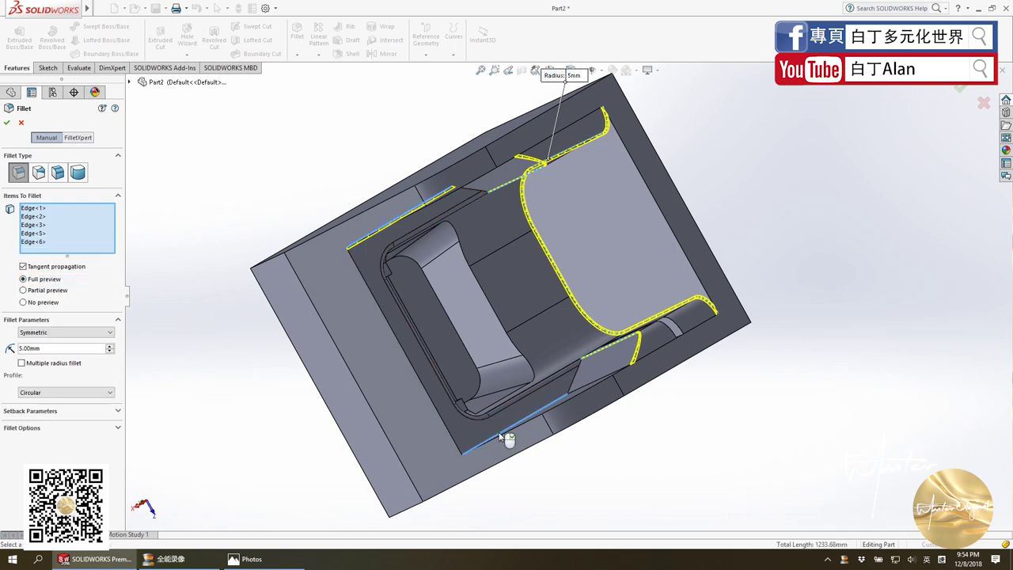
pyautogui.click(7, 123)
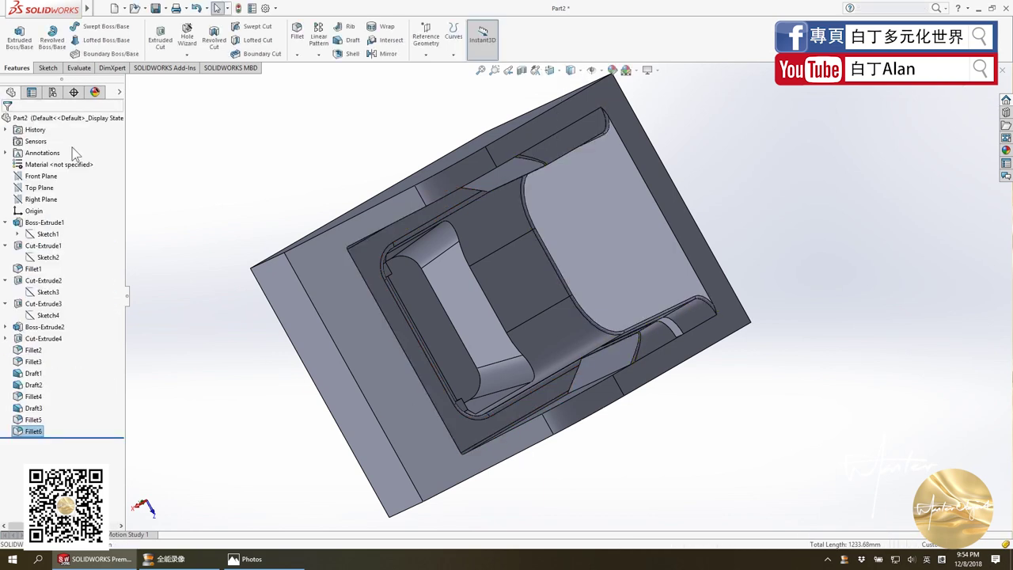
# Fillet the pocket's outer rim edge chain, letting FeatureXpert repair the failed Fillet7.
pyautogui.click(298, 37)
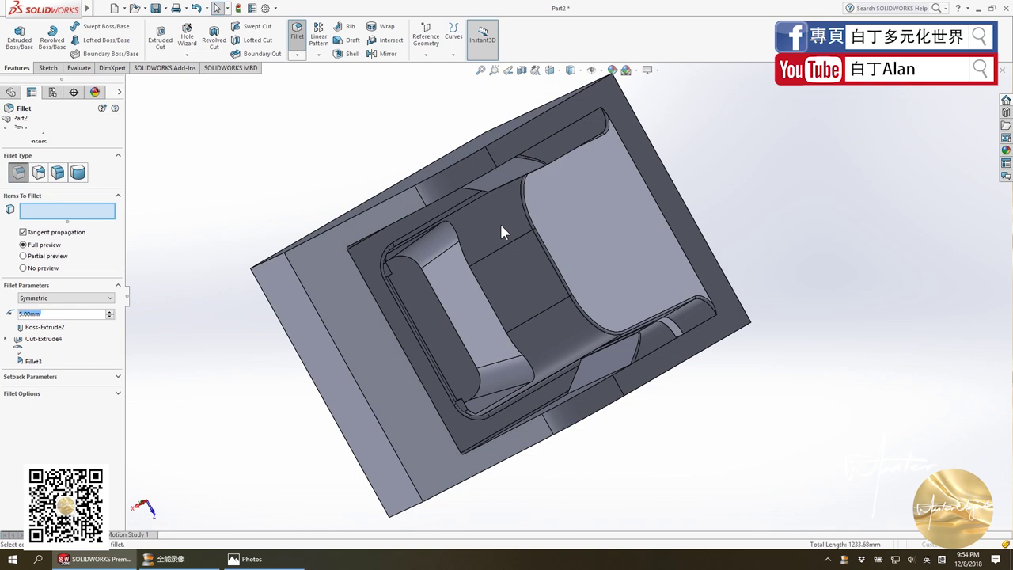
pyautogui.click(475, 181)
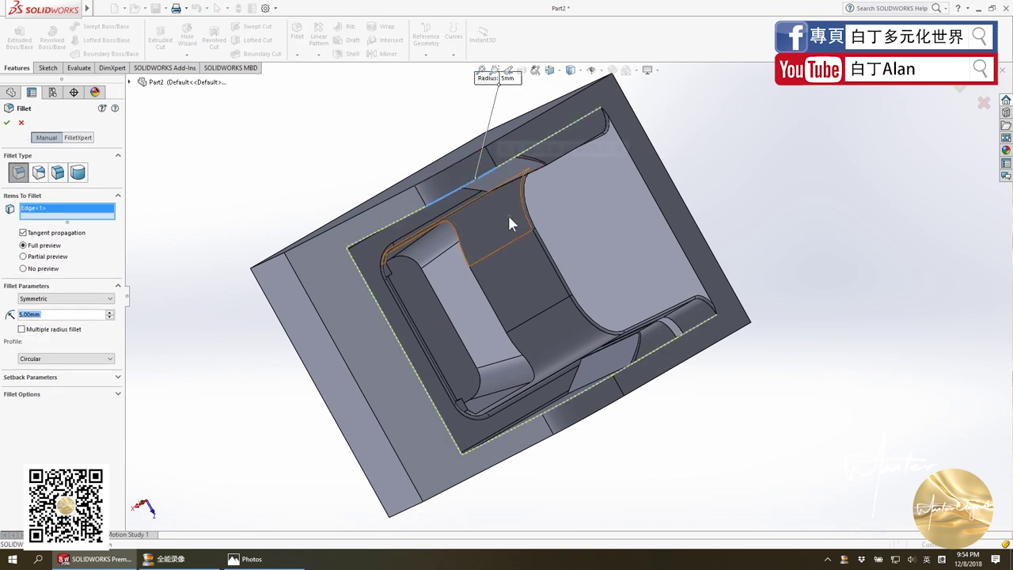
pyautogui.moveTo(511, 222); pyautogui.dragTo(486, 192, button='middle')
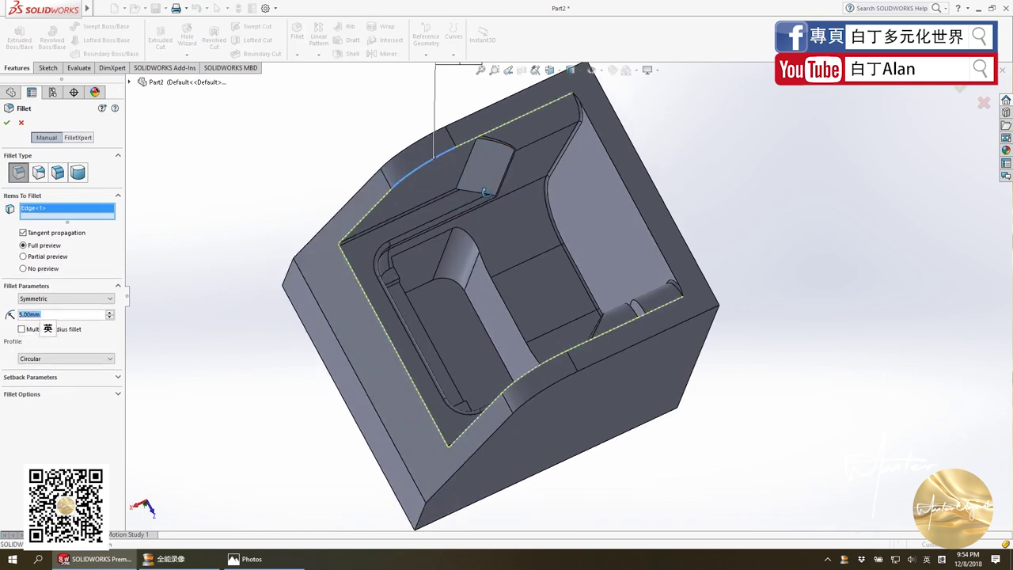
pyautogui.click(8, 122)
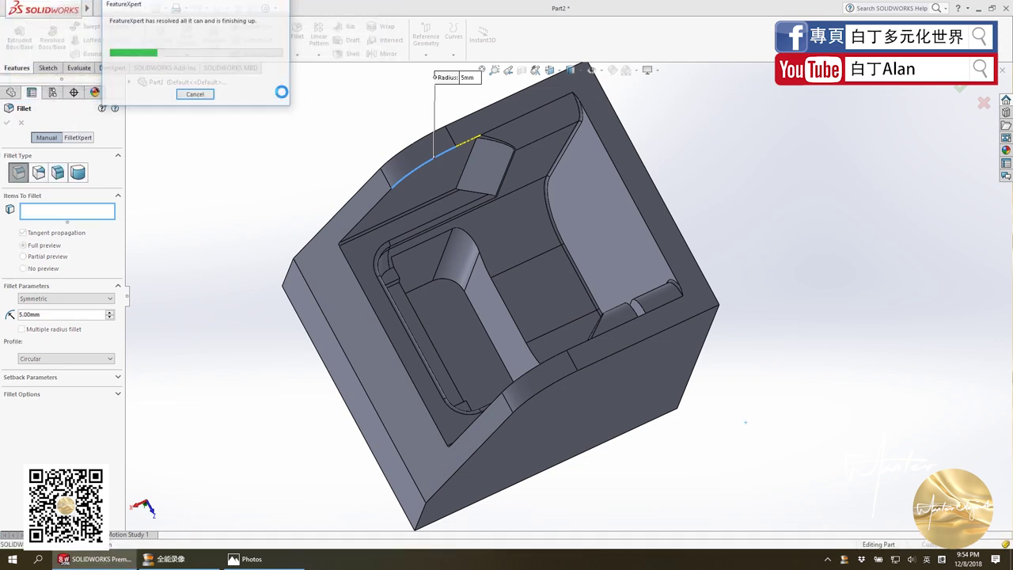
pyautogui.scroll(-3, 450, 169)
pyautogui.scroll(-2, 495, 120)
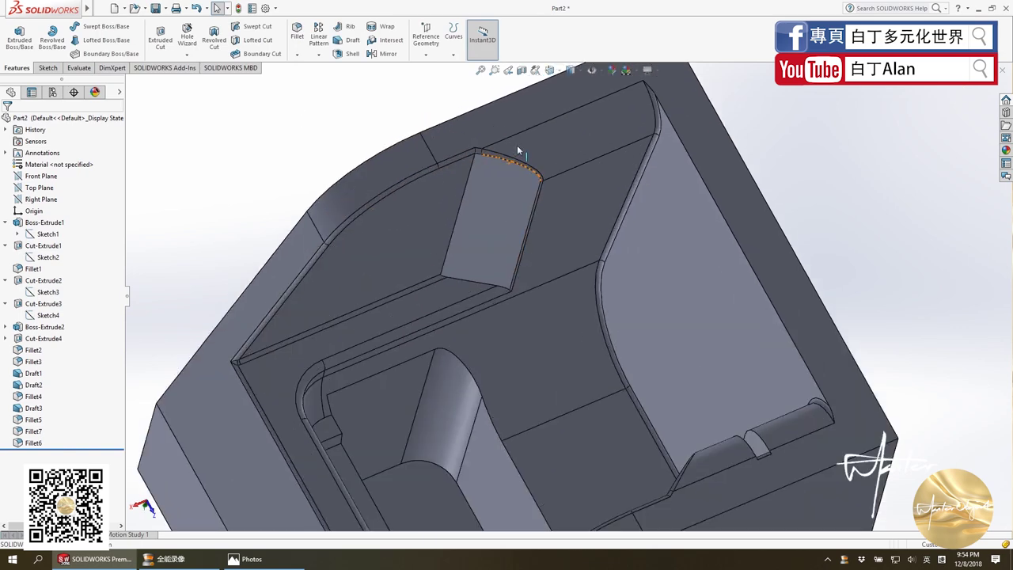
# Round an upper and a lower pocket edge with a 5 mm Fillet8.
pyautogui.click(472, 197)
pyautogui.moveTo(475, 198); pyautogui.dragTo(698, 513, button='middle')
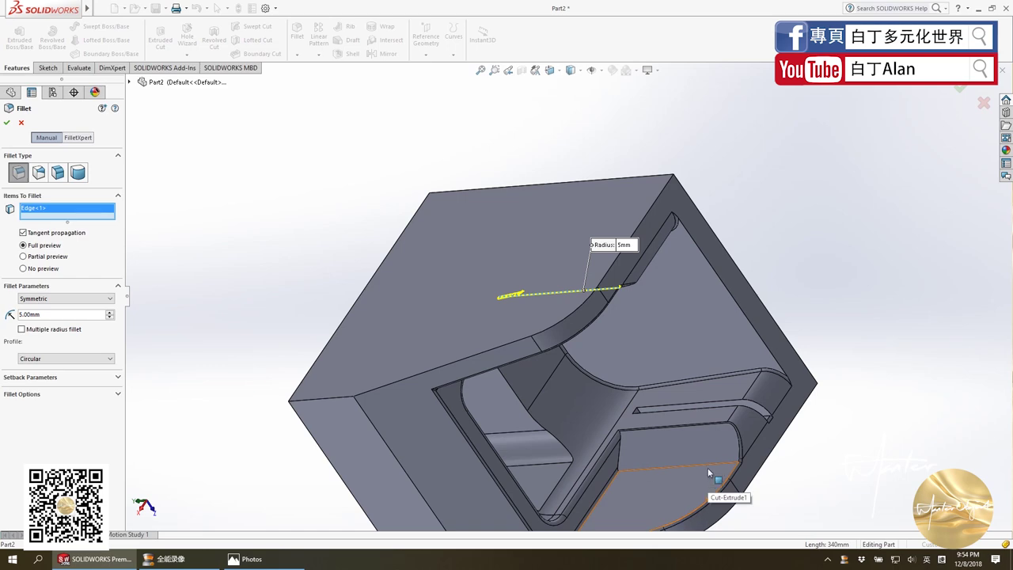
pyautogui.click(688, 466)
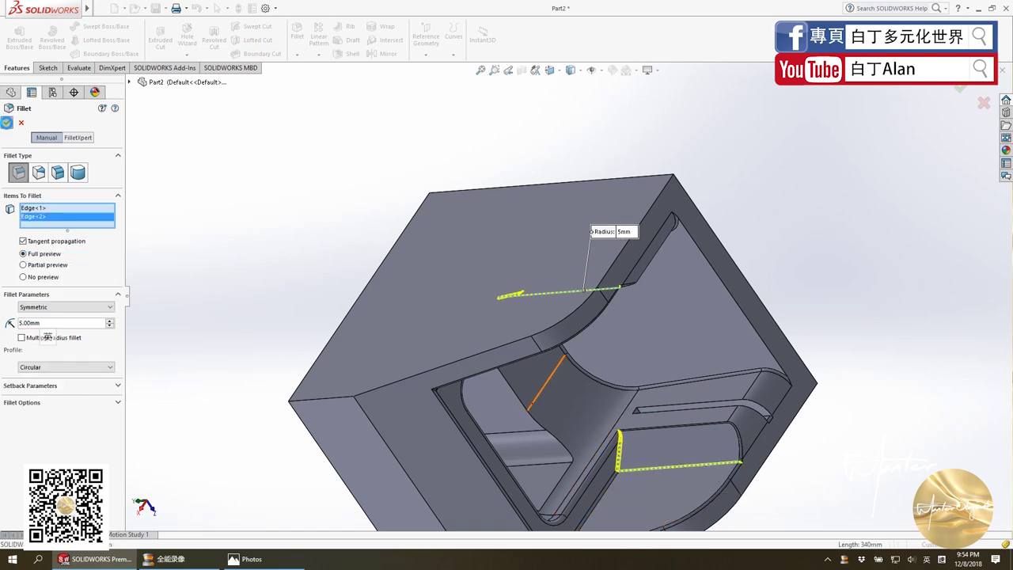
pyautogui.press('Return')
pyautogui.moveTo(600, 350); pyautogui.dragTo(681, 395, button='middle')
pyautogui.scroll(-5, 744, 439)
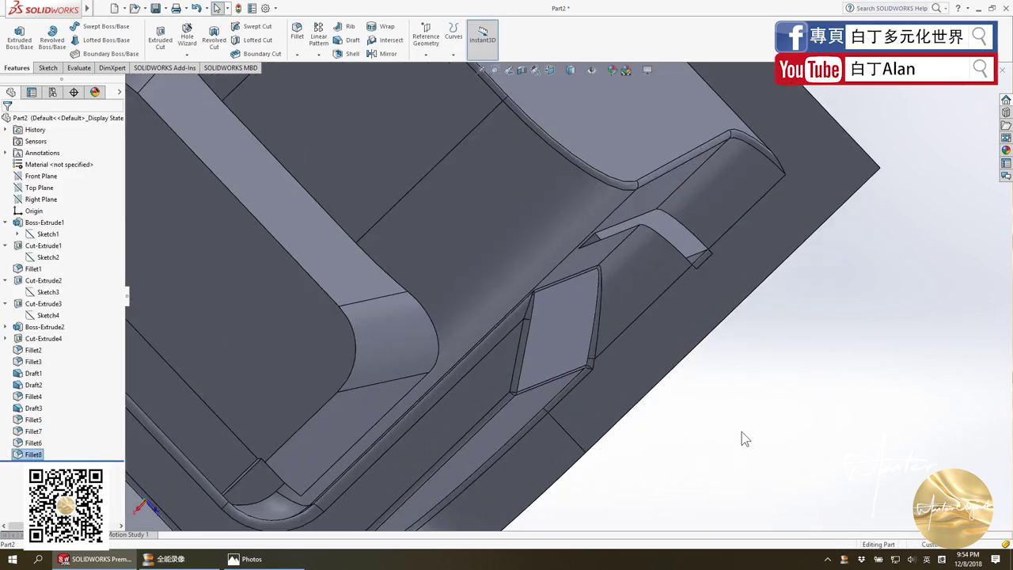
# Select a slot cut face and its underlying sketch in the feature tree.
pyautogui.click(689, 258)
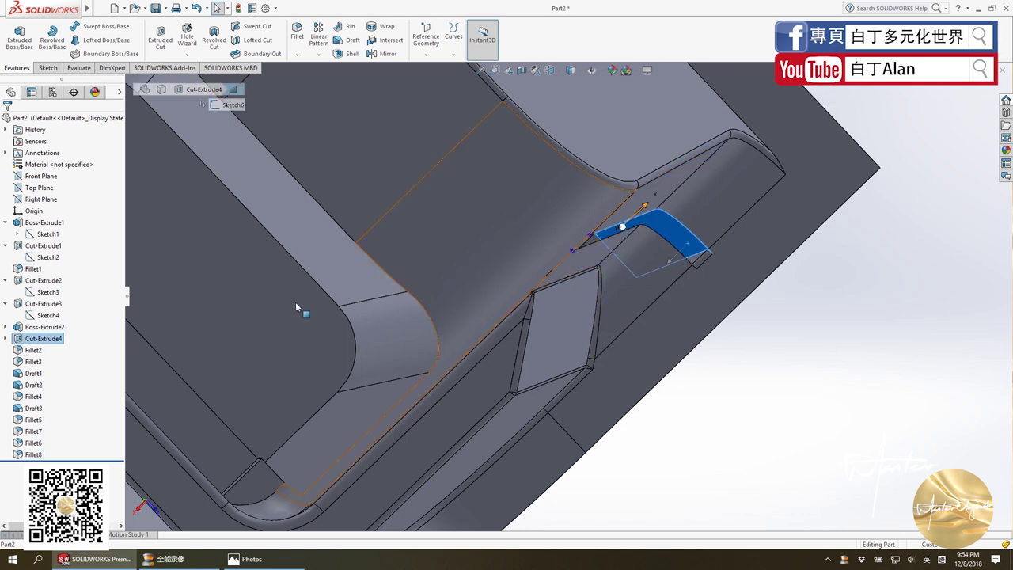
pyautogui.click(6, 338)
pyautogui.click(40, 350)
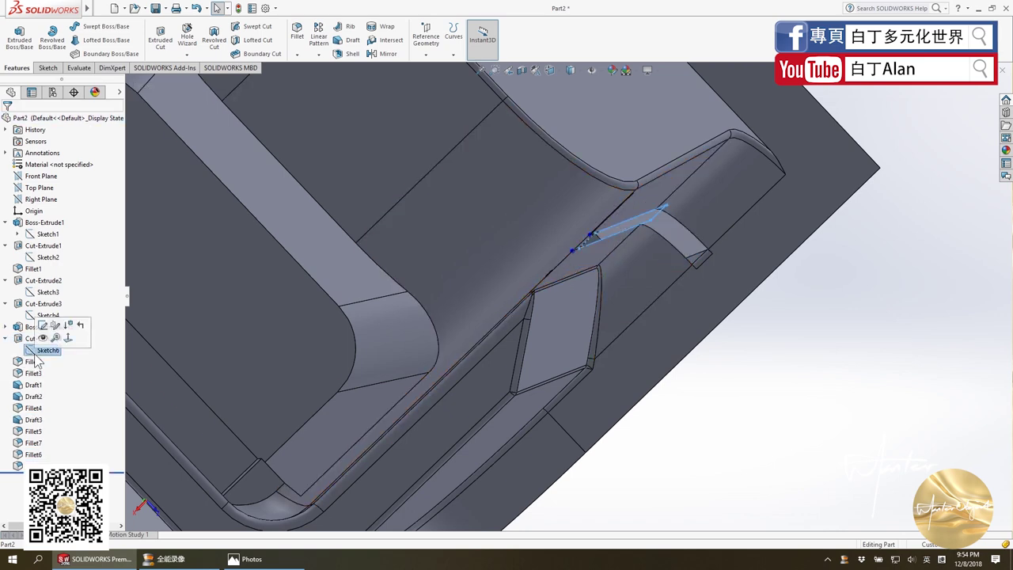
# Orbit and zoom the part and compare it with the photo of the real holder.
pyautogui.scroll(3, 433, 364)
pyautogui.scroll(3, 443, 364)
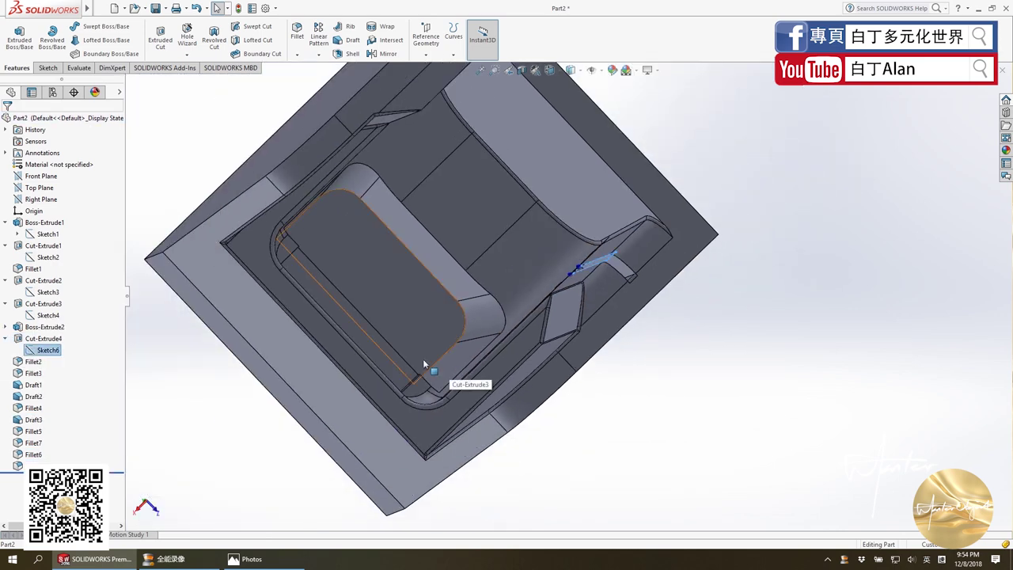
pyautogui.moveTo(565, 414); pyautogui.dragTo(475, 356, button='middle')
pyautogui.scroll(3, 441, 341)
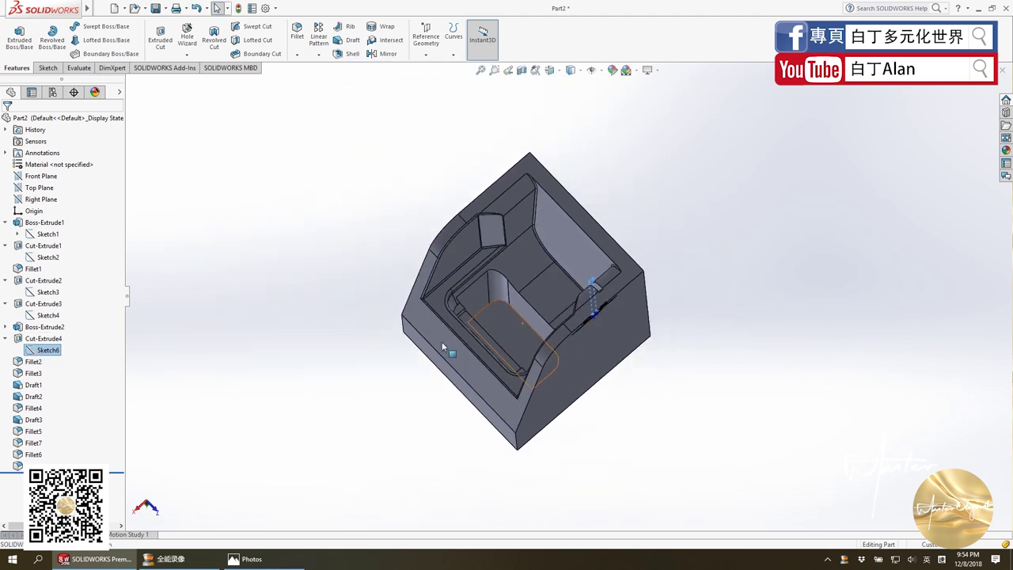
pyautogui.scroll(-5, 490, 340)
pyautogui.scroll(2, 464, 332)
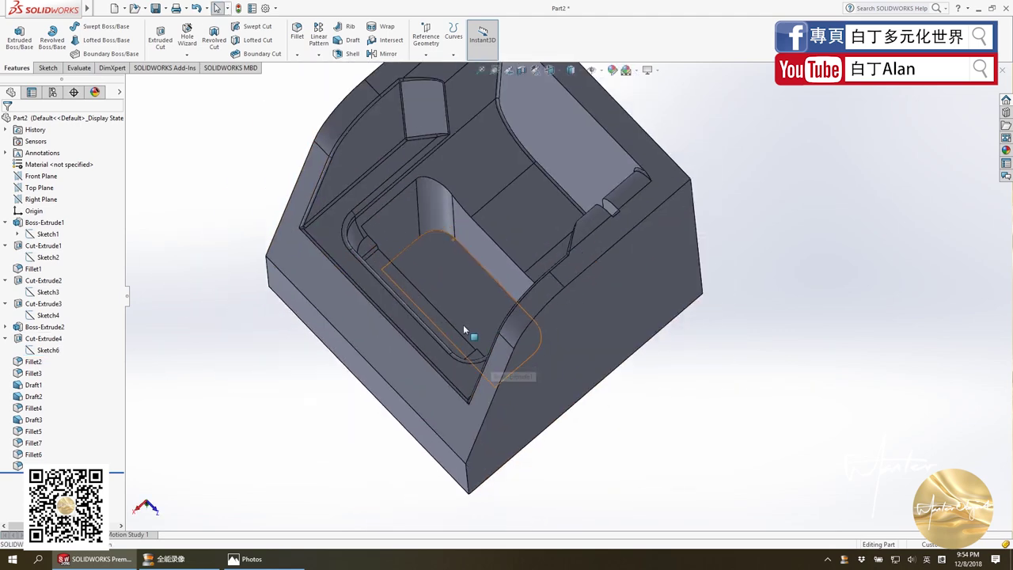
pyautogui.scroll(2, 482, 237)
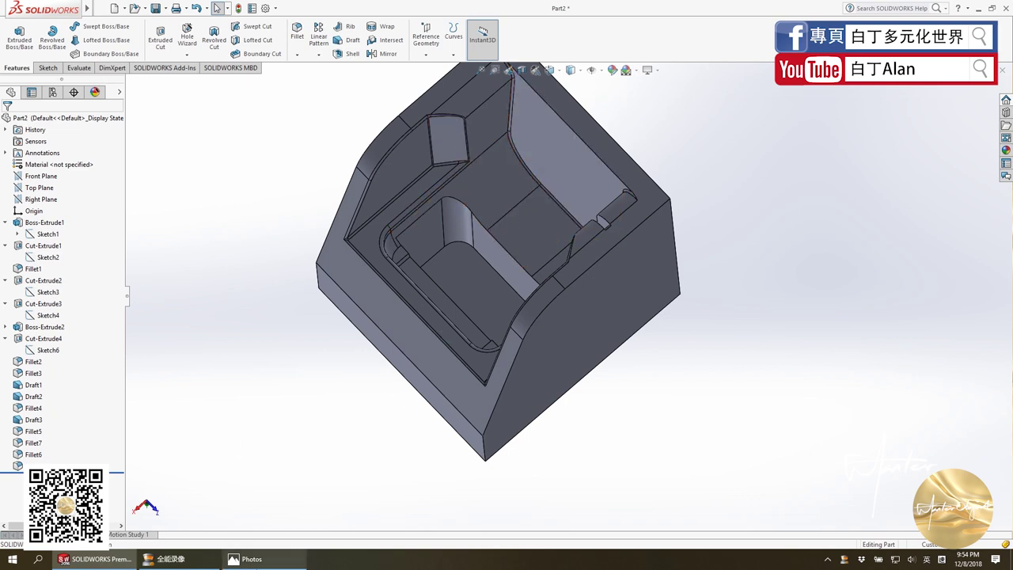
pyautogui.click(245, 558)
pyautogui.click(269, 294)
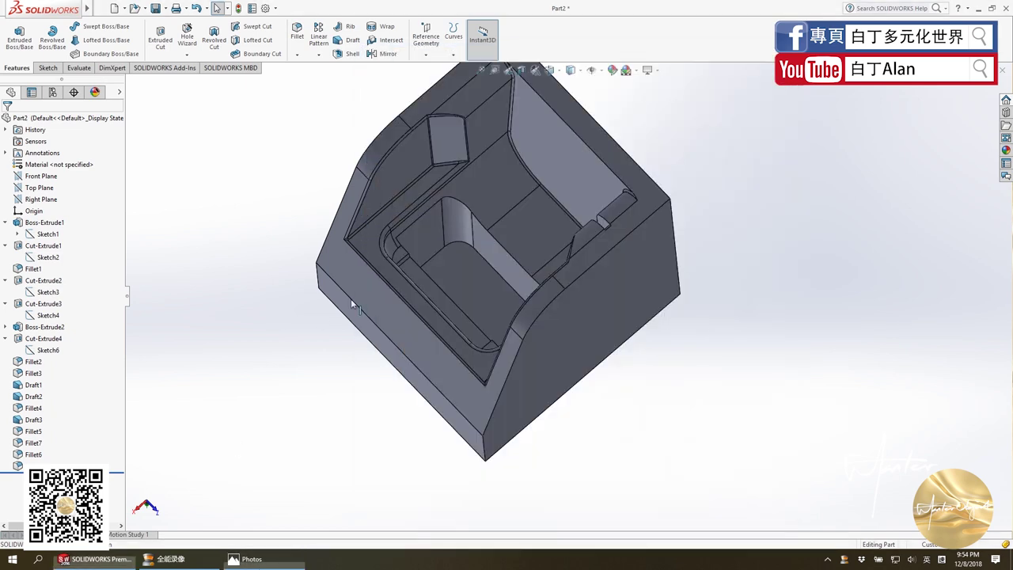
pyautogui.moveTo(351, 298); pyautogui.dragTo(295, 239, button='middle')
# Shell the part to 2 mm walls, removing the large front face and four others.
pyautogui.click(348, 54)
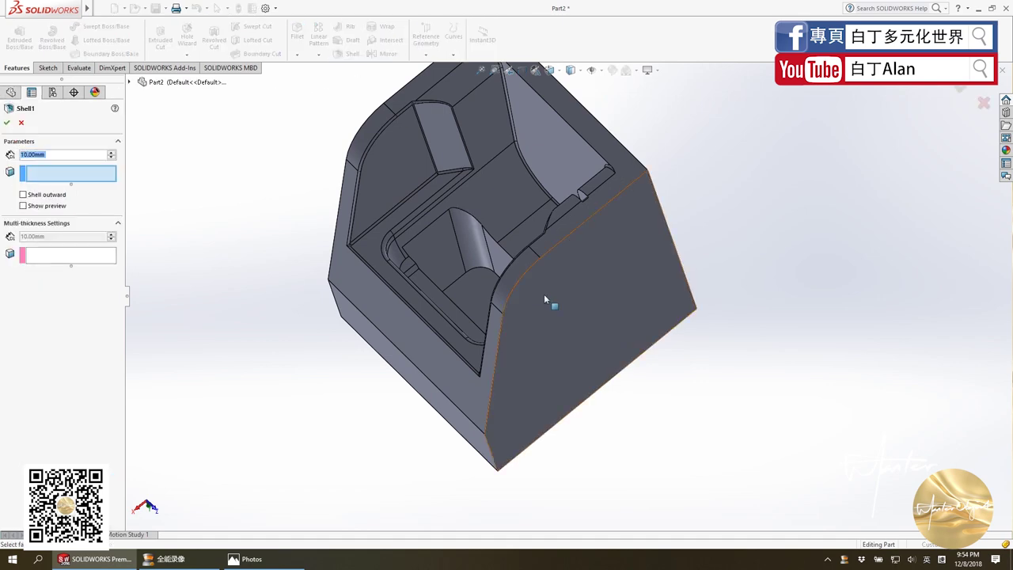
pyautogui.click(566, 301)
pyautogui.click(466, 441)
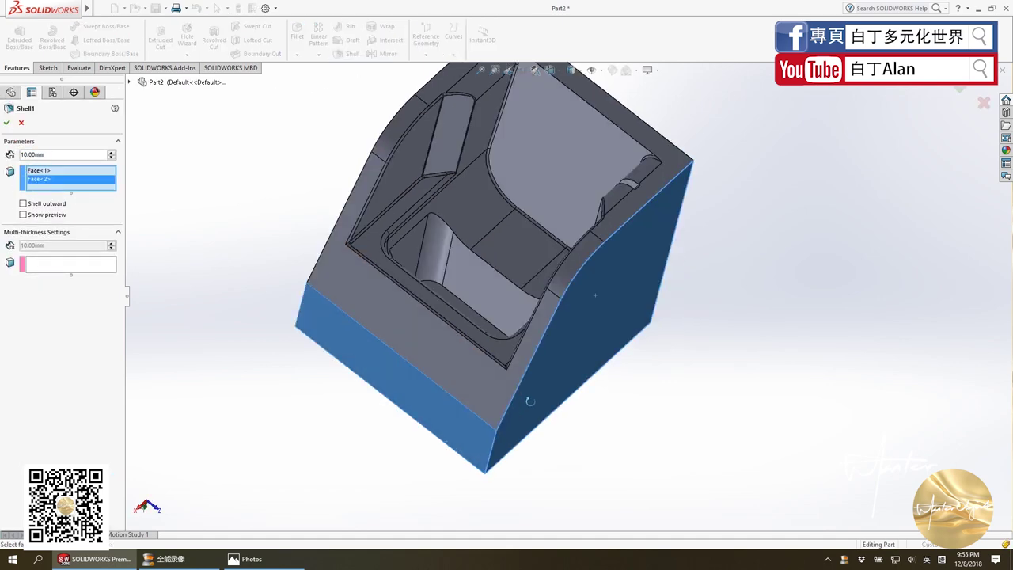
pyautogui.moveTo(466, 442)
pyautogui.mouseDown(button='middle')
pyautogui.moveTo(469, 254)
pyautogui.moveTo(337, 212)
pyautogui.moveTo(436, 309)
pyautogui.moveTo(301, 278)
pyautogui.moveTo(4, 174)
pyautogui.mouseUp(button='middle')
pyautogui.click(468, 254)
pyautogui.click(337, 213)
pyautogui.click(436, 310)
pyautogui.write('5')
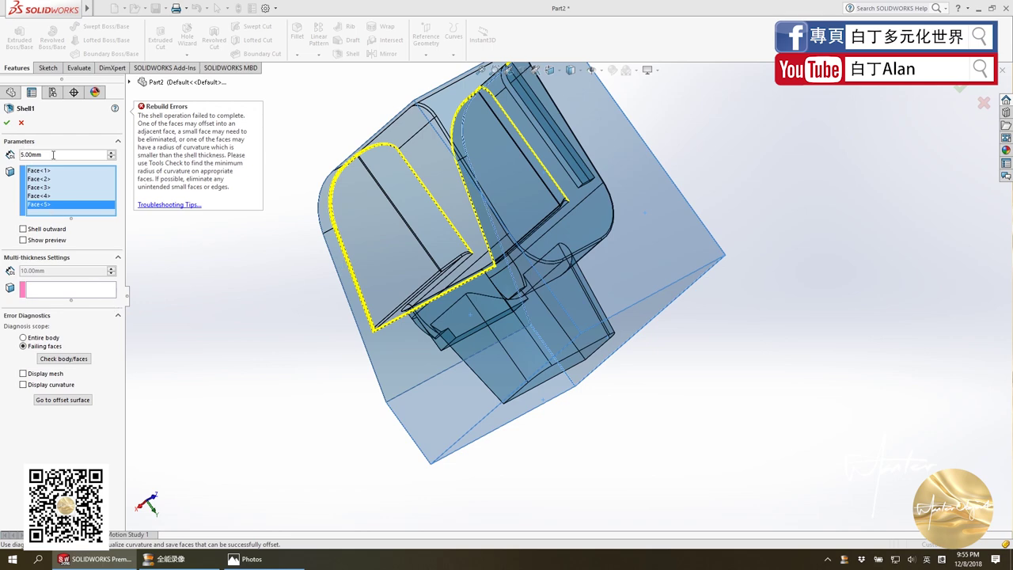
pyautogui.write('2')
pyautogui.press('Return')
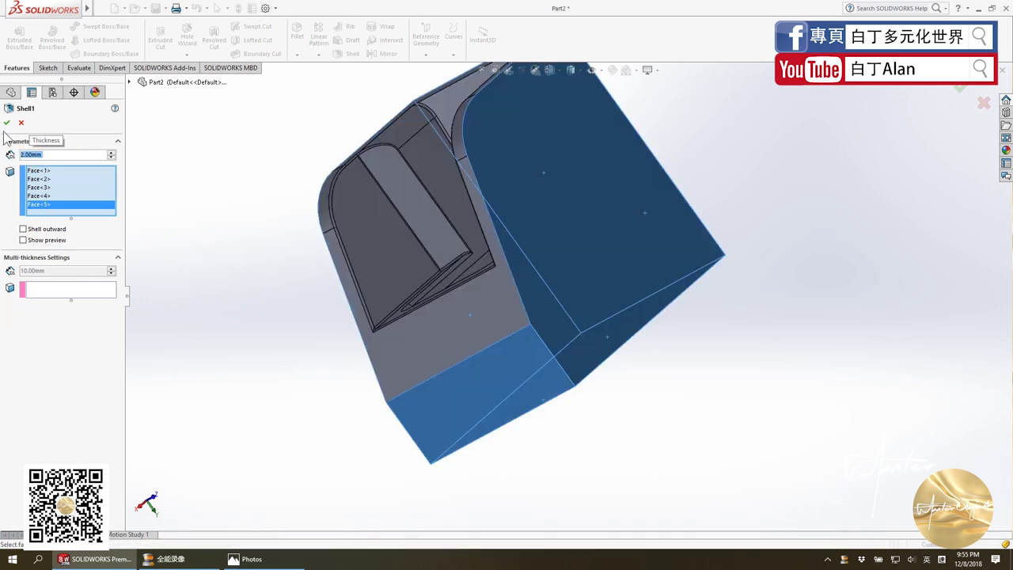
pyautogui.click(7, 123)
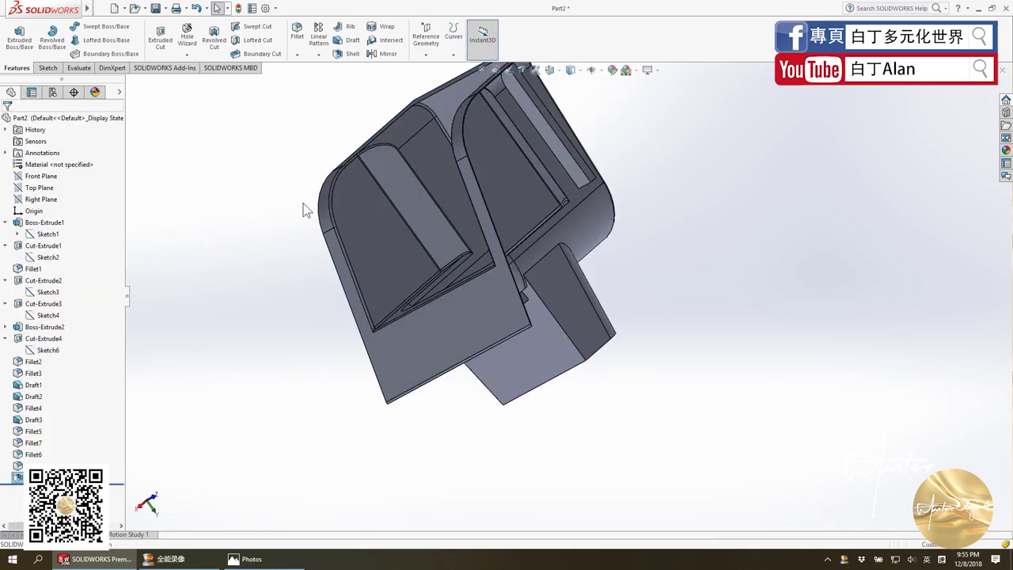
pyautogui.moveTo(304, 204)
pyautogui.mouseDown(button='middle')
pyautogui.moveTo(464, 332)
pyautogui.moveTo(554, 356)
pyautogui.mouseUp(button='middle')
pyautogui.scroll(-3, 464, 333)
pyautogui.scroll(3, 649, 387)
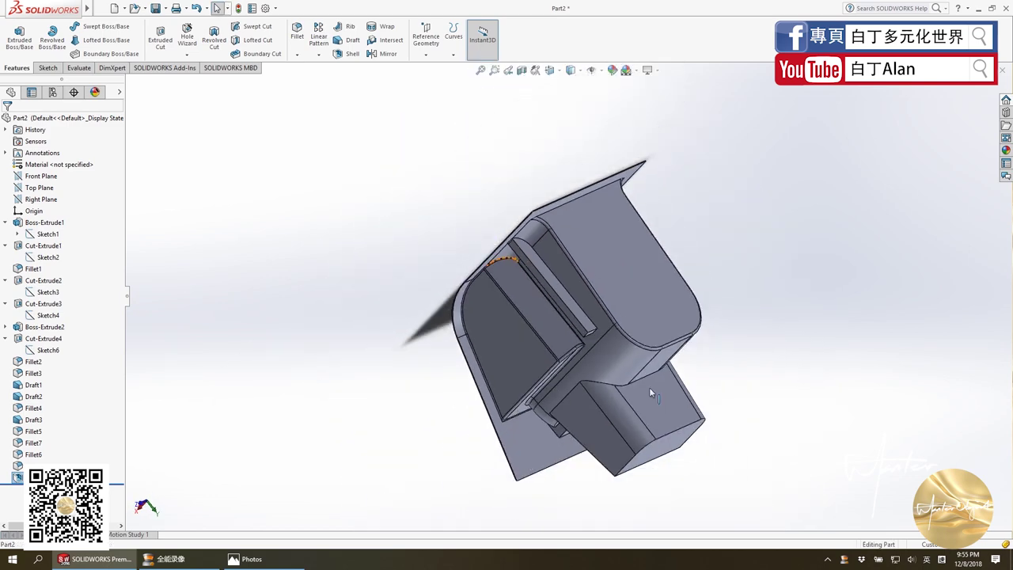
pyautogui.scroll(-3, 493, 310)
pyautogui.moveTo(493, 306); pyautogui.dragTo(539, 227, button='middle')
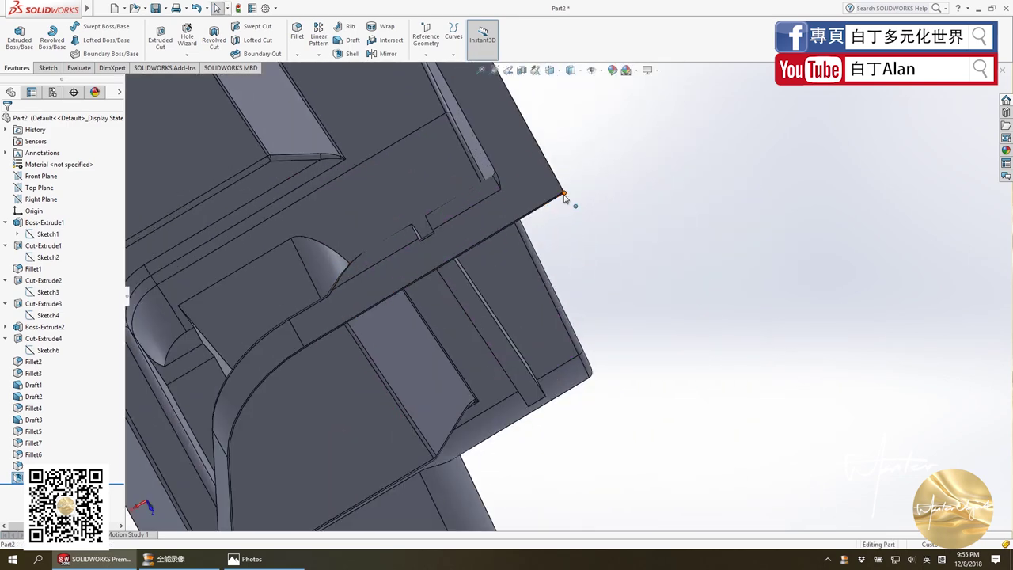
pyautogui.scroll(3, 565, 197)
pyautogui.moveTo(559, 339); pyautogui.dragTo(491, 295, button='middle')
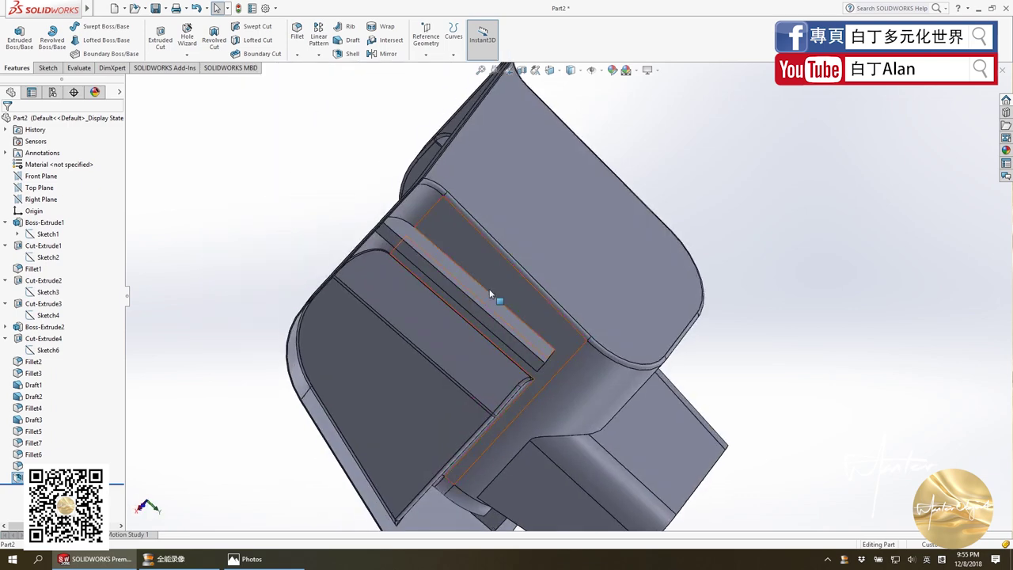
pyautogui.scroll(3, 564, 329)
pyautogui.moveTo(564, 330)
pyautogui.mouseDown(button='middle')
pyautogui.moveTo(604, 233)
pyautogui.moveTo(591, 335)
pyautogui.moveTo(586, 305)
pyautogui.moveTo(545, 261)
pyautogui.mouseUp(button='middle')
pyautogui.scroll(-2, 542, 256)
pyautogui.scroll(-2, 542, 256)
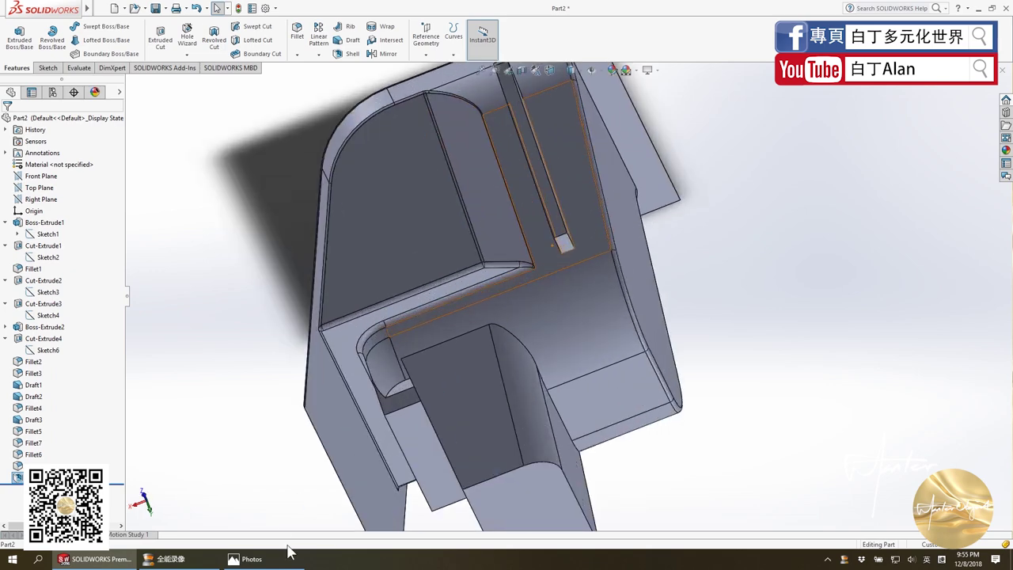
pyautogui.click(288, 554)
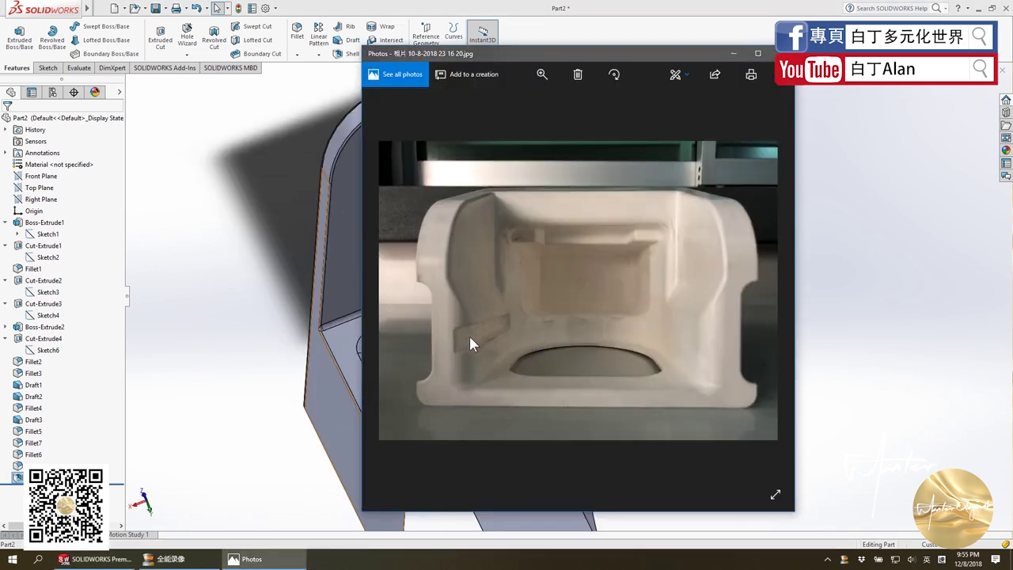
pyautogui.click(337, 348)
pyautogui.moveTo(521, 334); pyautogui.dragTo(493, 382, button='middle')
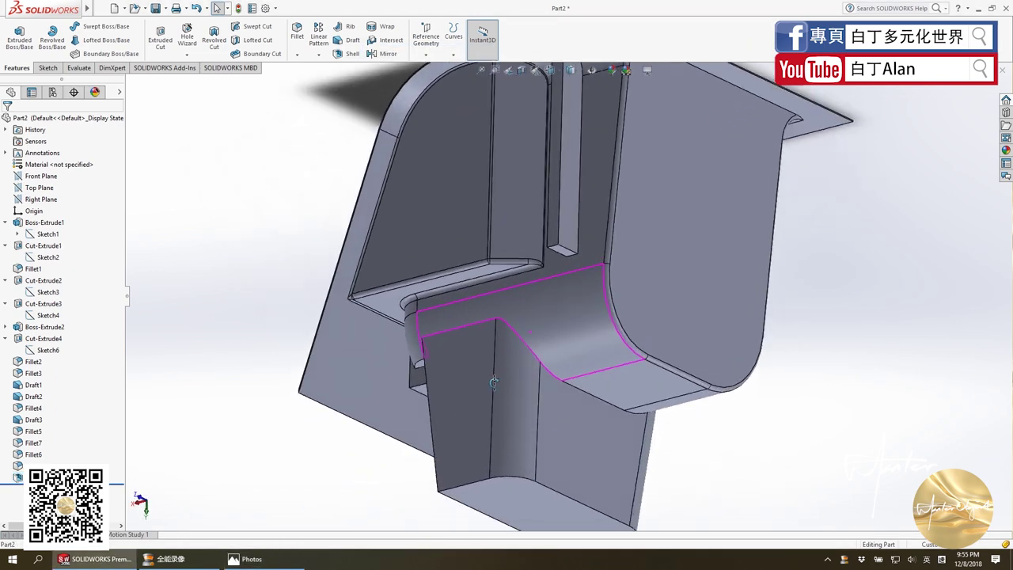
pyautogui.scroll(3, 606, 249)
pyautogui.scroll(-3, 544, 236)
pyautogui.scroll(-2, 526, 214)
pyautogui.scroll(-3, 515, 199)
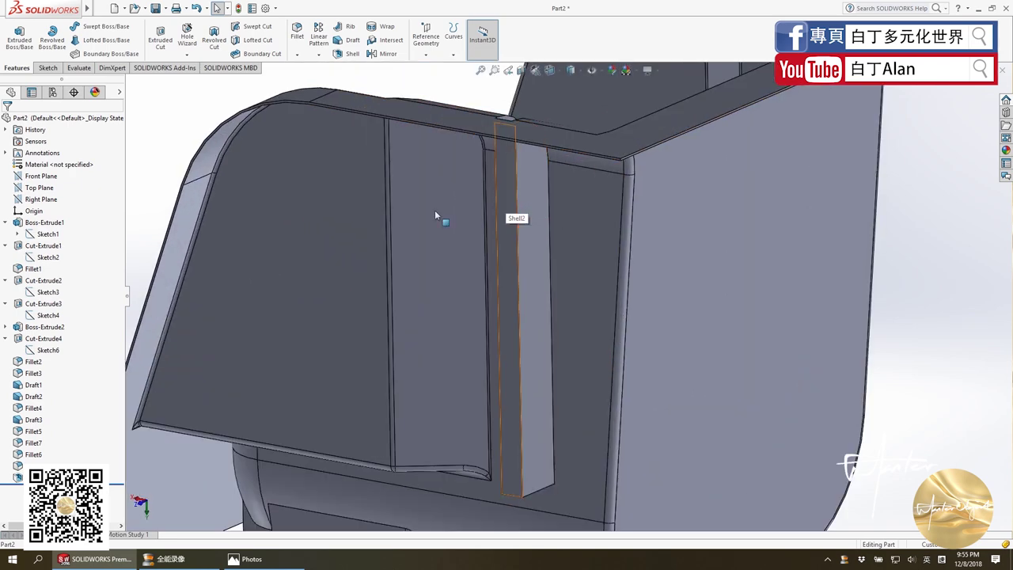
pyautogui.scroll(3, 546, 332)
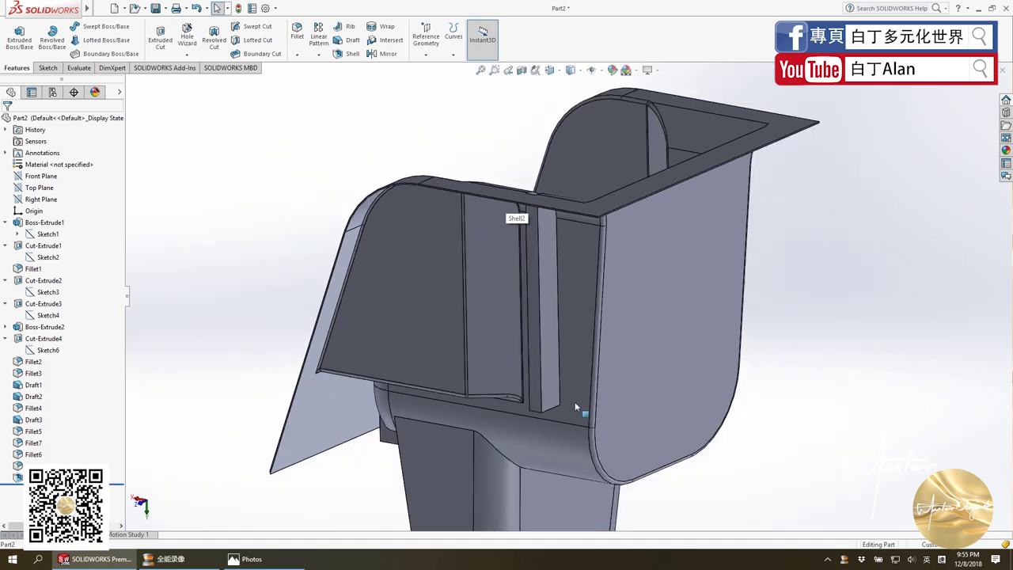
pyautogui.click(635, 394)
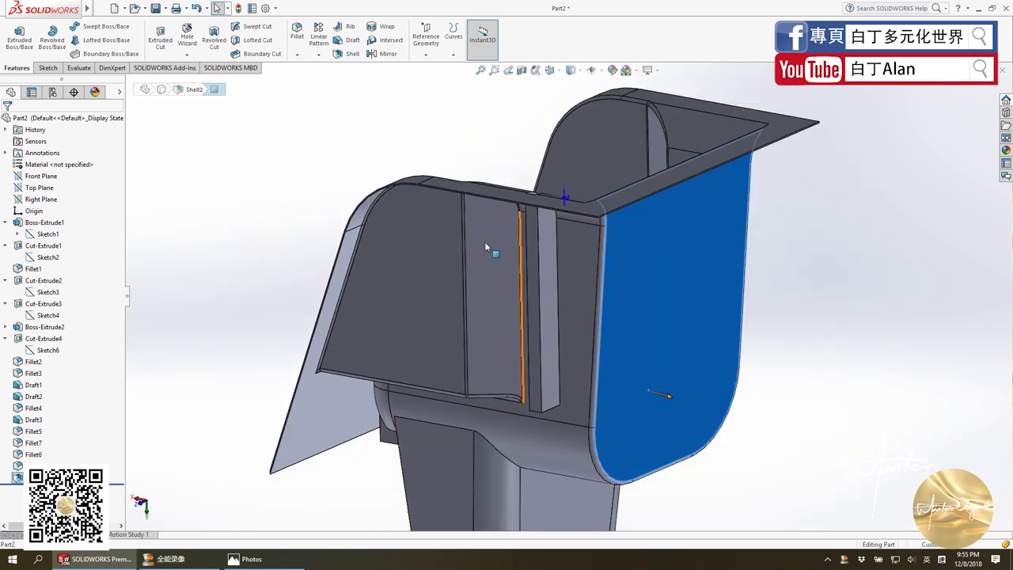
# Sketch an outline on the front wall face offset 50 mm inward from its edges.
pyautogui.click(48, 68)
pyautogui.click(11, 38)
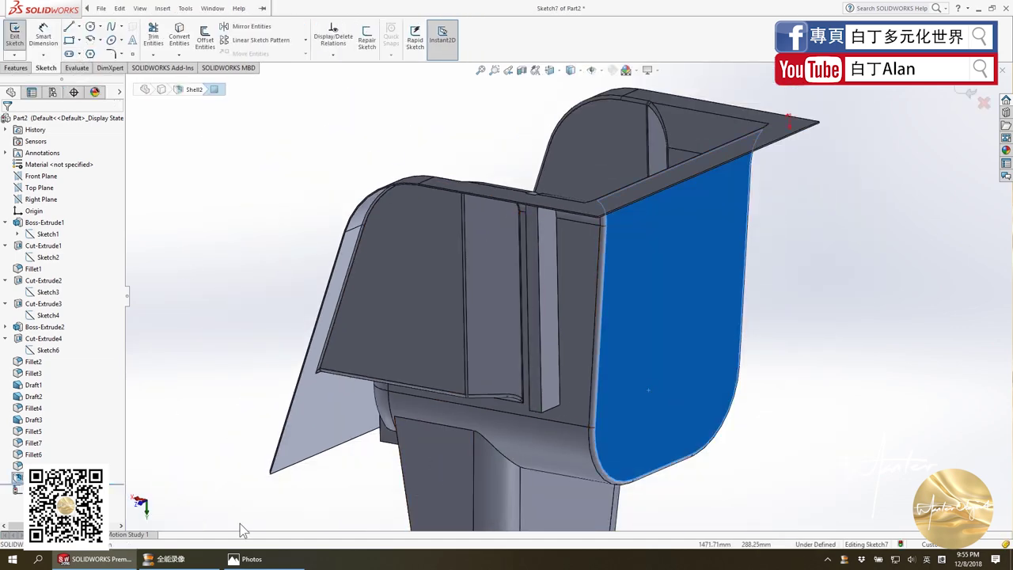
pyautogui.click(245, 559)
pyautogui.click(733, 53)
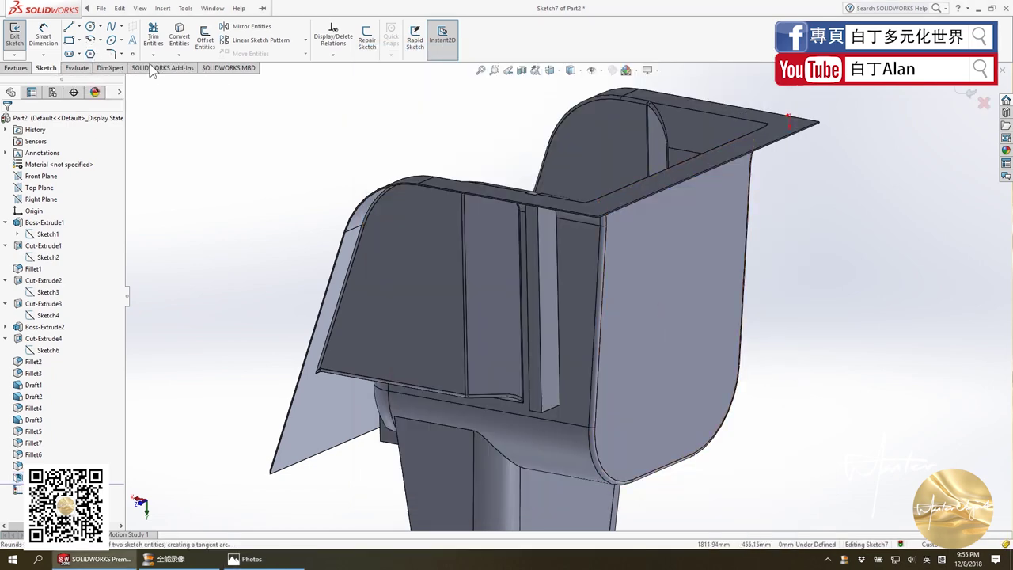
pyautogui.hotkey('ctrl', '8')
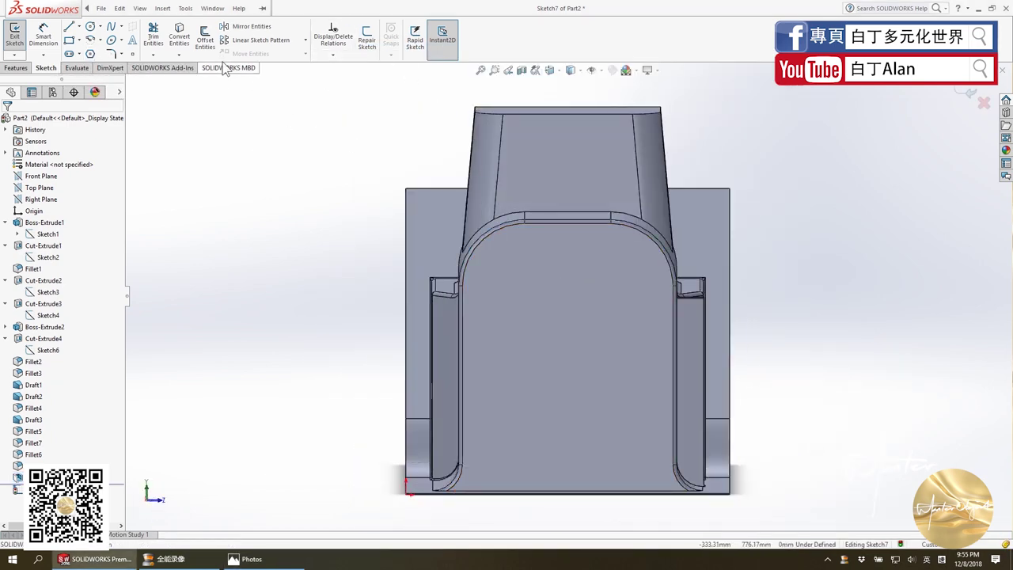
pyautogui.click(204, 38)
pyautogui.click(509, 331)
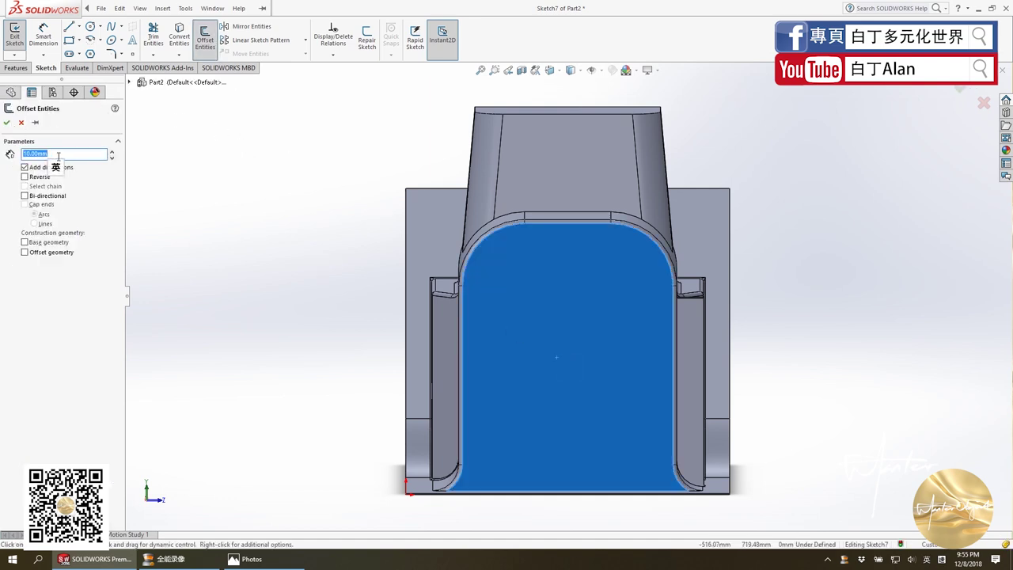
pyautogui.write('50')
pyautogui.press('Return')
pyautogui.click(28, 178)
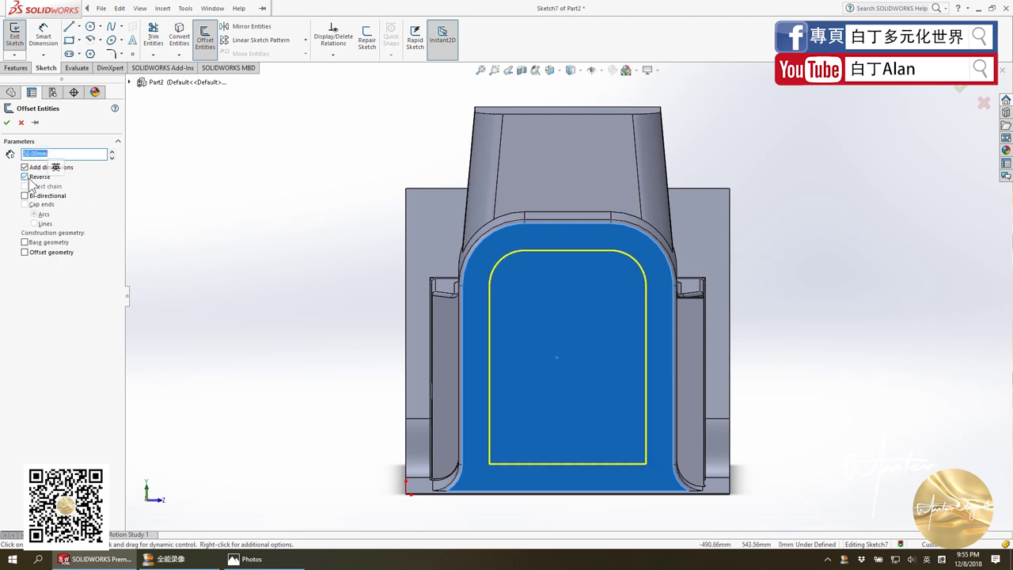
pyautogui.click(8, 123)
# Extrude-cut the offset outline Up To Surface at the far wall face.
pyautogui.moveTo(522, 282); pyautogui.dragTo(123, 14, button='middle')
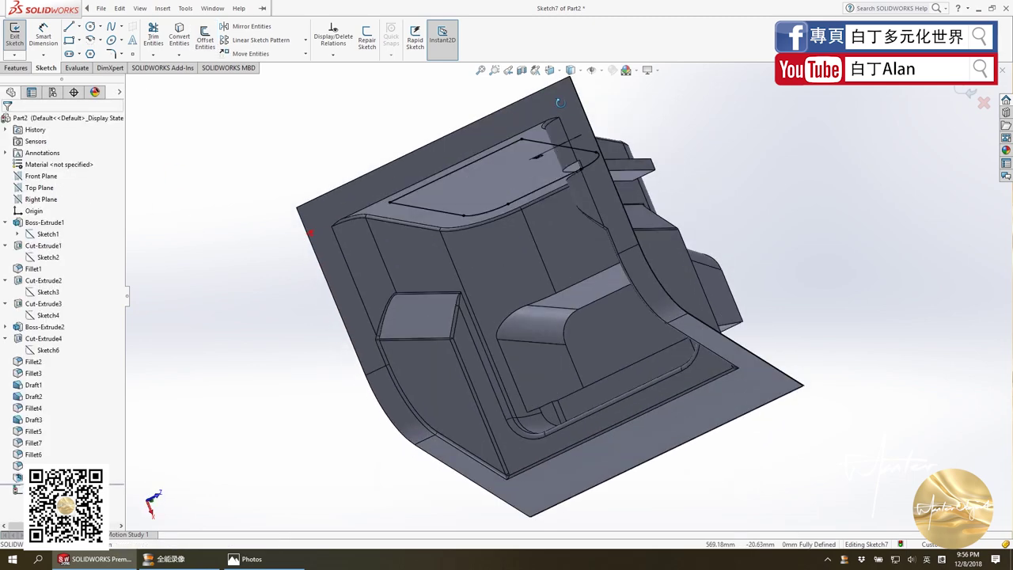
pyautogui.click(119, 8)
pyautogui.click(16, 68)
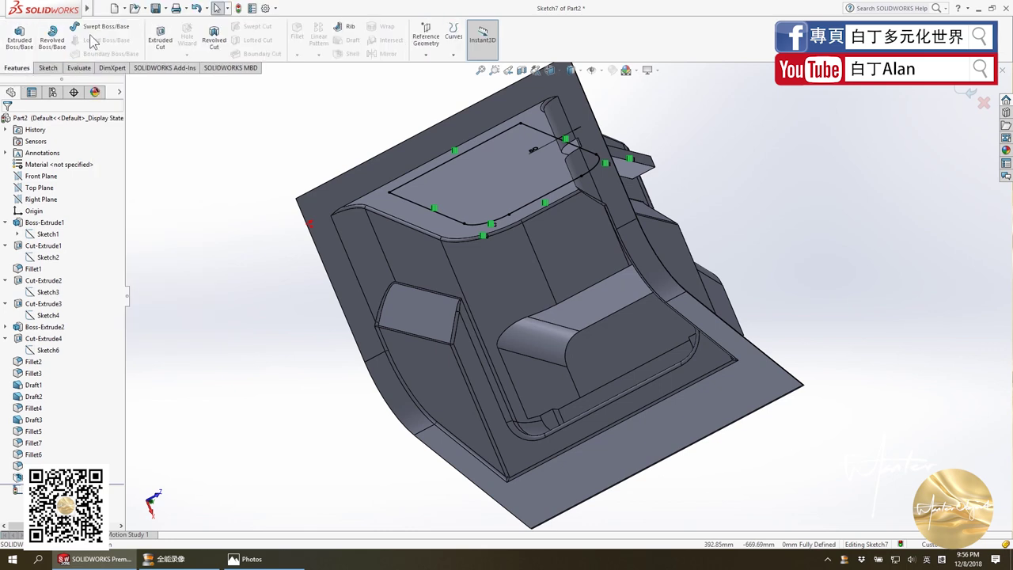
pyautogui.click(160, 36)
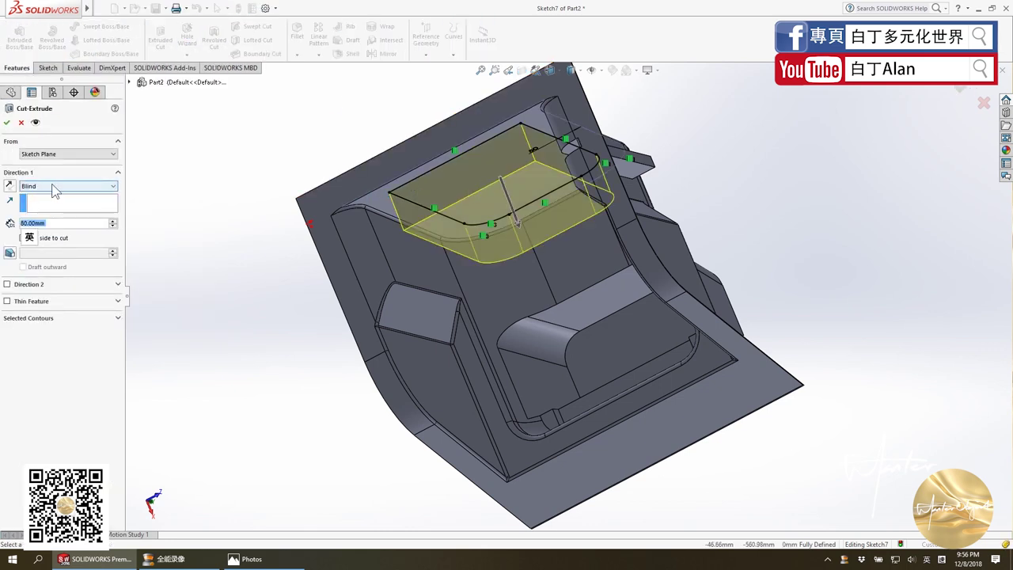
pyautogui.click(30, 187)
pyautogui.click(68, 230)
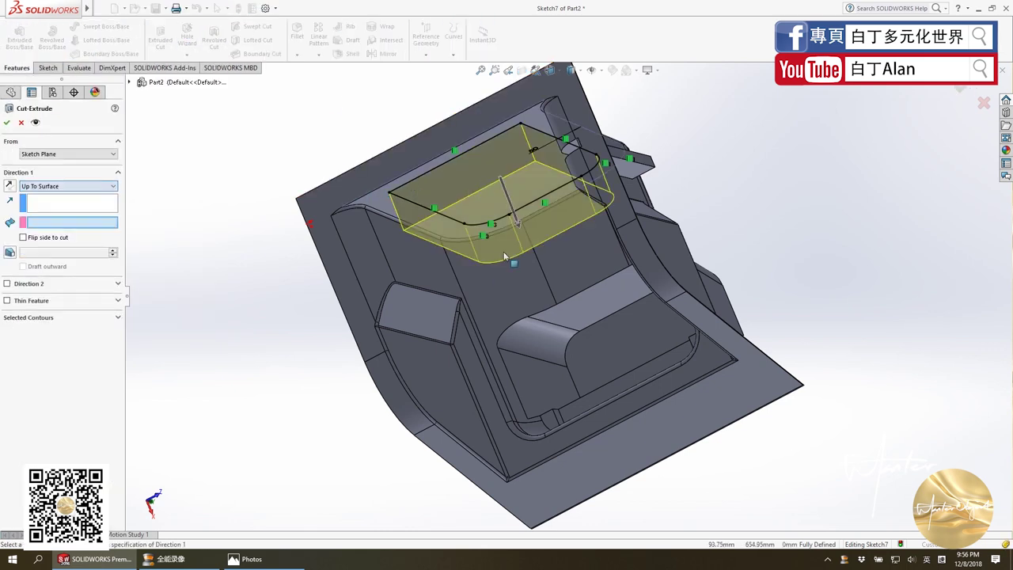
pyautogui.click(482, 200)
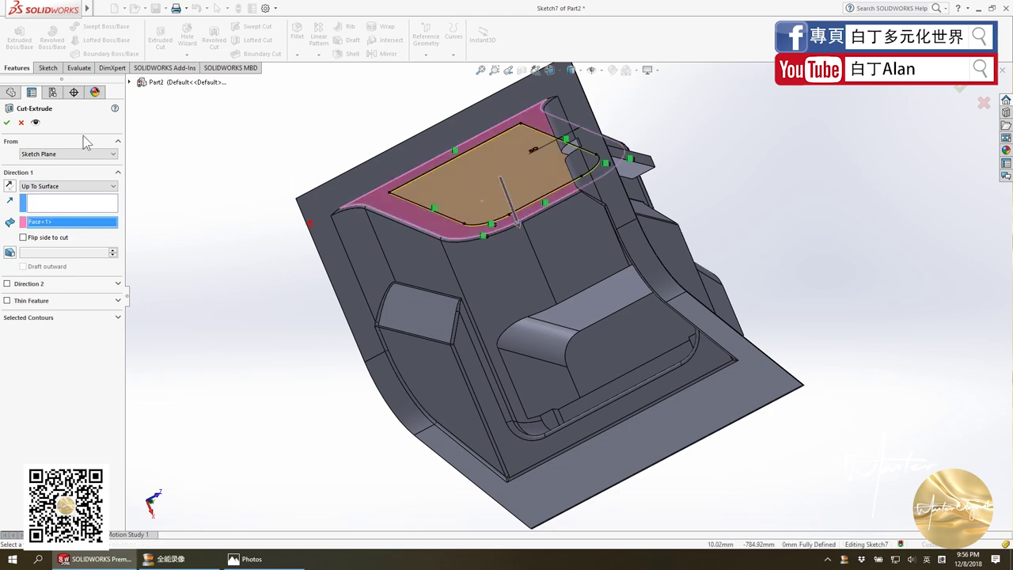
pyautogui.click(6, 124)
pyautogui.moveTo(491, 378)
pyautogui.mouseDown(button='middle')
pyautogui.moveTo(520, 291)
pyautogui.moveTo(312, 480)
pyautogui.mouseUp(button='middle')
pyautogui.click(252, 558)
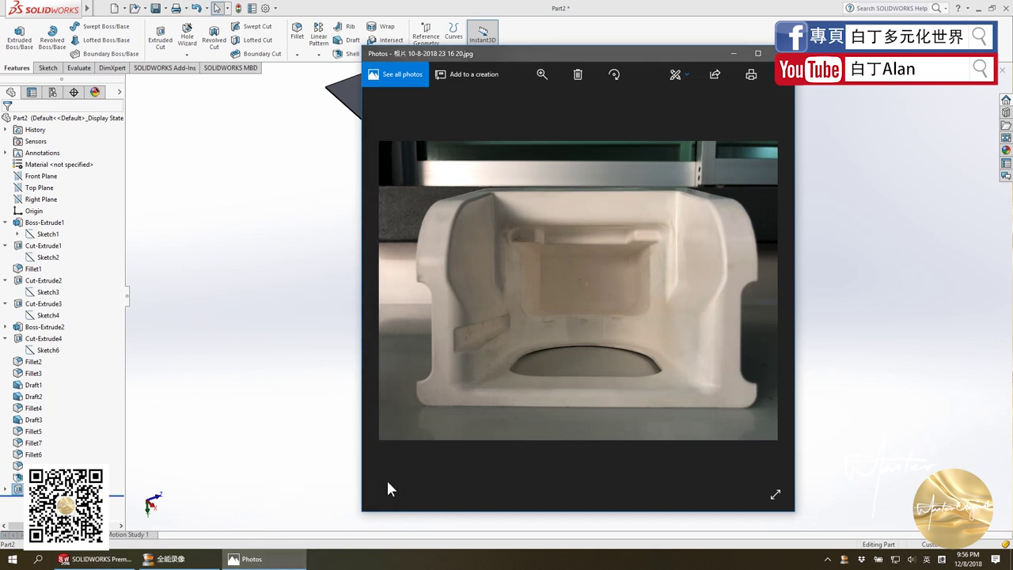
pyautogui.moveTo(407, 472)
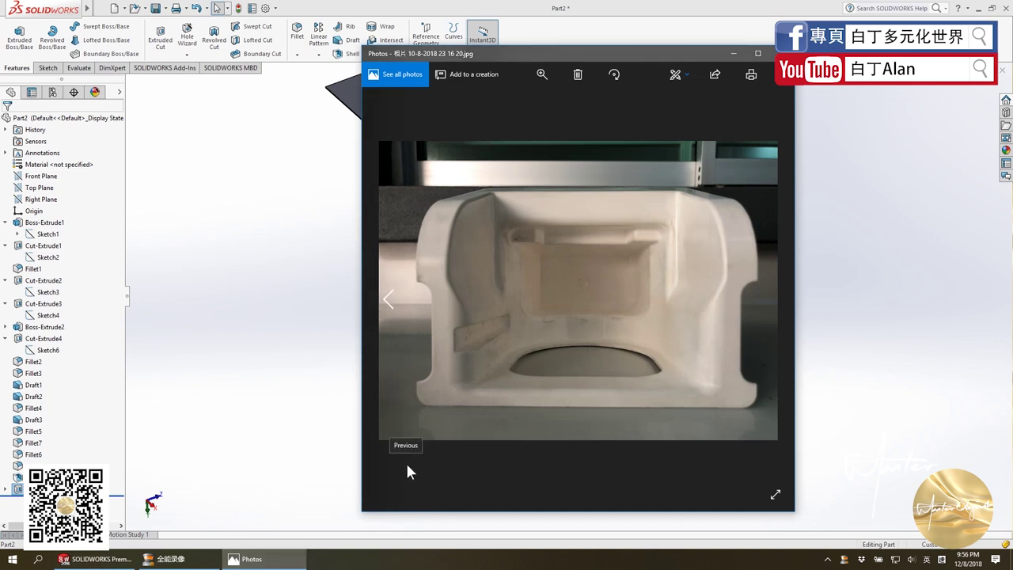
# Put away the reference photo and select the holder's top rim face.
pyautogui.click(303, 398)
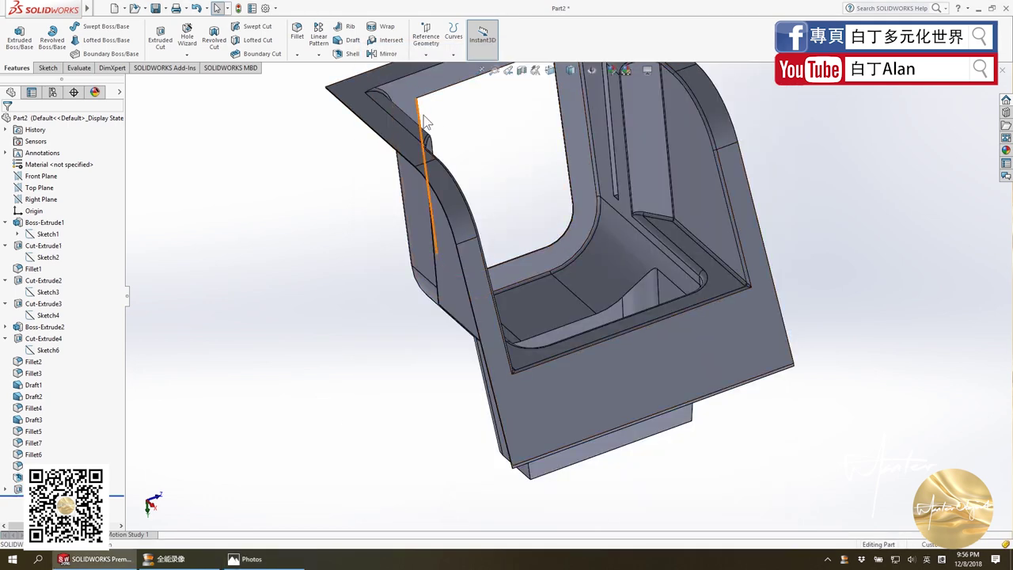
pyautogui.hotkey('alt', 'Tab')
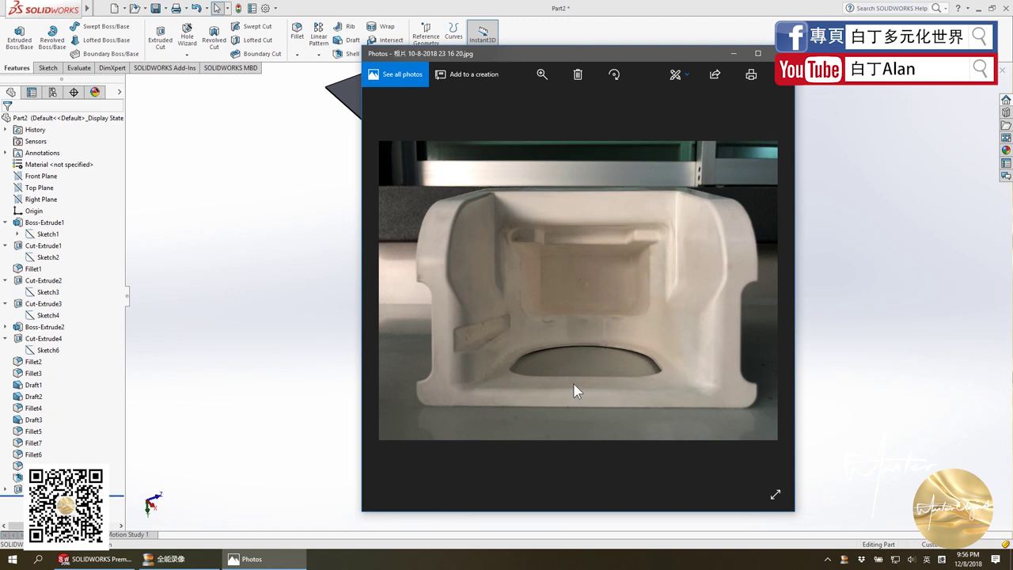
pyautogui.hotkey('alt', 'Tab')
pyautogui.moveTo(663, 298)
pyautogui.mouseDown(button='middle')
pyautogui.moveTo(548, 322)
pyautogui.moveTo(485, 260)
pyautogui.mouseUp(button='middle')
pyautogui.click(484, 261)
# Sketch a thin rectangle along the top rim with a circle at each end.
pyautogui.click(46, 67)
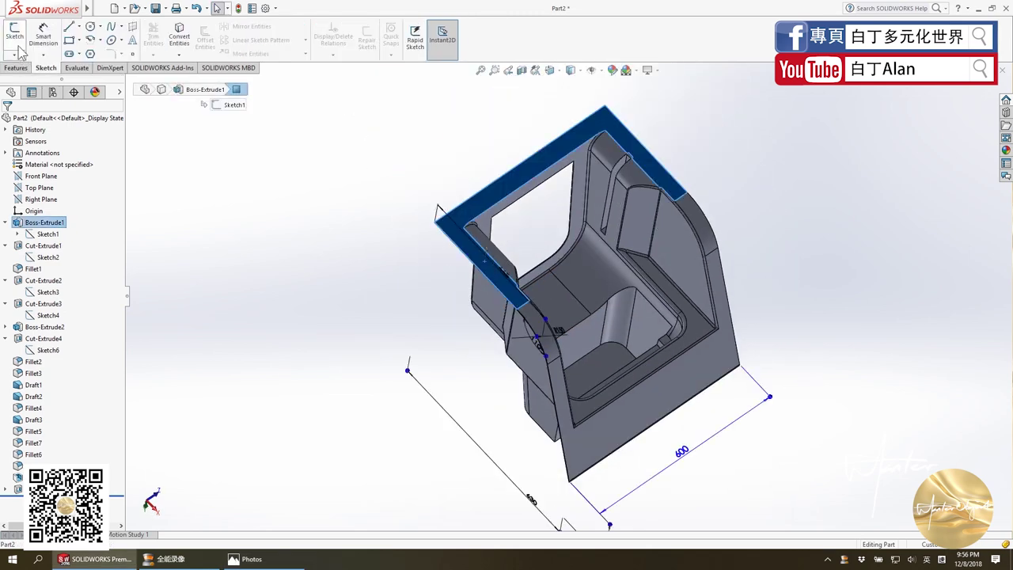
pyautogui.click(14, 35)
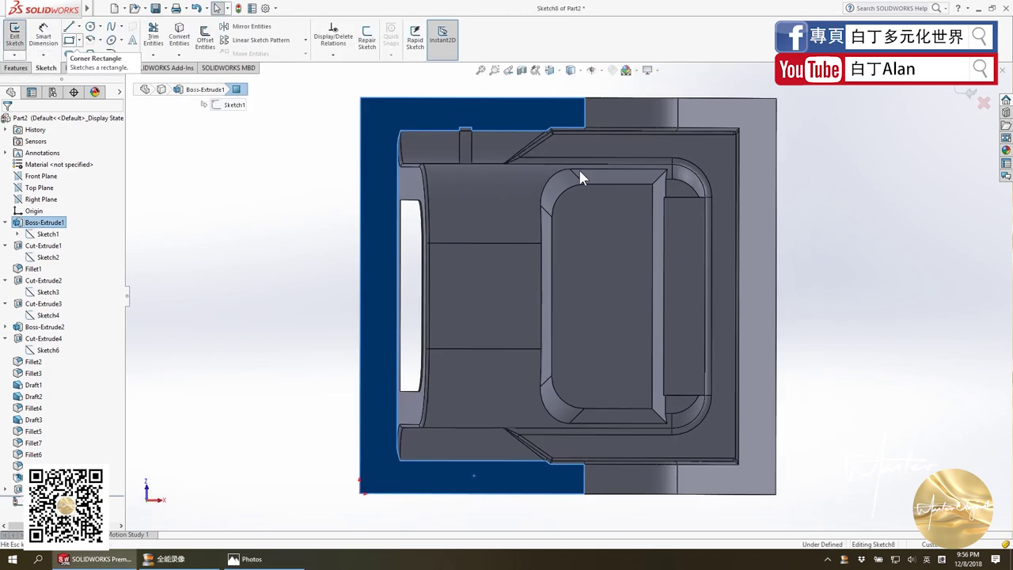
pyautogui.scroll(3, 505, 175)
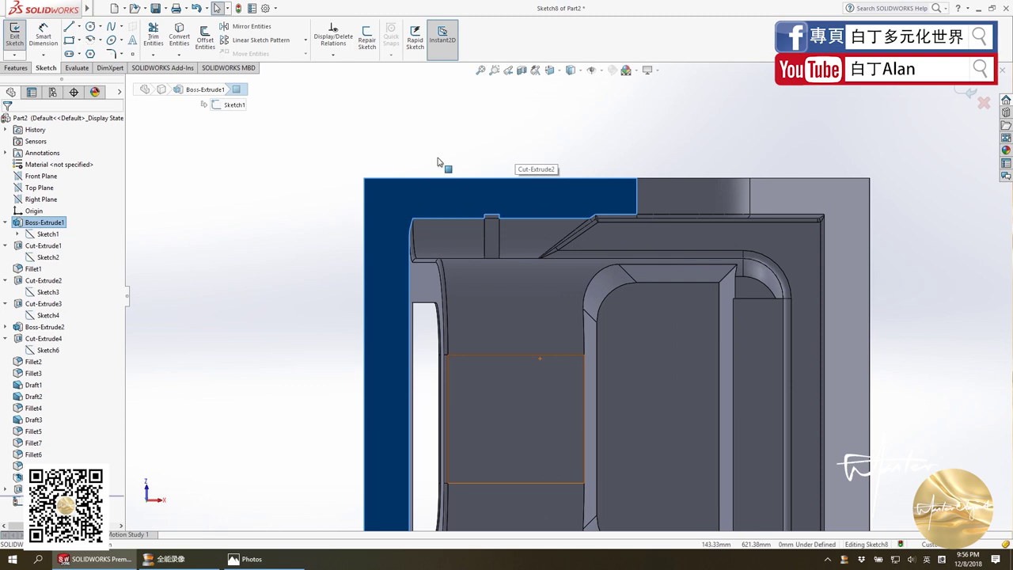
pyautogui.click(69, 39)
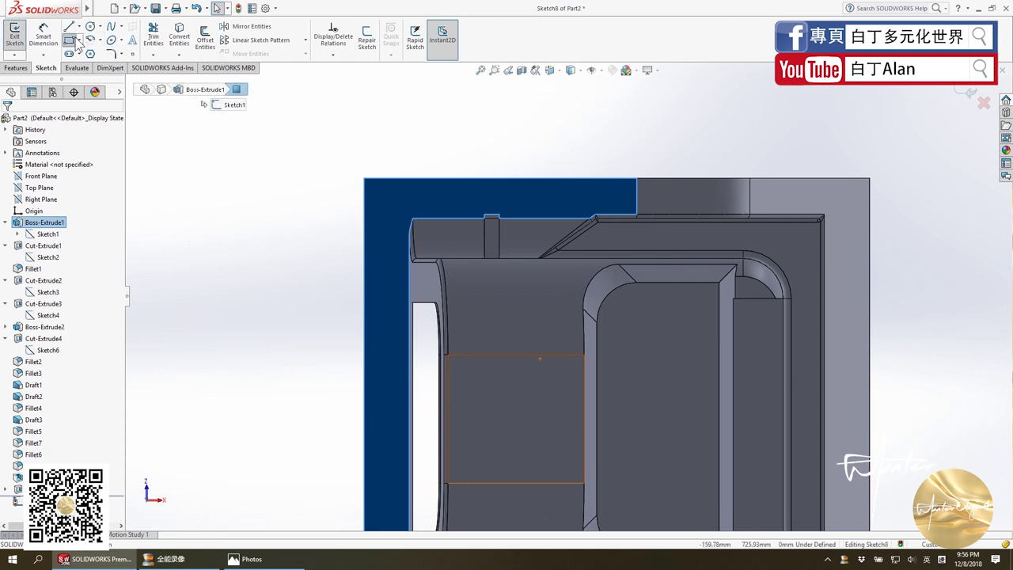
pyautogui.click(418, 180)
pyautogui.click(547, 192)
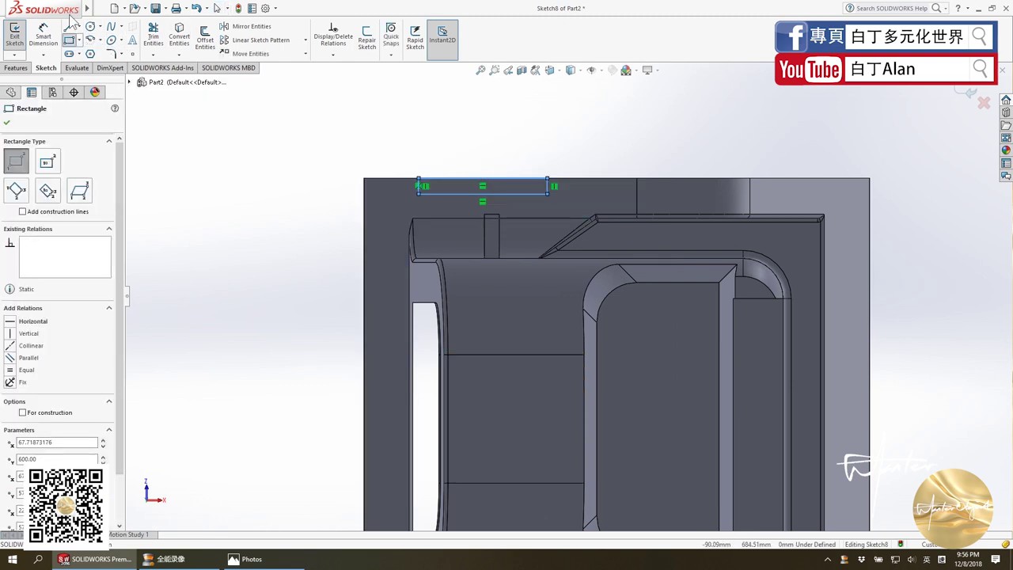
pyautogui.click(90, 26)
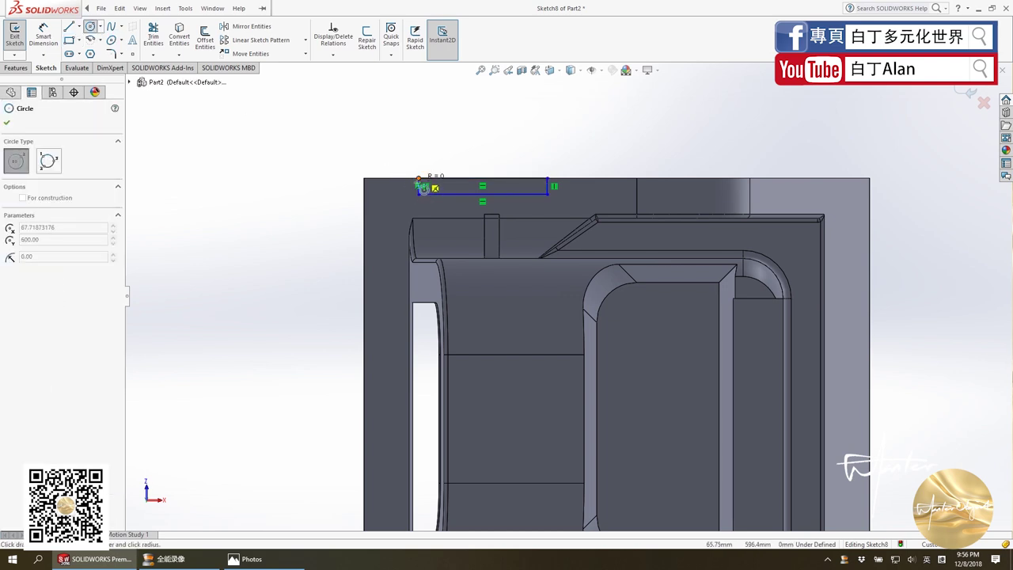
pyautogui.click(421, 184)
pyautogui.click(428, 187)
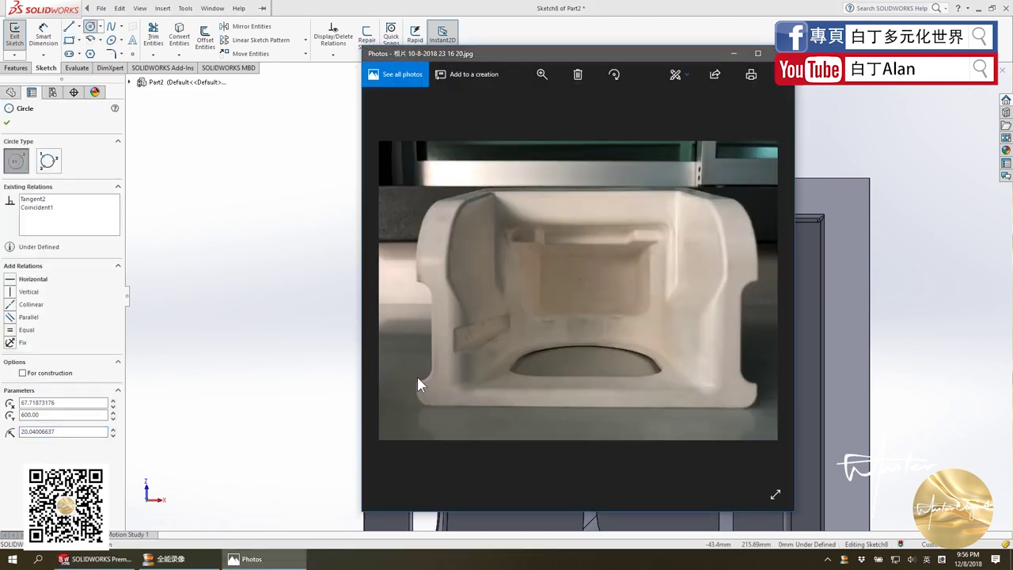
pyautogui.hotkey('alt', 'Tab')
pyautogui.press('Escape')
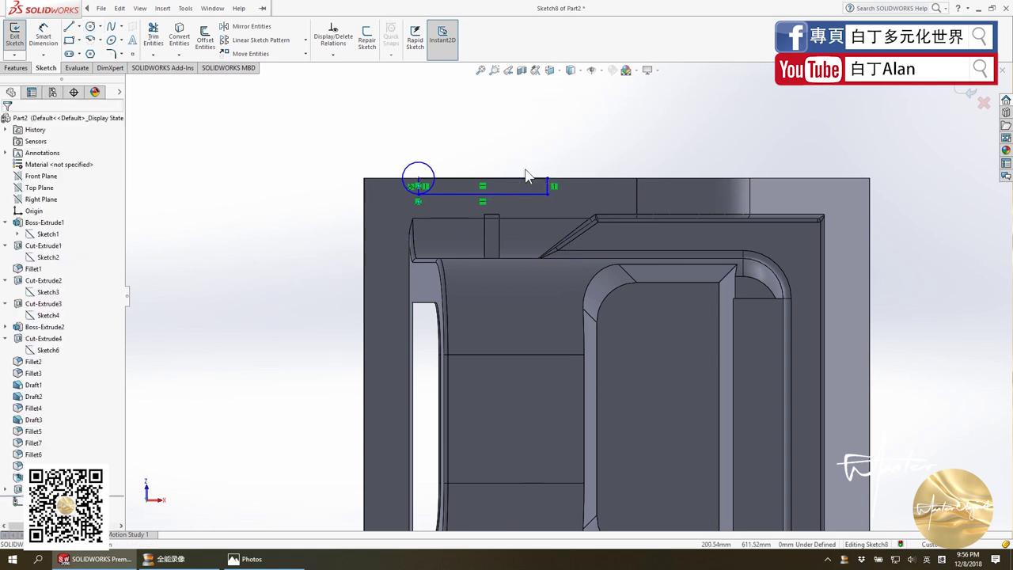
pyautogui.click(91, 26)
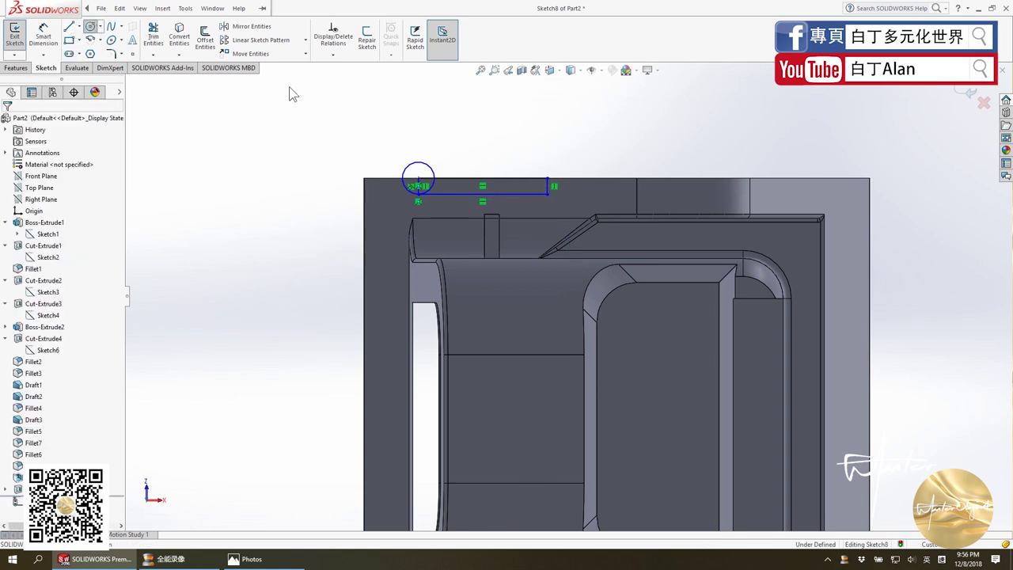
pyautogui.click(546, 179)
pyautogui.click(547, 193)
pyautogui.press('Escape')
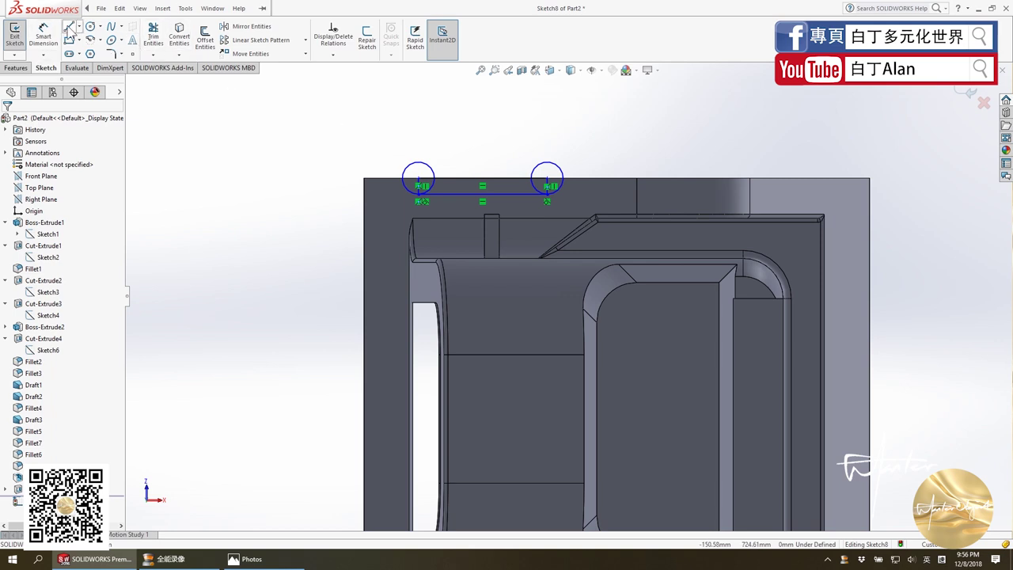
# Join the circle tops with a line and trim the inner arcs into a slot outline.
pyautogui.click(69, 26)
pyautogui.click(418, 162)
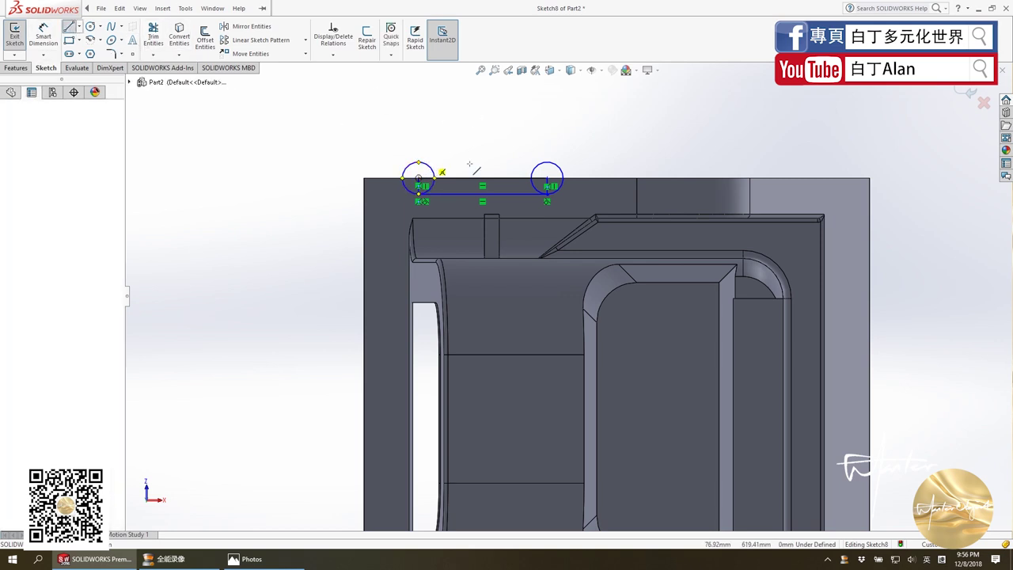
pyautogui.click(548, 164)
pyautogui.press('Escape')
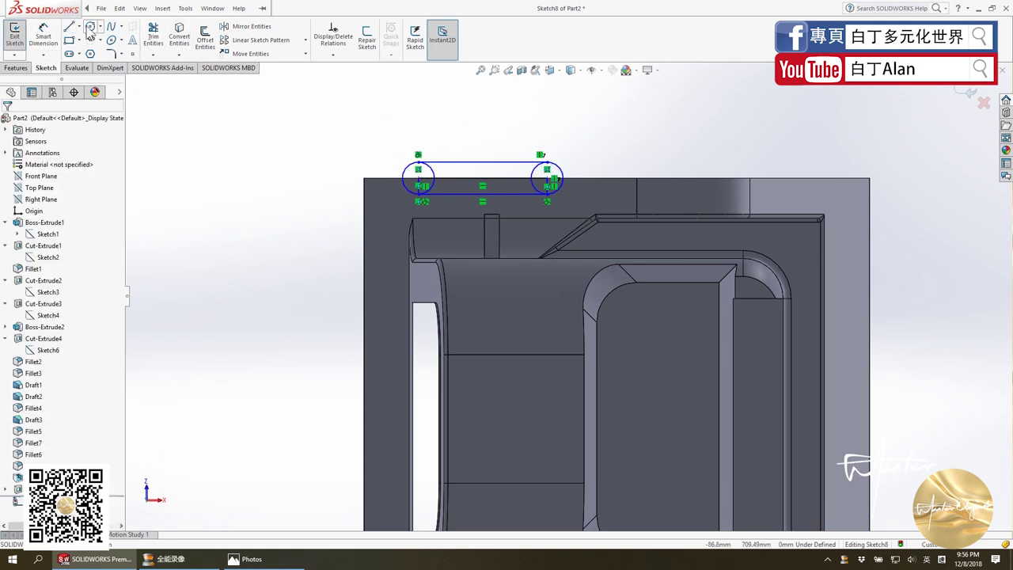
pyautogui.click(151, 36)
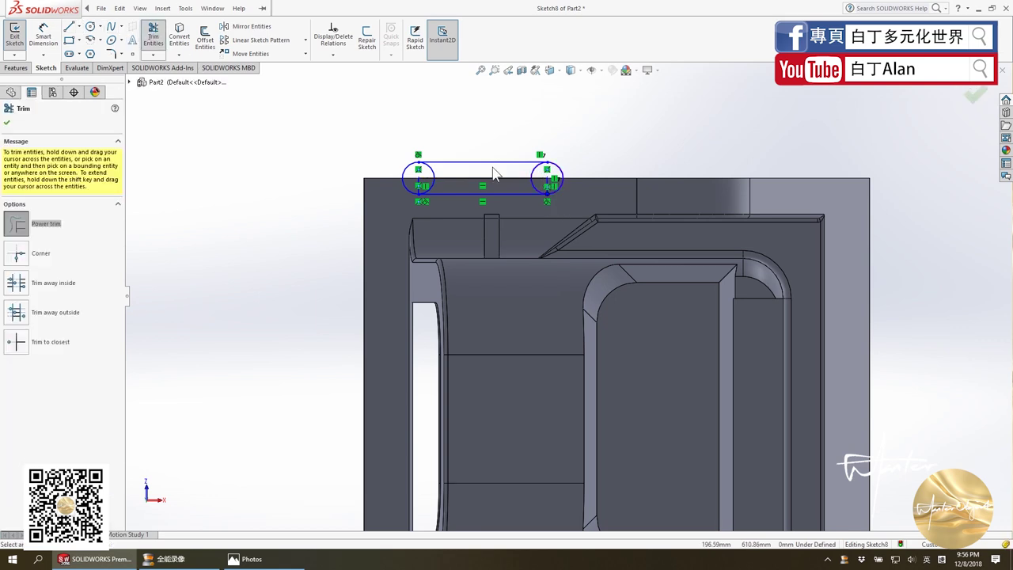
pyautogui.moveTo(520, 169)
pyautogui.mouseDown()
pyautogui.moveTo(417, 176)
pyautogui.moveTo(549, 181)
pyautogui.mouseUp()
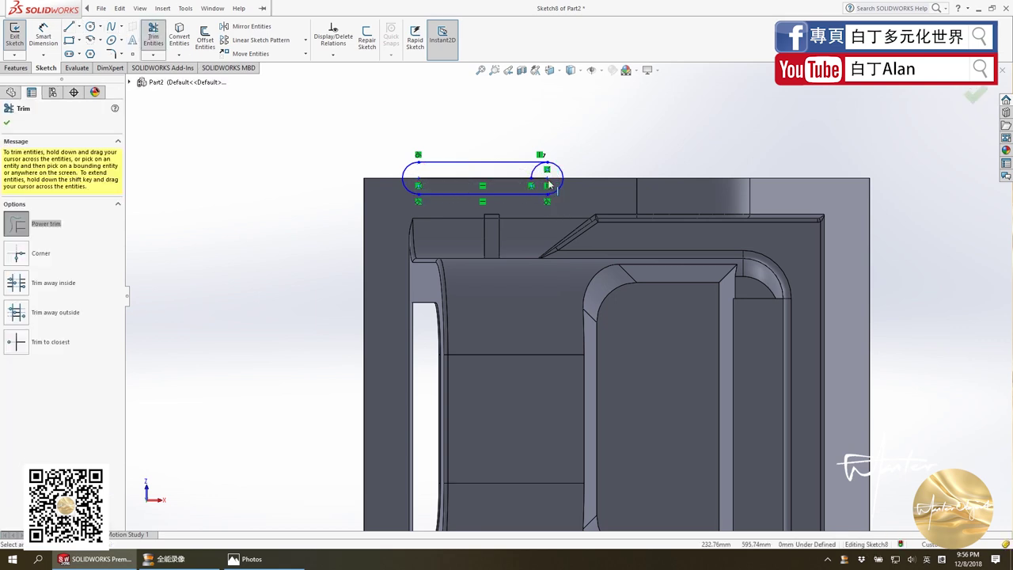
pyautogui.press('Escape')
pyautogui.click(153, 35)
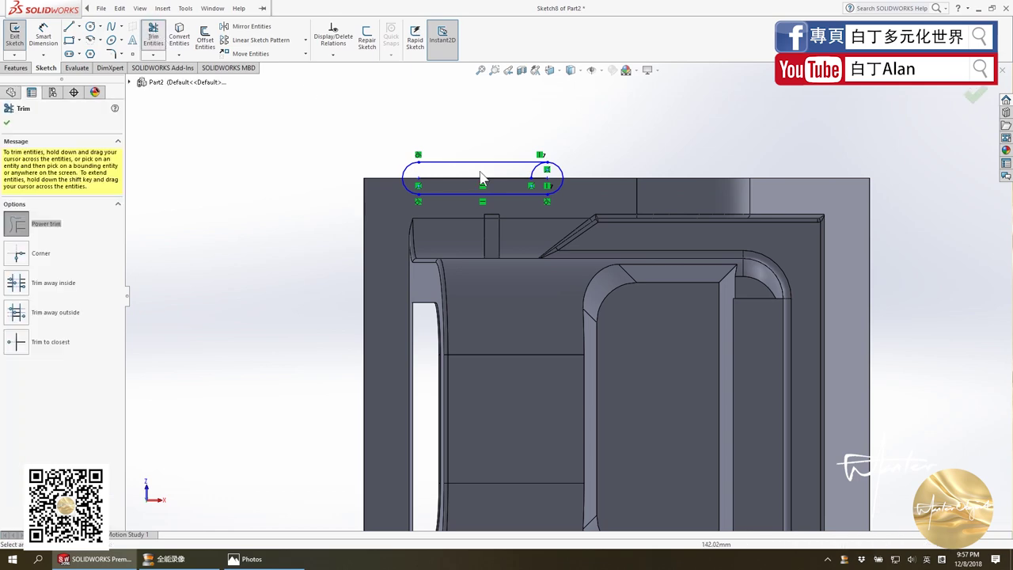
pyautogui.press('Escape')
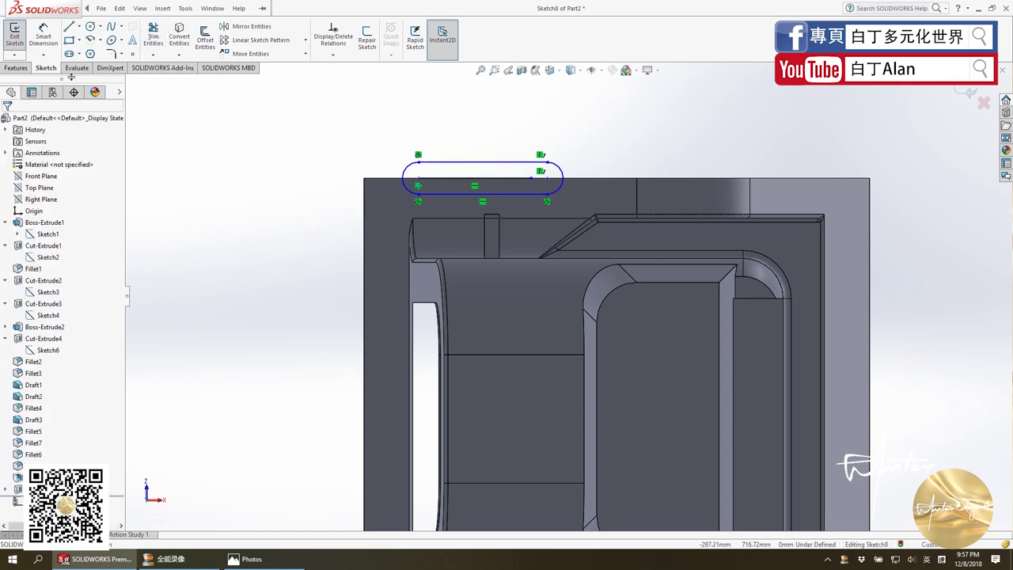
# Extrude-cut both slot regions 80 mm deep into the rim.
pyautogui.click(16, 67)
pyautogui.click(160, 36)
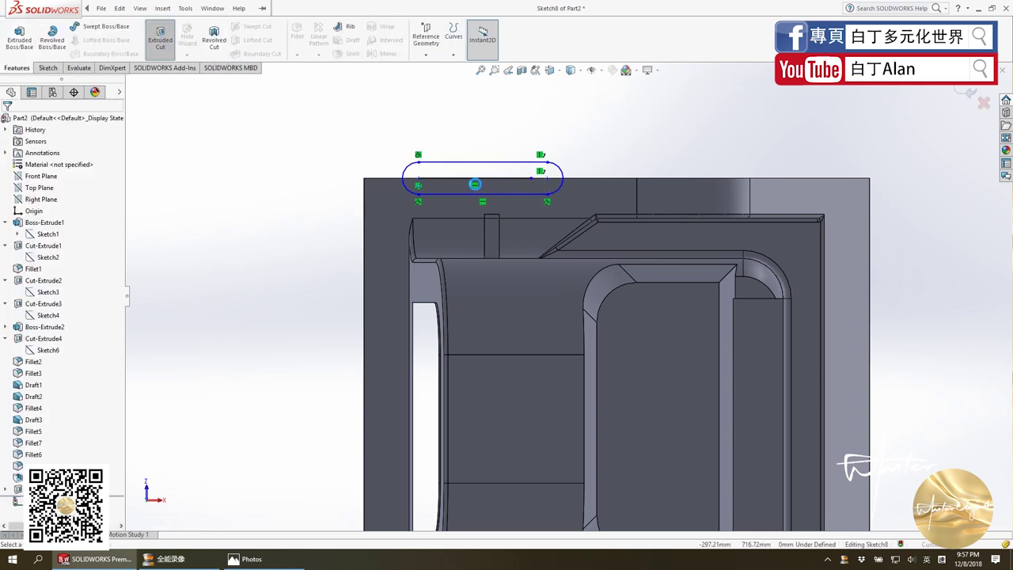
pyautogui.click(448, 214)
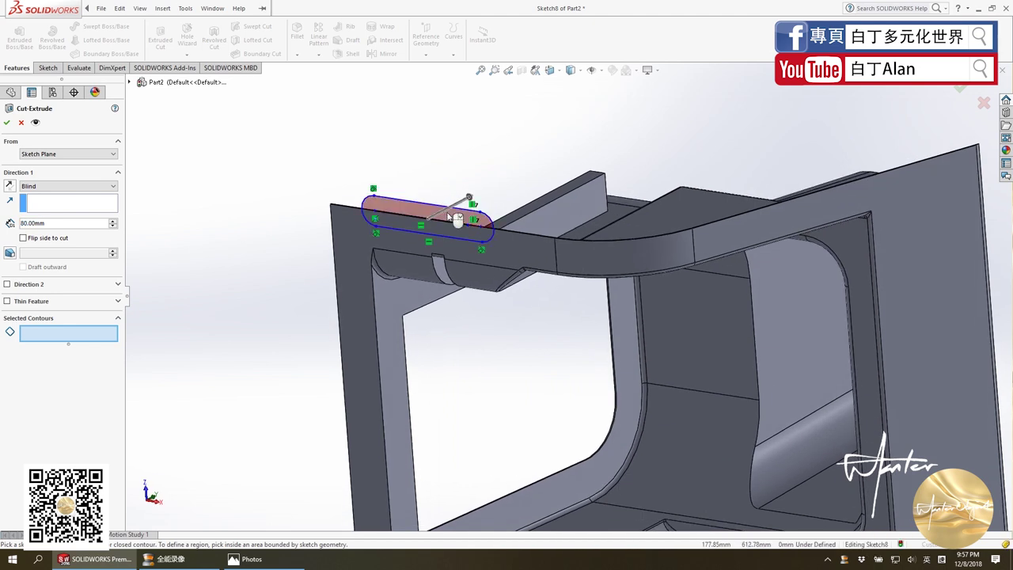
pyautogui.click(455, 235)
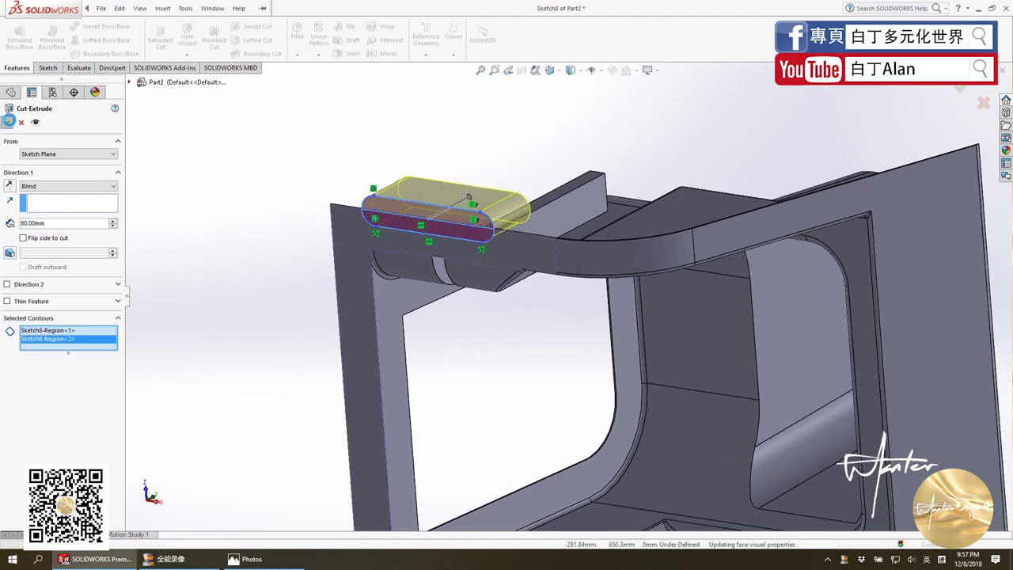
pyautogui.press('Return')
pyautogui.moveTo(358, 225)
pyautogui.mouseDown(button='middle')
pyautogui.moveTo(388, 264)
pyautogui.moveTo(382, 189)
pyautogui.mouseUp(button='middle')
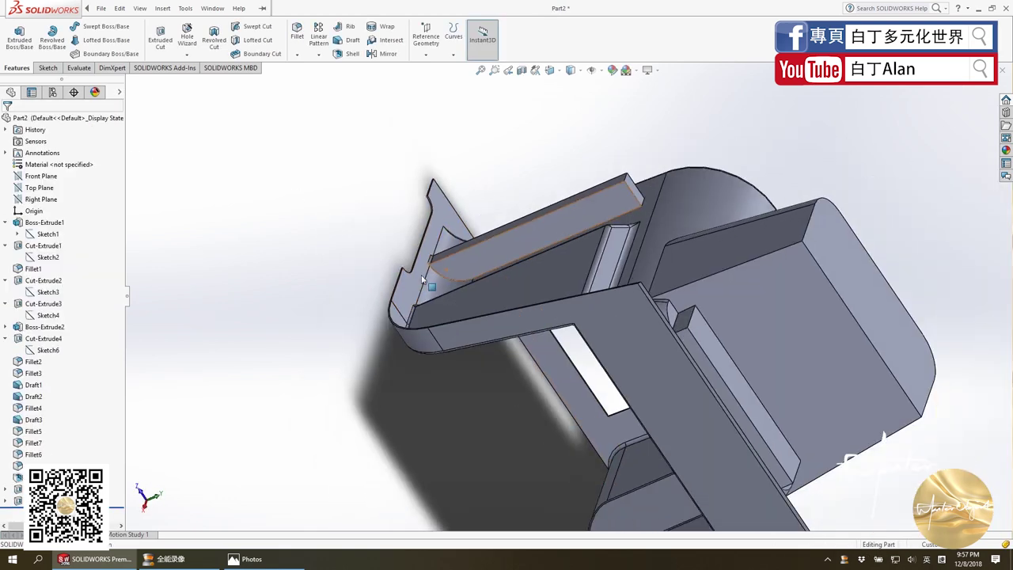
pyautogui.press('f')
pyautogui.click(483, 329)
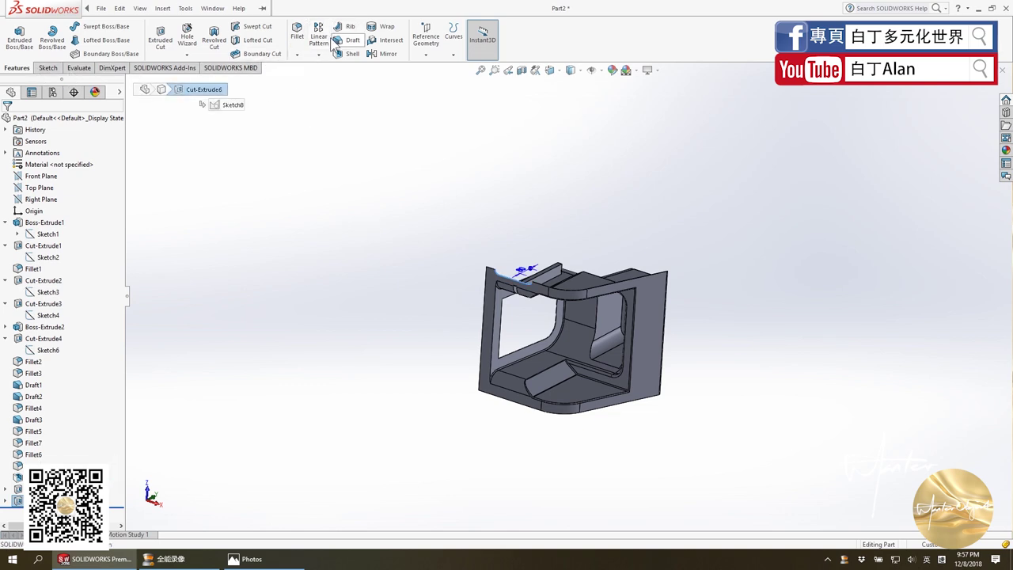
pyautogui.click(382, 54)
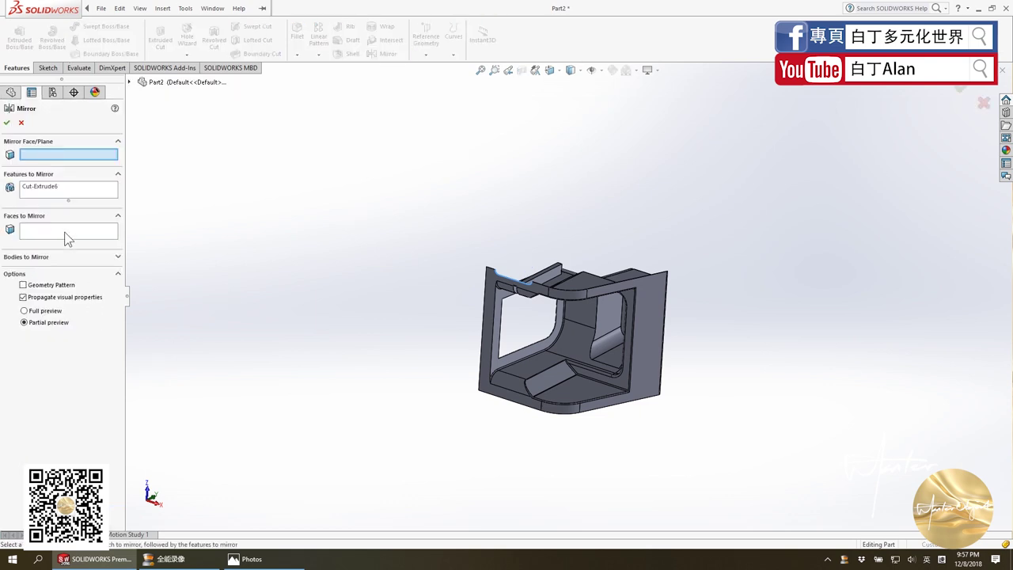
pyautogui.moveTo(531, 421); pyautogui.dragTo(477, 299, button='middle')
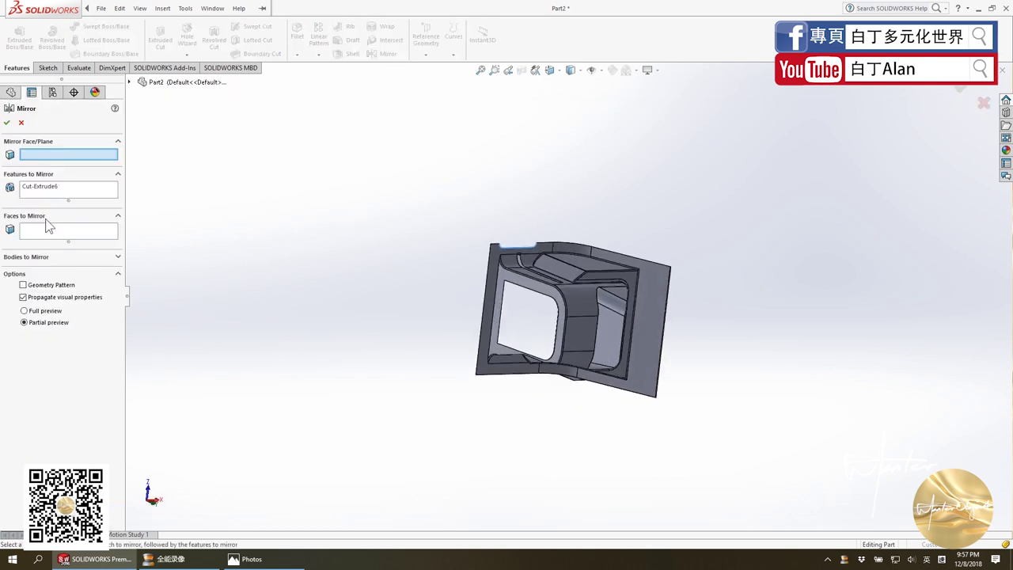
pyautogui.click(130, 83)
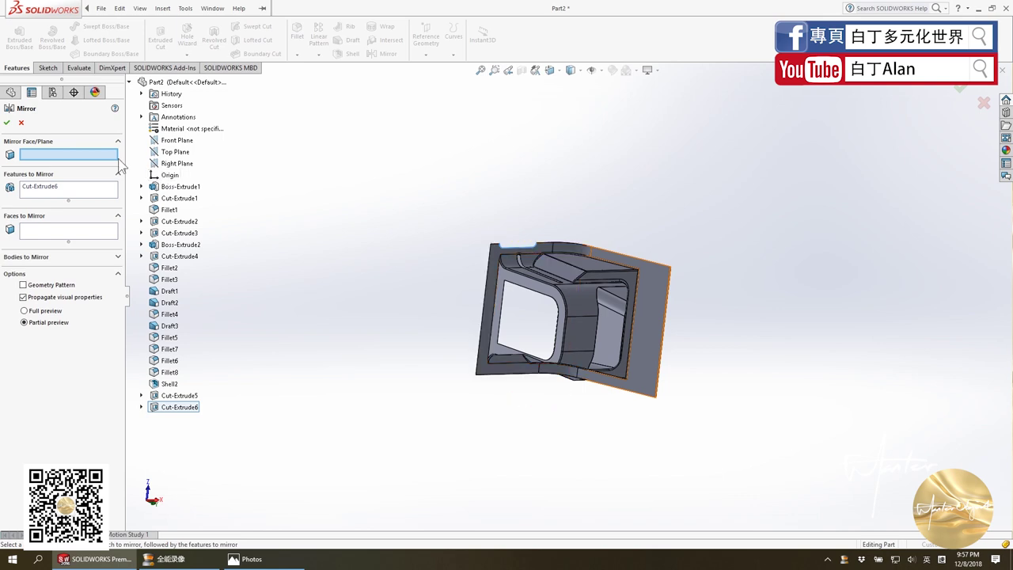
pyautogui.click(21, 123)
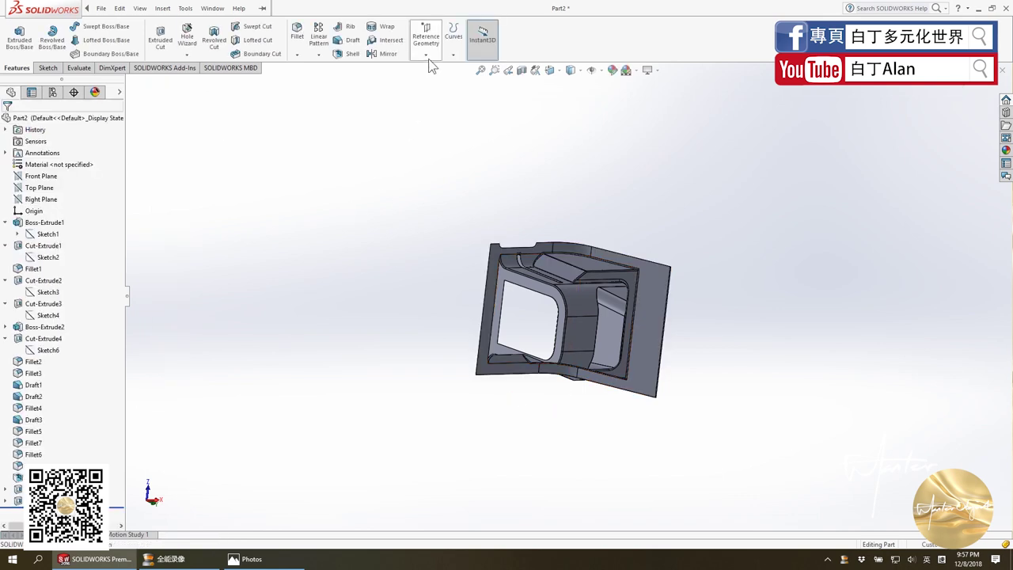
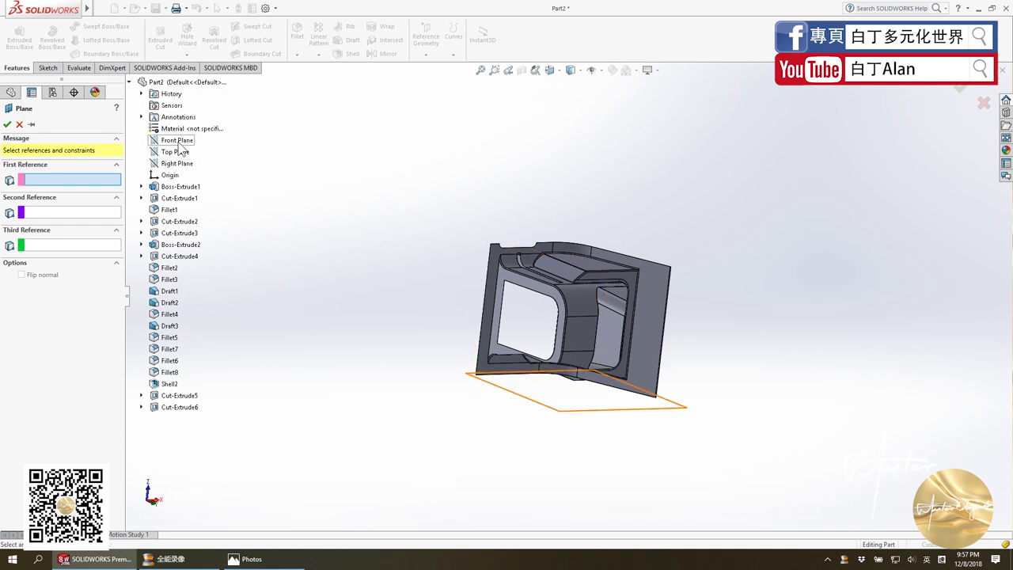
# Start a plane from the Front Plane set to Perpendicular, then cancel it.
pyautogui.click(179, 142)
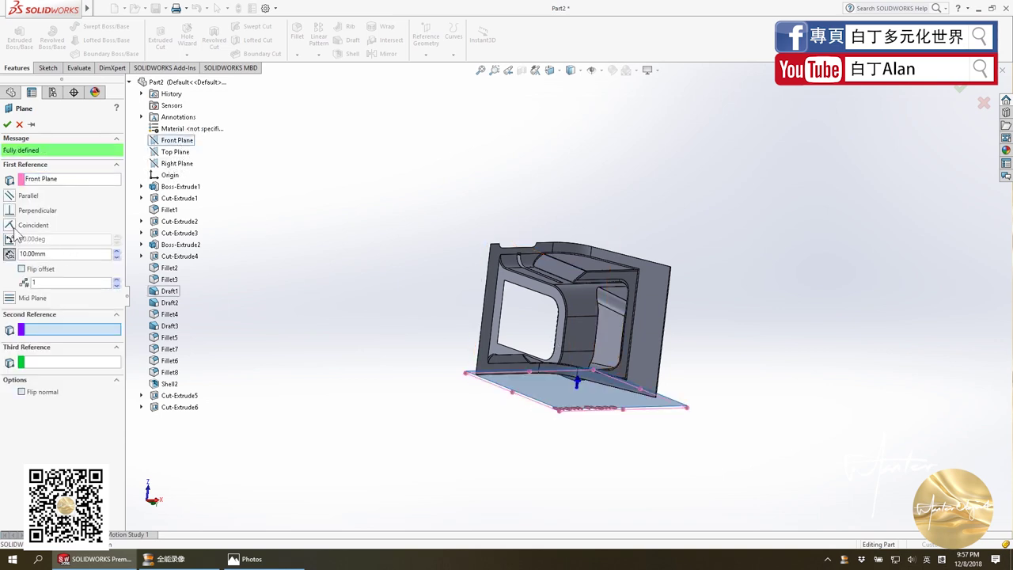
pyautogui.click(9, 210)
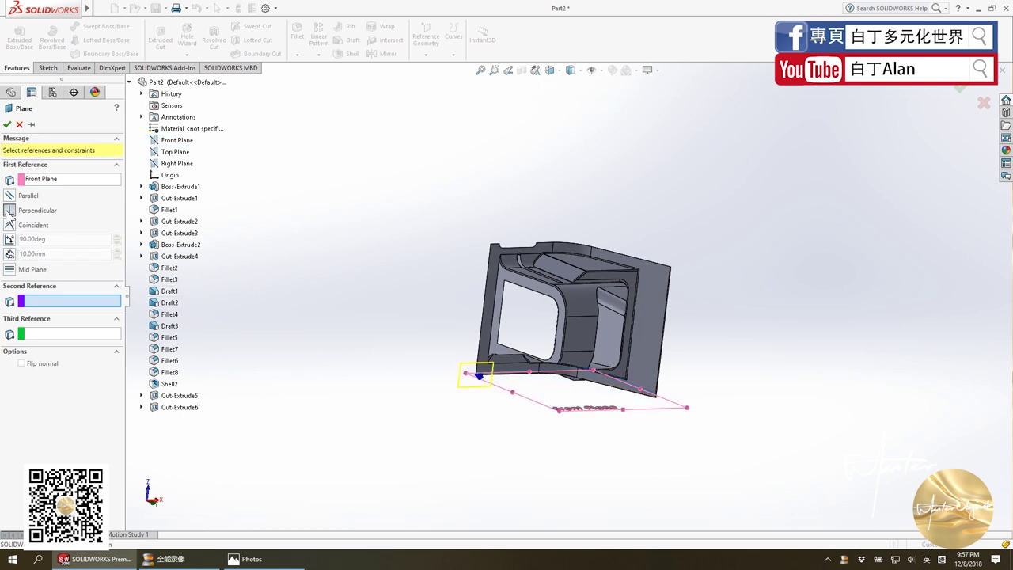
pyautogui.click(19, 124)
# Retry the plane with the Front Plane and the inner face, then cancel without creating it.
pyautogui.click(425, 39)
pyautogui.click(491, 68)
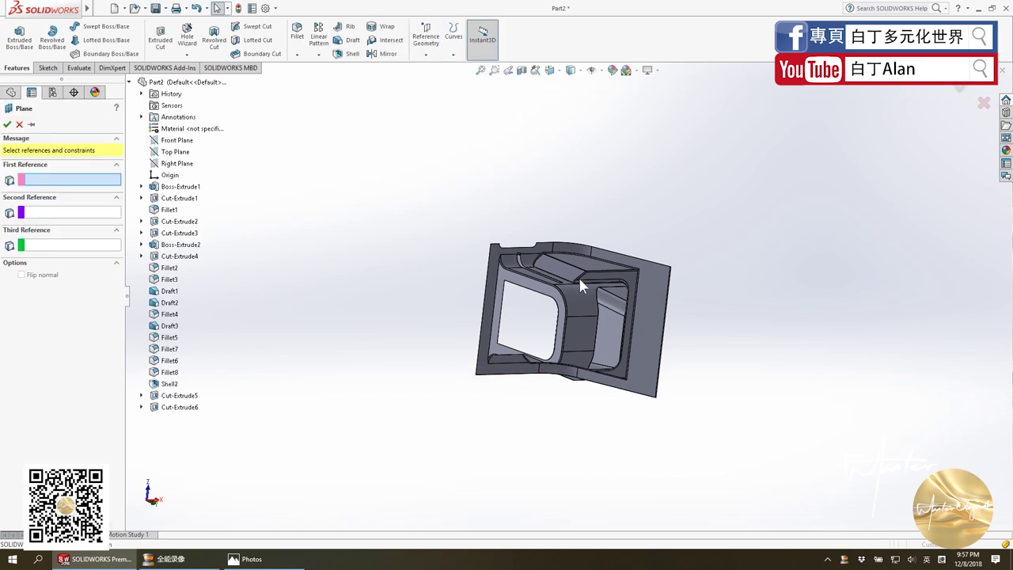
pyautogui.click(175, 140)
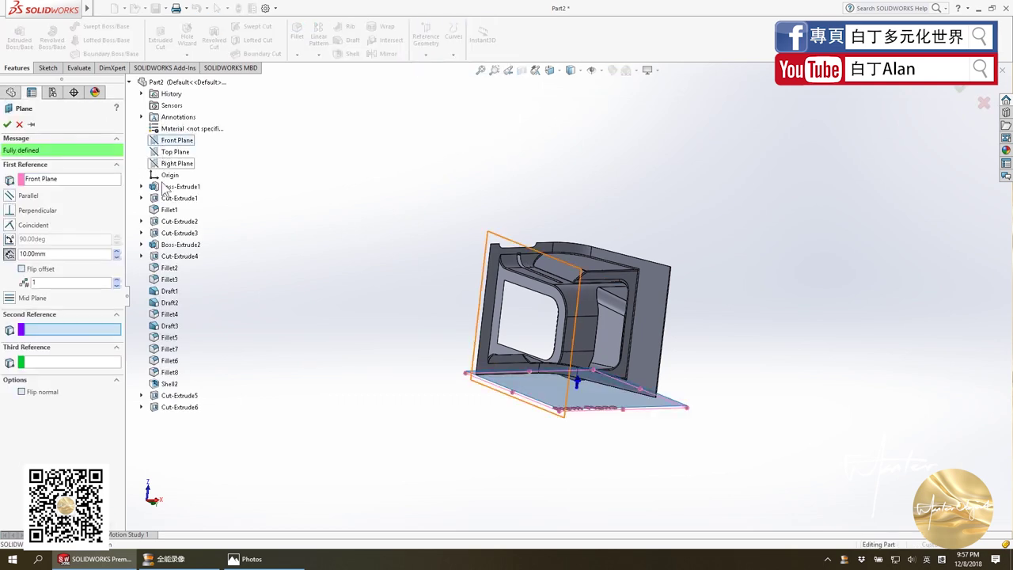
pyautogui.scroll(-3, 580, 337)
pyautogui.click(586, 337)
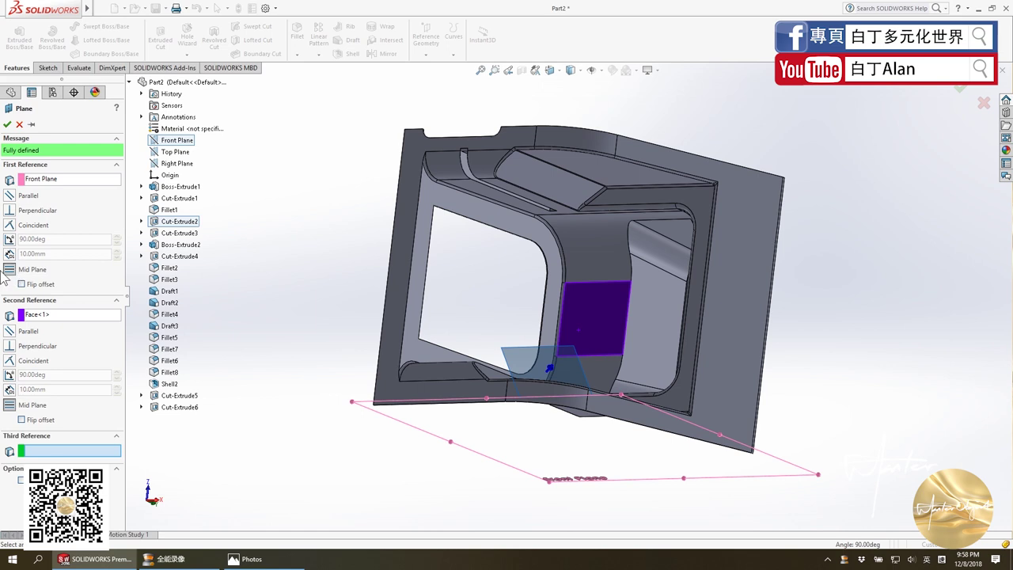
pyautogui.click(20, 125)
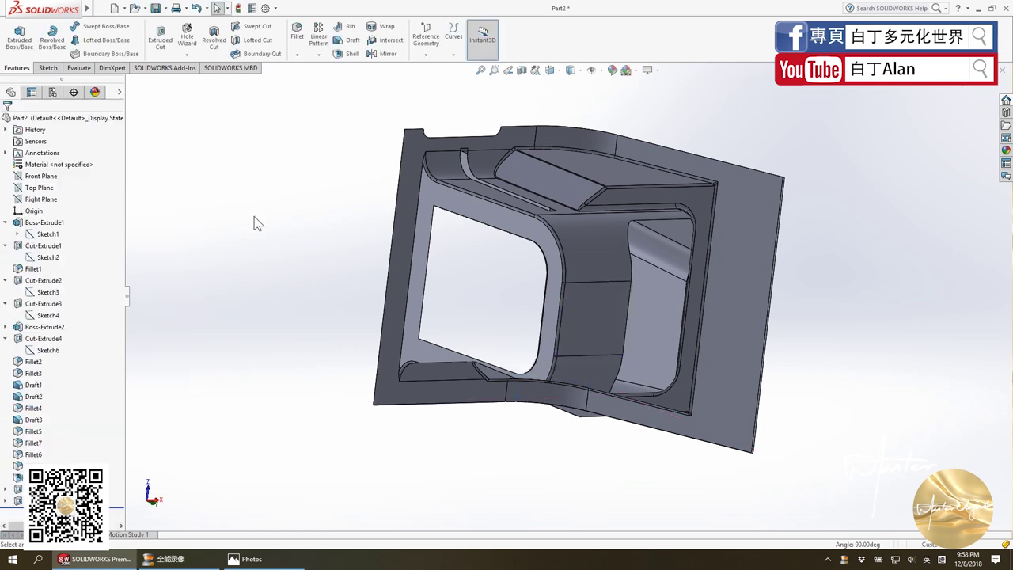
# Create a 3D sketch with one point at the midpoint of the housing's inner edge.
pyautogui.click(52, 68)
pyautogui.click(15, 36)
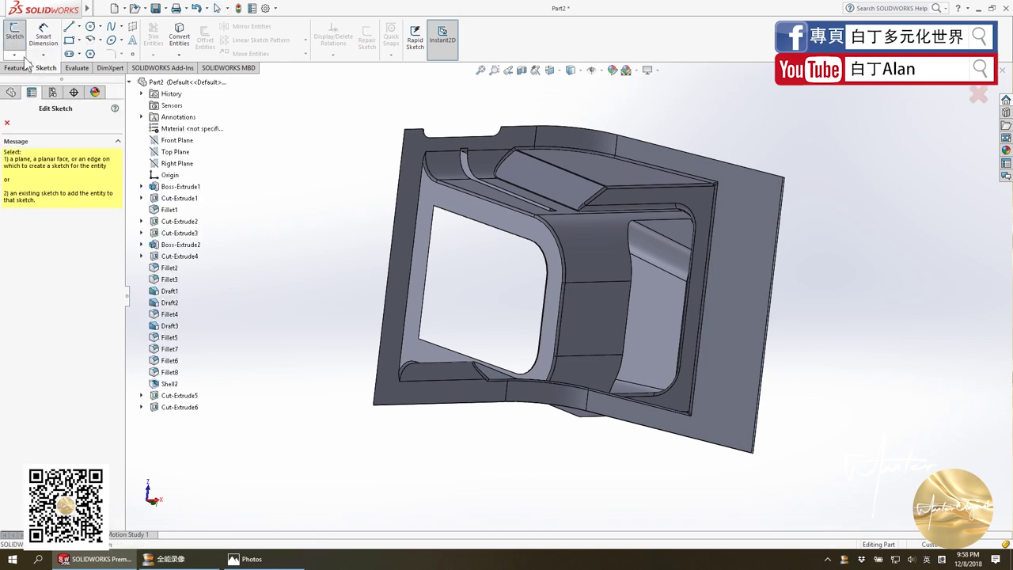
pyautogui.click(15, 55)
pyautogui.click(36, 80)
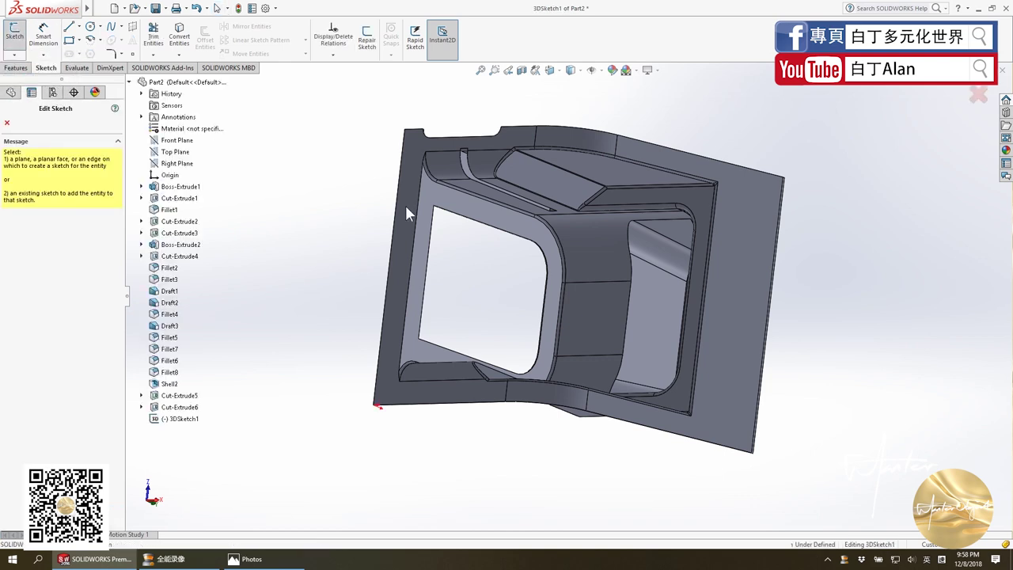
pyautogui.click(130, 59)
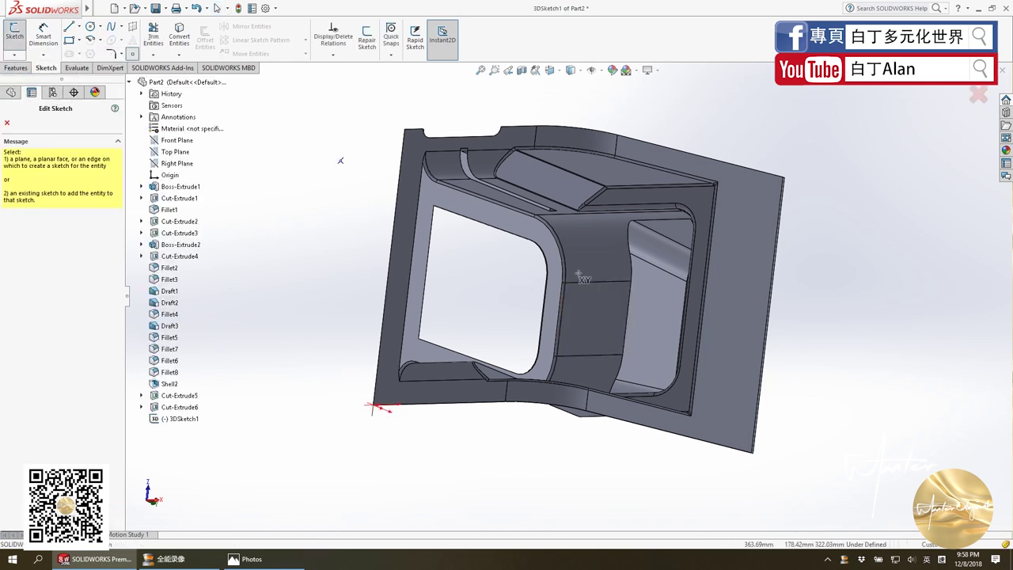
pyautogui.click(560, 319)
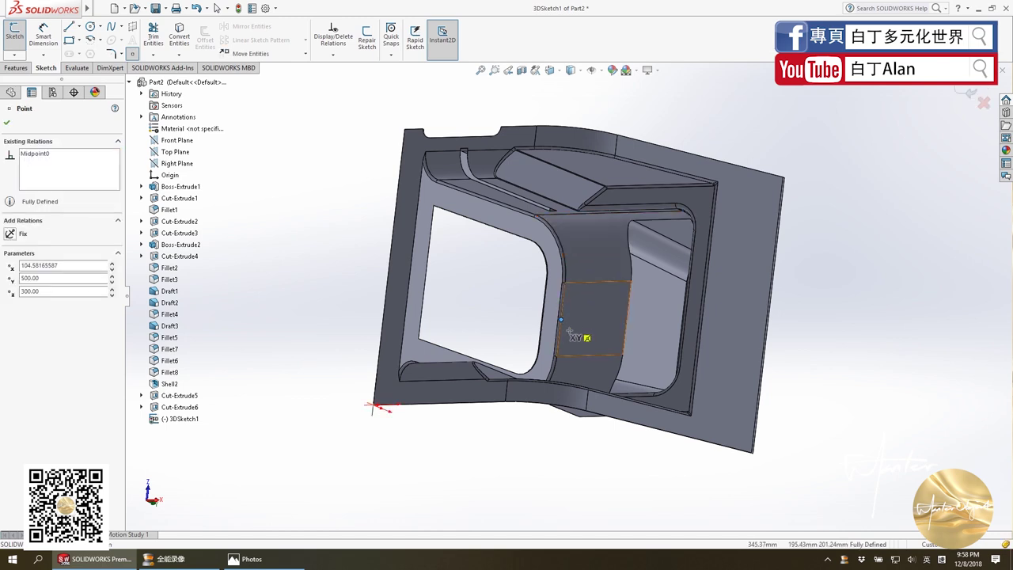
pyautogui.click(8, 123)
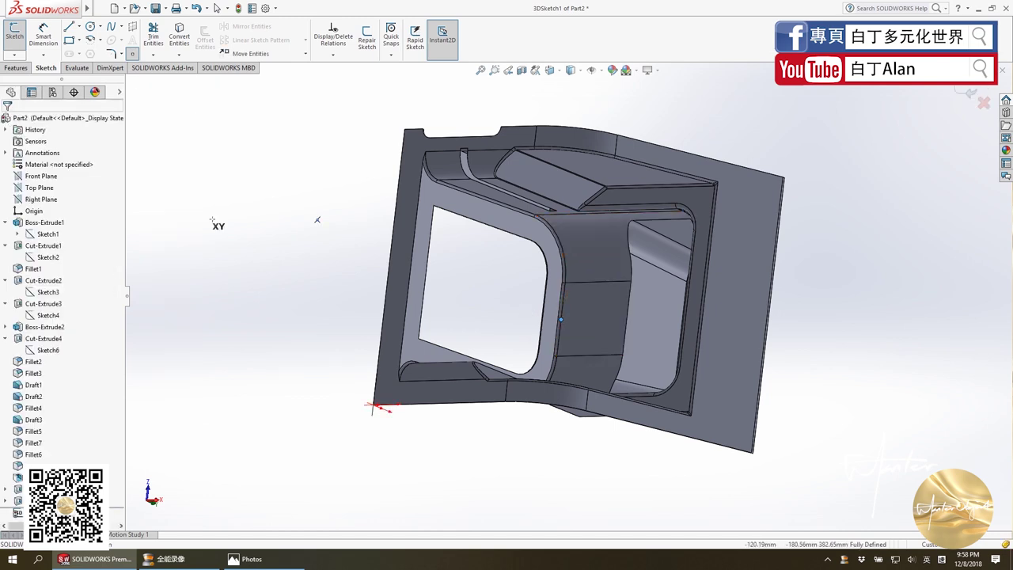
pyautogui.click(288, 241)
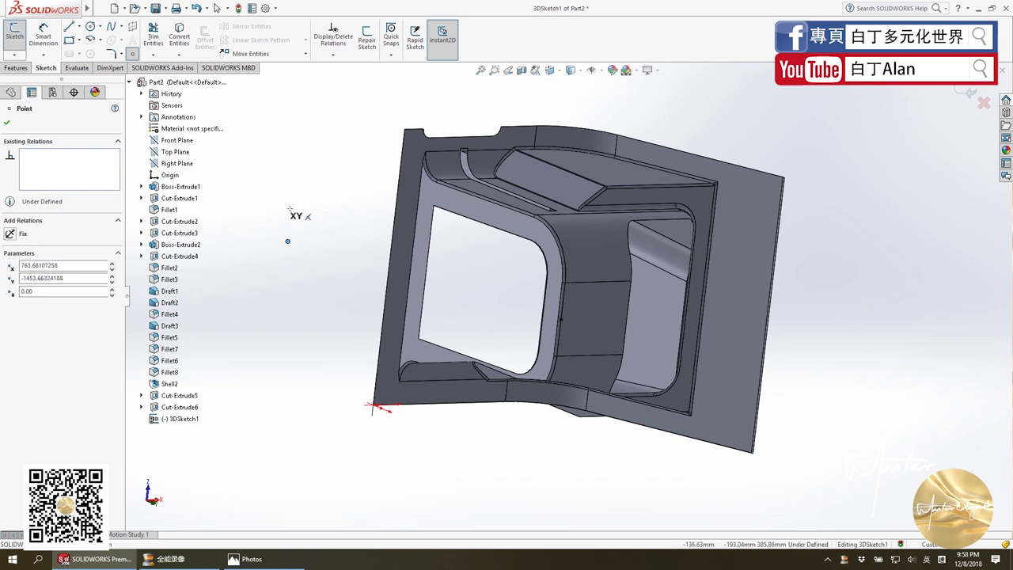
pyautogui.press('Escape')
pyautogui.click(289, 242)
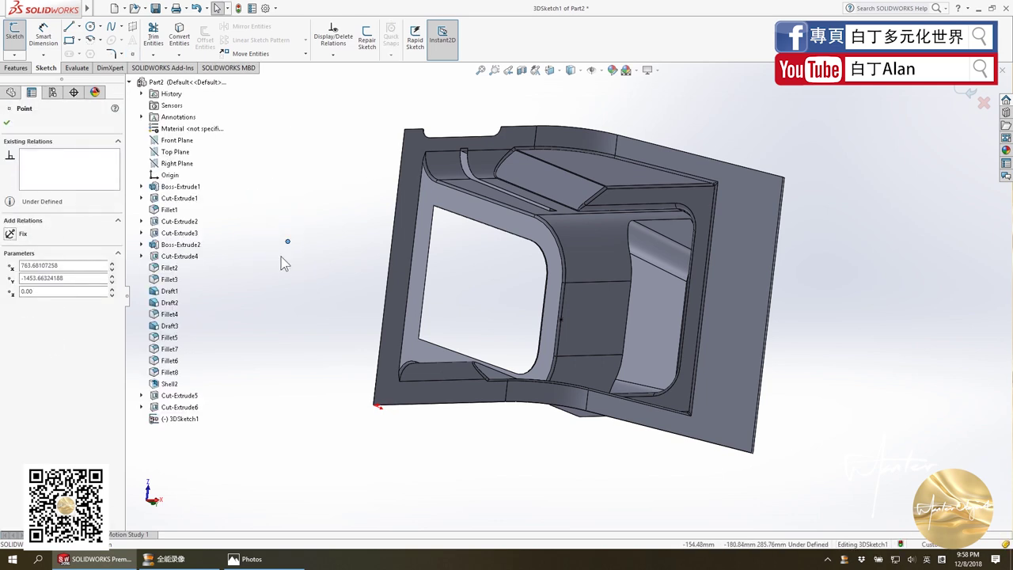
pyautogui.press('Delete')
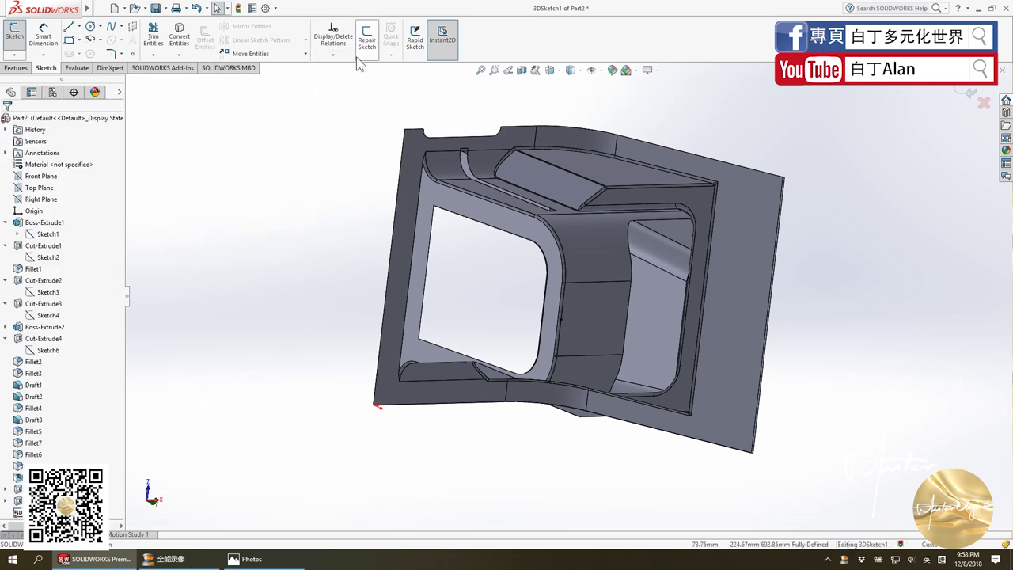
pyautogui.click(983, 103)
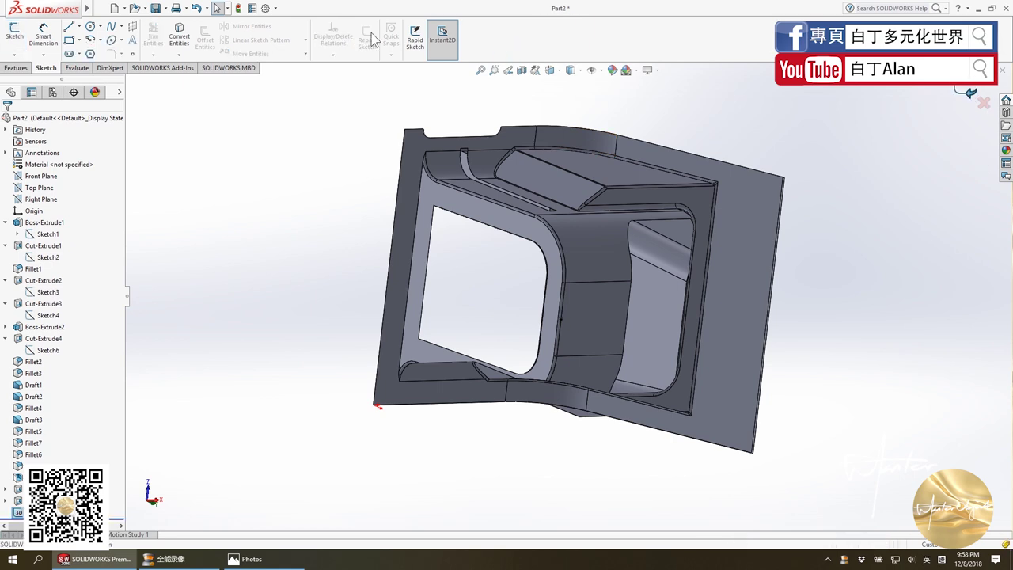
# Add Plane1 parallel to the Front Plane, passing through the sketched midpoint.
pyautogui.click(16, 68)
pyautogui.click(425, 36)
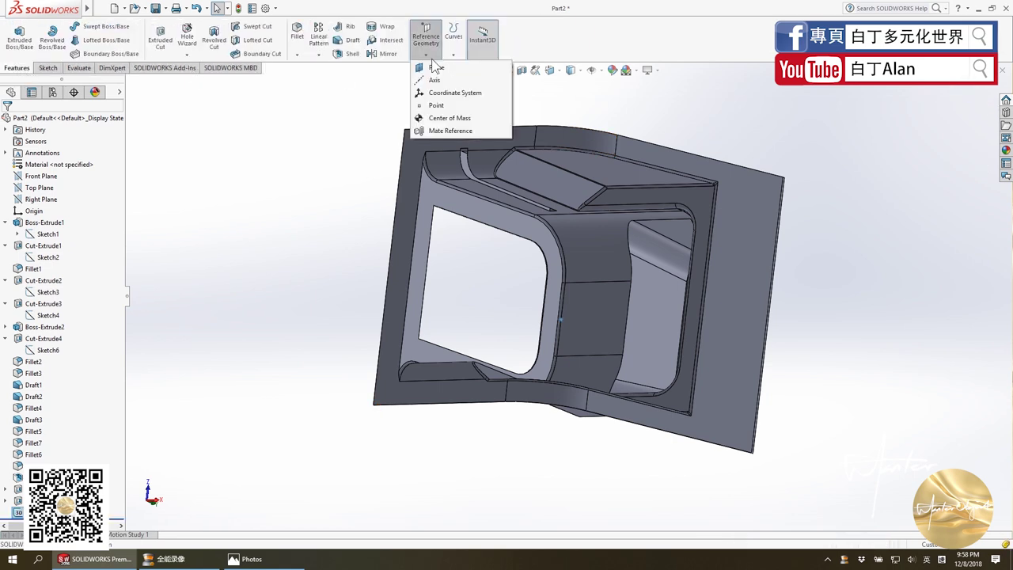
pyautogui.click(436, 68)
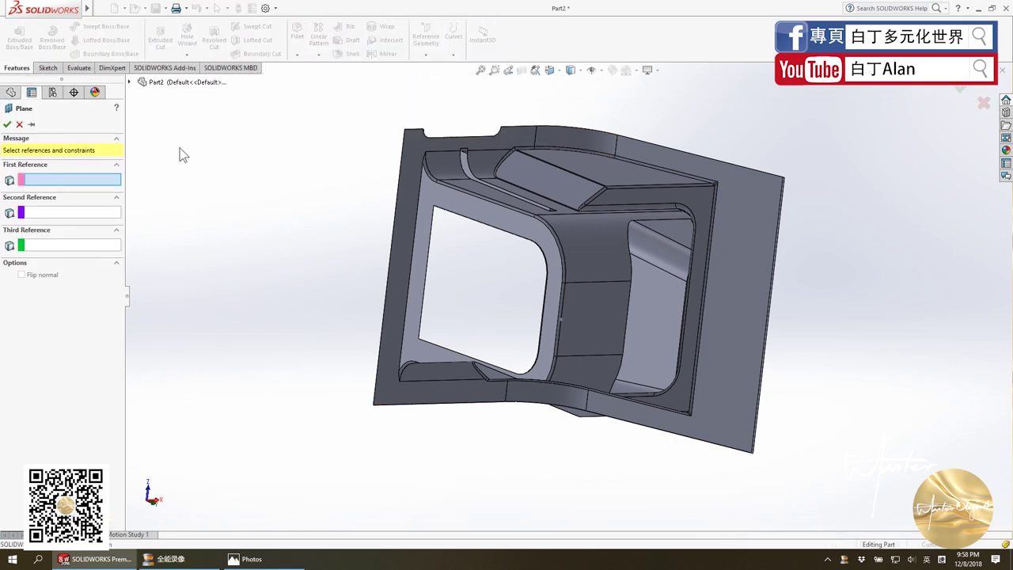
pyautogui.click(130, 81)
pyautogui.click(176, 140)
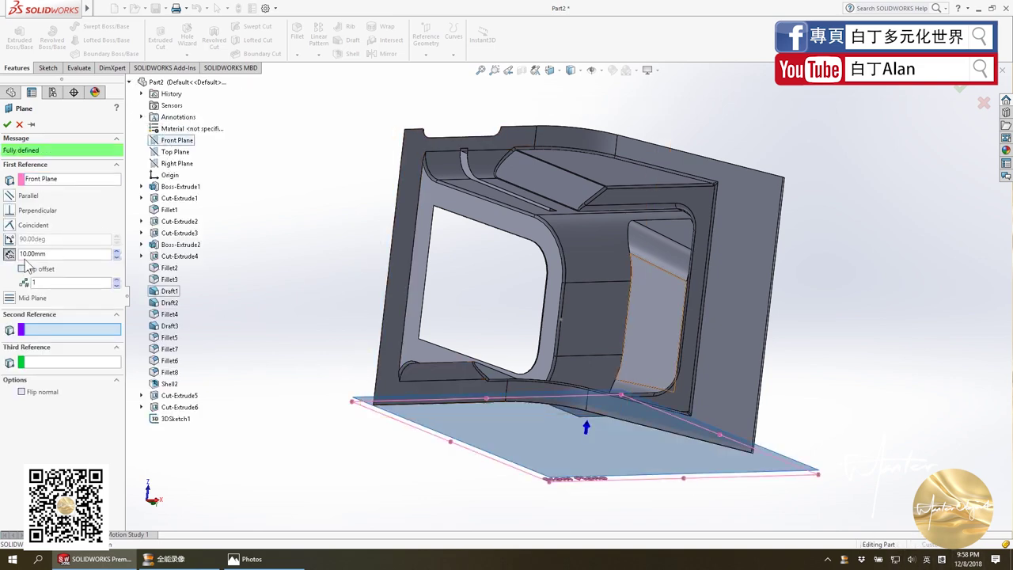
pyautogui.click(562, 322)
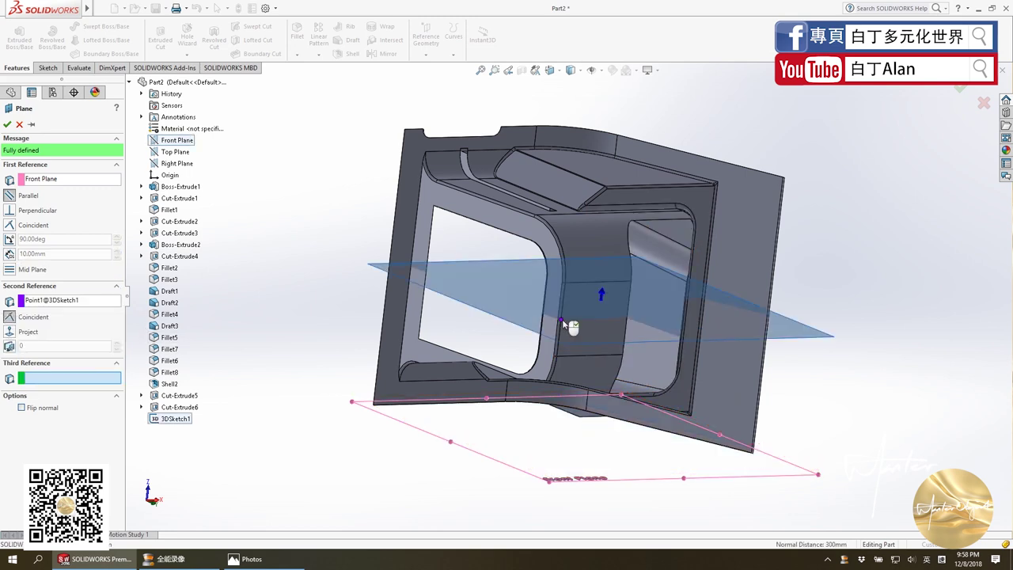
pyautogui.click(7, 125)
pyautogui.moveTo(266, 245)
pyautogui.mouseDown(button='middle')
pyautogui.moveTo(616, 302)
pyautogui.moveTo(480, 363)
pyautogui.mouseUp(button='middle')
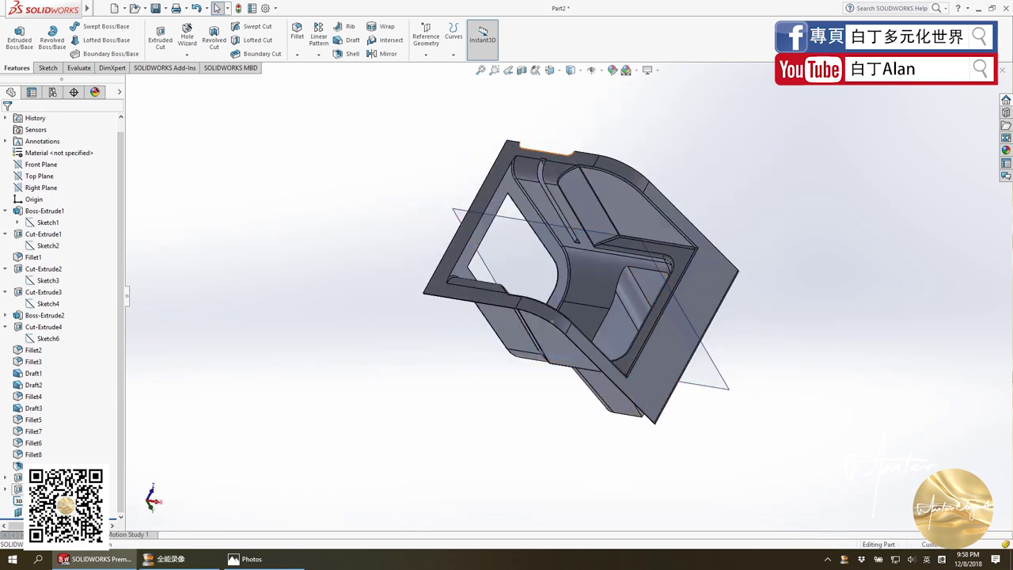
# Mirror Cut-Extrude6 across Plane1, check the result, and bring up the reference photo.
pyautogui.click(554, 148)
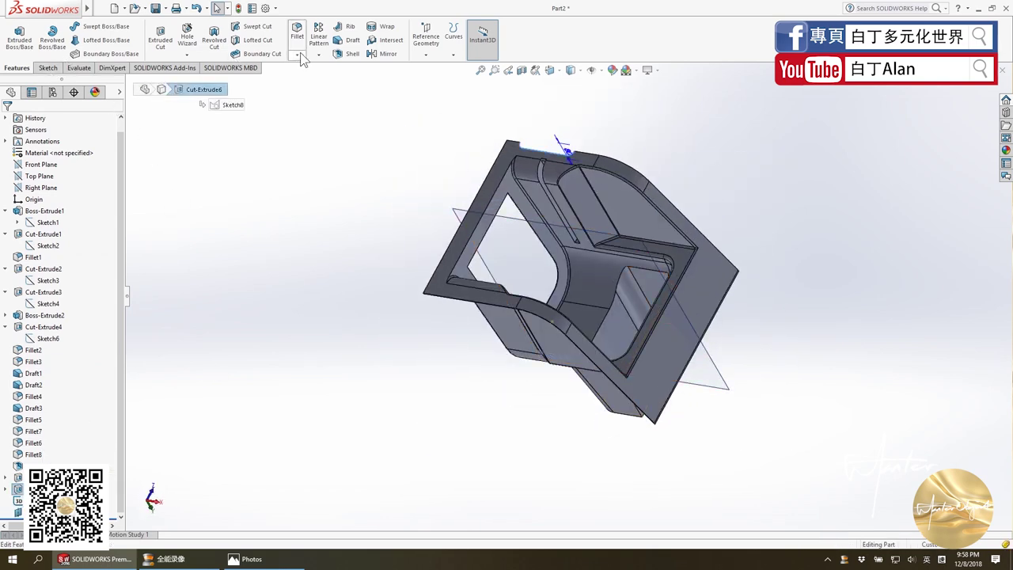
pyautogui.click(383, 54)
pyautogui.moveTo(567, 186); pyautogui.dragTo(477, 323, button='middle')
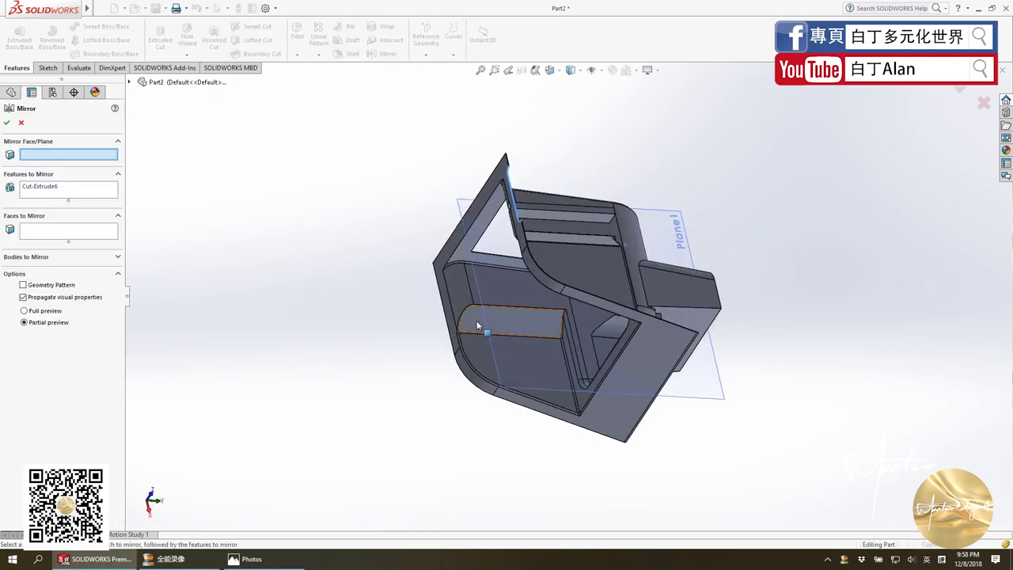
pyautogui.click(130, 82)
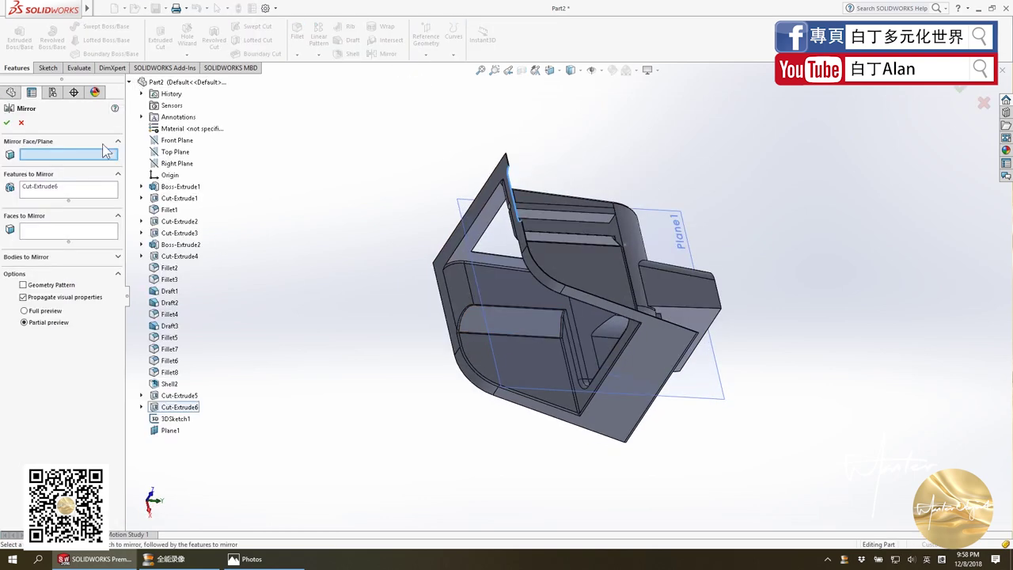
pyautogui.click(169, 429)
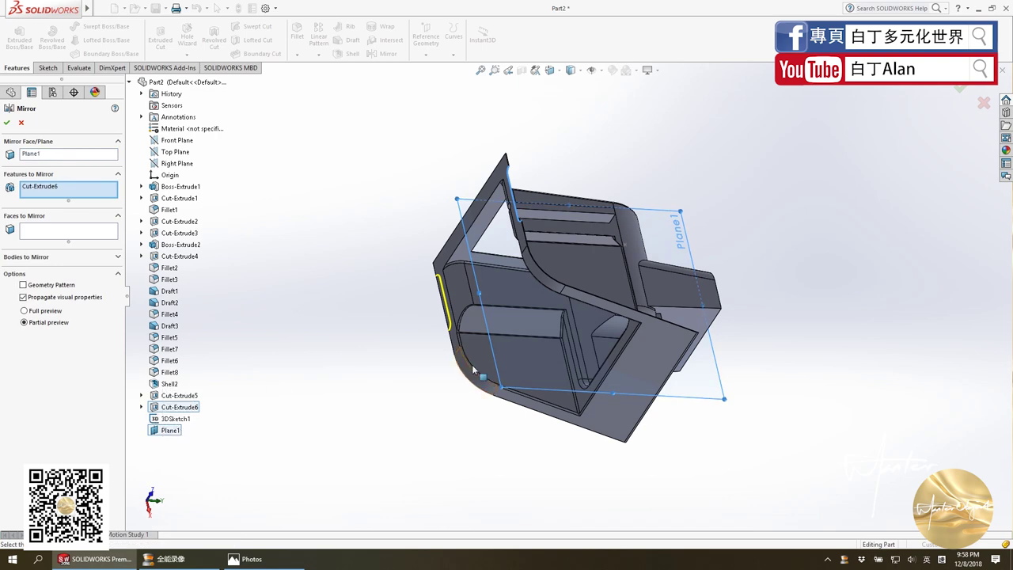
pyautogui.moveTo(538, 340); pyautogui.dragTo(583, 323, button='middle')
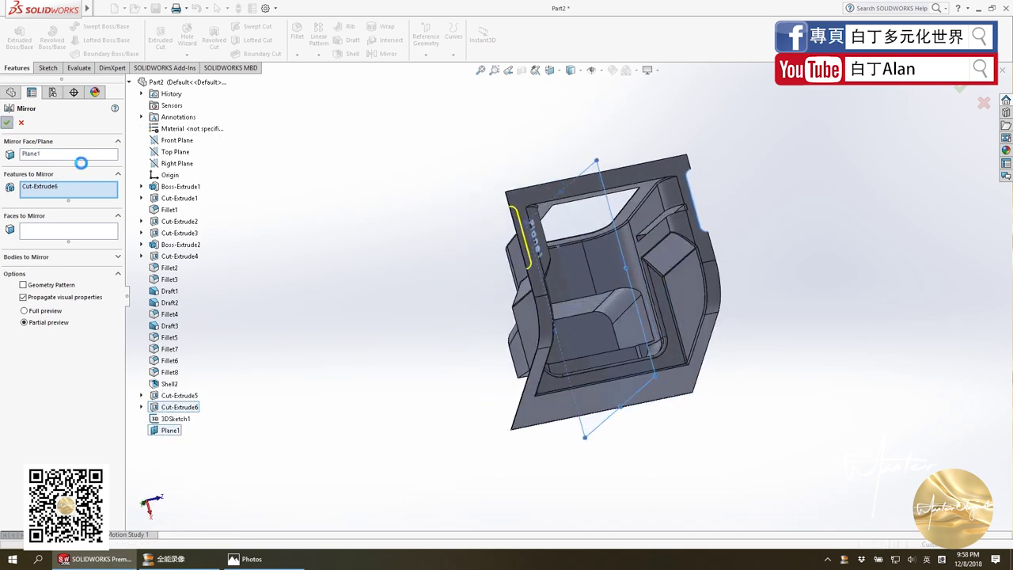
pyautogui.click(7, 122)
pyautogui.moveTo(475, 234)
pyautogui.mouseDown(button='middle')
pyautogui.moveTo(517, 228)
pyautogui.moveTo(506, 261)
pyautogui.mouseUp(button='middle')
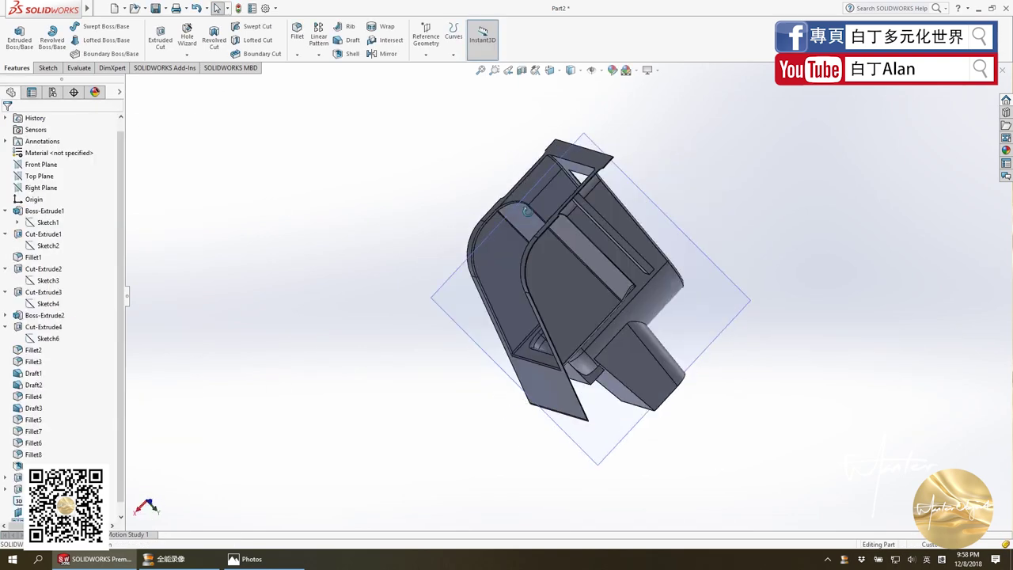
pyautogui.click(285, 558)
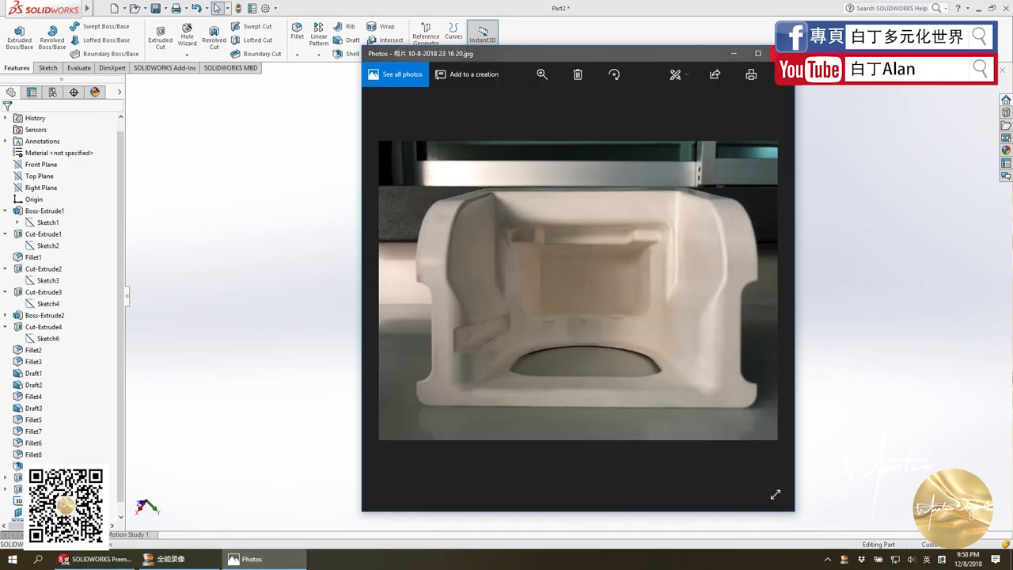
# Compare two photos of the real plastic housing, then return to the SOLIDWORKS model.
pyautogui.hotkey('alt', 'F4')
pyautogui.press('super+d')
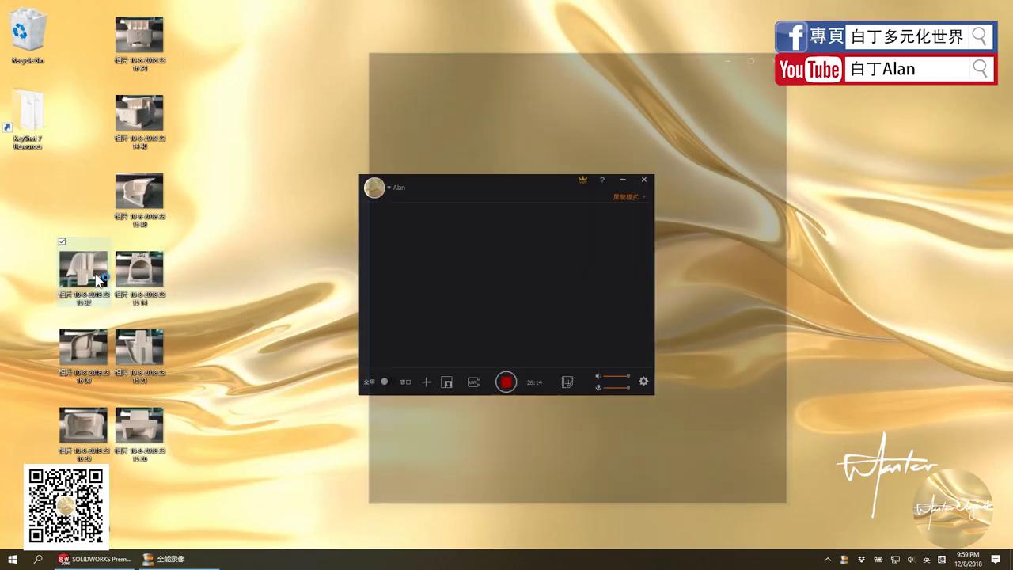
pyautogui.doubleClick(98, 279)
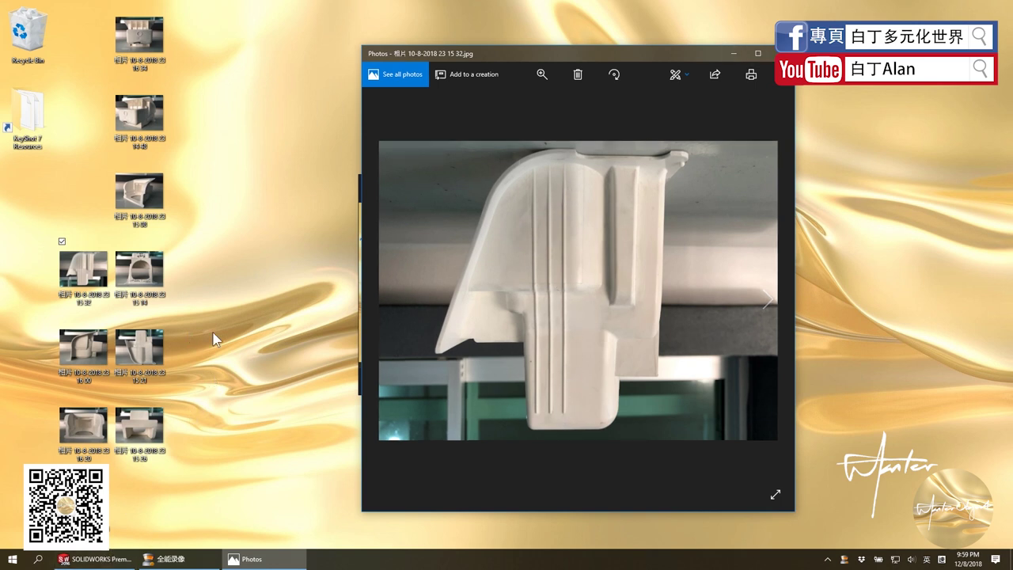
pyautogui.press('Right')
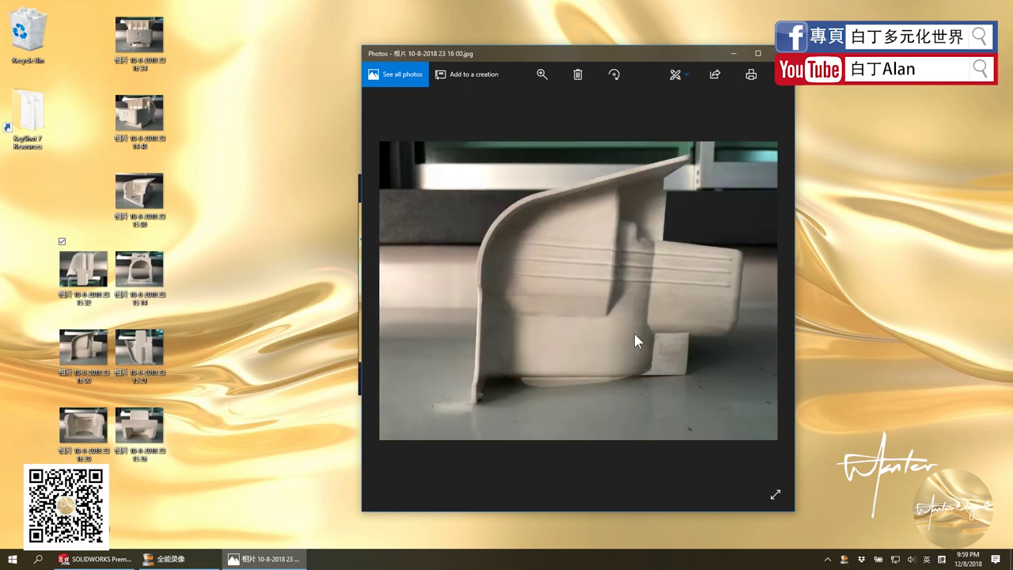
pyautogui.press('Left')
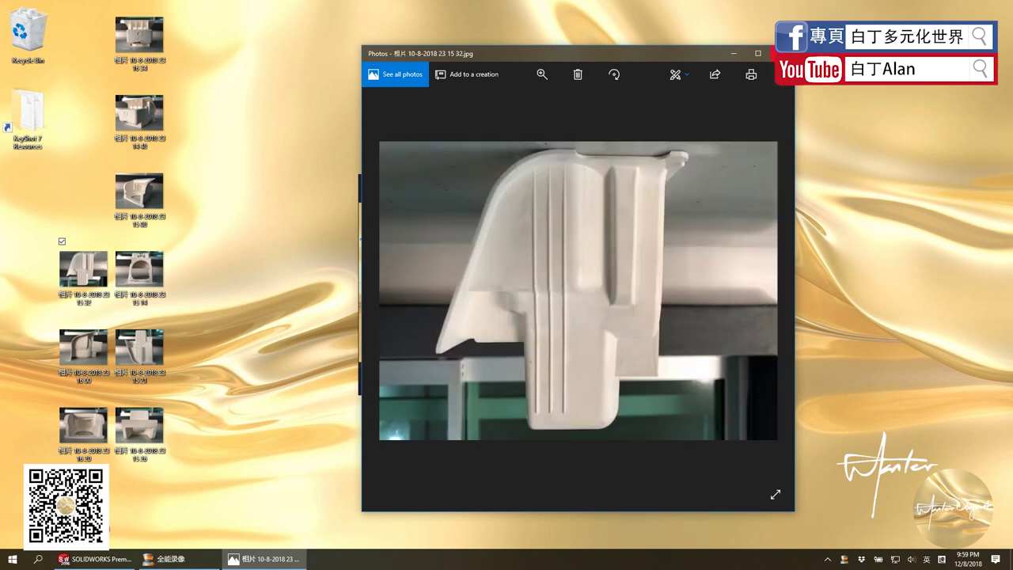
pyautogui.click(781, 53)
pyautogui.click(95, 558)
pyautogui.moveTo(477, 355)
pyautogui.mouseDown(button='middle')
pyautogui.moveTo(506, 354)
pyautogui.moveTo(637, 300)
pyautogui.mouseUp(button='middle')
pyautogui.scroll(-5, 473, 230)
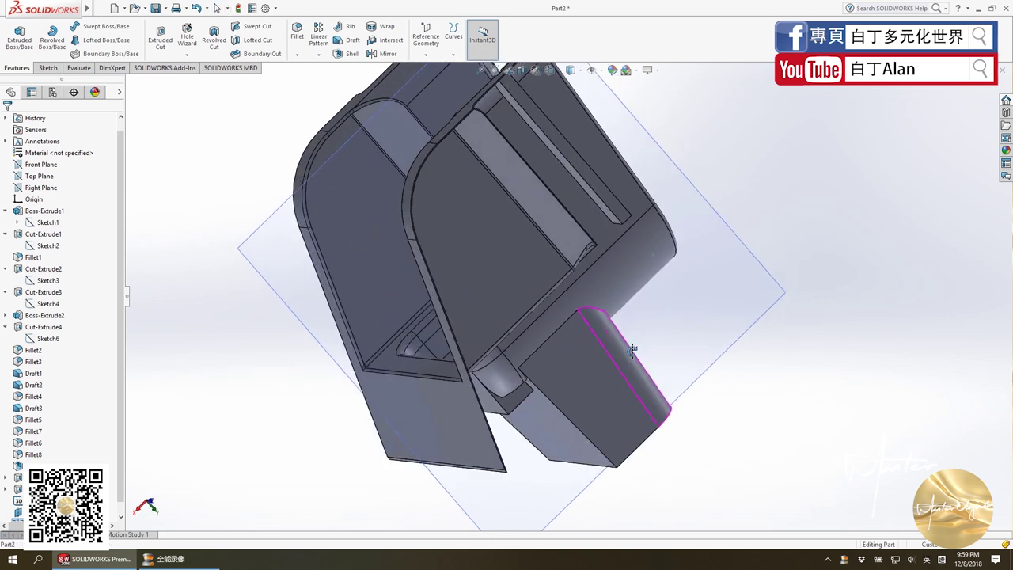
# Select the Front Plane and turn the view normal to it.
pyautogui.click(474, 229)
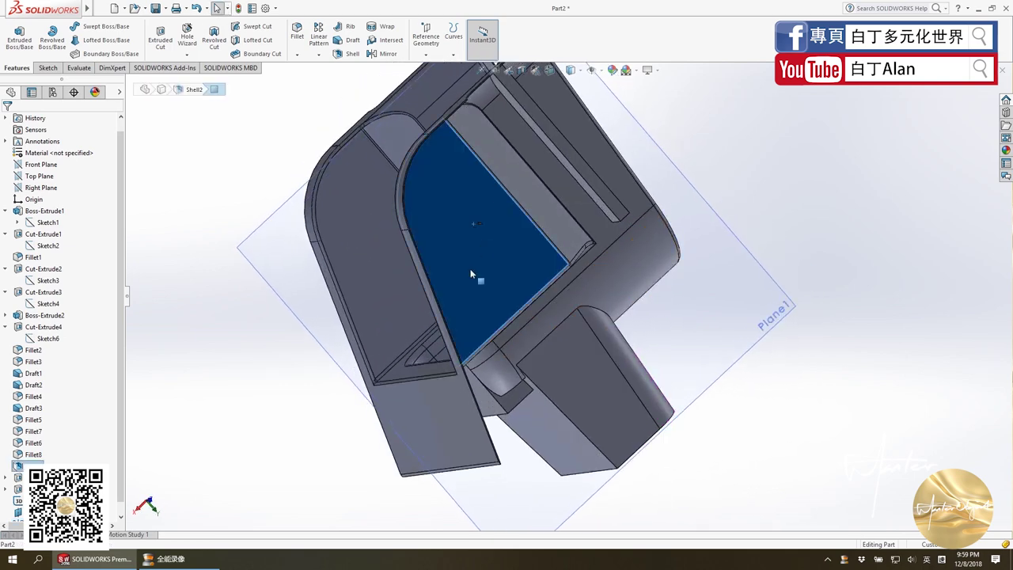
pyautogui.click(290, 262)
pyautogui.moveTo(289, 263); pyautogui.dragTo(377, 255, button='middle')
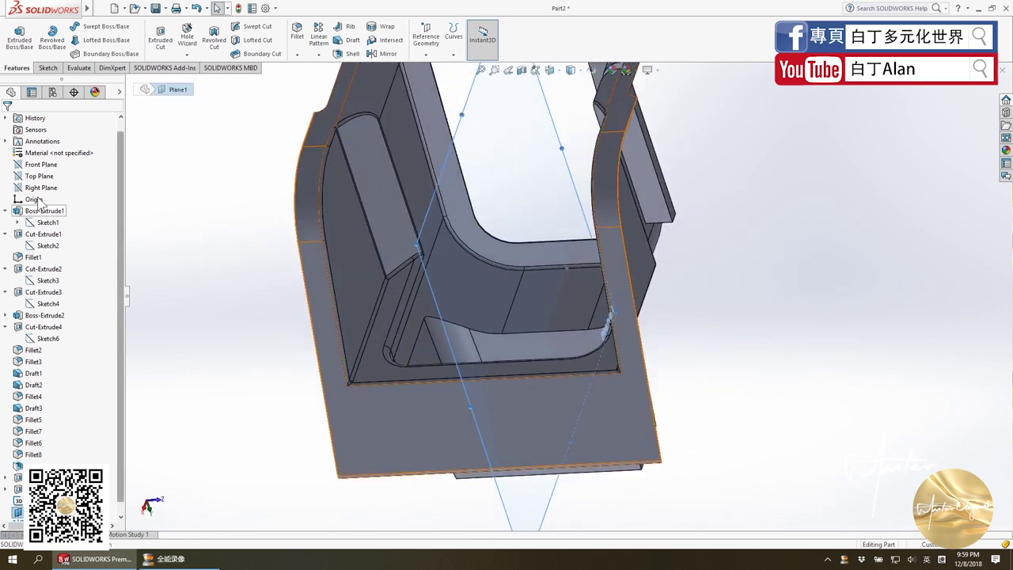
pyautogui.click(40, 165)
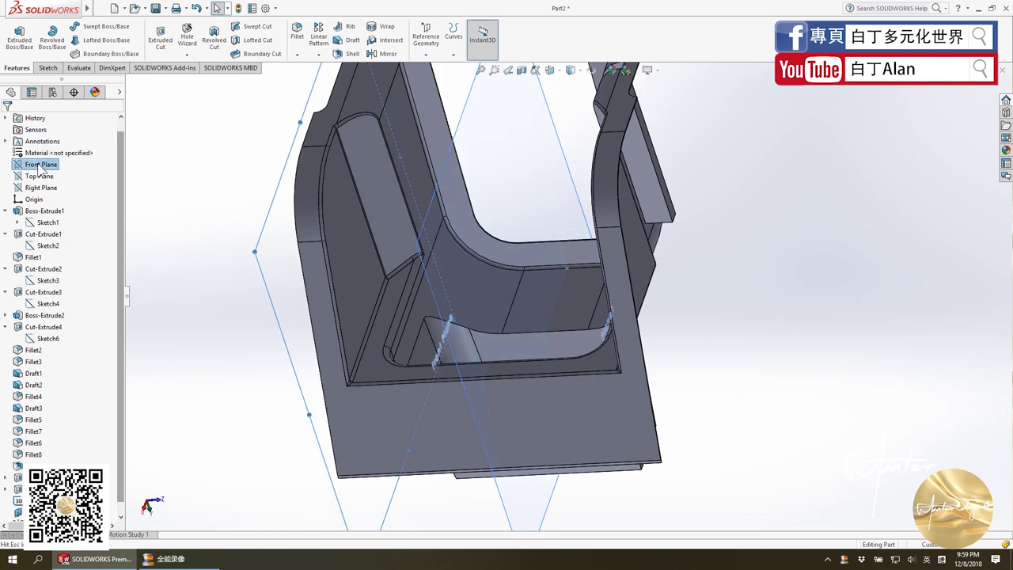
pyautogui.hotkey('ctrl', '8')
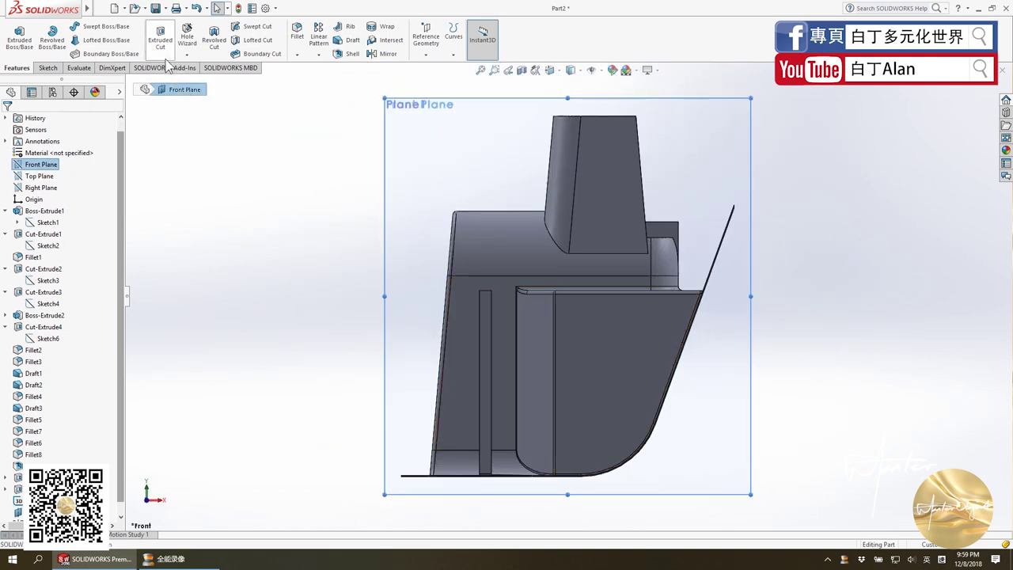
# Start a sketch on the Front Plane and draw one vertical line across the part.
pyautogui.click(49, 70)
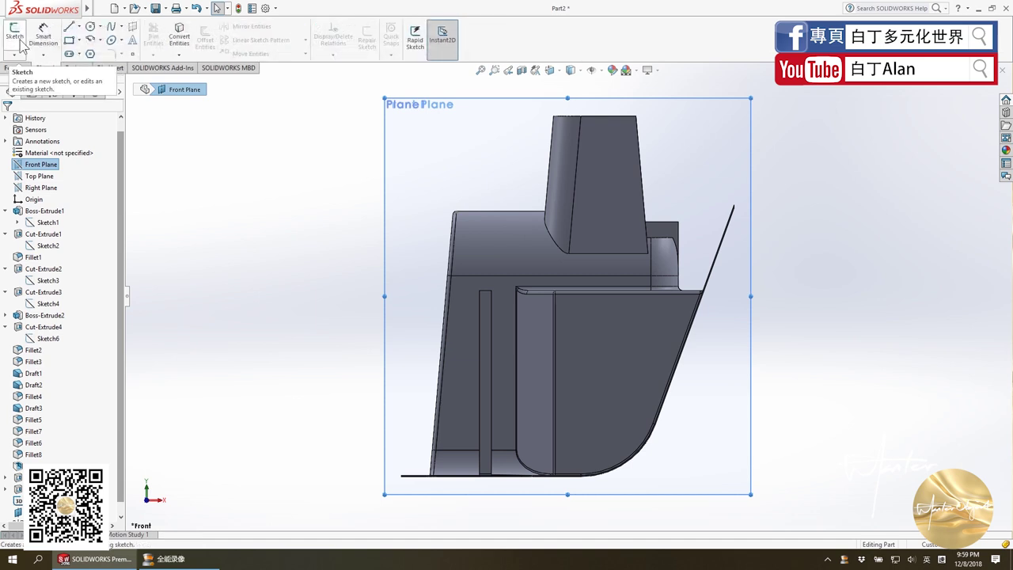
pyautogui.click(15, 36)
pyautogui.press('l')
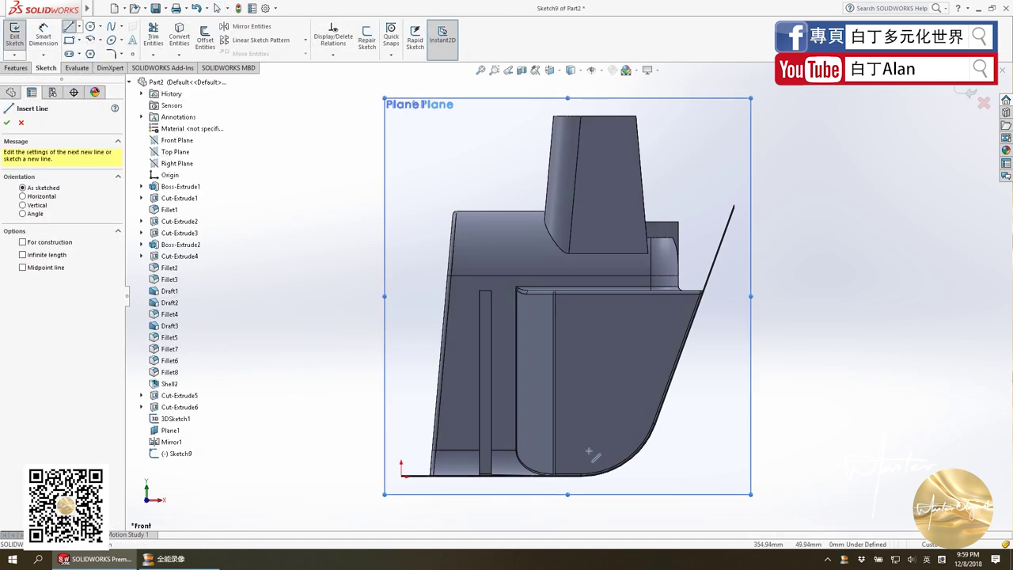
pyautogui.click(591, 453)
pyautogui.click(592, 150)
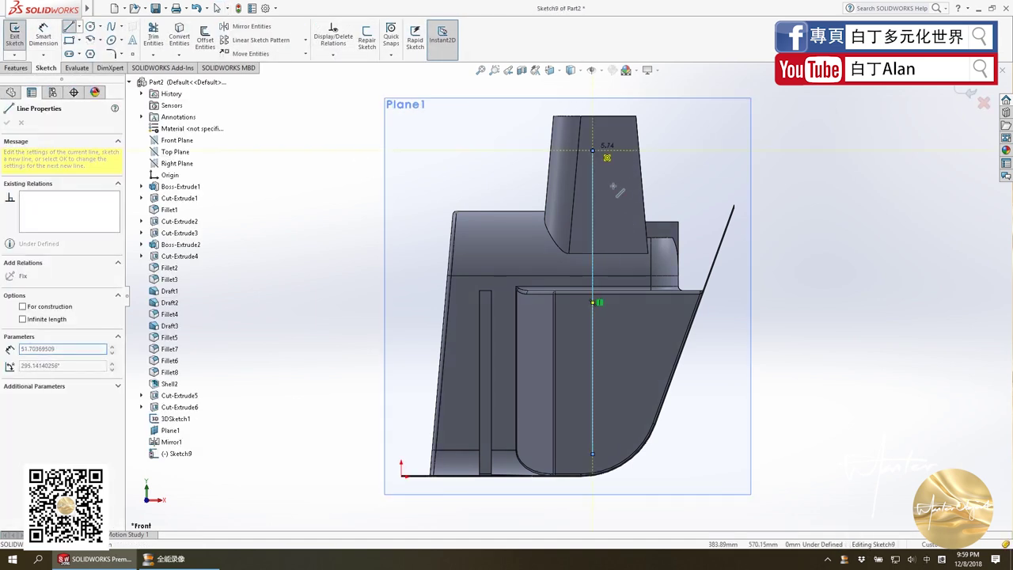
pyautogui.press('Escape')
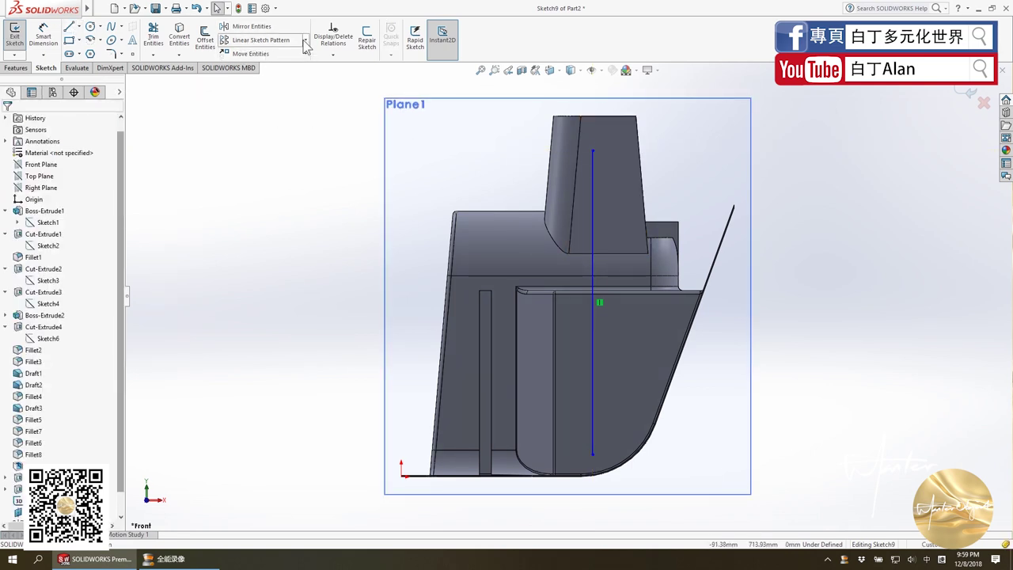
# Pattern the vertical line into 3 instances spaced 30 mm apart.
pyautogui.click(258, 40)
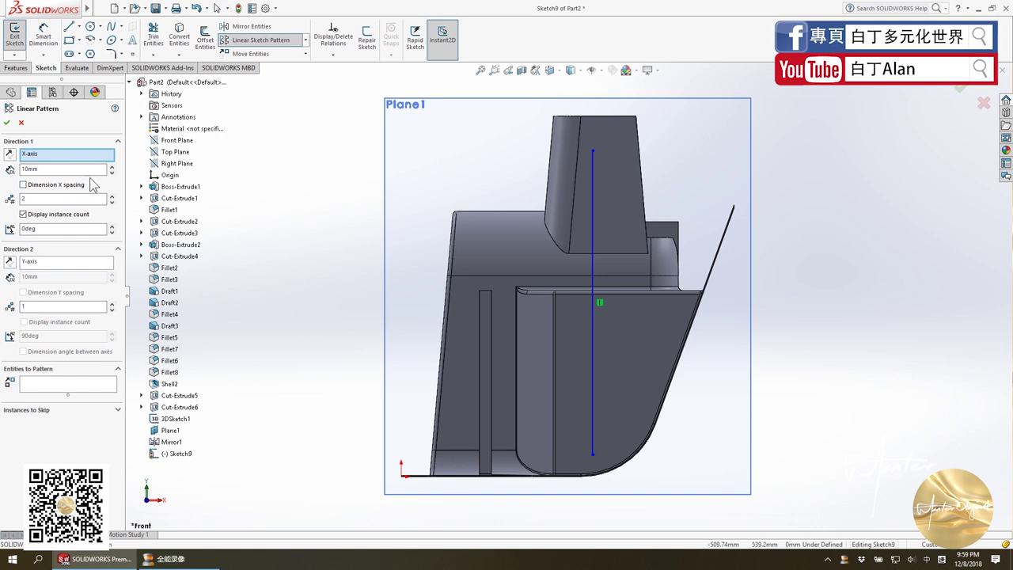
pyautogui.click(594, 214)
pyautogui.write('3')
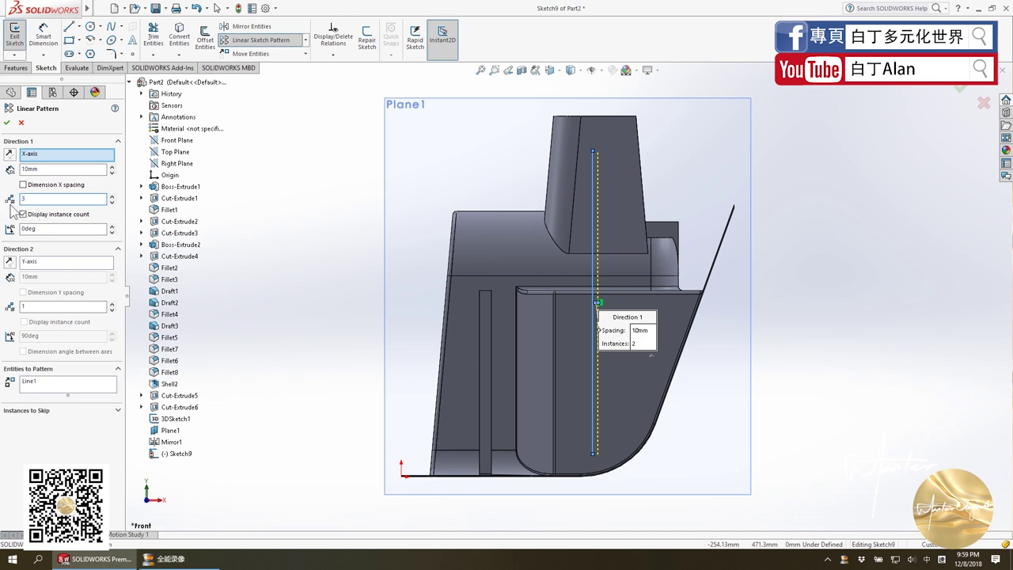
pyautogui.click(49, 170)
pyautogui.write('30')
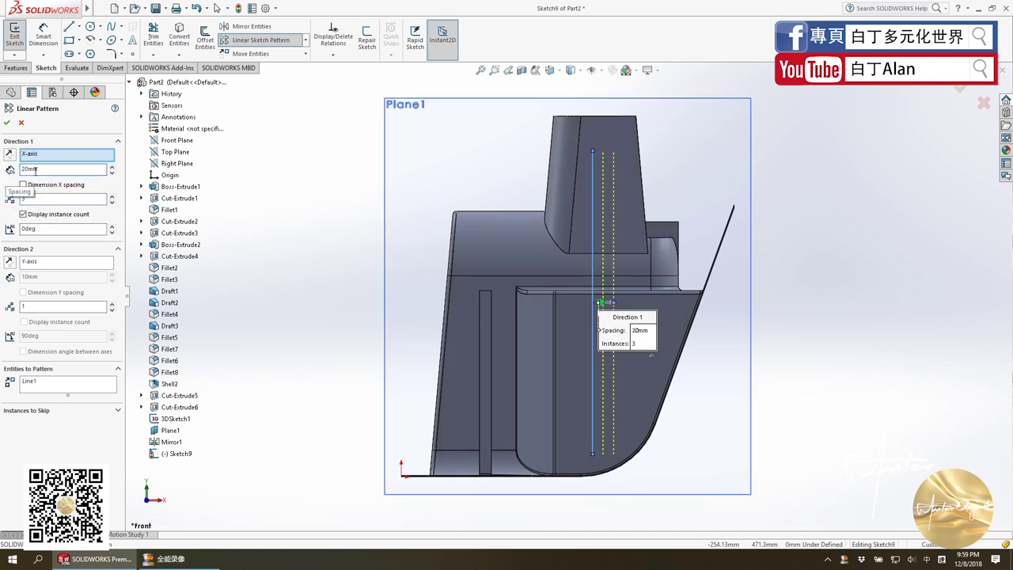
pyautogui.click(7, 123)
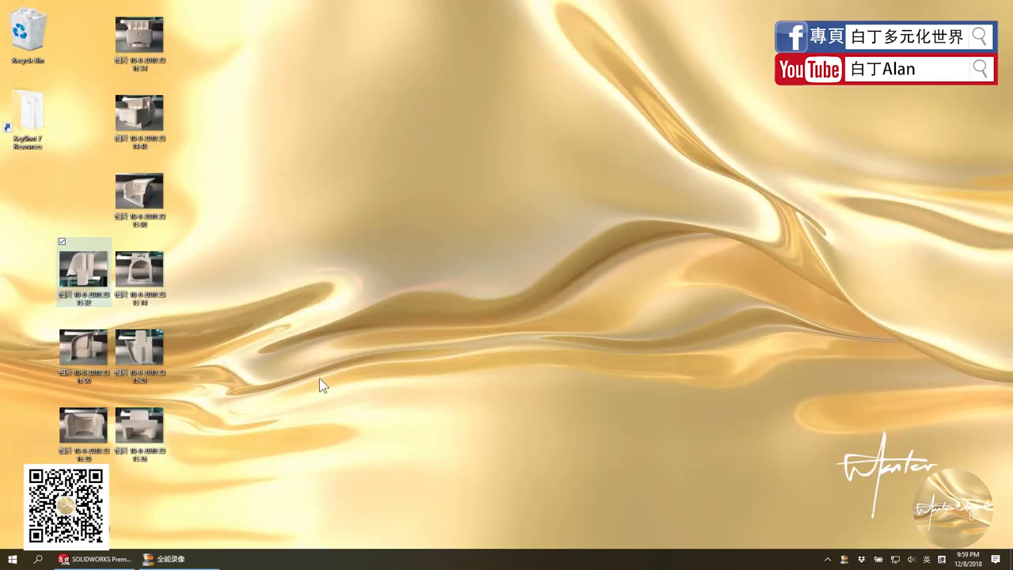
pyautogui.doubleClick(83, 269)
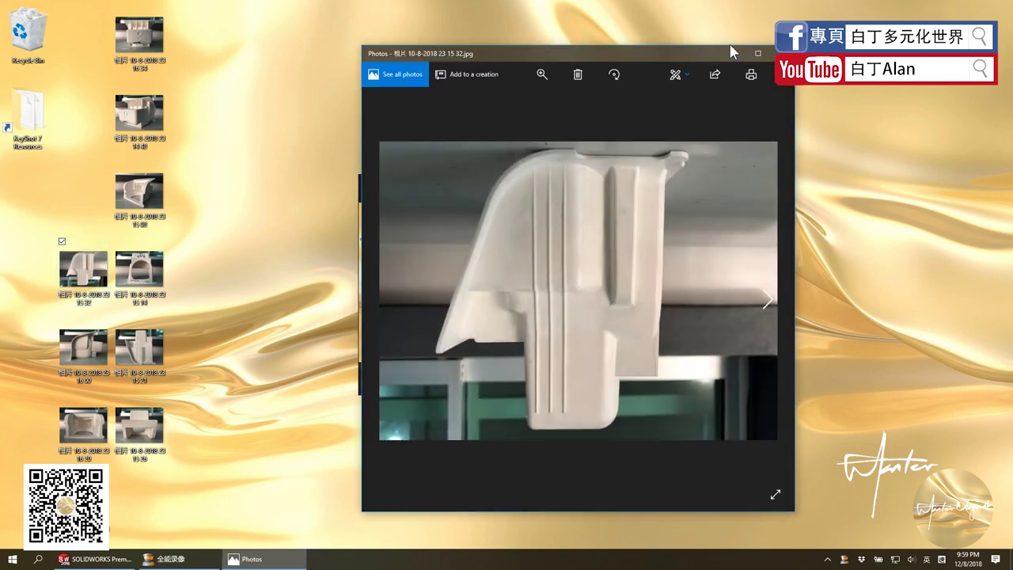
pyautogui.click(95, 558)
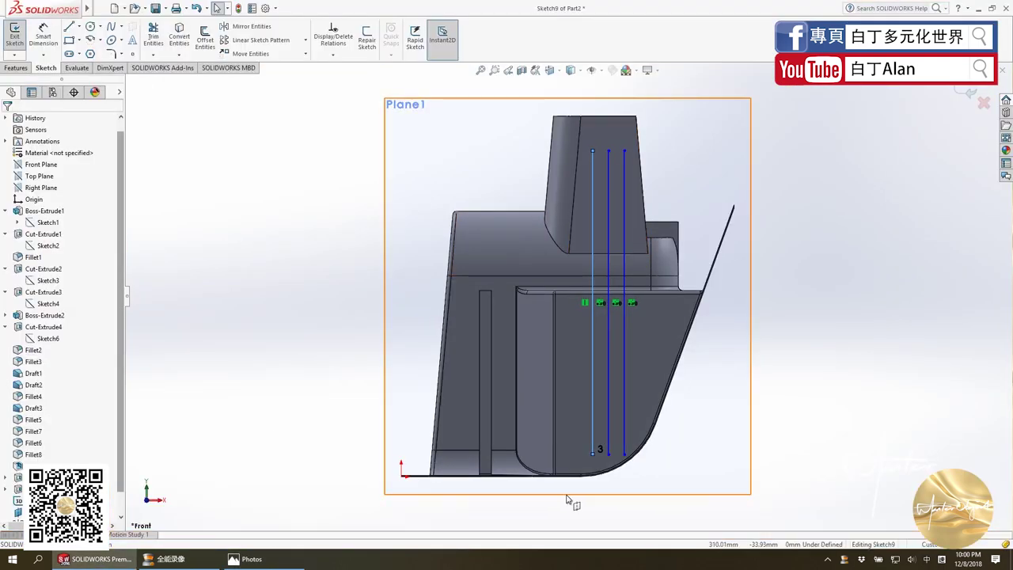
# Make the three vertical lines parallel and pull the left line's bottom end onto the arc.
pyautogui.doubleClick(596, 456)
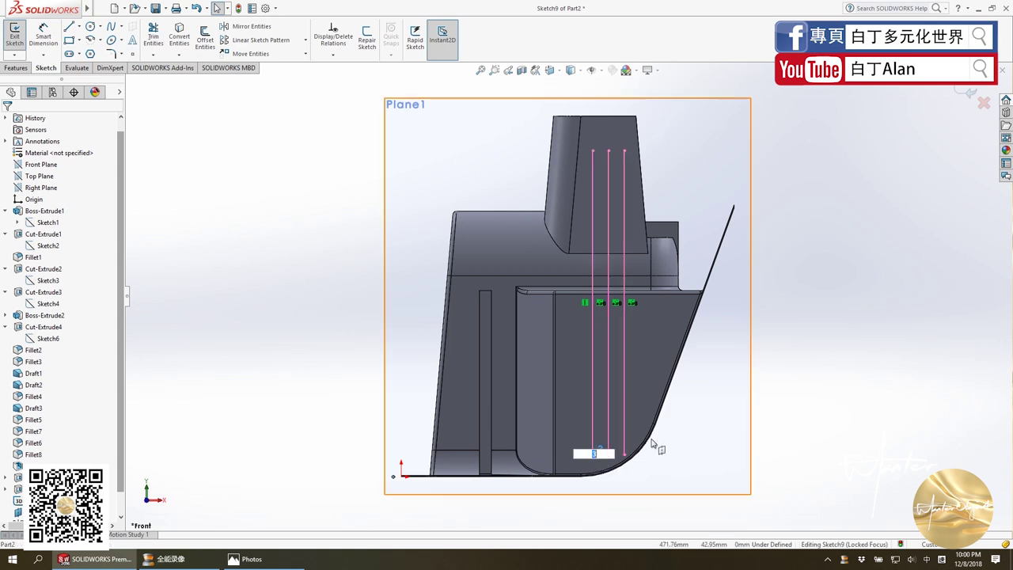
pyautogui.scroll(-1, 656, 448)
pyautogui.scroll(-1, 622, 271)
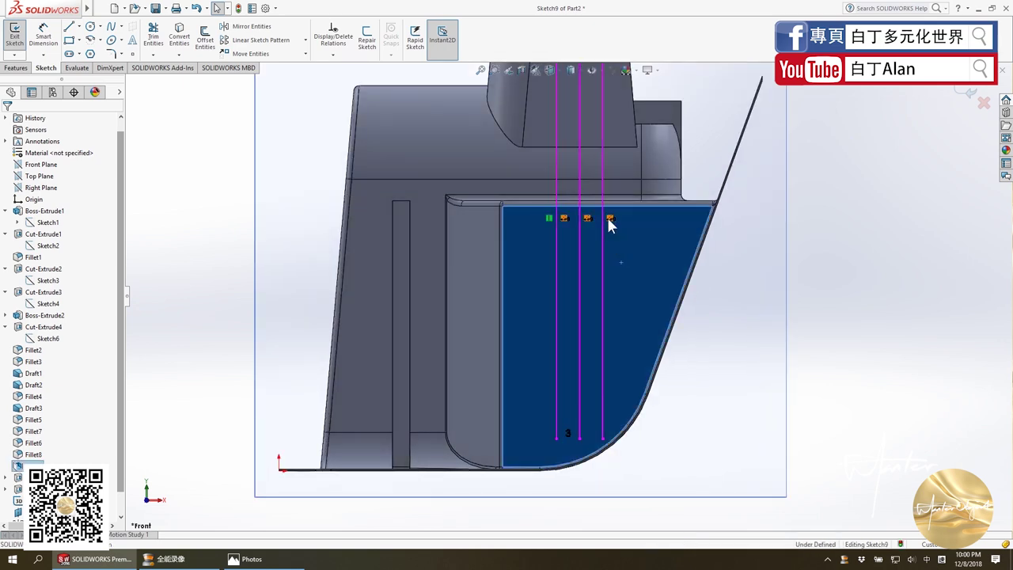
pyautogui.press('Escape')
pyautogui.click(558, 217)
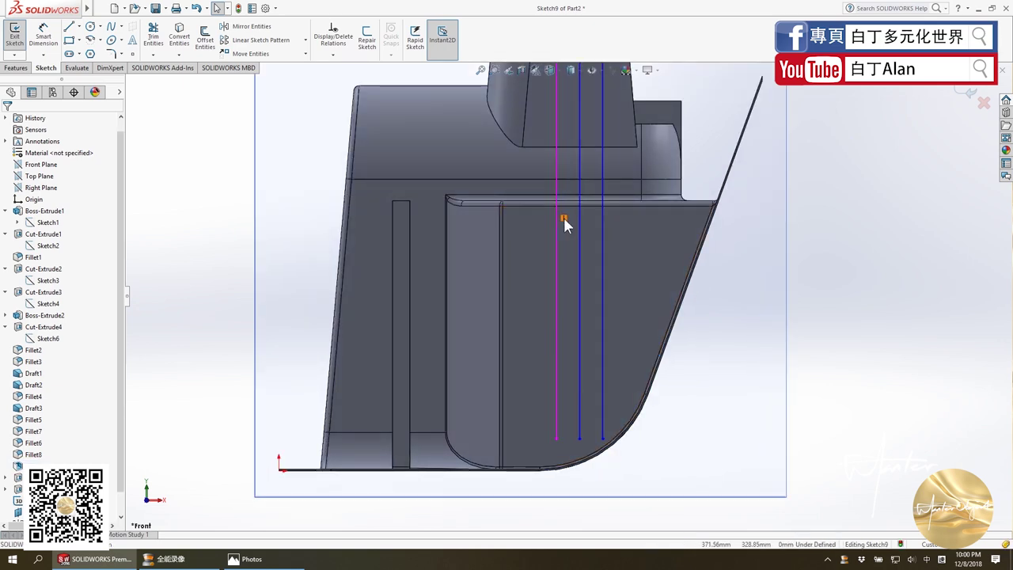
pyautogui.click(579, 368)
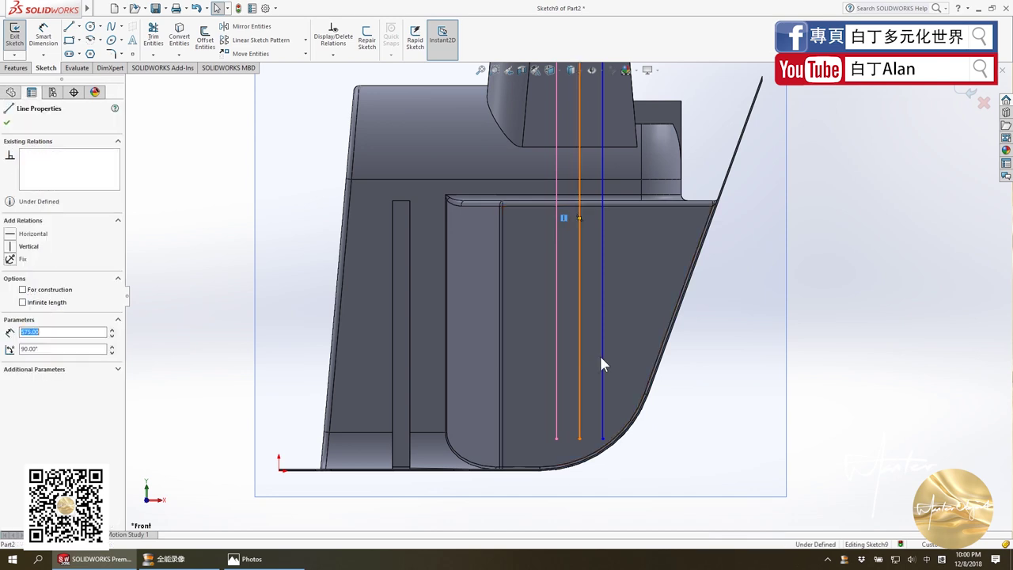
pyautogui.keyDown('ctrl'); pyautogui.click(602, 356); pyautogui.keyUp('ctrl')
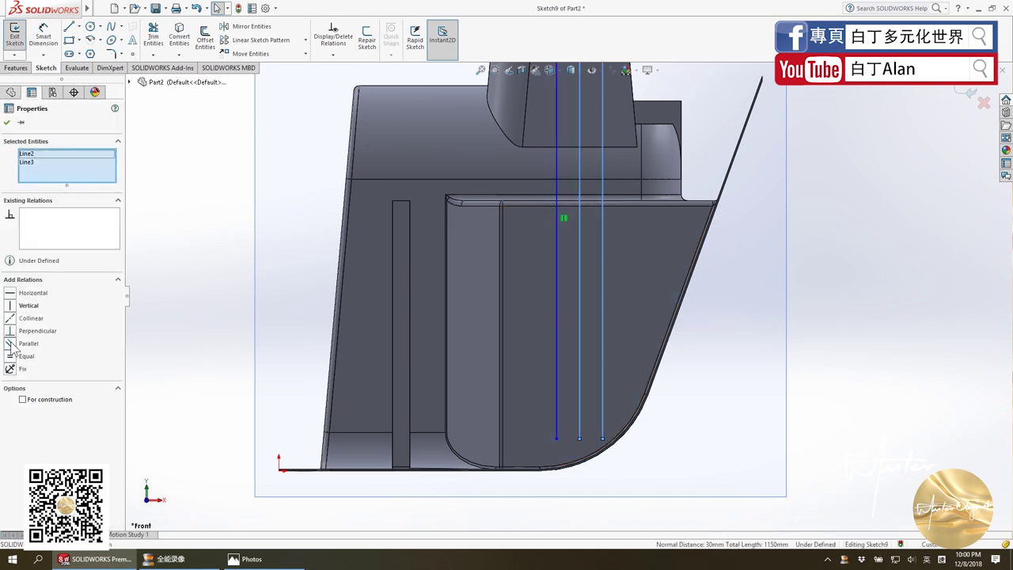
pyautogui.click(17, 355)
pyautogui.press('Escape')
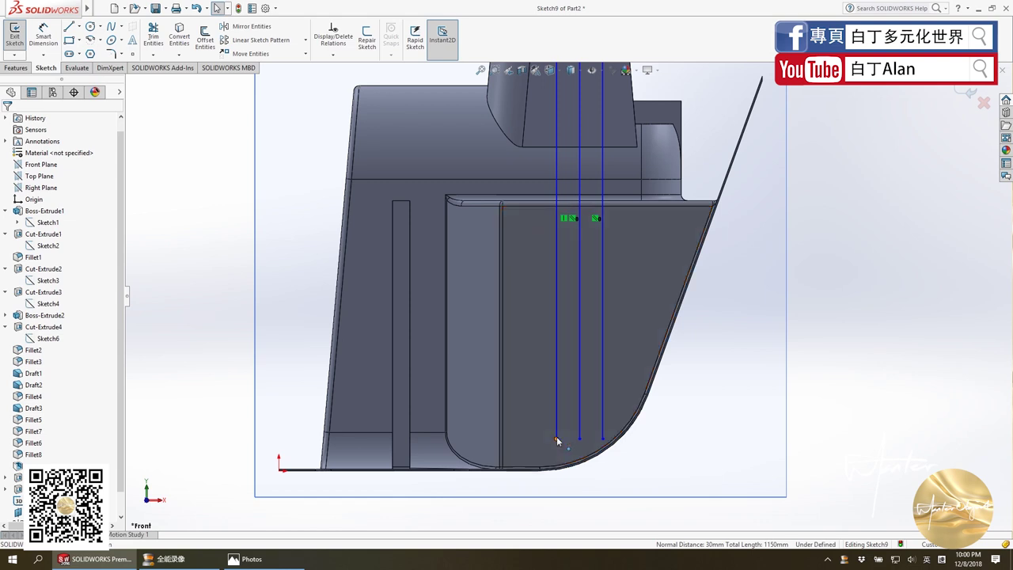
pyautogui.moveTo(557, 441); pyautogui.dragTo(557, 467)
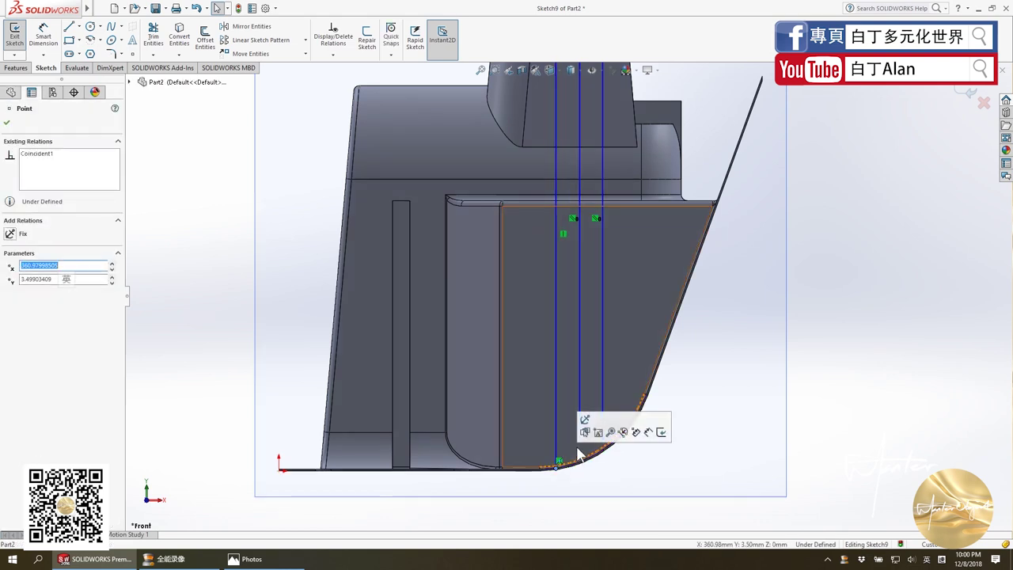
# Reopen Sketch9 and add two 30 mm spacing dimensions between adjacent lines.
pyautogui.click(14, 34)
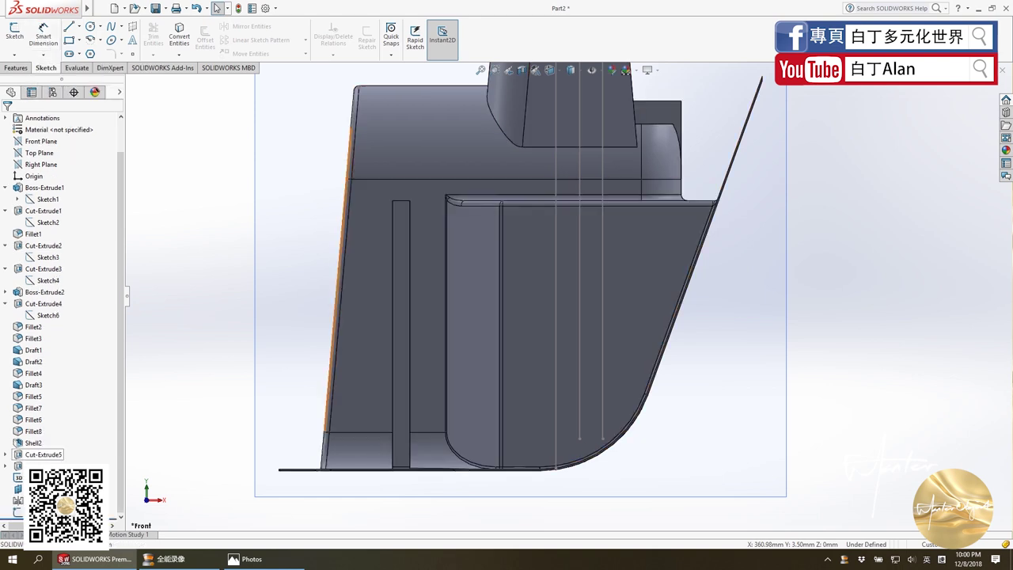
pyautogui.rightClick(19, 512)
pyautogui.click(46, 334)
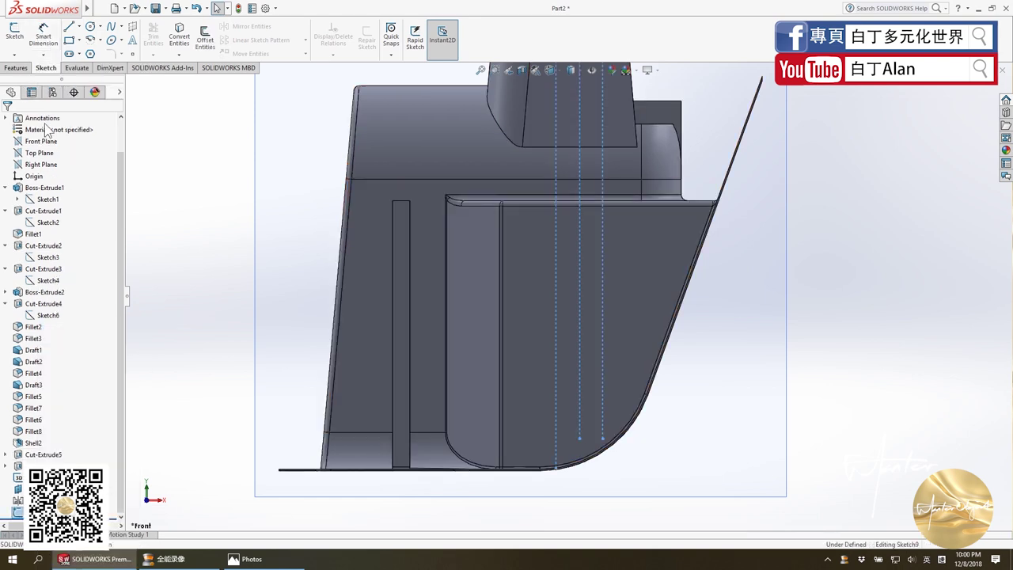
pyautogui.click(557, 286)
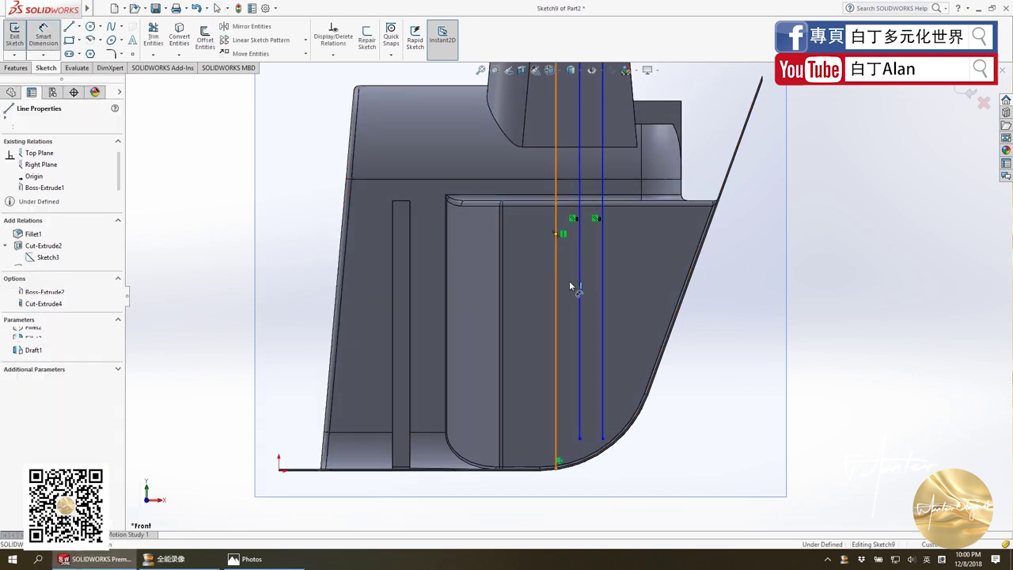
pyautogui.click(576, 281)
pyautogui.click(572, 282)
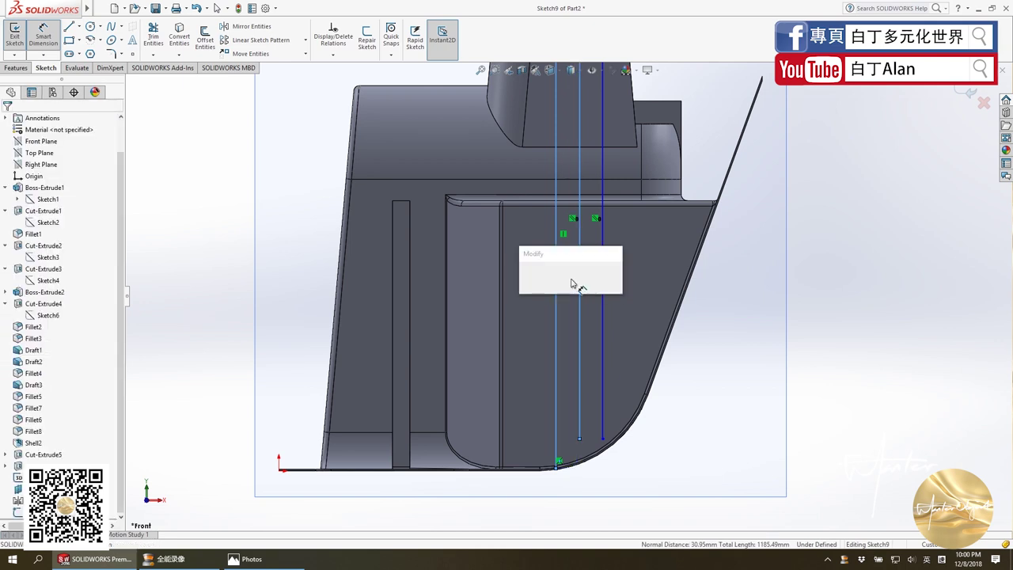
pyautogui.write('30')
pyautogui.press('Return')
pyautogui.click(580, 261)
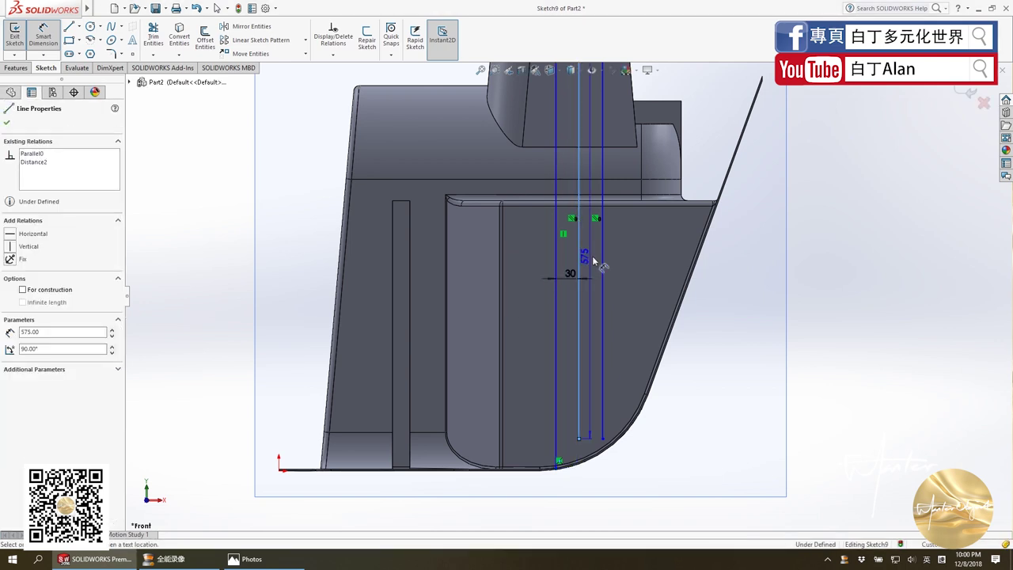
pyautogui.click(602, 258)
pyautogui.click(592, 258)
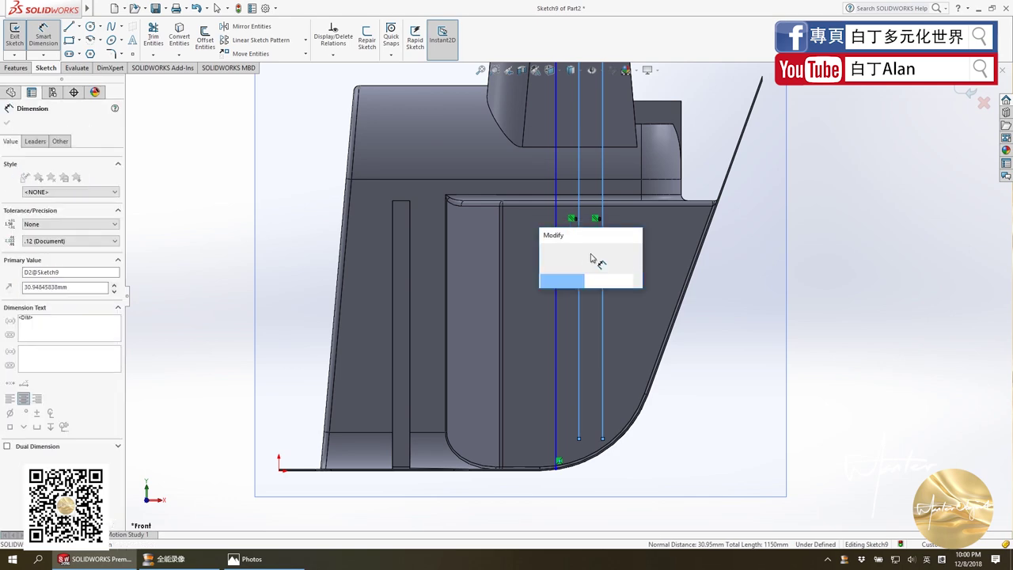
pyautogui.write('30')
pyautogui.press('Return')
# Drag the bottom ends of the left, middle and right lines onto the curved lower edge.
pyautogui.scroll(-3, 591, 439)
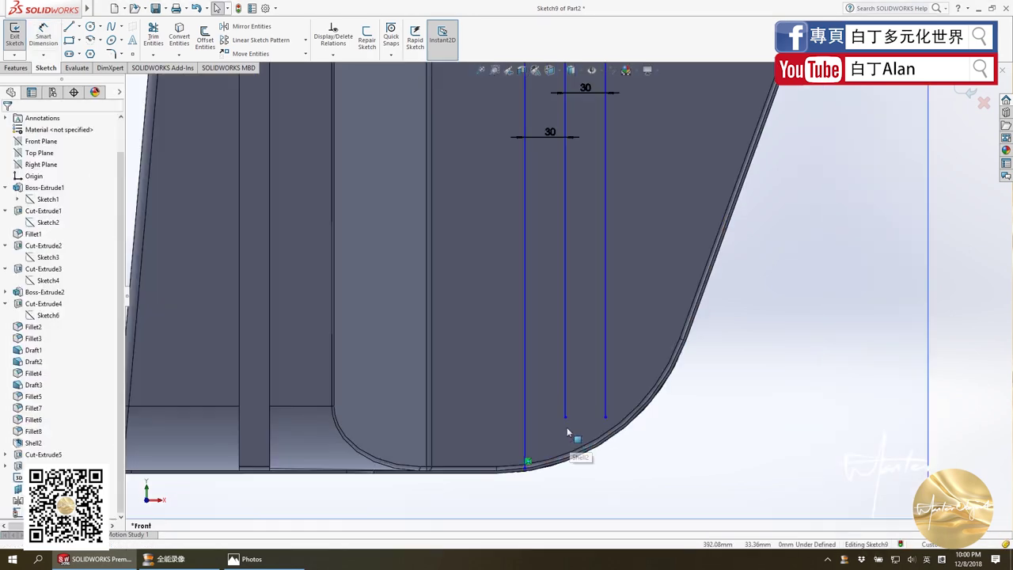
pyautogui.click(527, 462)
pyautogui.moveTo(527, 461); pyautogui.dragTo(524, 465)
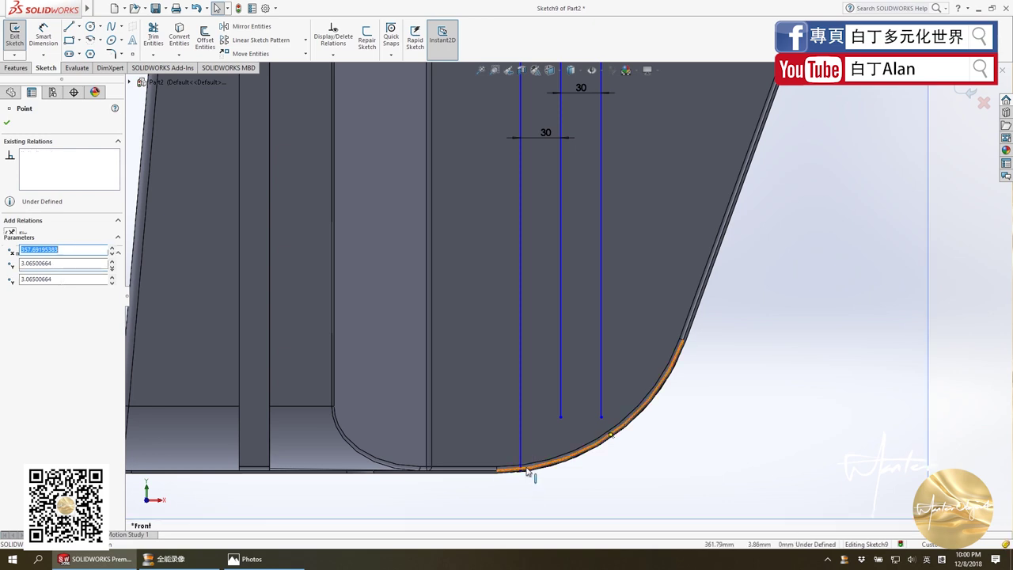
pyautogui.moveTo(528, 466); pyautogui.dragTo(523, 466)
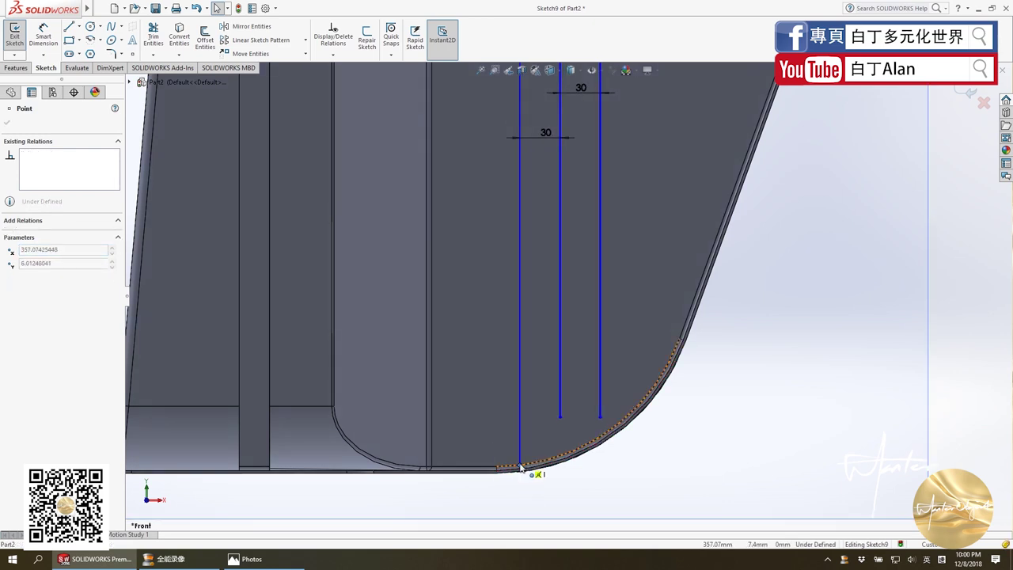
pyautogui.moveTo(561, 417); pyautogui.dragTo(554, 461)
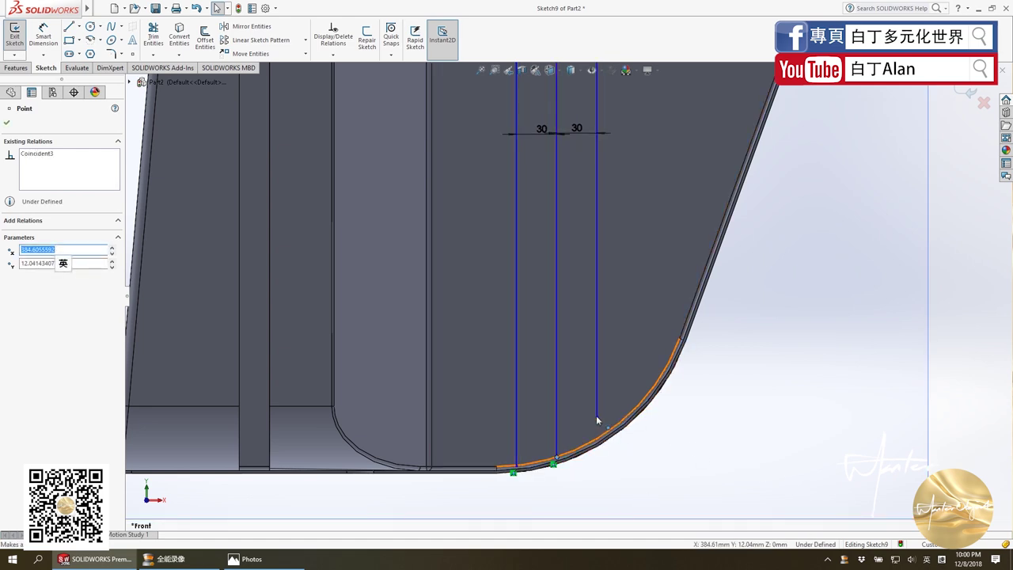
pyautogui.moveTo(597, 434); pyautogui.dragTo(597, 437)
pyautogui.scroll(2, 596, 441)
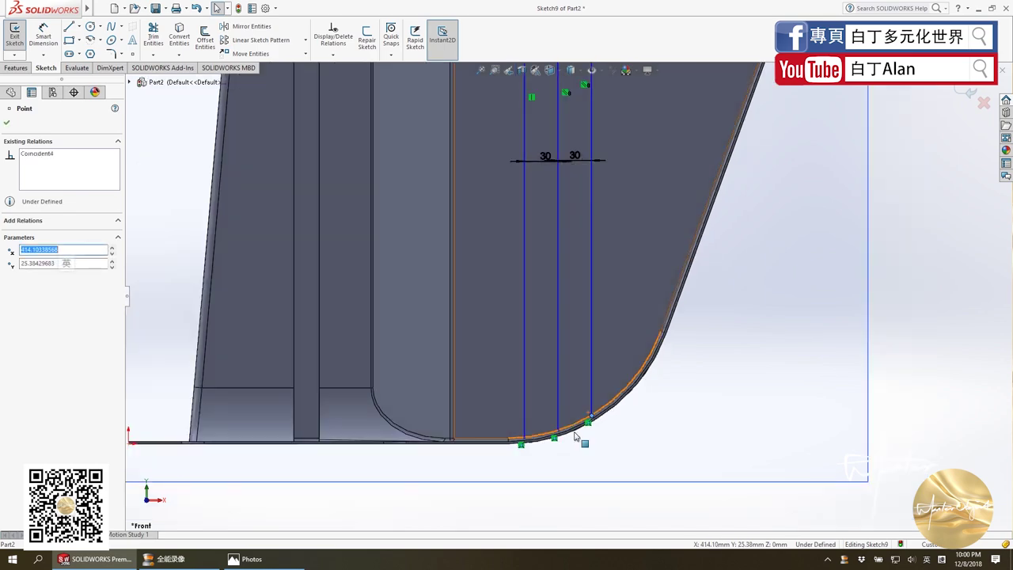
pyautogui.scroll(2, 596, 380)
pyautogui.scroll(2, 596, 328)
pyautogui.scroll(2, 617, 300)
pyautogui.scroll(-3, 608, 140)
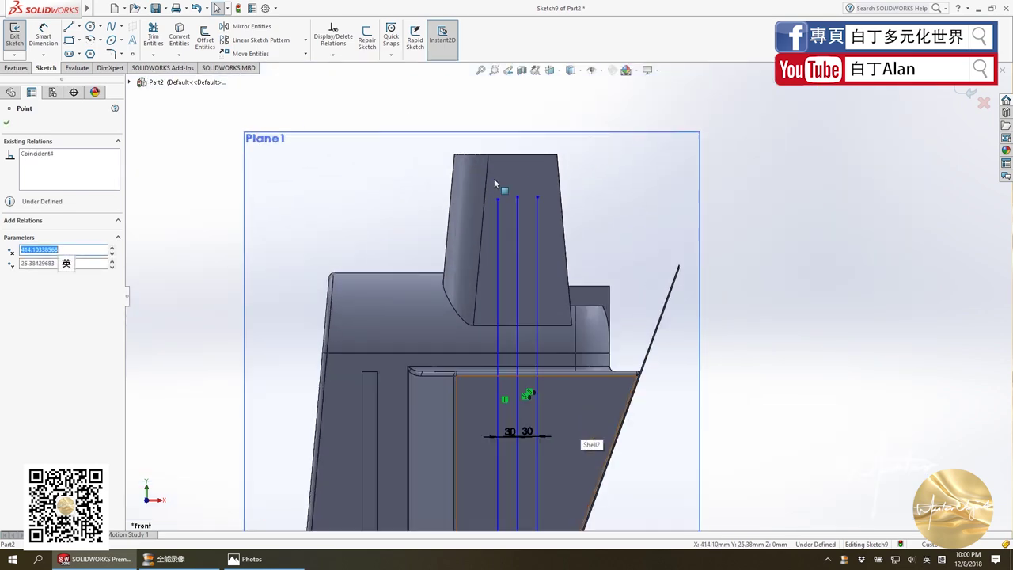
# Dimension the left rib line 60 mm from the housing's left edge.
pyautogui.click(499, 230)
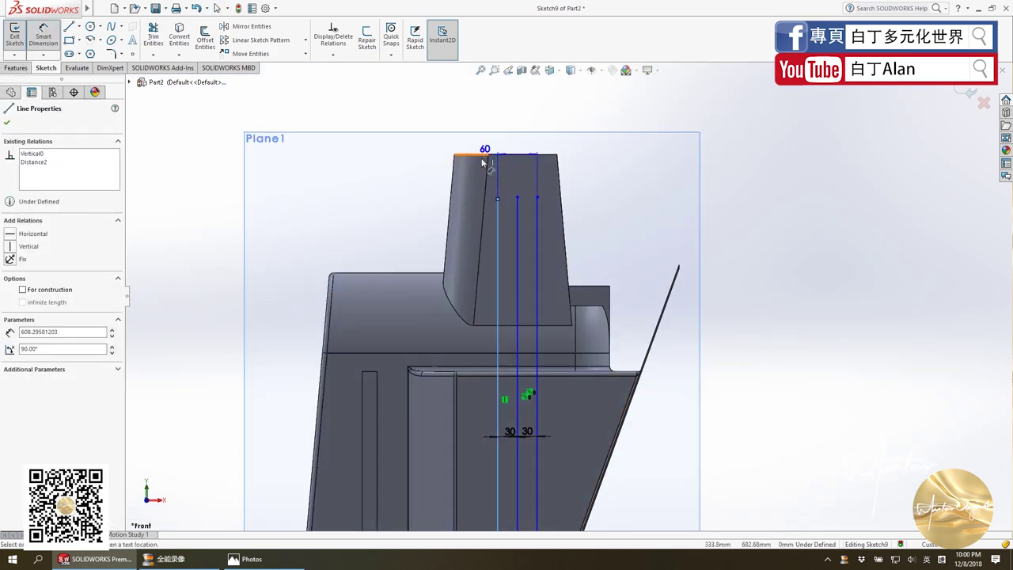
pyautogui.click(456, 435)
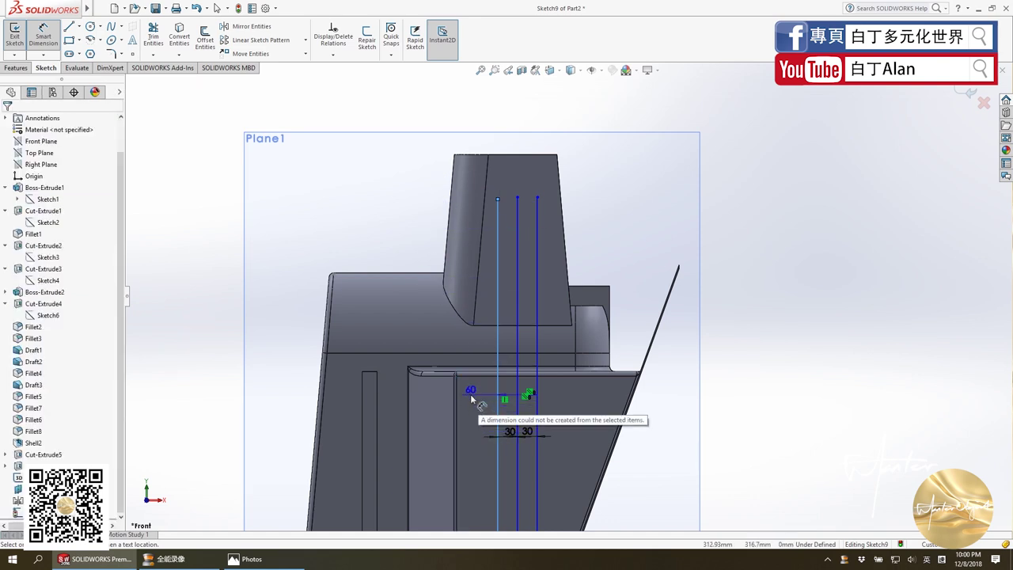
pyautogui.click(470, 396)
pyautogui.click(566, 295)
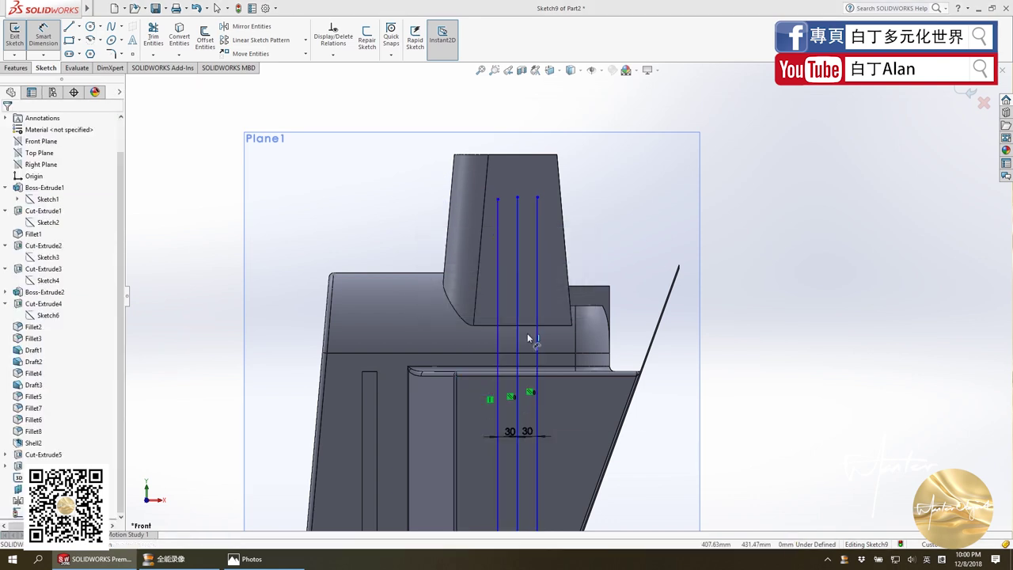
pyautogui.click(496, 394)
pyautogui.click(457, 402)
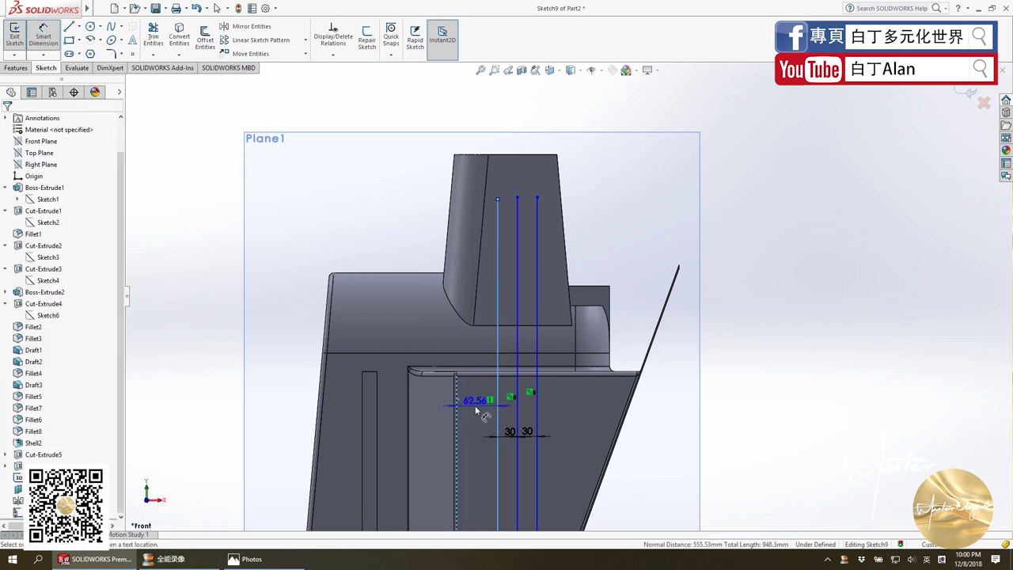
pyautogui.click(475, 410)
pyautogui.press('Return')
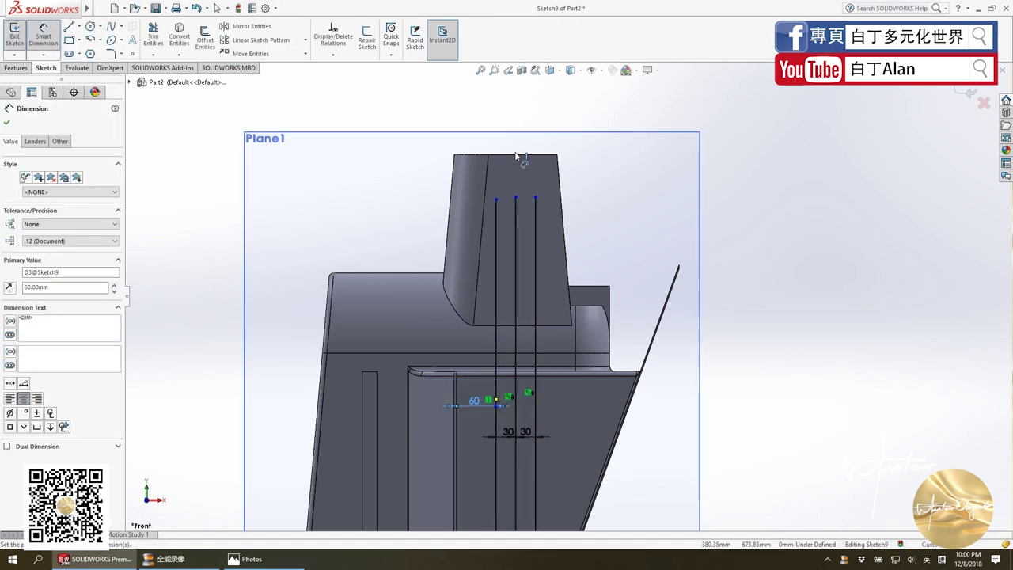
# Make the three lines' top endpoints level with a Horizontal relation.
pyautogui.click(515, 198)
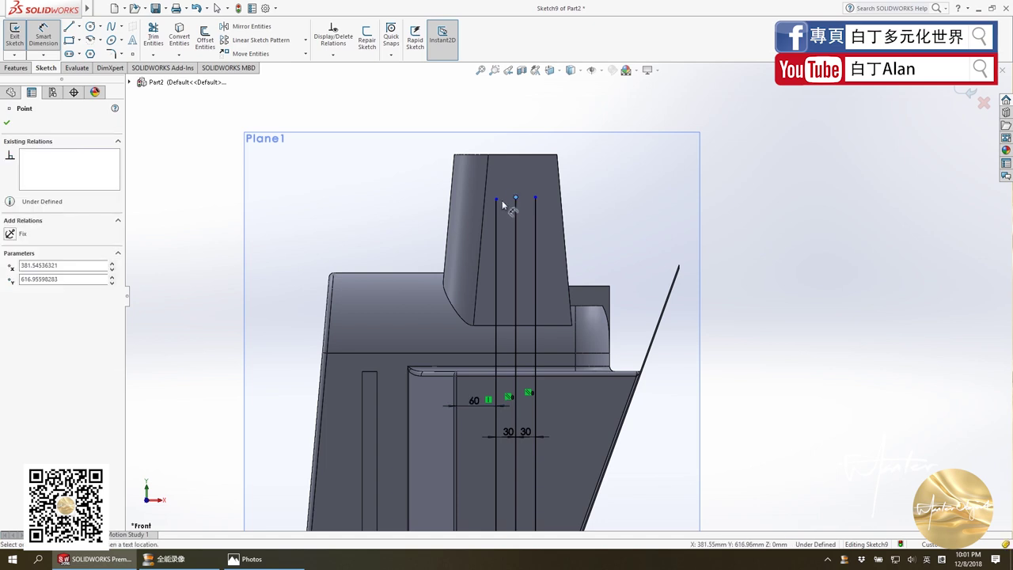
pyautogui.click(496, 201)
pyautogui.press('Escape')
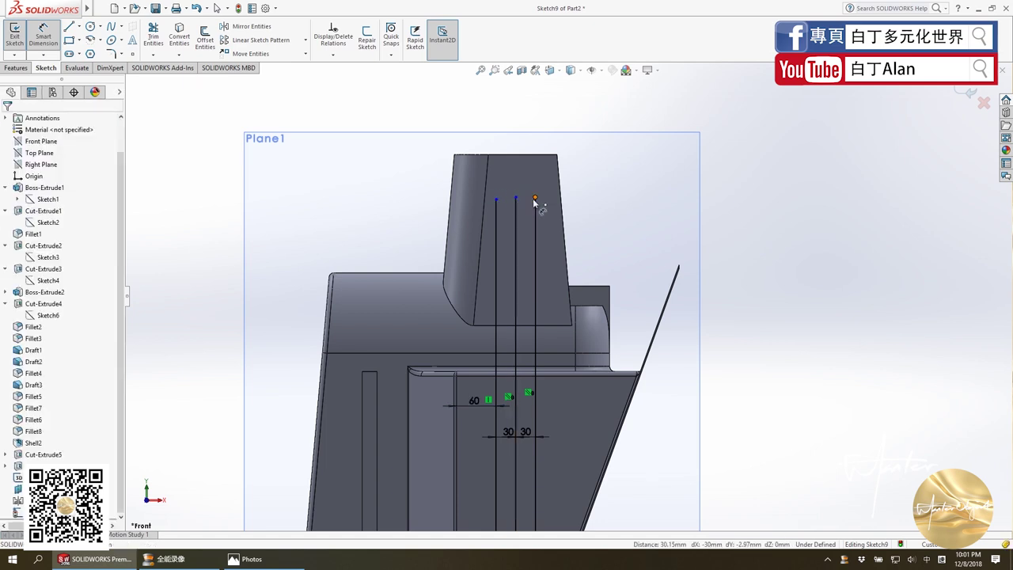
pyautogui.click(535, 199)
pyautogui.click(497, 199)
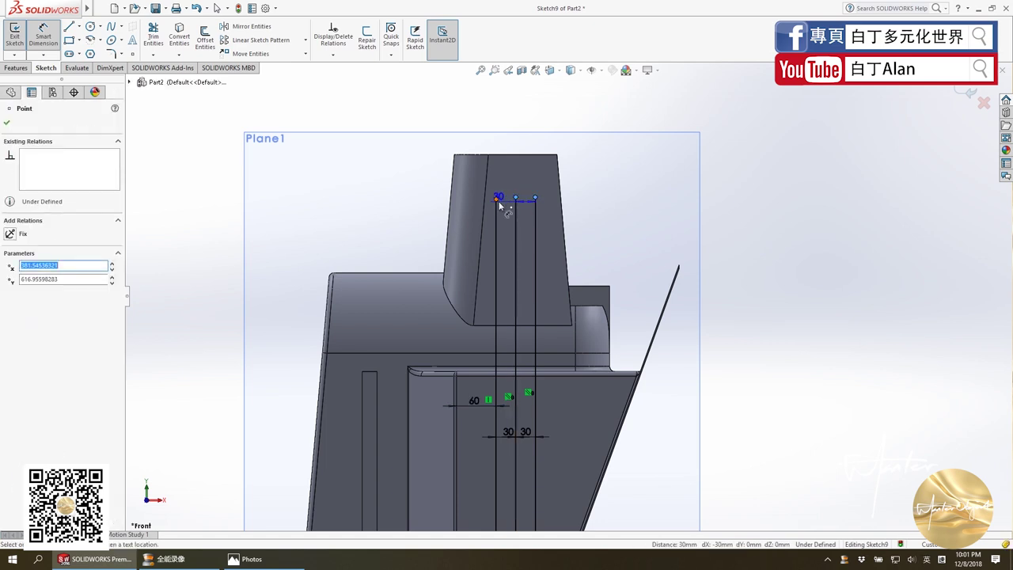
pyautogui.press('Escape')
pyautogui.click(515, 197)
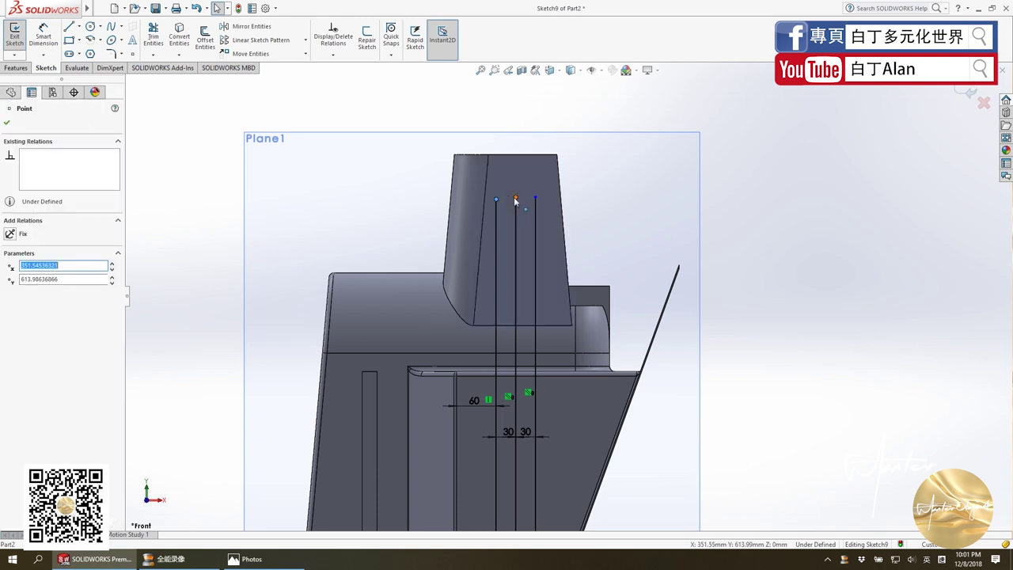
pyautogui.keyDown('ctrl'); pyautogui.click(535, 197); pyautogui.keyUp('ctrl')
pyautogui.click(535, 197)
pyautogui.keyDown('ctrl'); pyautogui.click(535, 197); pyautogui.keyUp('ctrl')
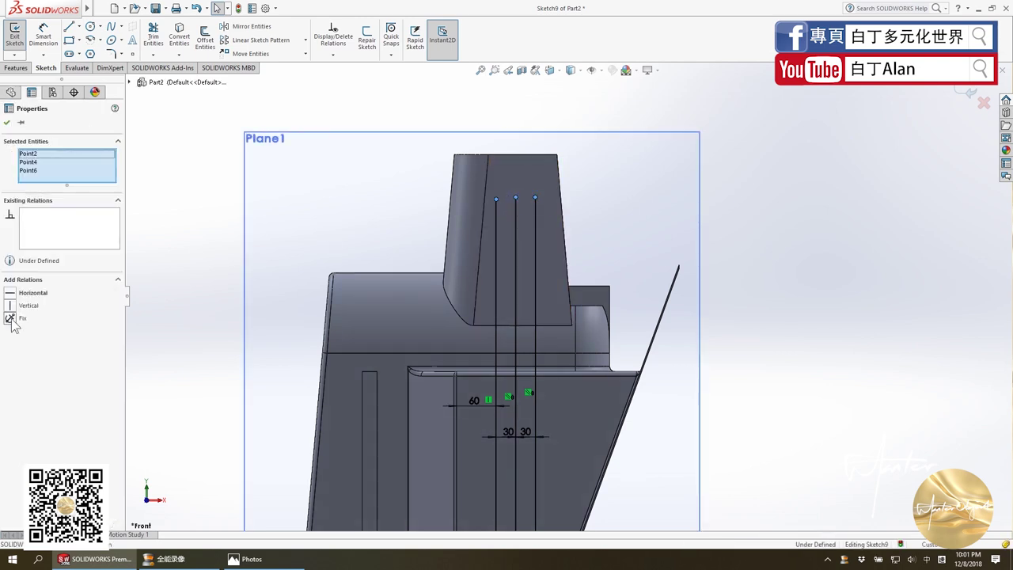
pyautogui.click(157, 276)
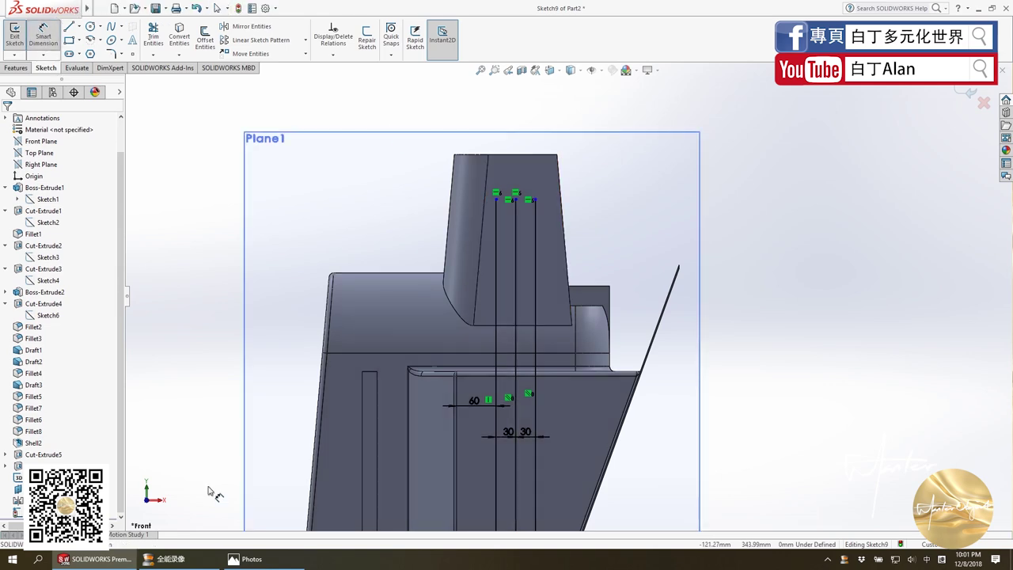
pyautogui.click(245, 559)
pyautogui.click(245, 558)
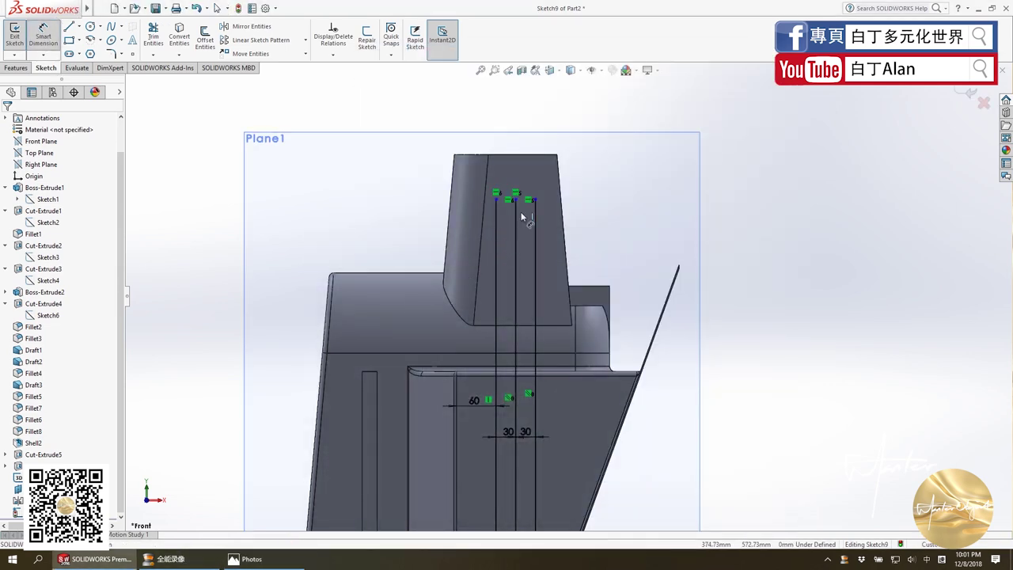
# Dimension a top endpoint 50 mm below the housing's top edge.
pyautogui.click(536, 201)
pyautogui.click(537, 156)
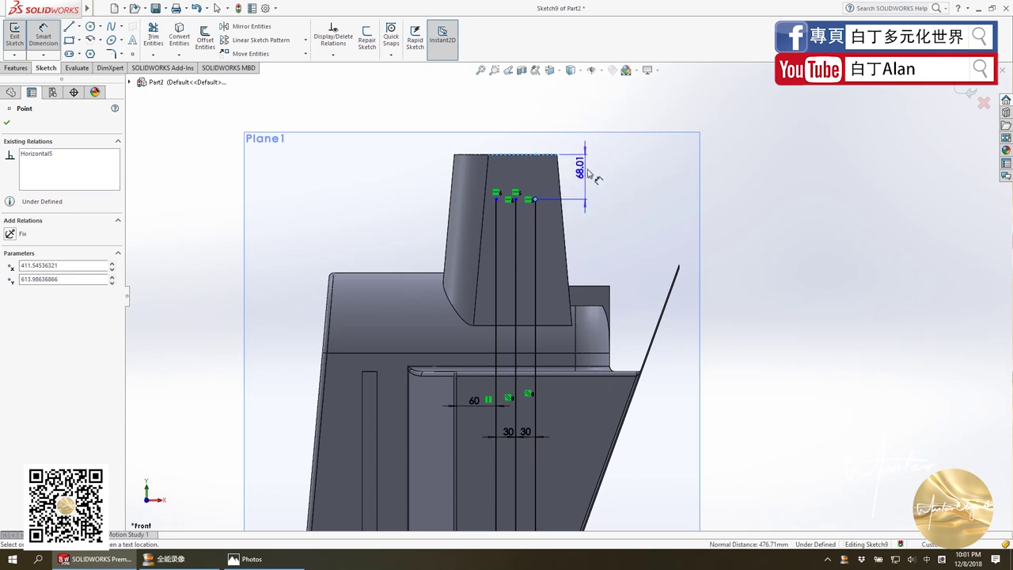
pyautogui.click(588, 170)
pyautogui.write('50')
pyautogui.press('Return')
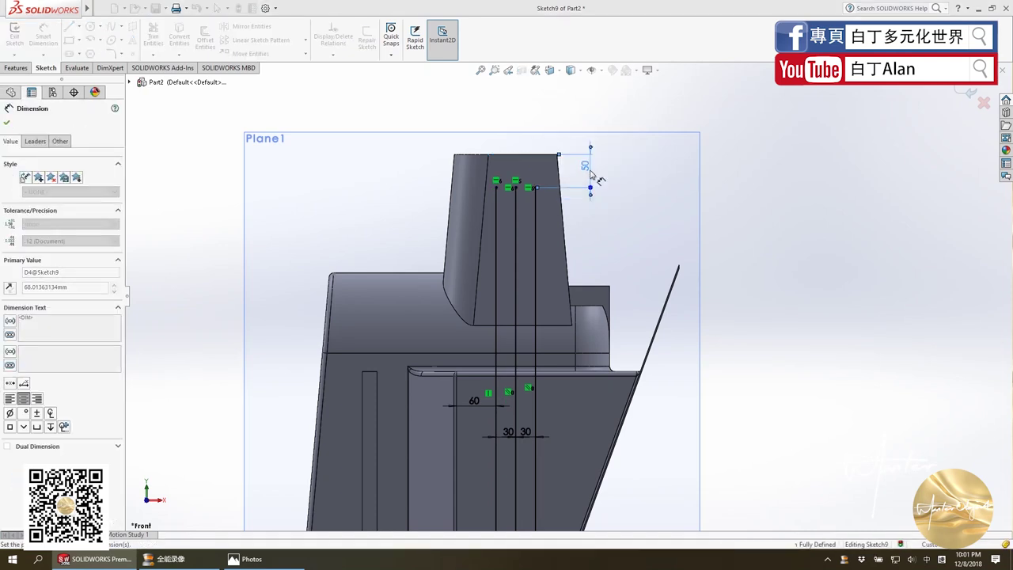
pyautogui.press('Escape')
pyautogui.click(16, 68)
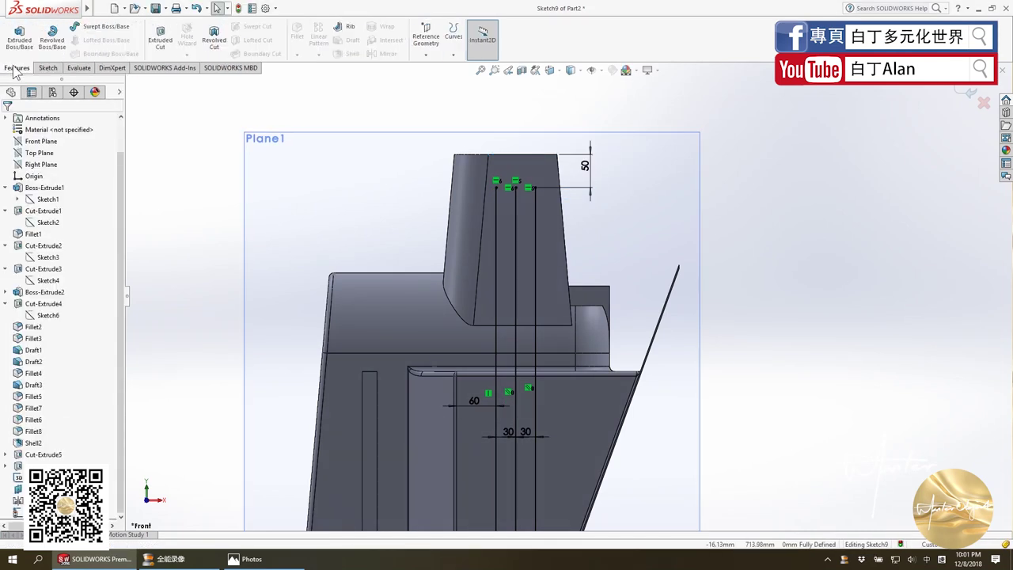
pyautogui.click(453, 53)
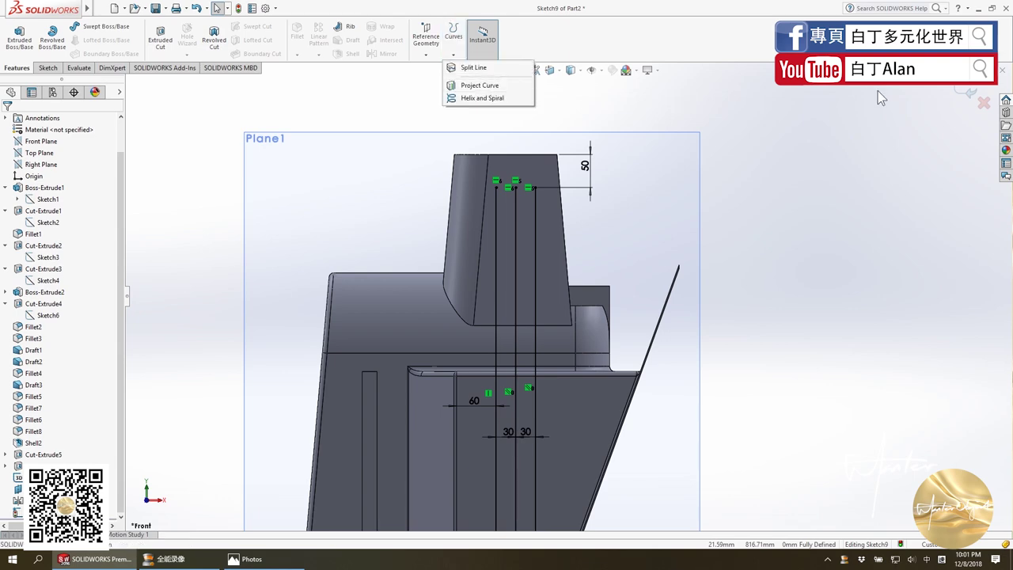
pyautogui.click(500, 93)
pyautogui.moveTo(558, 332)
pyautogui.mouseDown(button='middle')
pyautogui.moveTo(527, 138)
pyautogui.moveTo(486, 317)
pyautogui.moveTo(499, 307)
pyautogui.moveTo(459, 361)
pyautogui.moveTo(325, 420)
pyautogui.moveTo(433, 341)
pyautogui.mouseUp(button='middle')
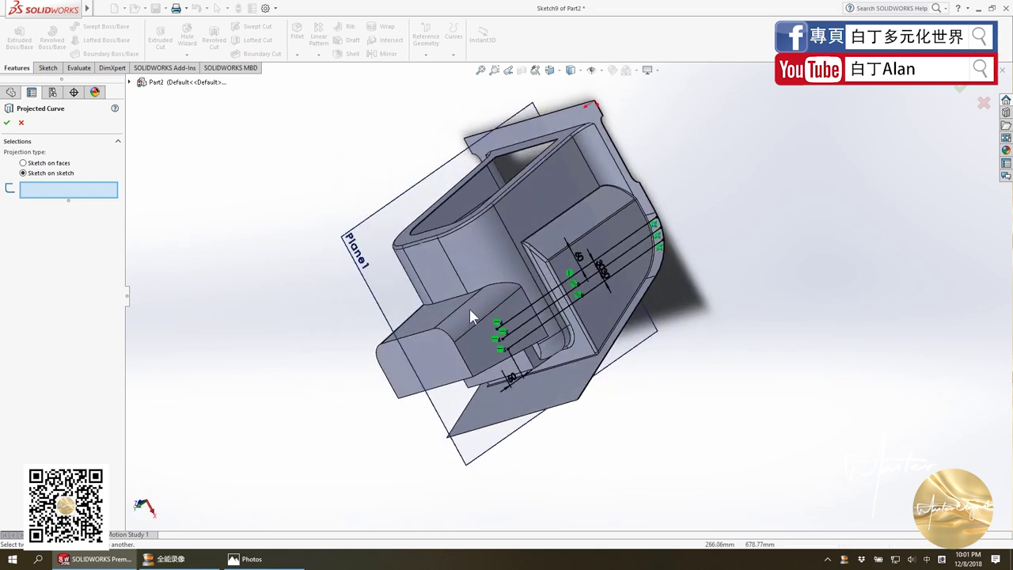
pyautogui.click(34, 164)
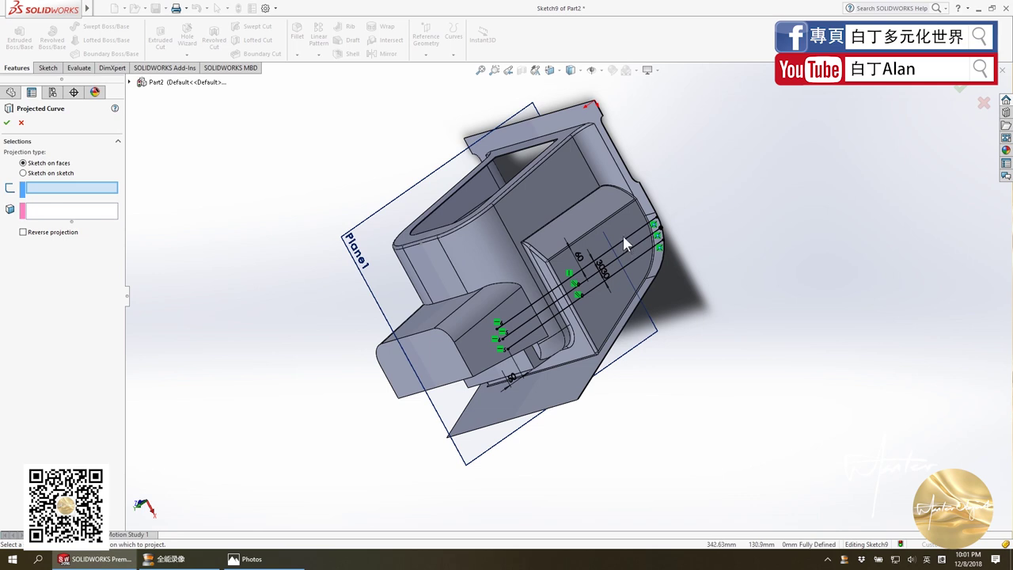
pyautogui.click(24, 173)
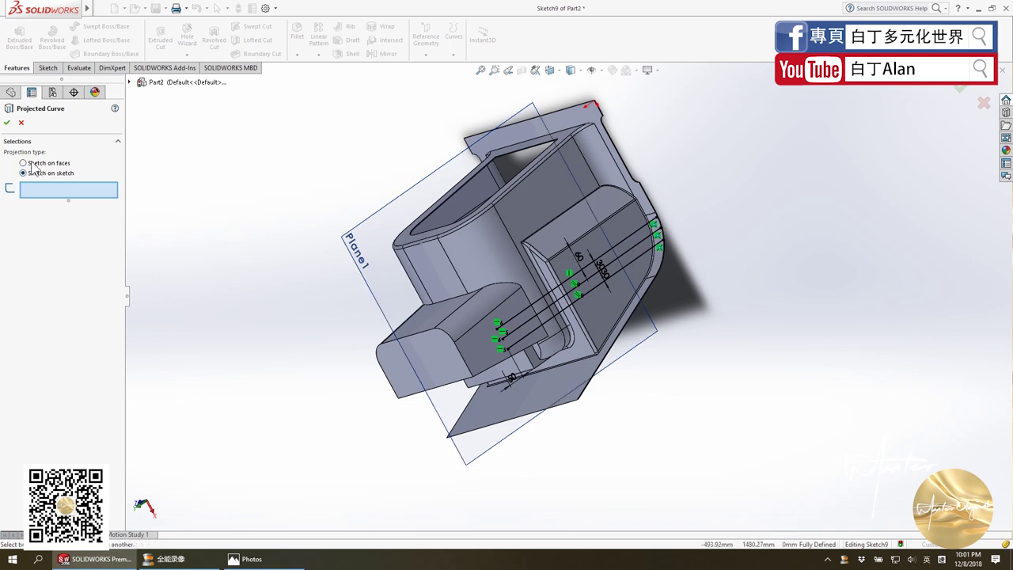
pyautogui.click(33, 164)
pyautogui.click(76, 216)
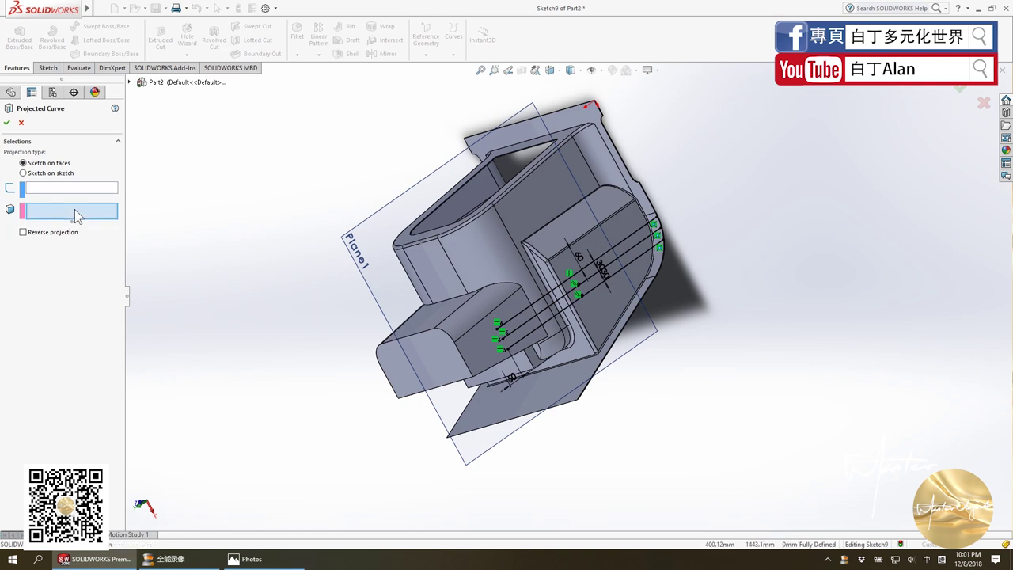
pyautogui.click(47, 174)
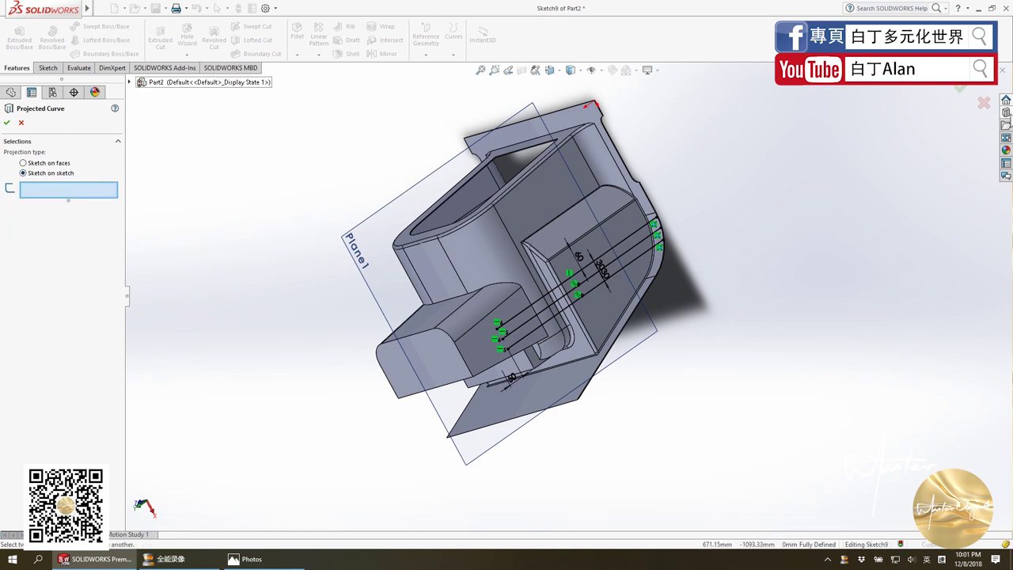
pyautogui.click(140, 84)
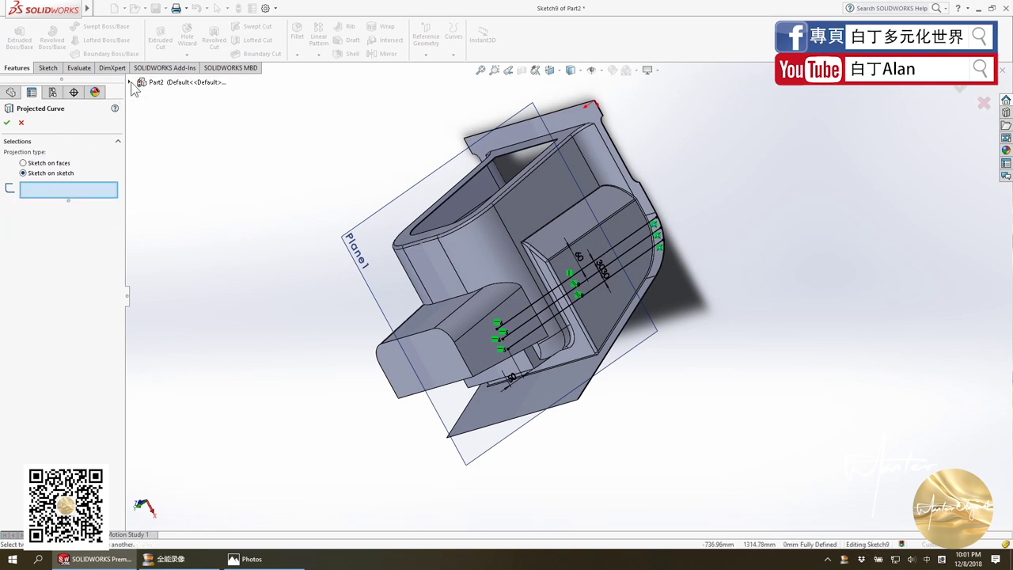
pyautogui.click(43, 164)
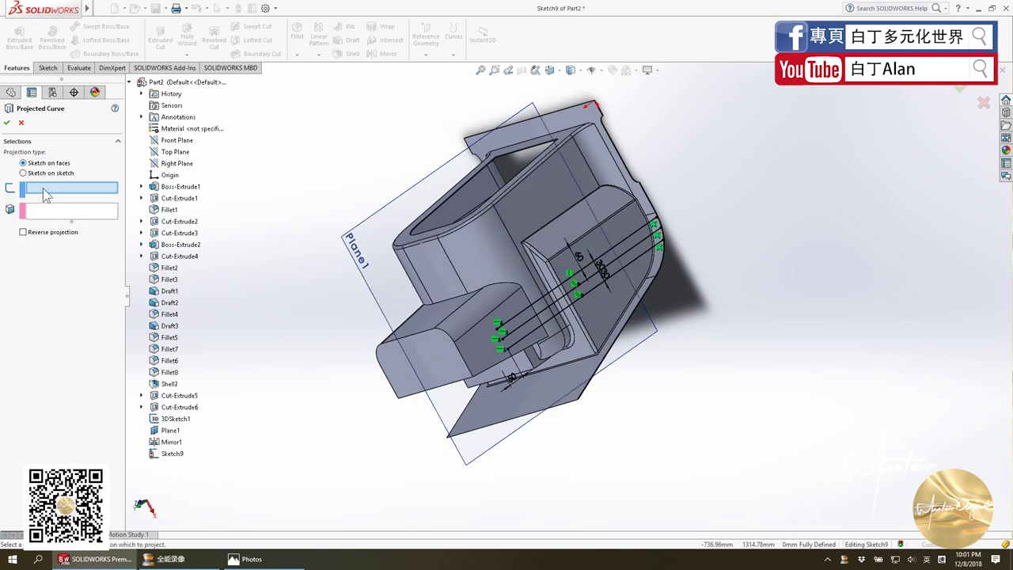
pyautogui.click(171, 453)
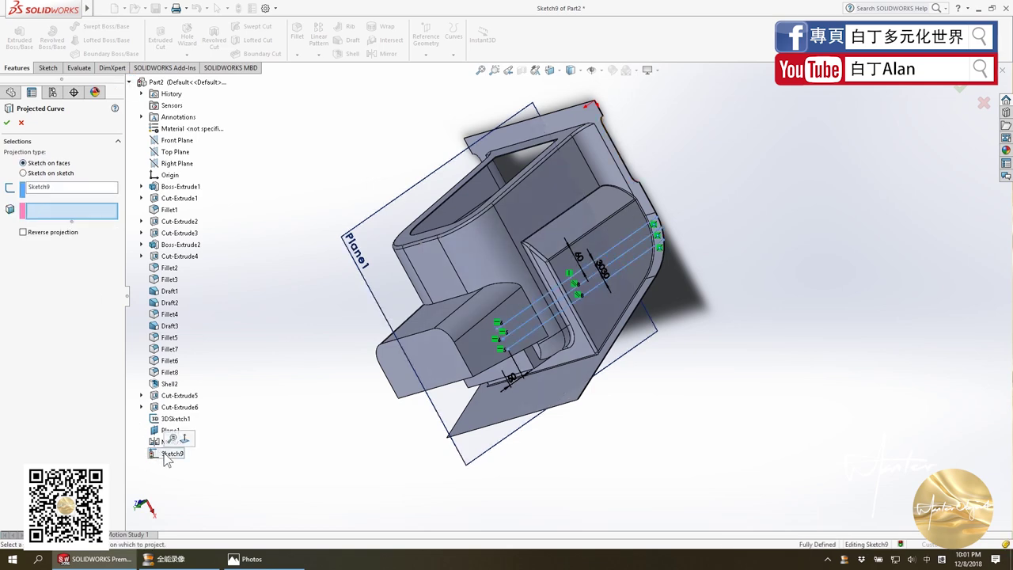
pyautogui.click(567, 258)
pyautogui.scroll(-3, 564, 278)
pyautogui.scroll(-3, 564, 278)
pyautogui.click(543, 279)
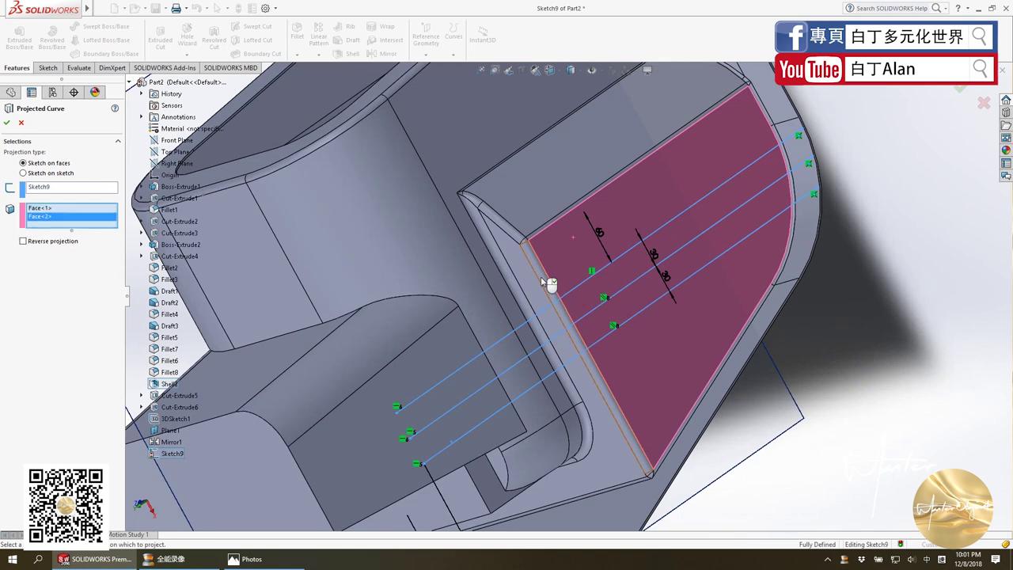
pyautogui.click(530, 290)
pyautogui.click(516, 292)
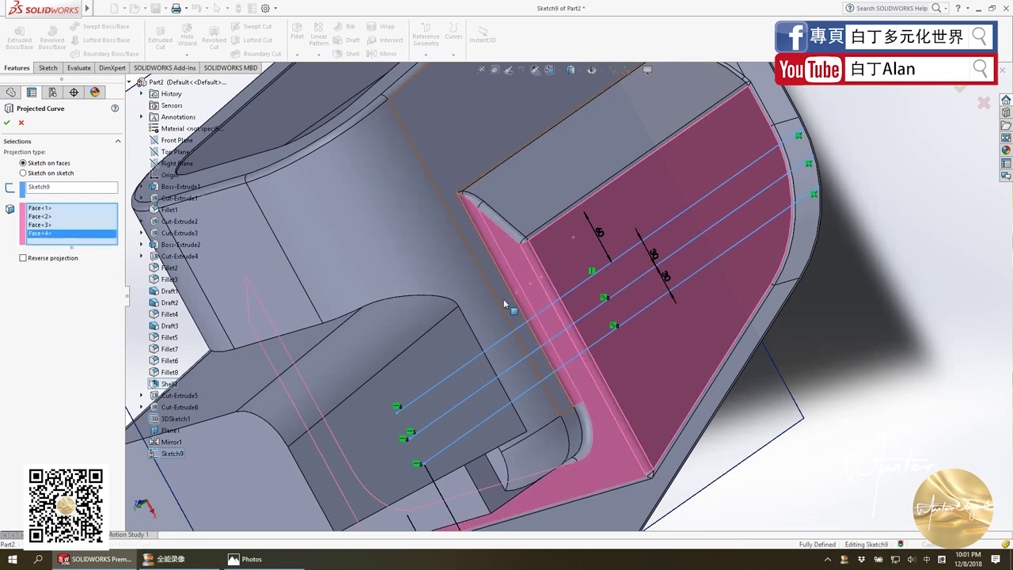
pyautogui.click(503, 298)
pyautogui.click(483, 311)
pyautogui.click(436, 356)
pyautogui.moveTo(436, 355)
pyautogui.mouseDown(button='middle')
pyautogui.moveTo(441, 318)
pyautogui.moveTo(83, 209)
pyautogui.mouseUp(button='middle')
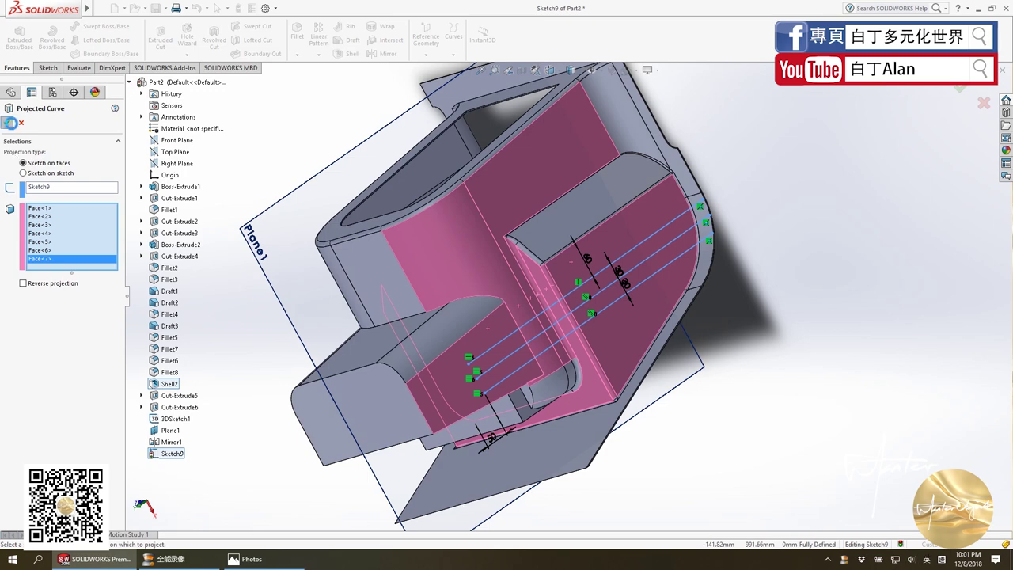
pyautogui.click(8, 123)
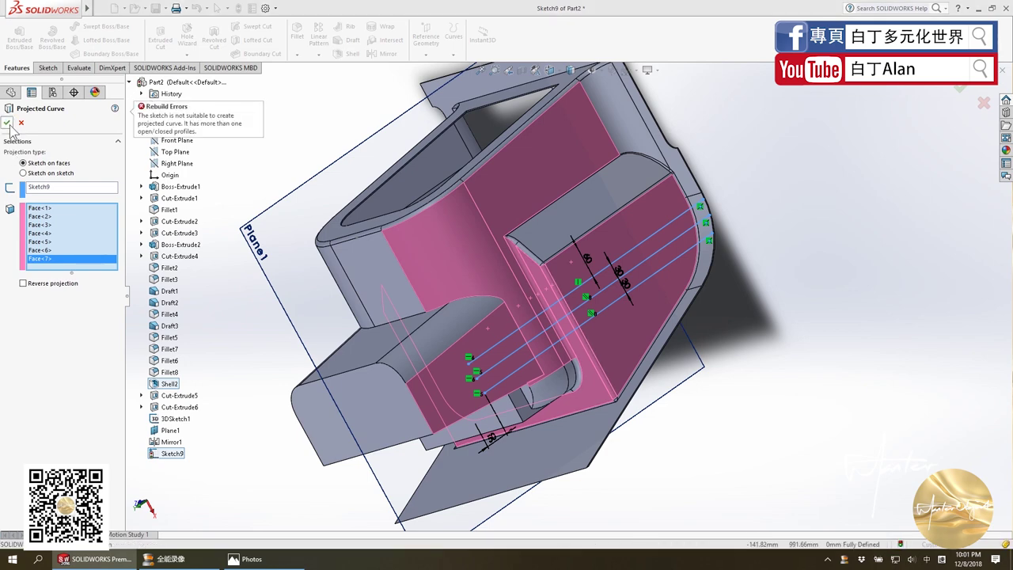
pyautogui.click(7, 123)
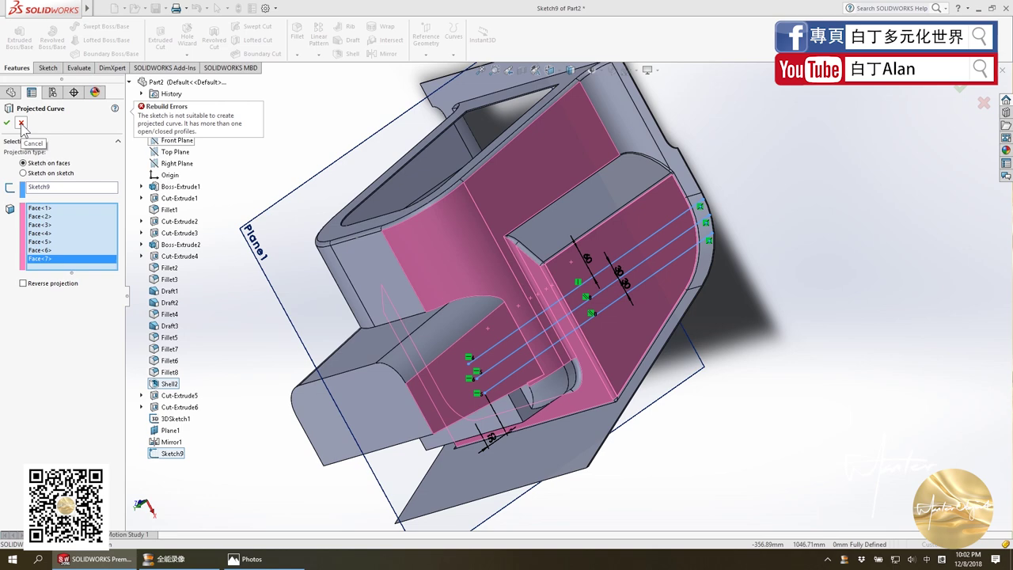
pyautogui.click(21, 124)
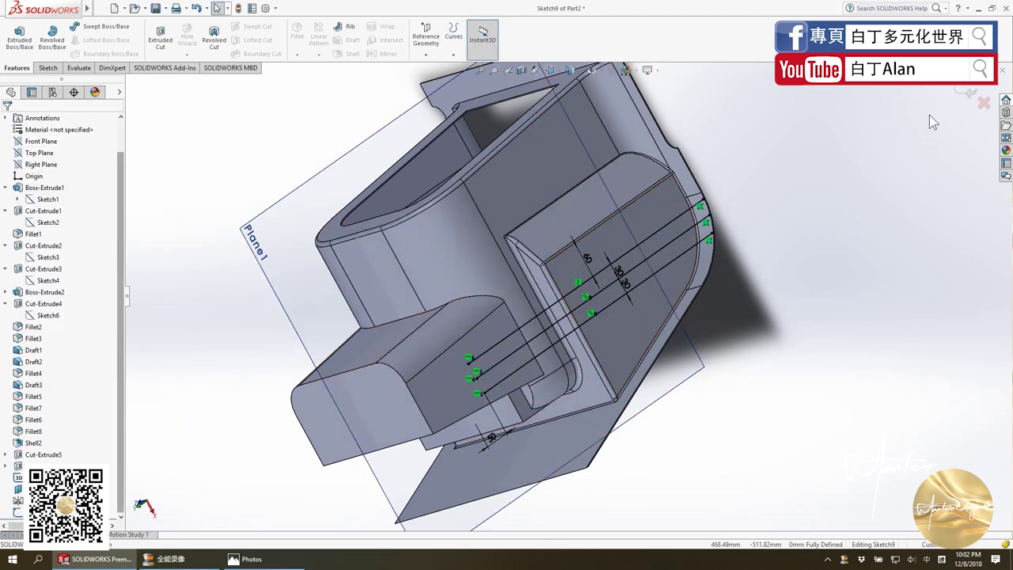
# Reopen Sketch9, delete two parallel lines and their dimensions, keeping only the line 60 mm from the edge.
pyautogui.click(968, 94)
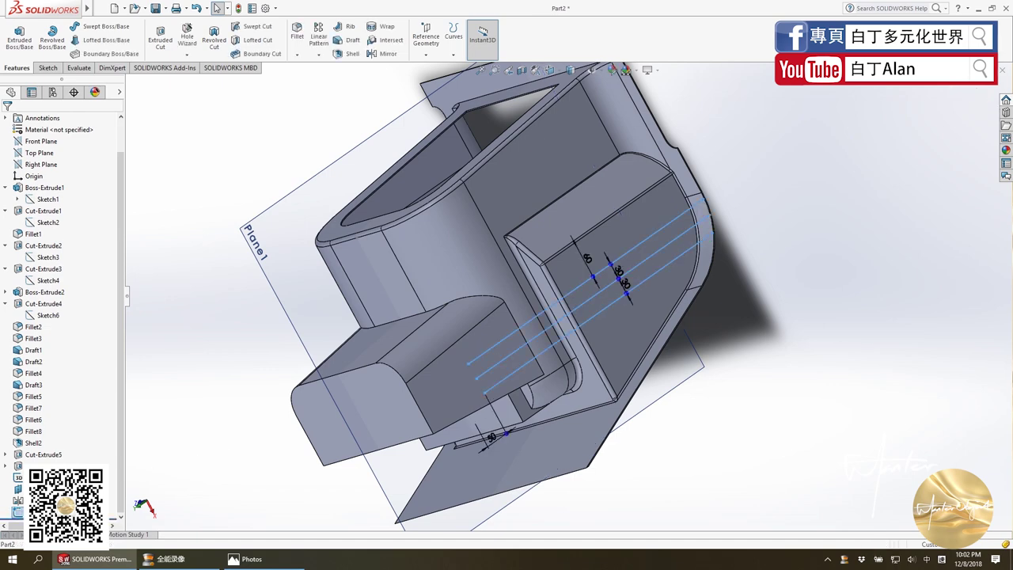
pyautogui.rightClick(36, 512)
pyautogui.click(47, 346)
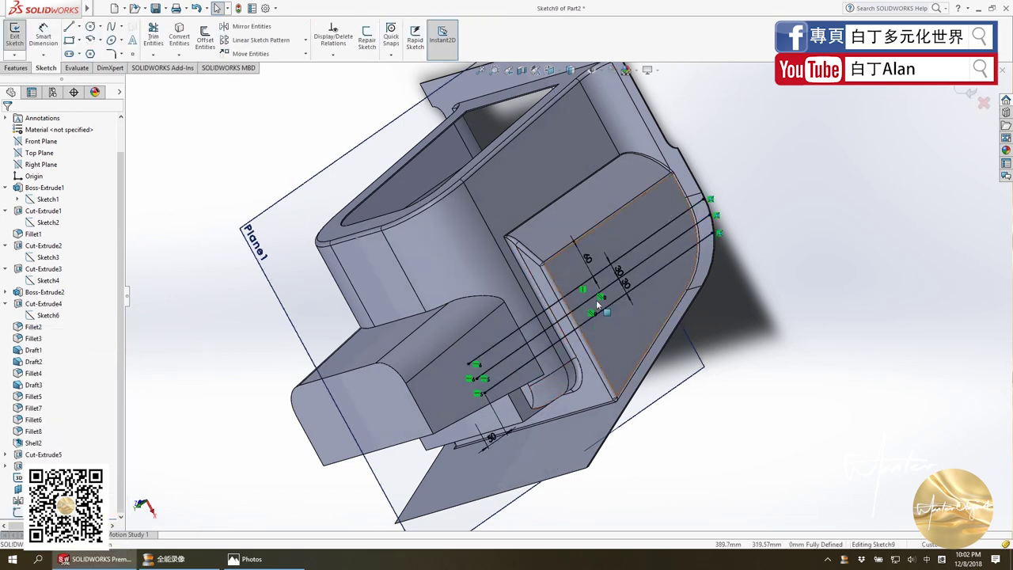
pyautogui.moveTo(763, 287); pyautogui.dragTo(706, 224)
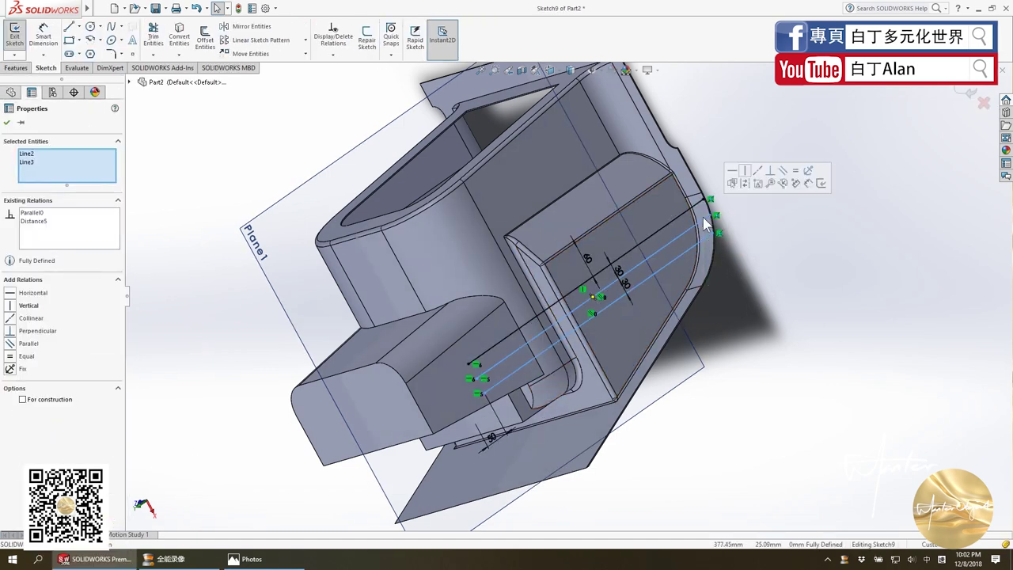
pyautogui.press('Delete')
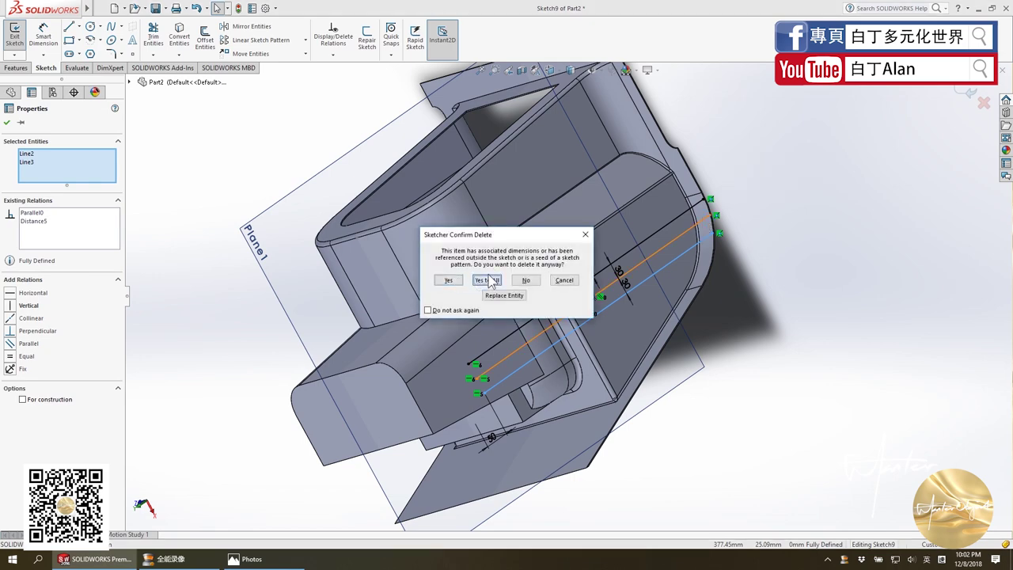
pyautogui.click(488, 280)
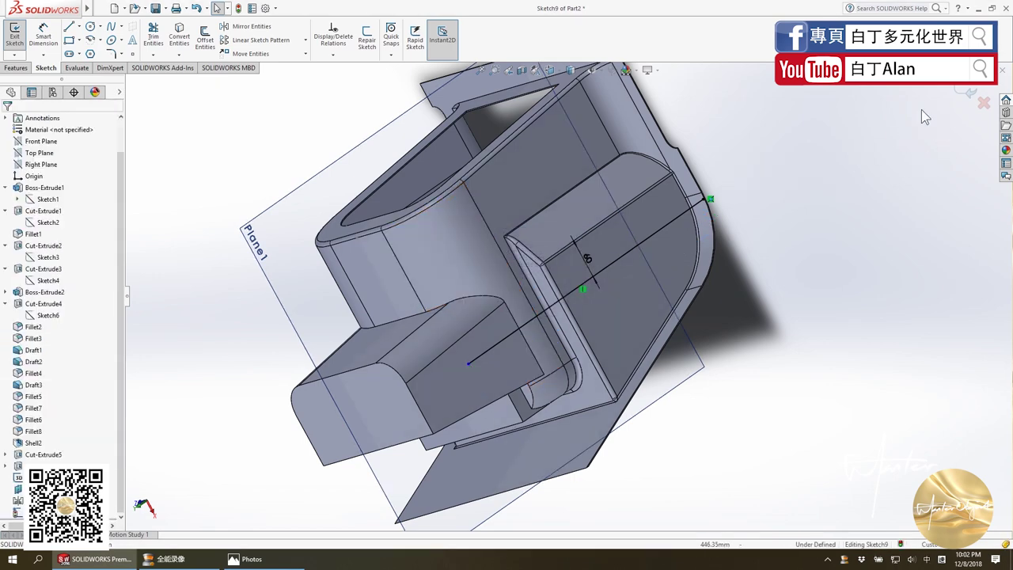
pyautogui.click(965, 92)
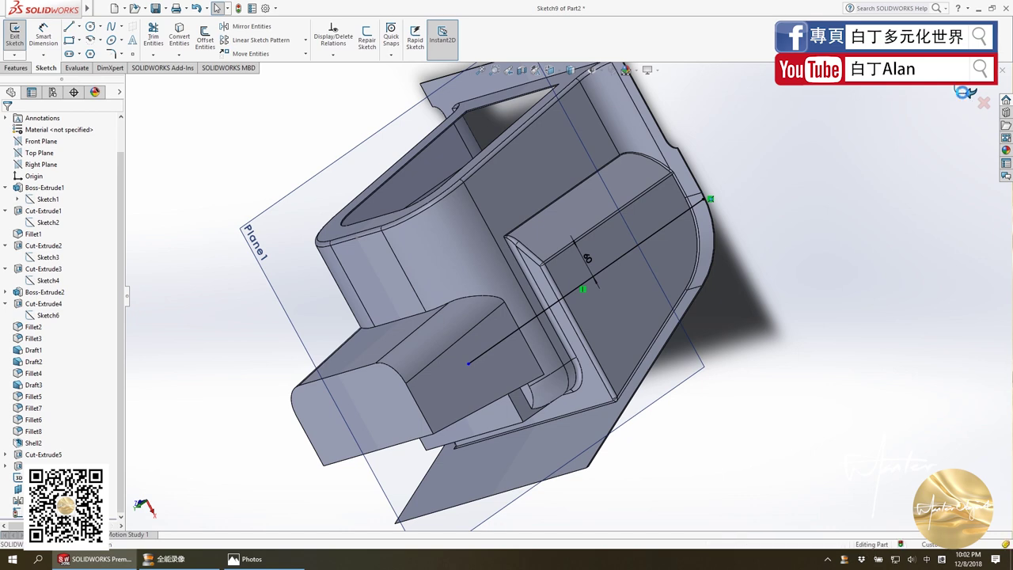
# Project the Sketch9 line onto the seven curved and flat housing faces as Curve3.
pyautogui.click(453, 54)
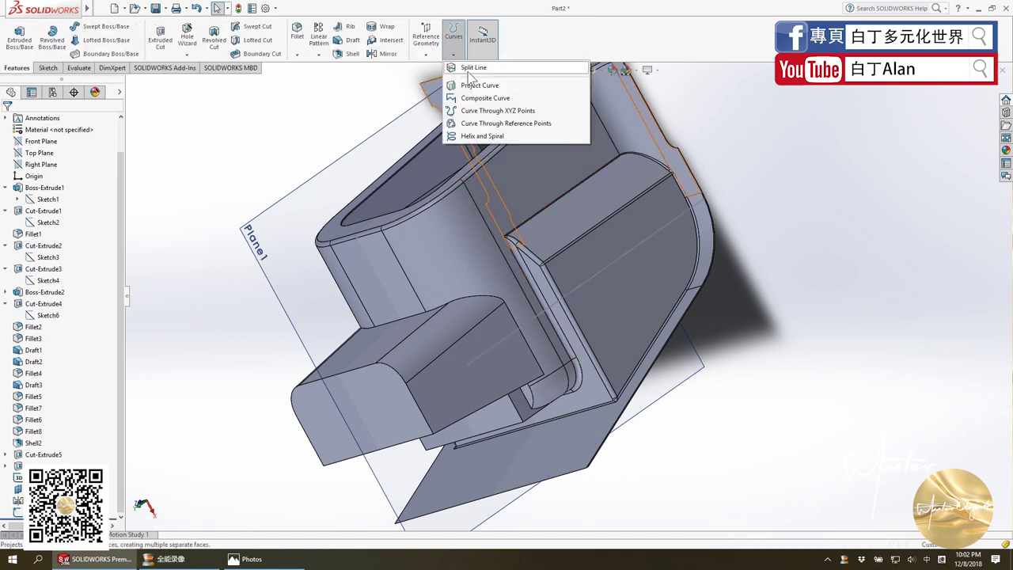
pyautogui.click(609, 82)
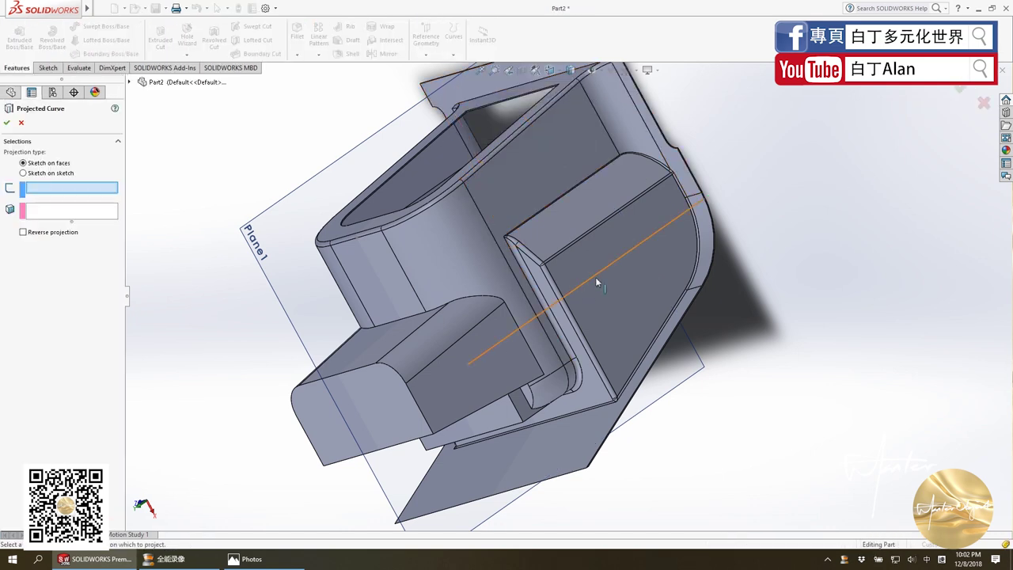
pyautogui.click(597, 282)
pyautogui.click(588, 324)
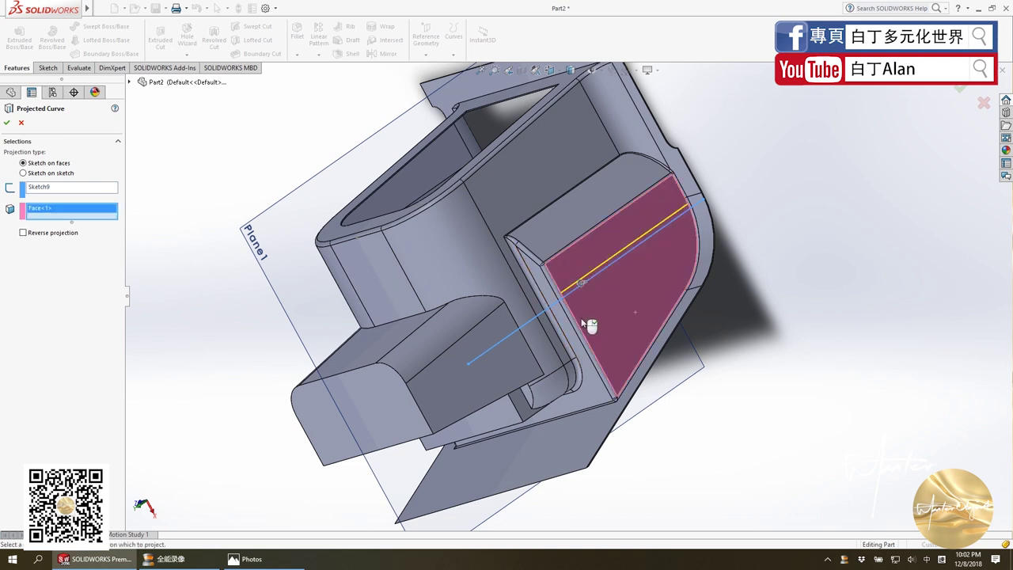
pyautogui.click(577, 324)
pyautogui.click(563, 323)
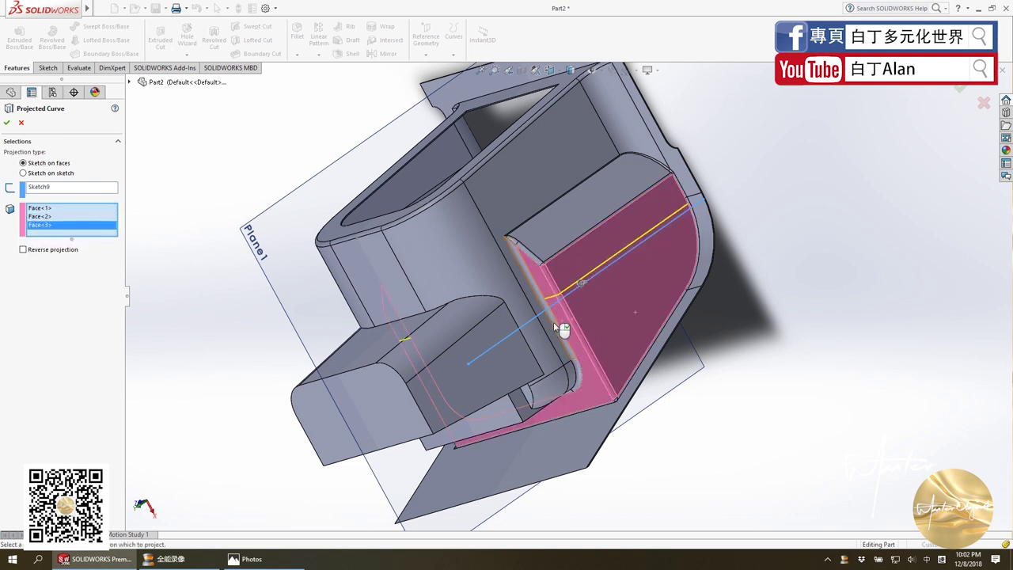
pyautogui.click(550, 325)
pyautogui.click(547, 325)
pyautogui.click(540, 339)
pyautogui.click(507, 354)
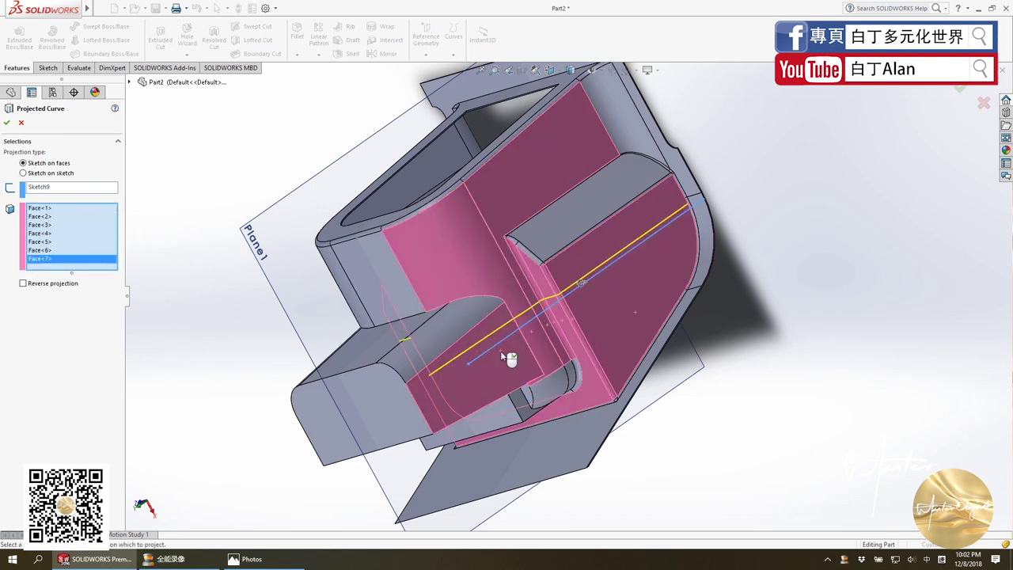
pyautogui.click(7, 122)
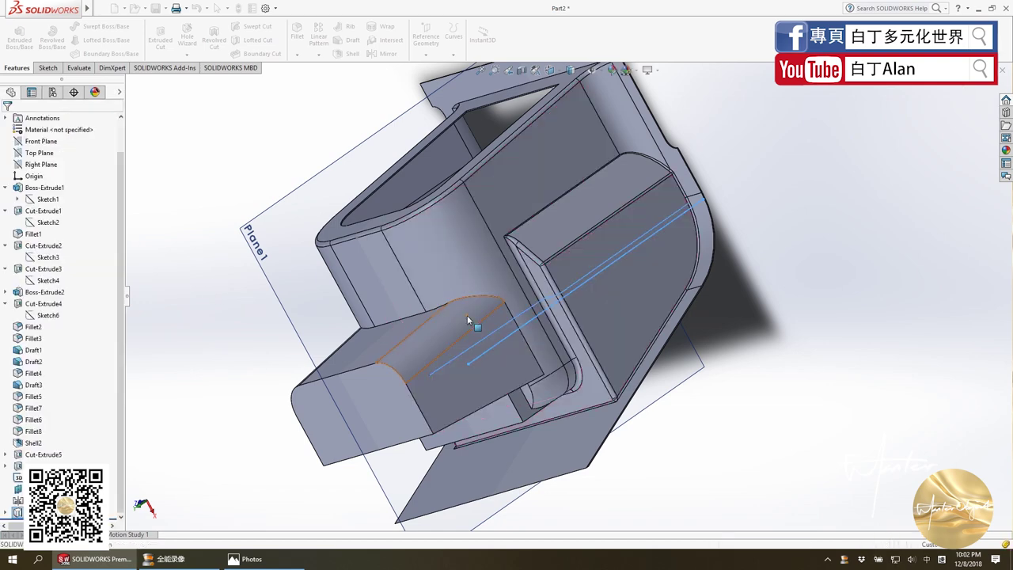
# Orbit and zoom around the housing, selecting Curve3 to inspect its path.
pyautogui.moveTo(466, 315); pyautogui.dragTo(625, 333, button='middle')
pyautogui.scroll(-3, 625, 332)
pyautogui.moveTo(572, 268)
pyautogui.mouseDown(button='middle')
pyautogui.moveTo(593, 245)
pyautogui.moveTo(321, 465)
pyautogui.mouseUp(button='middle')
pyautogui.scroll(-2, 437, 365)
pyautogui.moveTo(437, 365); pyautogui.dragTo(396, 349, button='middle')
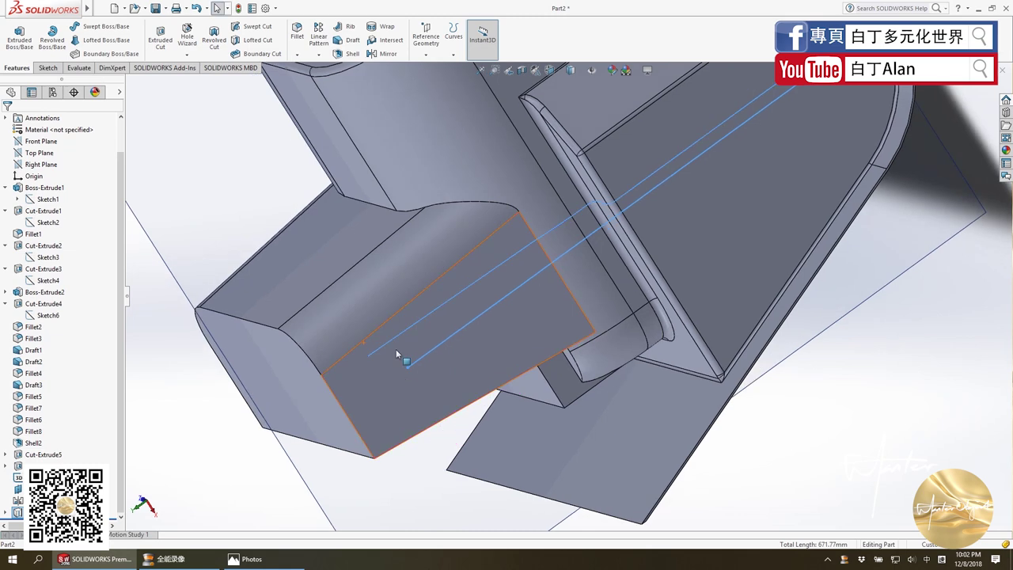
pyautogui.click(396, 347)
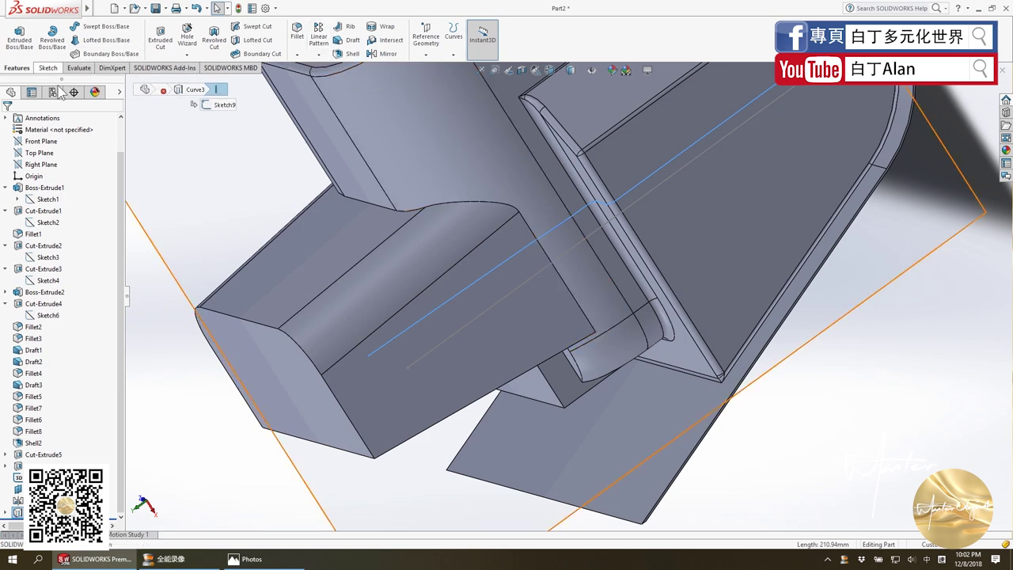
pyautogui.scroll(3, 368, 360)
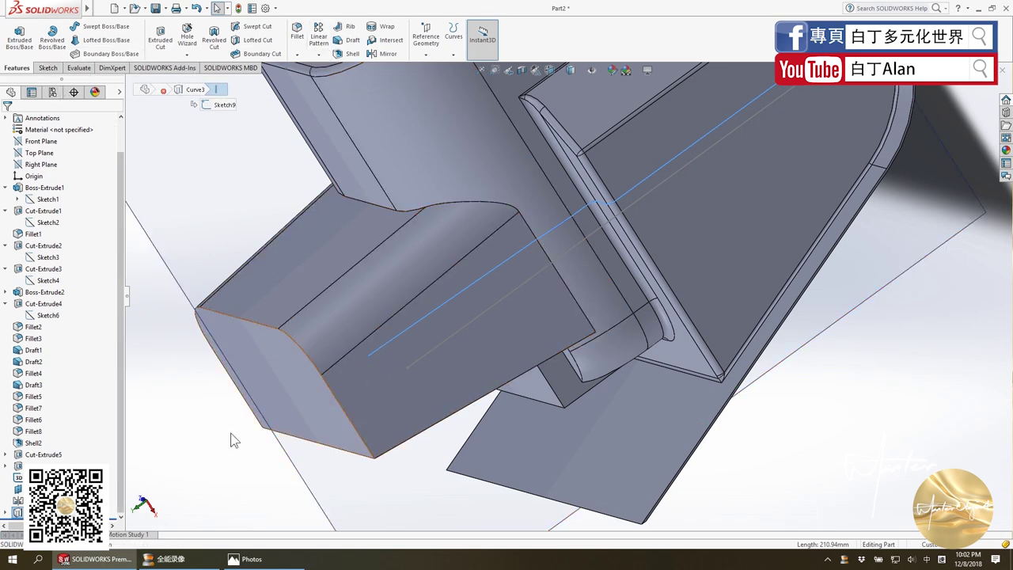
pyautogui.moveTo(368, 360); pyautogui.dragTo(273, 328, button='middle')
pyautogui.scroll(-3, 320, 360)
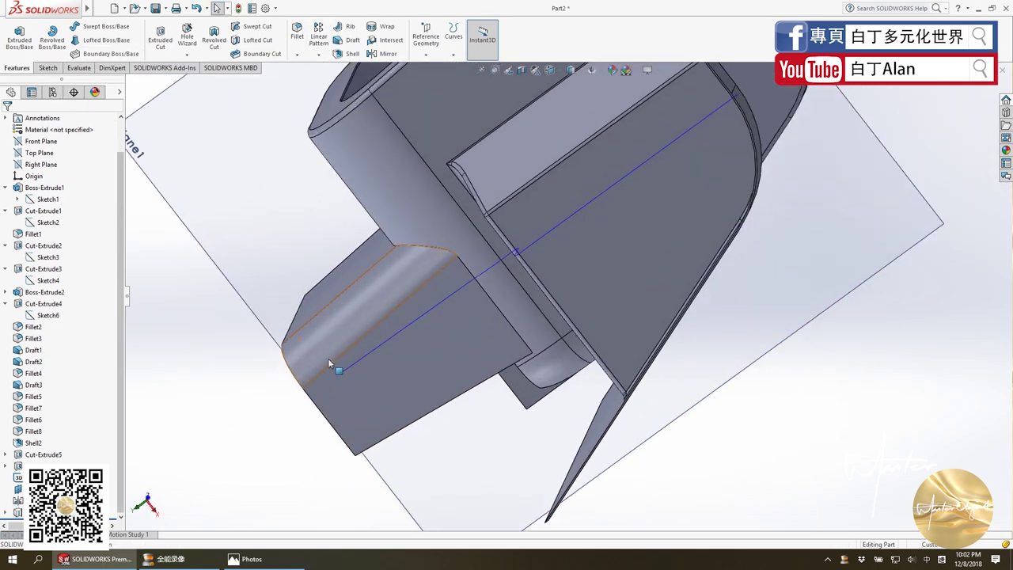
# Abandon a stray sketch and begin a new reference plane with the feature tree shown.
pyautogui.click(49, 68)
pyautogui.click(15, 33)
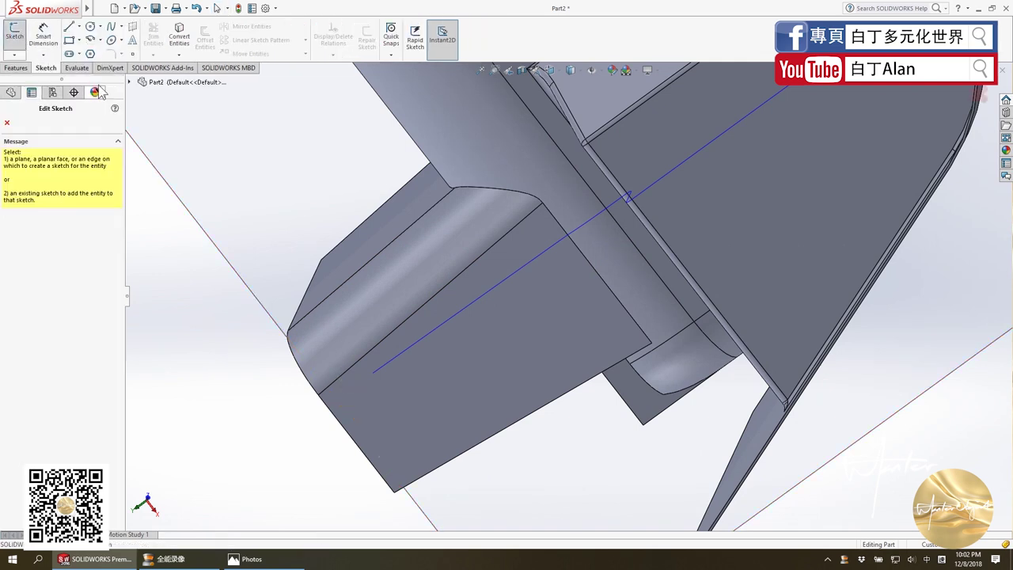
pyautogui.click(7, 125)
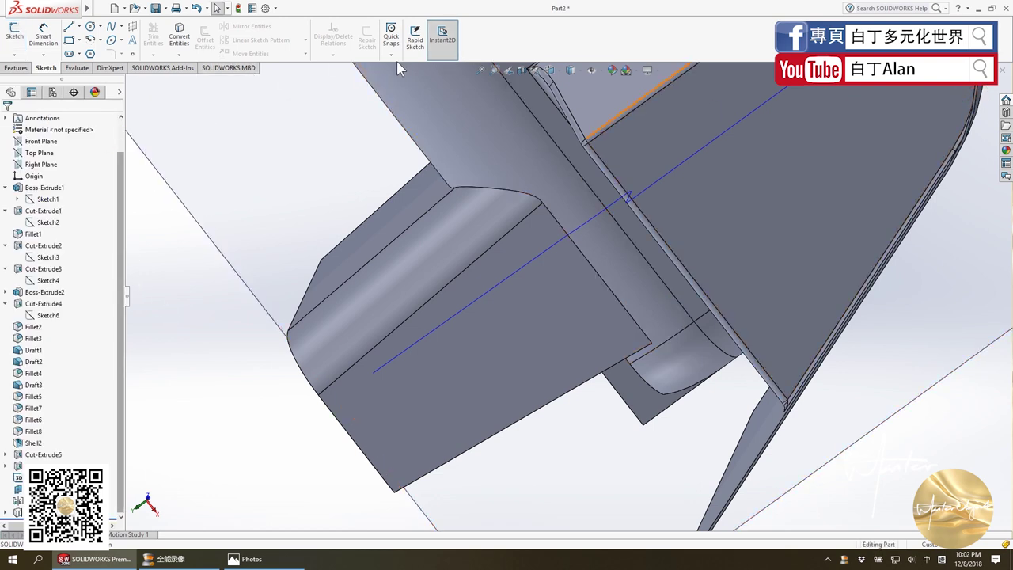
pyautogui.click(14, 69)
pyautogui.click(426, 36)
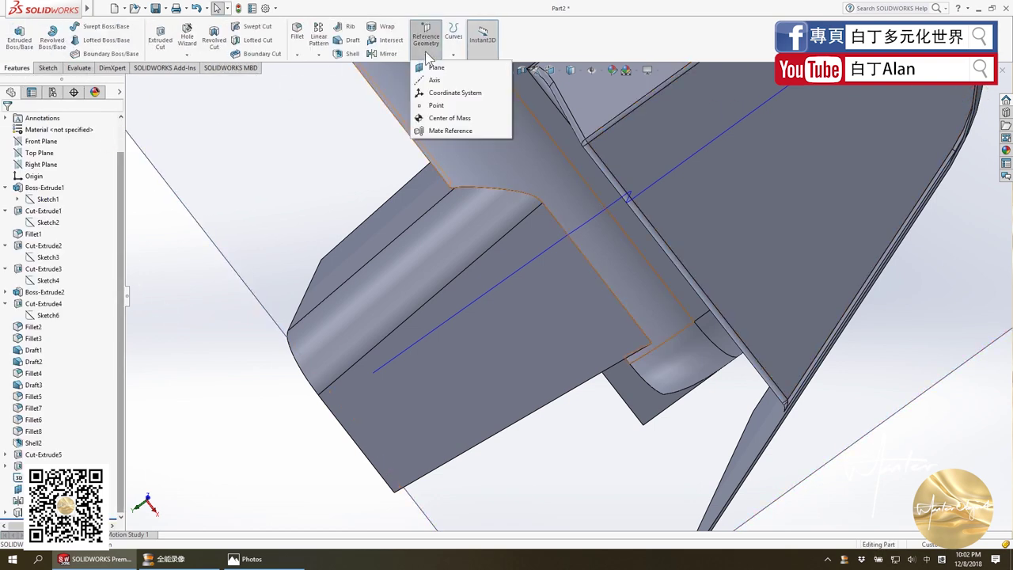
pyautogui.click(421, 69)
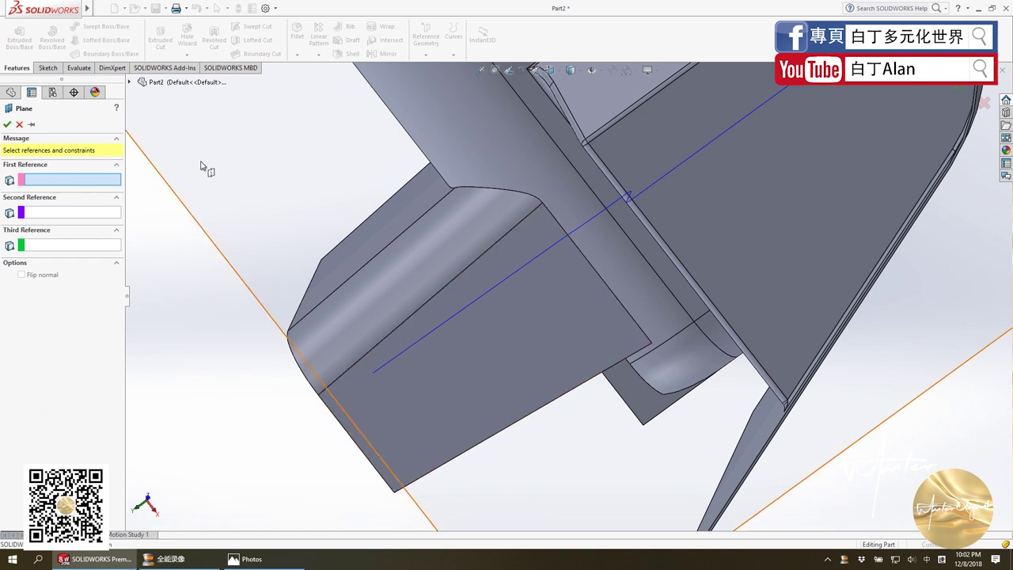
pyautogui.click(132, 82)
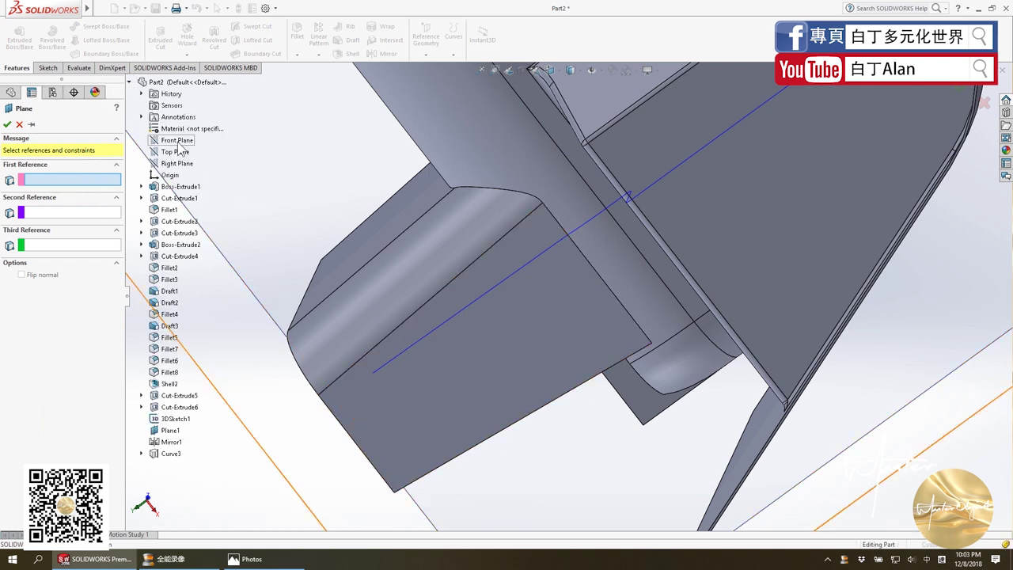
pyautogui.press('f')
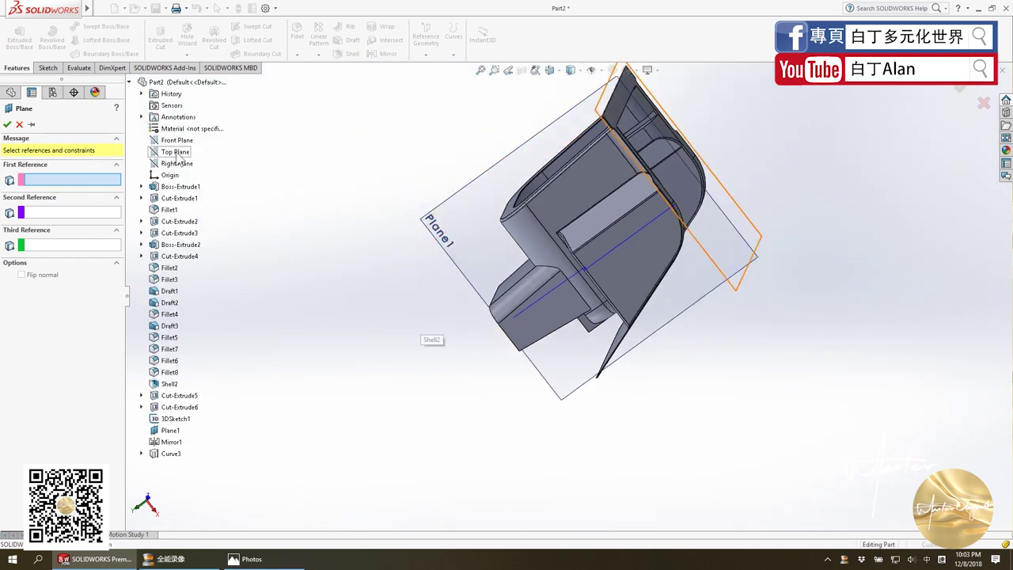
# Define the plane parallel to Top Plane through the projected curve's end point.
pyautogui.click(175, 152)
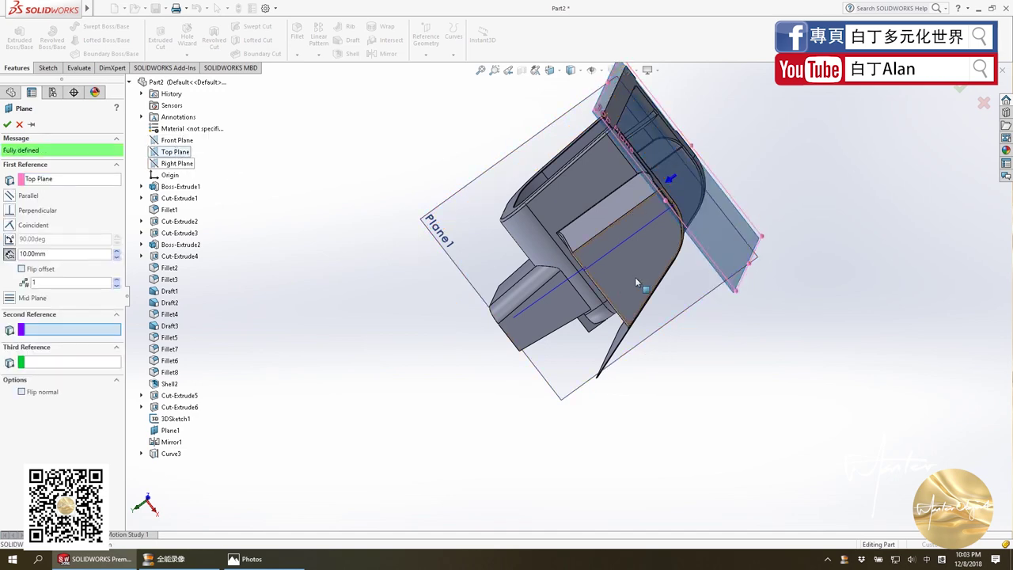
pyautogui.scroll(-2, 588, 291)
pyautogui.scroll(-2, 559, 292)
pyautogui.scroll(-2, 394, 360)
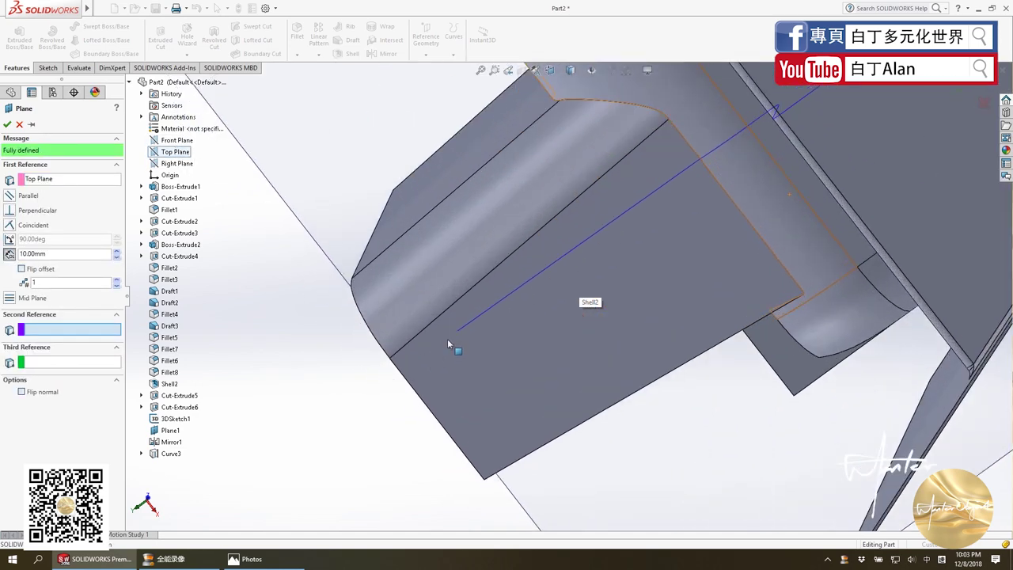
pyautogui.click(457, 330)
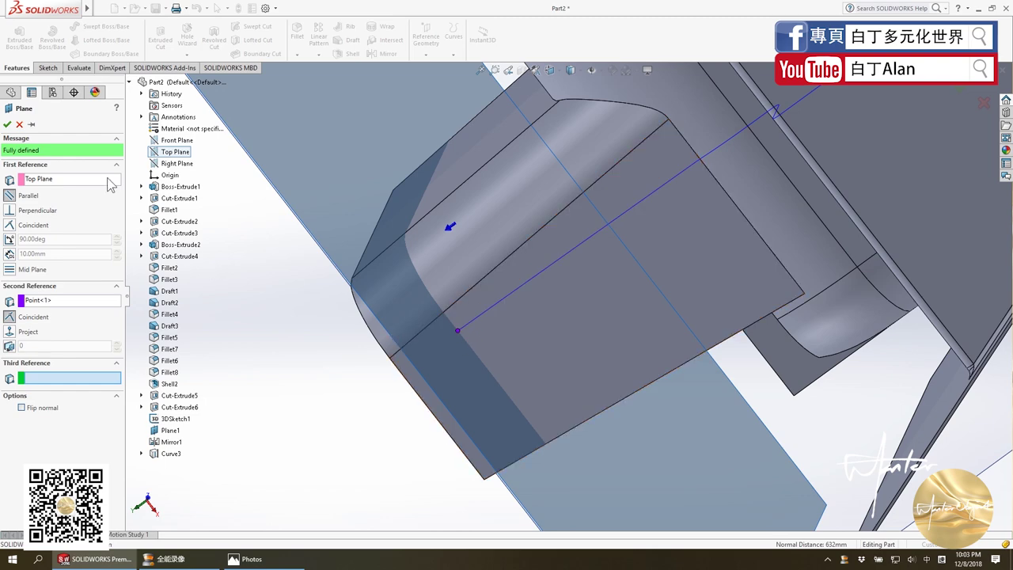
pyautogui.click(9, 124)
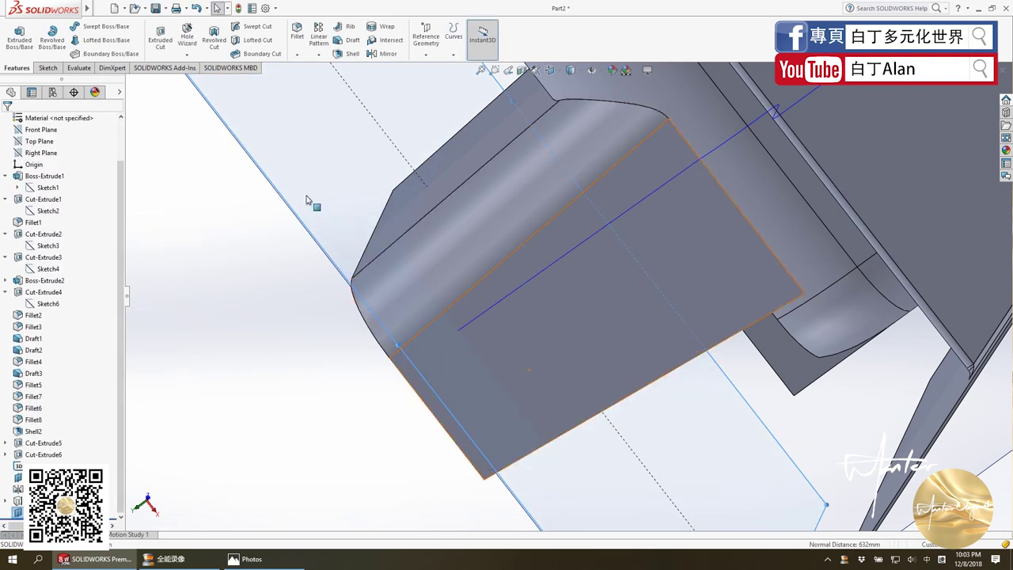
# Start a sketch on the new plane and draw a small circle at the line's end.
pyautogui.click(46, 68)
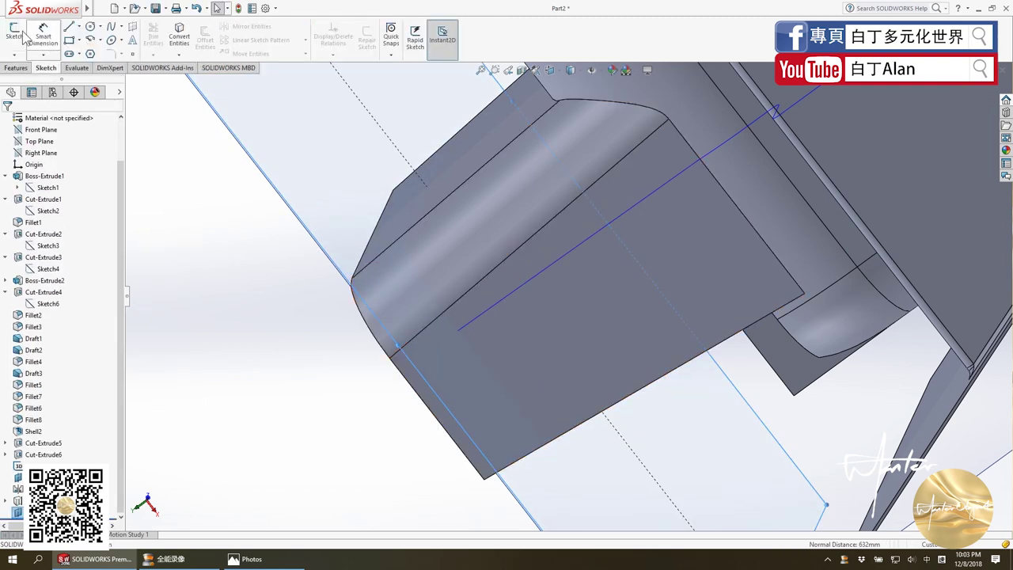
pyautogui.click(16, 36)
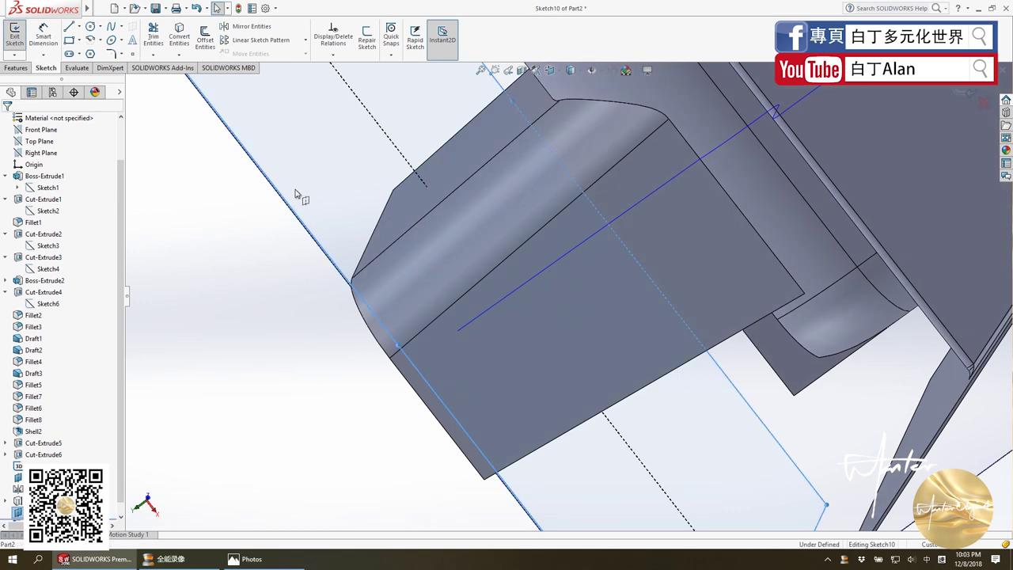
pyautogui.click(89, 28)
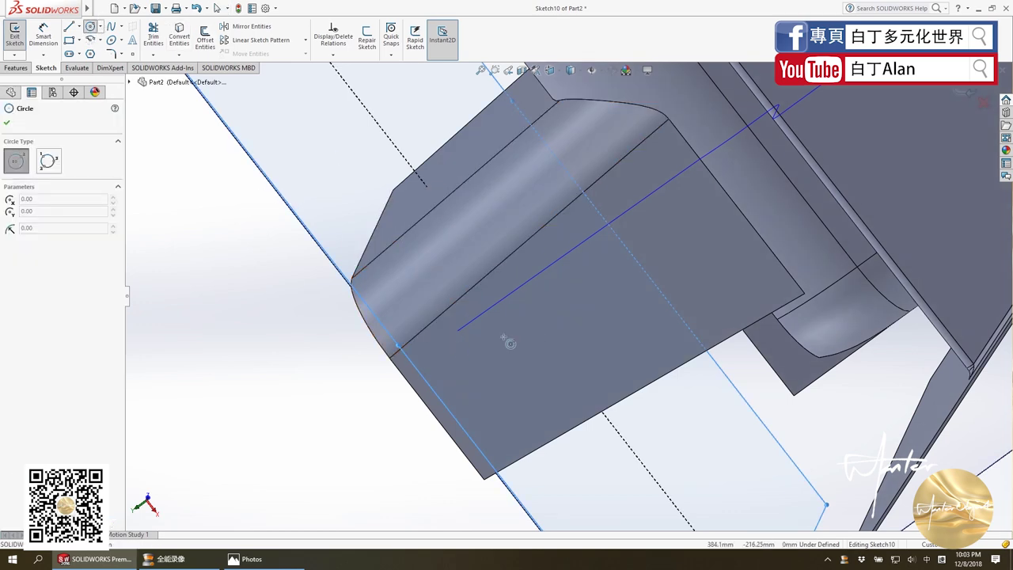
pyautogui.scroll(-5, 464, 338)
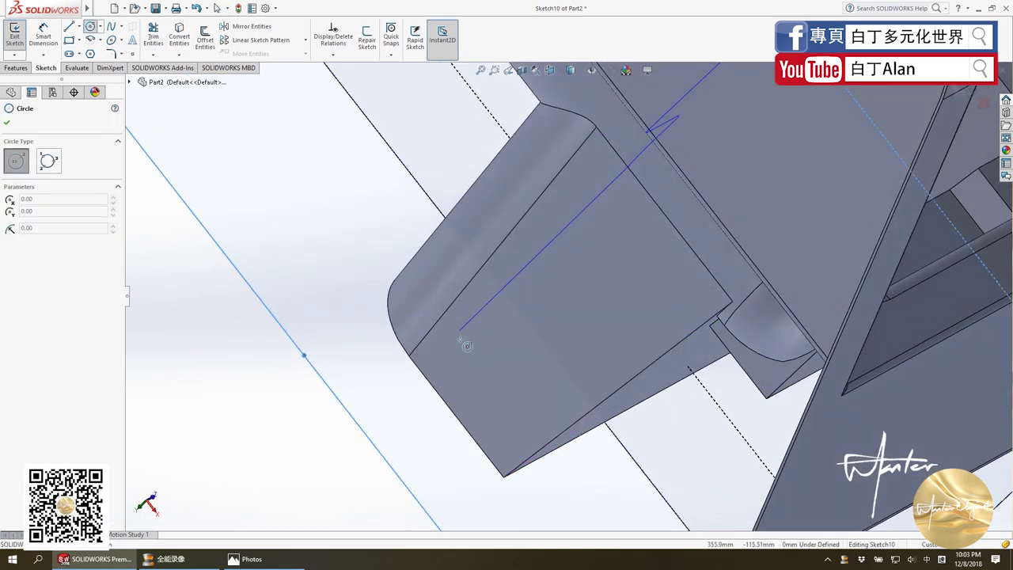
pyautogui.click(477, 310)
pyautogui.scroll(3, 480, 310)
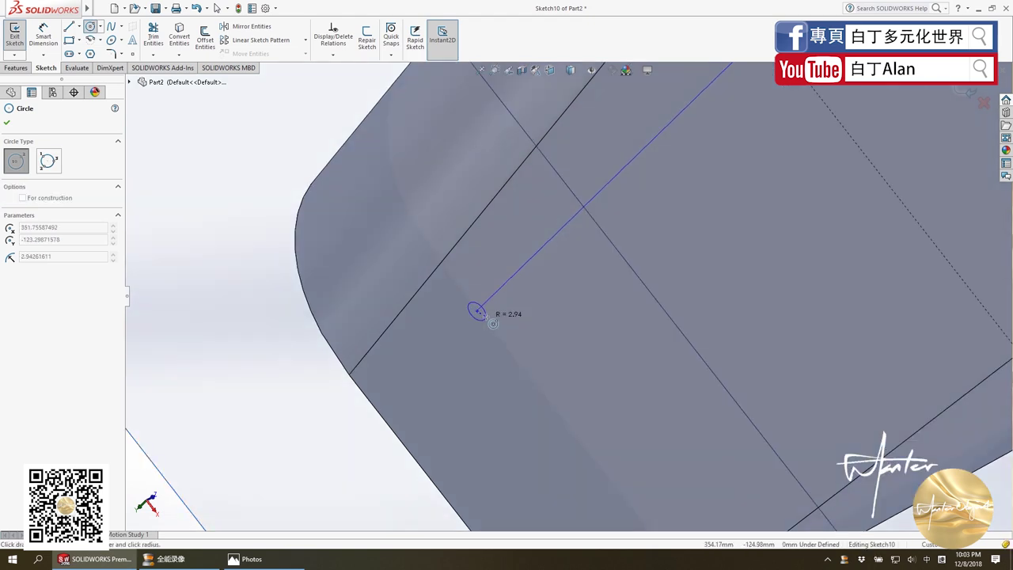
pyautogui.click(485, 315)
pyautogui.scroll(-3, 499, 324)
pyautogui.scroll(-2, 506, 313)
pyautogui.press('Escape')
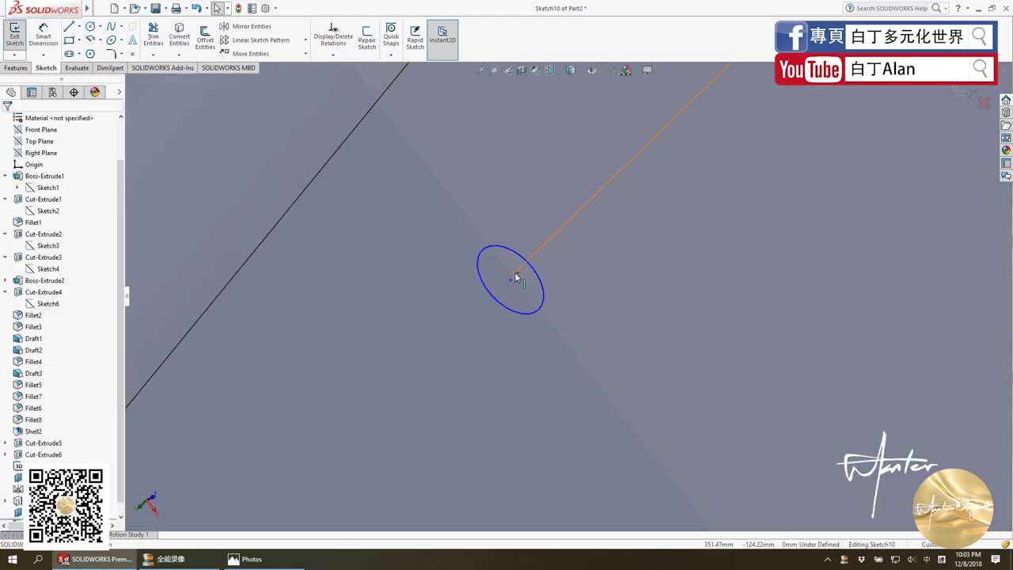
# Fix the first circle's centre point, then box-select and delete that circle.
pyautogui.click(513, 277)
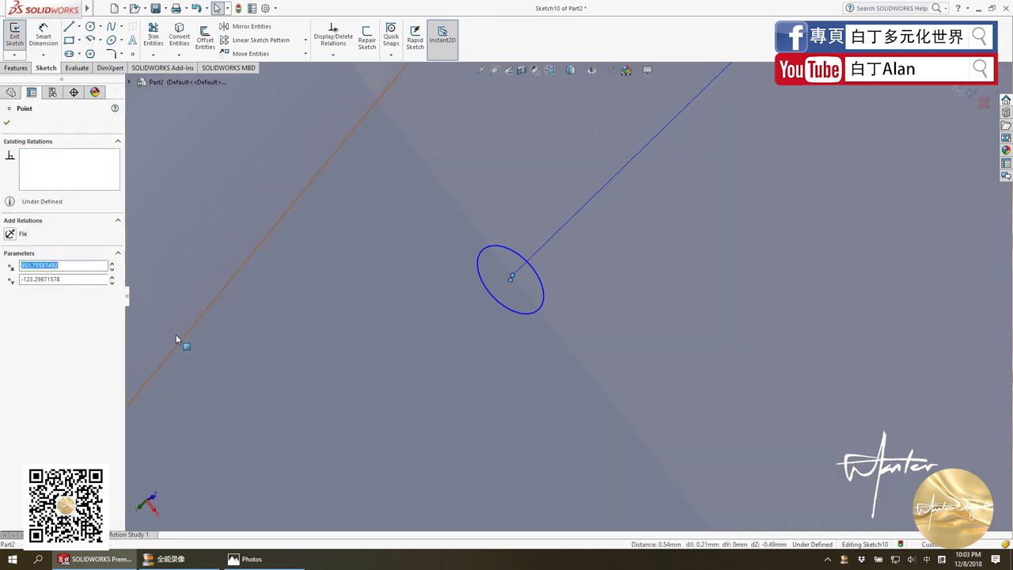
pyautogui.click(9, 234)
pyautogui.click(402, 372)
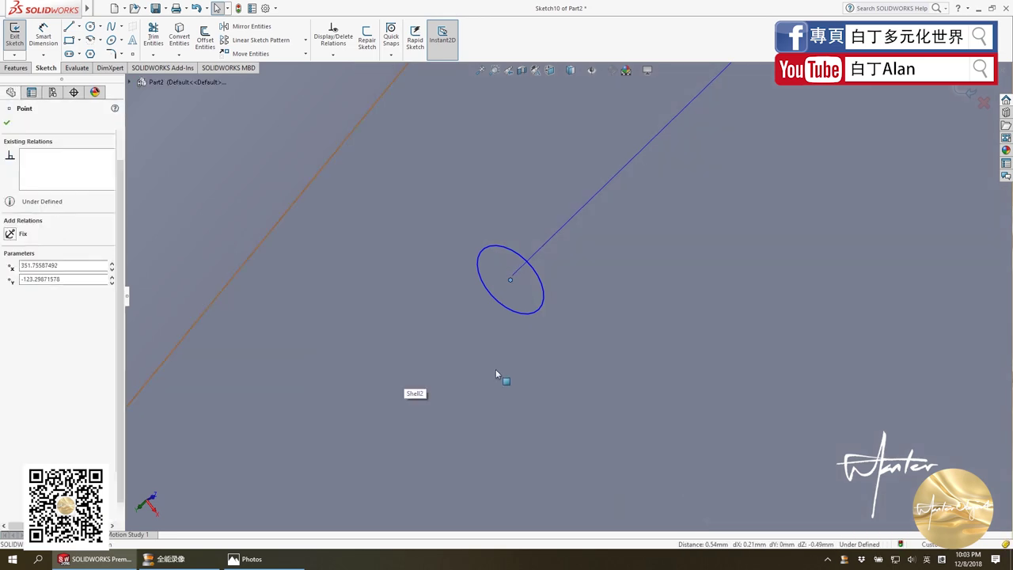
pyautogui.click(513, 280)
pyautogui.press('z')
pyautogui.moveTo(336, 389); pyautogui.dragTo(488, 366, button='middle')
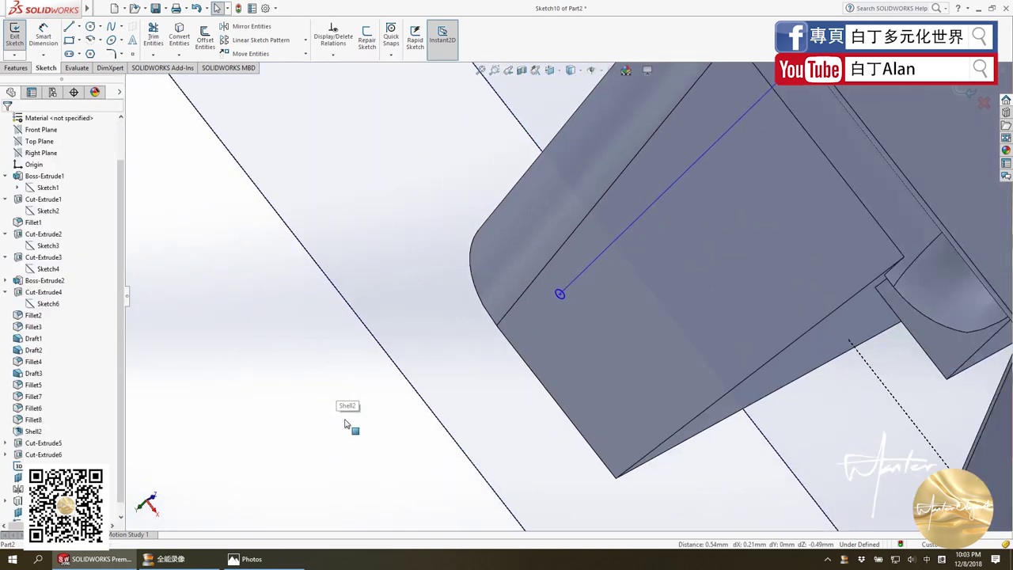
pyautogui.moveTo(488, 366); pyautogui.dragTo(690, 441)
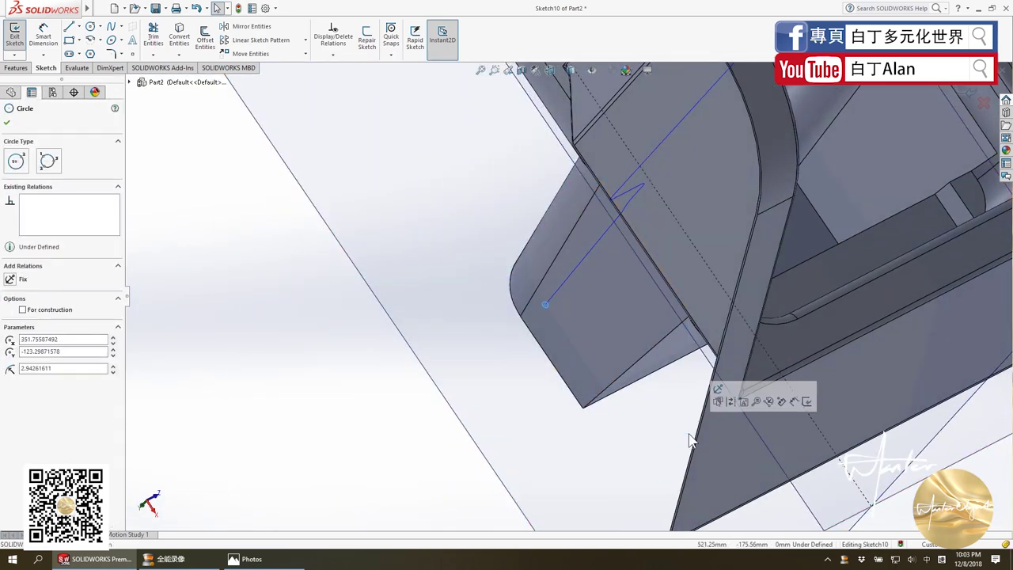
pyautogui.press('Delete')
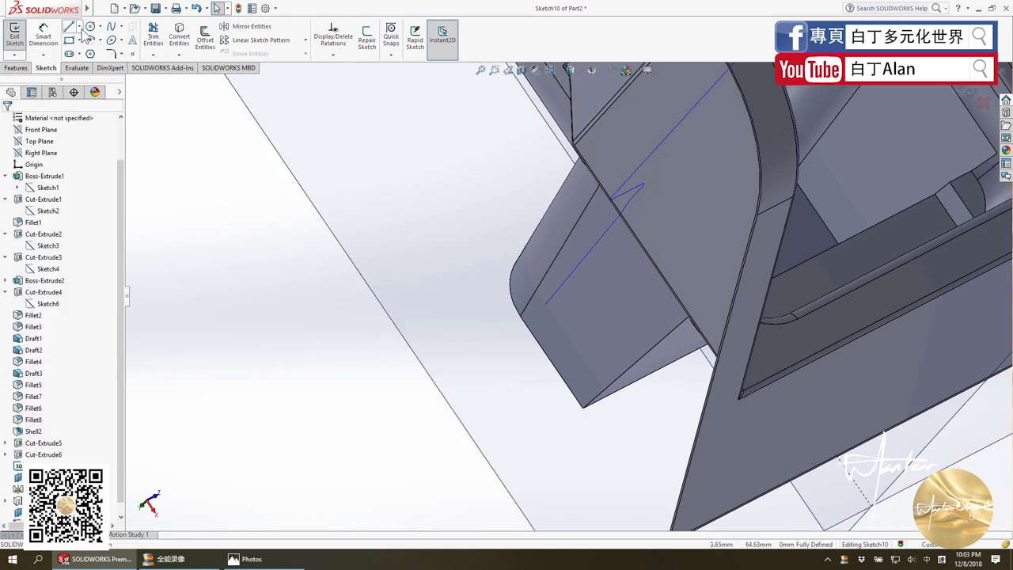
# Draw a replacement small circle at the path line's end, viewed normal to the sketch.
pyautogui.click(90, 26)
pyautogui.hotkey('ctrl', '8')
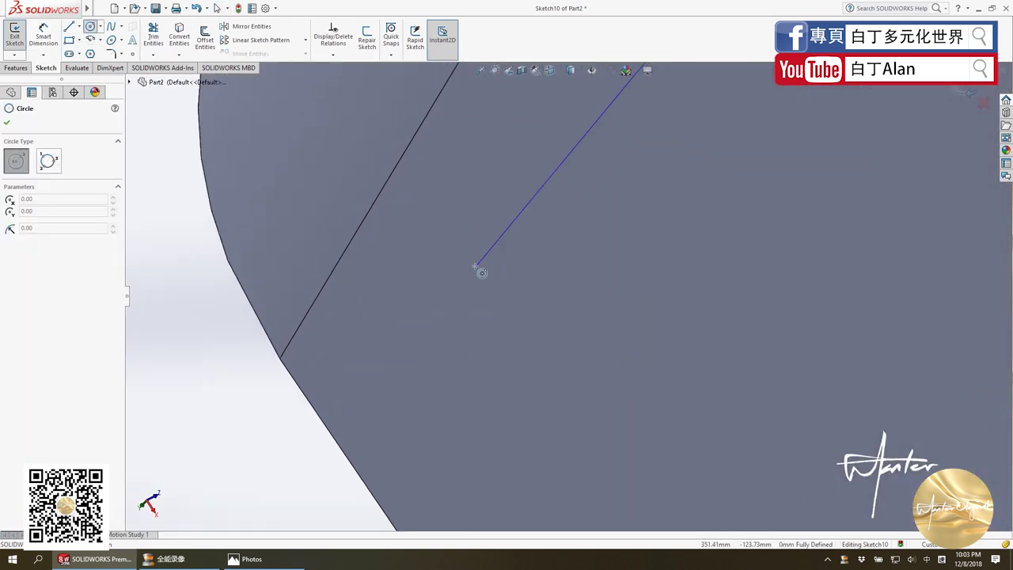
pyautogui.press('Escape')
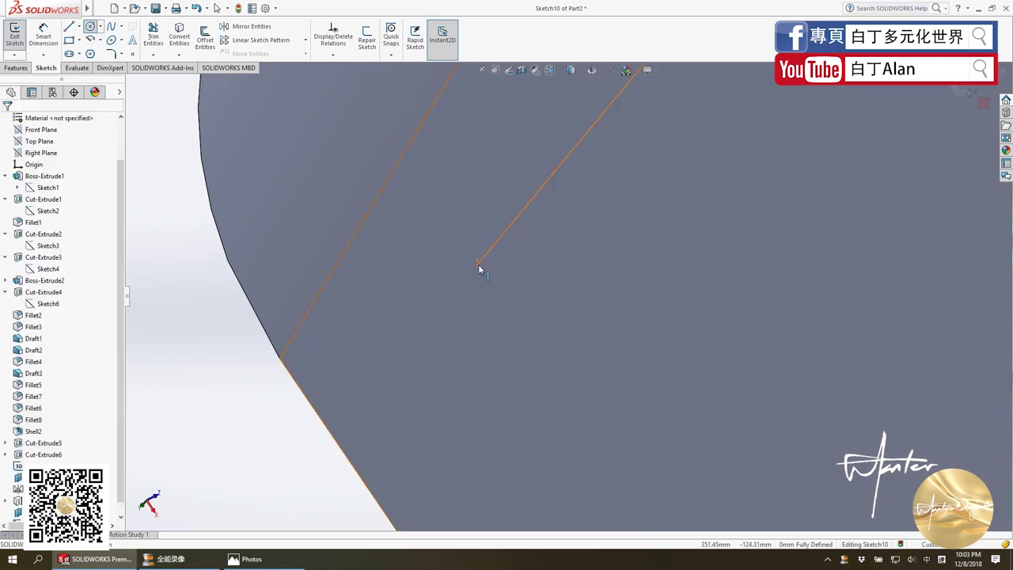
pyautogui.click(90, 28)
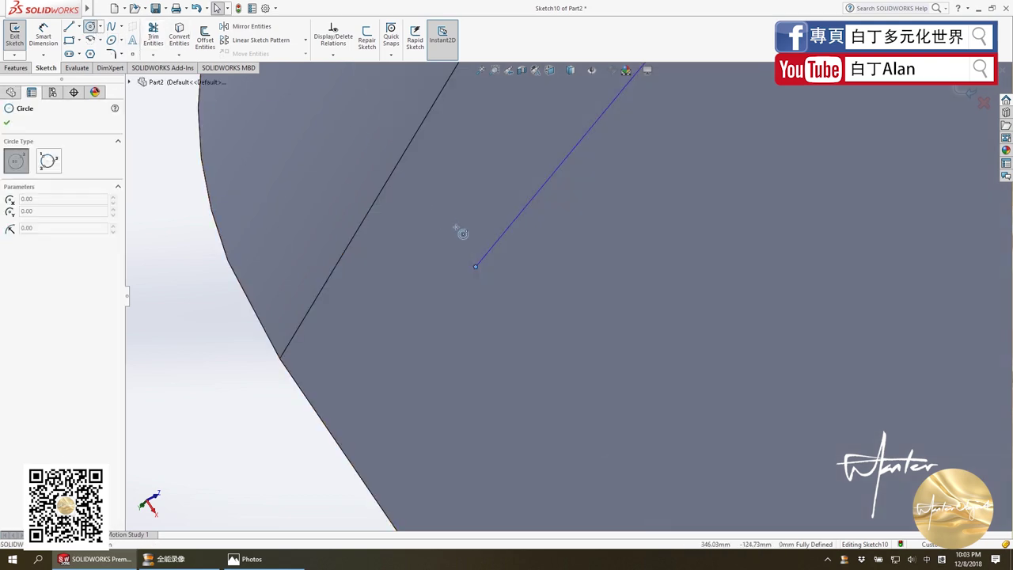
pyautogui.click(475, 265)
pyautogui.click(486, 277)
pyautogui.press('Escape')
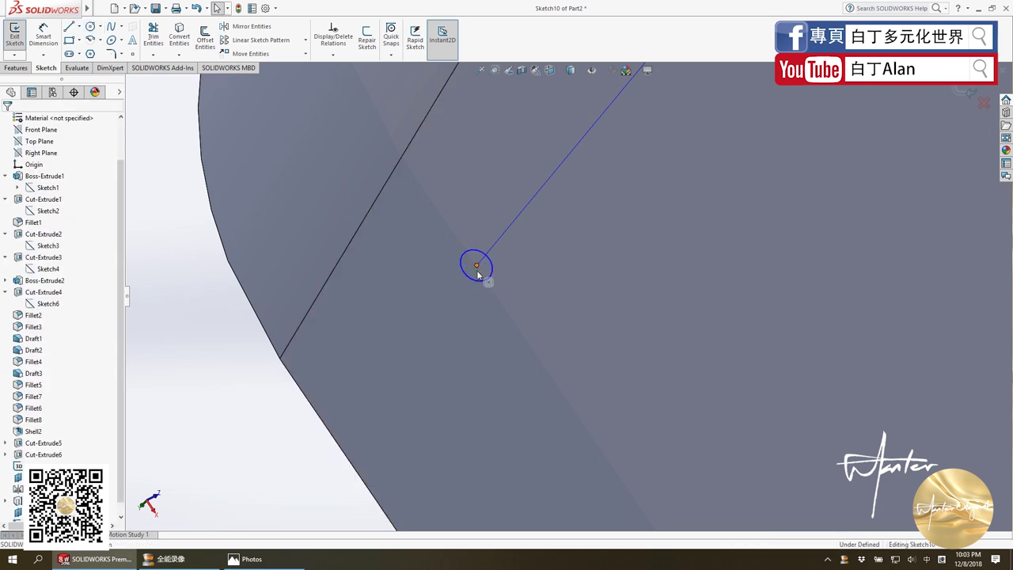
# Drag the circle off the line end and select its centre together with the path line.
pyautogui.moveTo(476, 266); pyautogui.dragTo(523, 340)
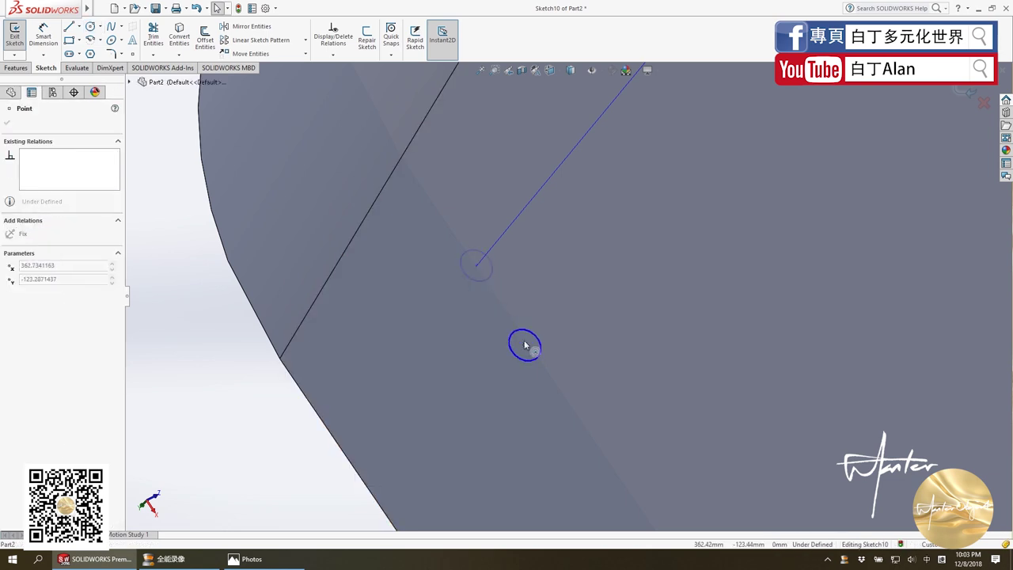
pyautogui.rightClick(475, 266)
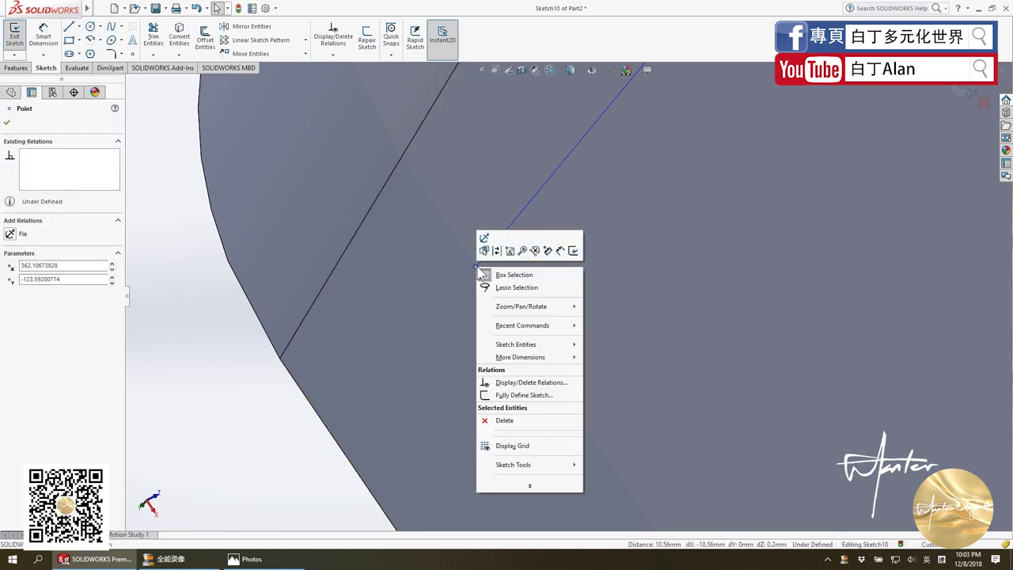
pyautogui.click(253, 369)
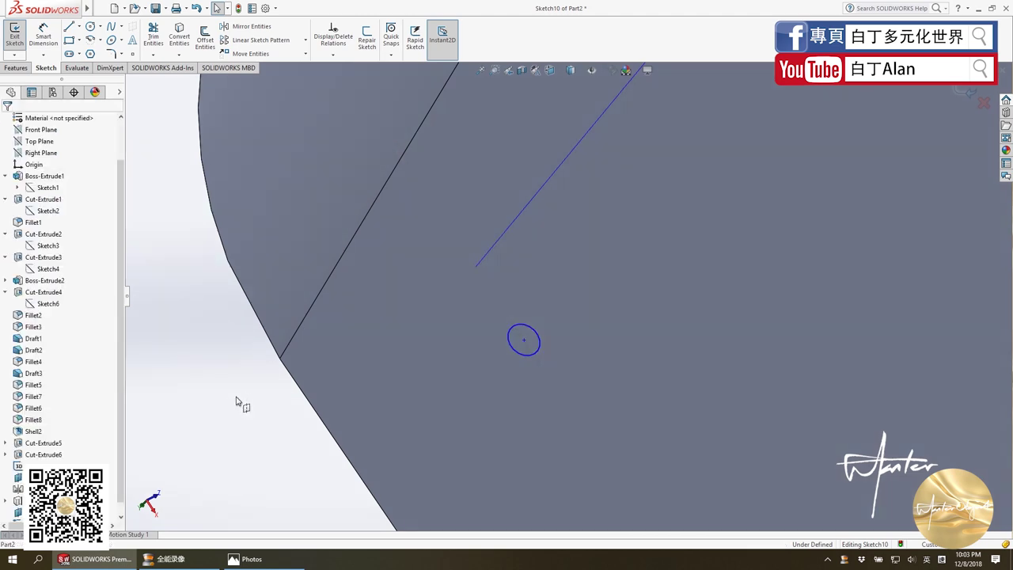
pyautogui.click(524, 341)
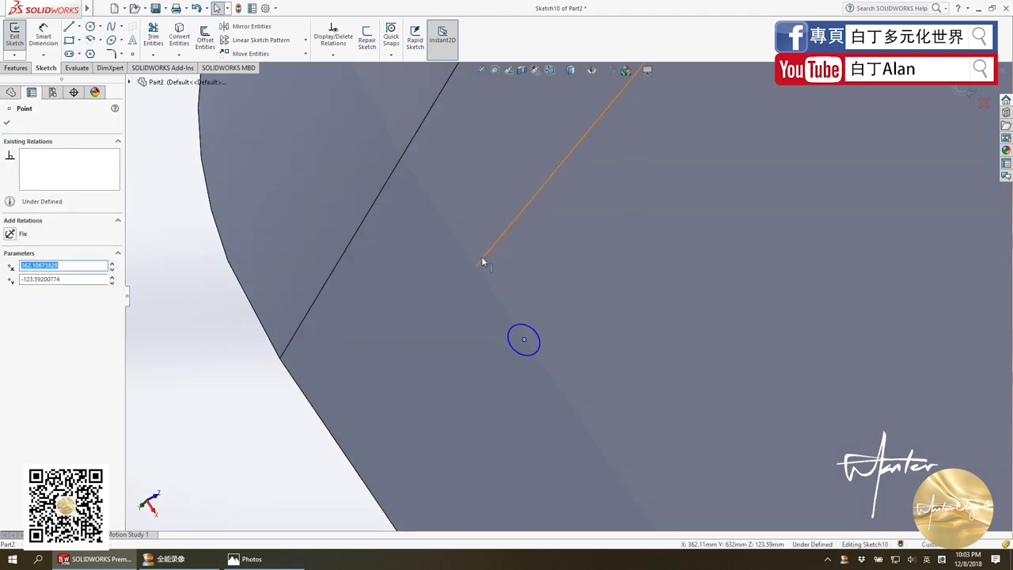
pyautogui.keyDown('ctrl'); pyautogui.click(481, 258); pyautogui.keyUp('ctrl')
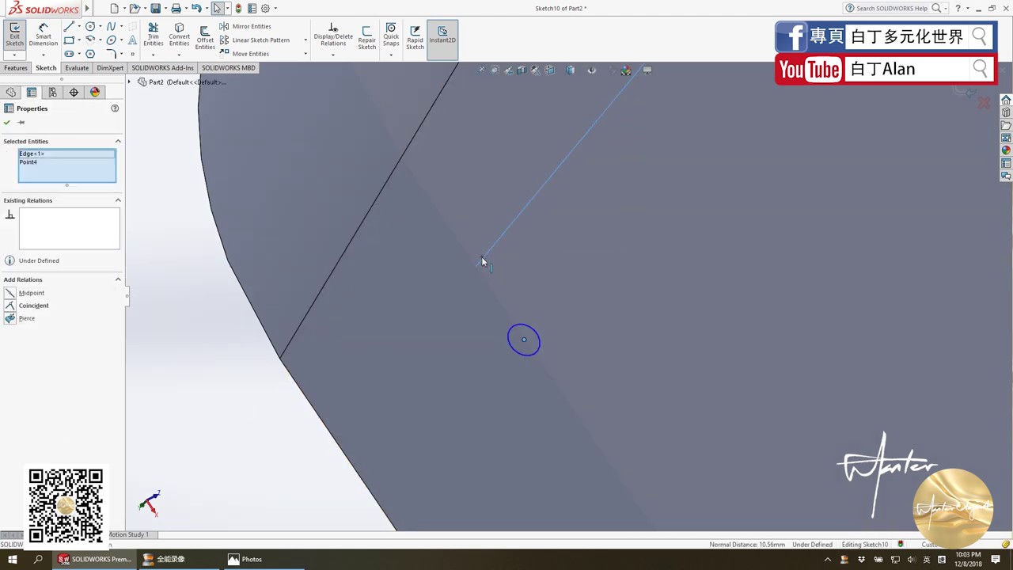
# Pierce the circle's centre onto the path line and add a diameter dimension.
pyautogui.click(10, 319)
pyautogui.click(341, 327)
pyautogui.moveTo(341, 327); pyautogui.dragTo(529, 293, button='middle')
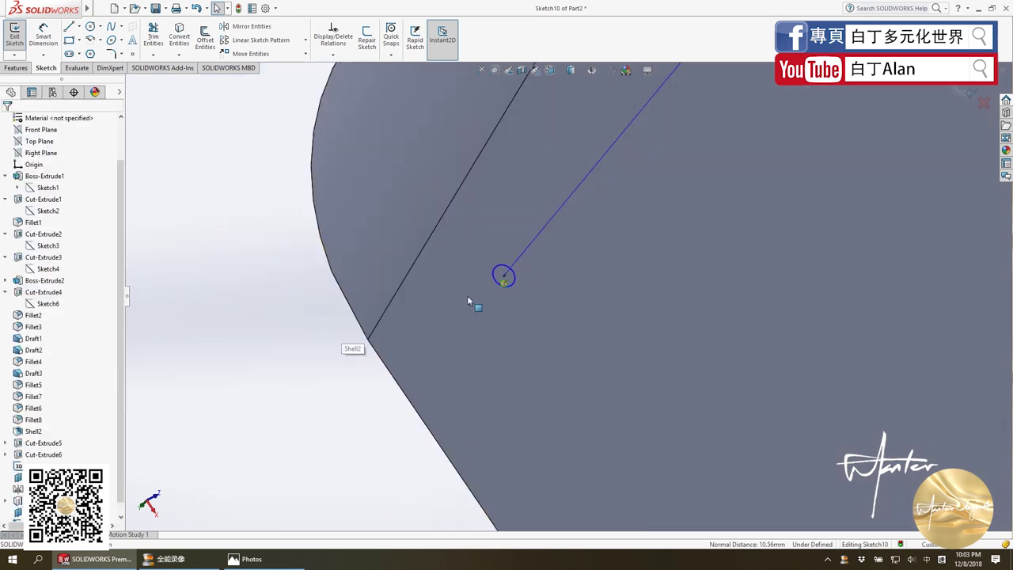
pyautogui.click(43, 36)
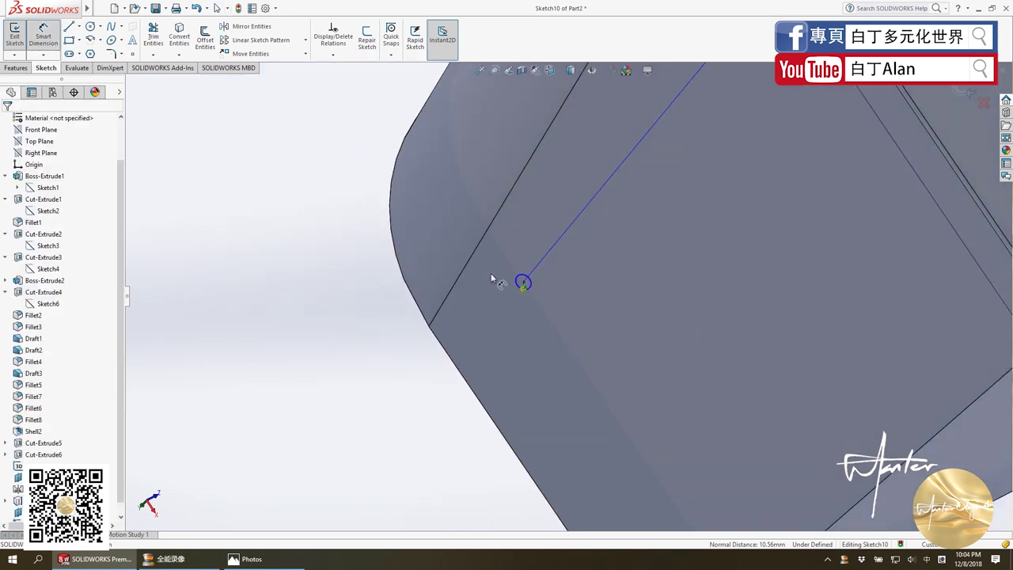
pyautogui.click(518, 289)
pyautogui.click(524, 320)
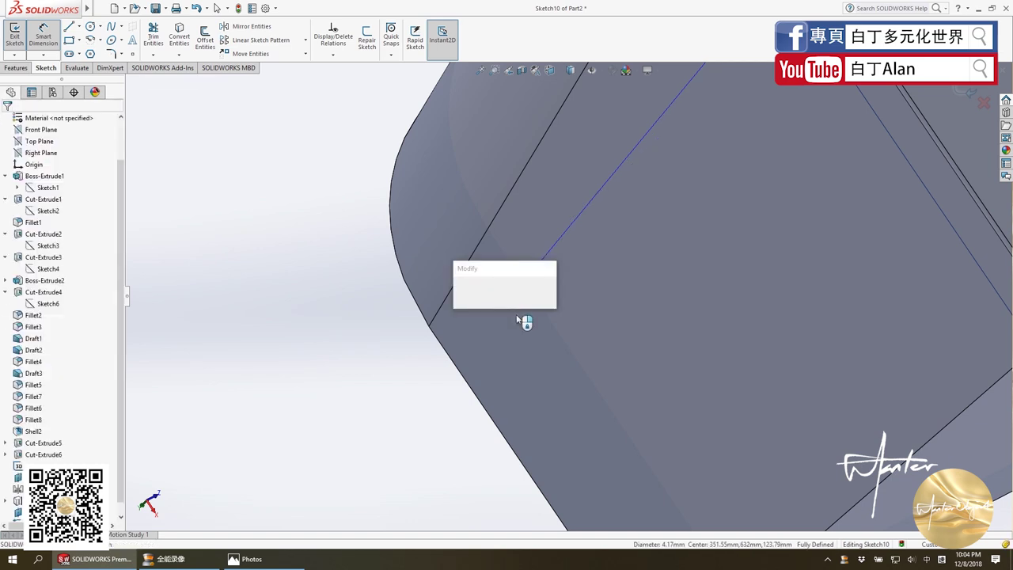
pyautogui.press('Return')
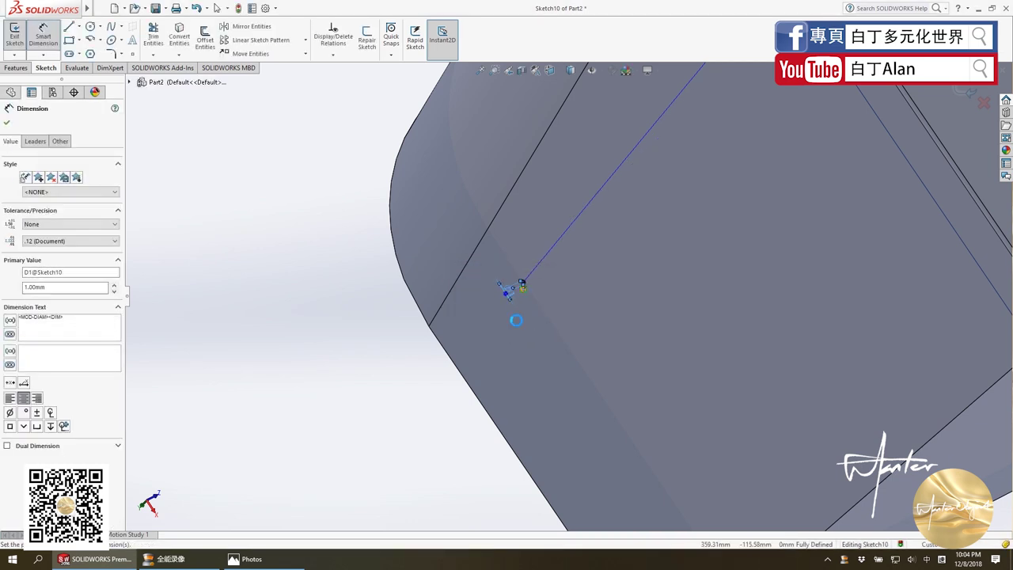
# Set the profile circle's diameter dimension to 2 mm.
pyautogui.scroll(-2, 603, 265)
pyautogui.moveTo(603, 265); pyautogui.dragTo(389, 306, button='middle')
pyautogui.press('Escape')
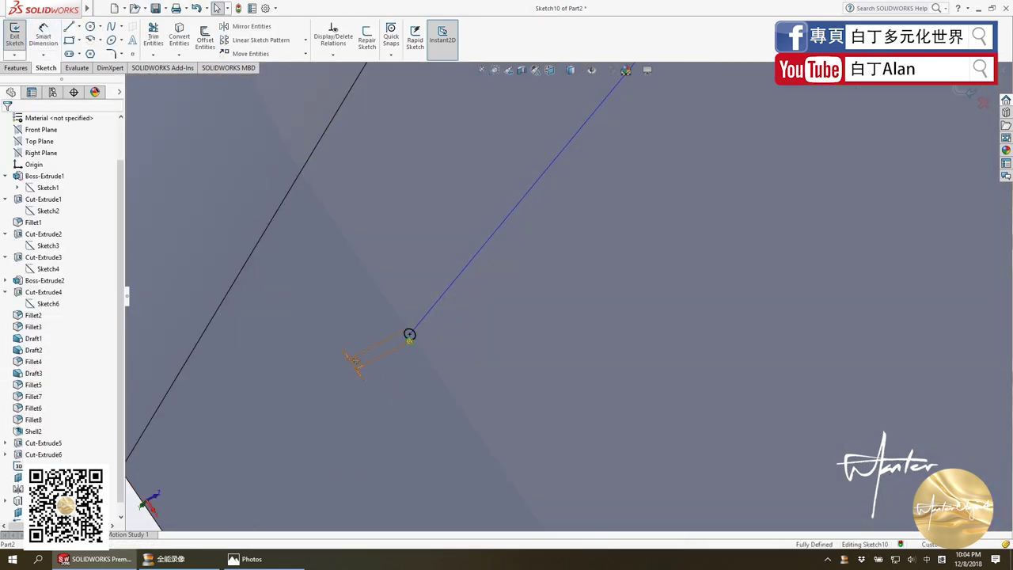
pyautogui.doubleClick(360, 367)
pyautogui.write('2')
pyautogui.press('Return')
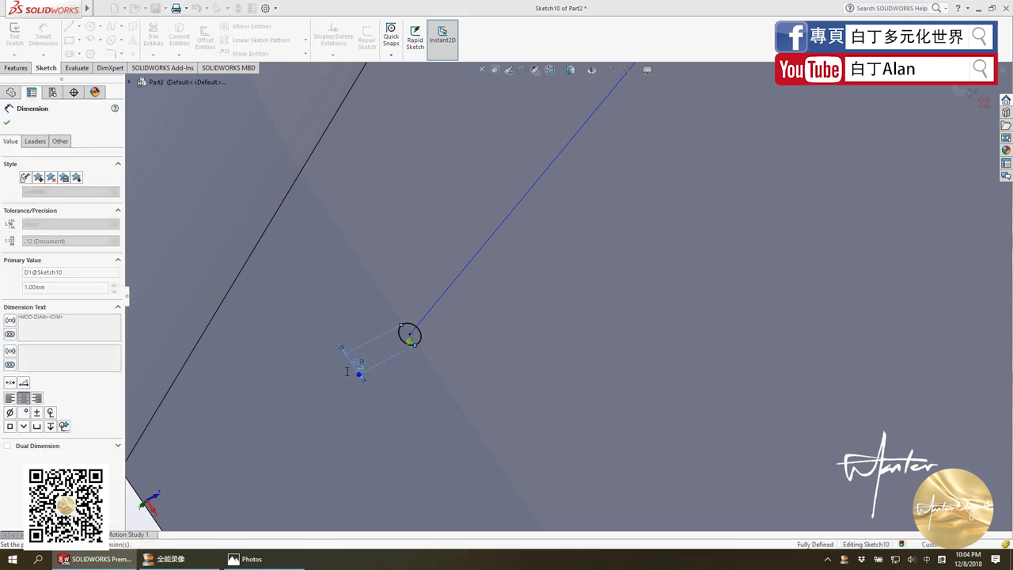
pyautogui.click(456, 357)
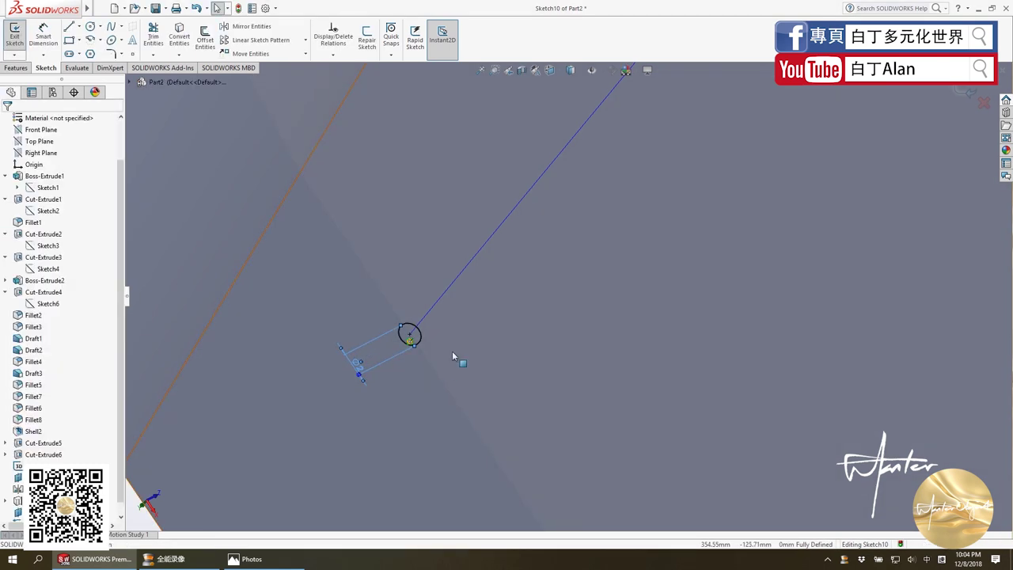
pyautogui.click(17, 66)
pyautogui.scroll(3, 419, 314)
pyautogui.moveTo(419, 315)
pyautogui.mouseDown(button='middle')
pyautogui.moveTo(663, 286)
pyautogui.moveTo(603, 239)
pyautogui.mouseUp(button='middle')
pyautogui.scroll(3, 477, 346)
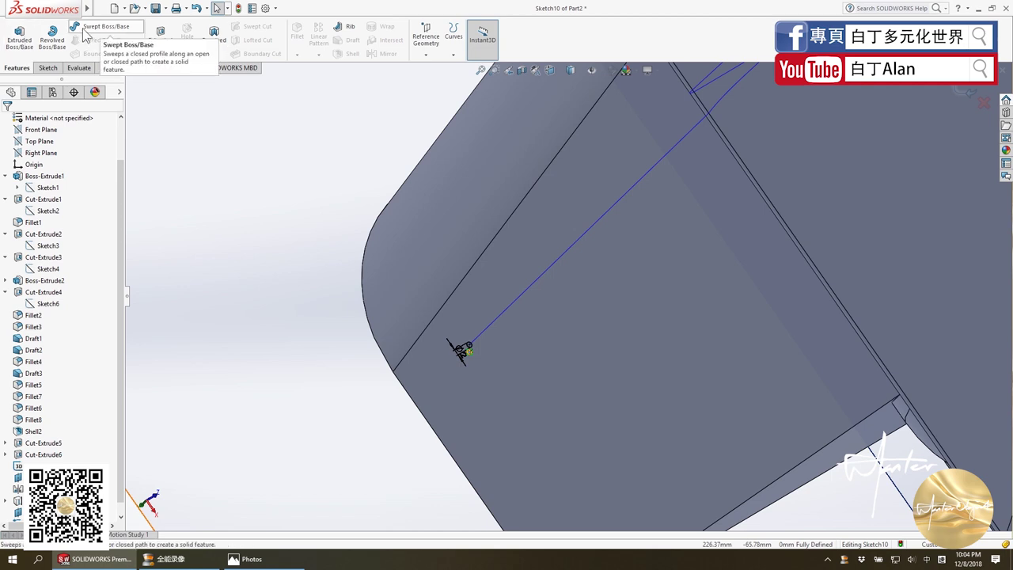
# Sweep the Sketch10 circle profile along the Curve3 path and inspect the resulting rib.
pyautogui.click(85, 35)
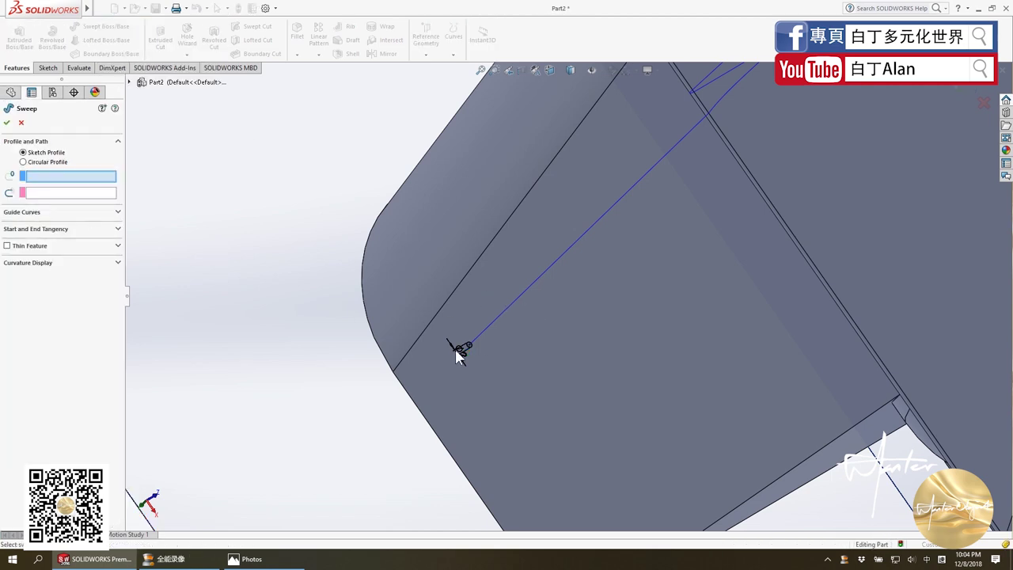
pyautogui.click(472, 344)
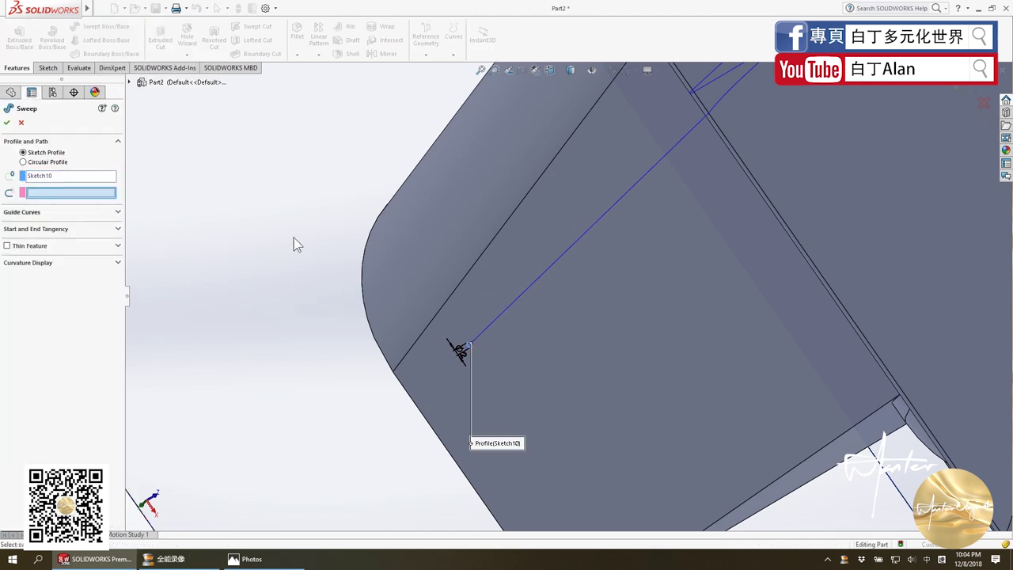
pyautogui.click(532, 283)
pyautogui.scroll(2, 536, 288)
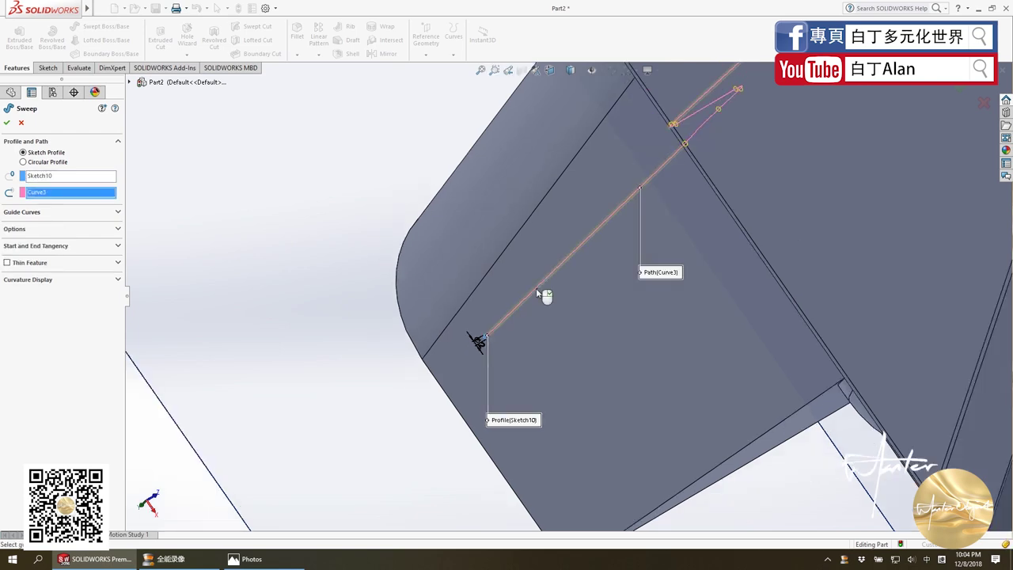
pyautogui.scroll(3, 536, 288)
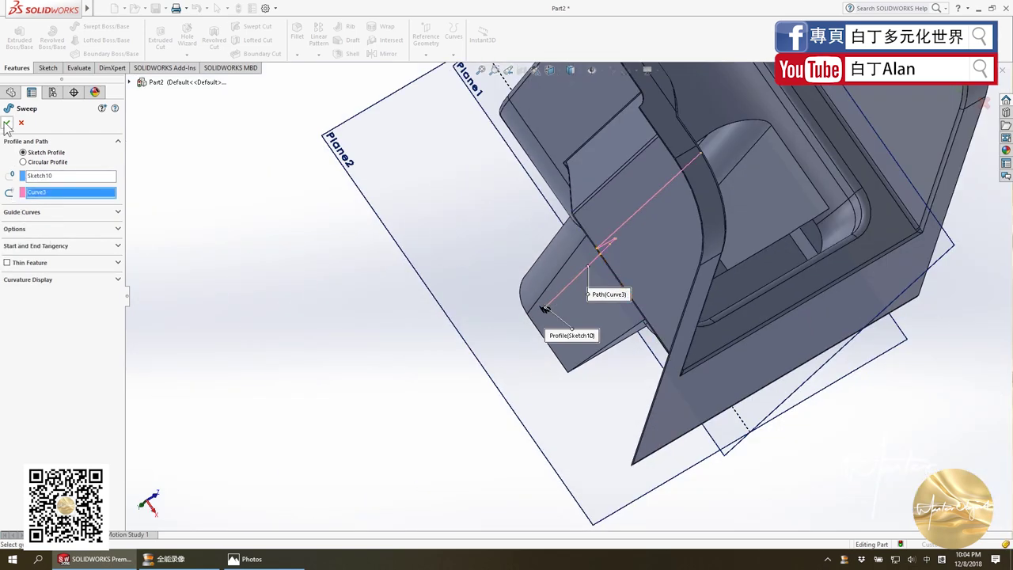
pyautogui.press('Return')
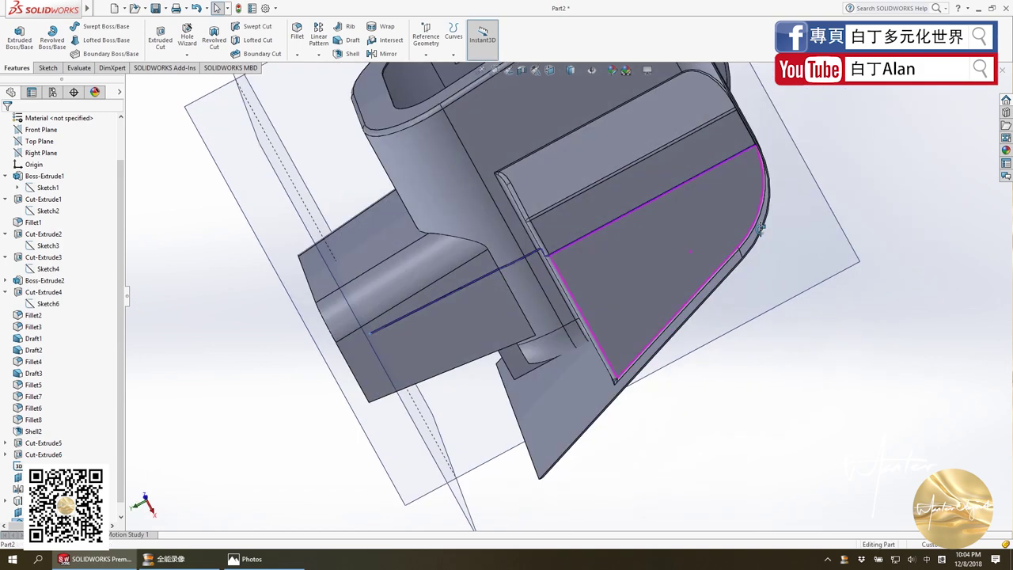
pyautogui.moveTo(649, 255)
pyautogui.mouseDown(button='middle')
pyautogui.moveTo(646, 202)
pyautogui.moveTo(717, 184)
pyautogui.moveTo(748, 135)
pyautogui.moveTo(746, 154)
pyautogui.moveTo(646, 243)
pyautogui.moveTo(589, 208)
pyautogui.moveTo(520, 238)
pyautogui.moveTo(169, 332)
pyautogui.mouseUp(button='middle')
pyautogui.scroll(-3, 645, 201)
pyautogui.scroll(-2, 646, 202)
pyautogui.click(599, 210)
pyautogui.moveTo(118, 475)
pyautogui.mouseDown(button='middle')
pyautogui.moveTo(544, 388)
pyautogui.moveTo(573, 305)
pyautogui.moveTo(317, 411)
pyautogui.moveTo(1, 508)
pyautogui.moveTo(282, 389)
pyautogui.moveTo(575, 380)
pyautogui.moveTo(585, 365)
pyautogui.moveTo(537, 358)
pyautogui.moveTo(535, 330)
pyautogui.mouseUp(button='middle')
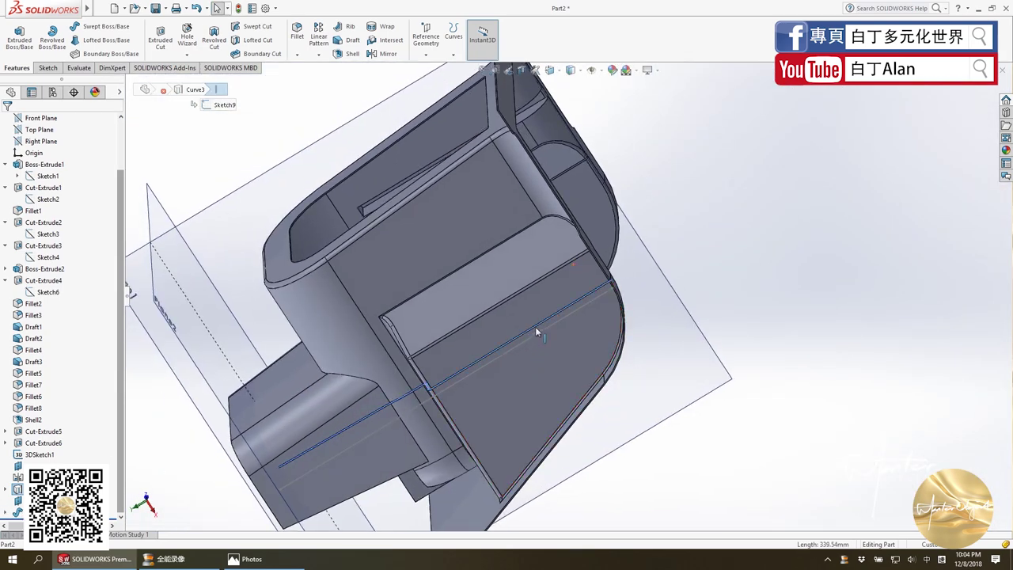
# Review Sweep1's guide-curve and option settings, then bring up Sketch10's shortcut menu.
pyautogui.click(279, 467)
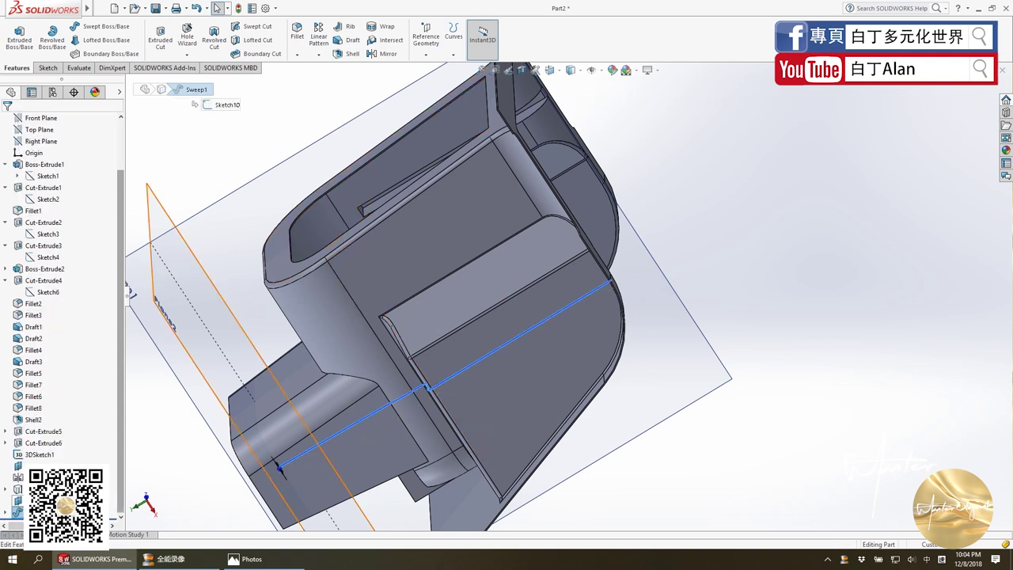
pyautogui.rightClick(36, 512)
pyautogui.click(45, 321)
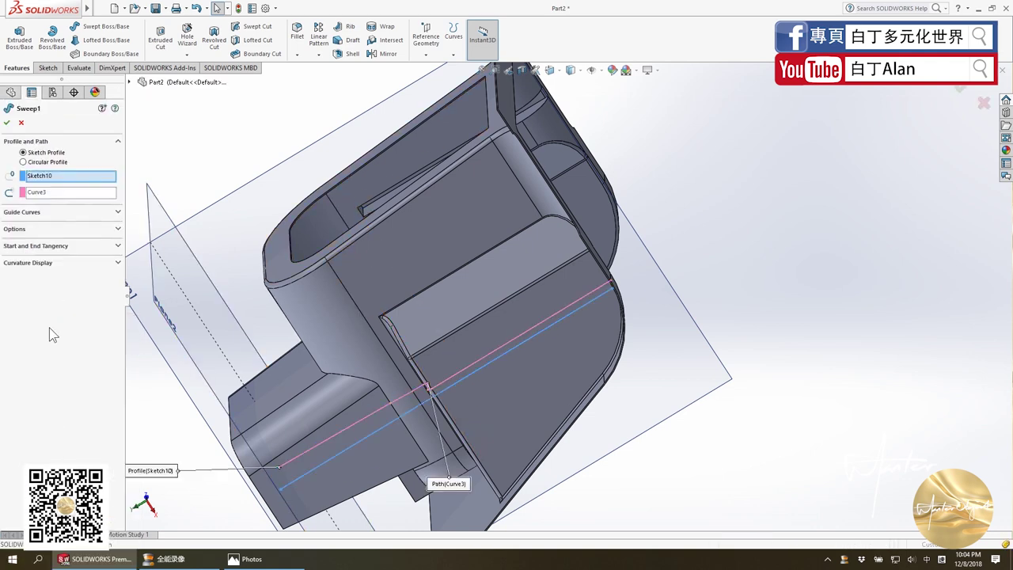
pyautogui.click(46, 215)
pyautogui.click(42, 309)
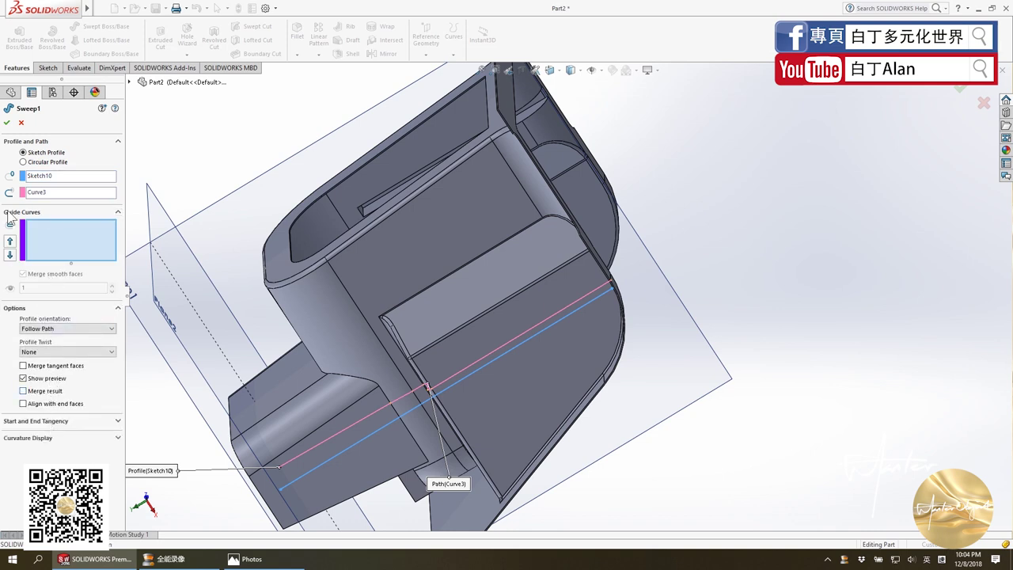
pyautogui.press('Escape')
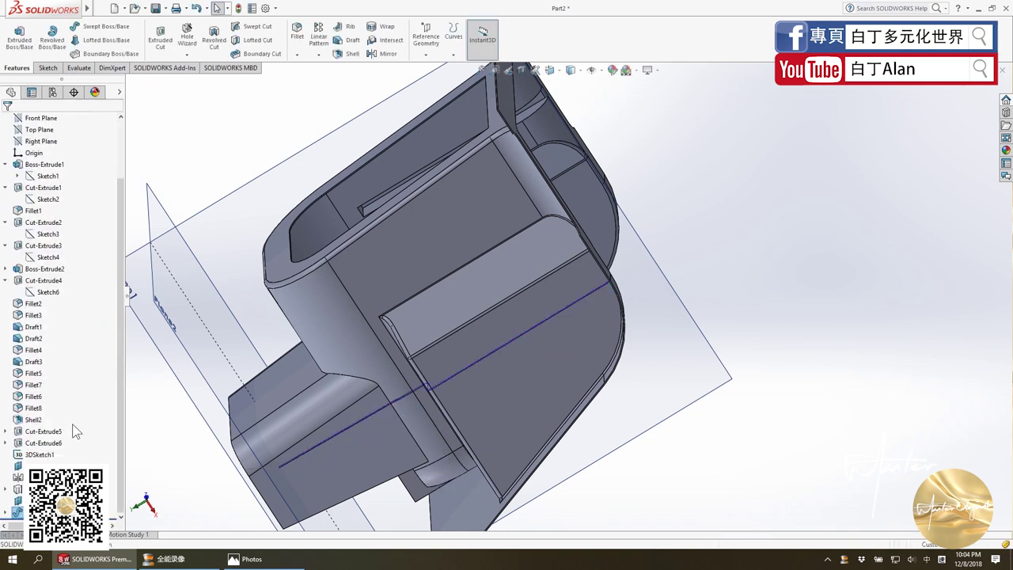
pyautogui.scroll(-1, 12, 525)
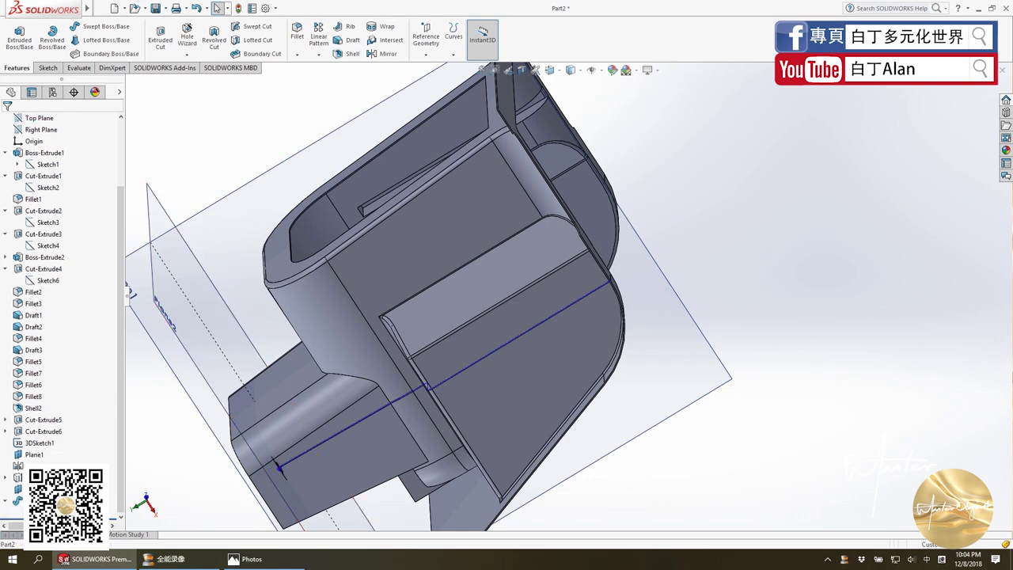
pyautogui.rightClick(32, 500)
# Enter and exit Sketch10, then reopen it for editing from its shortcut menu.
pyautogui.click(42, 373)
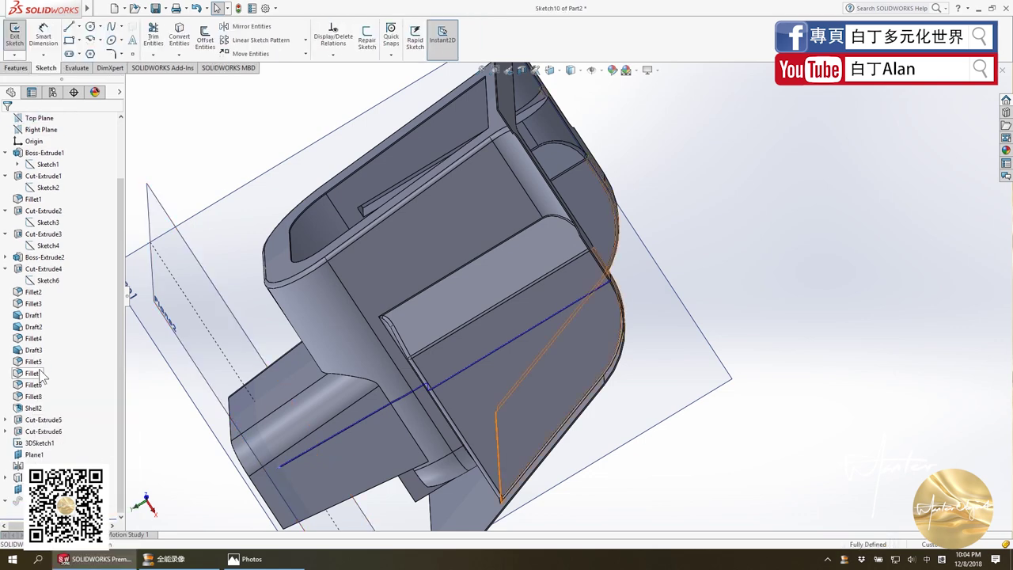
pyautogui.hotkey('ctrl', 'b')
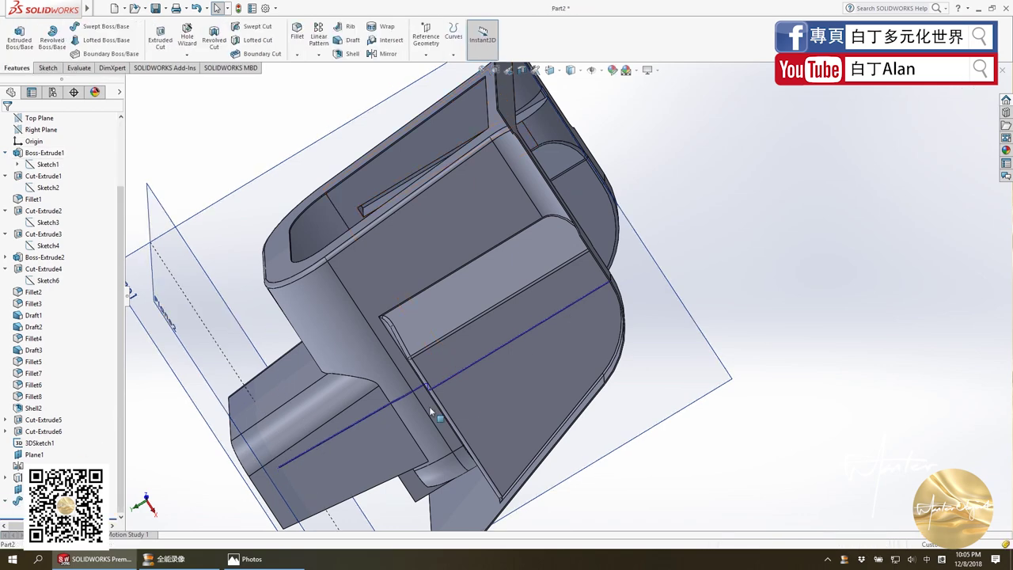
pyautogui.moveTo(429, 406); pyautogui.dragTo(507, 367, button='middle')
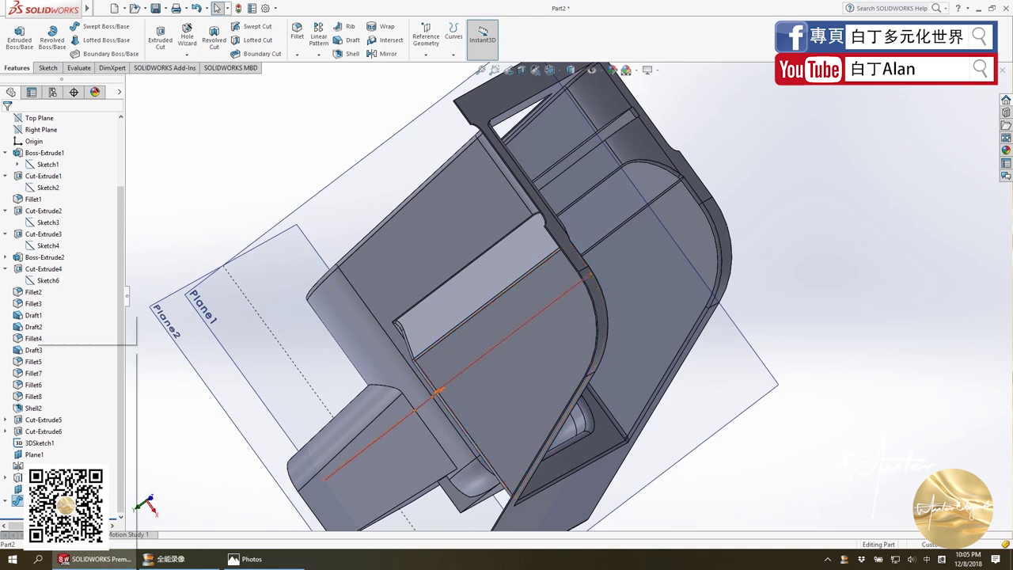
pyautogui.rightClick(20, 500)
pyautogui.rightClick(323, 481)
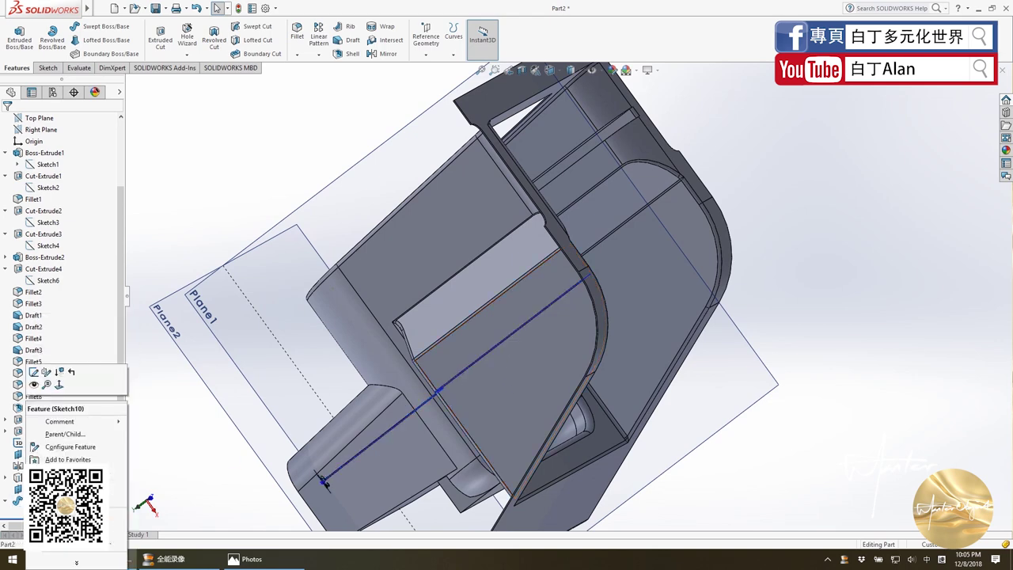
pyautogui.click(34, 371)
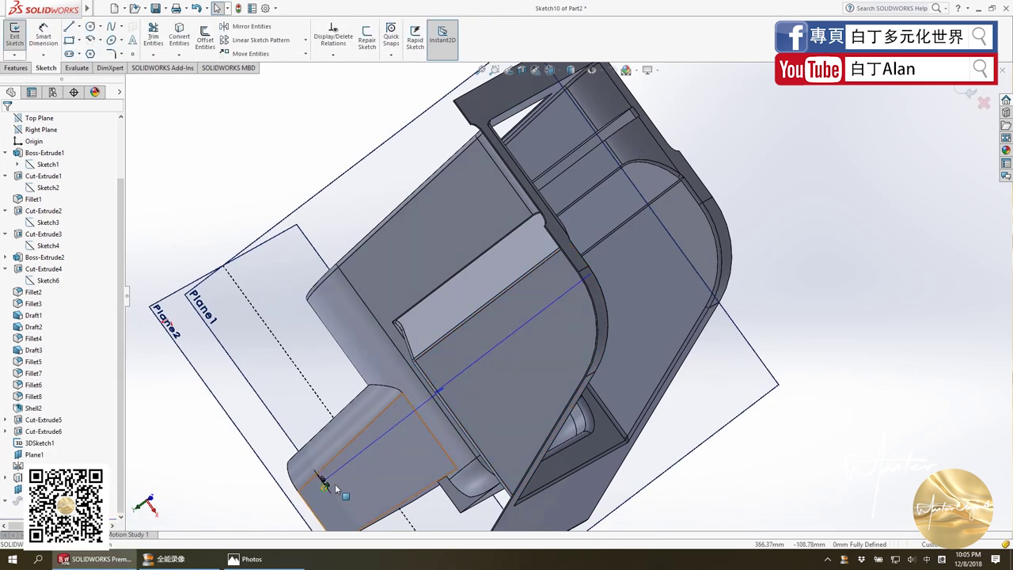
# Change the profile's D1 dimension to 4.00 mm and exit the sketch to rebuild the rib.
pyautogui.scroll(-5, 332, 482)
pyautogui.scroll(-2, 382, 443)
pyautogui.scroll(-2, 391, 427)
pyautogui.scroll(-2, 408, 372)
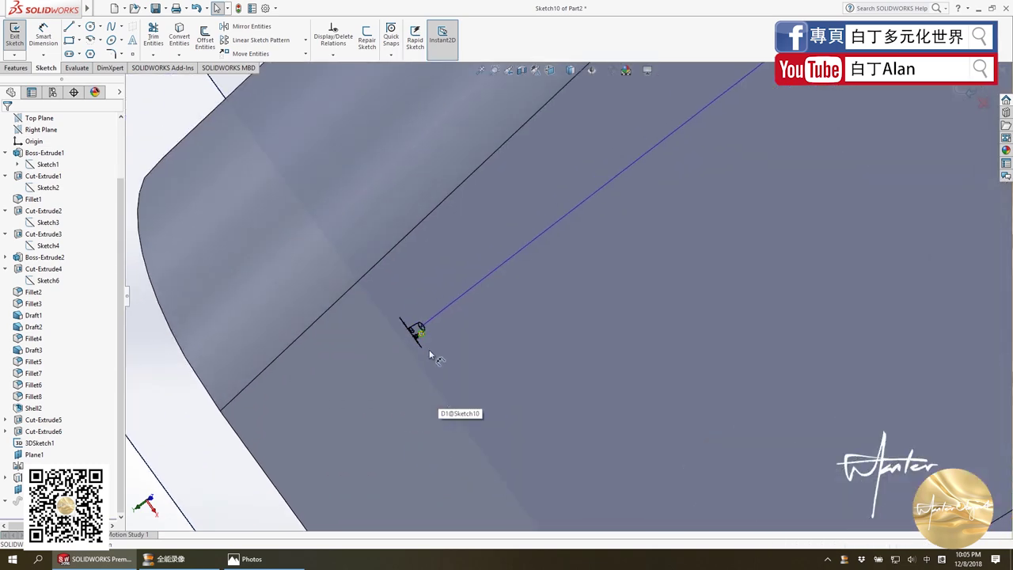
pyautogui.doubleClick(417, 332)
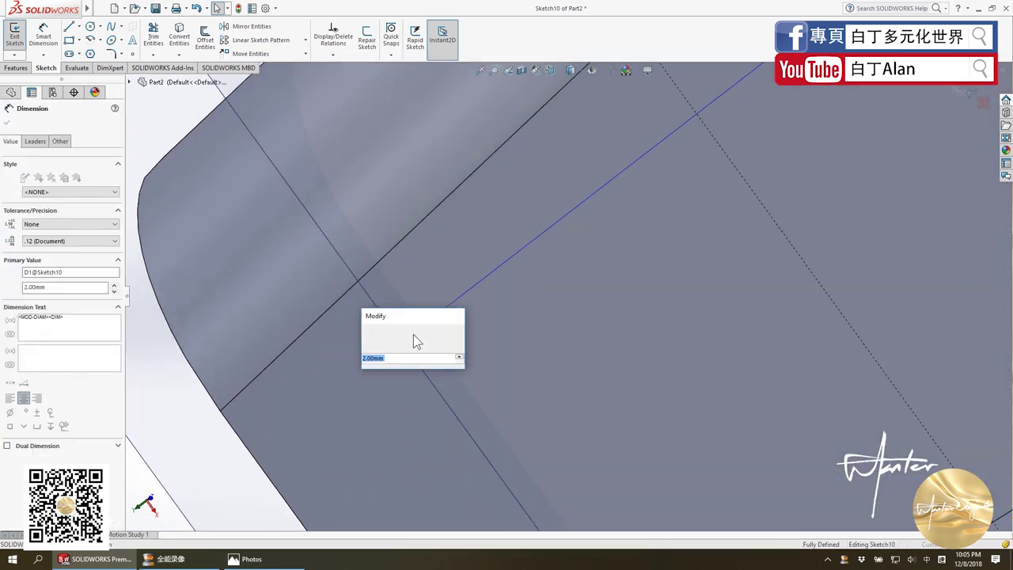
pyautogui.write('4')
pyautogui.press('Return')
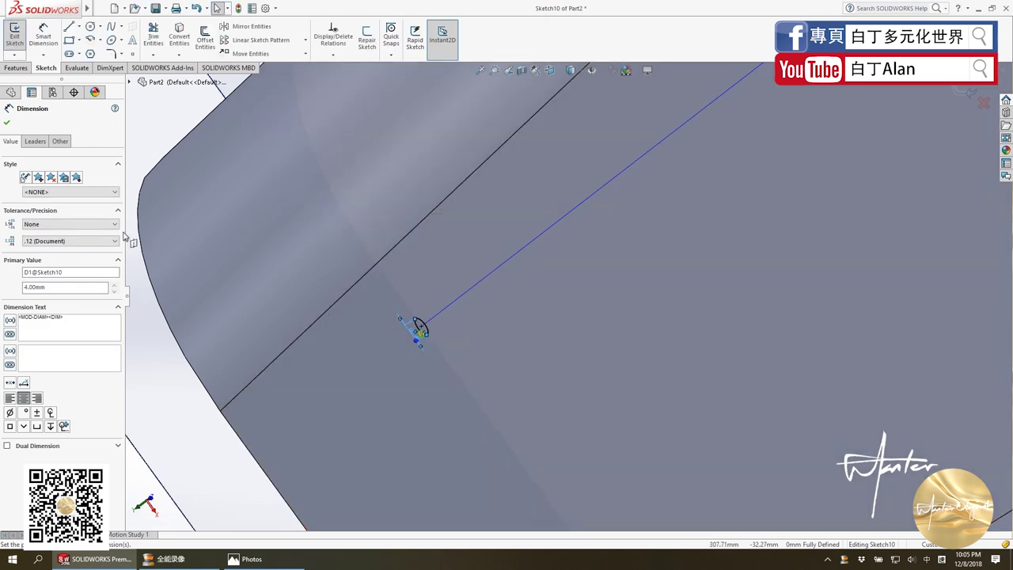
pyautogui.click(7, 123)
pyautogui.scroll(3, 745, 280)
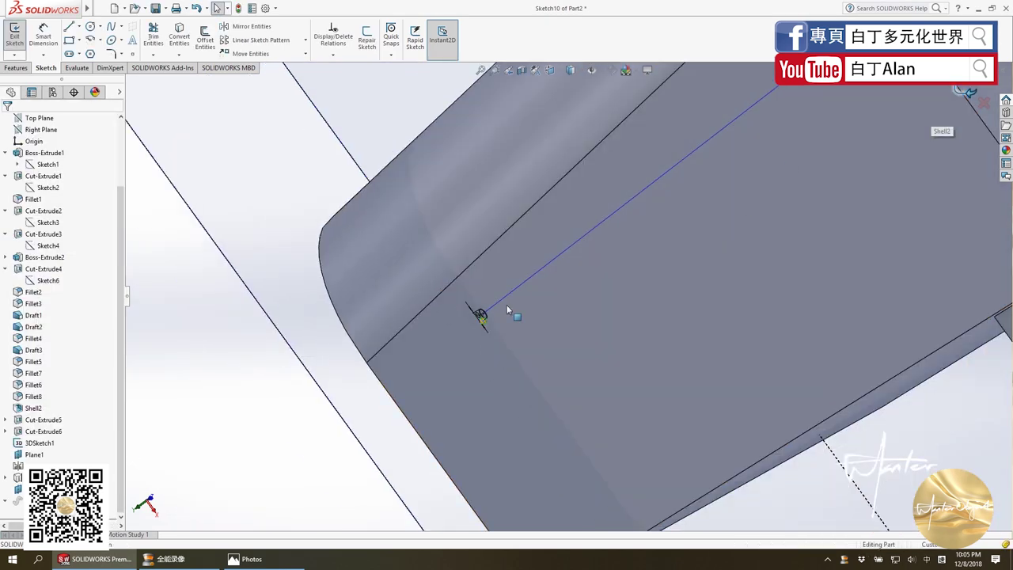
pyautogui.hotkey('ctrl', 'b')
pyautogui.moveTo(488, 331)
pyautogui.mouseDown(button='middle')
pyautogui.moveTo(782, 101)
pyautogui.moveTo(692, 225)
pyautogui.moveTo(847, 236)
pyautogui.mouseUp(button='middle')
# Linear-pattern the Sweep1 rib body along a model edge at 10 mm spacing.
pyautogui.click(807, 252)
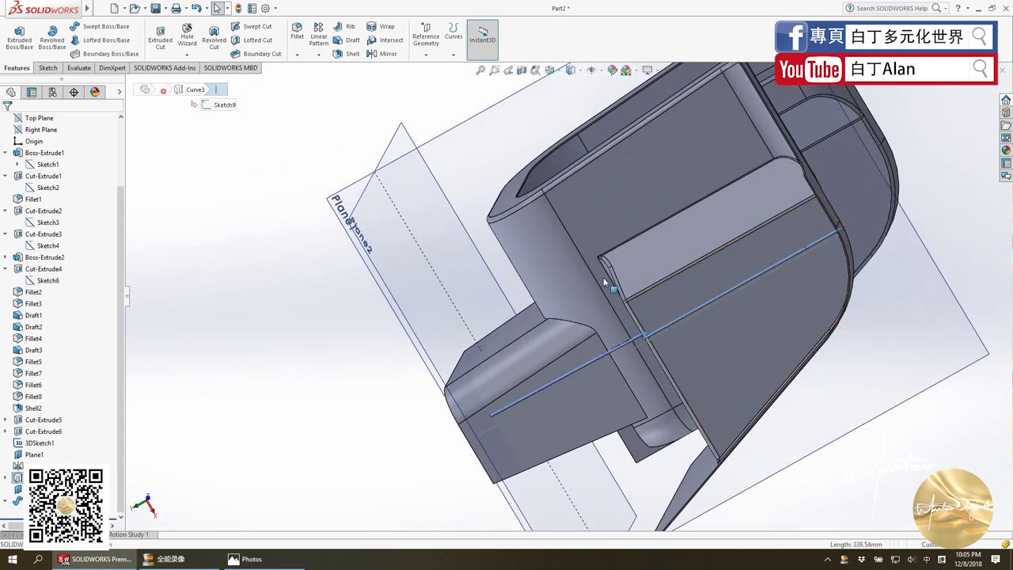
pyautogui.scroll(2, 603, 277)
pyautogui.scroll(3, 39, 296)
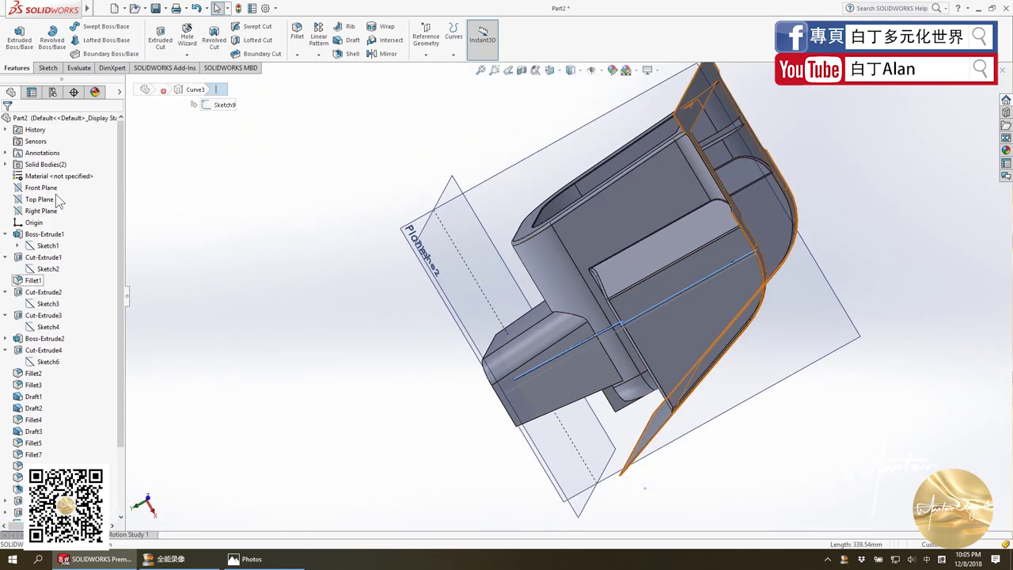
pyautogui.click(157, 205)
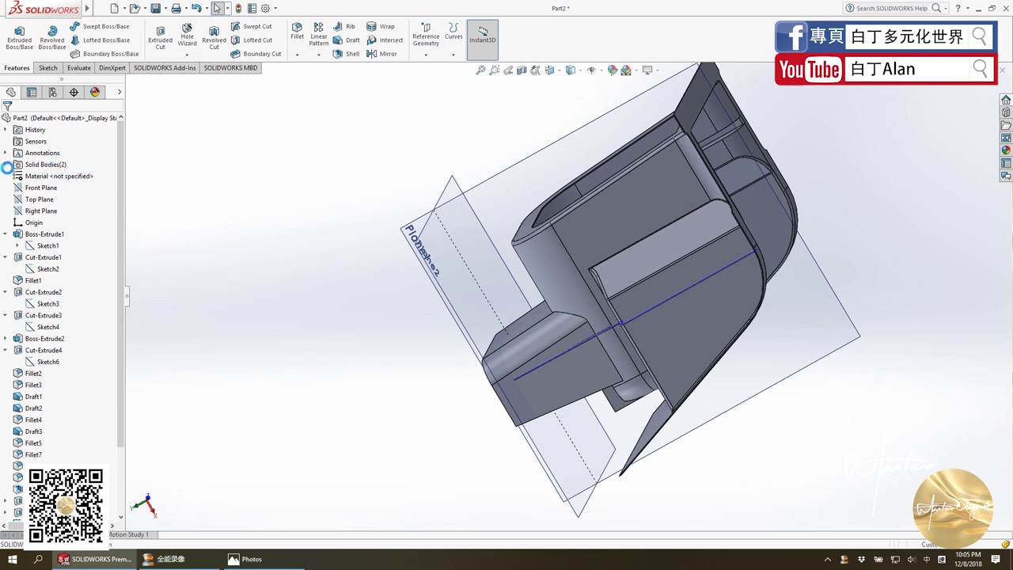
pyautogui.click(6, 164)
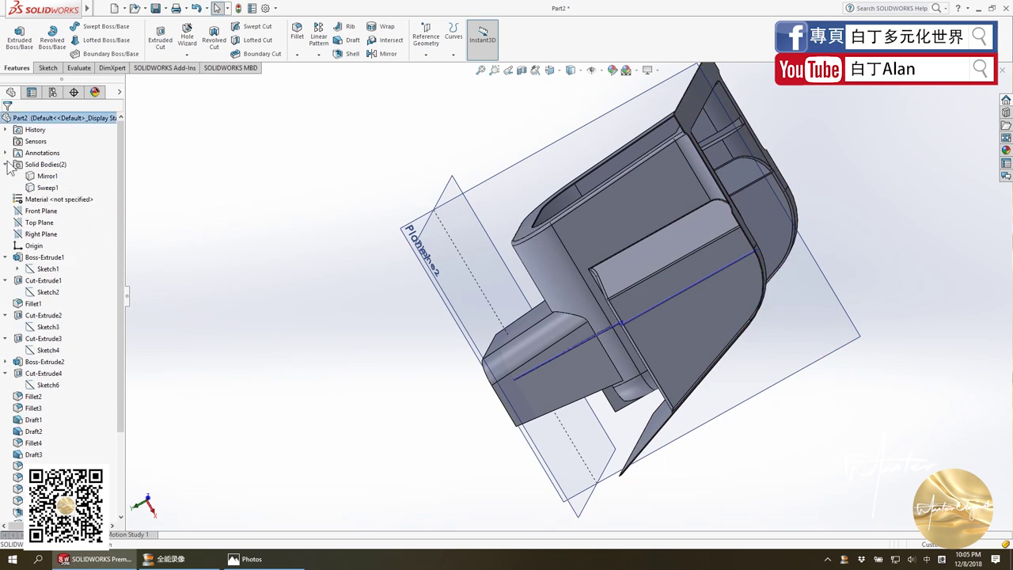
pyautogui.click(45, 188)
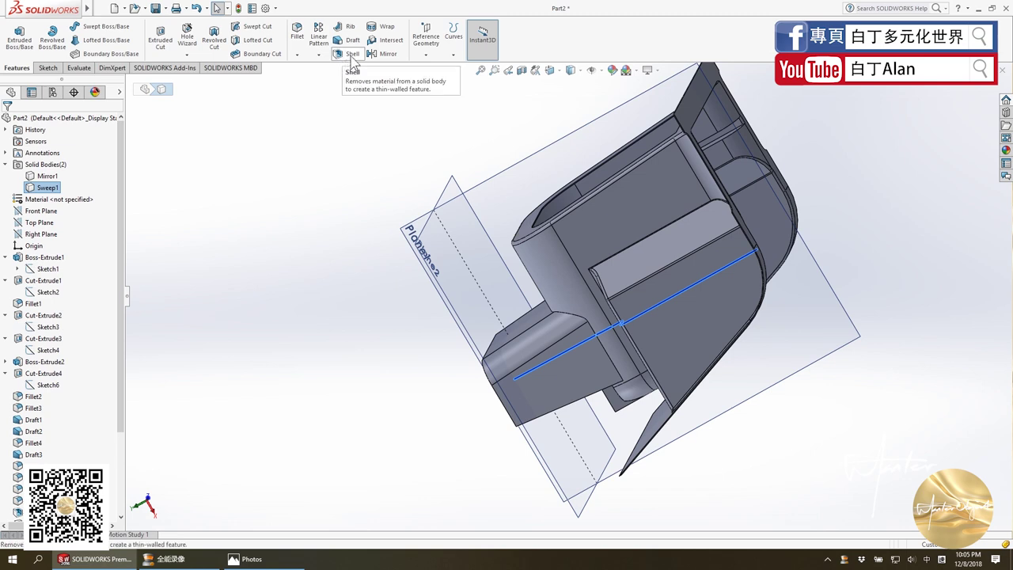
pyautogui.click(318, 35)
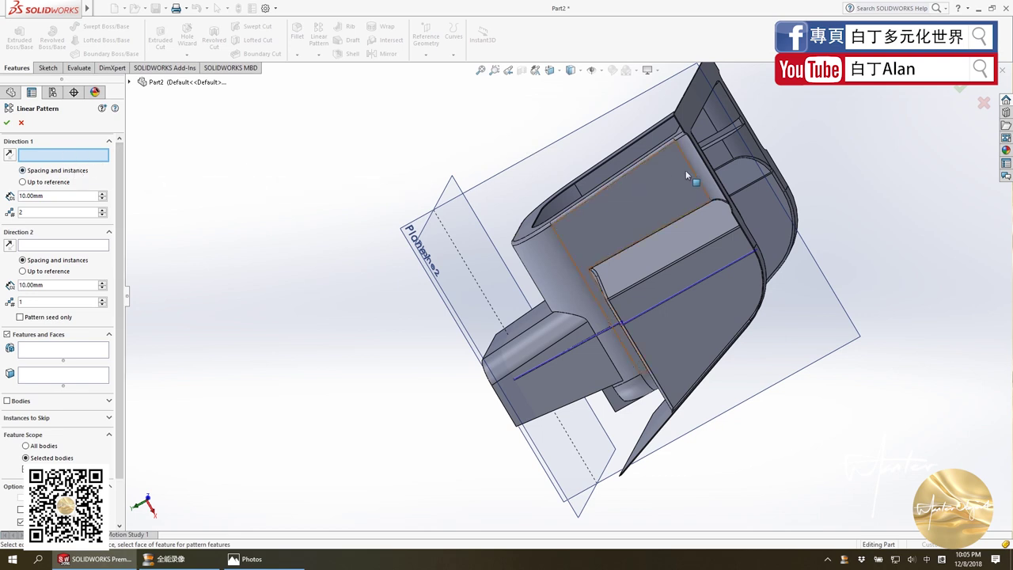
pyautogui.scroll(-2, 657, 350)
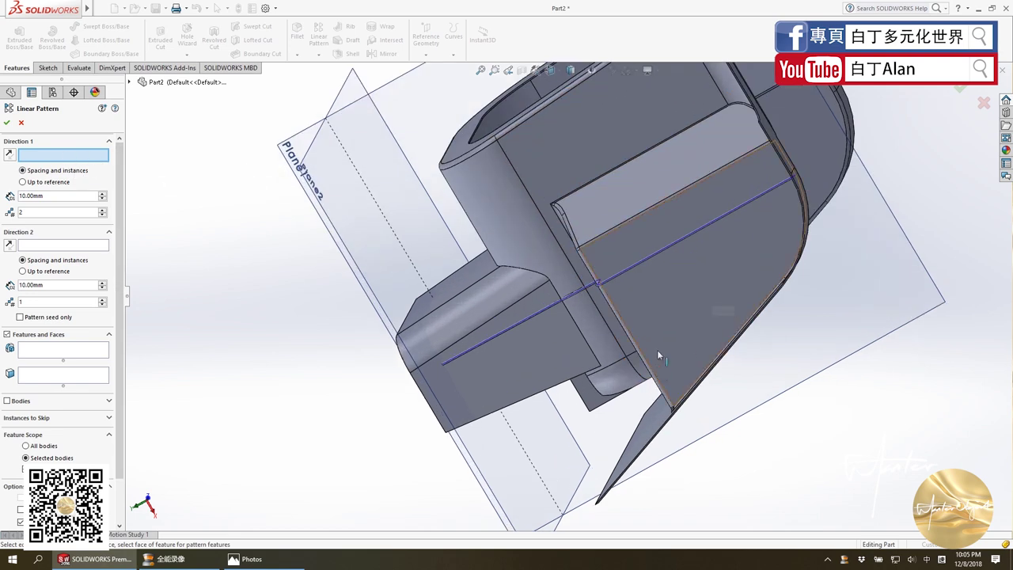
pyautogui.click(630, 339)
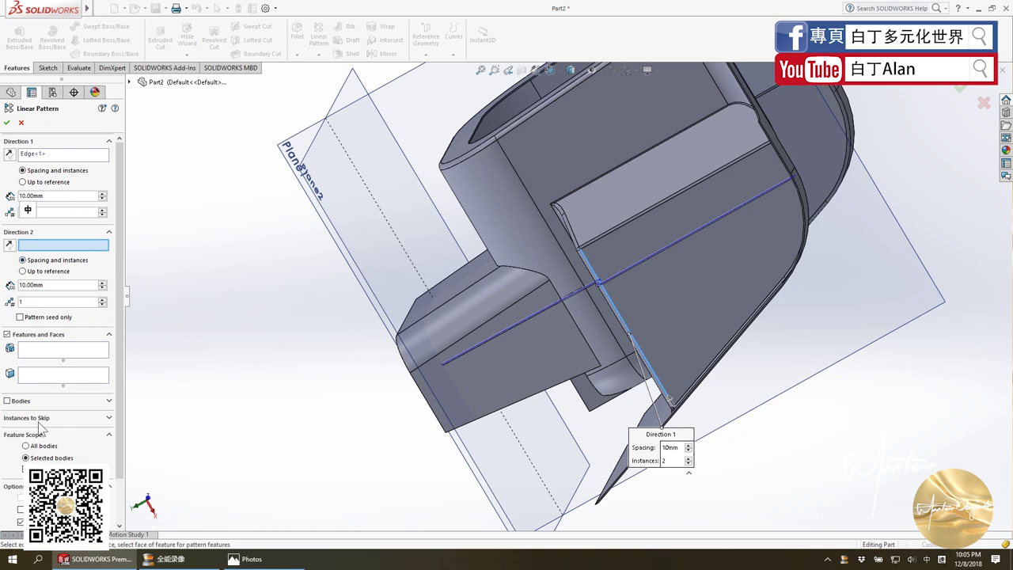
pyautogui.click(20, 401)
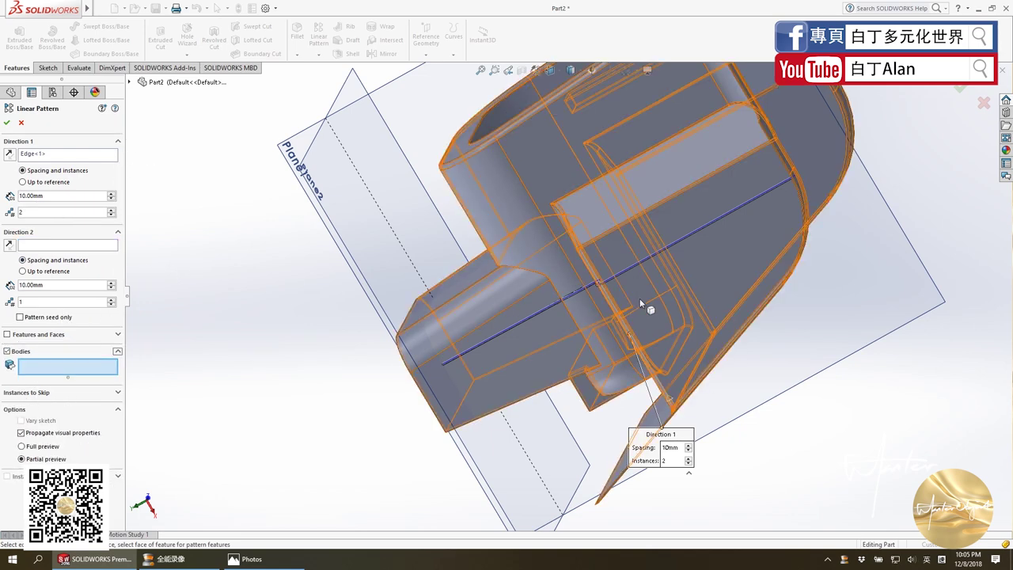
pyautogui.click(634, 263)
pyautogui.write('3')
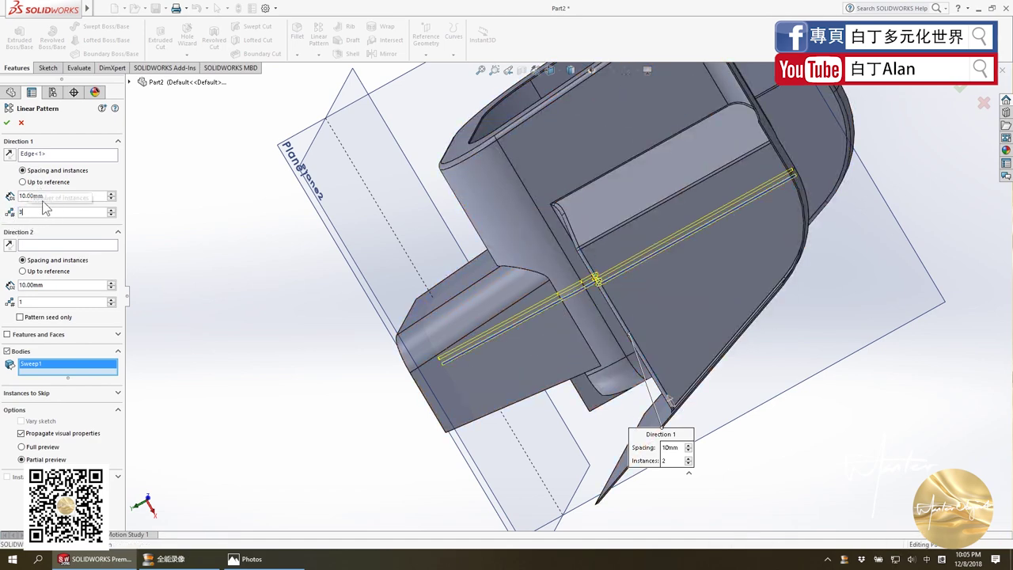
pyautogui.press('Return')
pyautogui.scroll(-4, 59, 204)
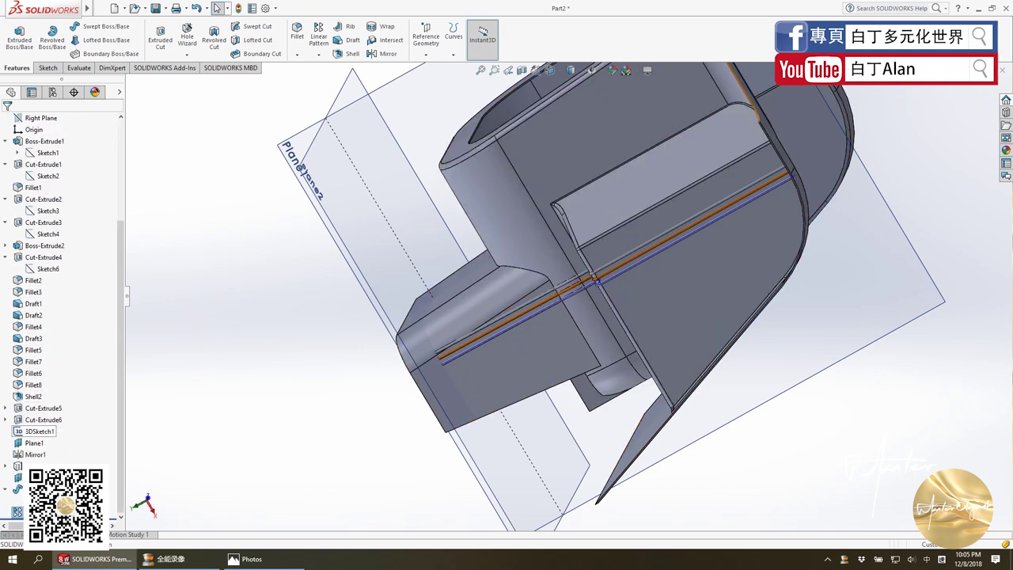
# Edit LPattern1 to space the three rib copies 30 mm apart.
pyautogui.rightClick(48, 483)
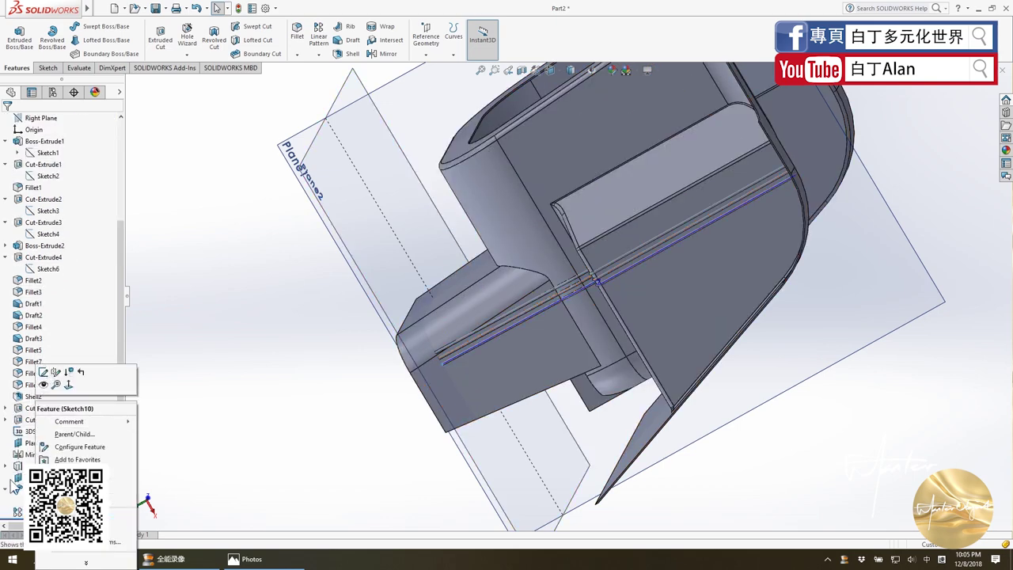
pyautogui.click(86, 562)
pyautogui.click(43, 332)
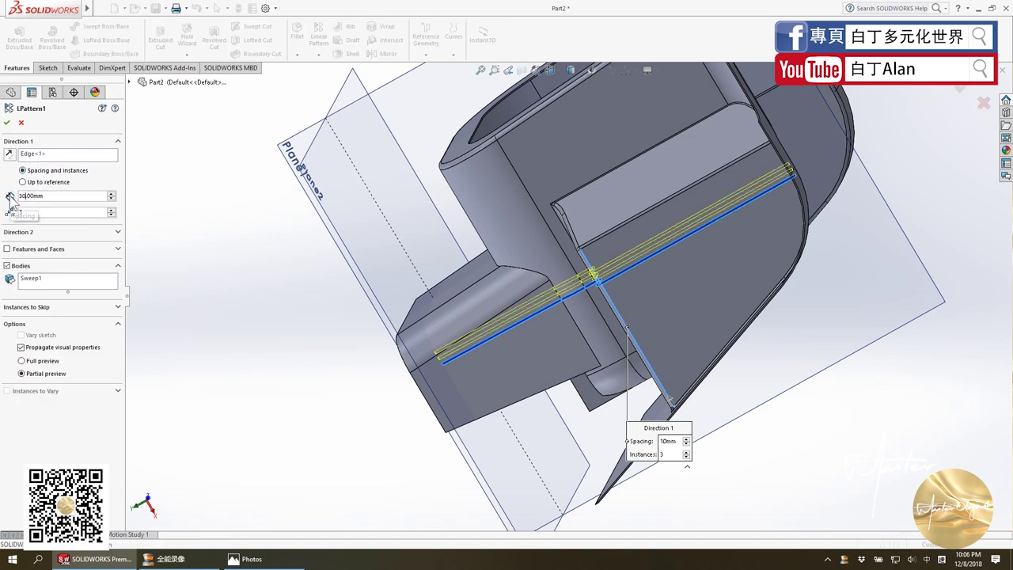
pyautogui.press('Return')
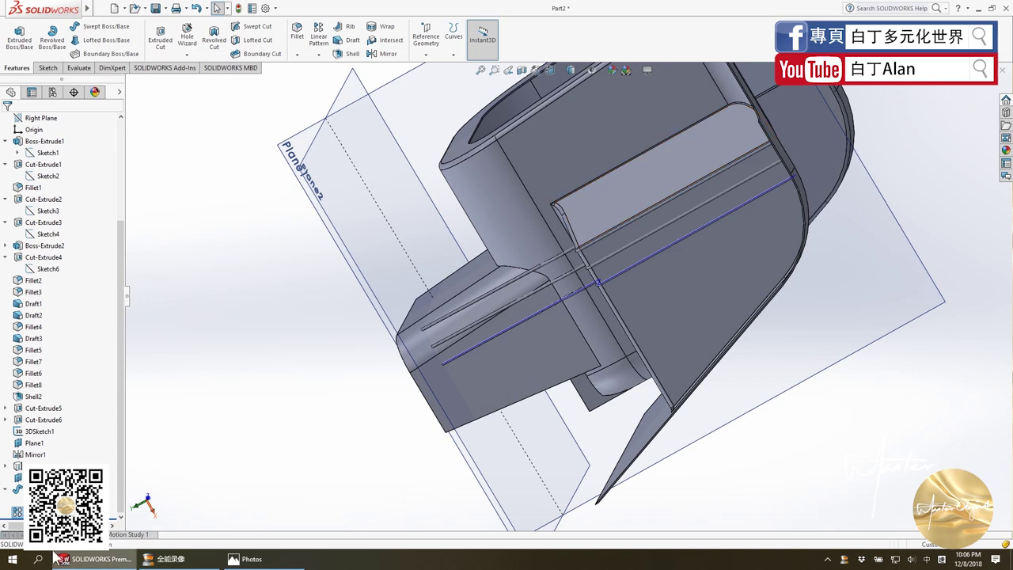
# Reverse LPattern1's direction so the copies sit on the opposite side.
pyautogui.rightClick(40, 466)
pyautogui.click(38, 312)
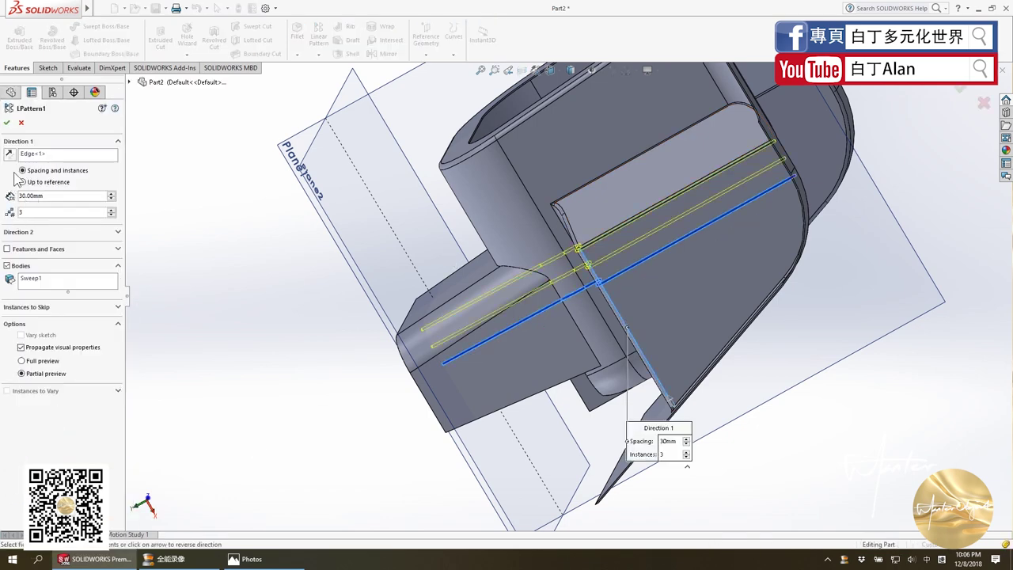
pyautogui.click(12, 159)
pyautogui.click(7, 122)
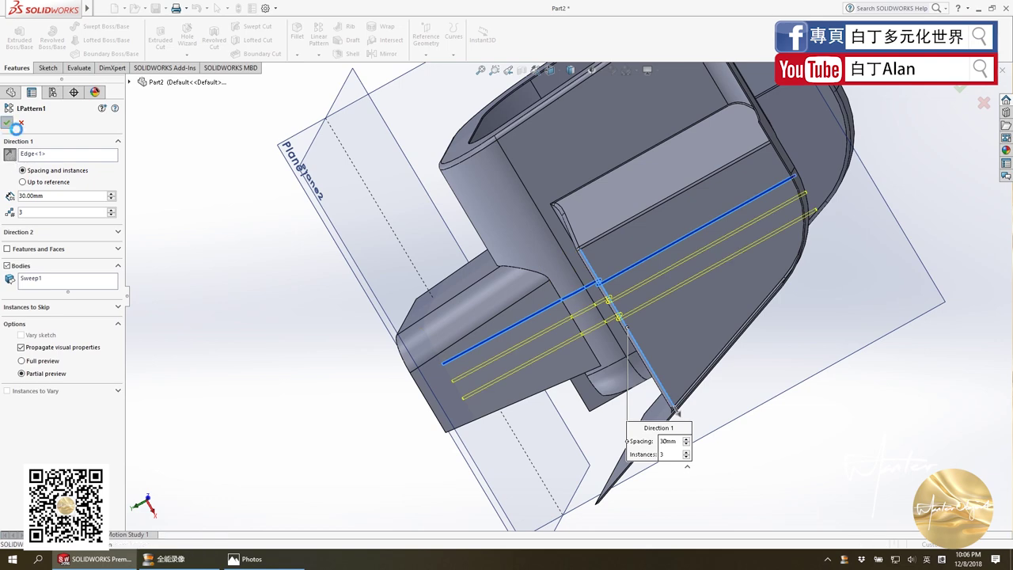
pyautogui.scroll(-3, 793, 171)
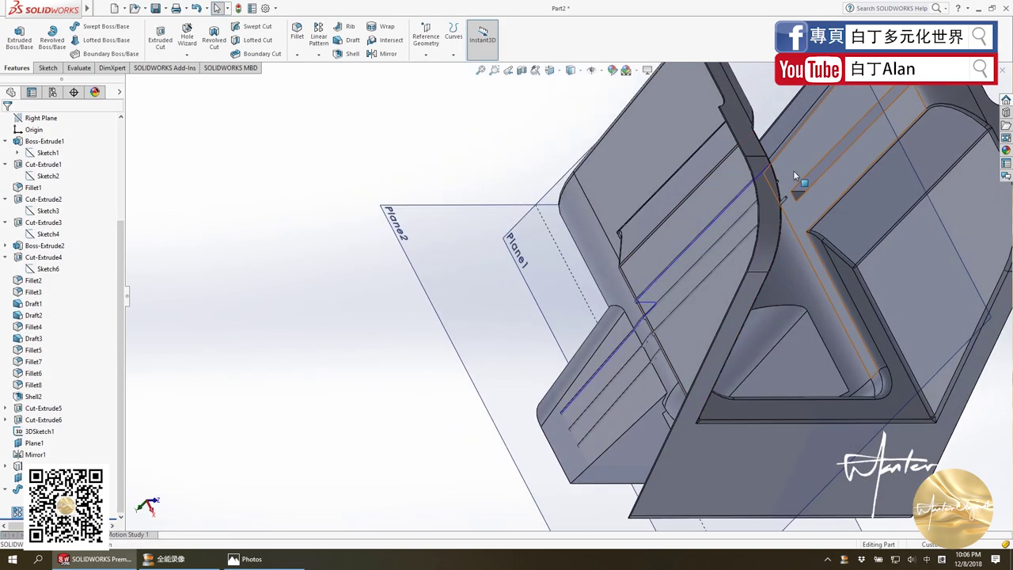
pyautogui.scroll(-3, 777, 209)
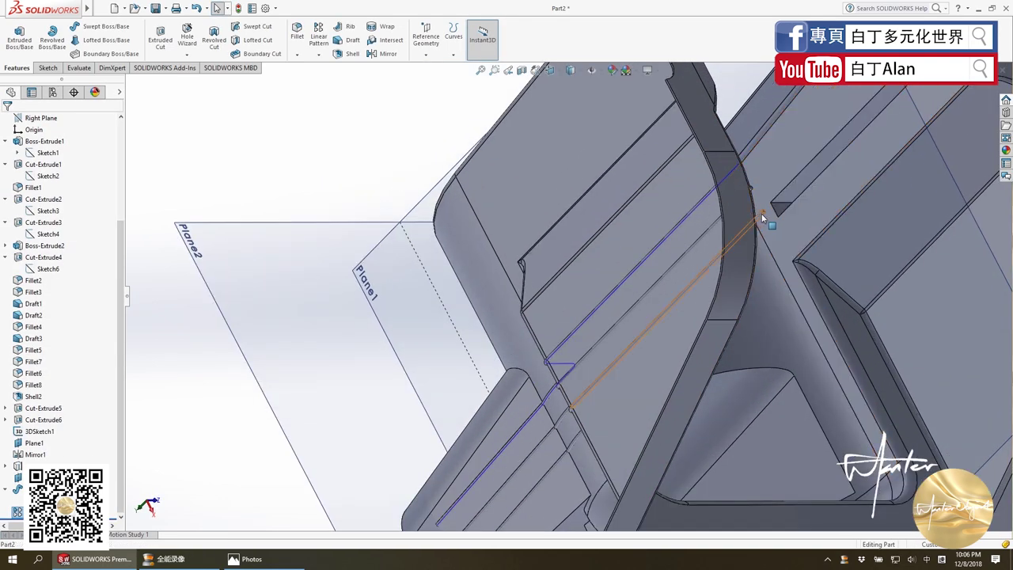
pyautogui.click(769, 218)
pyautogui.scroll(2, 781, 225)
pyautogui.moveTo(780, 224)
pyautogui.mouseDown(button='middle')
pyautogui.moveTo(762, 199)
pyautogui.moveTo(831, 270)
pyautogui.mouseUp(button='middle')
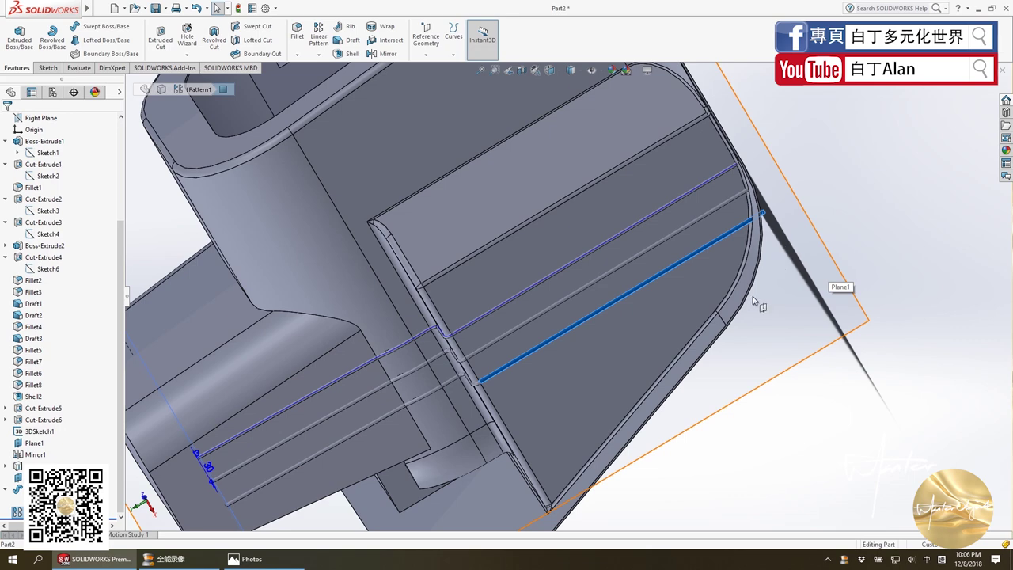
pyautogui.click(780, 360)
pyautogui.moveTo(801, 348); pyautogui.dragTo(759, 229, button='middle')
pyautogui.scroll(3, 759, 215)
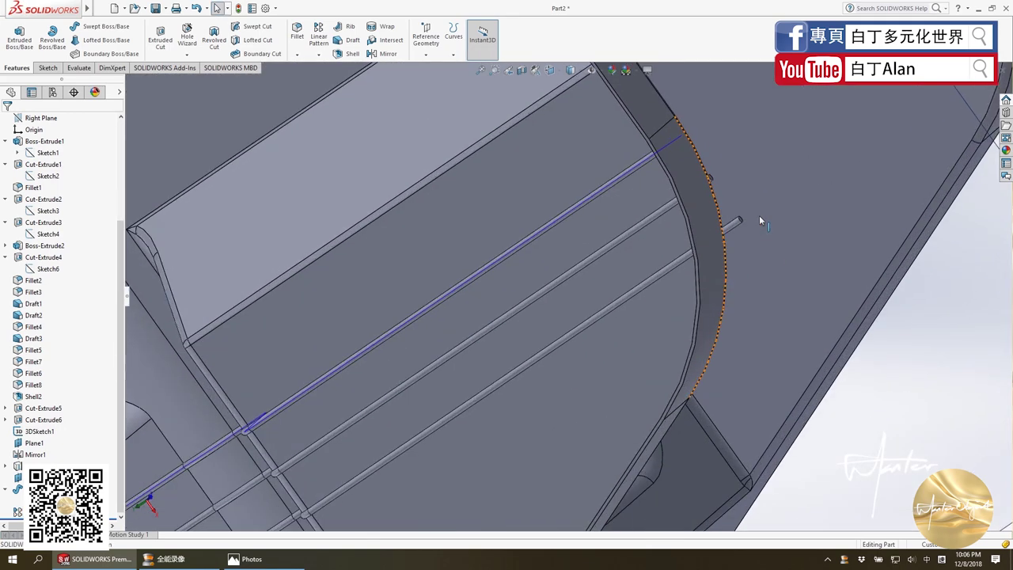
pyautogui.click(641, 309)
pyautogui.moveTo(642, 311); pyautogui.dragTo(325, 135, button='middle')
pyautogui.scroll(-5, 324, 214)
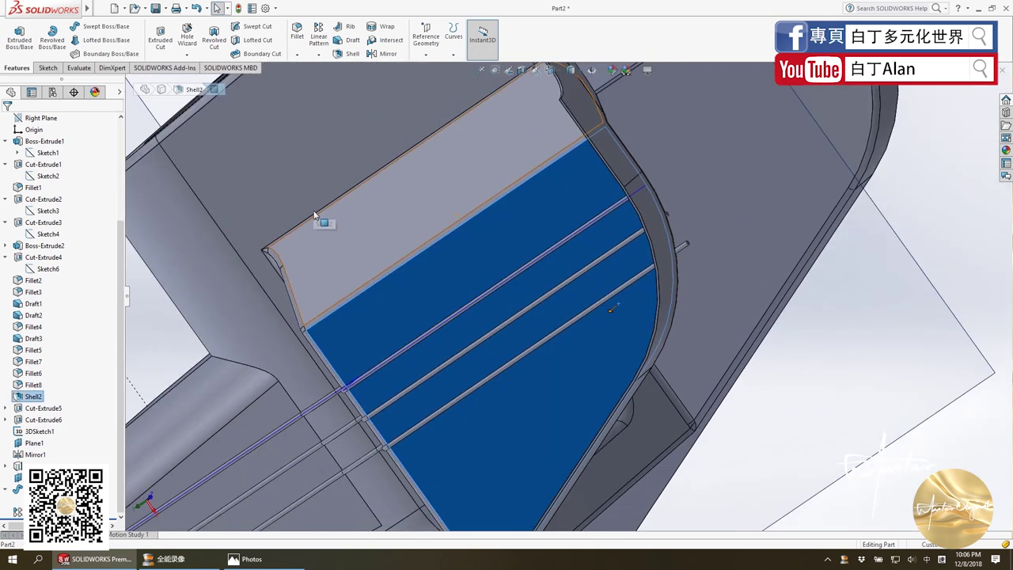
pyautogui.moveTo(325, 214); pyautogui.dragTo(488, 308, button='middle')
pyautogui.click(170, 95)
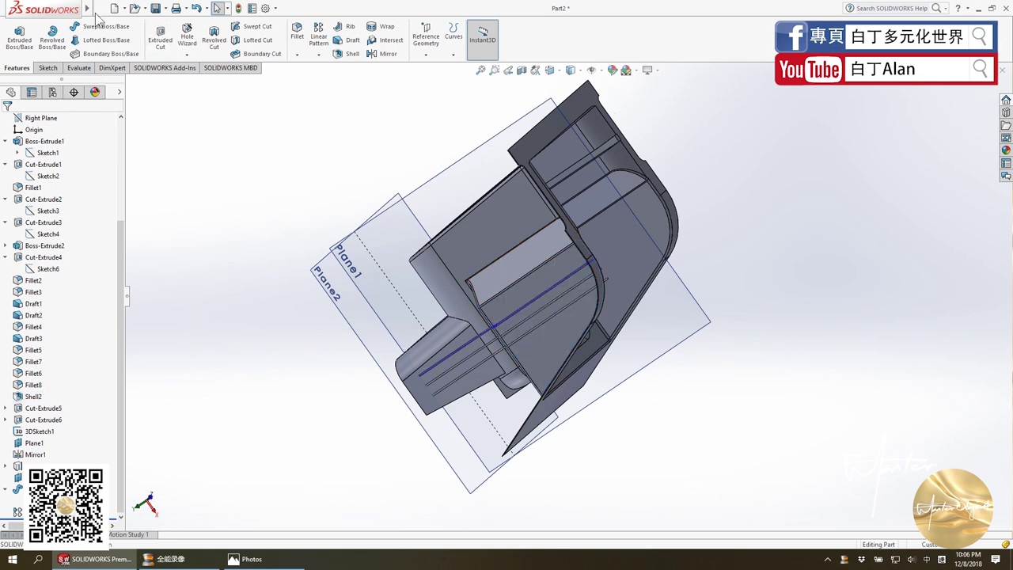
pyautogui.moveTo(87, 8)
pyautogui.click(159, 9)
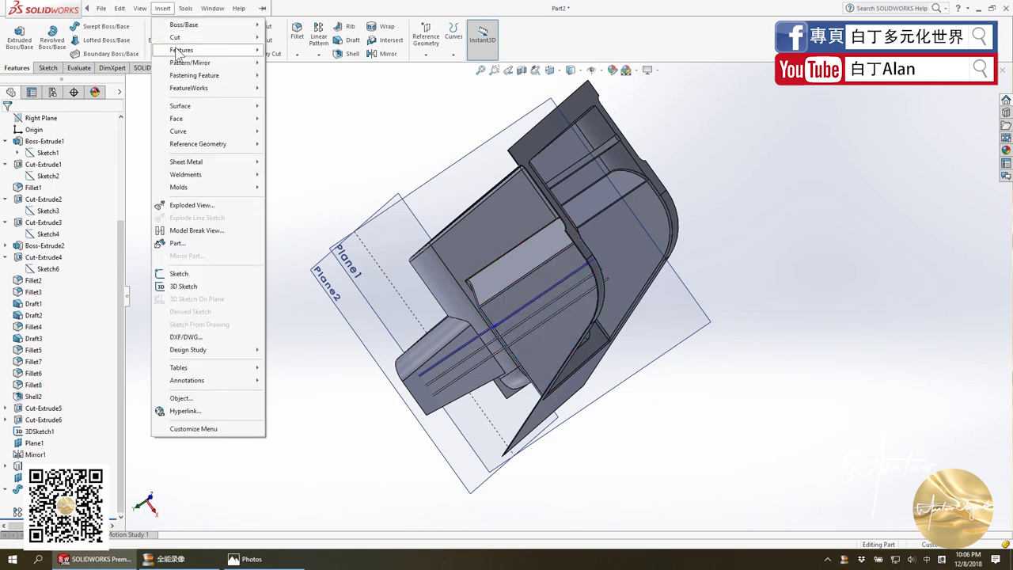
pyautogui.moveTo(181, 50)
pyautogui.click(296, 287)
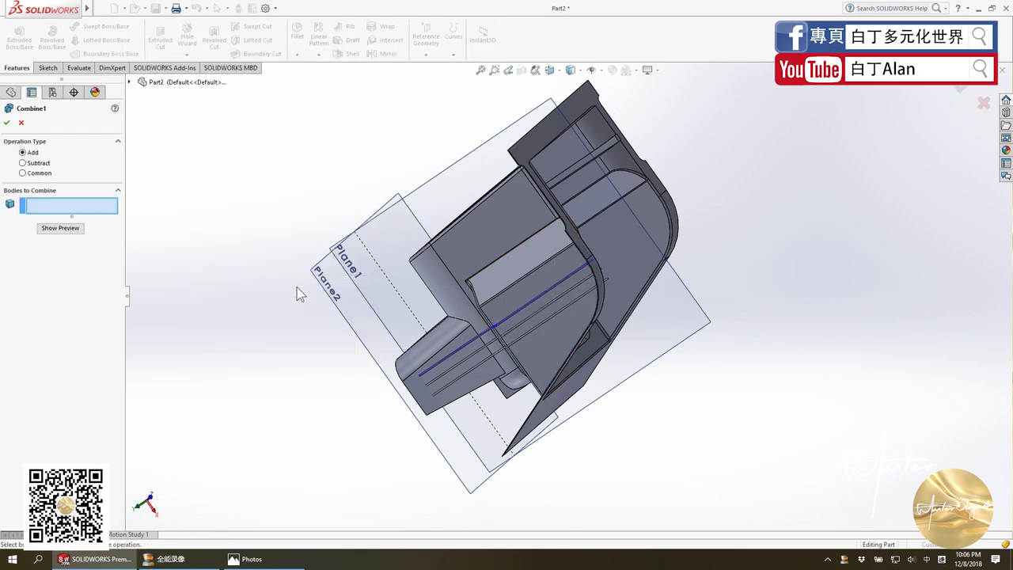
pyautogui.click(565, 285)
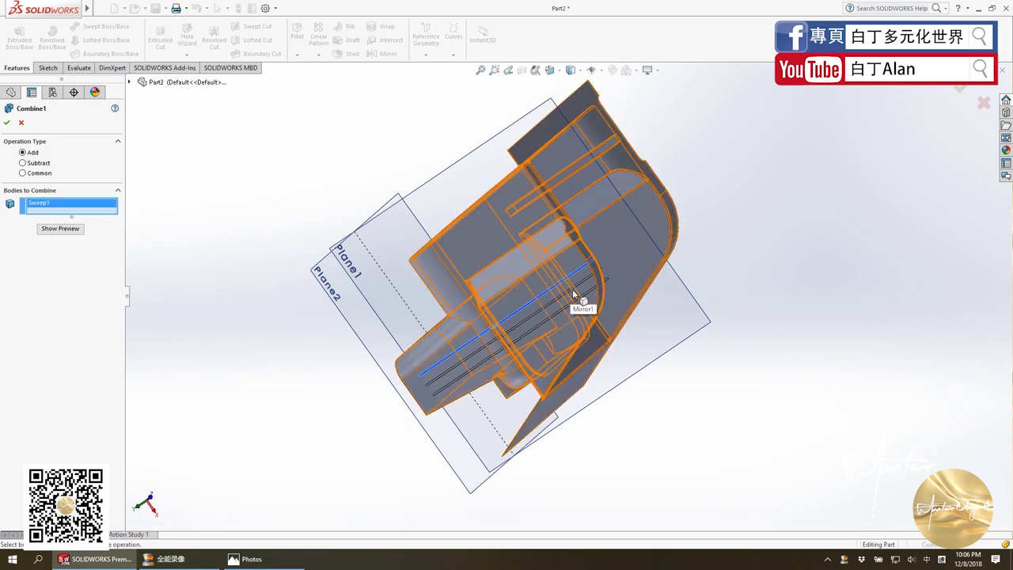
pyautogui.click(572, 288)
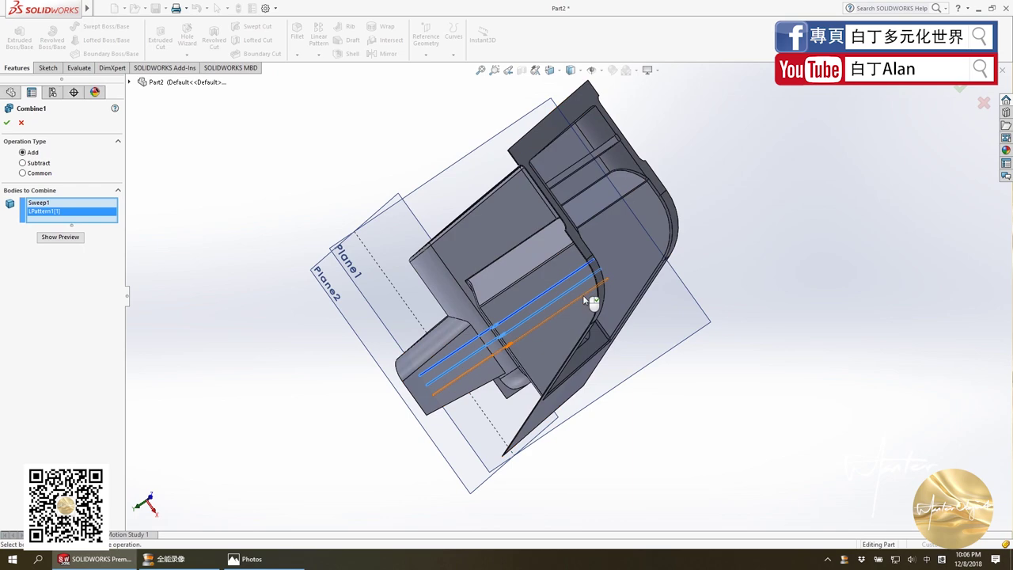
pyautogui.click(587, 299)
pyautogui.click(592, 262)
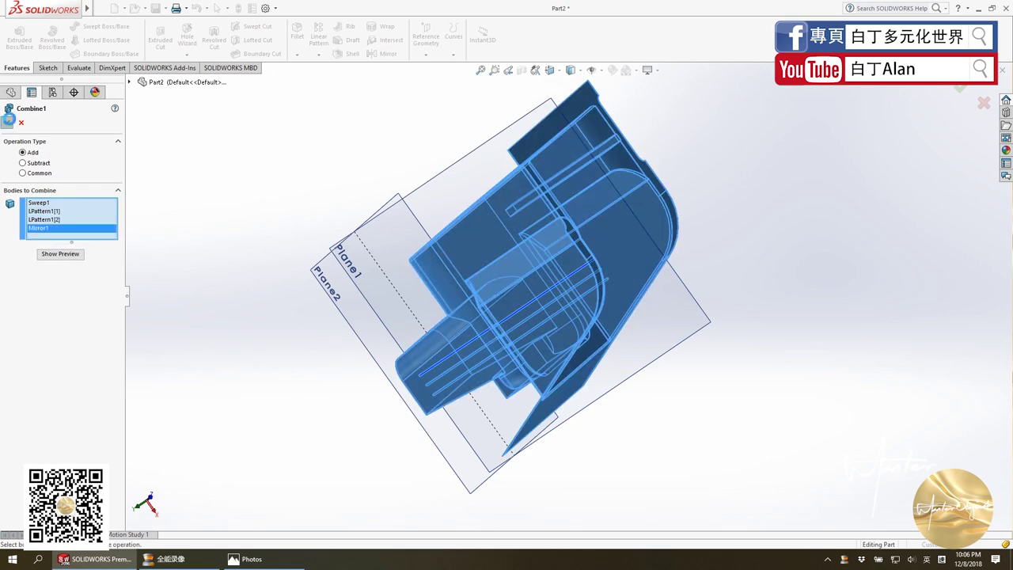
pyautogui.press('Return')
pyautogui.moveTo(718, 303); pyautogui.dragTo(393, 292, button='middle')
pyautogui.scroll(-3, 393, 291)
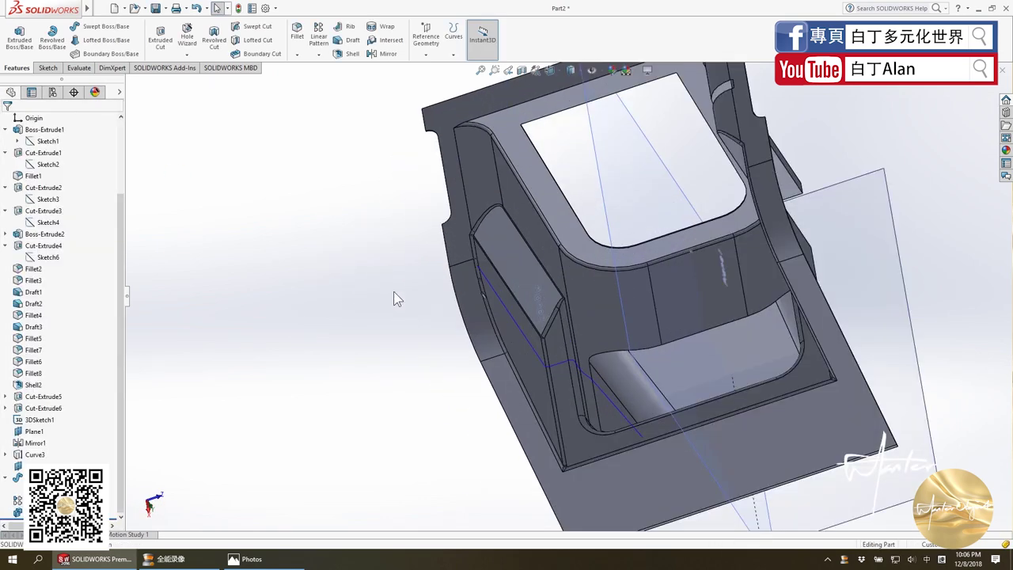
pyautogui.scroll(-3, 526, 324)
pyautogui.scroll(-2, 431, 276)
pyautogui.scroll(-2, 431, 276)
pyautogui.scroll(-2, 431, 274)
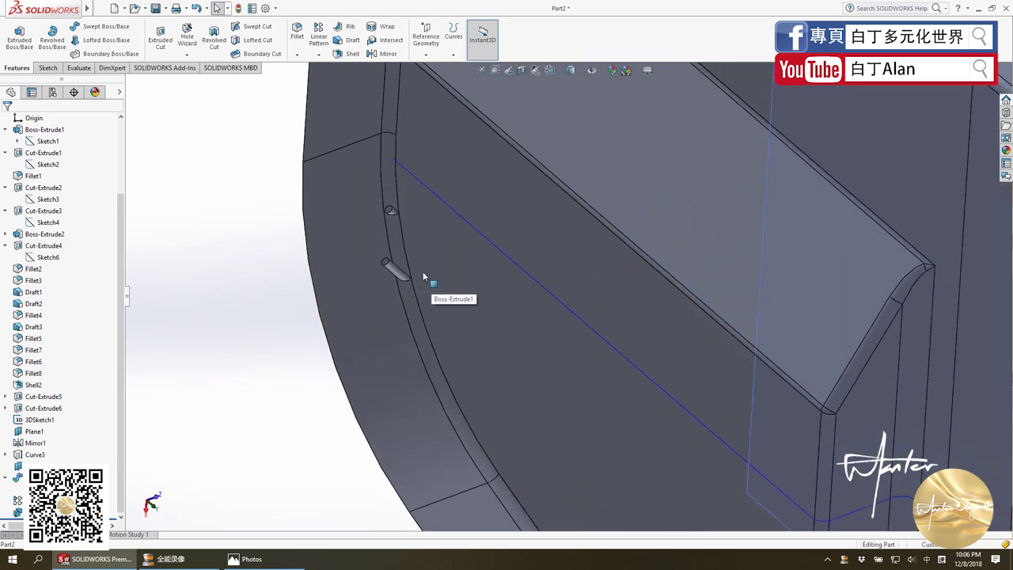
pyautogui.scroll(-2, 450, 271)
pyautogui.scroll(3, 448, 271)
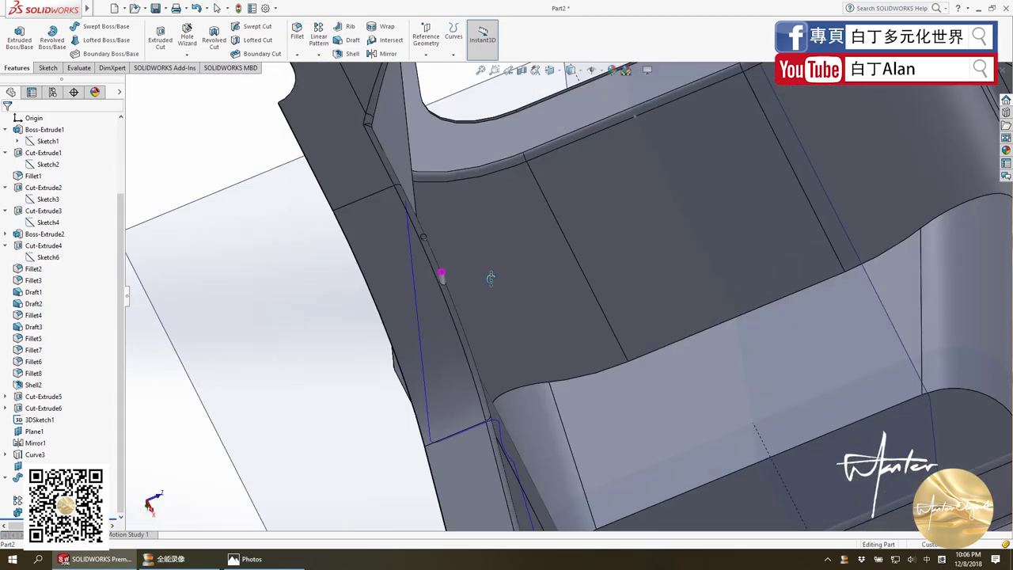
pyautogui.scroll(-3, 447, 277)
pyautogui.scroll(3, 448, 281)
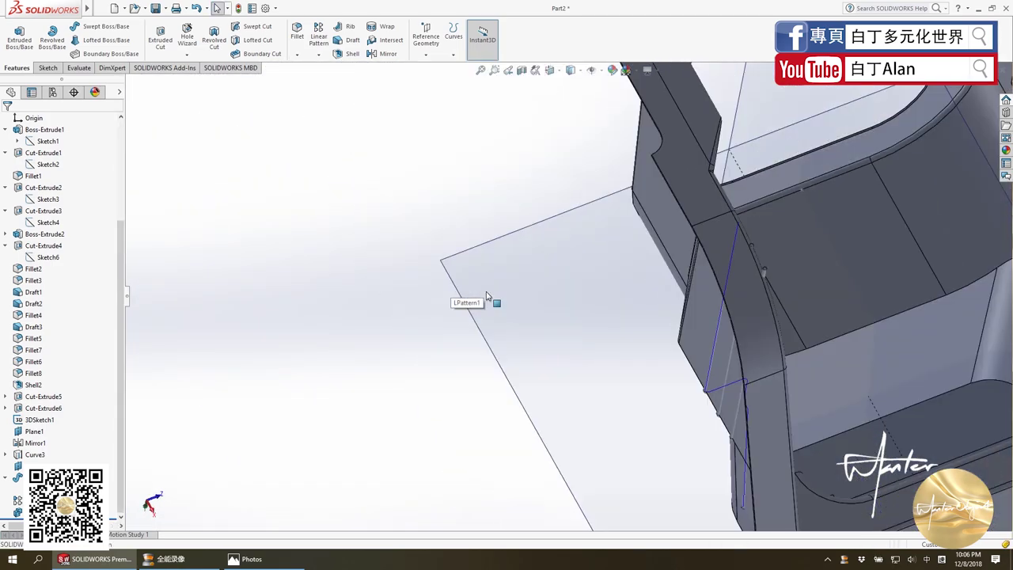
pyautogui.scroll(3, 490, 299)
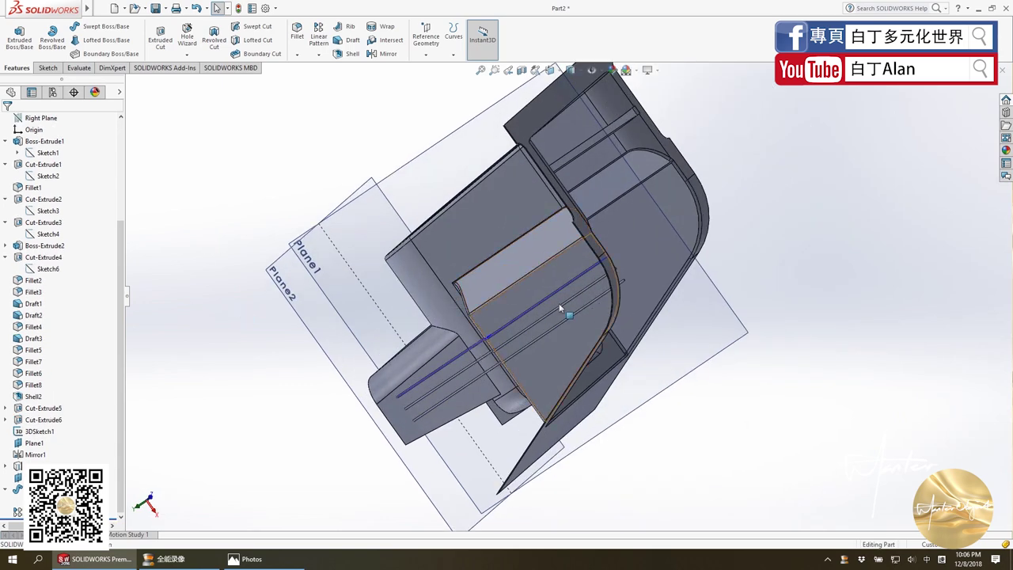
pyautogui.click(708, 314)
pyautogui.click(517, 205)
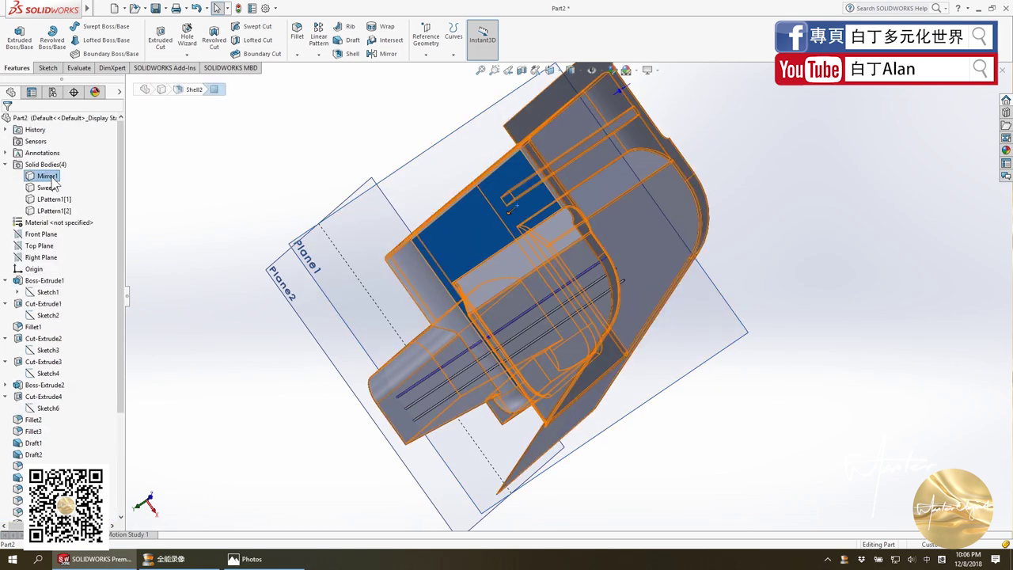
pyautogui.rightClick(52, 177)
pyautogui.click(222, 141)
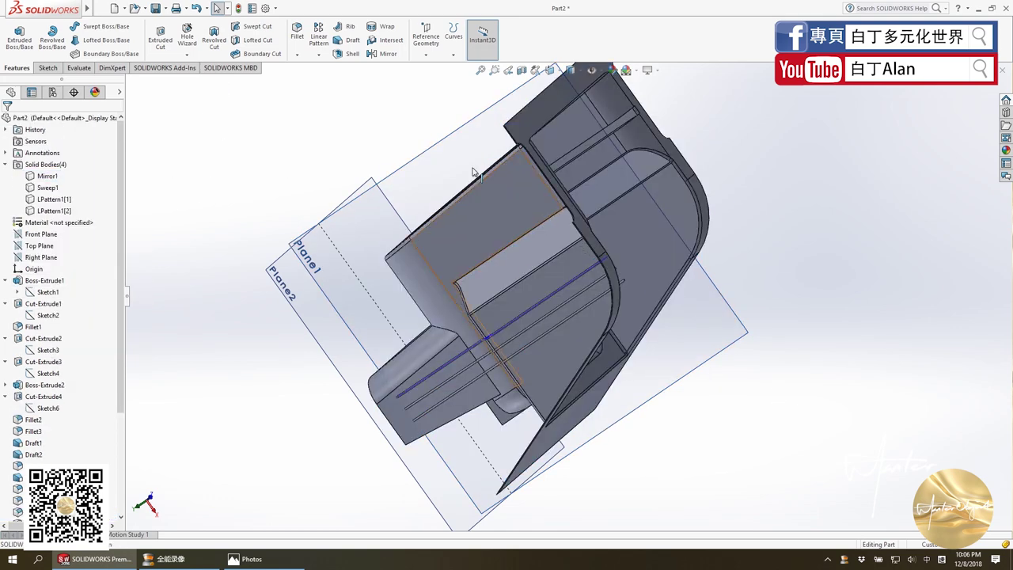
pyautogui.click(463, 164)
# Start a sketch normal to Plane1 and offset the housing's curved lower edge 1 mm, reversed.
pyautogui.hotkey('ctrl', '8')
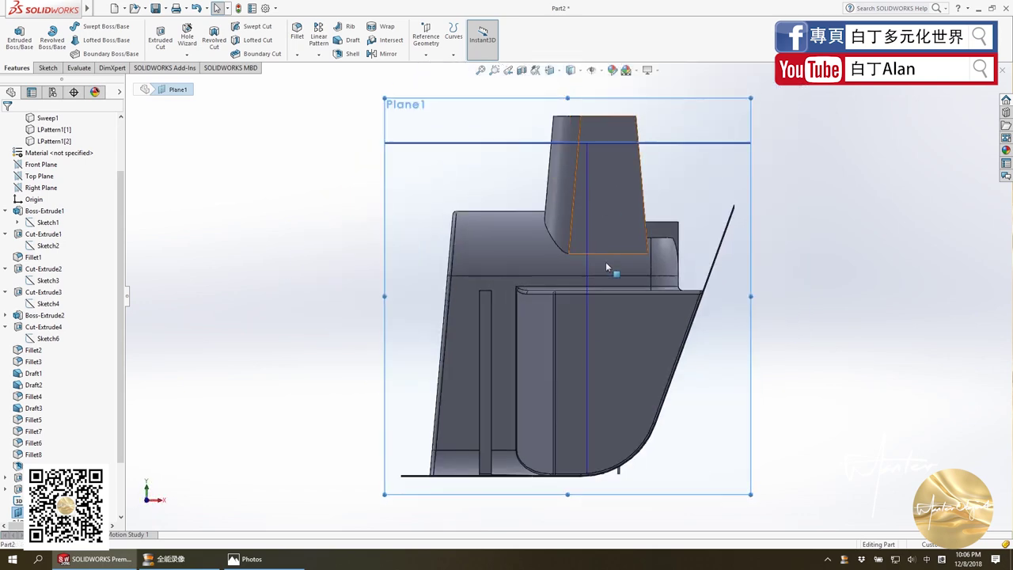
pyautogui.click(45, 68)
pyautogui.click(14, 35)
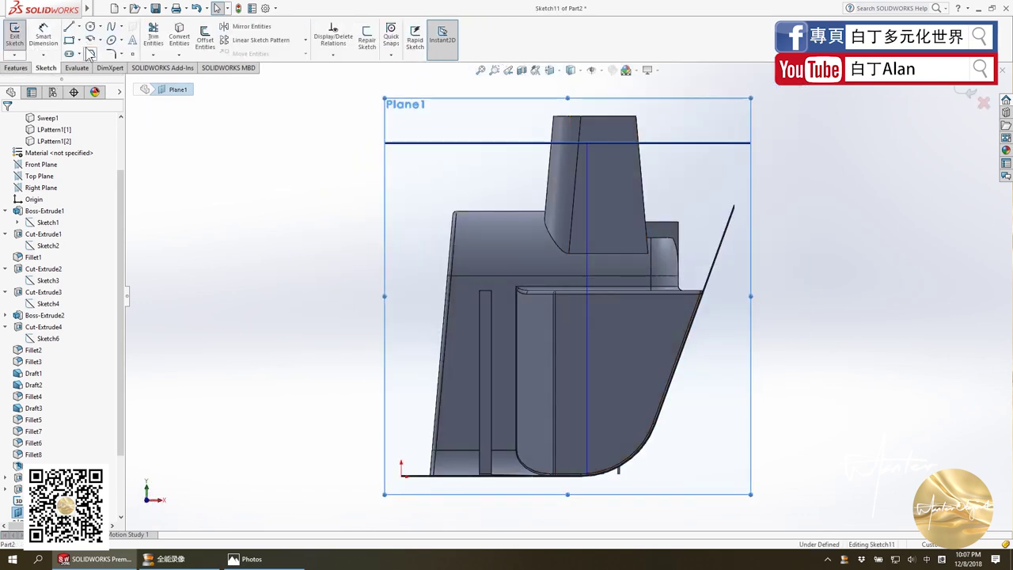
pyautogui.scroll(-4, 606, 479)
pyautogui.scroll(-3, 644, 436)
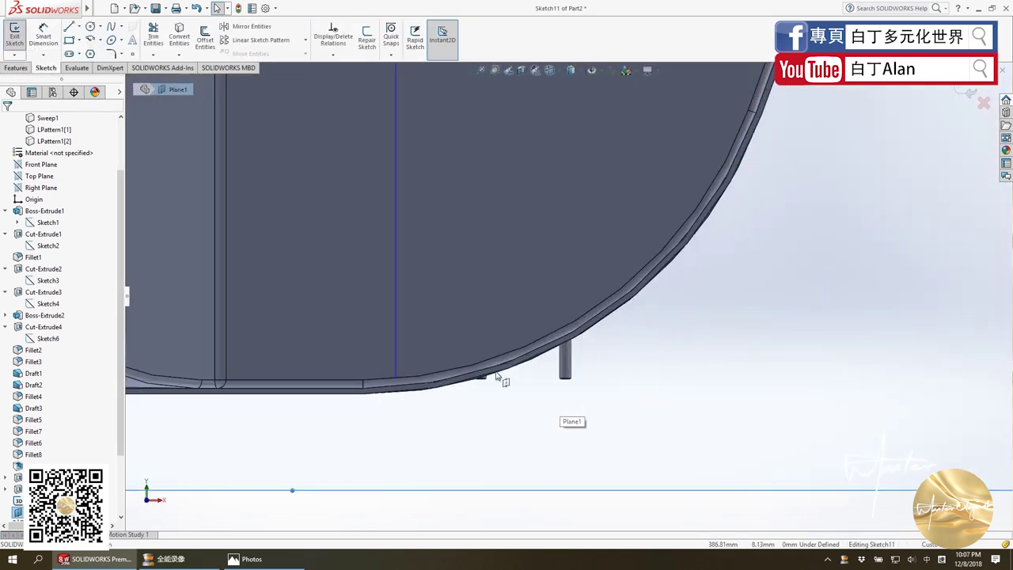
pyautogui.click(206, 42)
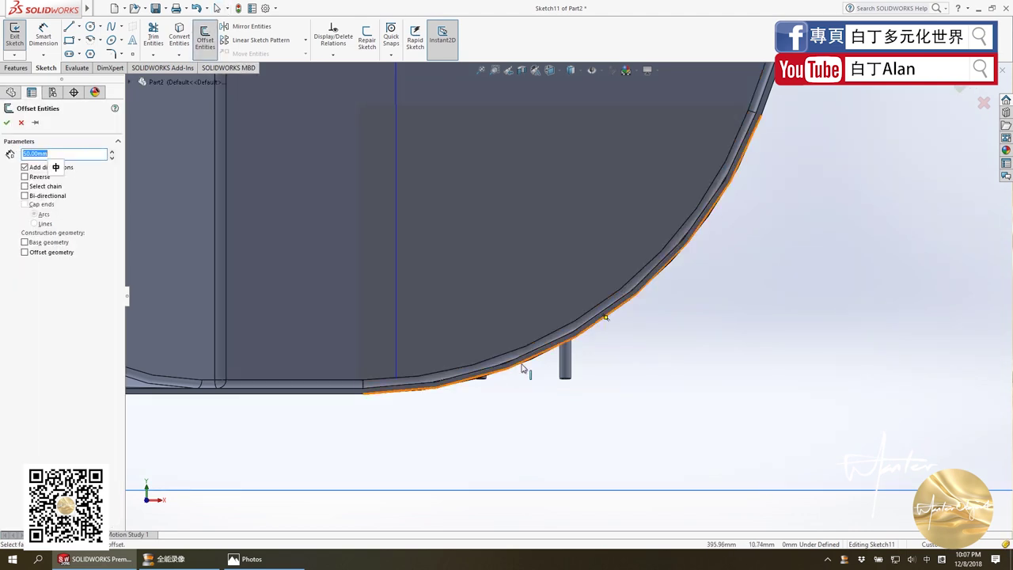
pyautogui.click(522, 365)
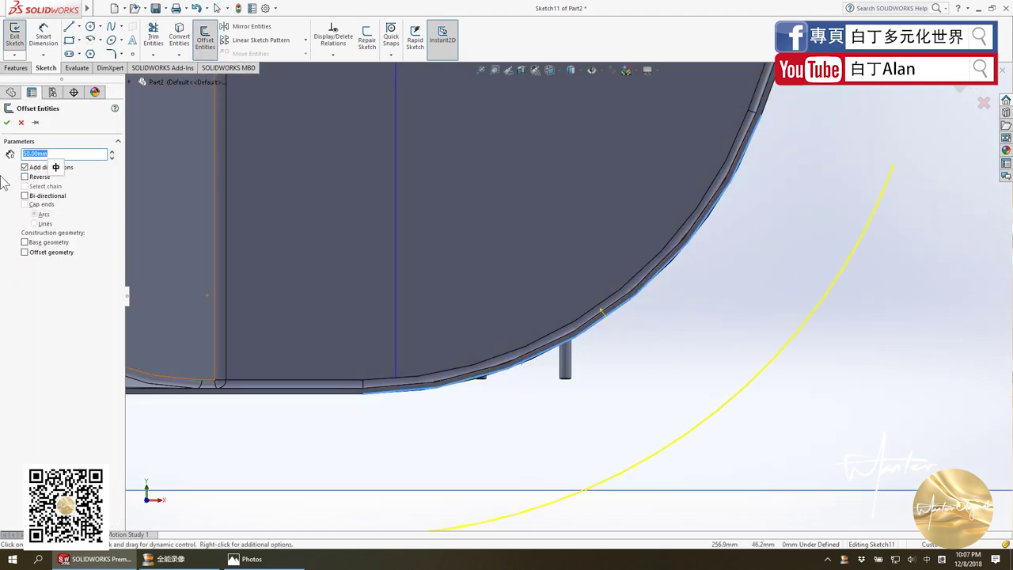
pyautogui.write('11')
pyautogui.press('Return')
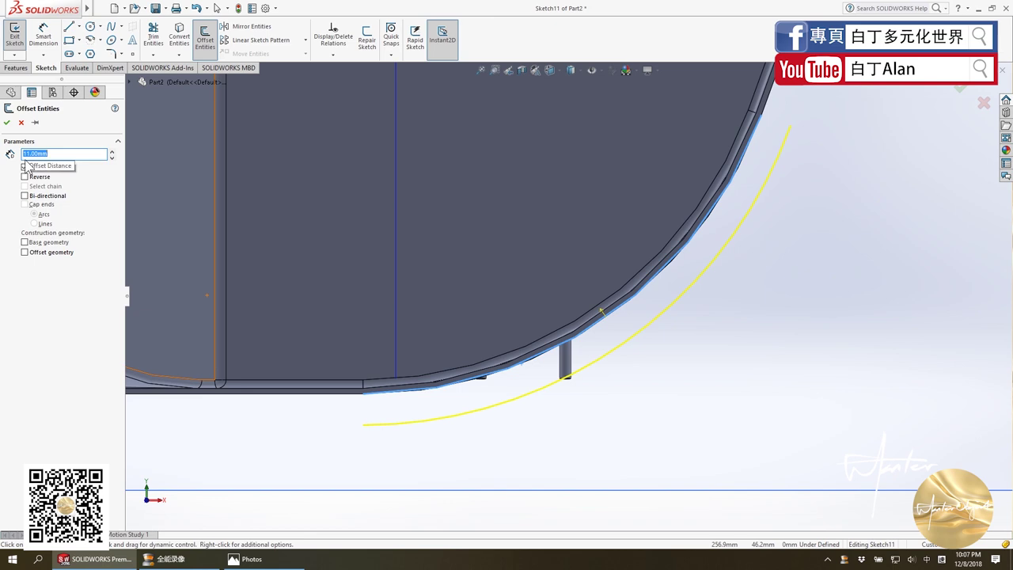
pyautogui.click(24, 177)
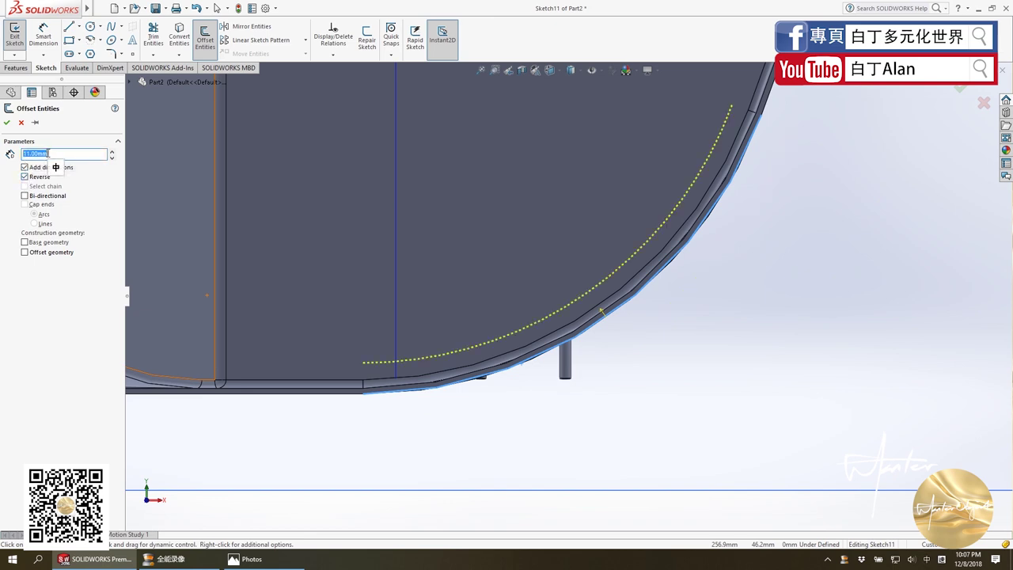
pyautogui.write('1')
pyautogui.press('Return')
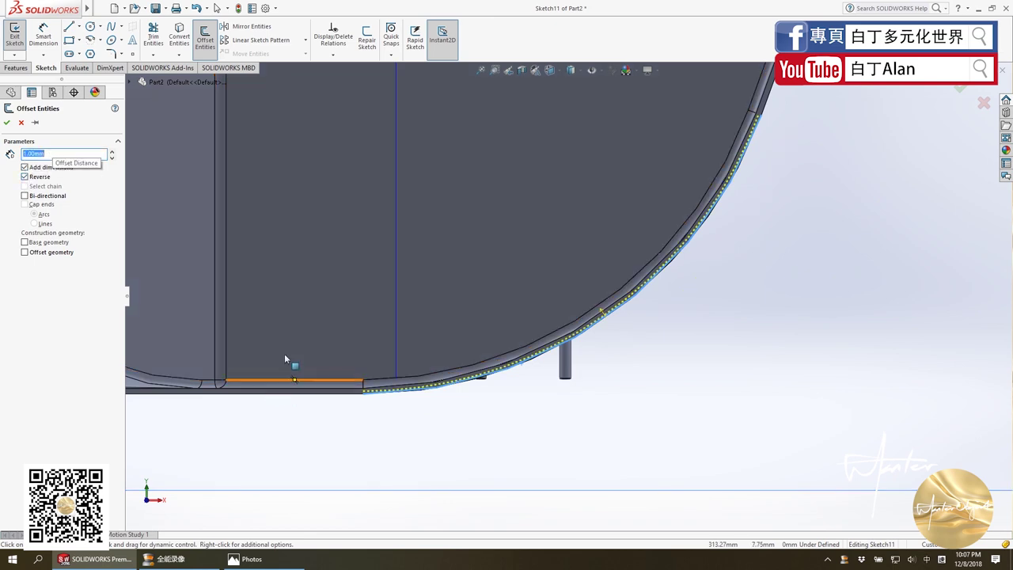
pyautogui.click(7, 123)
# Close the profile with three lines: down from the curve, across the bottom, and up to the edge.
pyautogui.click(68, 26)
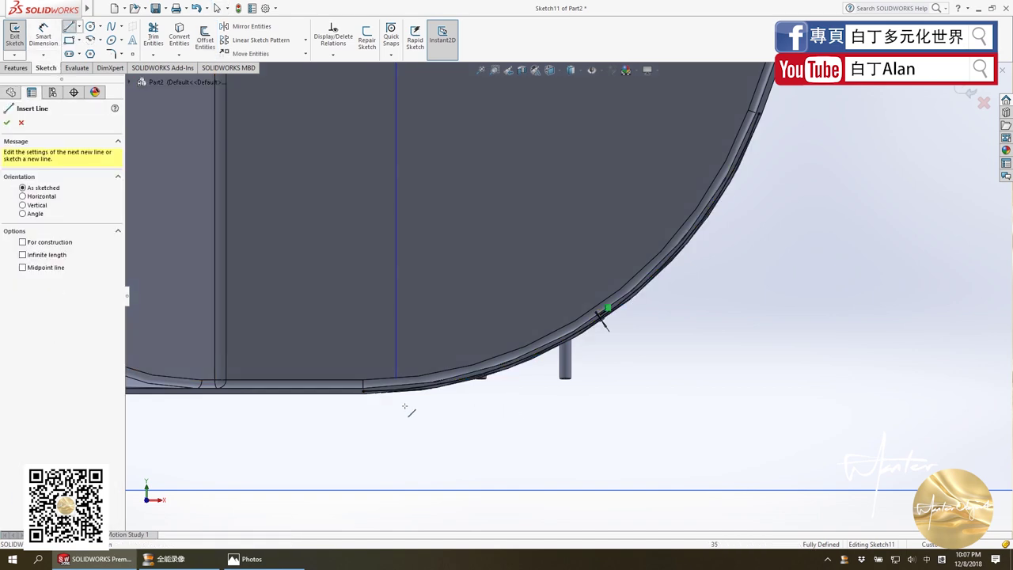
pyautogui.click(362, 391)
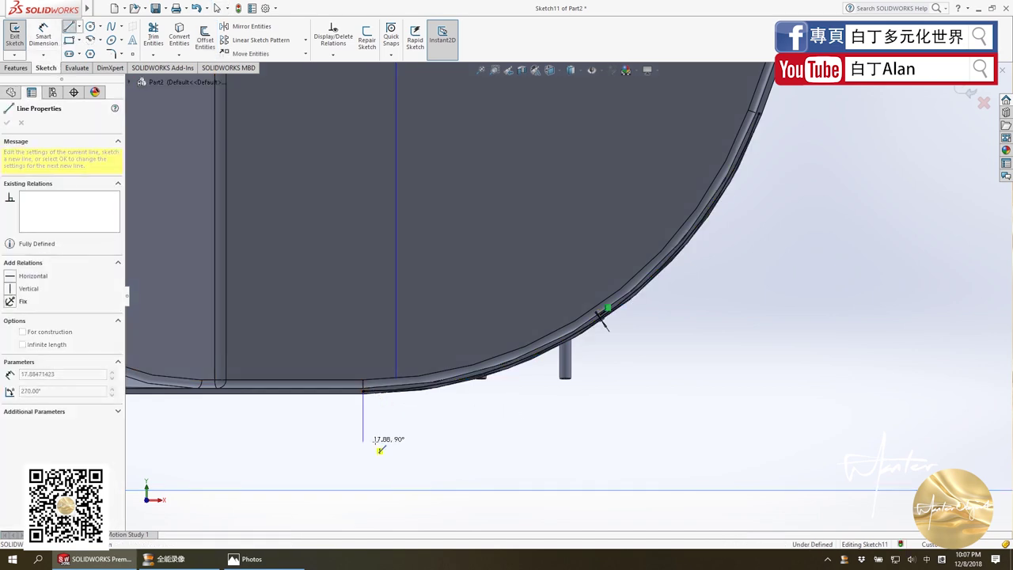
pyautogui.click(363, 441)
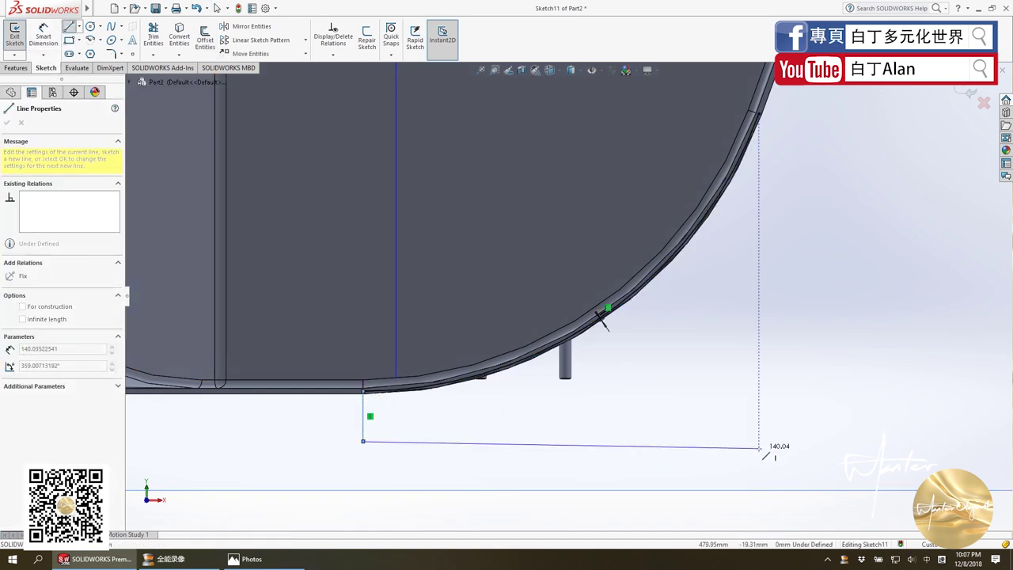
pyautogui.click(758, 448)
pyautogui.doubleClick(758, 115)
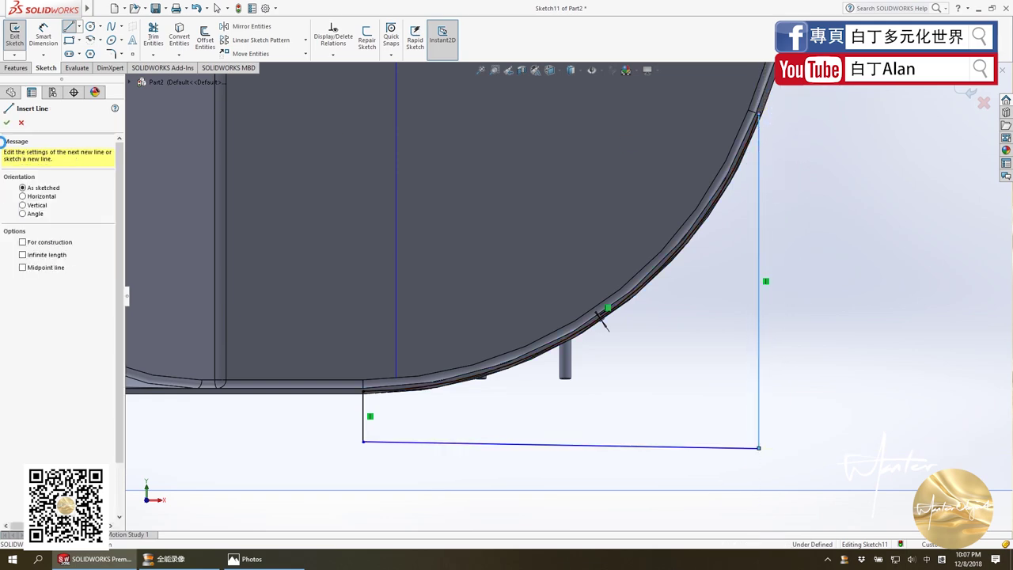
pyautogui.press('Escape')
# Exit Sketch11 and hide the Mirror1 housing body so only the ribs and profile show.
pyautogui.click(967, 92)
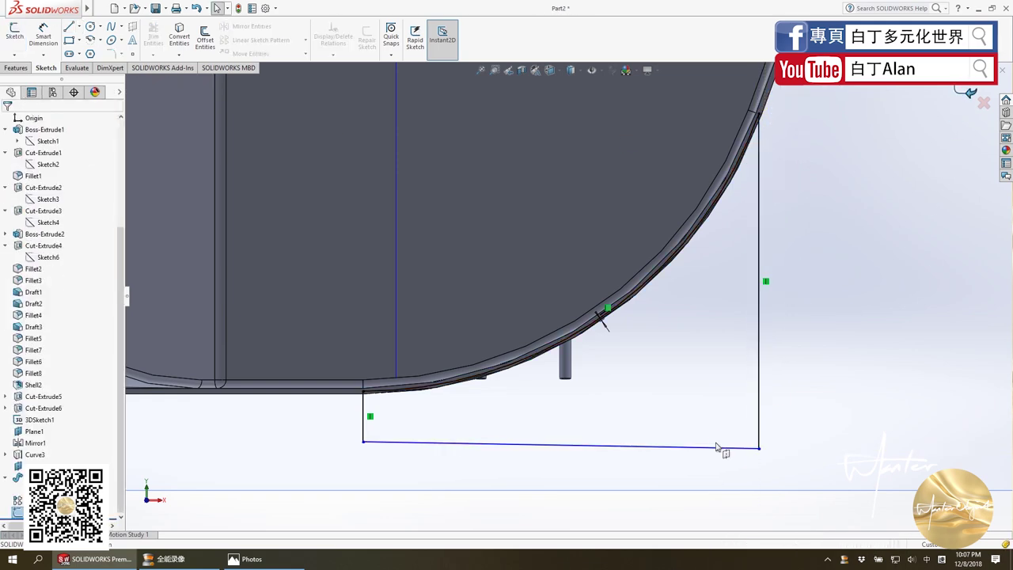
pyautogui.scroll(-5, 591, 359)
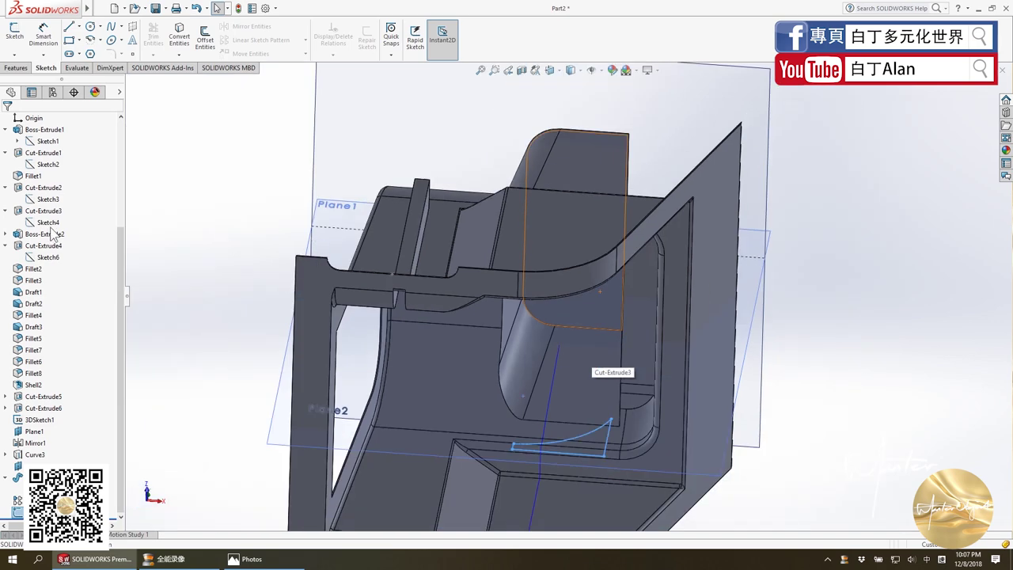
pyautogui.scroll(10, 48, 237)
pyautogui.click(49, 210)
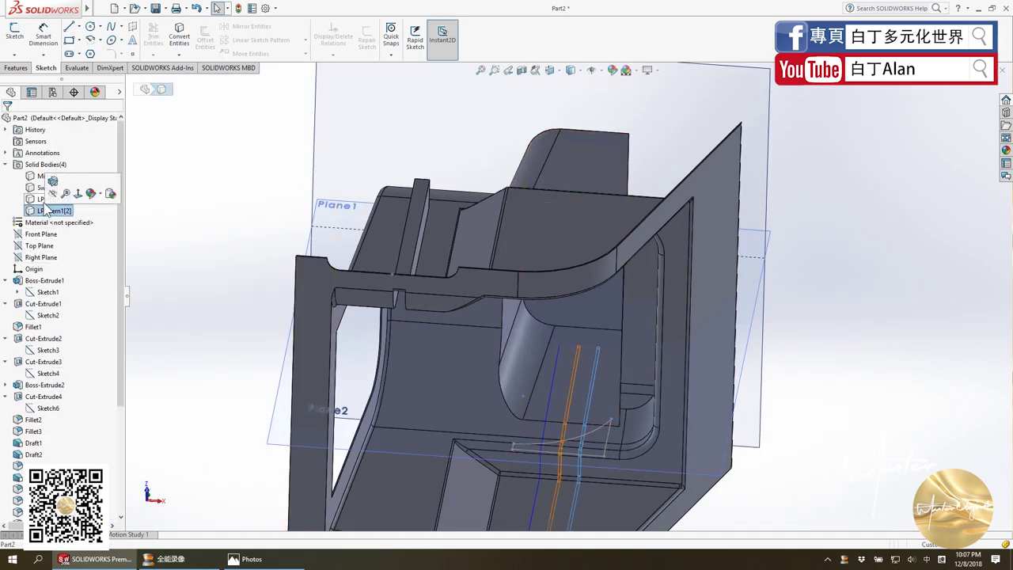
pyautogui.rightClick(44, 176)
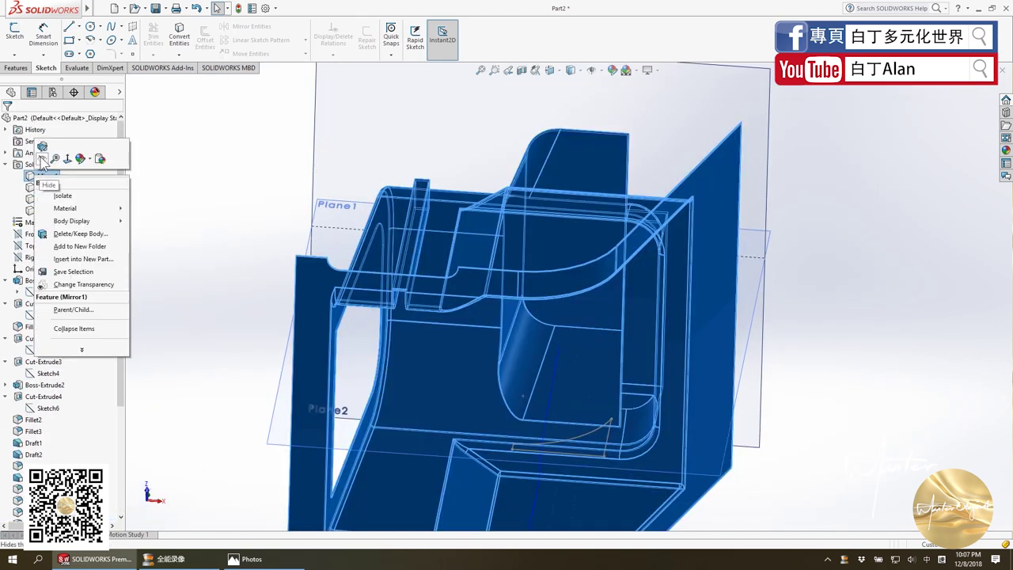
pyautogui.click(42, 160)
pyautogui.moveTo(443, 294)
pyautogui.mouseDown(button='middle')
pyautogui.moveTo(440, 362)
pyautogui.moveTo(599, 362)
pyautogui.mouseUp(button='middle')
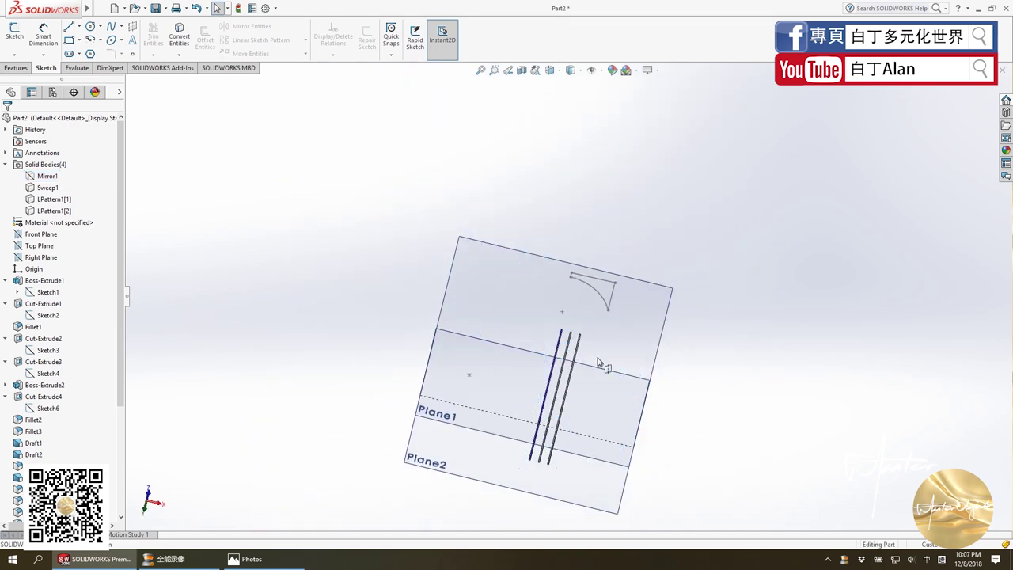
pyautogui.moveTo(890, 458); pyautogui.dragTo(839, 444, button='middle')
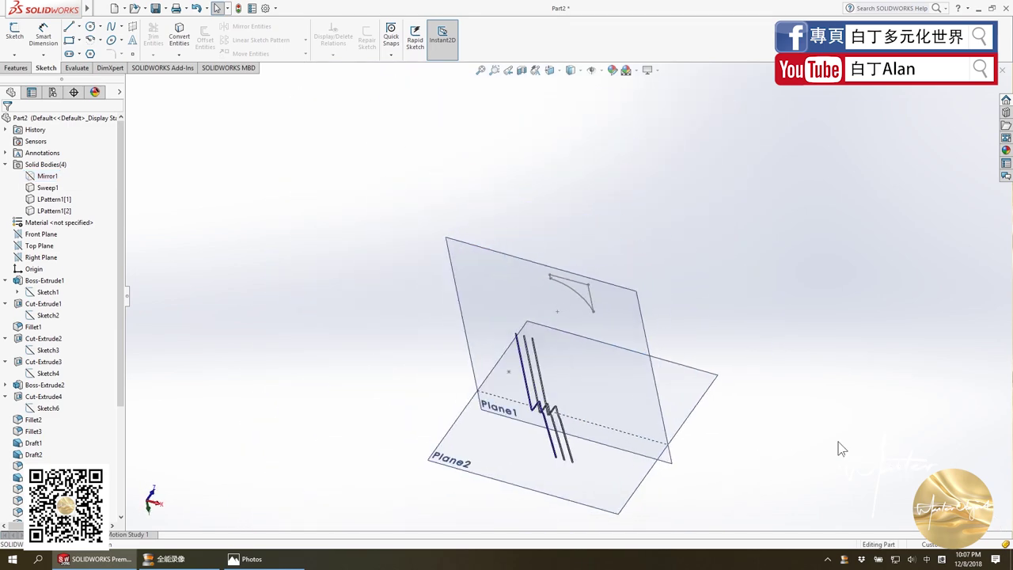
pyautogui.click(17, 68)
# Extrude-cut the Sketch11 profile deep through the rib ends to create Cut-Extrude7.
pyautogui.click(161, 40)
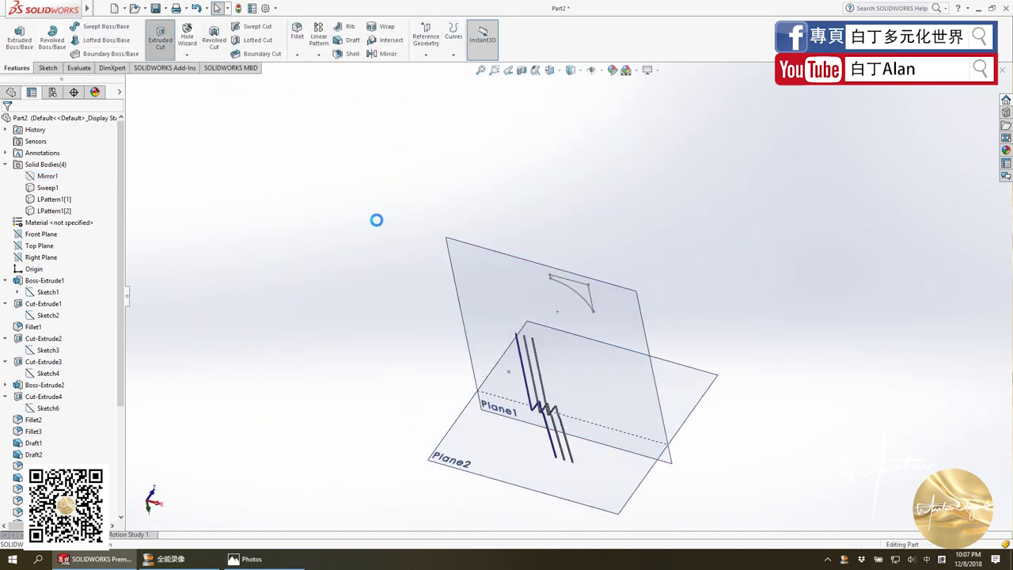
pyautogui.click(579, 295)
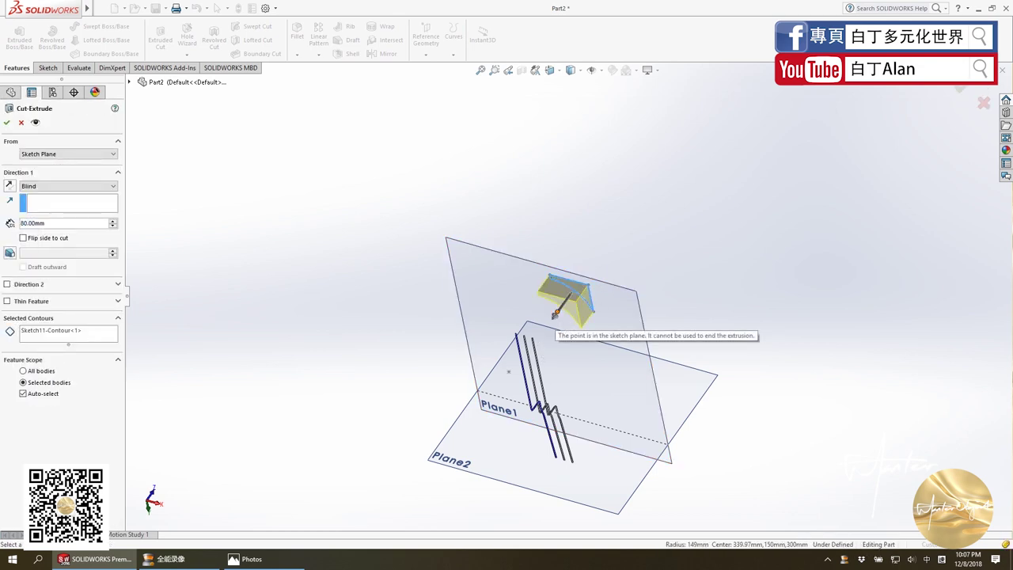
pyautogui.moveTo(557, 316); pyautogui.dragTo(506, 381)
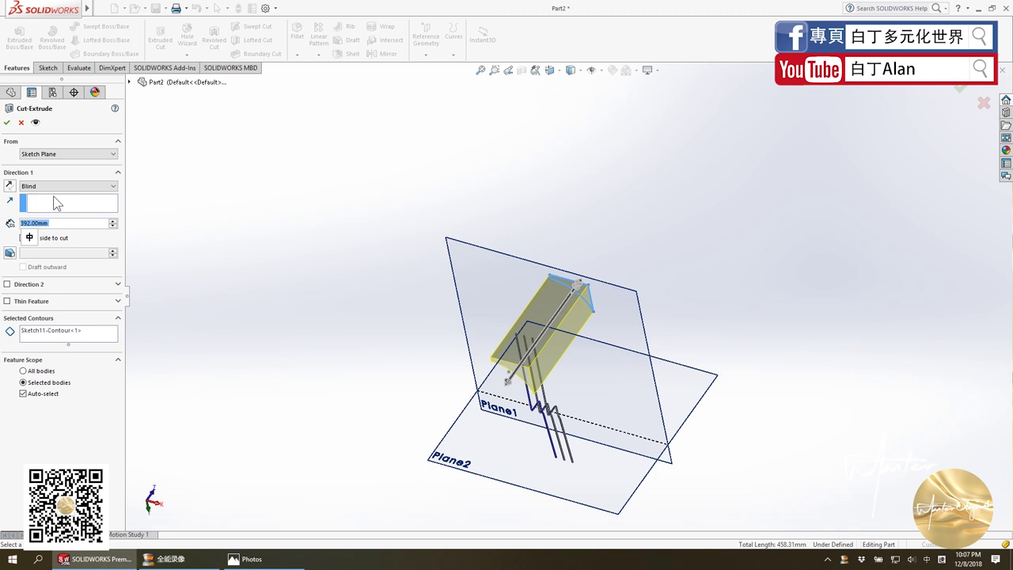
pyautogui.click(7, 123)
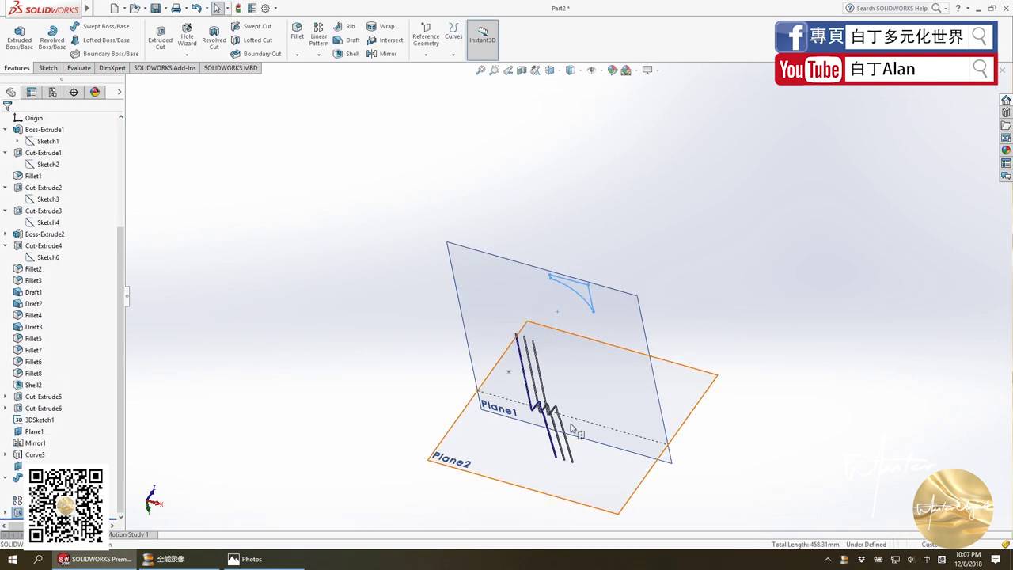
# Show the hidden Mirror1 housing body again.
pyautogui.moveTo(585, 428)
pyautogui.mouseDown(button='middle')
pyautogui.moveTo(617, 344)
pyautogui.moveTo(590, 321)
pyautogui.mouseUp(button='middle')
pyautogui.scroll(-2, 589, 320)
pyautogui.moveTo(554, 274); pyautogui.dragTo(527, 242, button='middle')
pyautogui.scroll(5, 56, 182)
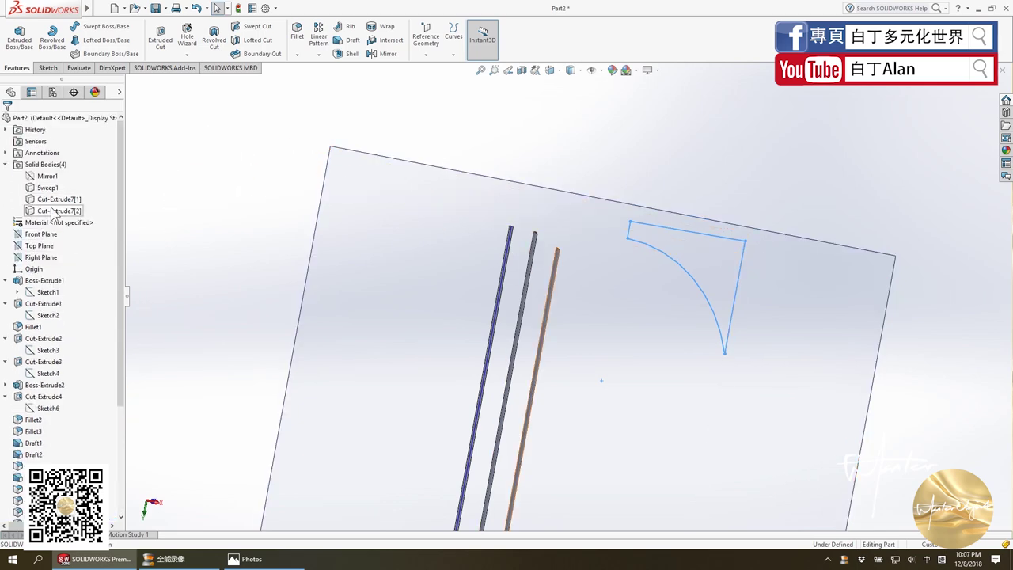
pyautogui.rightClick(50, 176)
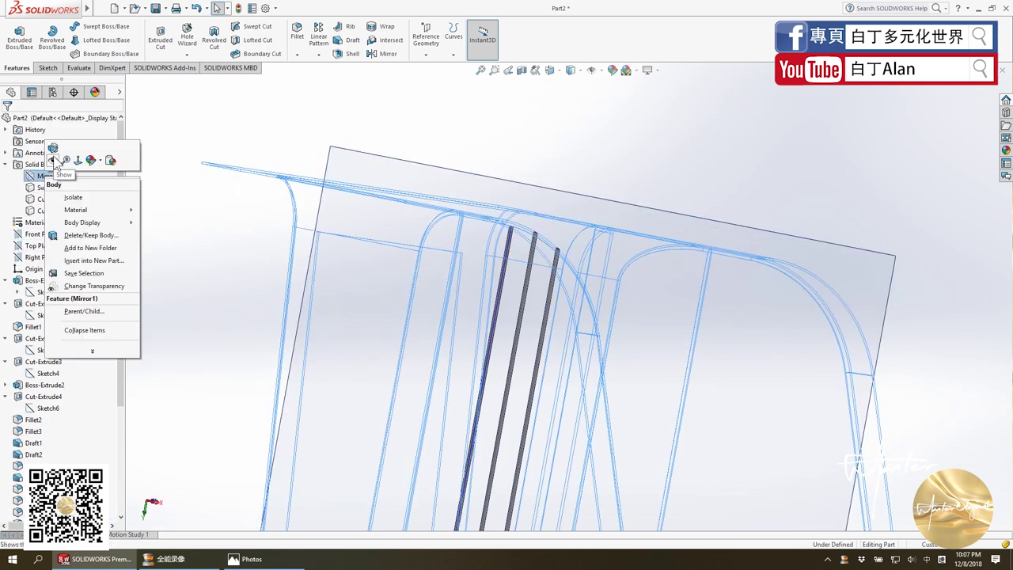
pyautogui.click(54, 161)
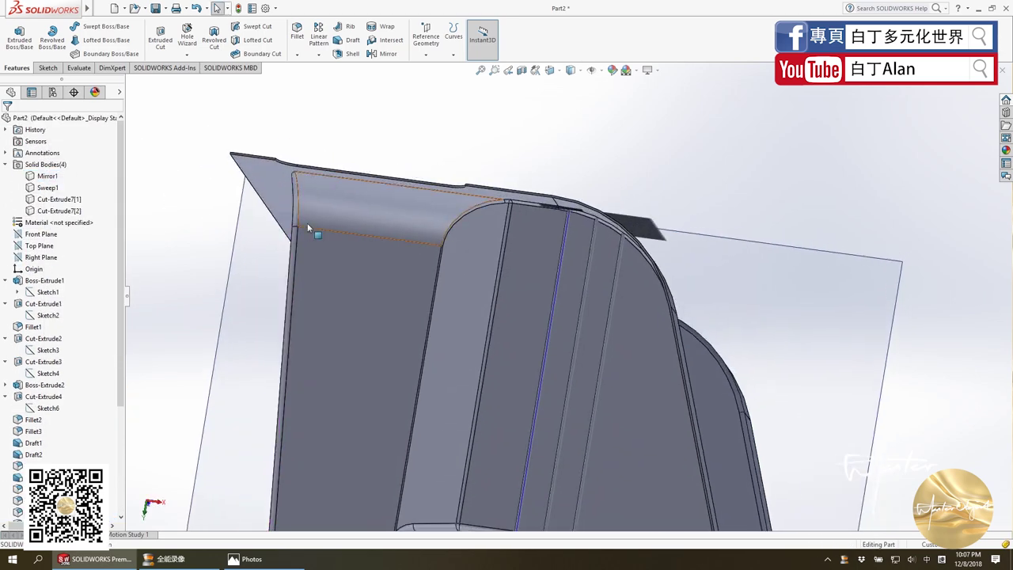
pyautogui.click(162, 9)
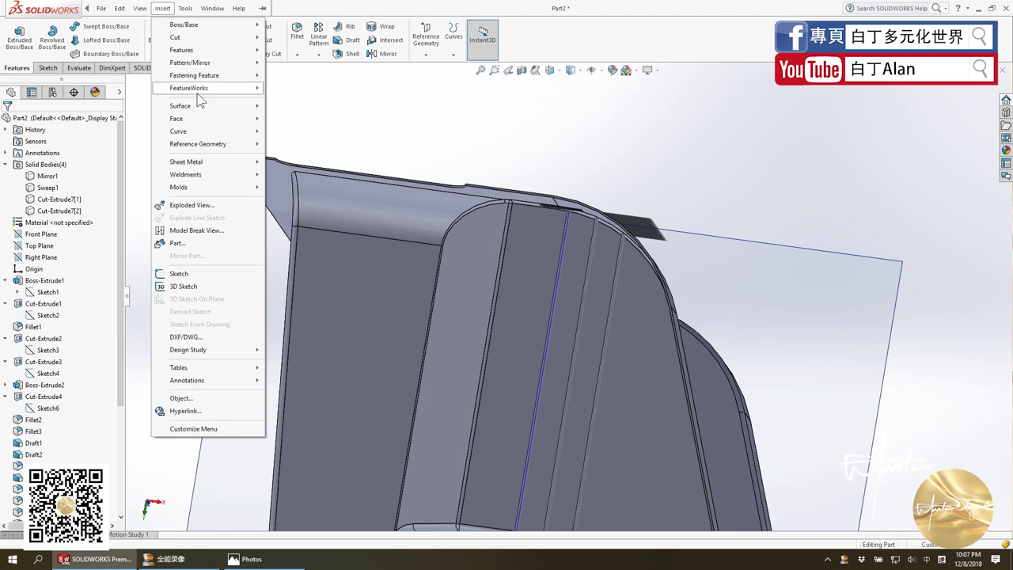
# Mirror Cut-Extrude7[1], Cut-Extrude7[2] and Sweep1 across Plane1, creating Mirror2.
pyautogui.click(115, 161)
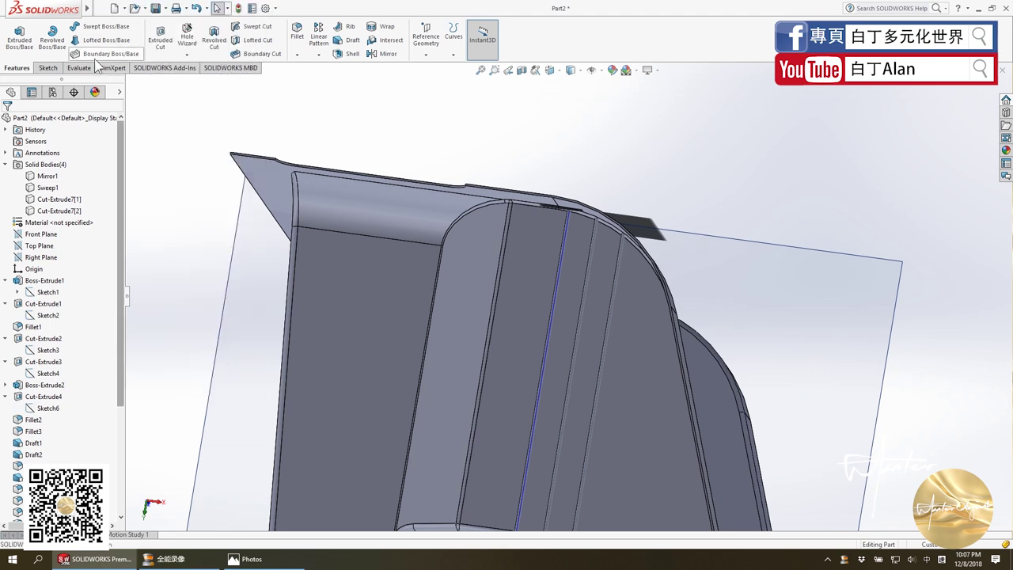
pyautogui.click(382, 54)
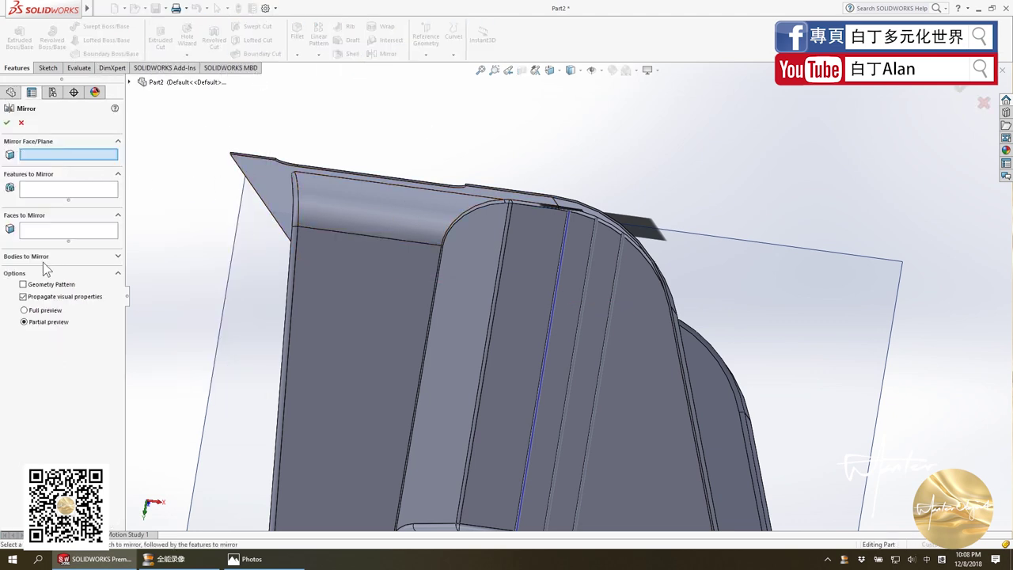
pyautogui.click(607, 321)
pyautogui.click(580, 310)
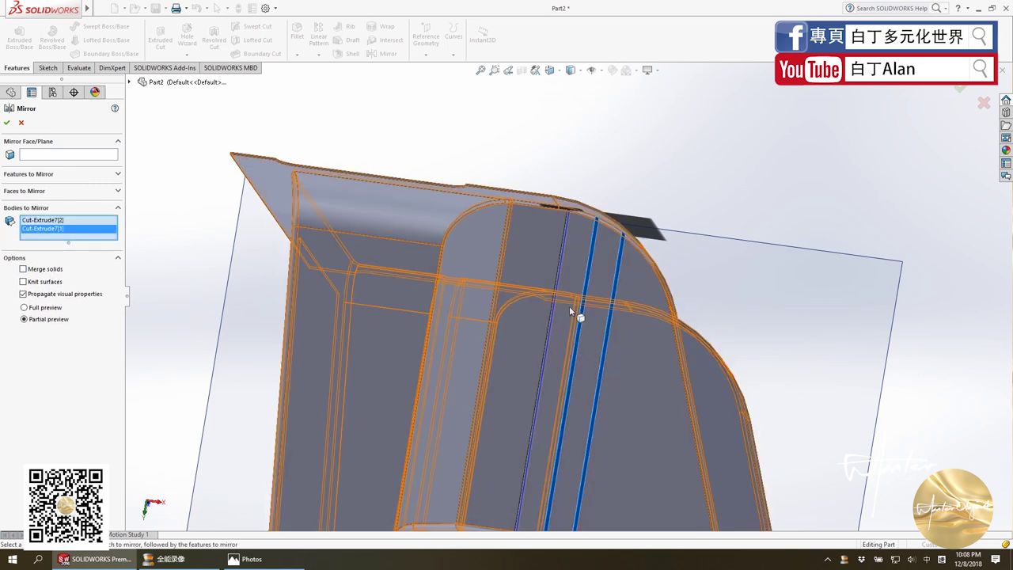
pyautogui.click(551, 303)
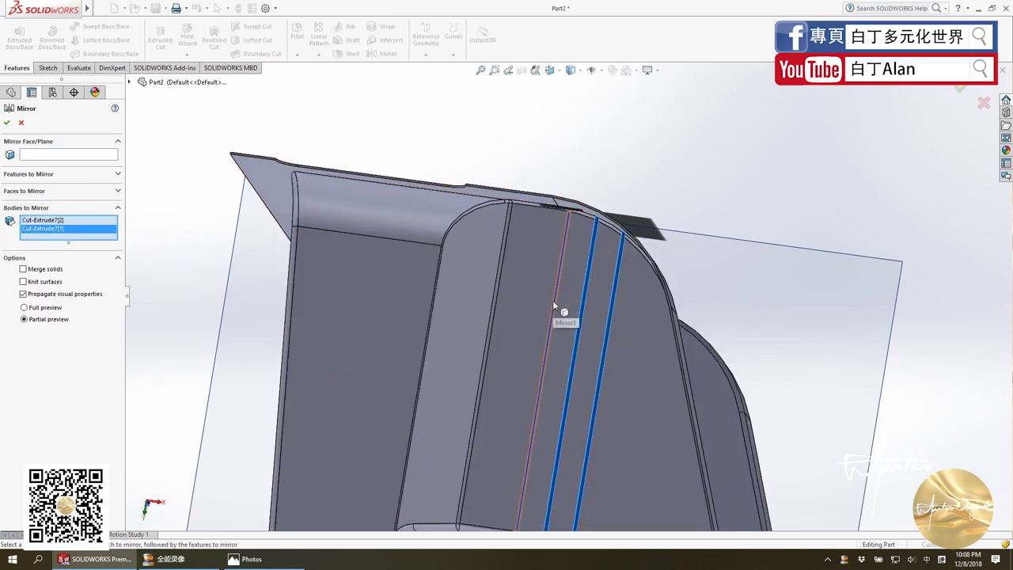
pyautogui.click(111, 155)
pyautogui.click(728, 285)
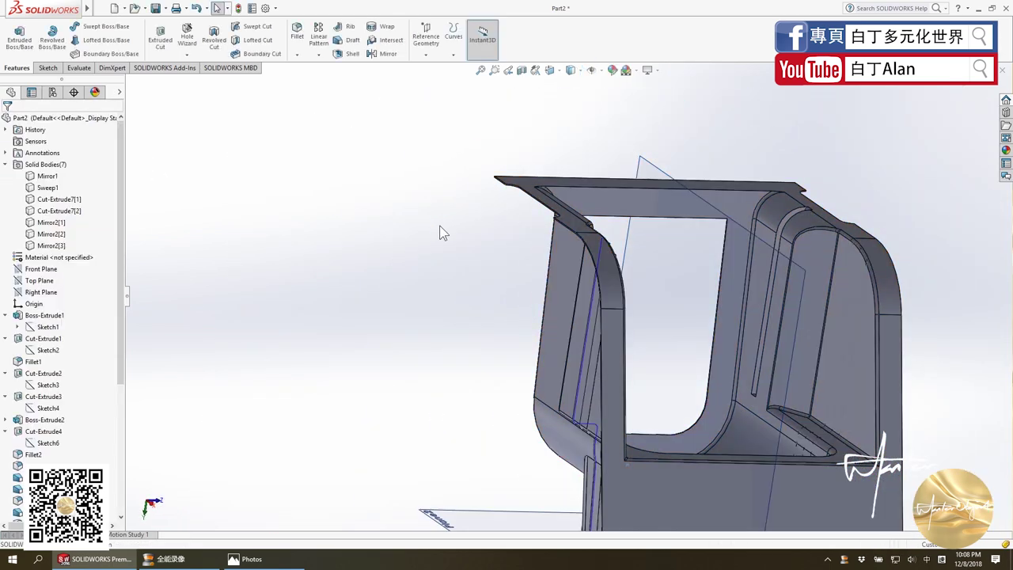
pyautogui.moveTo(439, 229)
pyautogui.mouseDown(button='middle')
pyautogui.moveTo(664, 337)
pyautogui.moveTo(786, 358)
pyautogui.mouseUp(button='middle')
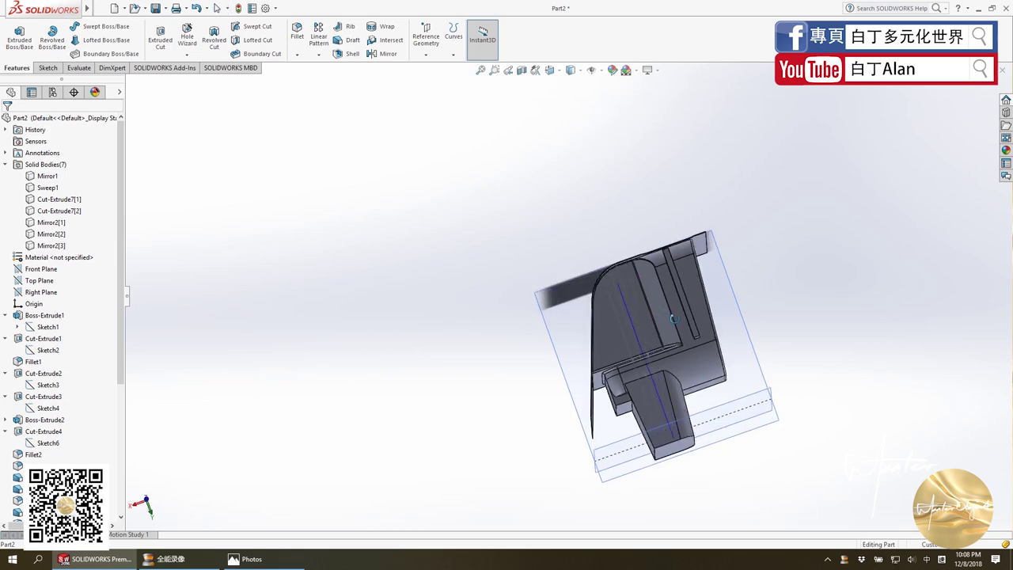
pyautogui.scroll(-3, 682, 313)
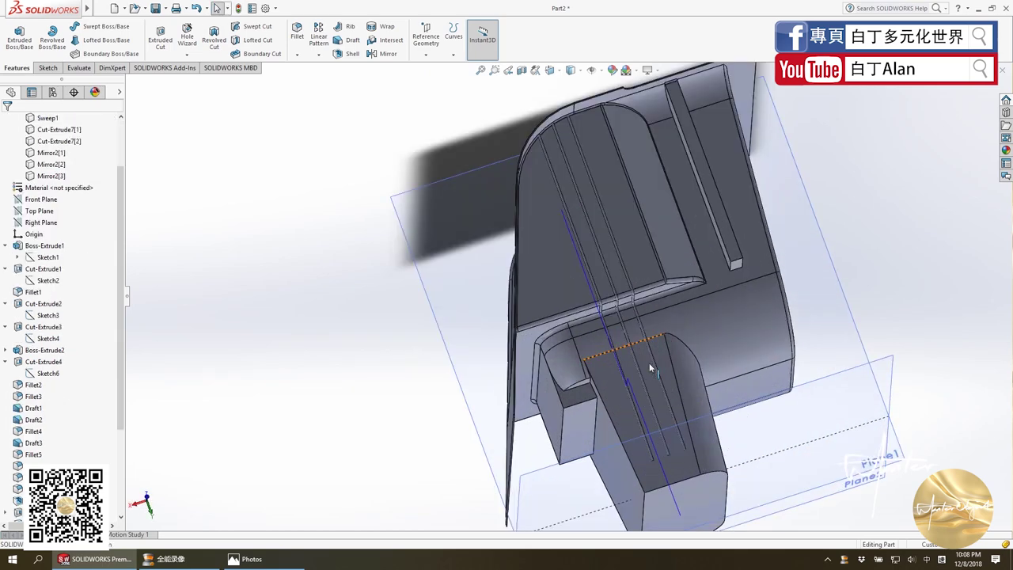
pyautogui.scroll(-2, 649, 362)
pyautogui.moveTo(661, 349); pyautogui.dragTo(648, 344, button='middle')
pyautogui.scroll(2, 648, 343)
pyautogui.moveTo(87, 8)
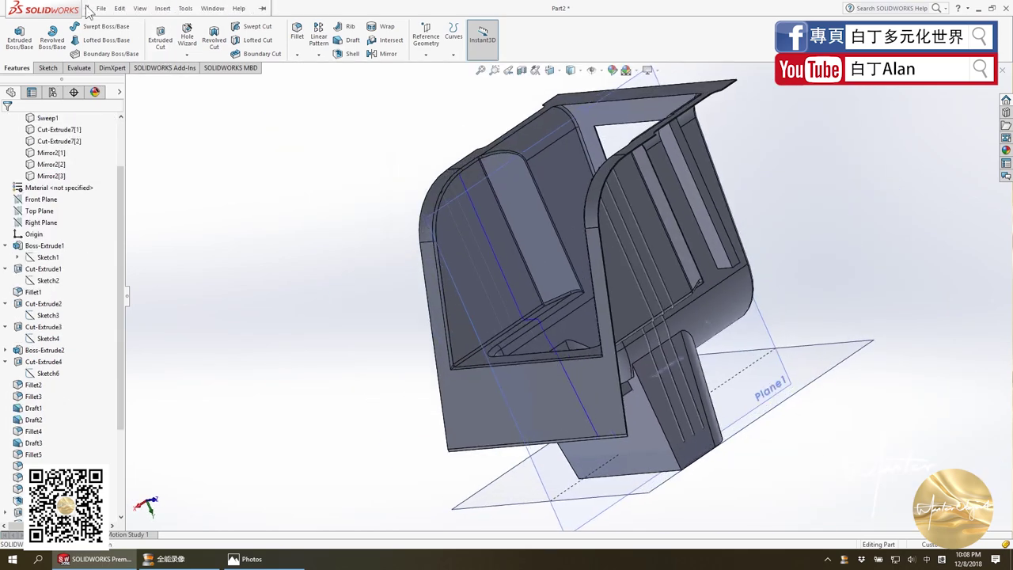
pyautogui.click(160, 10)
pyautogui.moveTo(181, 50)
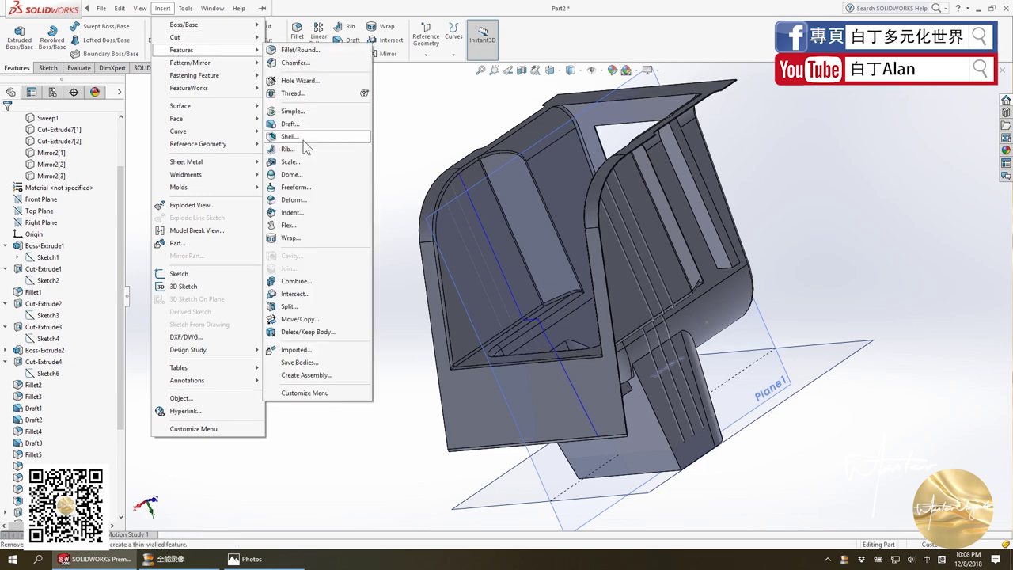
# Combine with Add: Mirror2[1–3], Mirror1, Cut-Extrude7[1], Cut-Extrude7[2] and Sweep1 into one body.
pyautogui.click(296, 281)
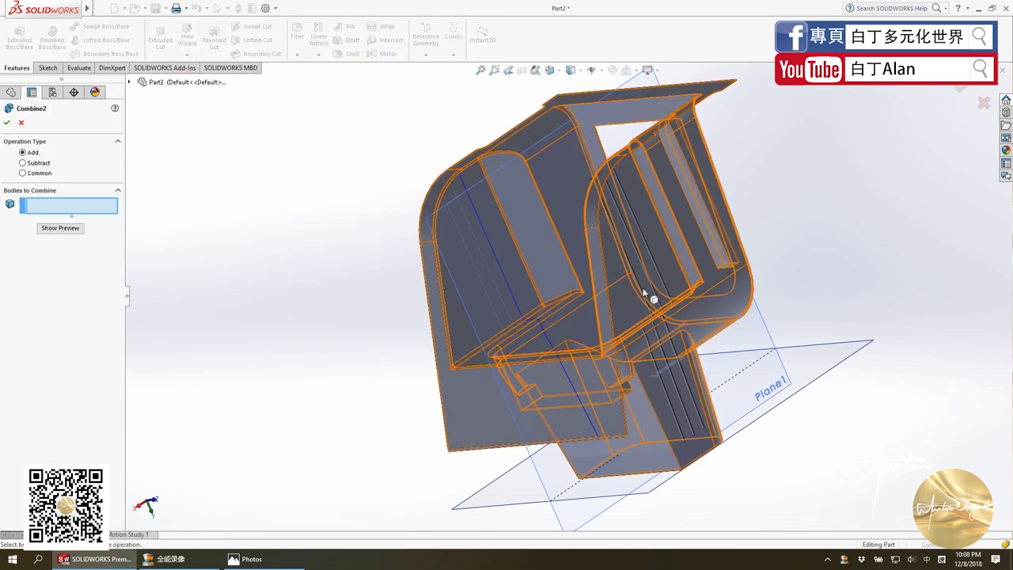
pyautogui.click(642, 289)
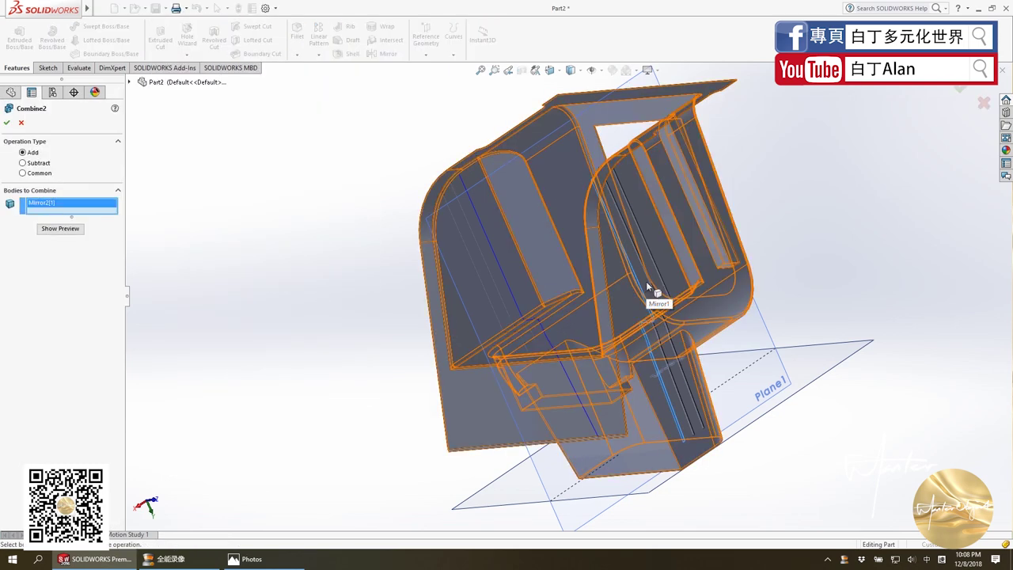
pyautogui.click(648, 281)
pyautogui.click(666, 263)
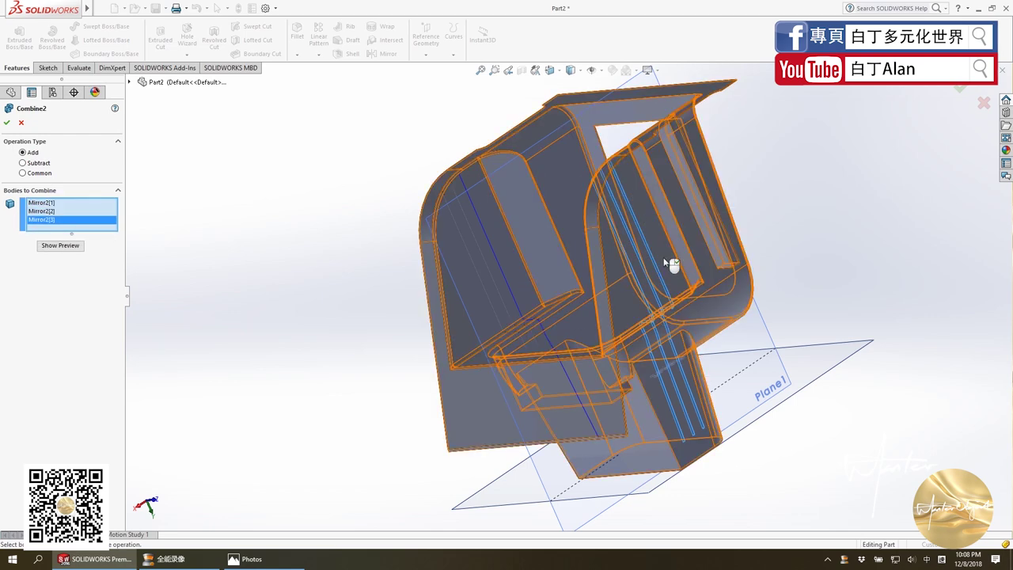
pyautogui.click(475, 226)
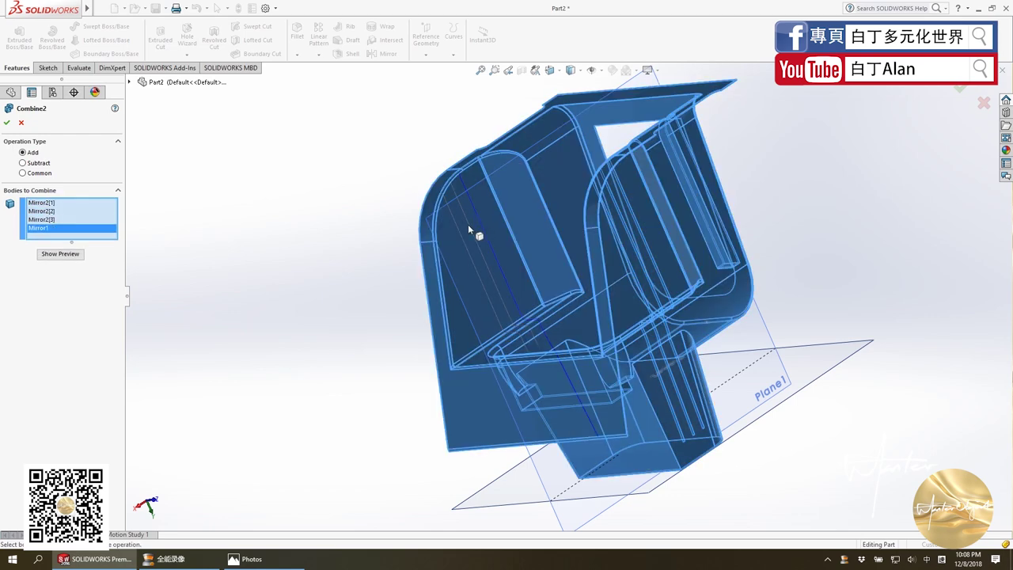
pyautogui.moveTo(461, 239); pyautogui.dragTo(620, 250, button='middle')
pyautogui.scroll(-3, 658, 251)
pyautogui.click(660, 251)
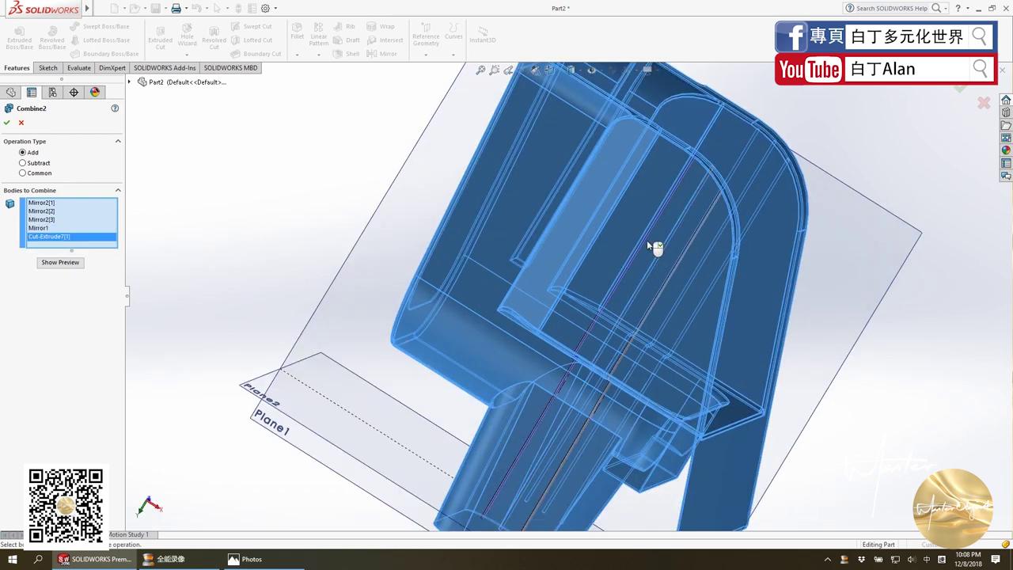
pyautogui.click(665, 252)
pyautogui.click(678, 259)
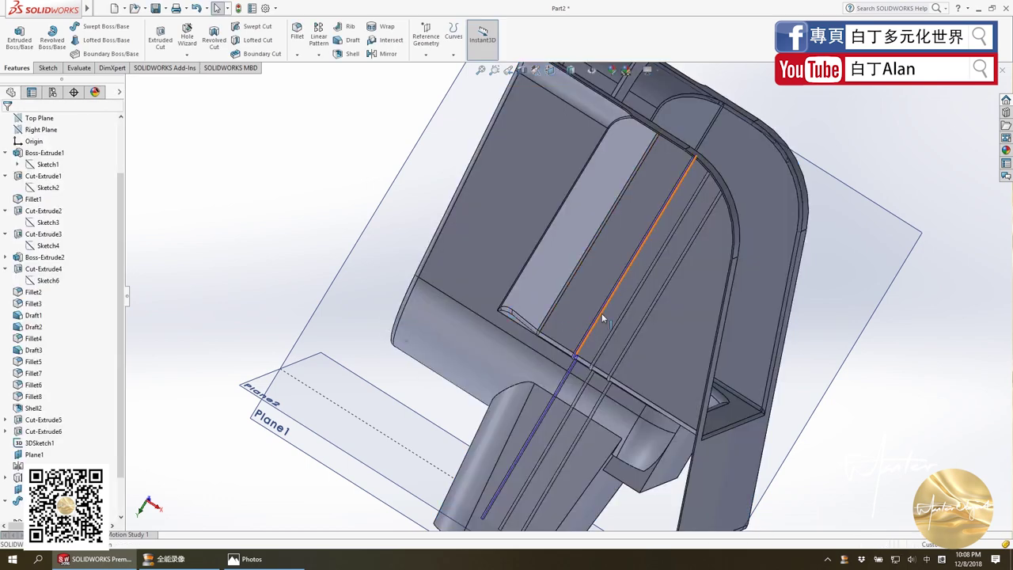
pyautogui.scroll(3, 631, 303)
pyautogui.moveTo(632, 303); pyautogui.dragTo(685, 354, button='middle')
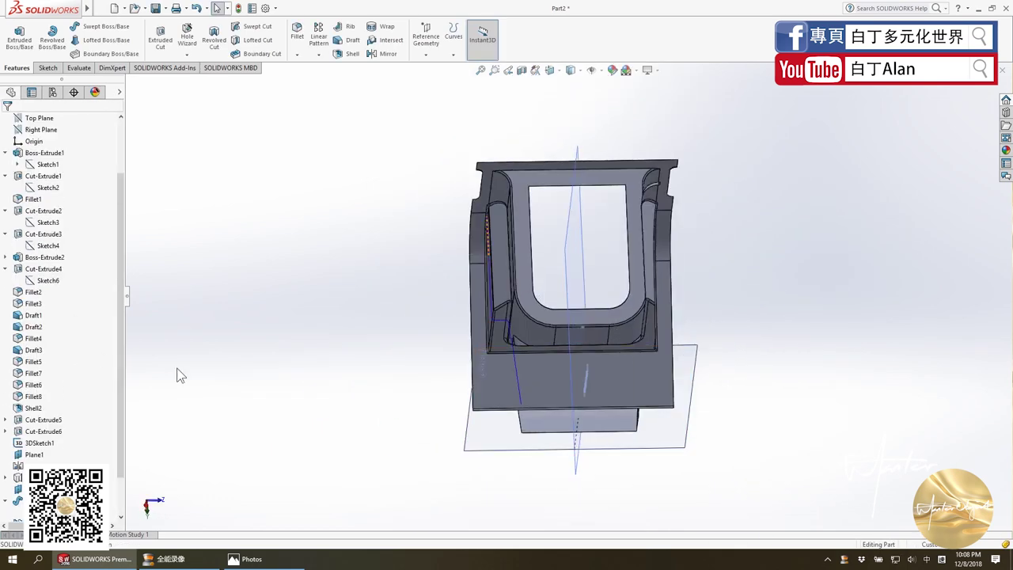
pyautogui.press('z')
pyautogui.moveTo(528, 383); pyautogui.dragTo(554, 356, button='middle')
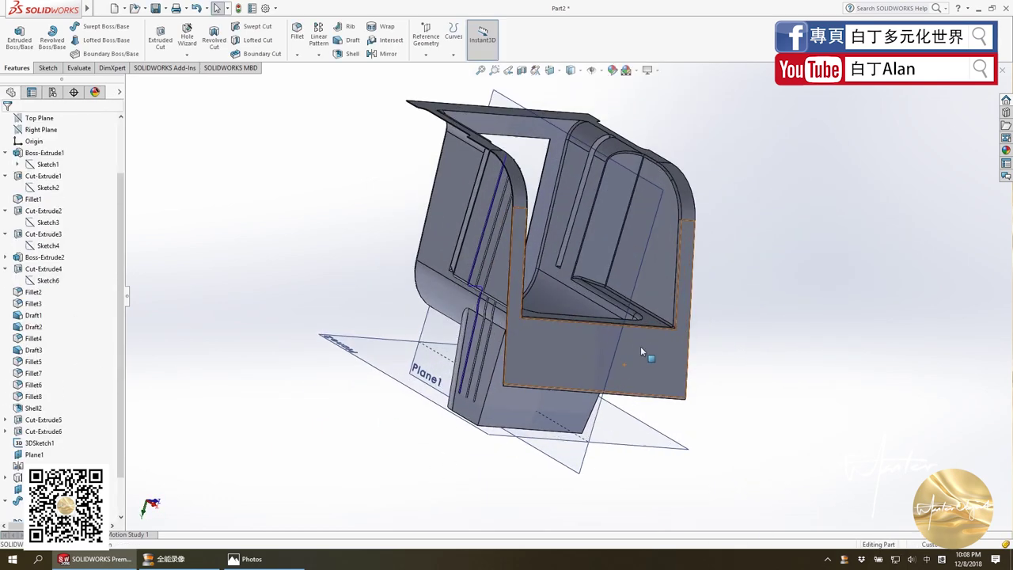
pyautogui.scroll(-3, 555, 360)
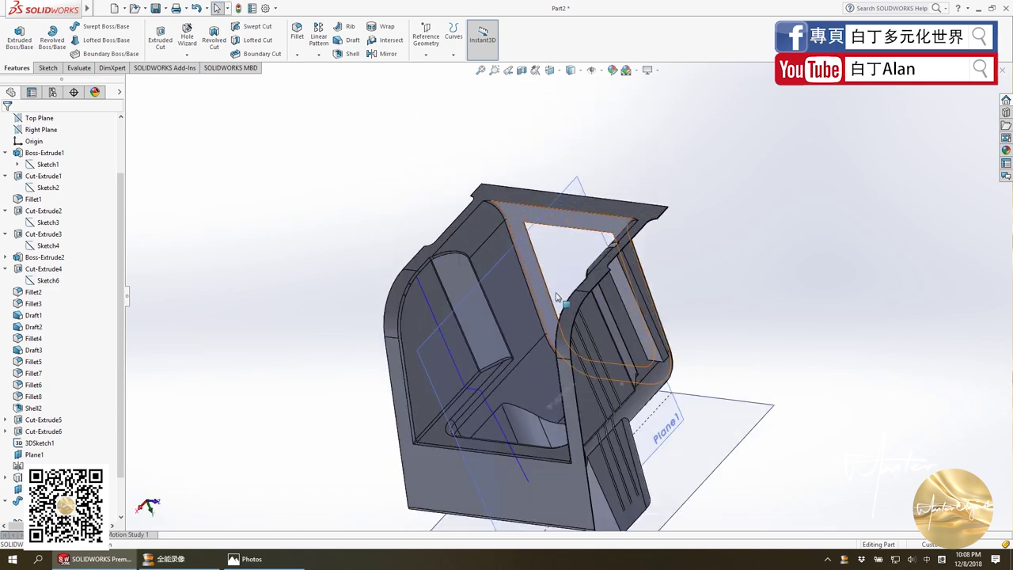
pyautogui.scroll(2, 555, 364)
pyautogui.scroll(-3, 555, 364)
pyautogui.scroll(1, 574, 428)
pyautogui.moveTo(574, 411); pyautogui.dragTo(625, 194, button='middle')
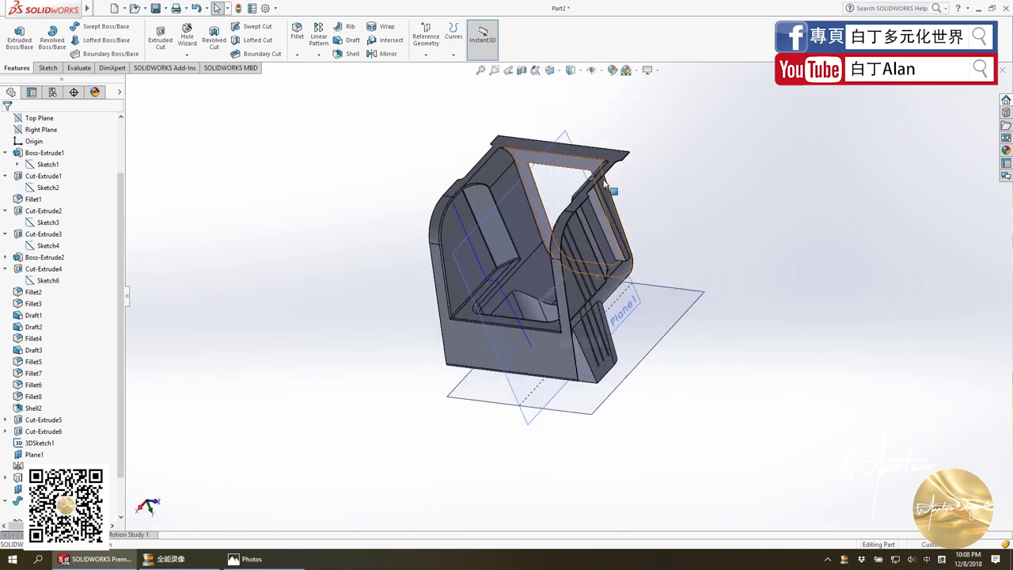